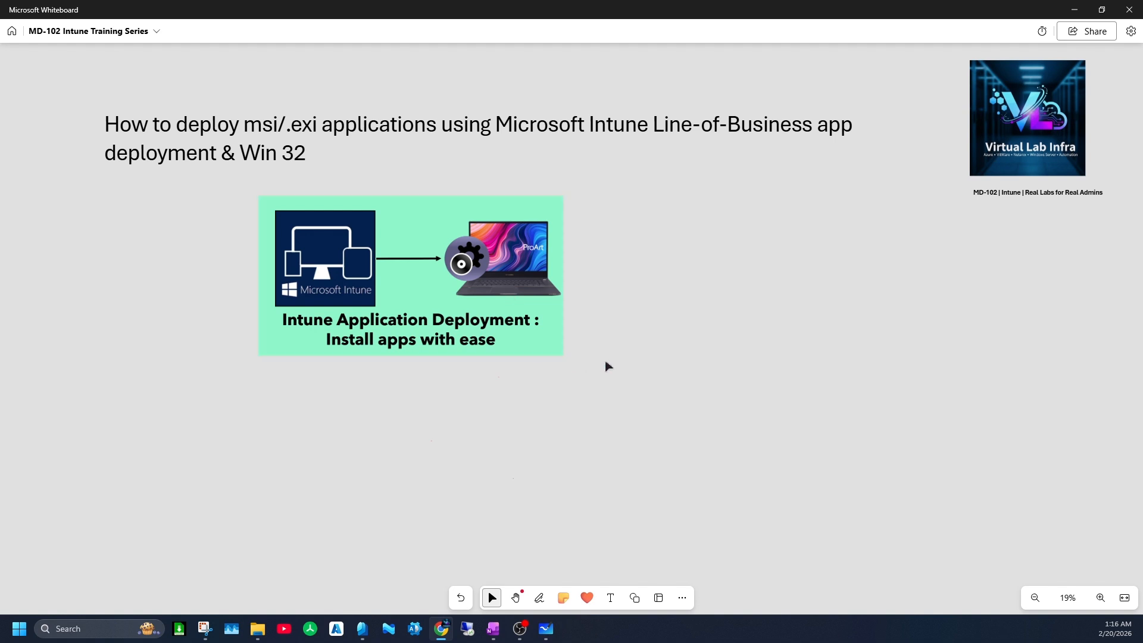
Switch to the Microsoft Intune admin center and open the list of all apps.
left_click(387, 632)
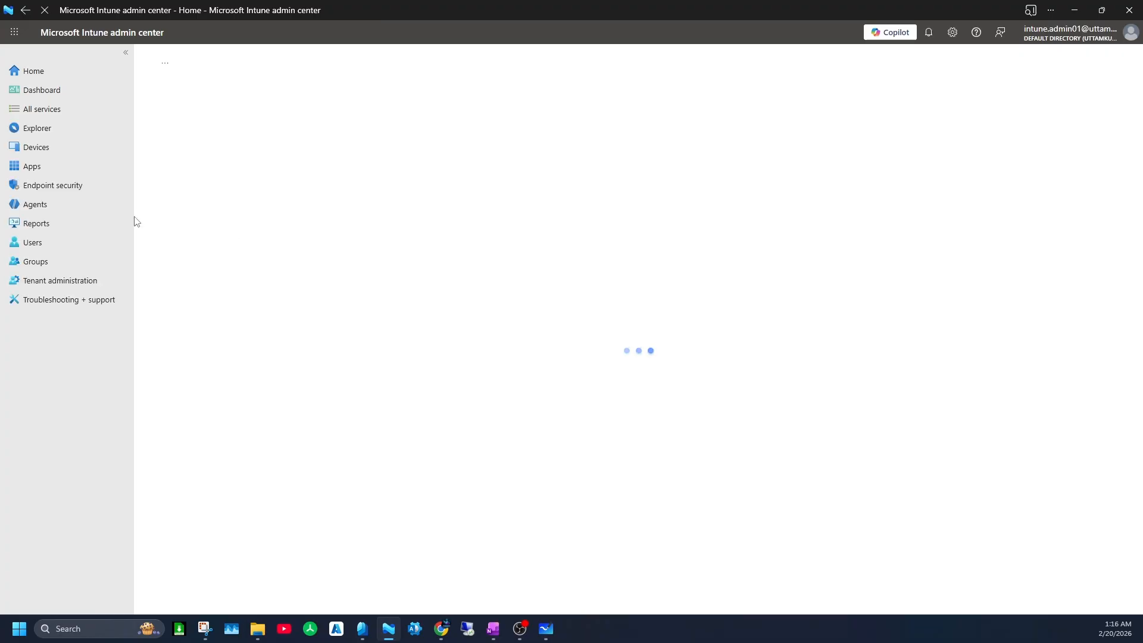
left_click(44, 169)
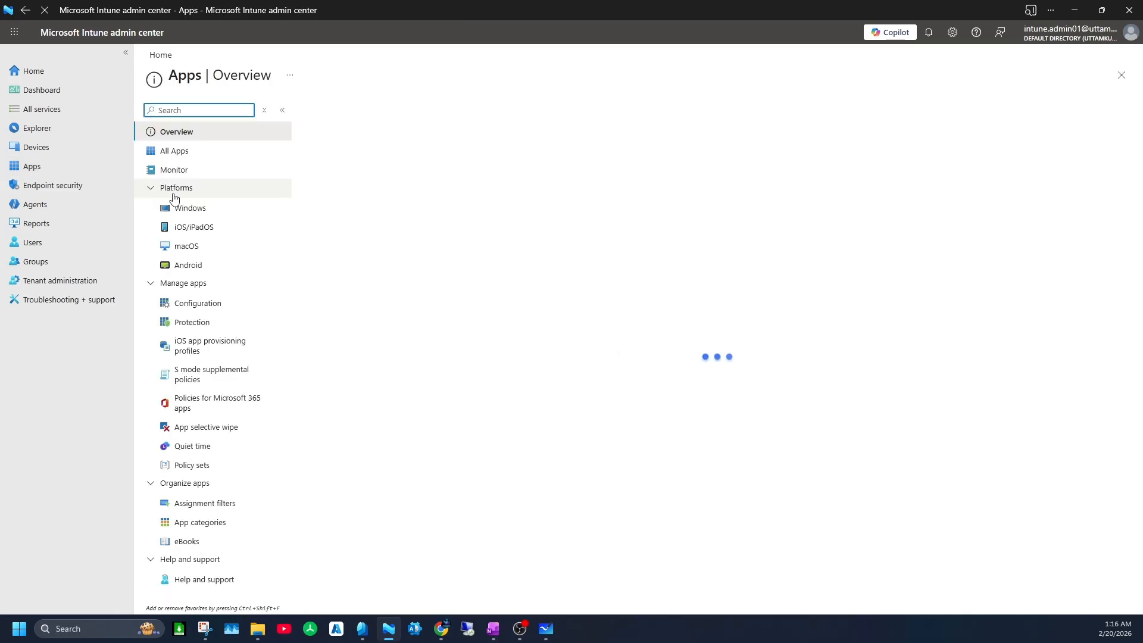
left_click(173, 153)
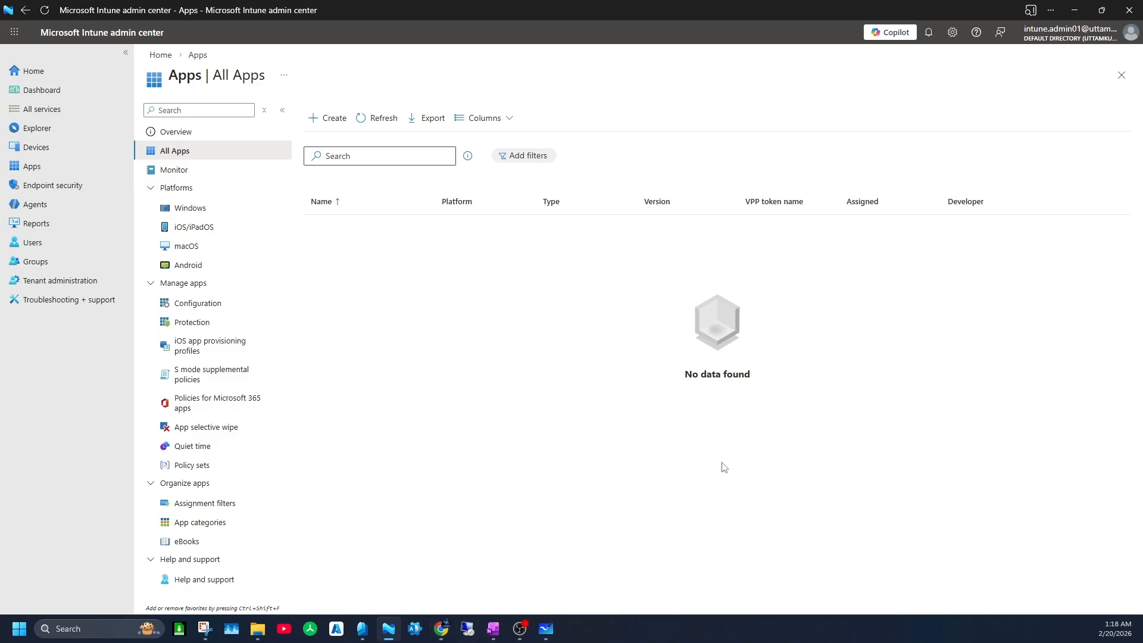
Switch to File Explorer and open the VLC folder in C:\IntuneApps to view the installer files.
left_click(257, 628)
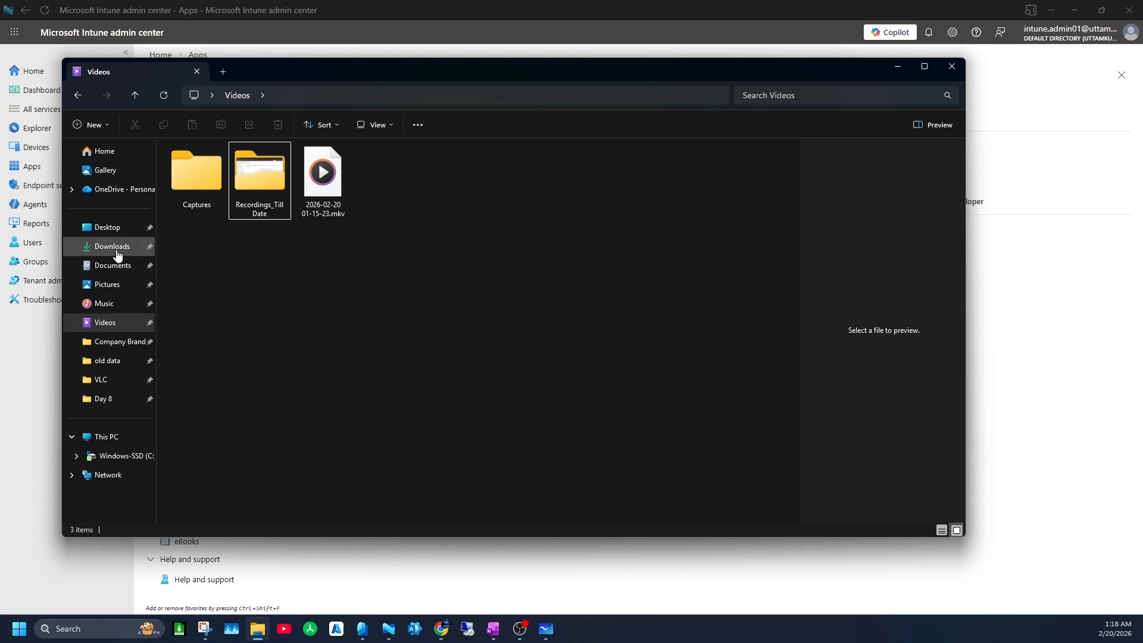
left_click(116, 250)
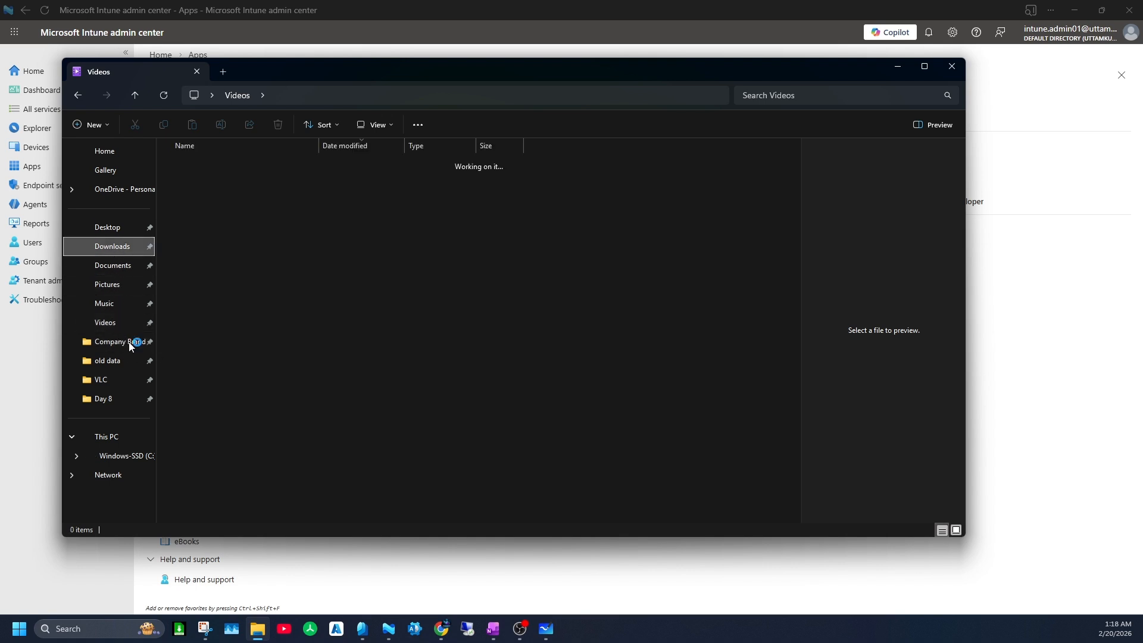
left_click(109, 437)
double_click(260, 180)
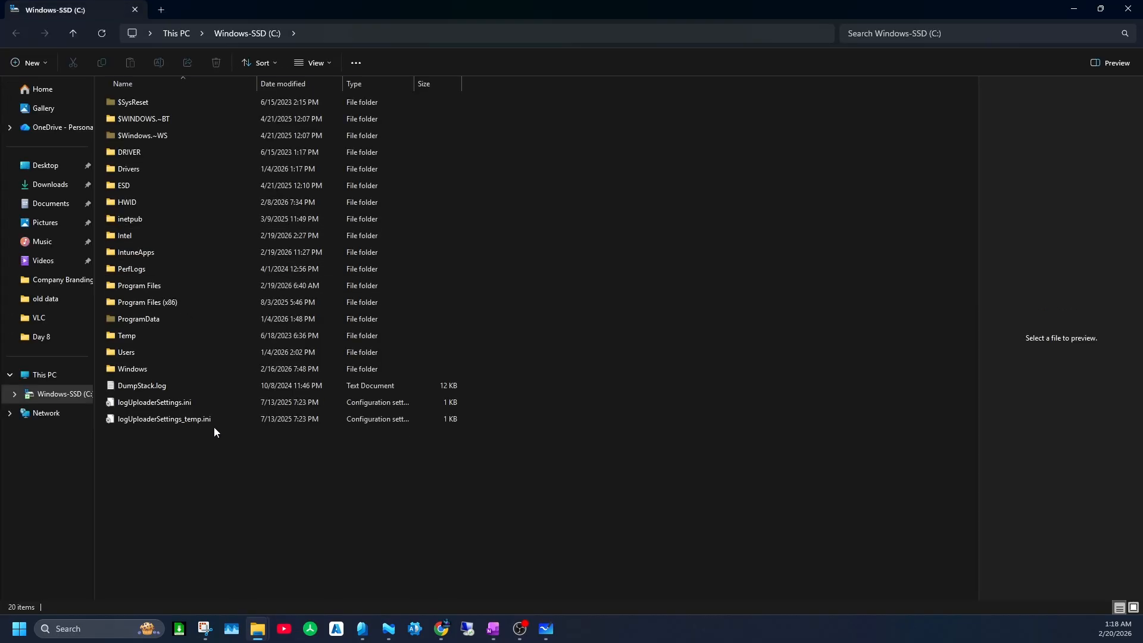
left_click(137, 253)
double_click(137, 253)
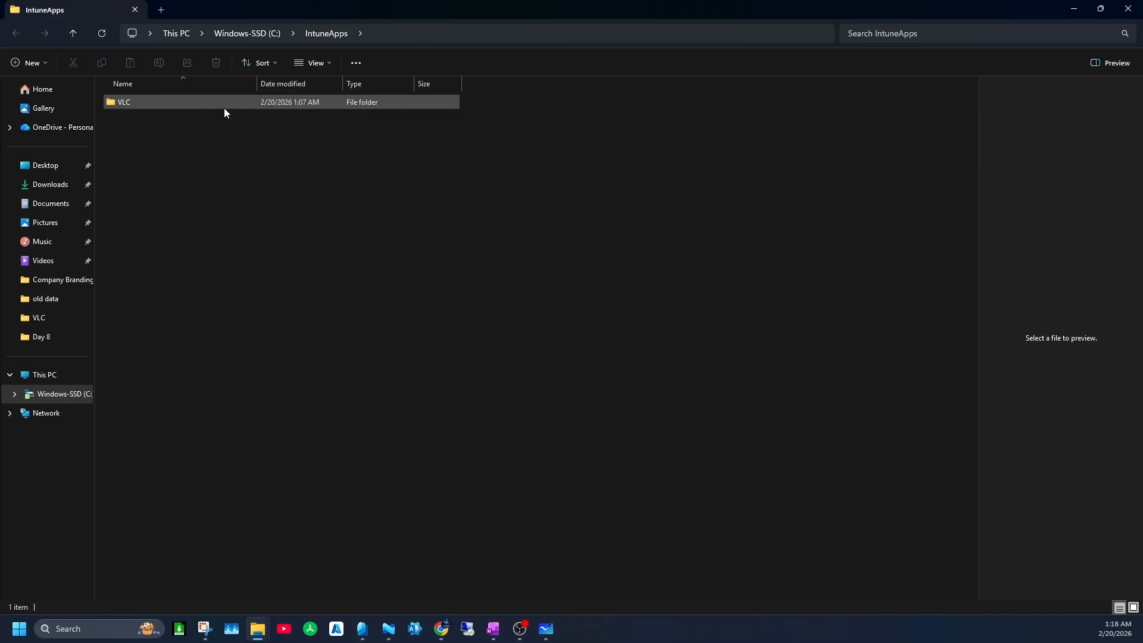
double_click(180, 107)
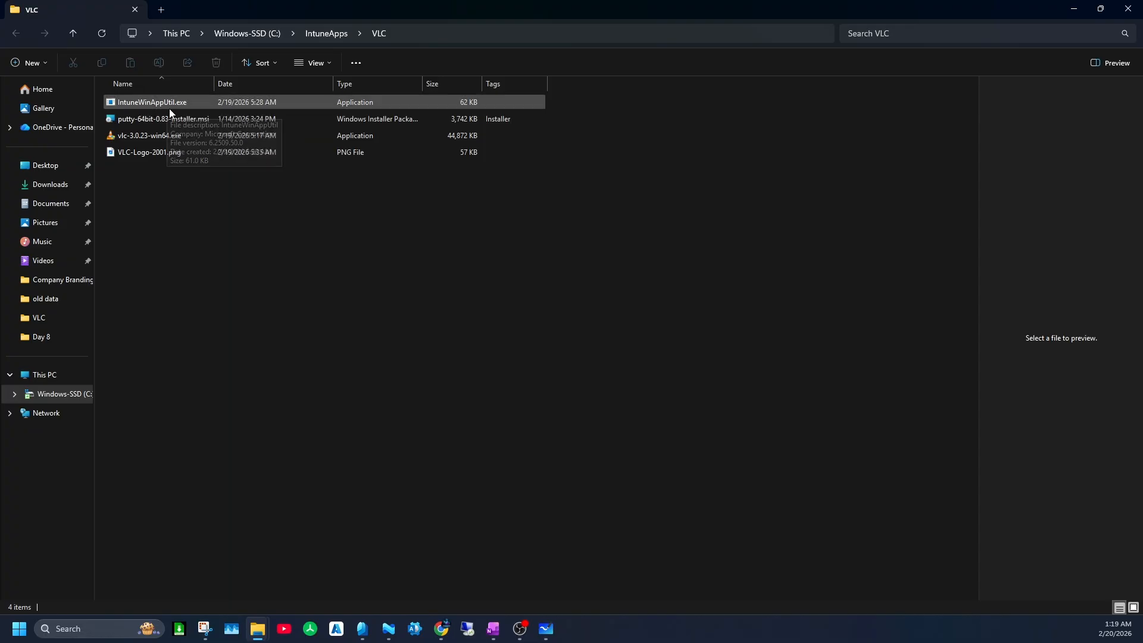
Search Google in Chrome for "intune winapp utility" and open the GitHub repository microsoft/Microsoft-Win32-Content-Prep-Tool in a maximized window.
left_click(441, 628)
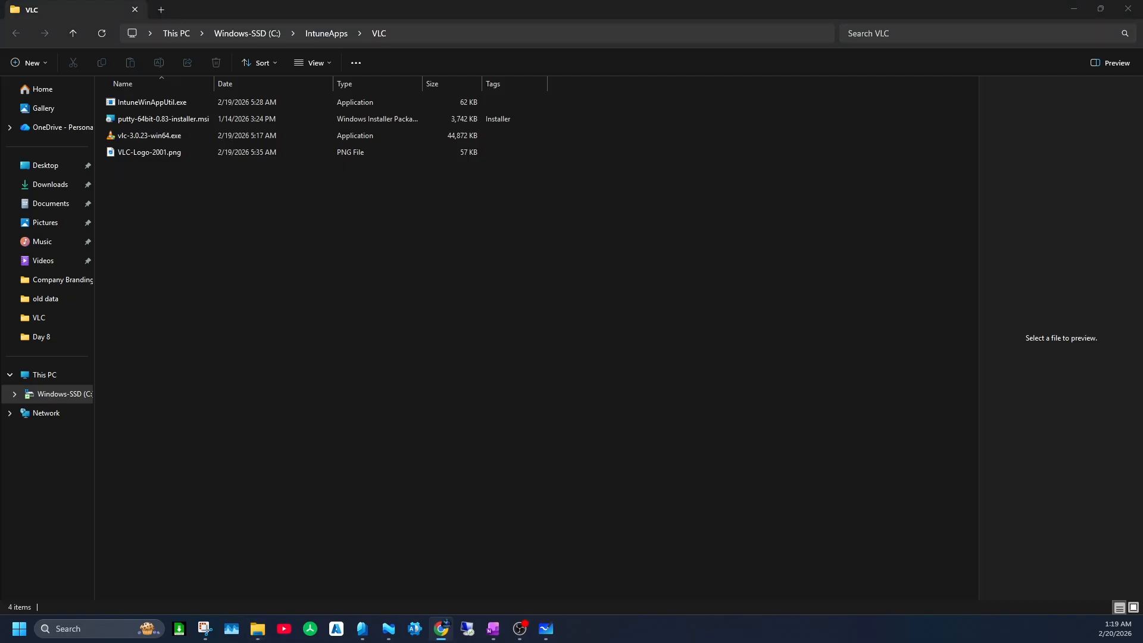
left_click(488, 195)
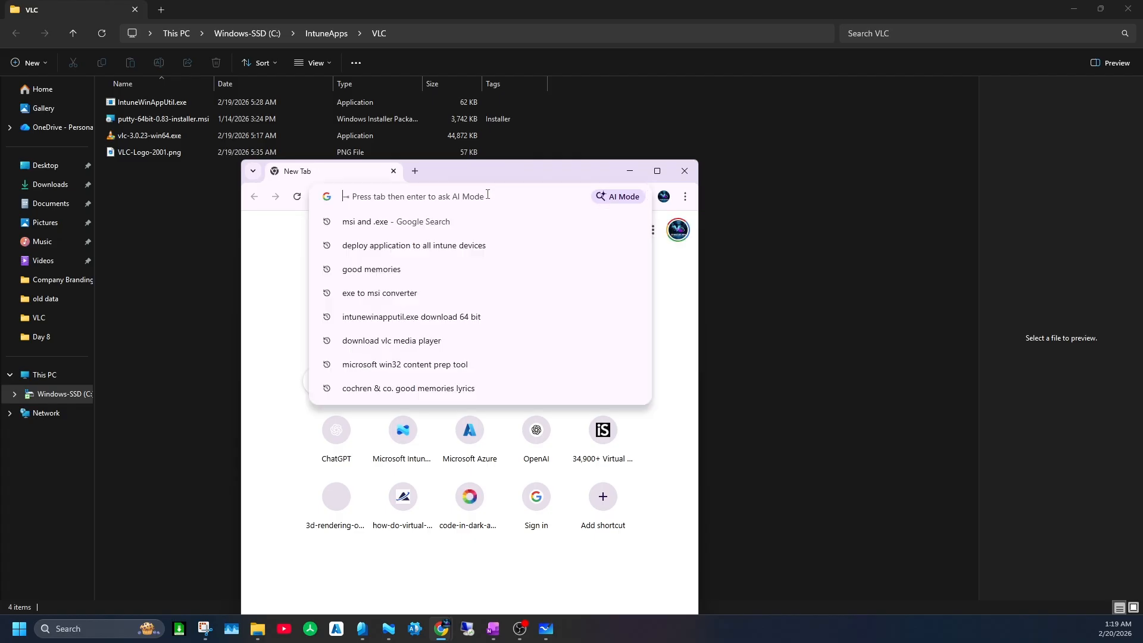
type("inutne ")
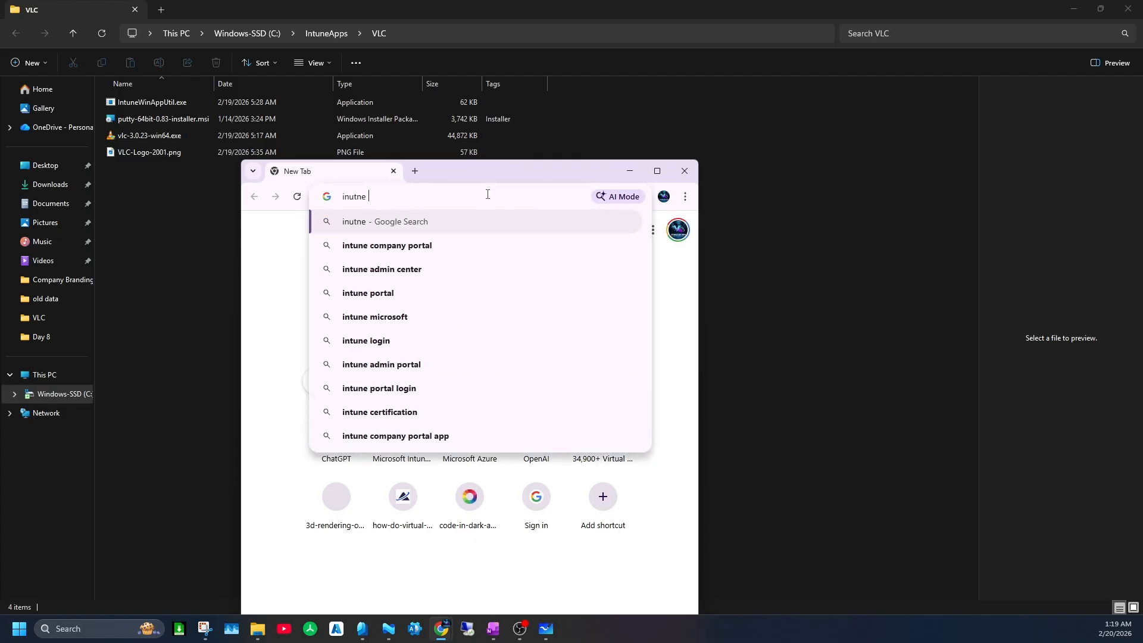
type("winapp")
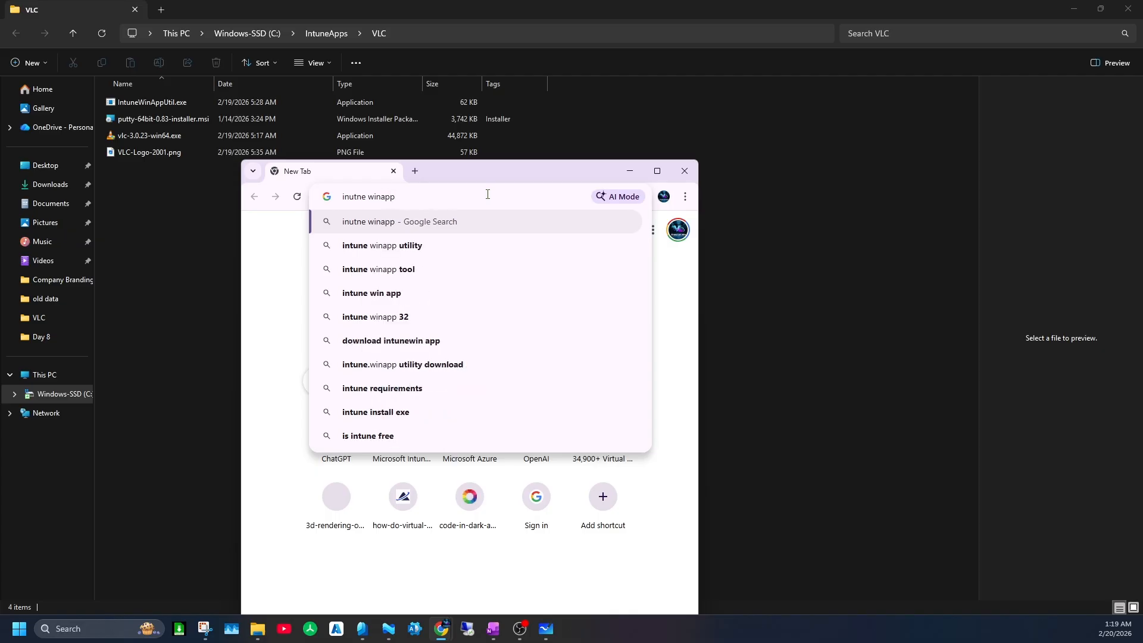
left_click(429, 246)
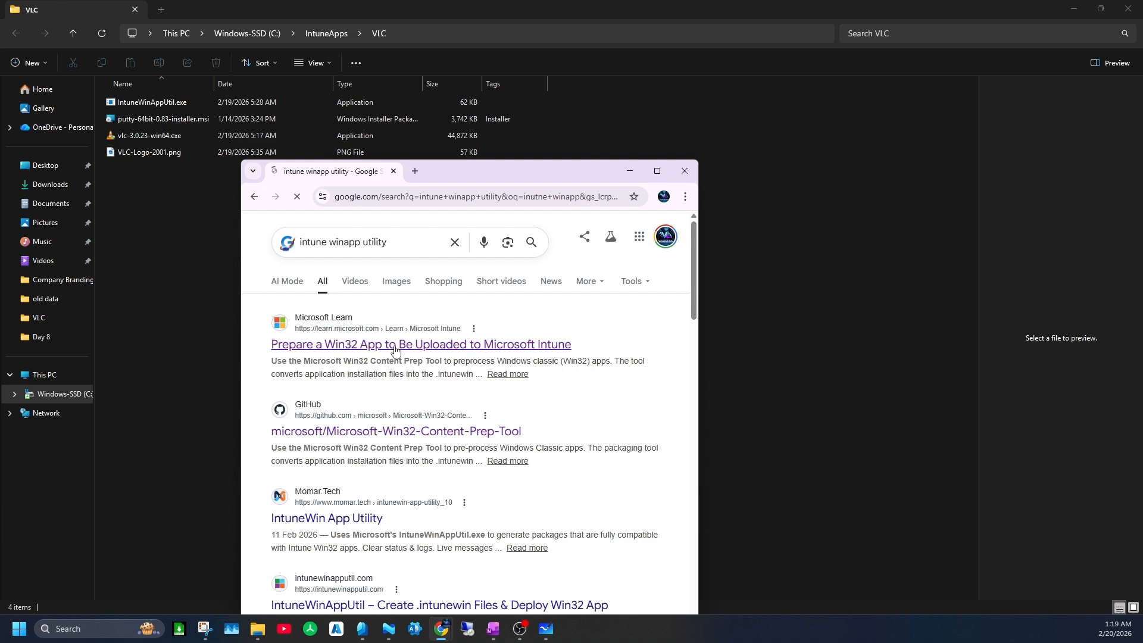
left_click(352, 431)
left_click(657, 172)
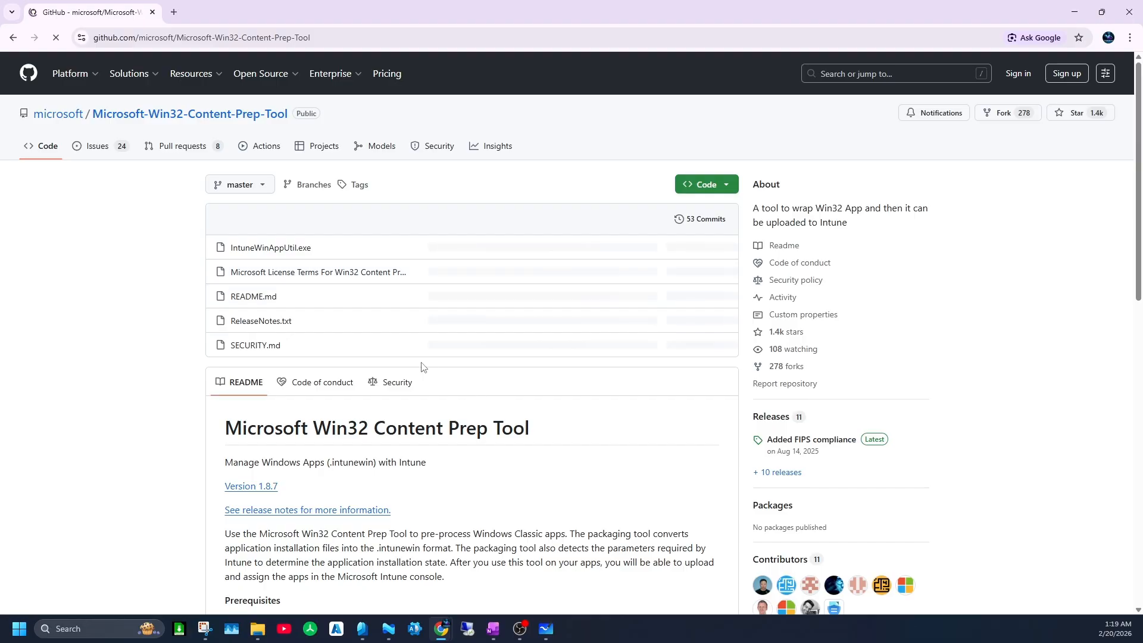
Download IntuneWinAppUtil.exe from the repository and minimize the browser.
left_click(304, 254)
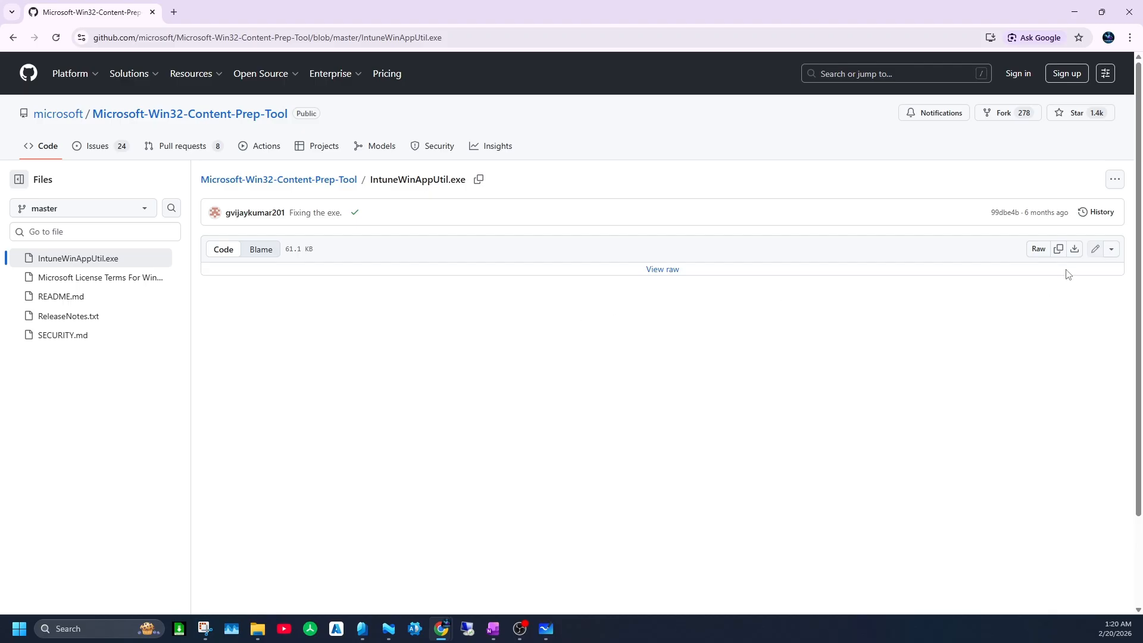
left_click(1074, 249)
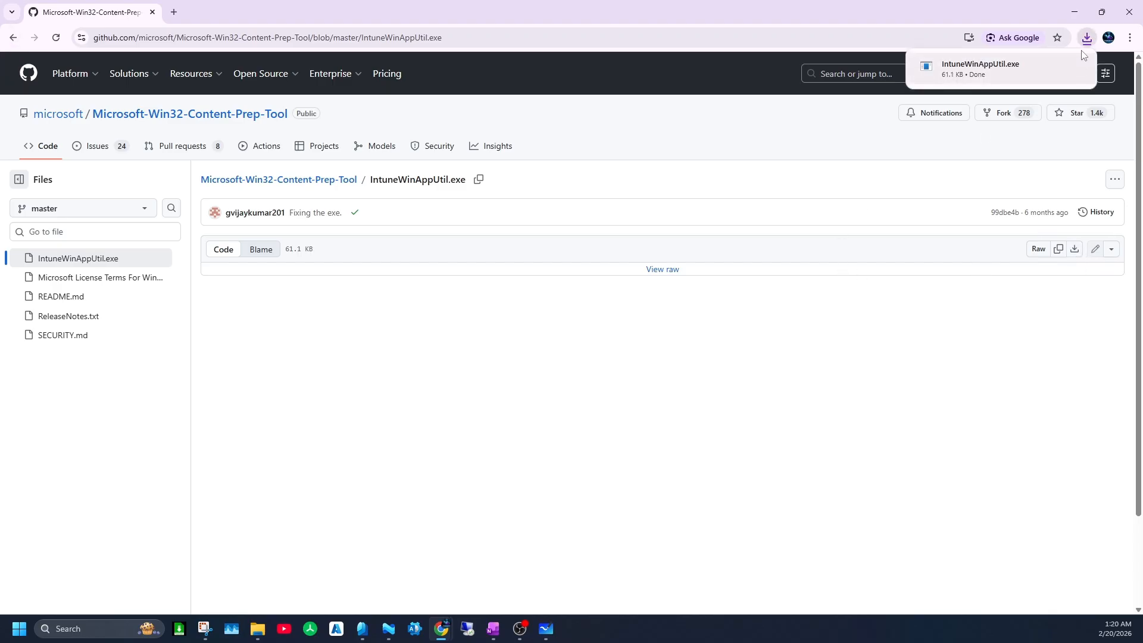
left_click(1075, 13)
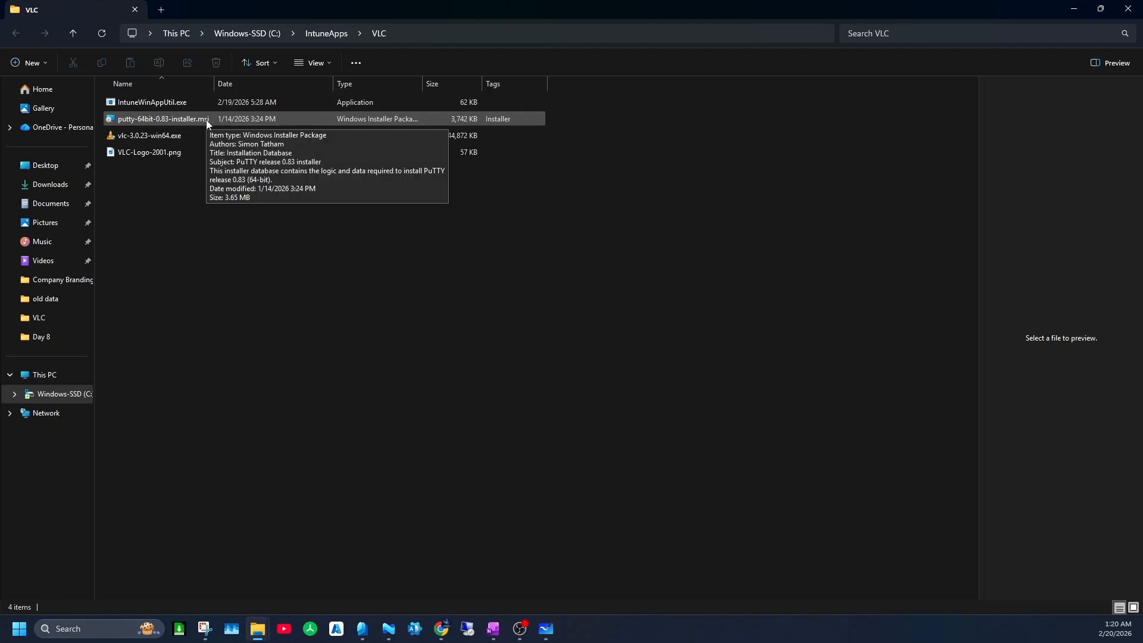
Minimize the open File Explorer windows to return to the Intune admin center.
left_click(1063, 10)
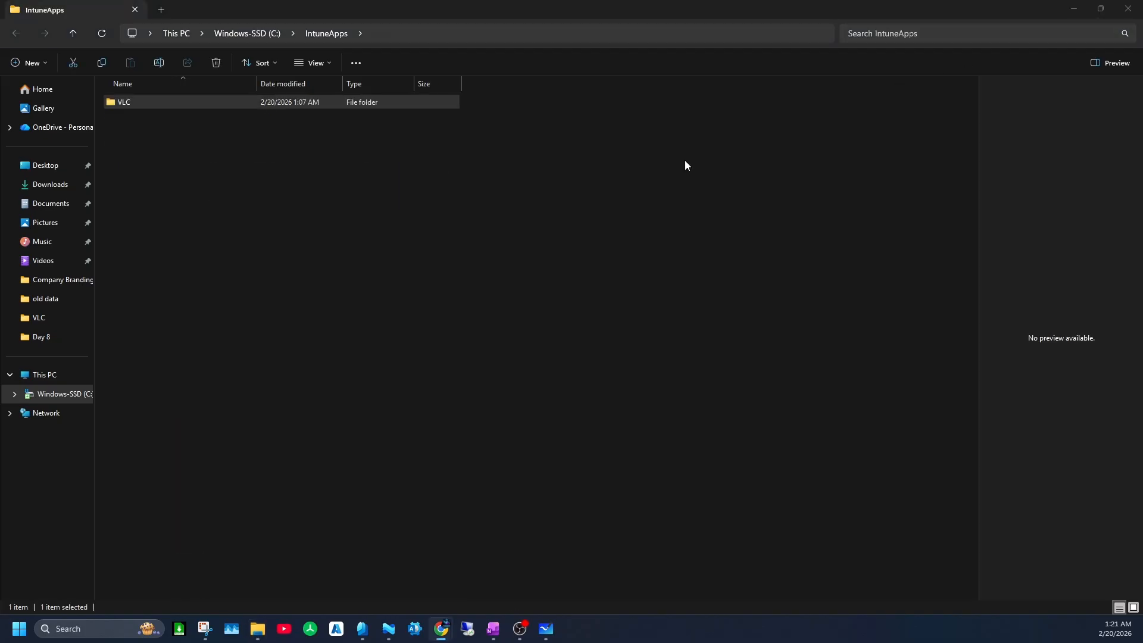
left_click(1077, 9)
left_click(1073, 10)
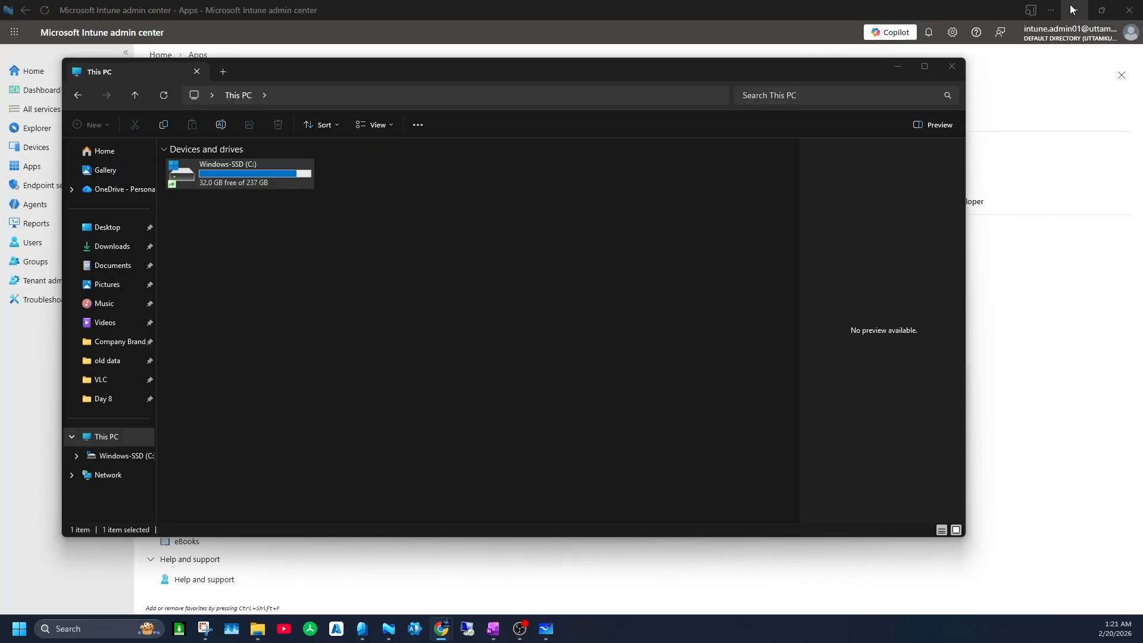
left_click(897, 67)
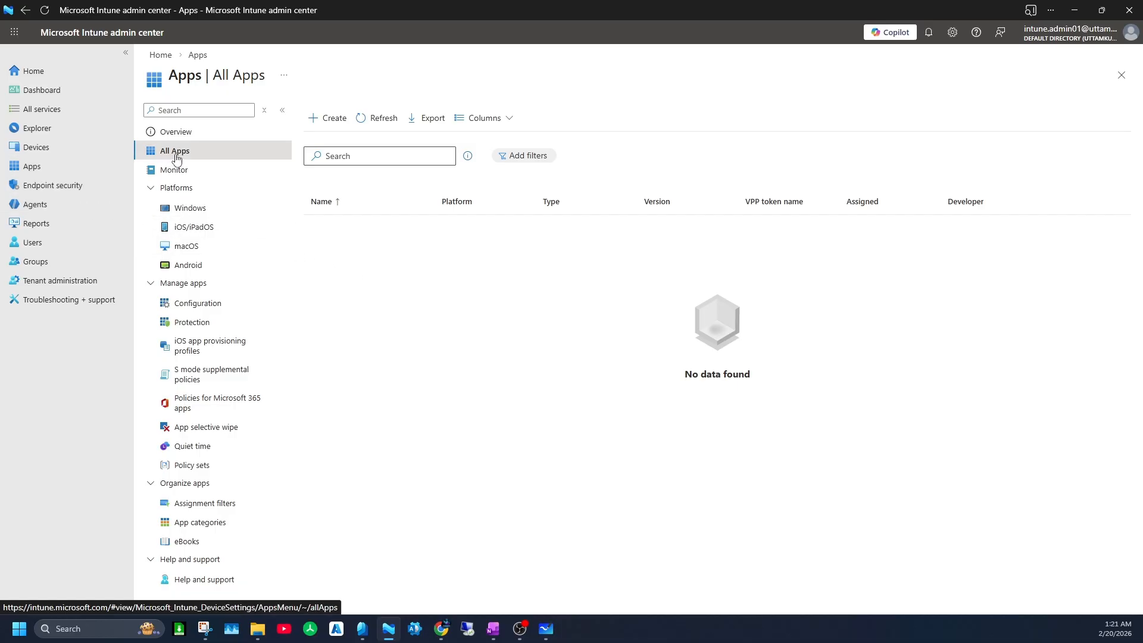
Start creating a new app with the app type Line-of-business app.
left_click(335, 118)
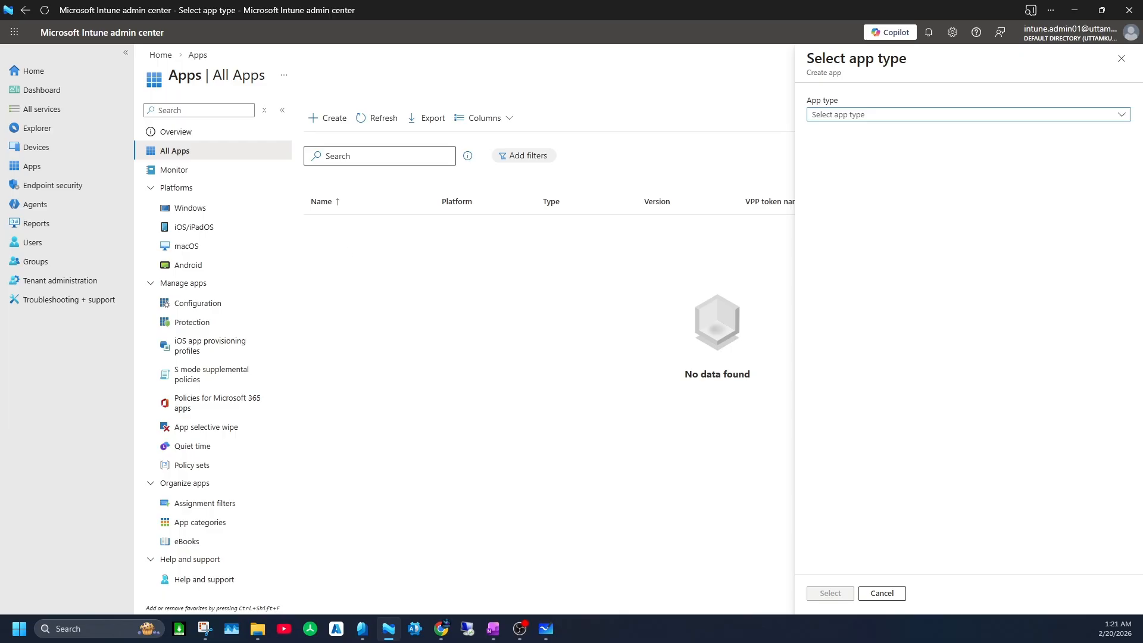
key("alt+Tab")
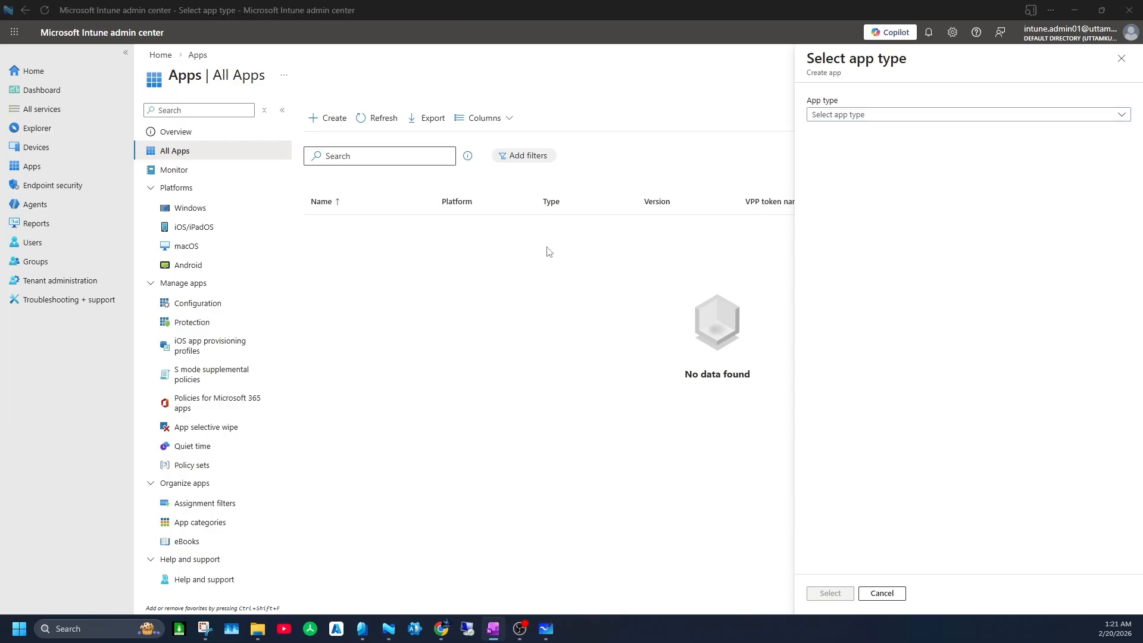
left_click(861, 115)
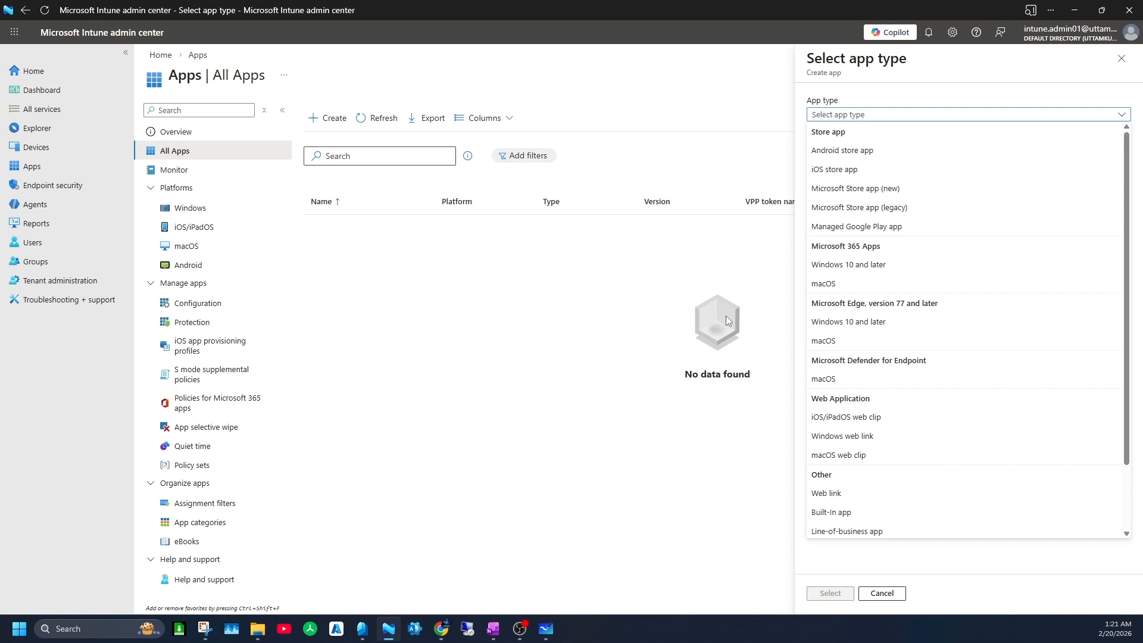
scroll(881, 303, "down", 1)
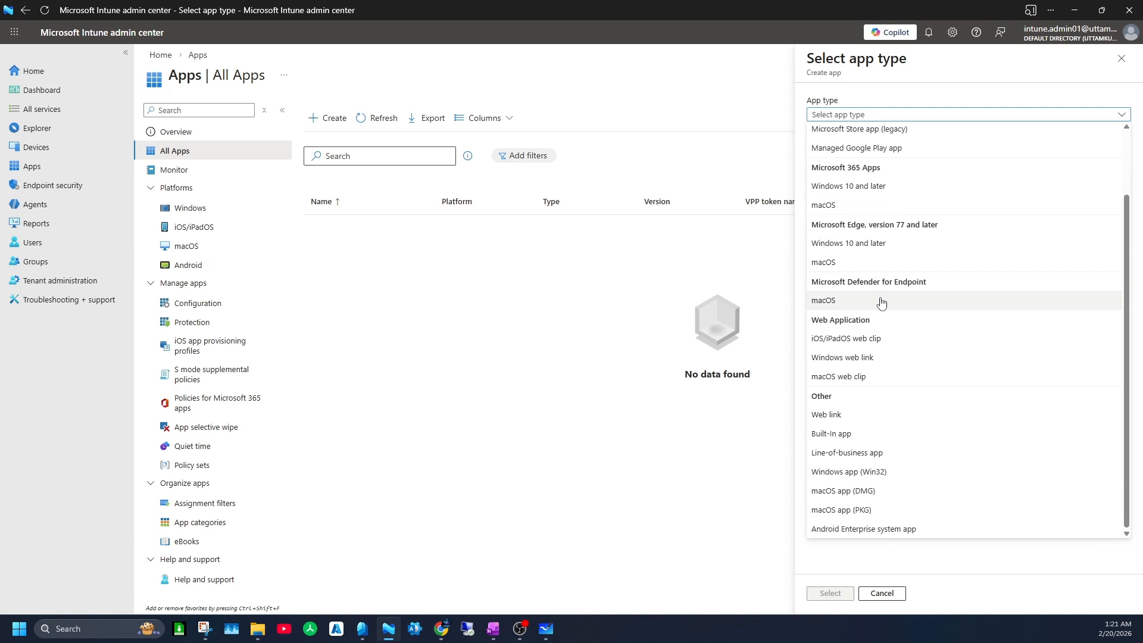
left_click(879, 454)
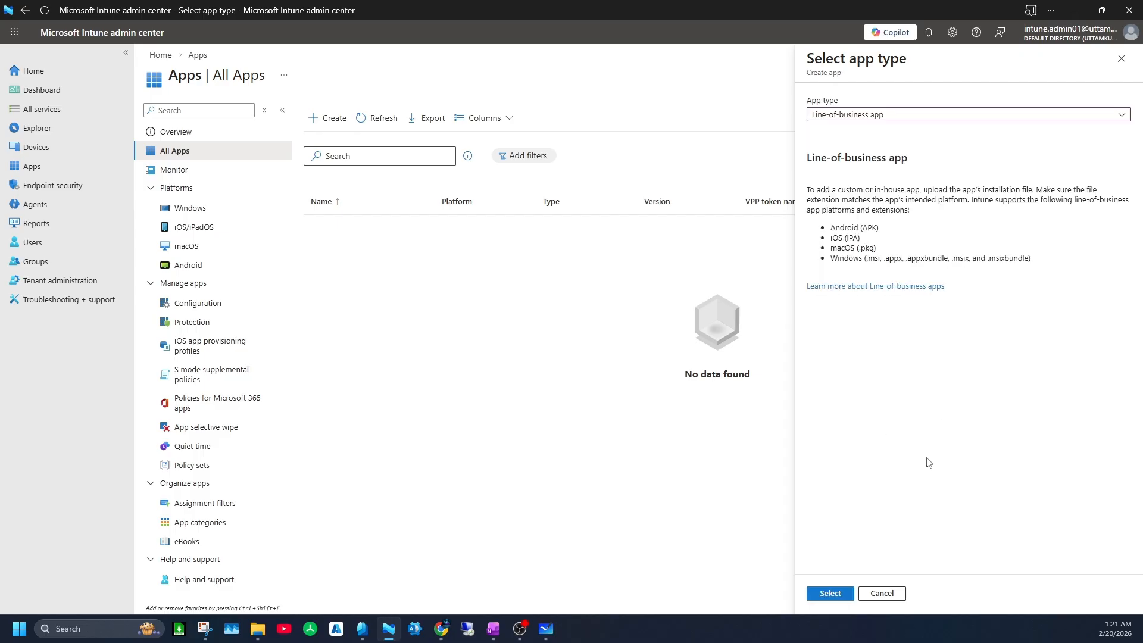
left_click(830, 593)
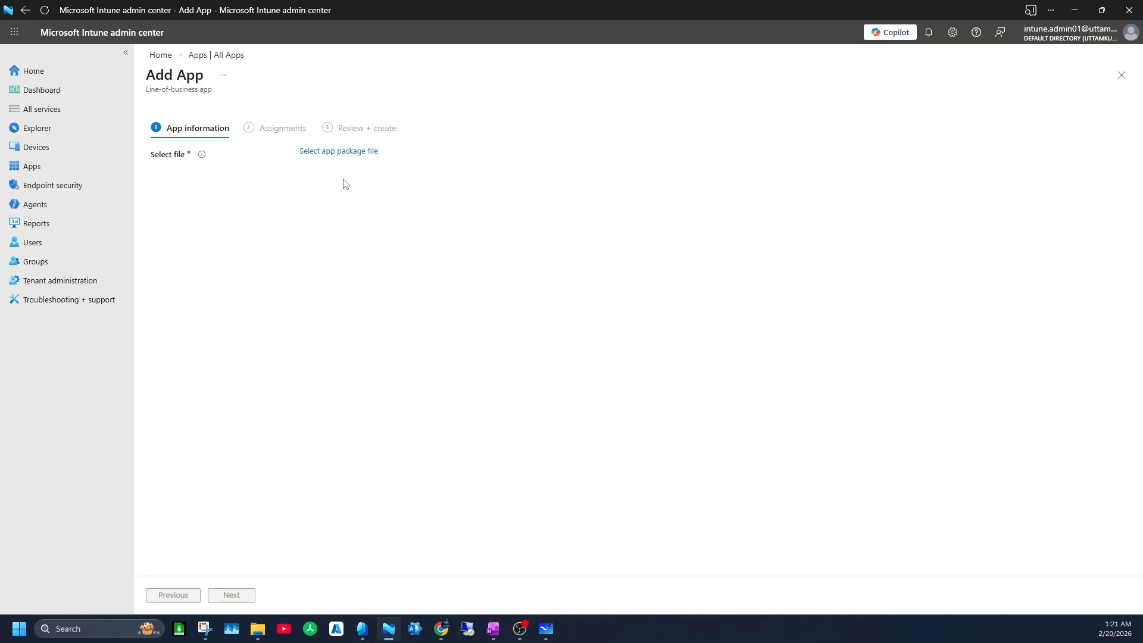
Select putty-64bit-0.83-installer.msi from the VLC folder in C:\IntuneApps as the app package file and confirm it.
left_click(340, 153)
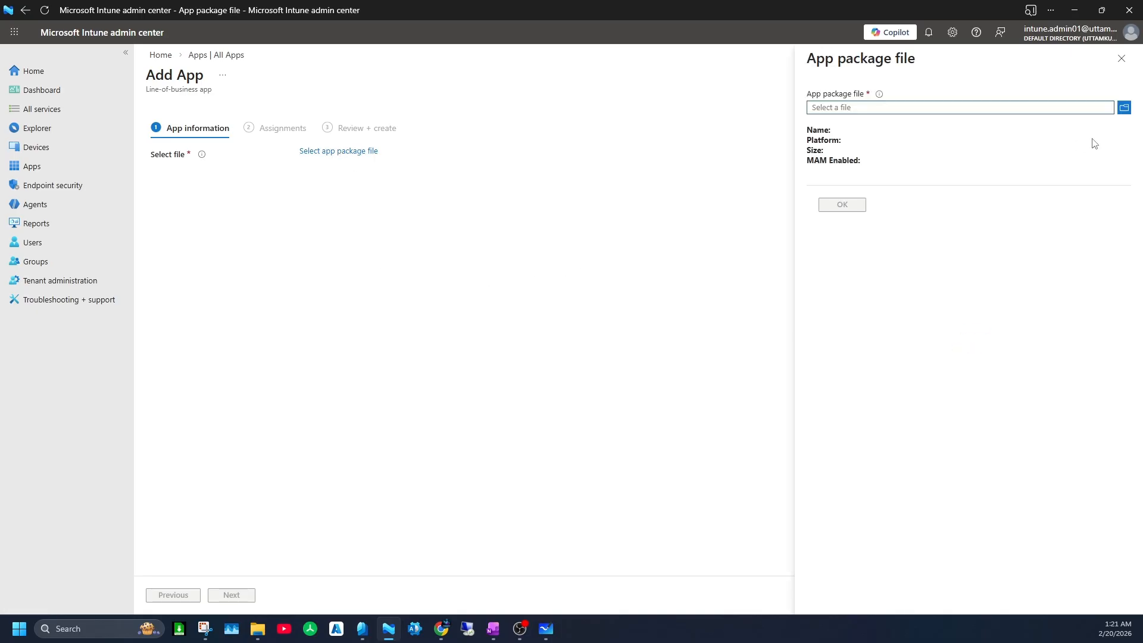
left_click(1123, 108)
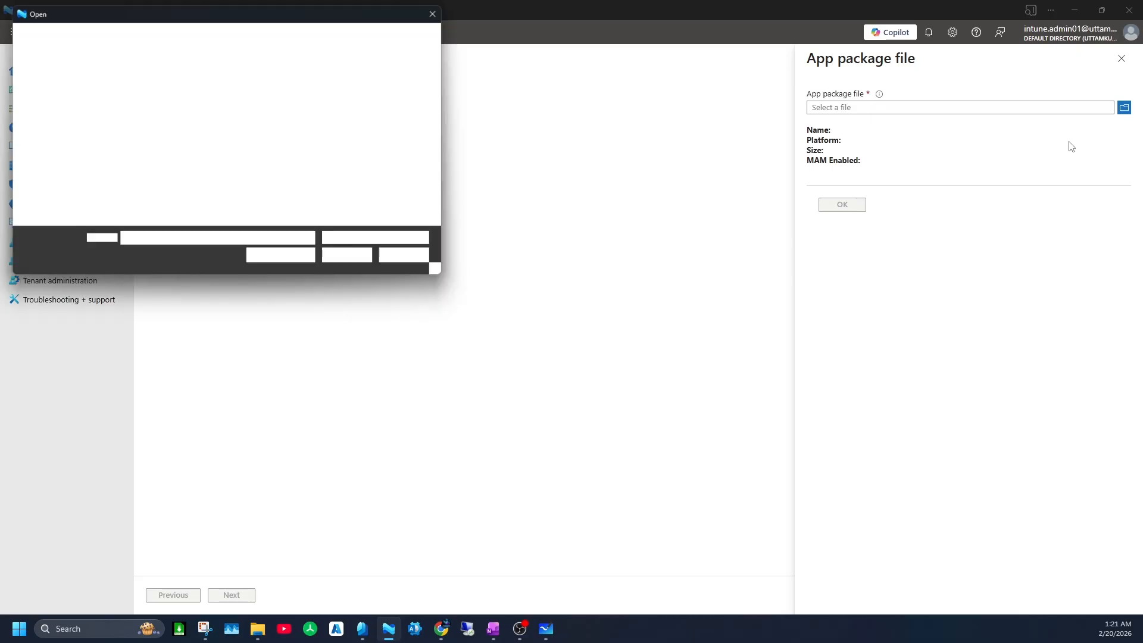
scroll(65, 199, "down", 2)
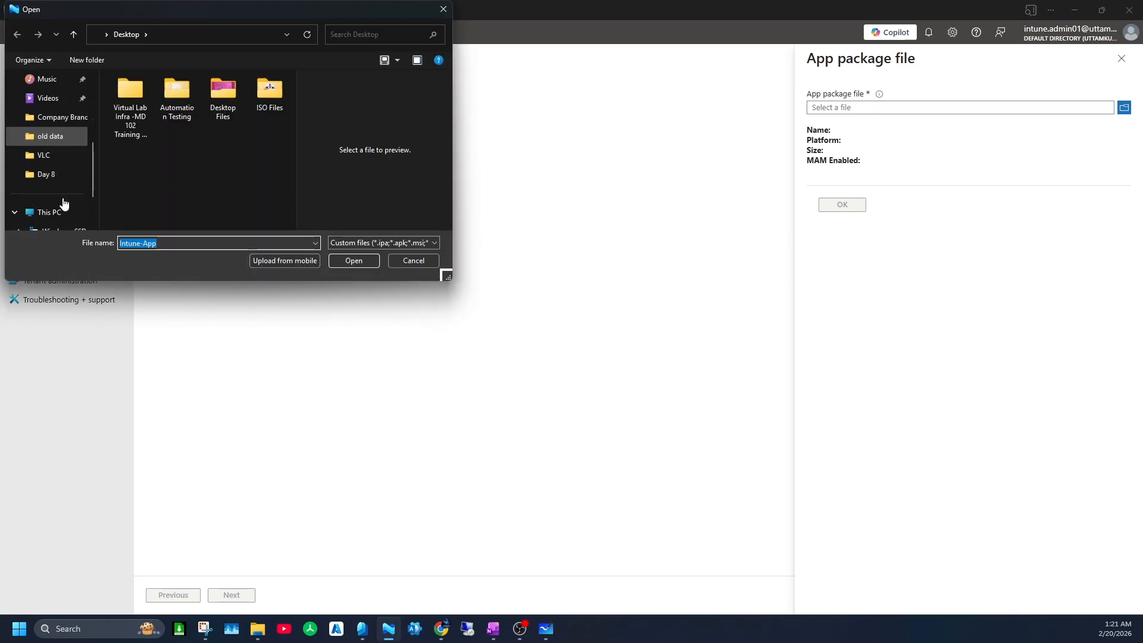
double_click(51, 213)
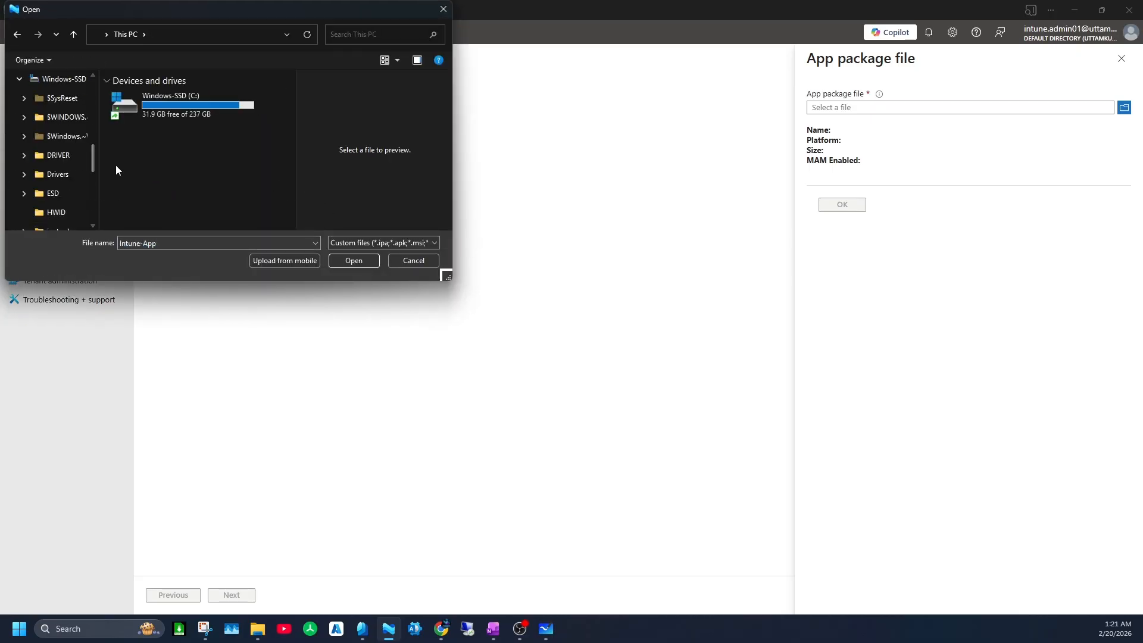
double_click(173, 111)
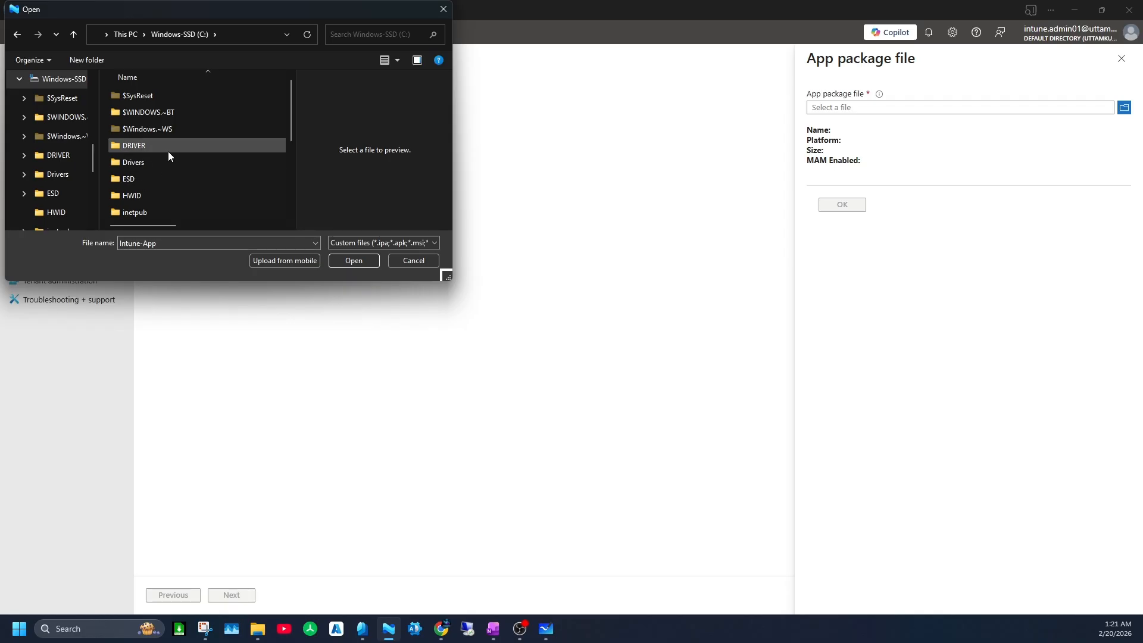
scroll(179, 196, "down", 2)
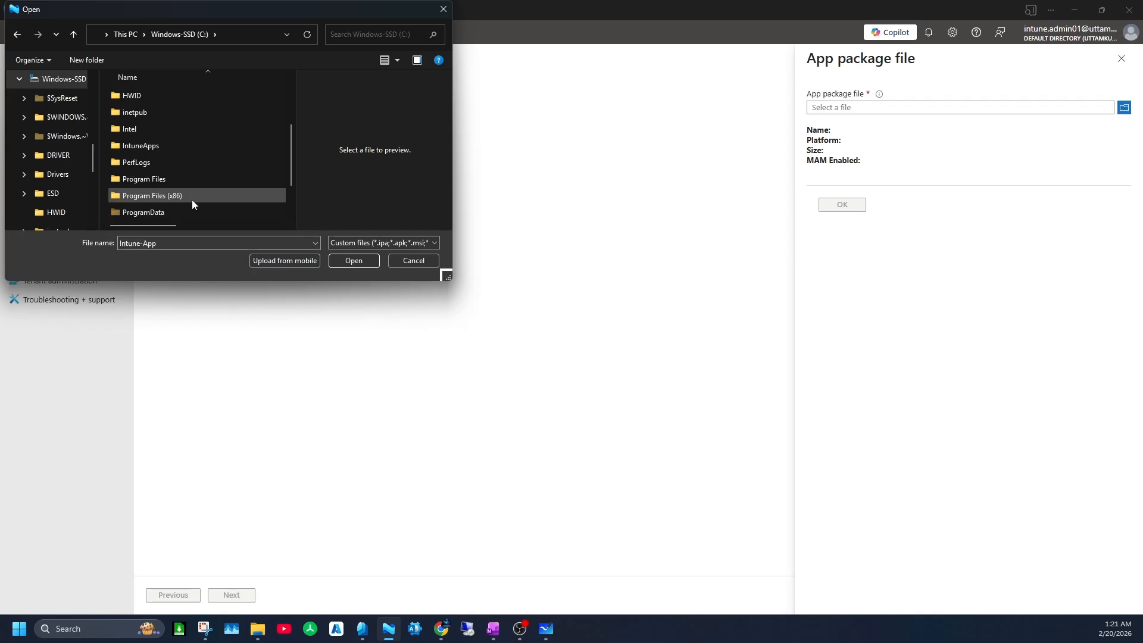
double_click(171, 145)
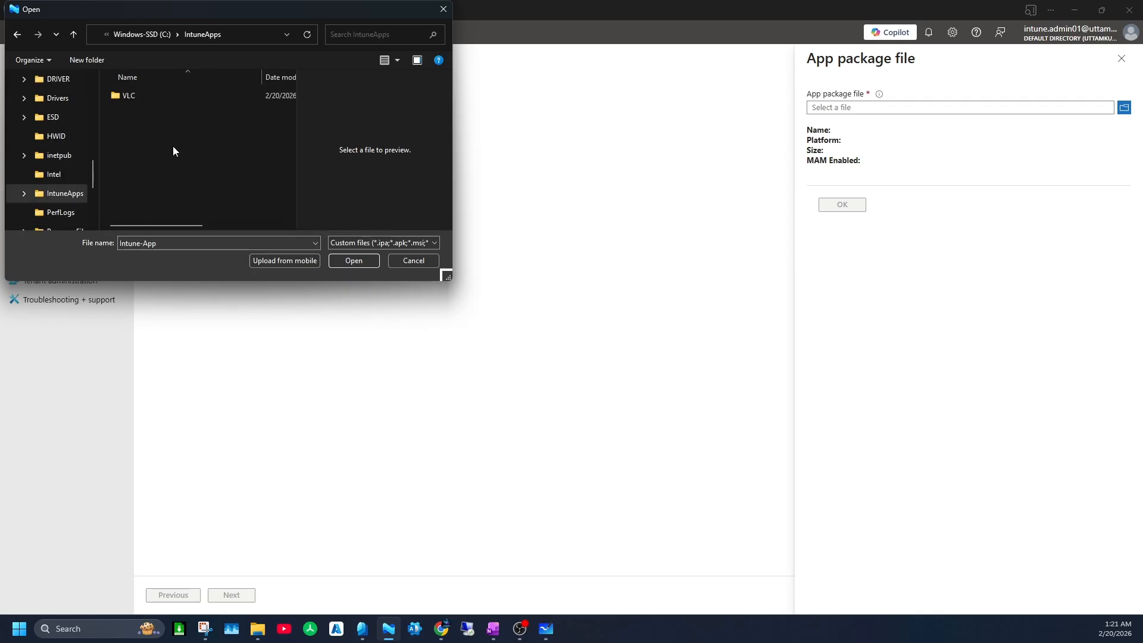
double_click(149, 98)
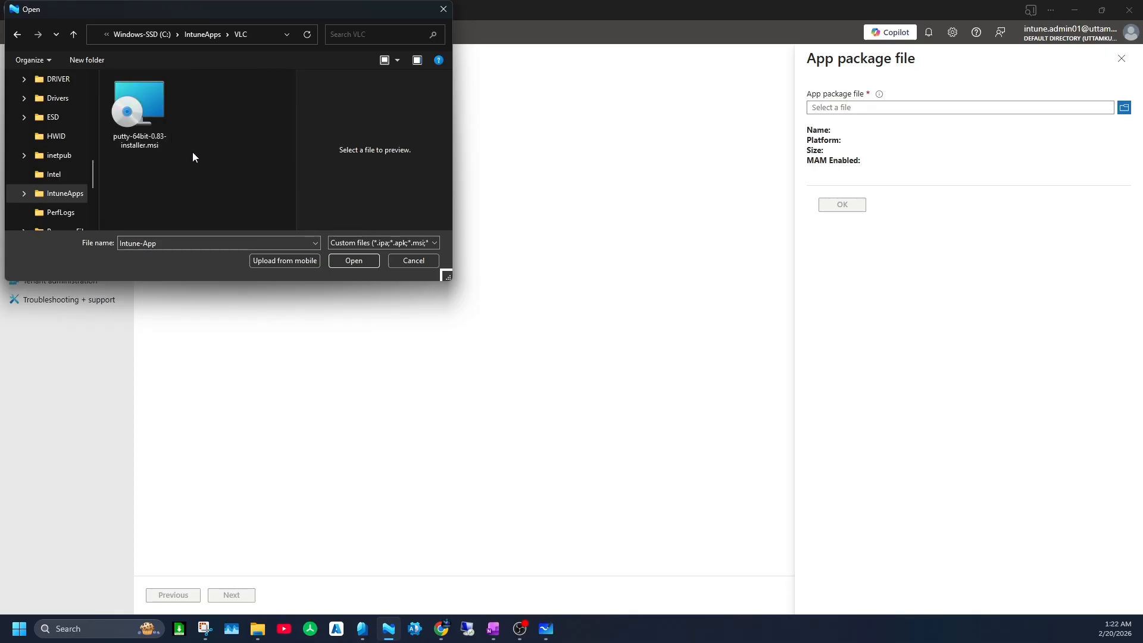
double_click(149, 137)
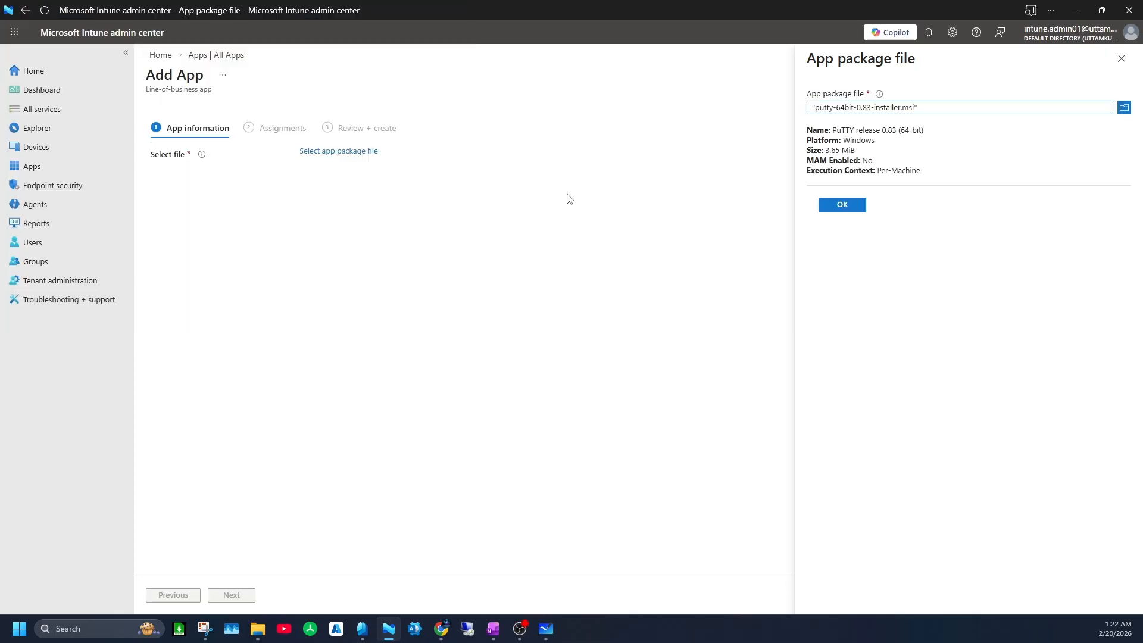
left_click(851, 208)
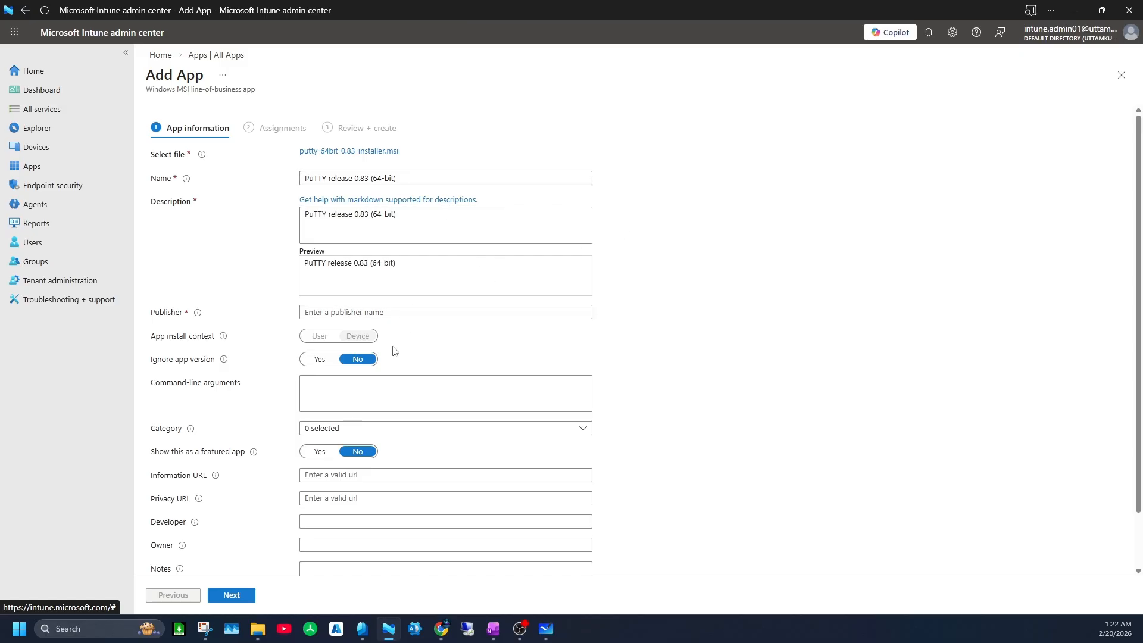
Copy the app name PuTTY release 0.83 (64-bit) into the Publisher field.
scroll(470, 309, "down", 2)
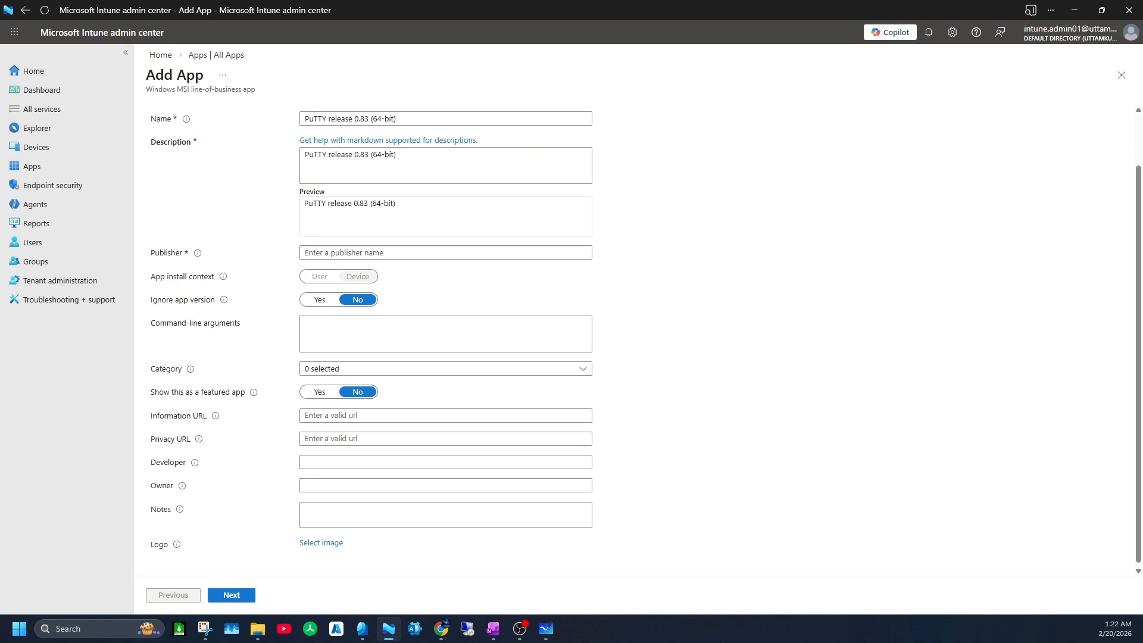
left_click(404, 253)
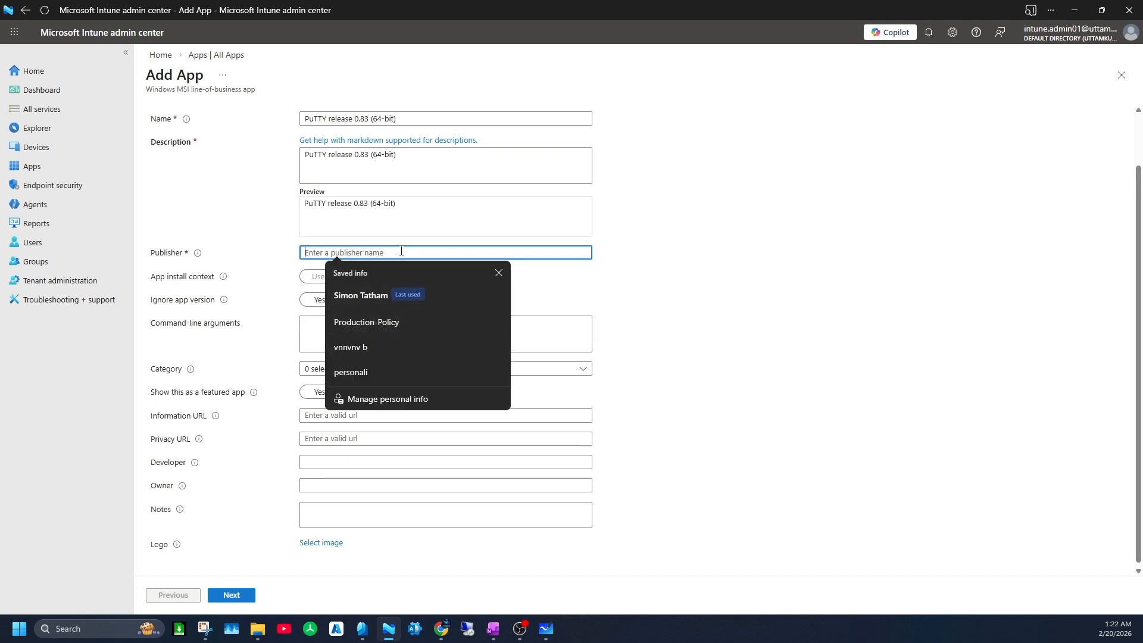
triple_click(413, 118)
key("ctrl+c")
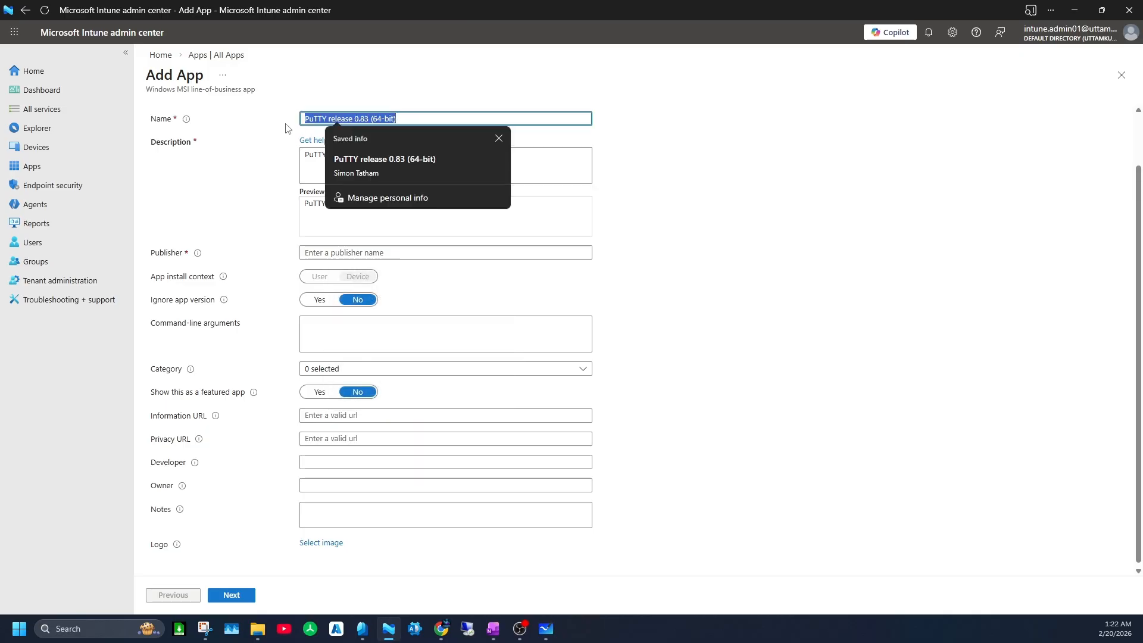
left_click(411, 252)
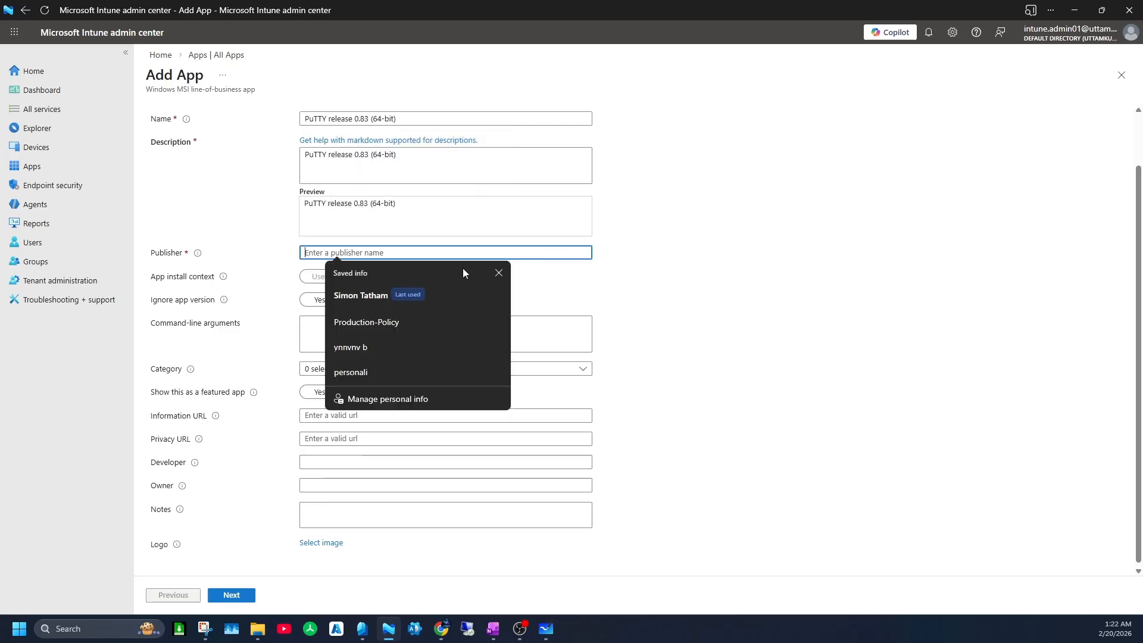
key("ctrl+v")
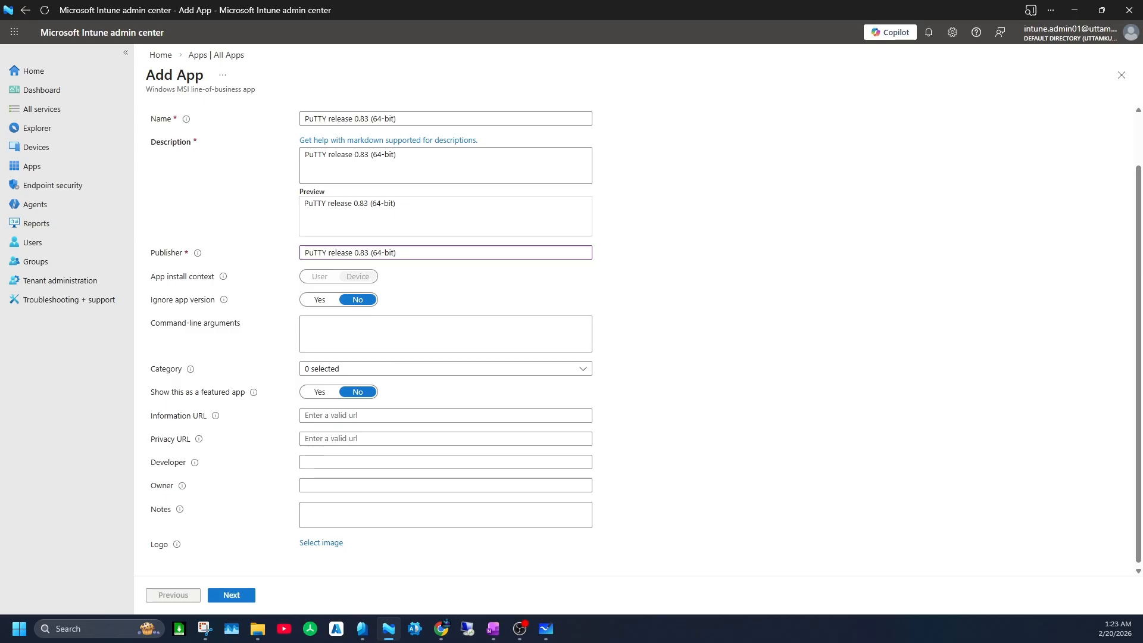
Set the app category to Productivity only and continue to the assignments.
left_click(435, 370)
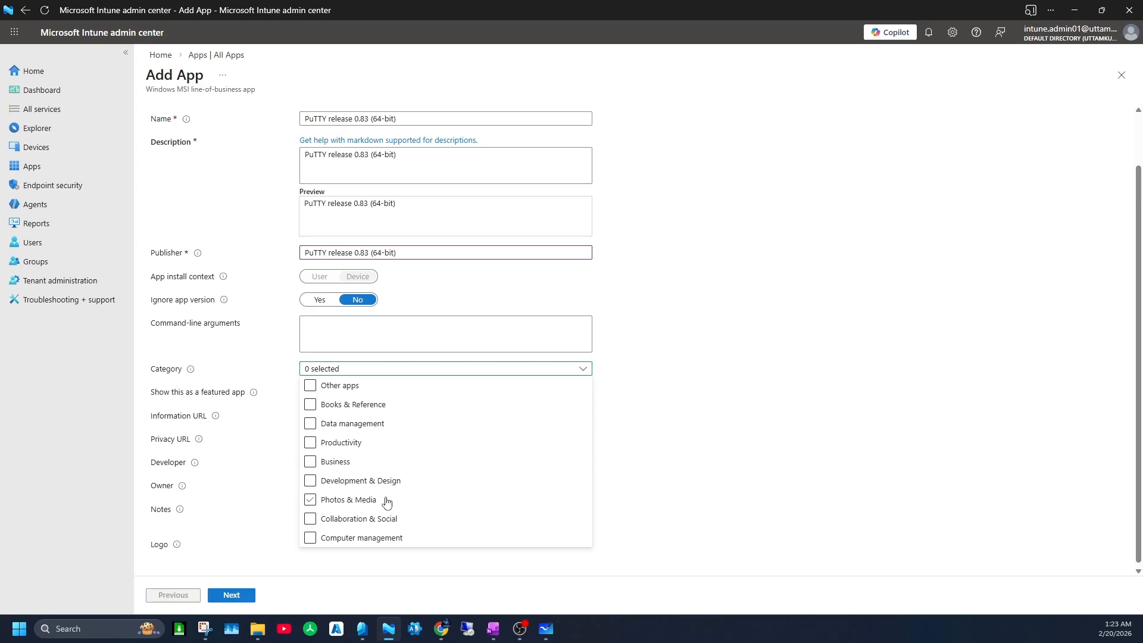
left_click(432, 479)
left_click(362, 504)
left_click(310, 444)
left_click(657, 398)
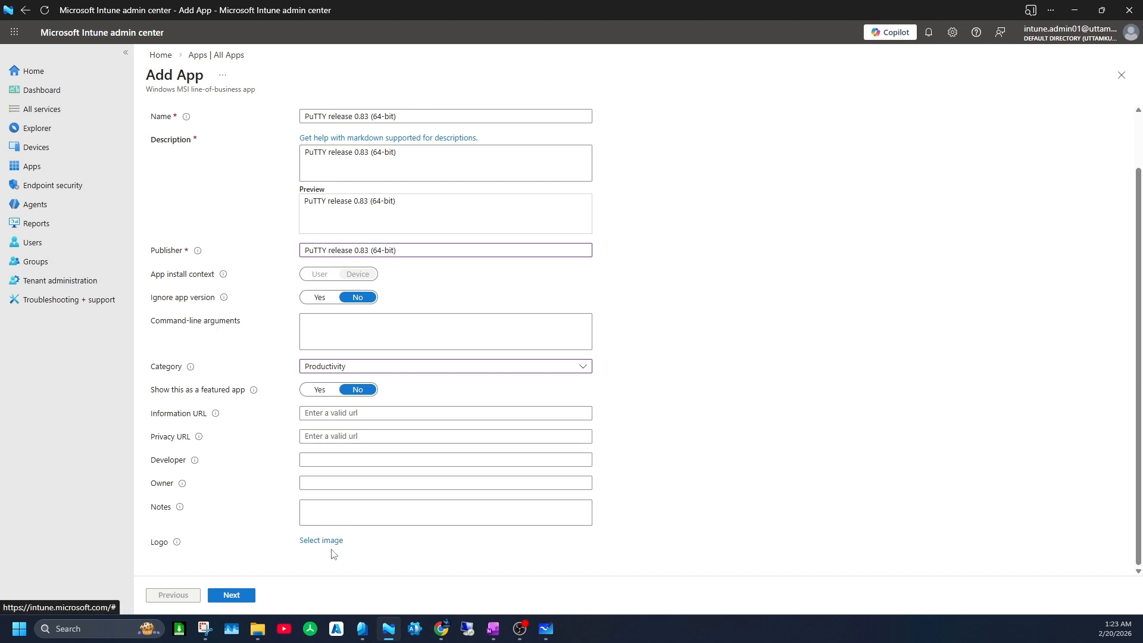
left_click(241, 594)
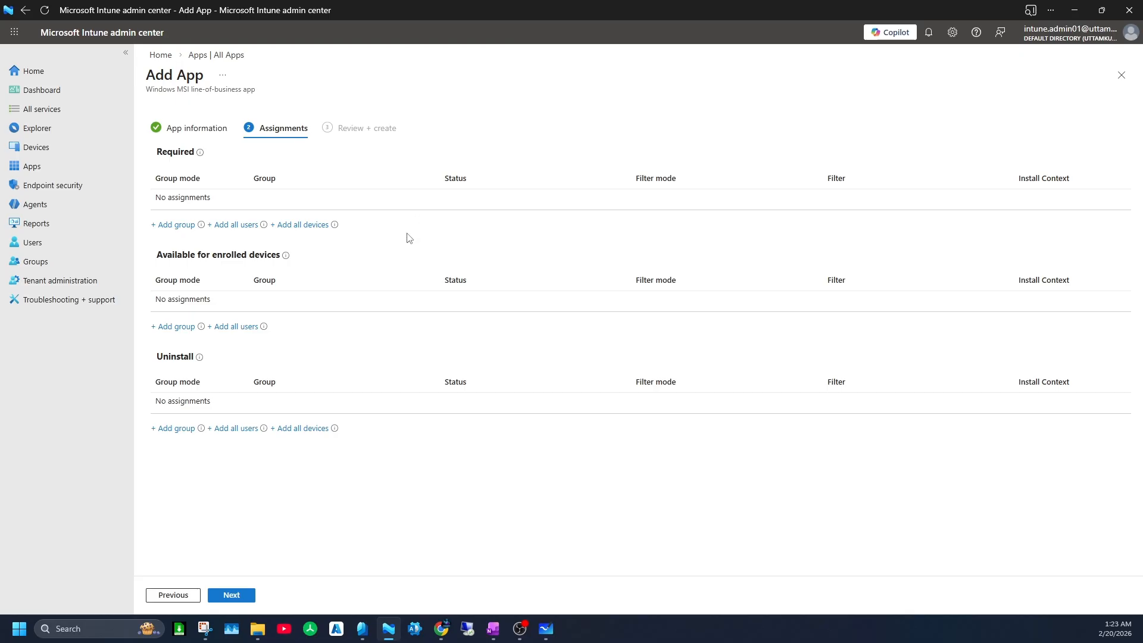
Open the required group selection, view the virtual machines list in a maximized Azure portal window, and return to Intune.
left_click(181, 226)
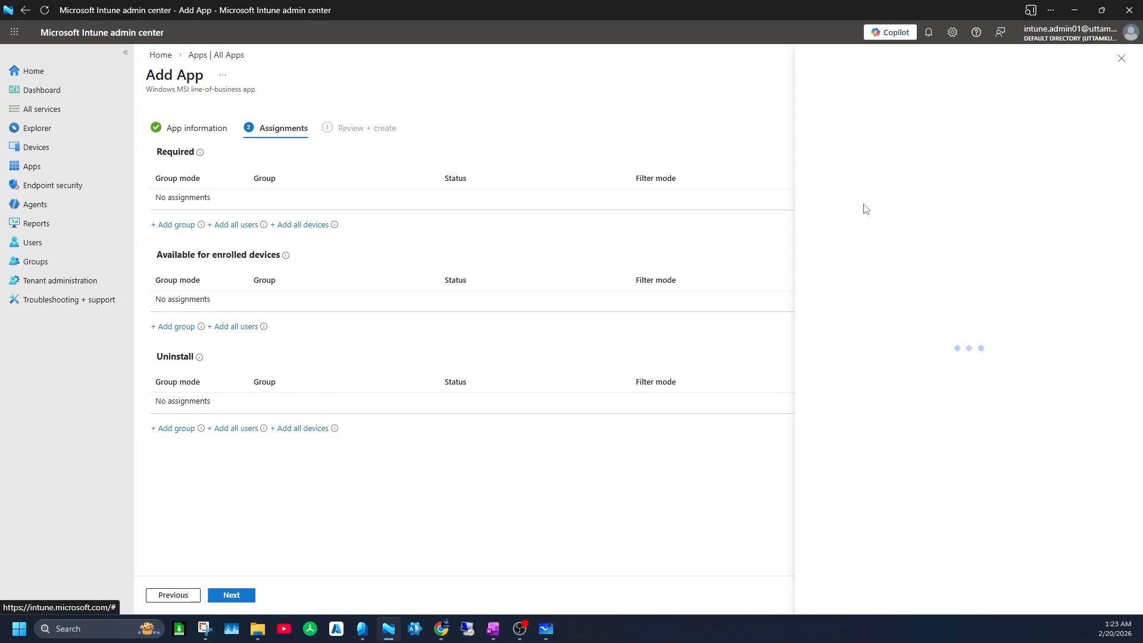
left_click(336, 629)
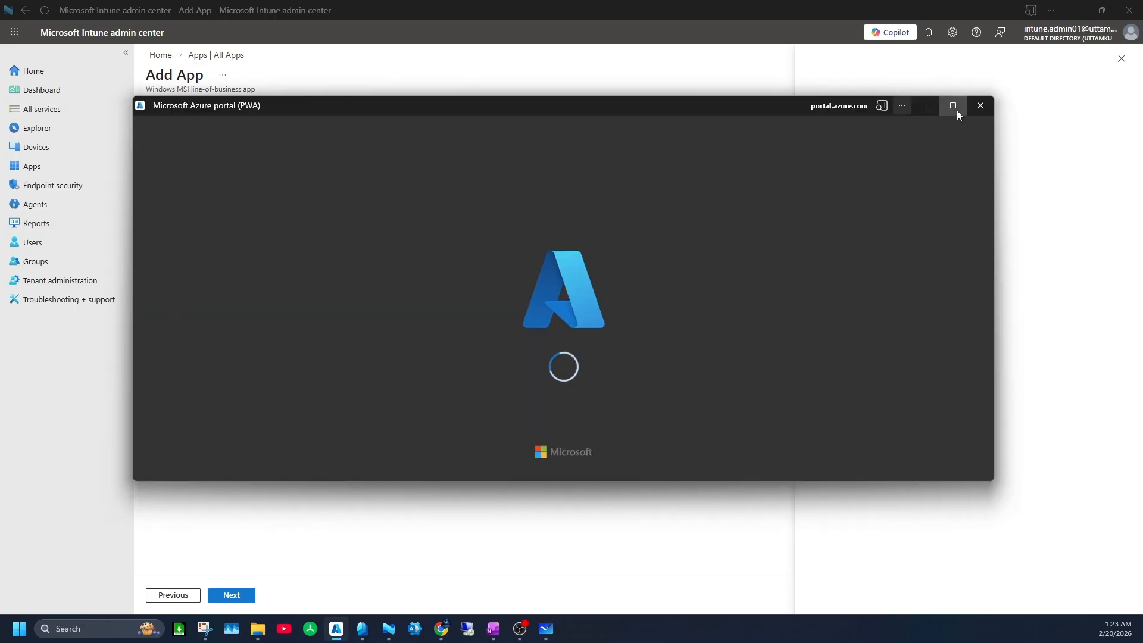
left_click(956, 108)
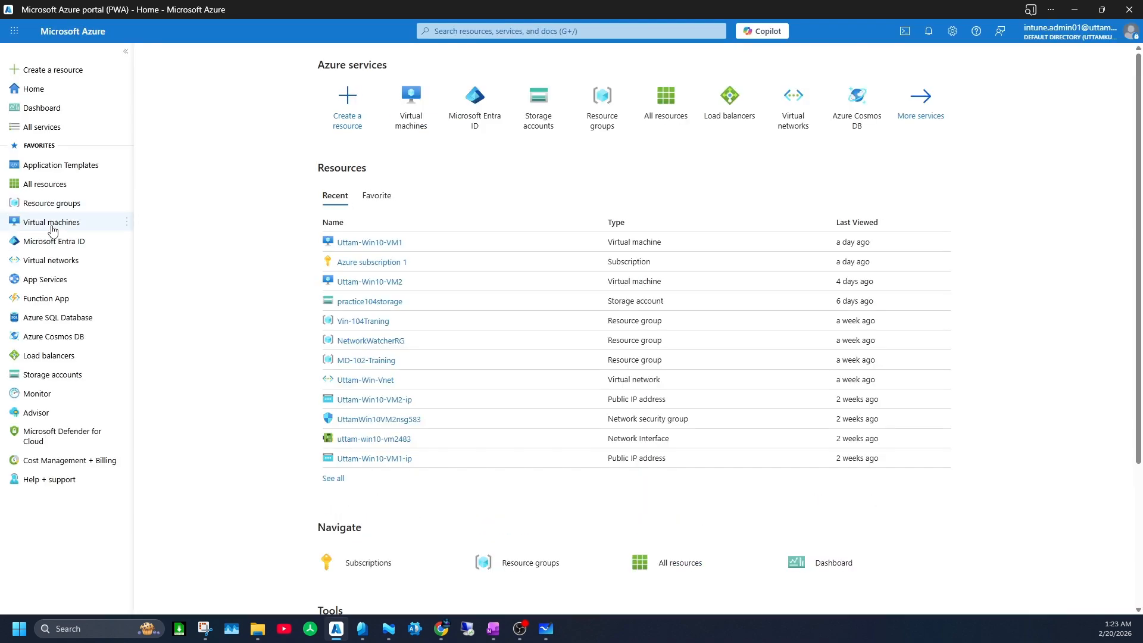
left_click(52, 229)
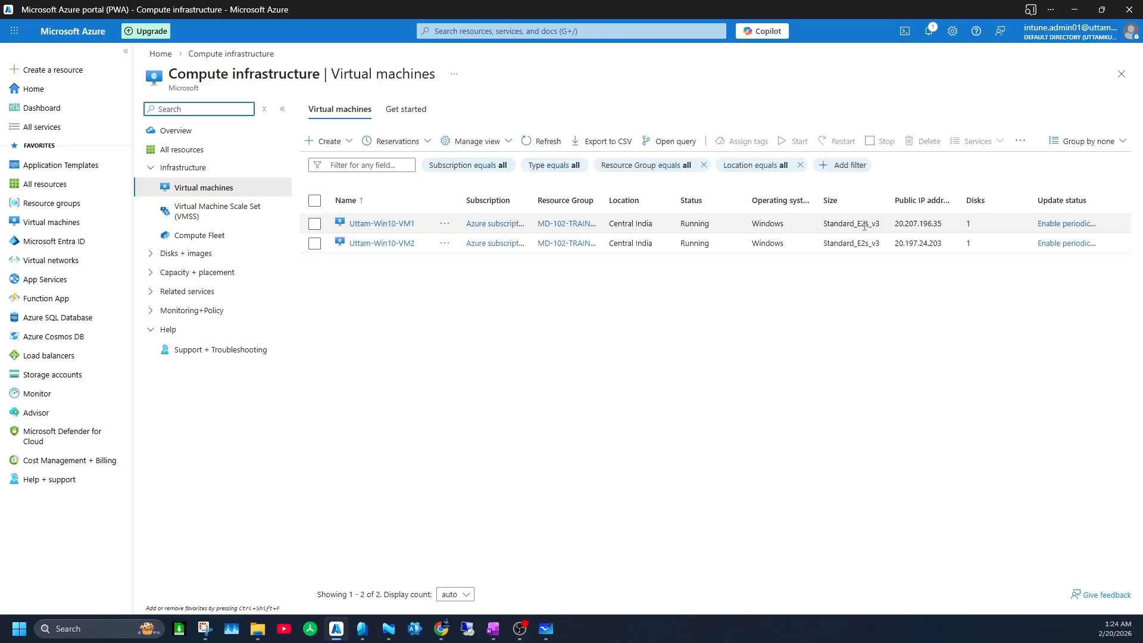
left_click(1074, 10)
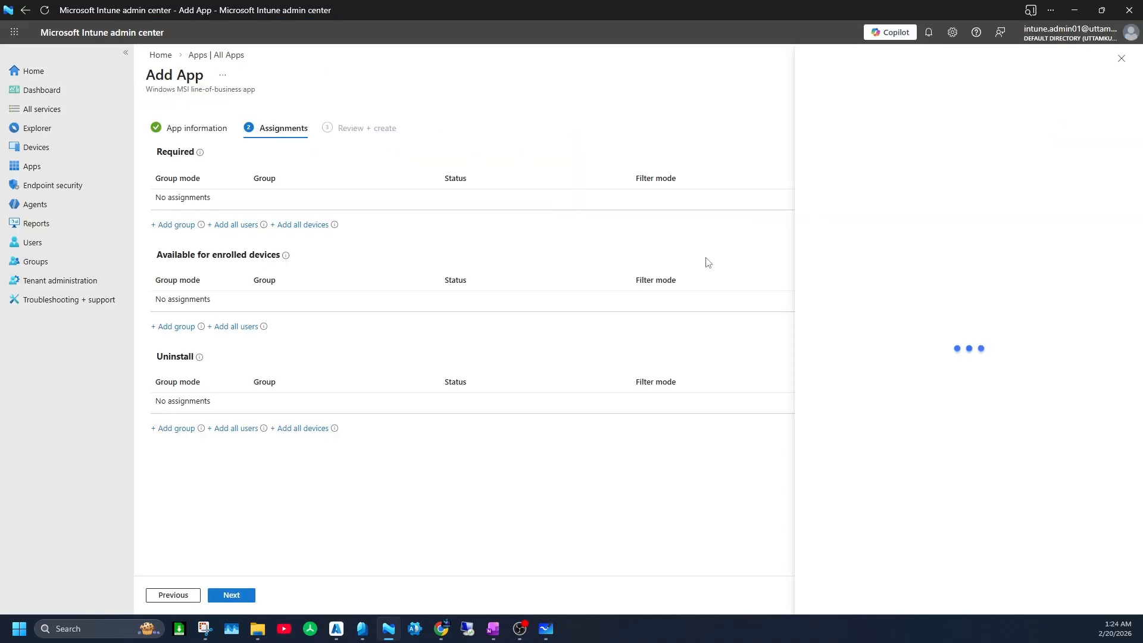
Reopen the required group selection, assign the PuTTY app to the Device Configuration-Policy group, and create the app.
left_click(1121, 58)
left_click(177, 225)
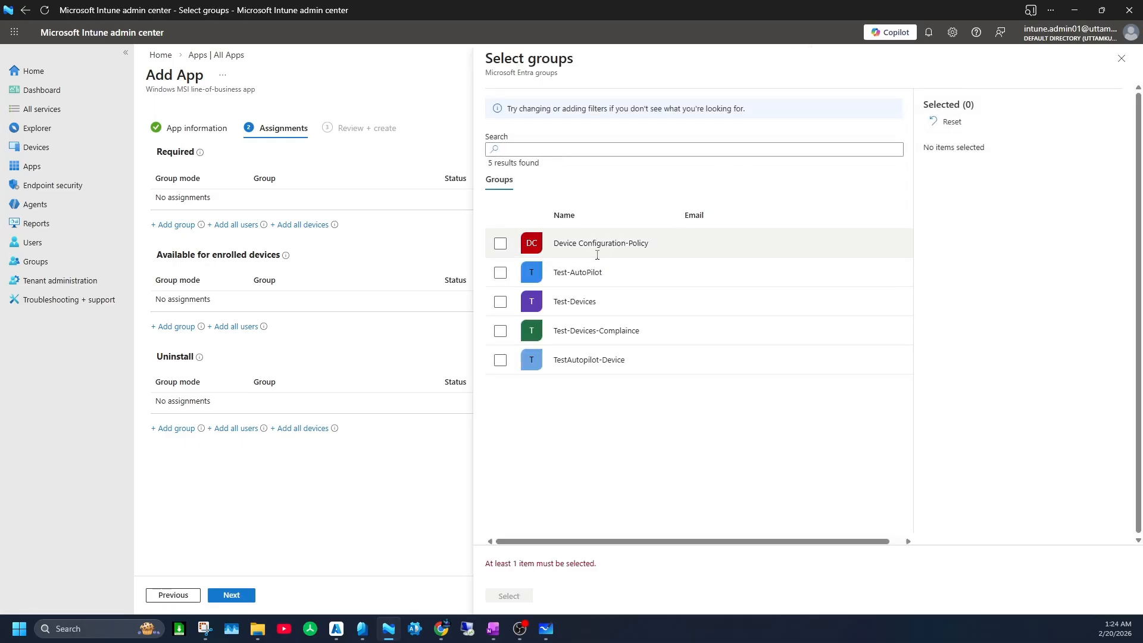
left_click(500, 244)
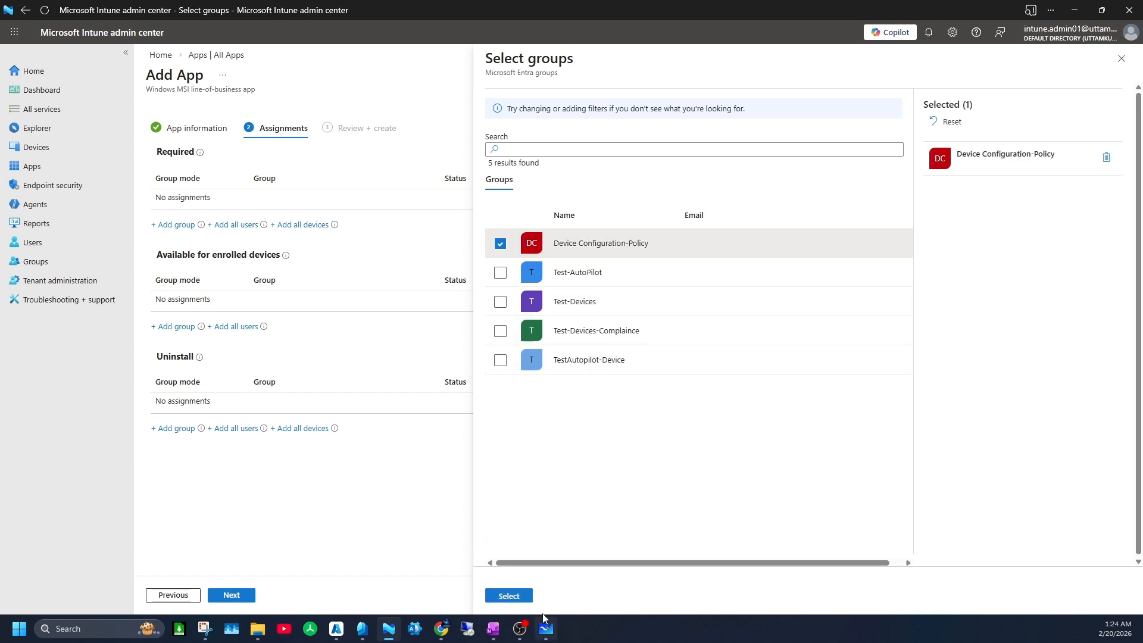
left_click(509, 595)
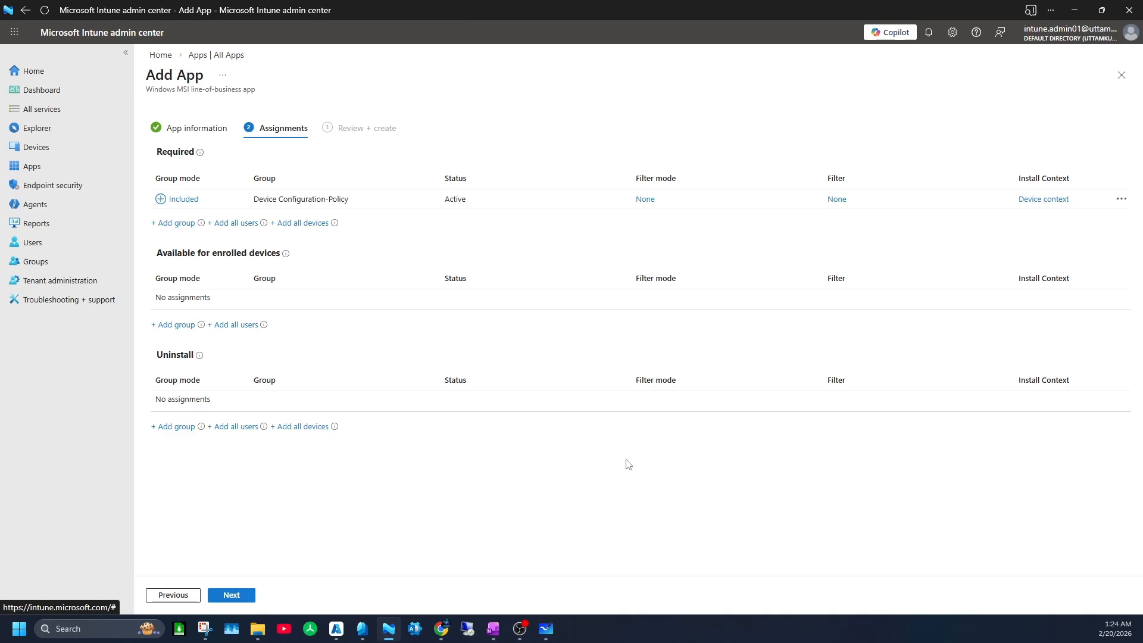
left_click(244, 594)
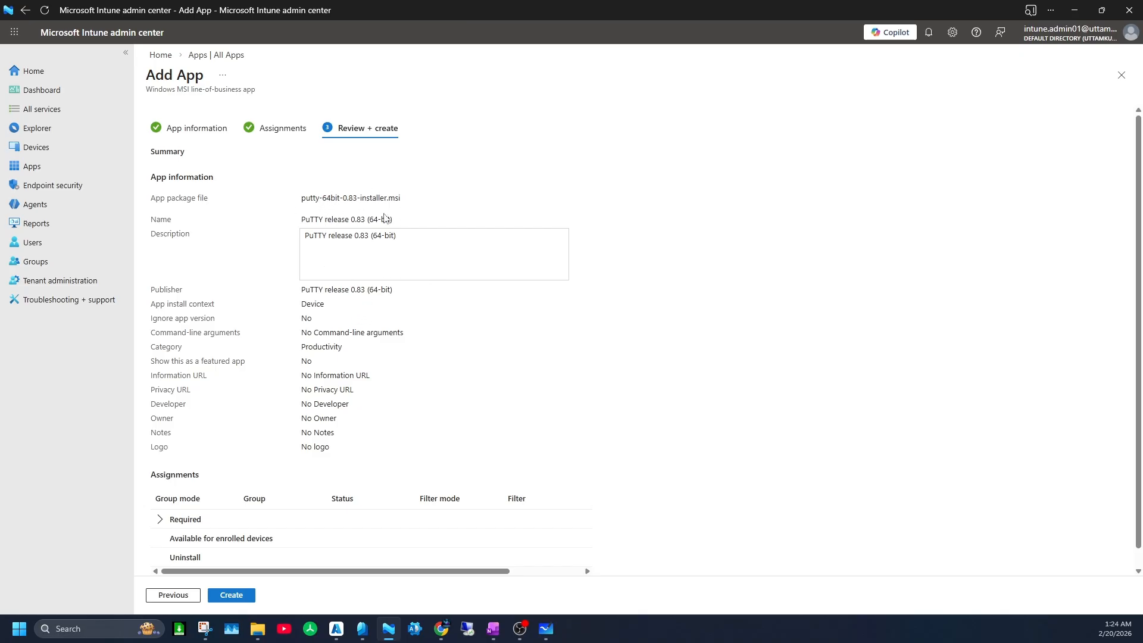
scroll(303, 509, "down", 1)
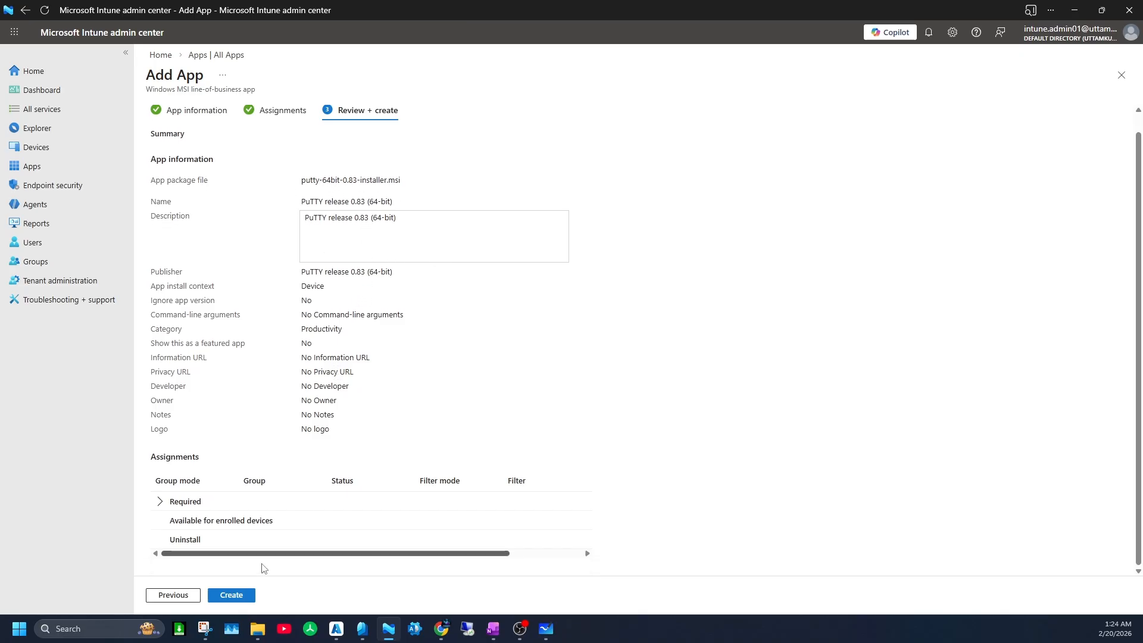
left_click(248, 594)
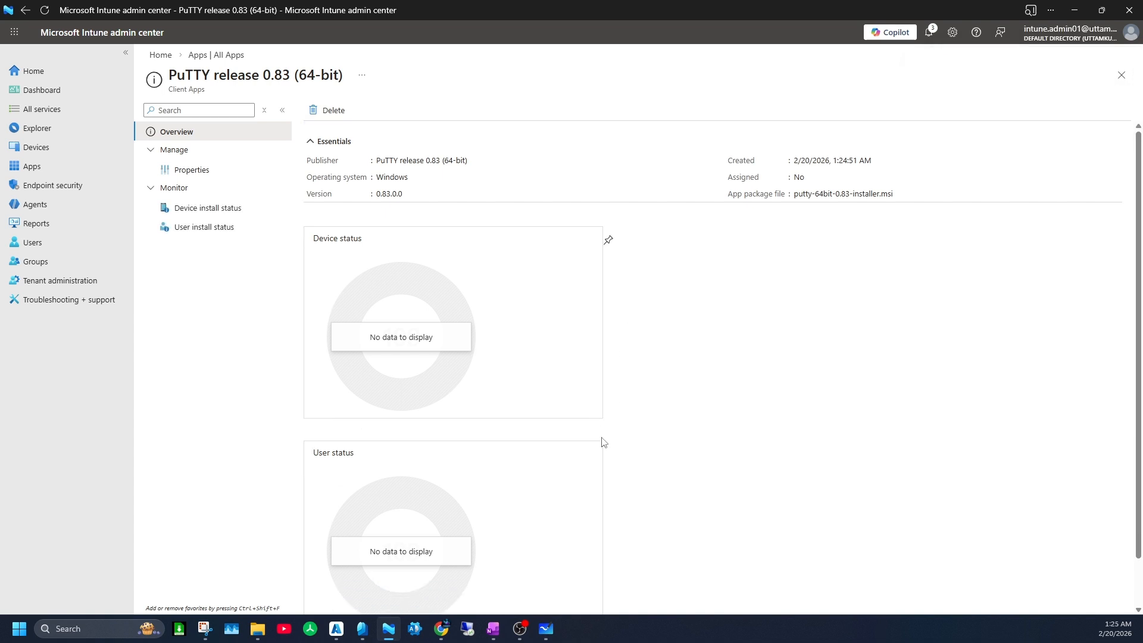
Switch to the Azure portal and view the Native RDP connection details of VM1 and VM2.
left_click(468, 633)
left_click(336, 628)
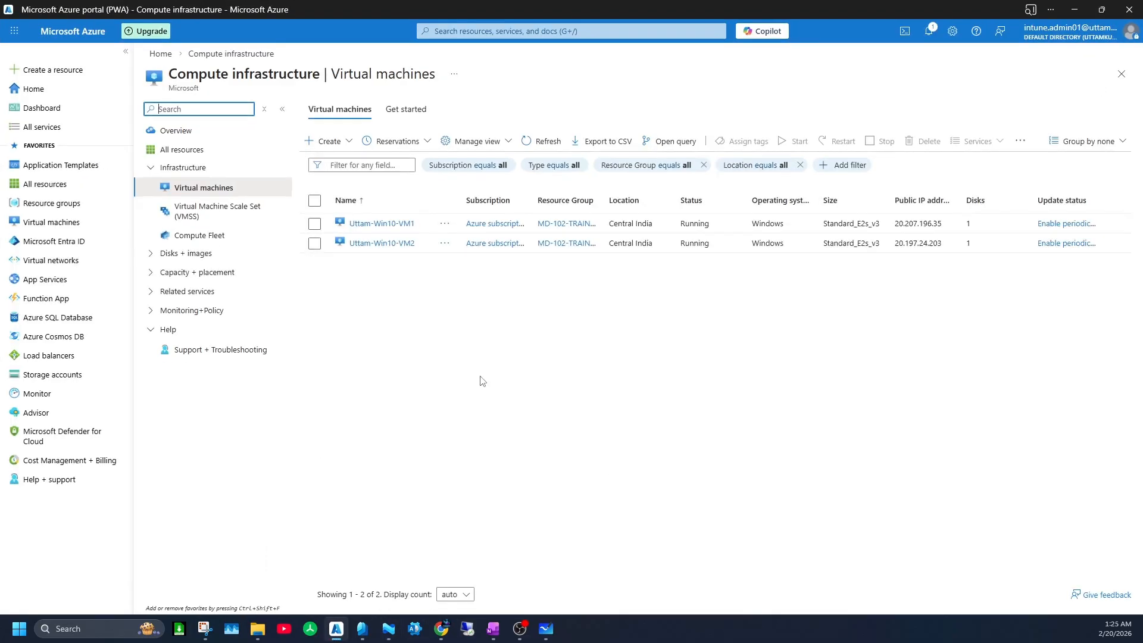
left_click(376, 224)
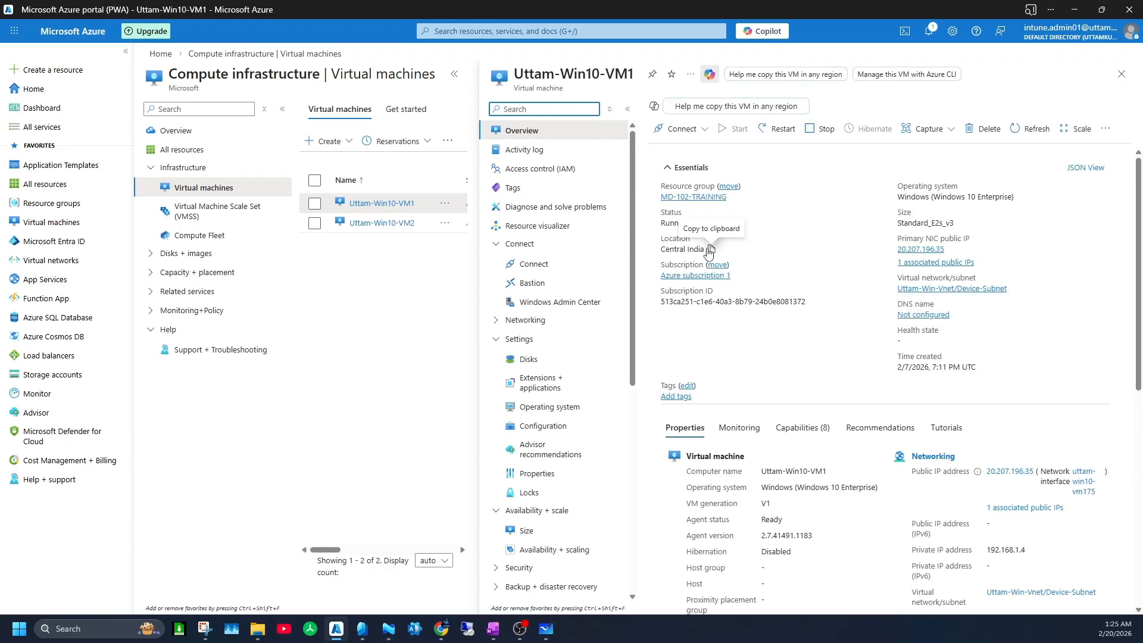
left_click(694, 165)
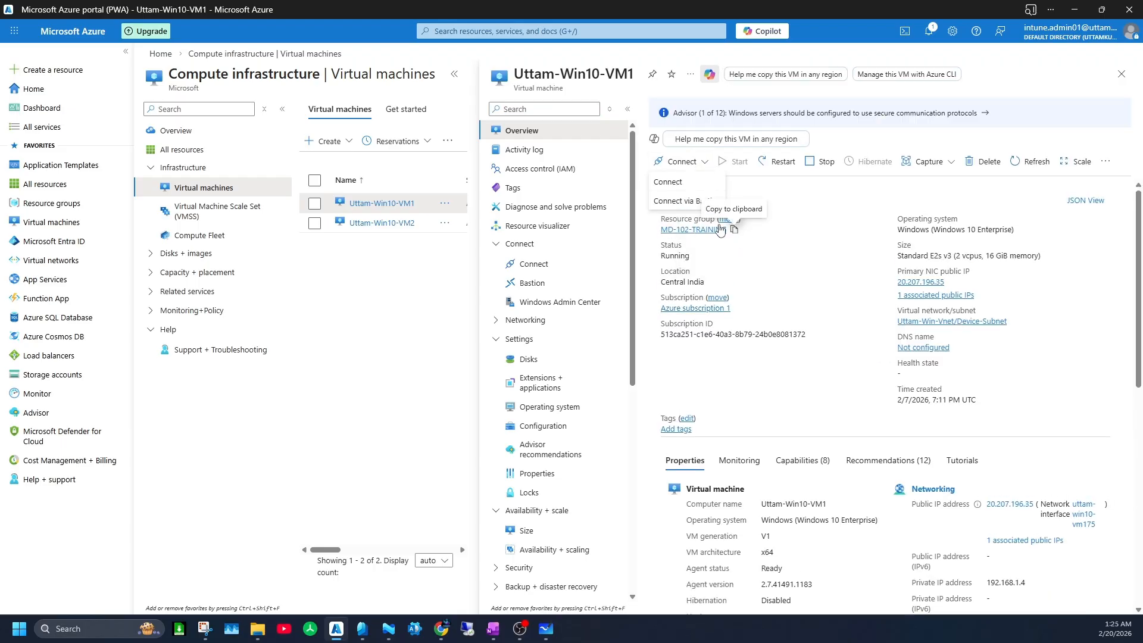
left_click(677, 181)
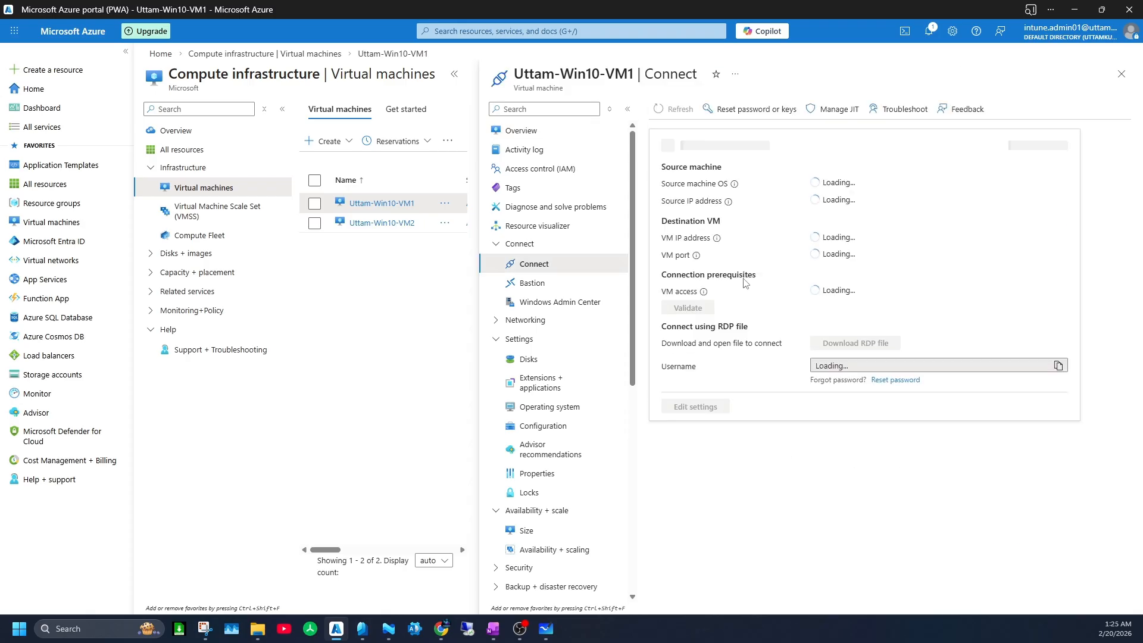
mouse_move(872, 248)
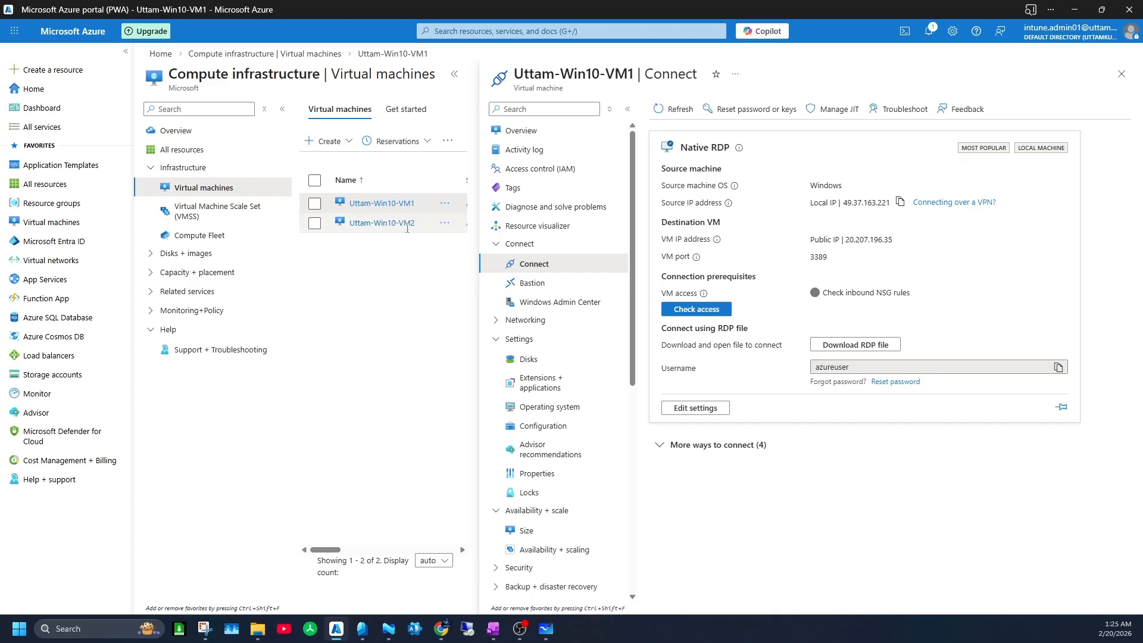
left_click(381, 223)
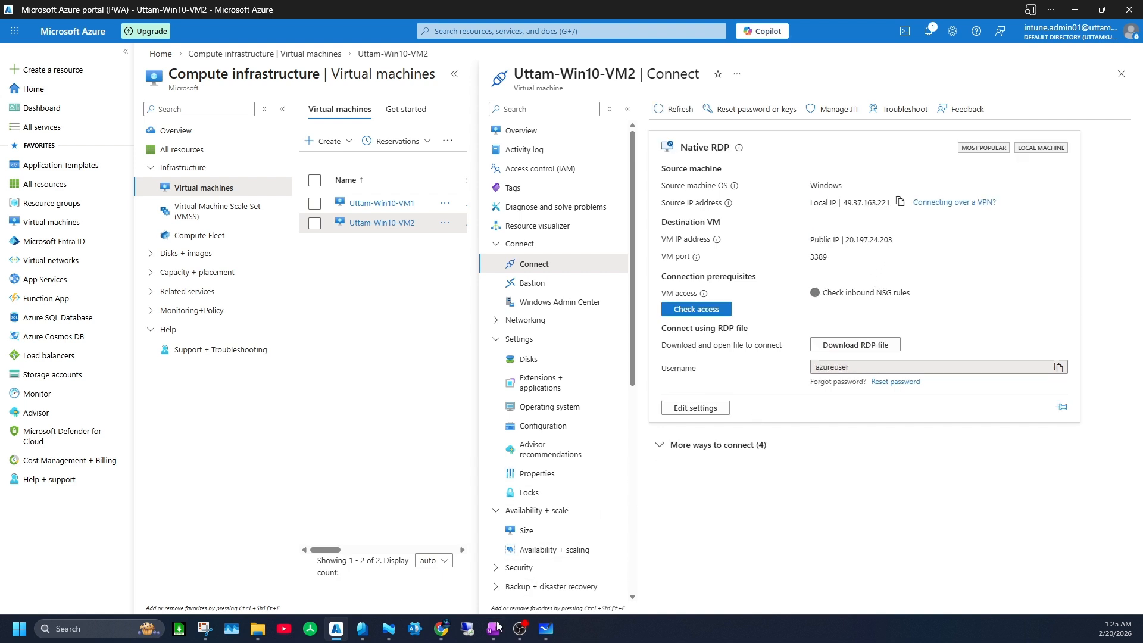
Connect to VM2 at 20.197.24.203 with Remote Desktop Connection as azureuser, entering the account password again after the first attempt.
left_click(469, 629)
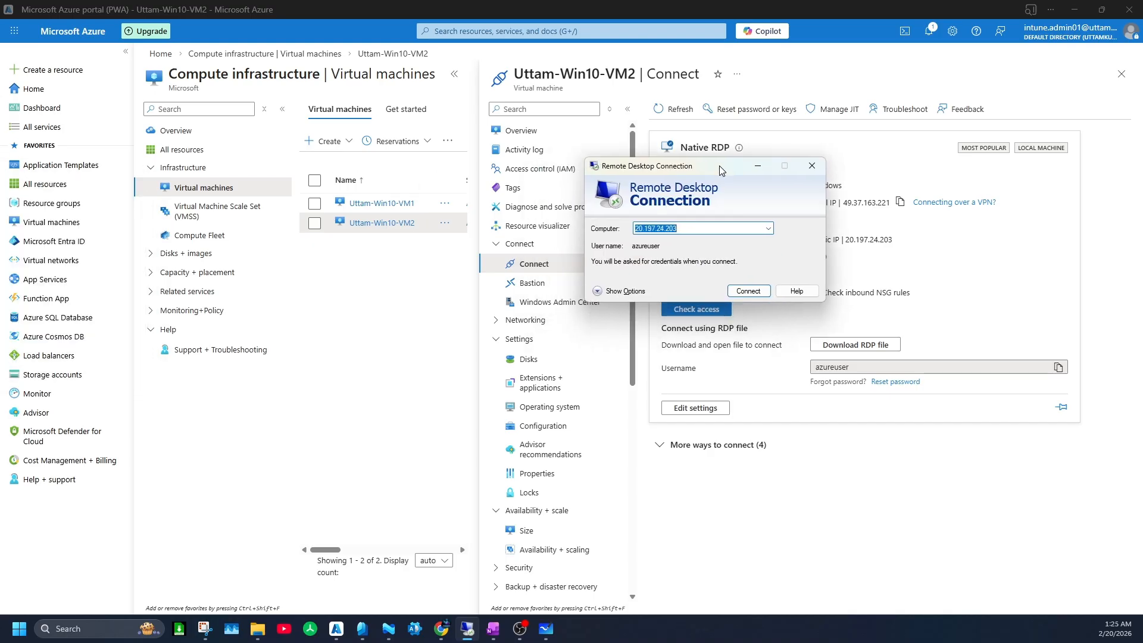
left_click(751, 291)
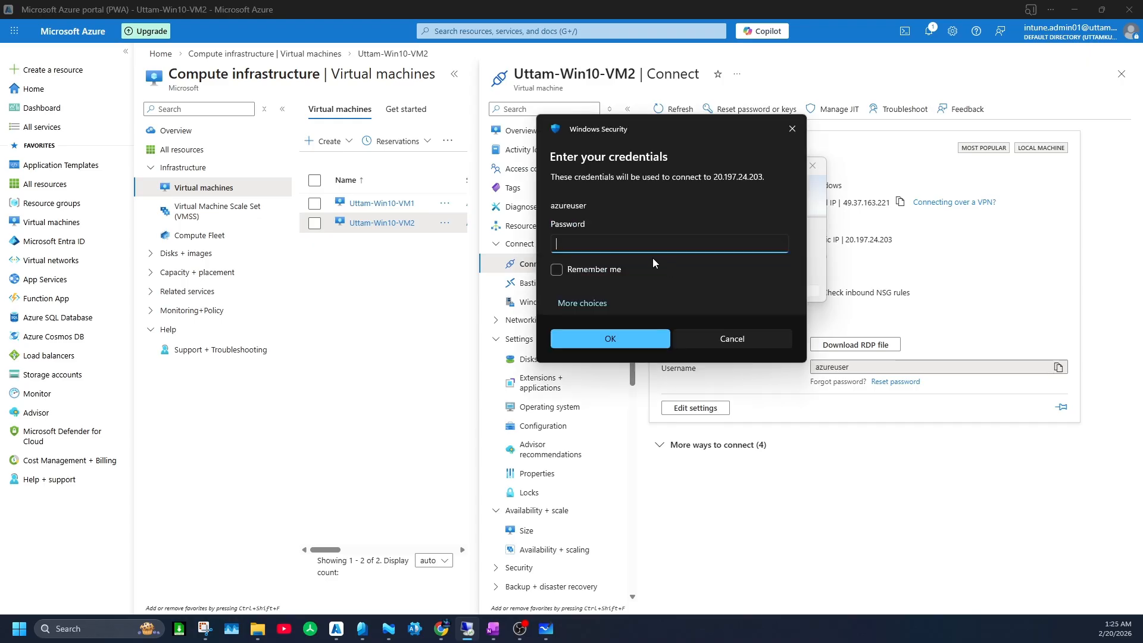
left_click(584, 305)
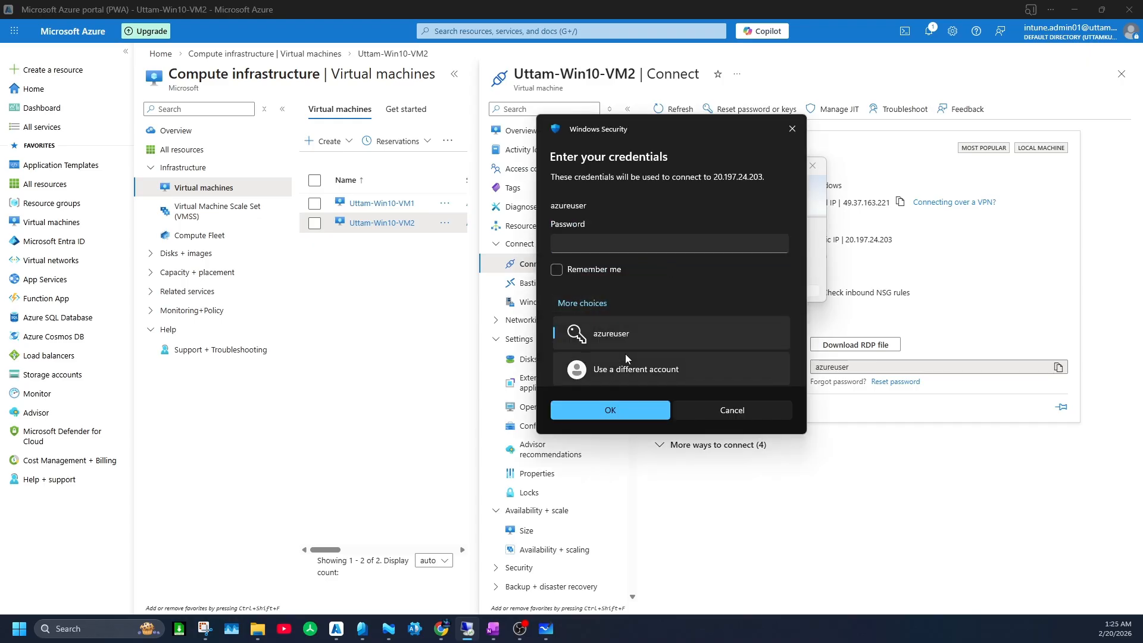
left_click(629, 248)
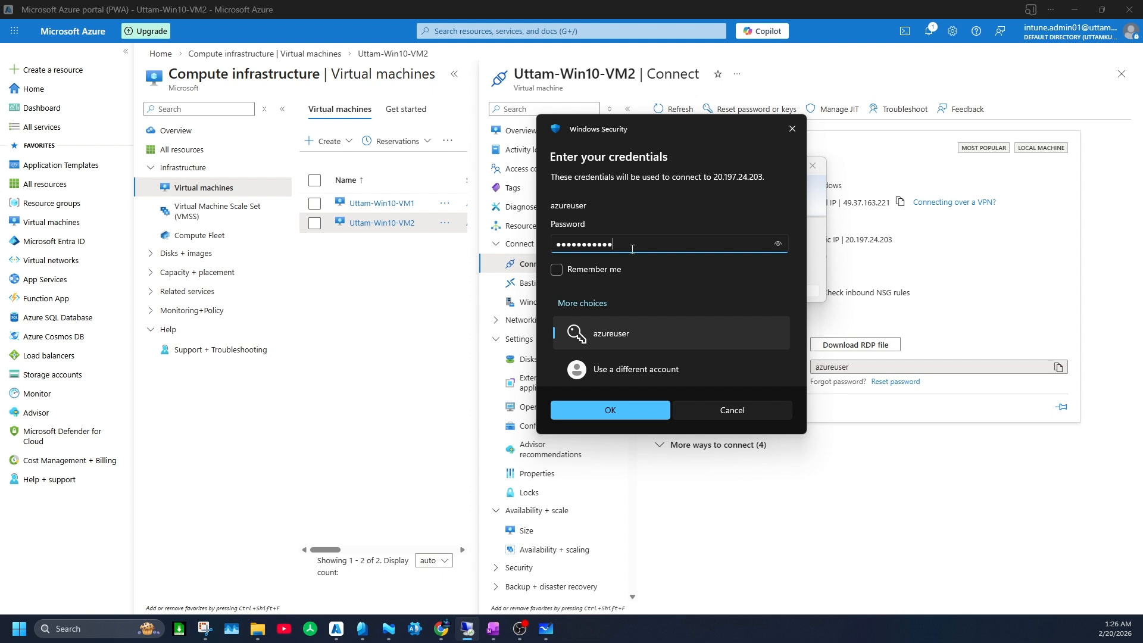
key("ctrl+a")
type("••")
key("Return")
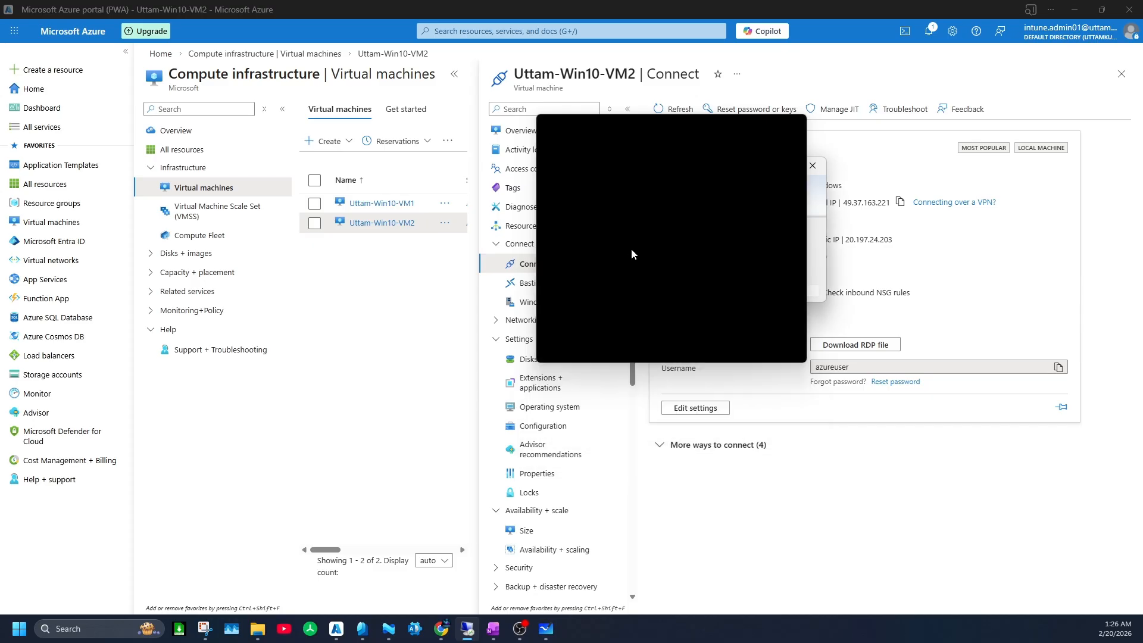
type("•••••••")
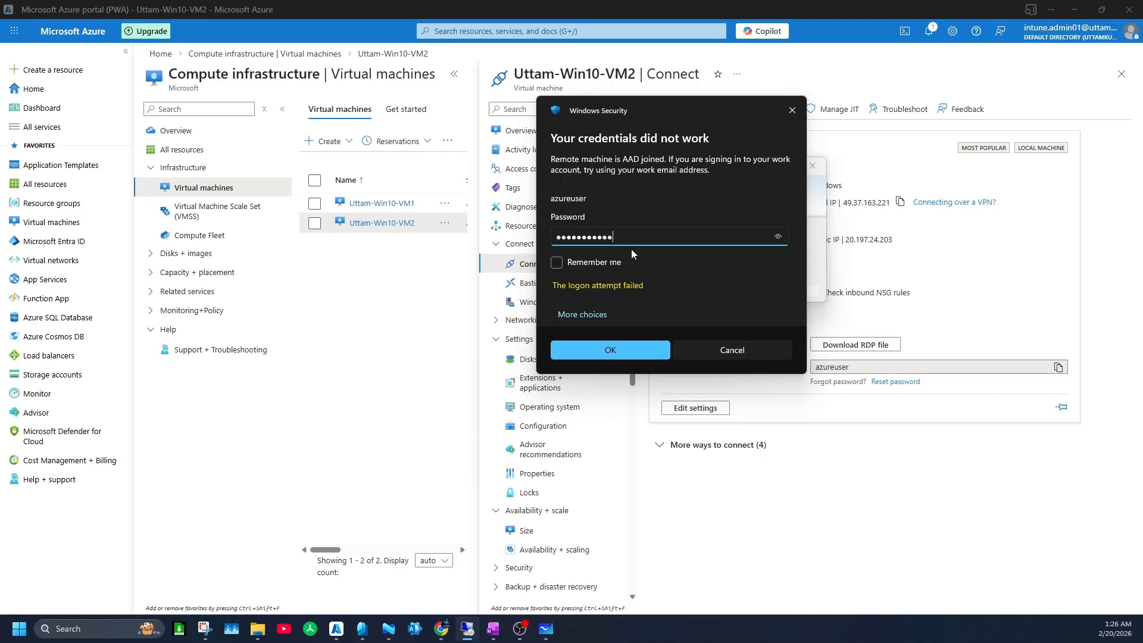
key("Return")
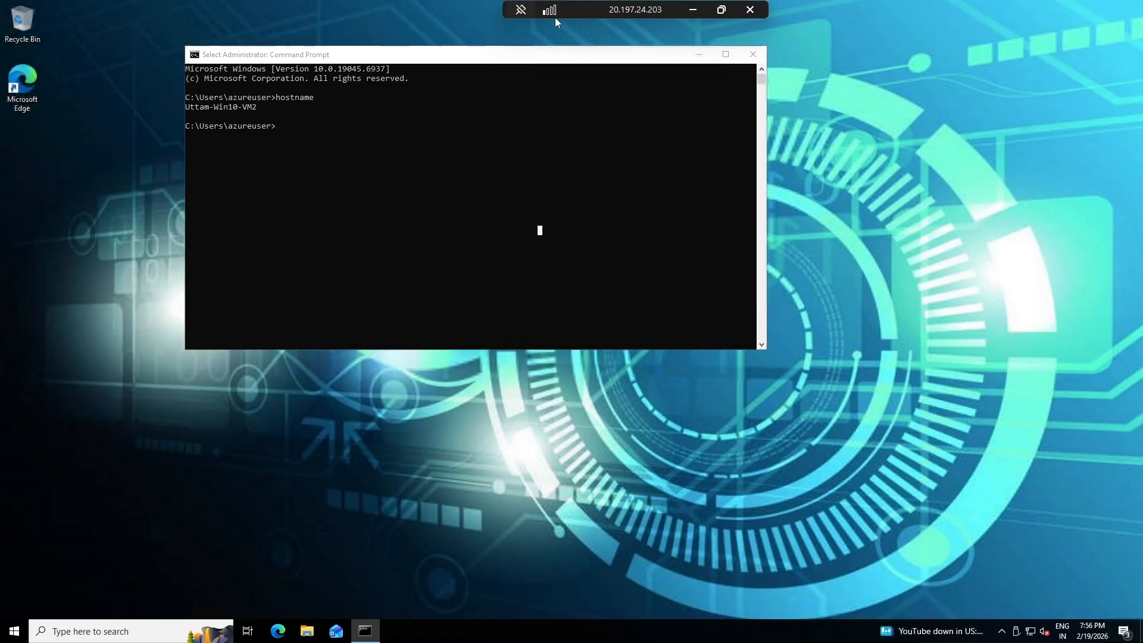
Find Control Panel on VM2 and view its list of installed programs in Programs and Features.
left_click(5, 635)
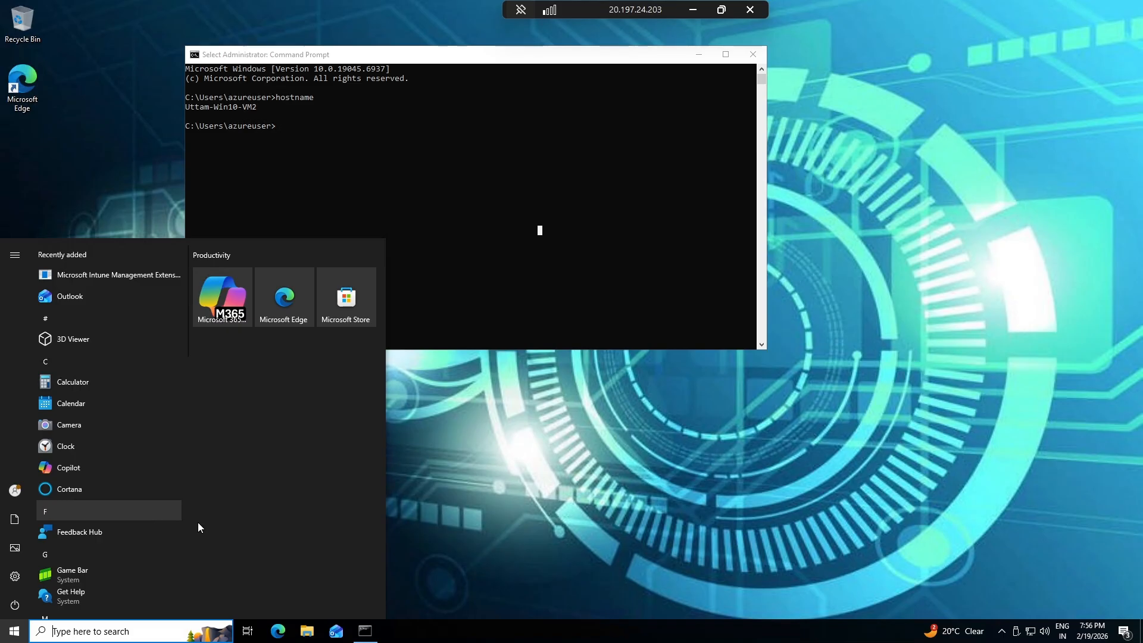
type("contro")
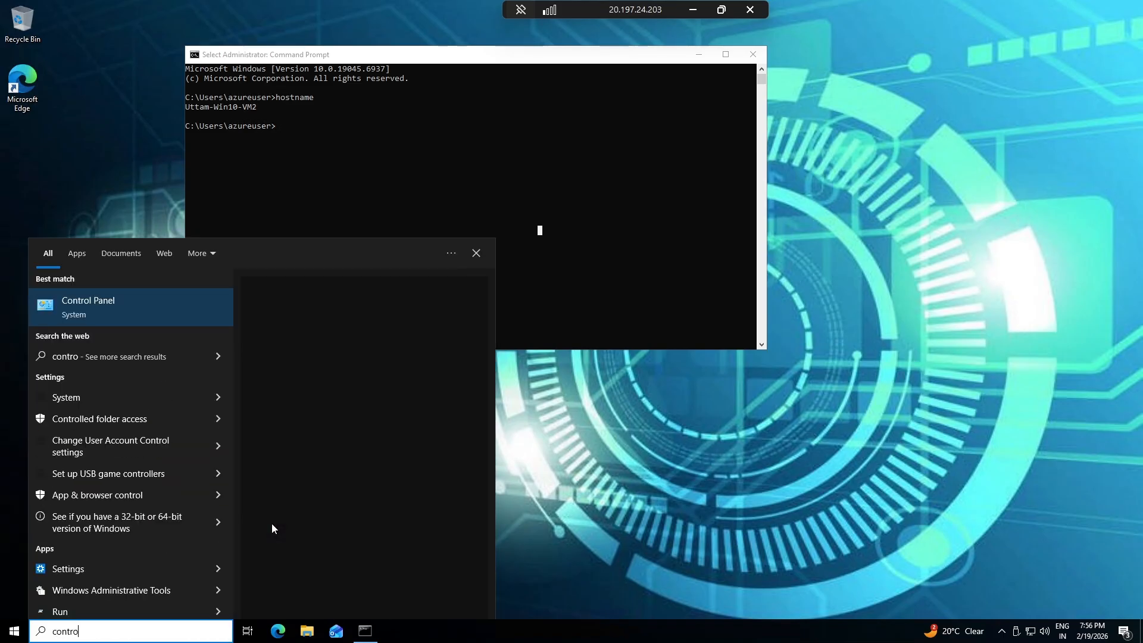
key("Return")
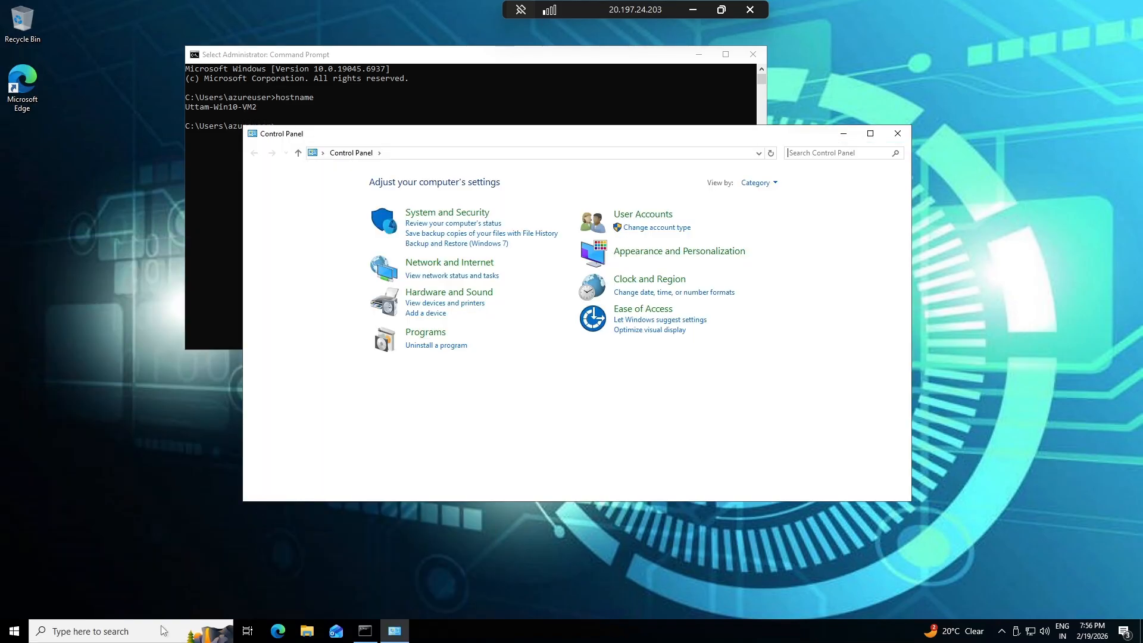
left_click(457, 346)
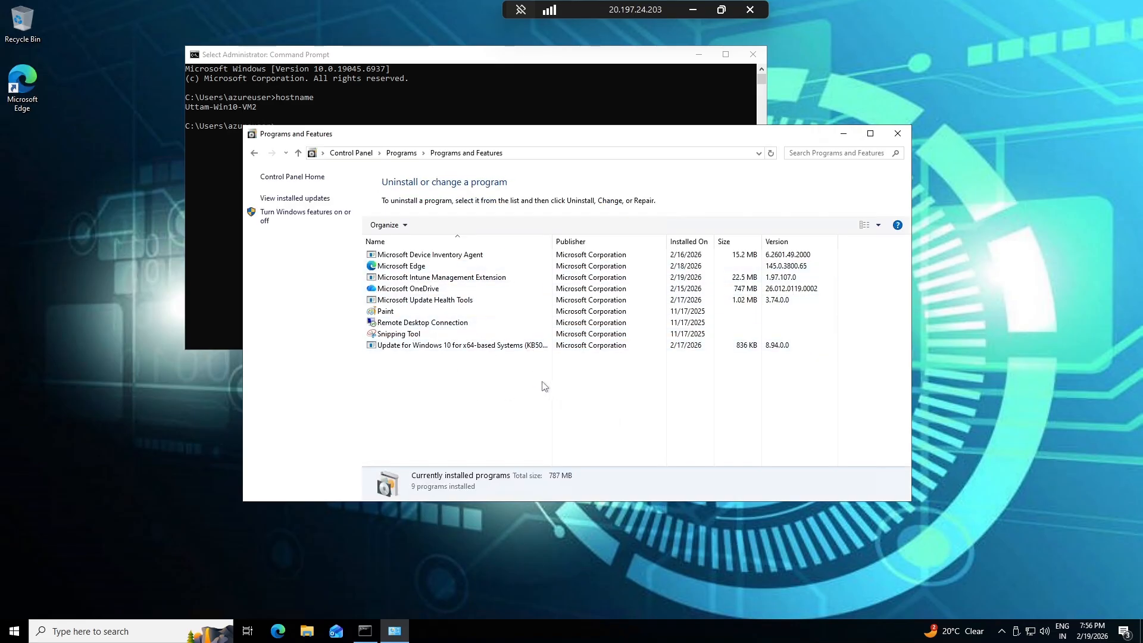
Find the Access work or school settings on VM2 and view the Entra ID connection's managed applications and device sync status.
key("super")
type("access")
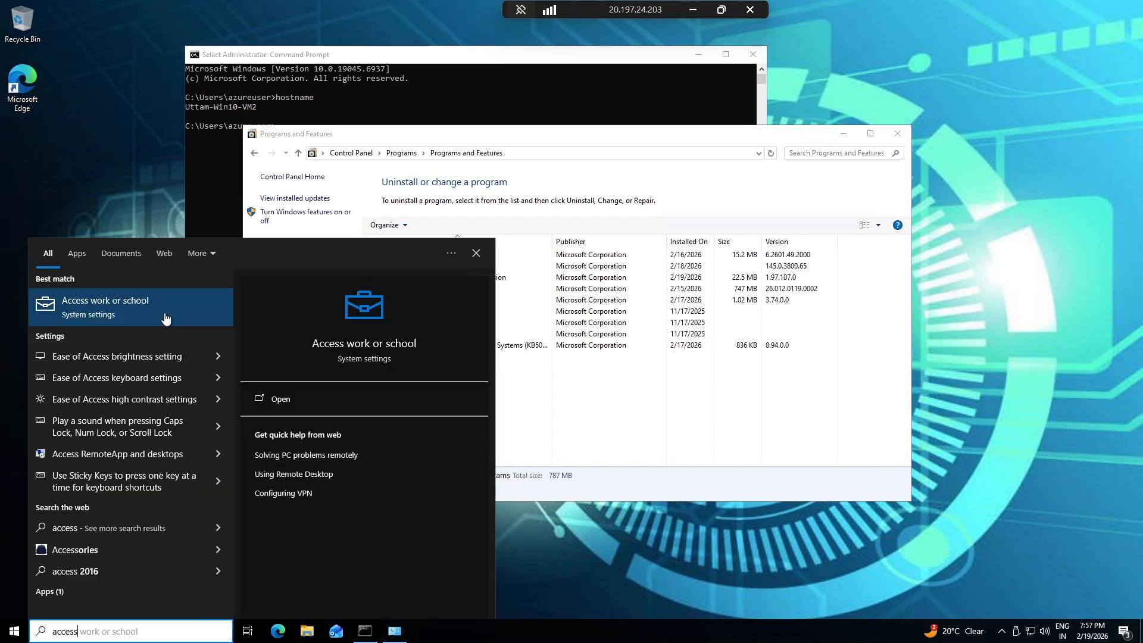
left_click(165, 315)
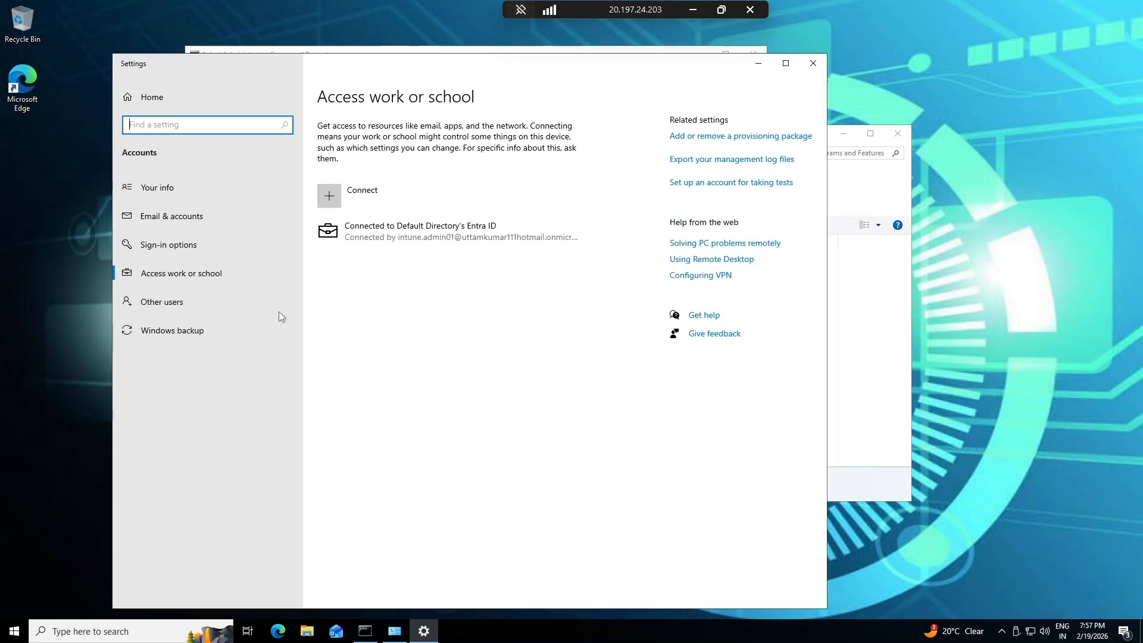
left_click(468, 238)
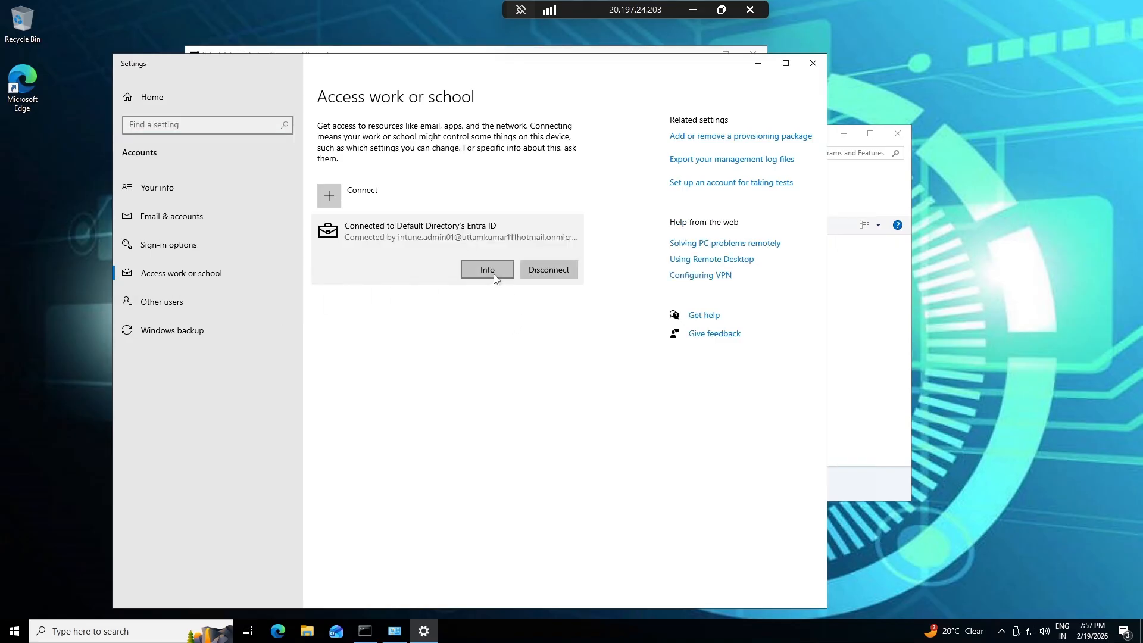
left_click(494, 277)
scroll(456, 406, "down", 3)
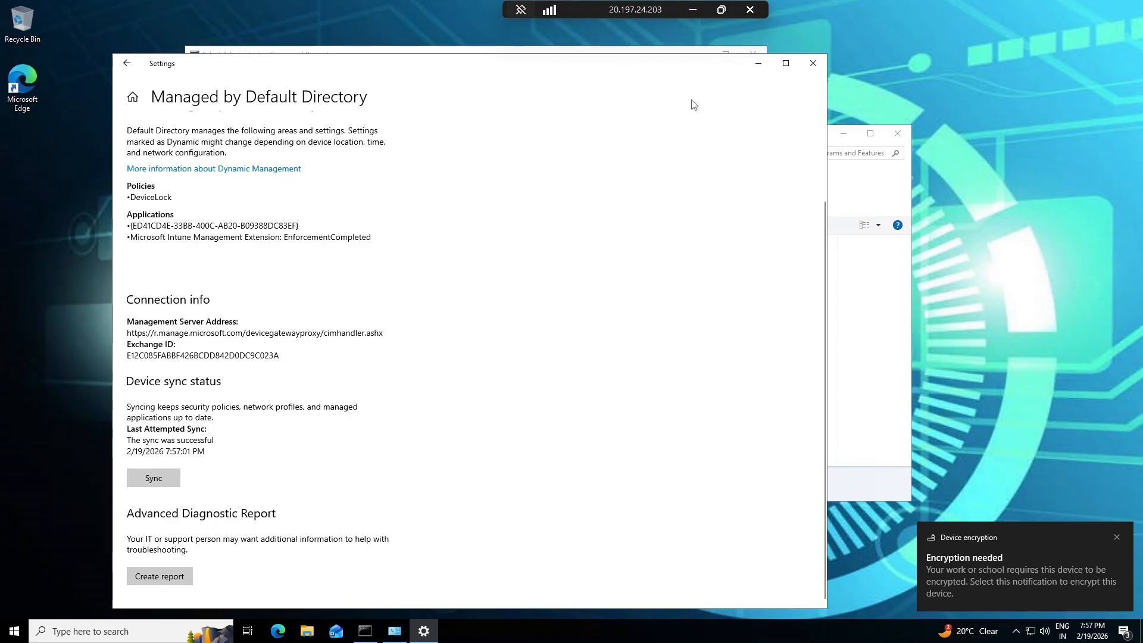
Minimize the VM2 session and connect to VM1 at 20.207.196.35 over Remote Desktop, entering the azureuser account password.
left_click(698, 10)
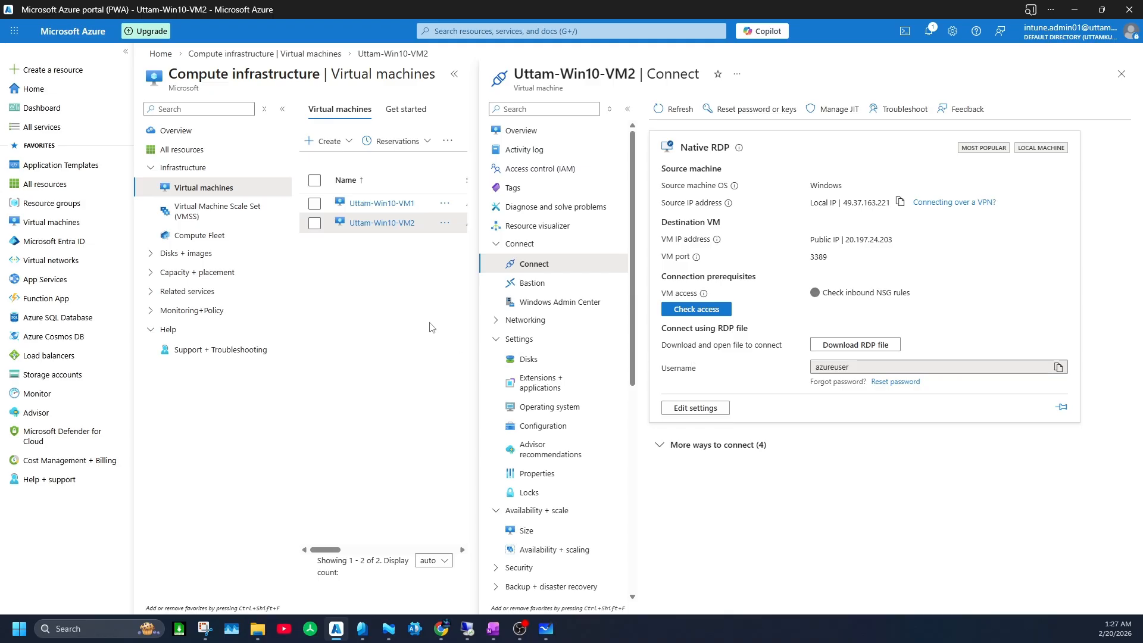
left_click(468, 626)
left_click(698, 10)
right_click(468, 633)
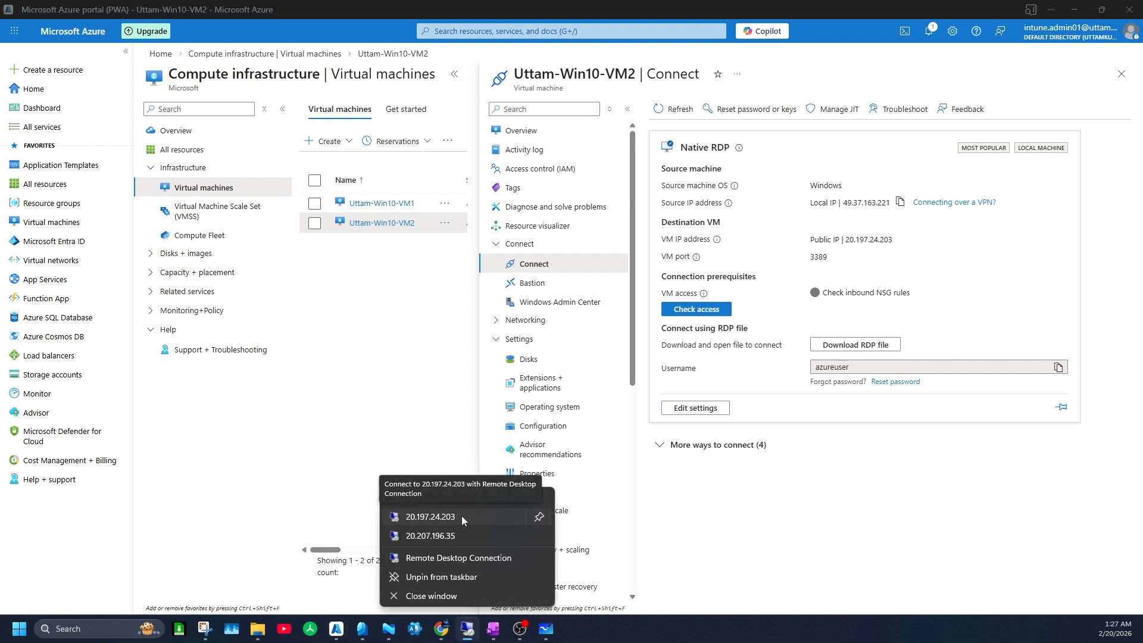
left_click(466, 536)
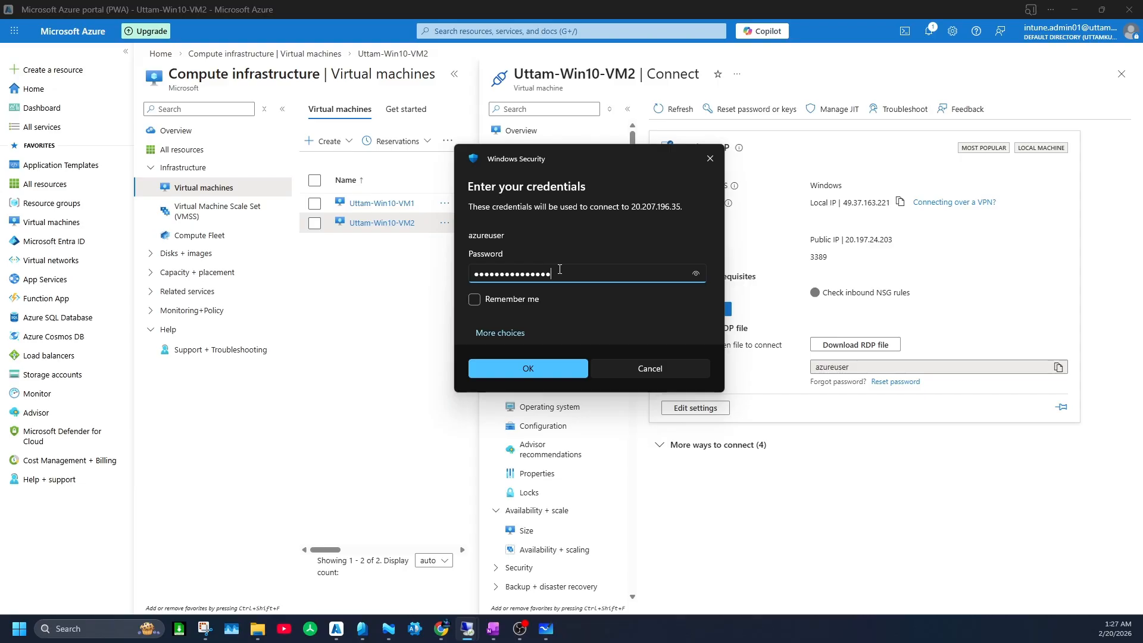
key("Return")
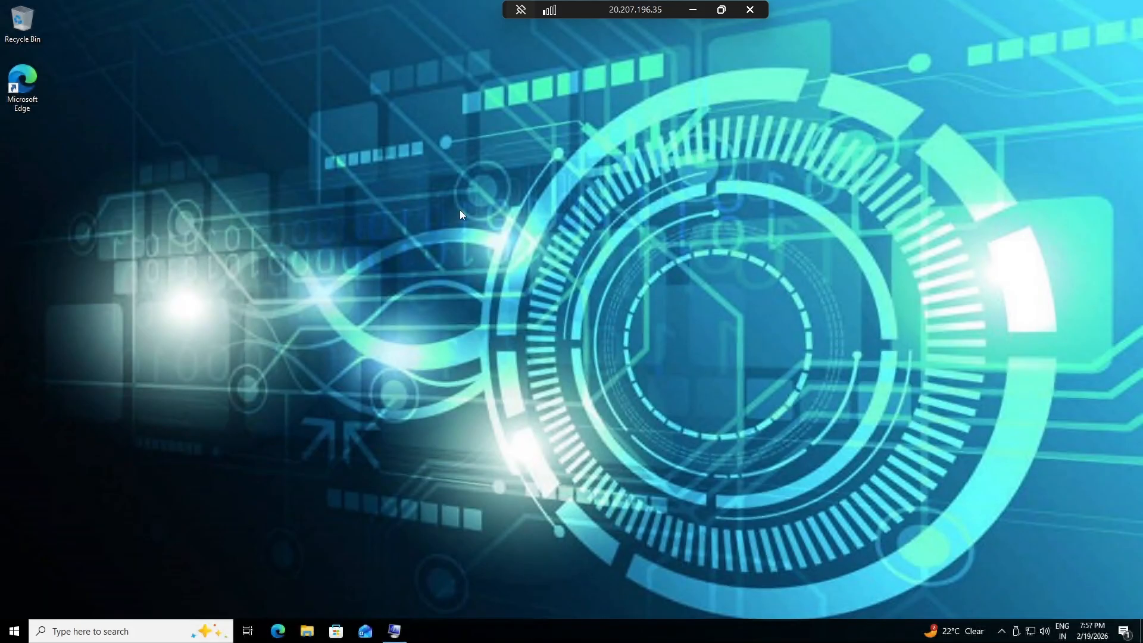
Check VM1's System Information, and view the managed applications of its Entra ID connection in the Access work or school settings.
left_click(397, 634)
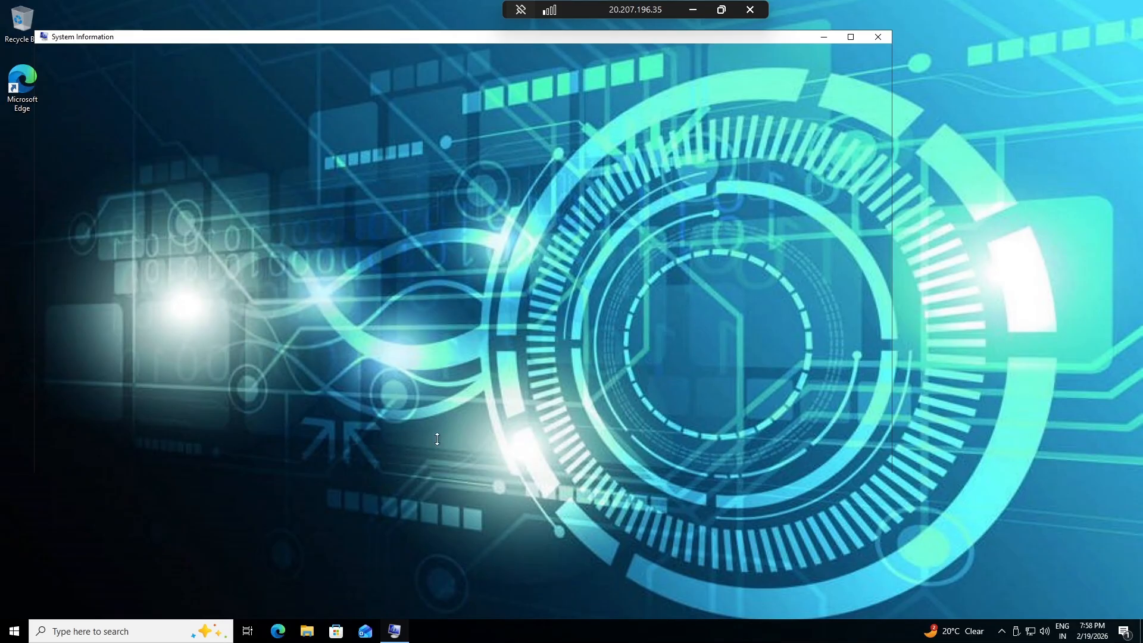
key("super")
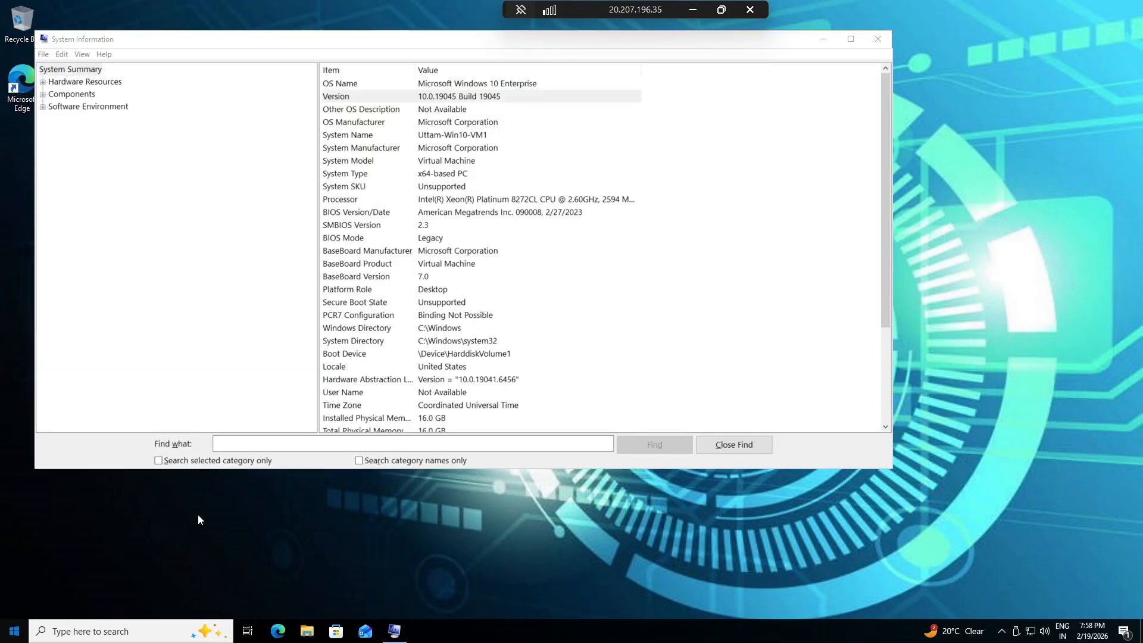
type("access")
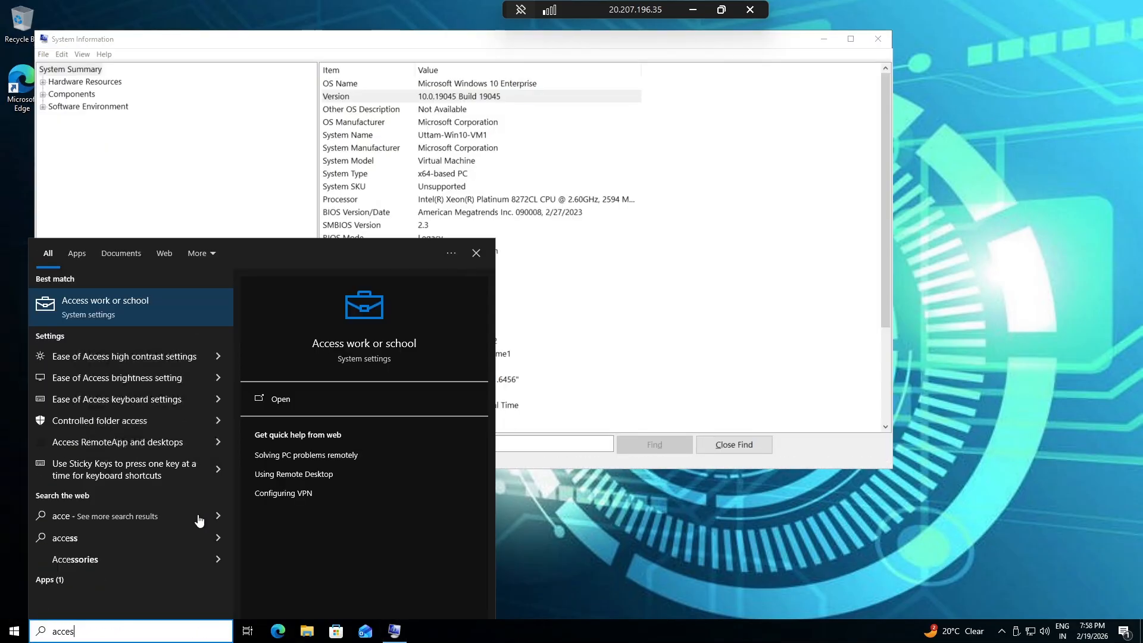
left_click(124, 317)
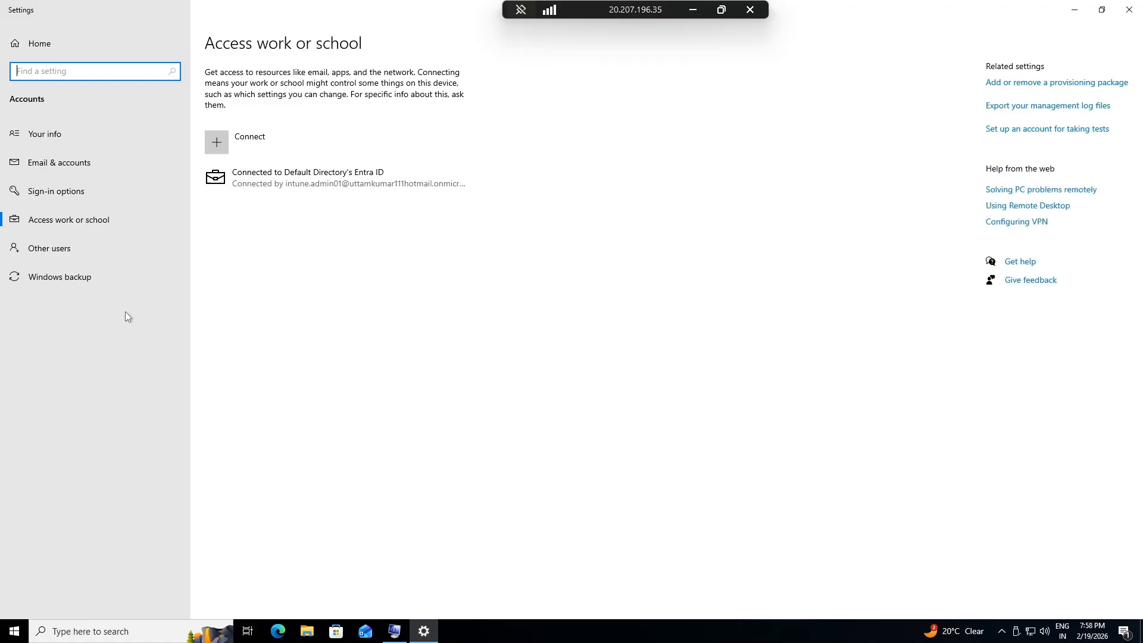
left_click(411, 185)
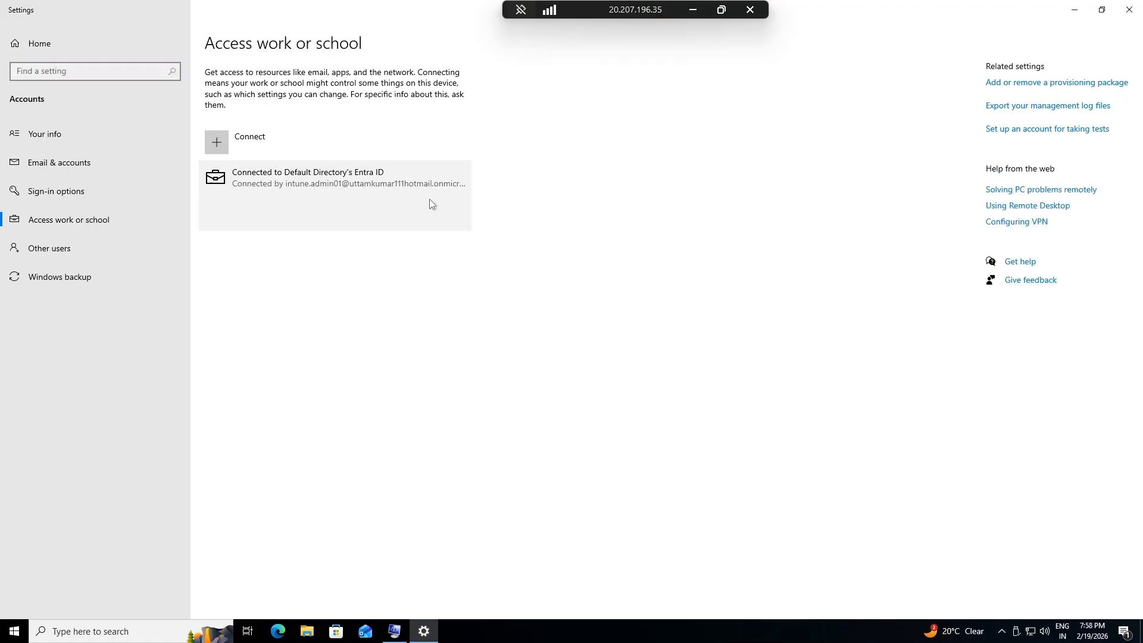
left_click(384, 215)
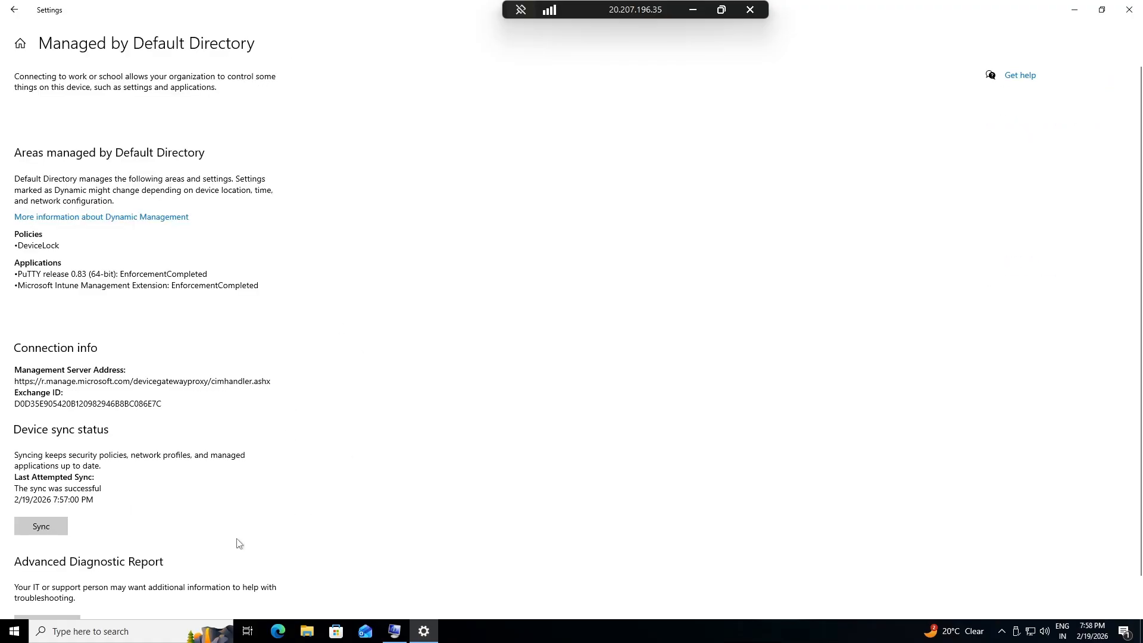
Check VM1's Start menu for newly added apps and view its installed programs in a maximized Programs and Features window.
left_click(14, 631)
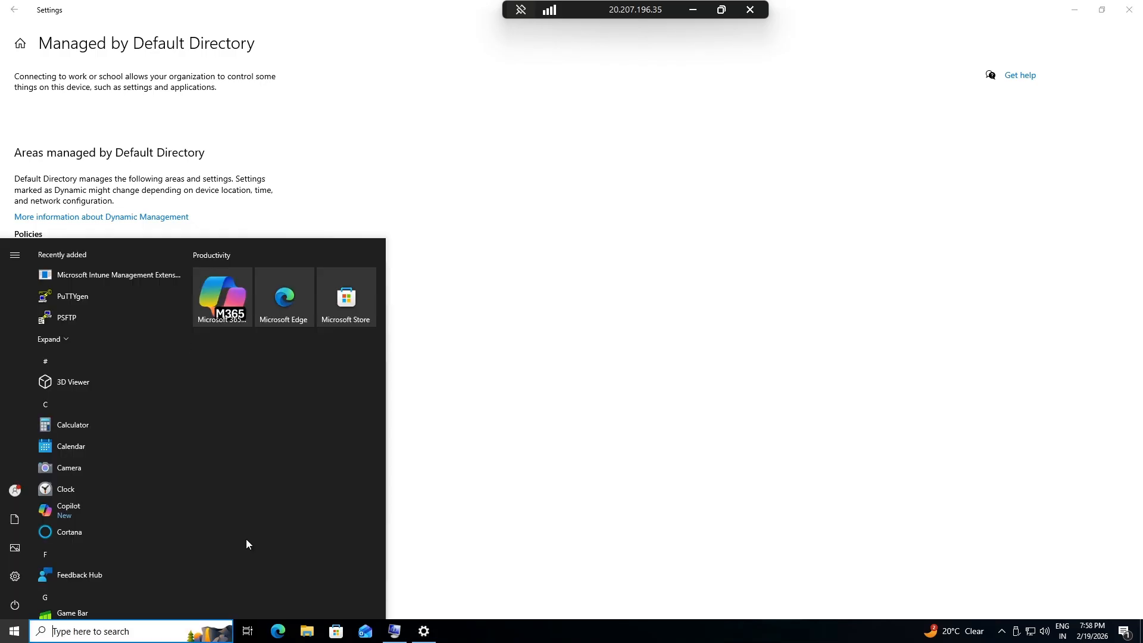
left_click(14, 633)
left_click(14, 632)
type("control")
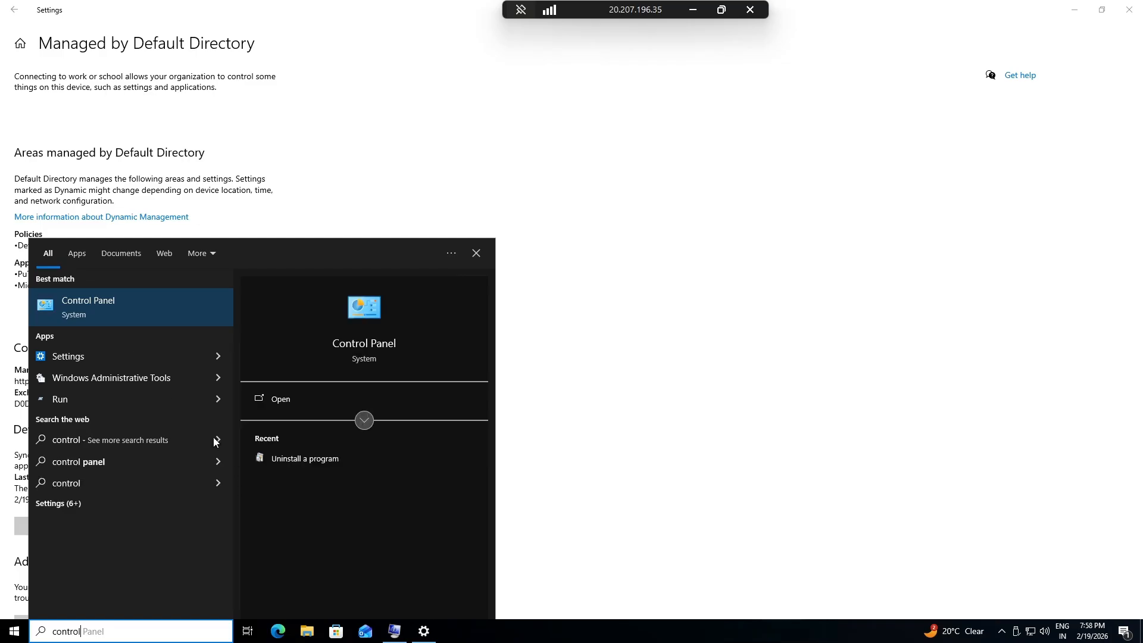
left_click(112, 314)
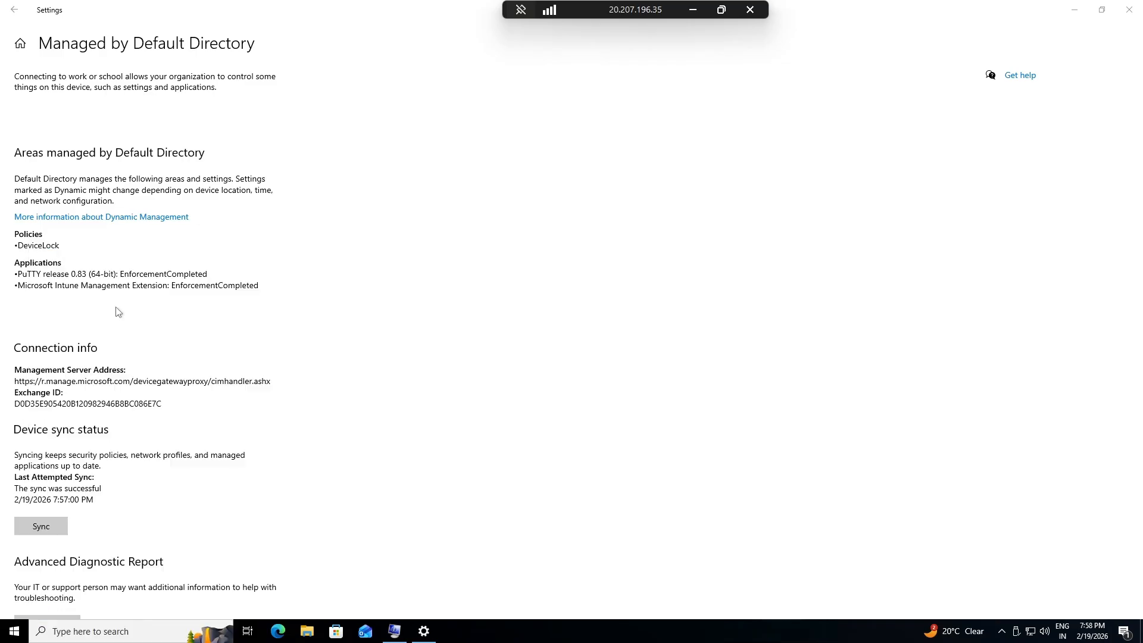
left_click(454, 347)
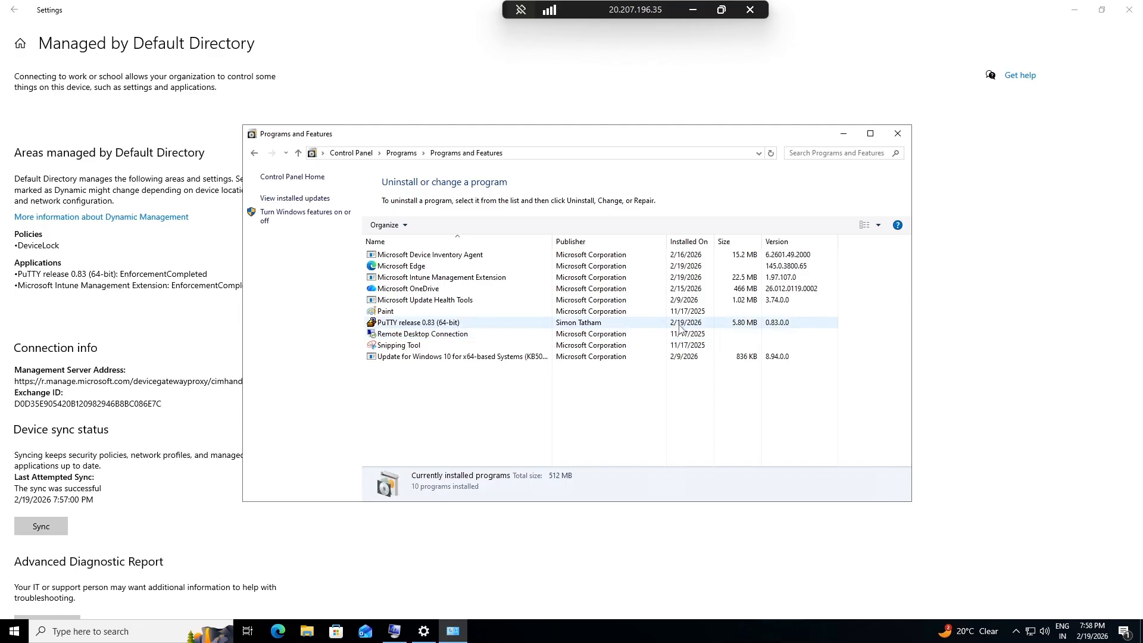
left_click(869, 133)
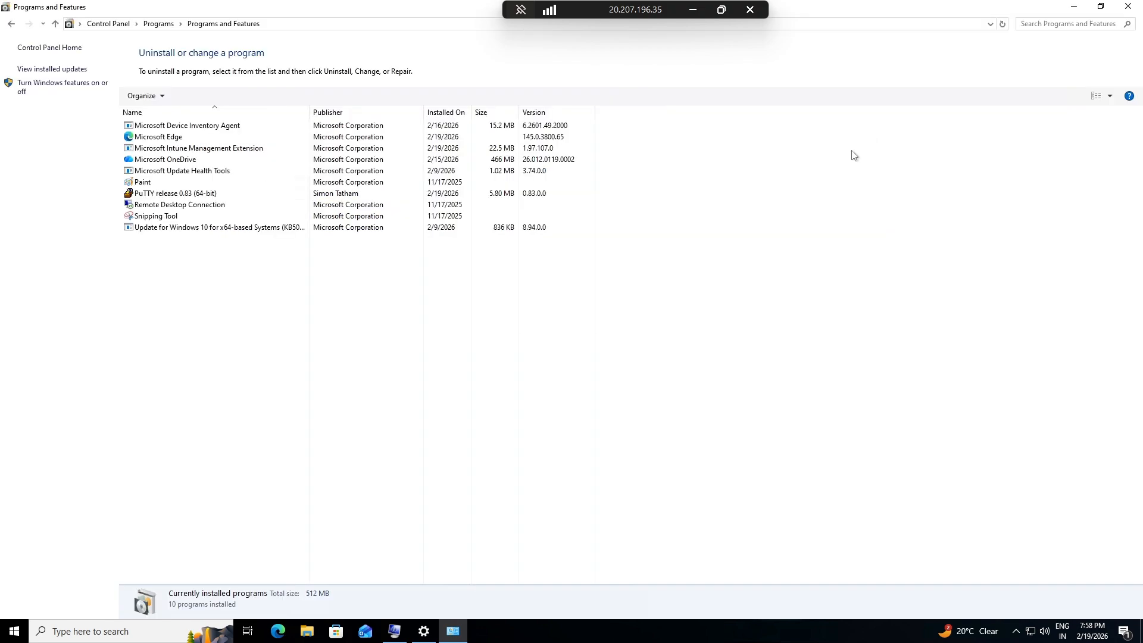
Minimize the VM1 session, switch to the Intune admin center, and reopen the PuTTY app's overview from All Apps to check its install status.
left_click(693, 9)
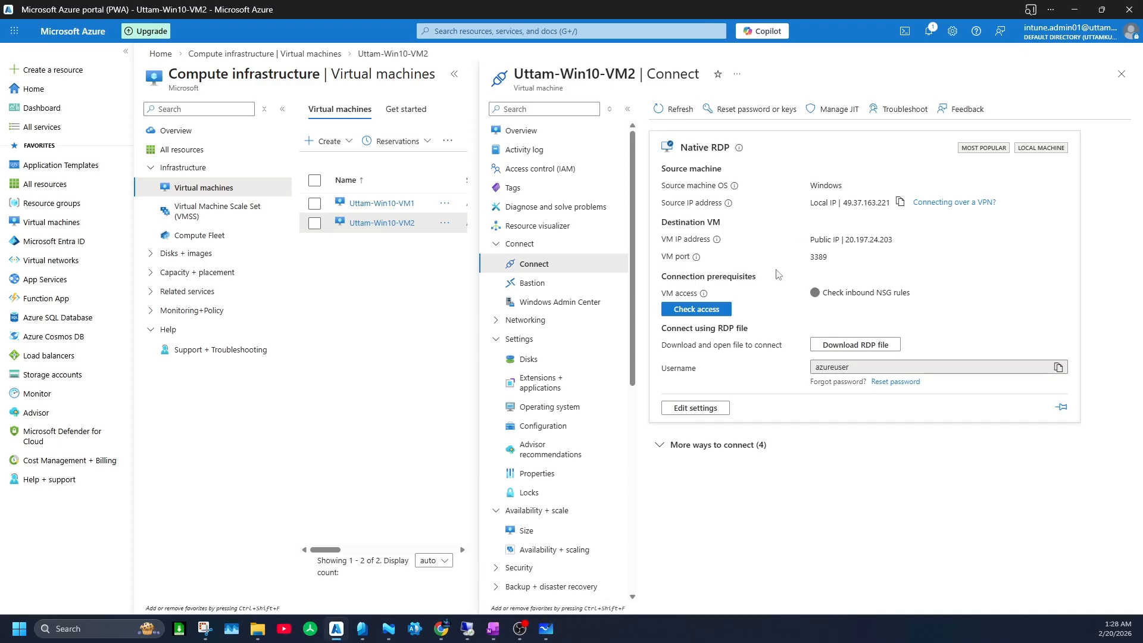
left_click(388, 629)
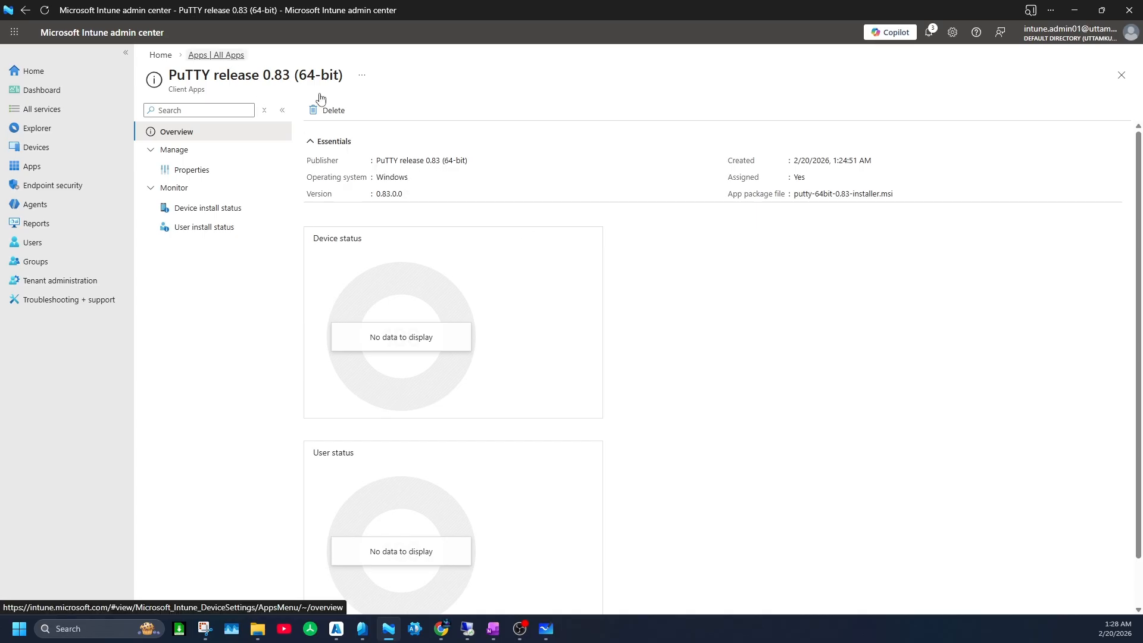
left_click(216, 55)
left_click(378, 224)
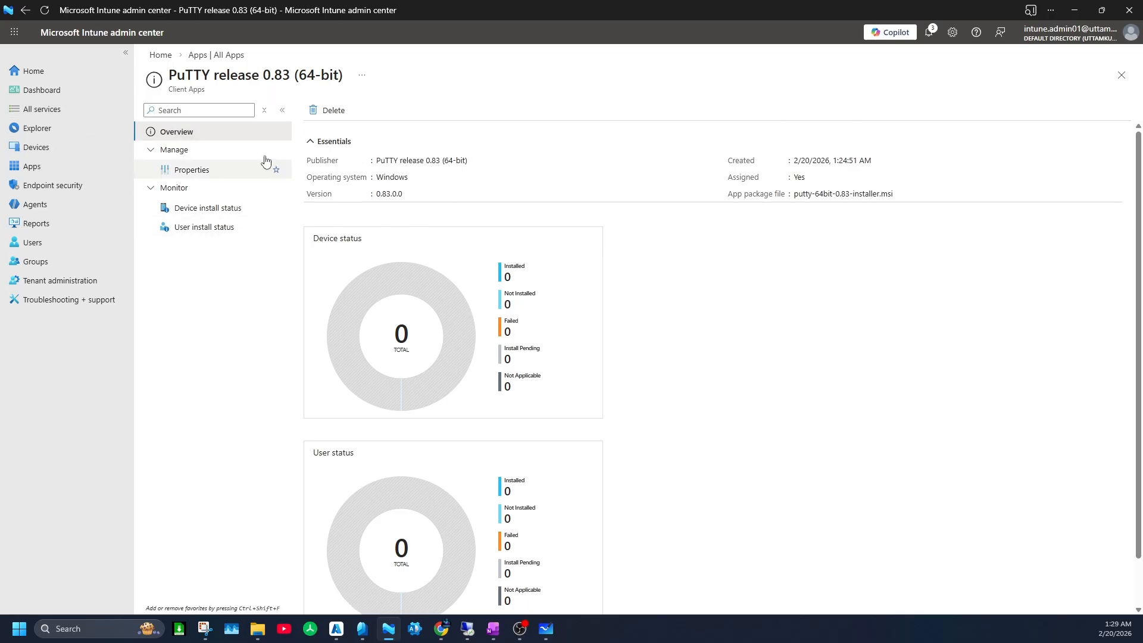
left_click(215, 56)
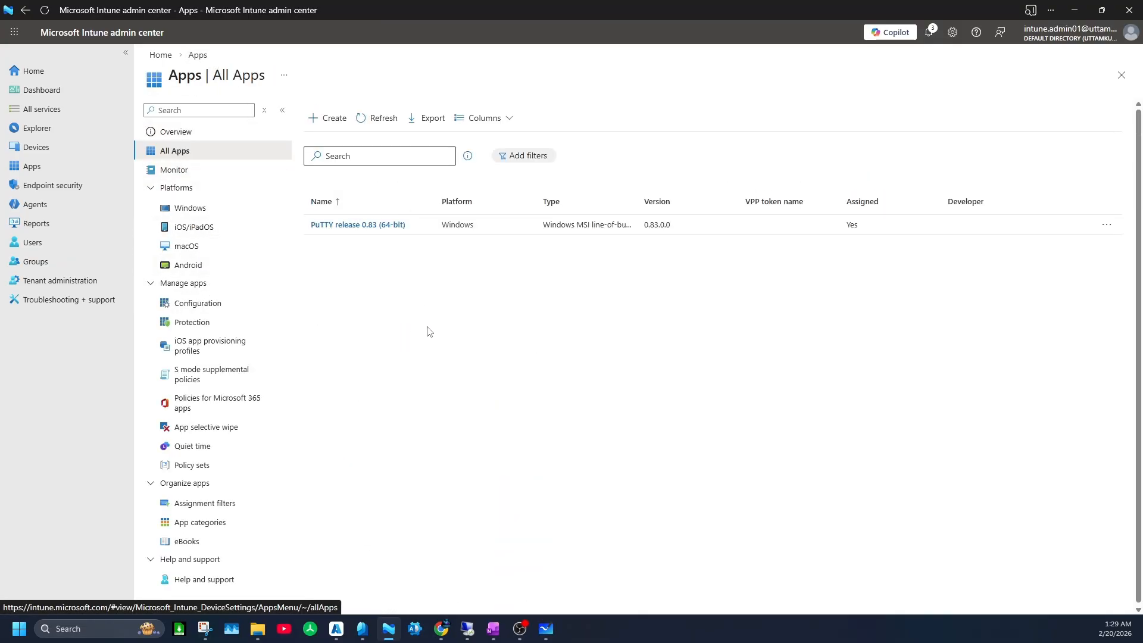
left_click(357, 226)
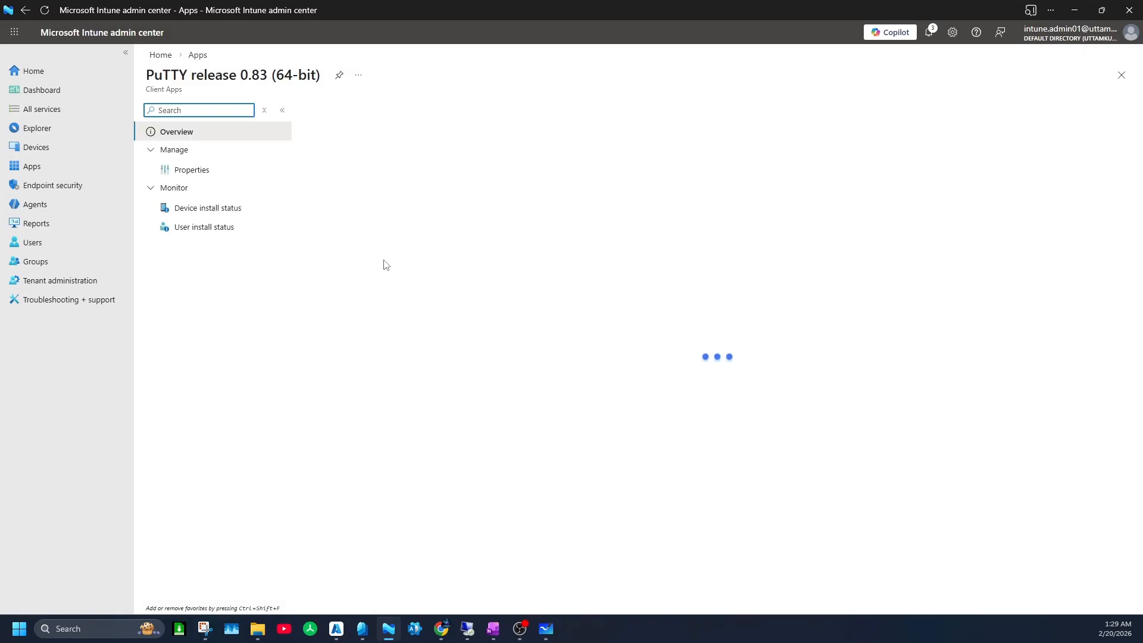
Refresh the admin center, open VM1 from the list of all devices, and start a sync on it.
left_click(47, 11)
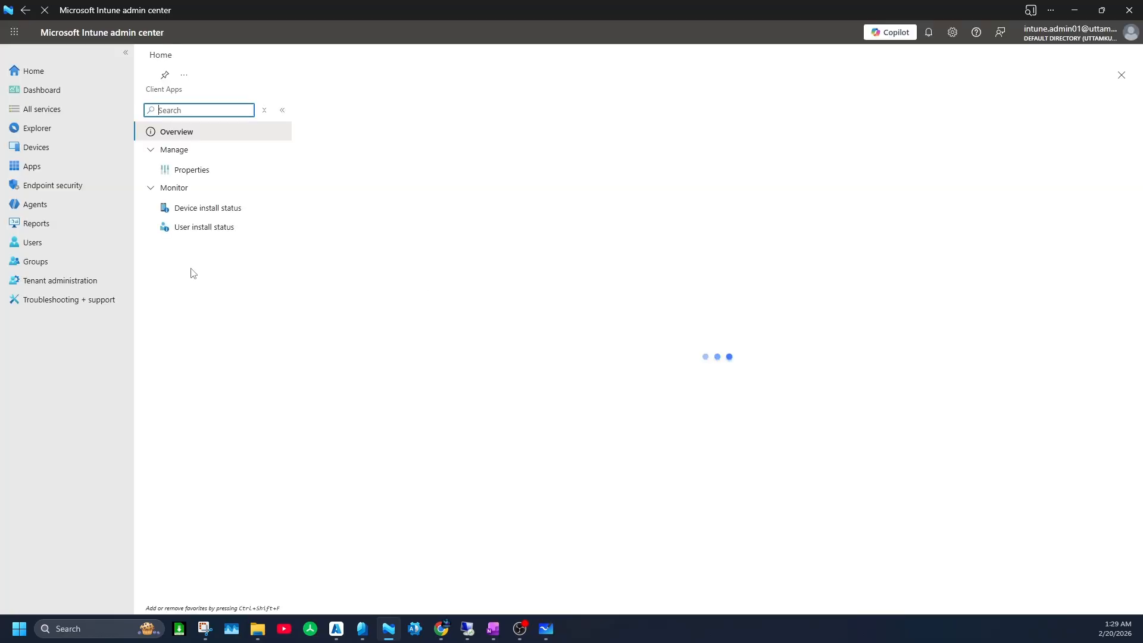
left_click(54, 175)
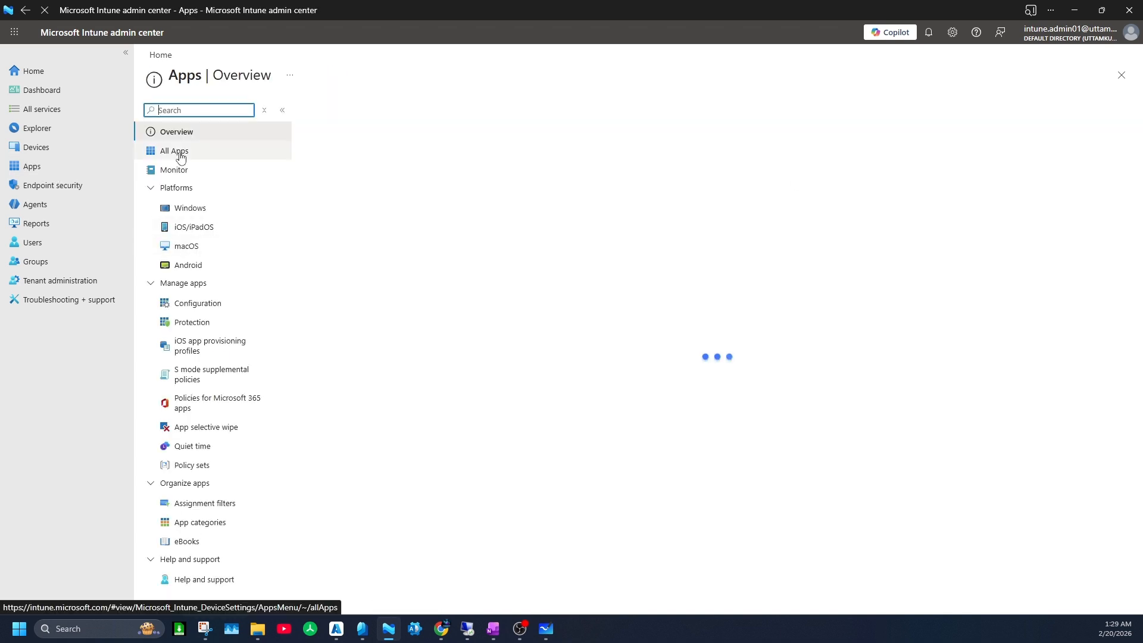
left_click(35, 152)
left_click(198, 155)
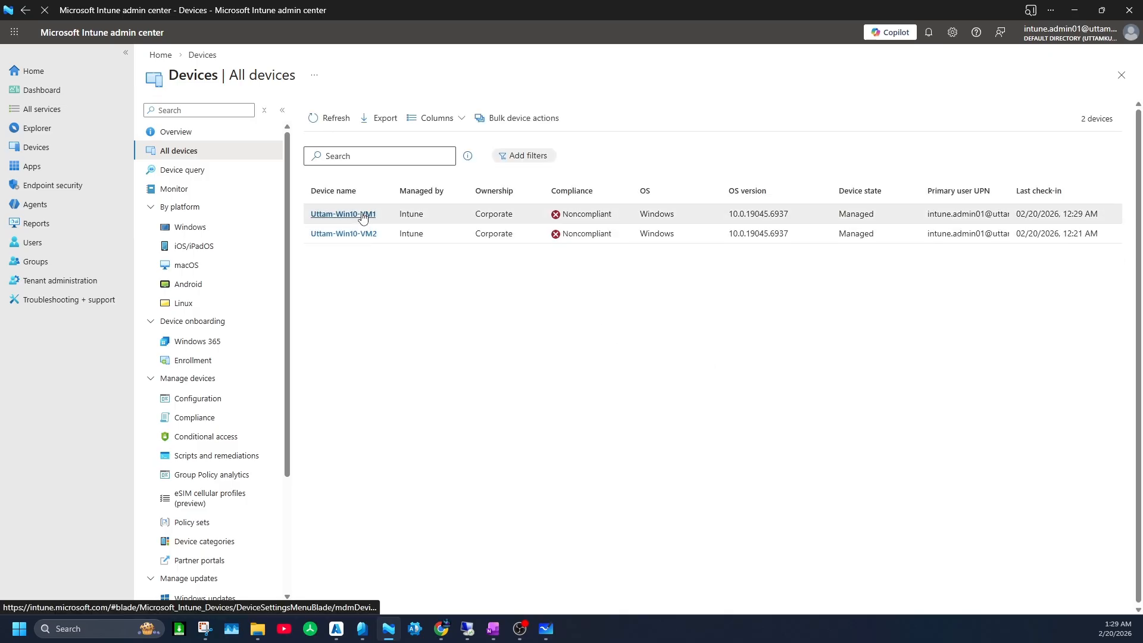
left_click(362, 215)
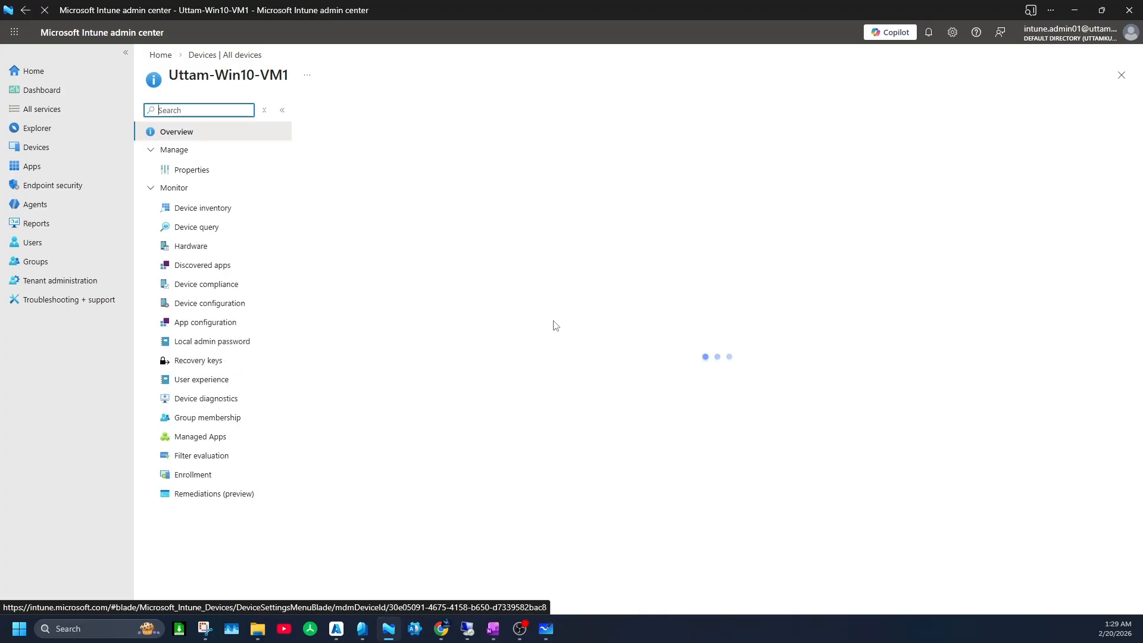
left_click(524, 118)
left_click(328, 185)
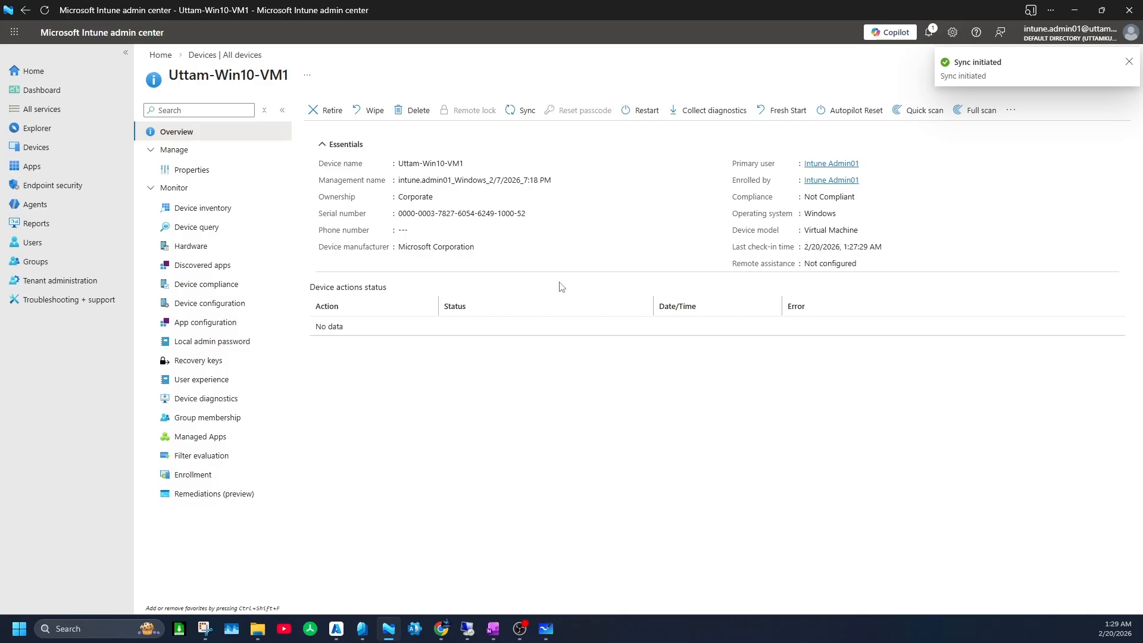
Return to the list of all devices, open VM2, and start a sync on it.
left_click(241, 55)
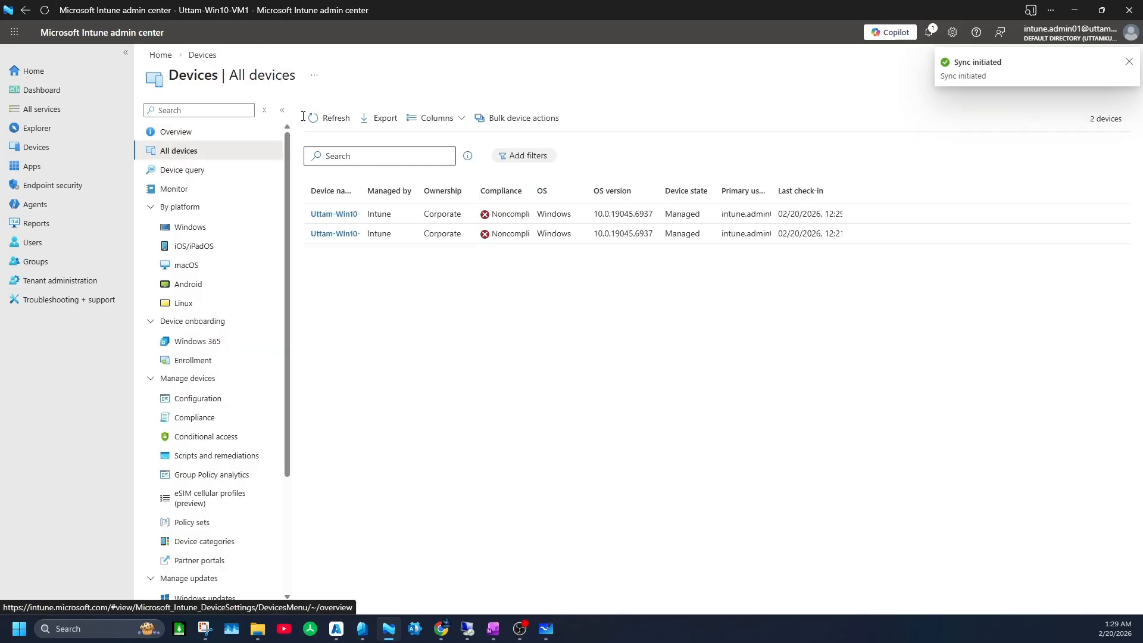
left_click(351, 234)
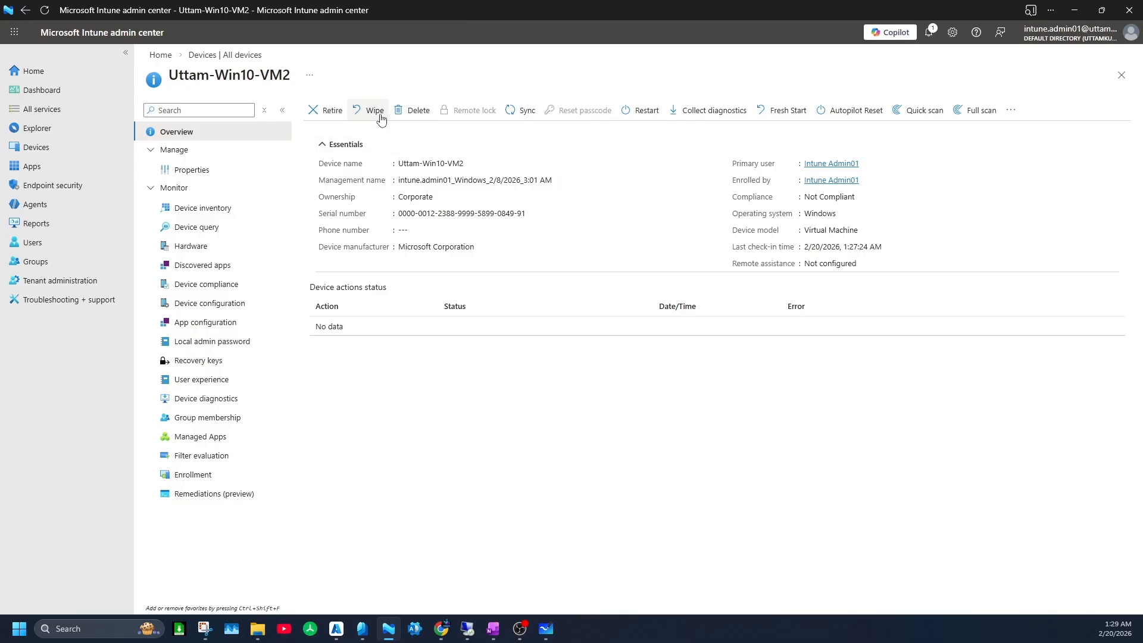
left_click(522, 111)
left_click(338, 187)
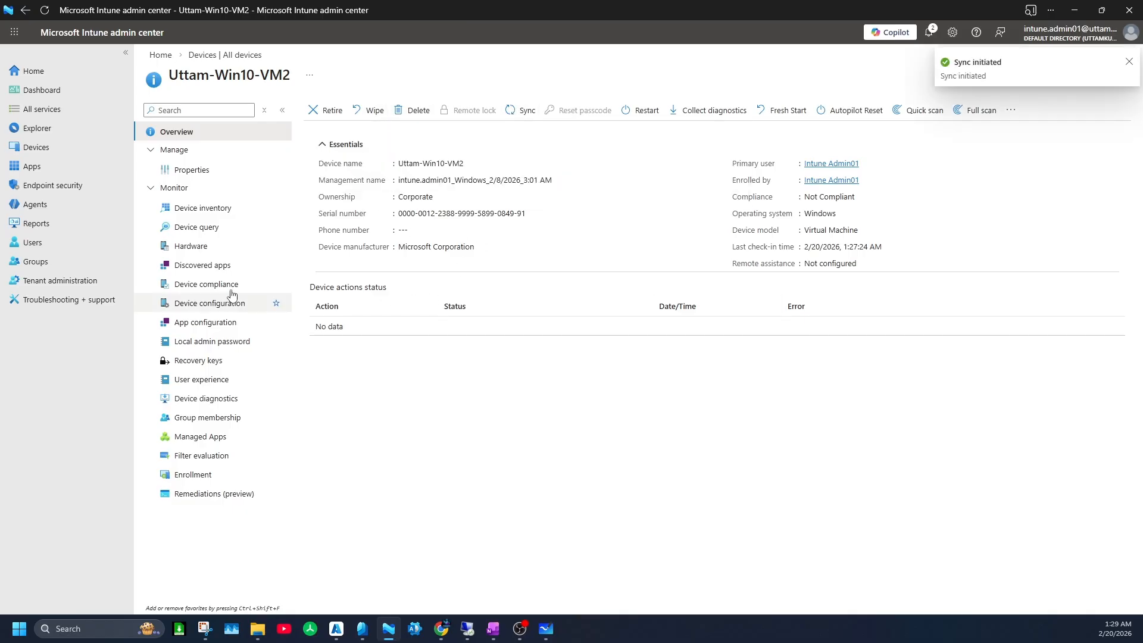
Reopen the overview of the PuTTY release 0.83 (64-bit) app to check its device and user install status.
left_click(32, 166)
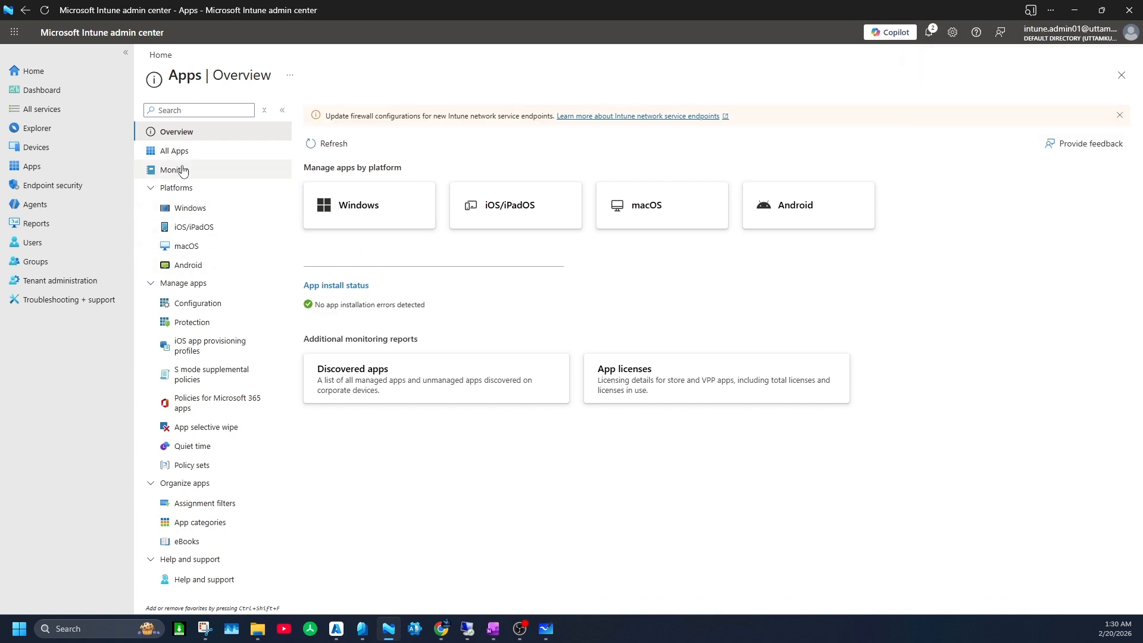
left_click(156, 153)
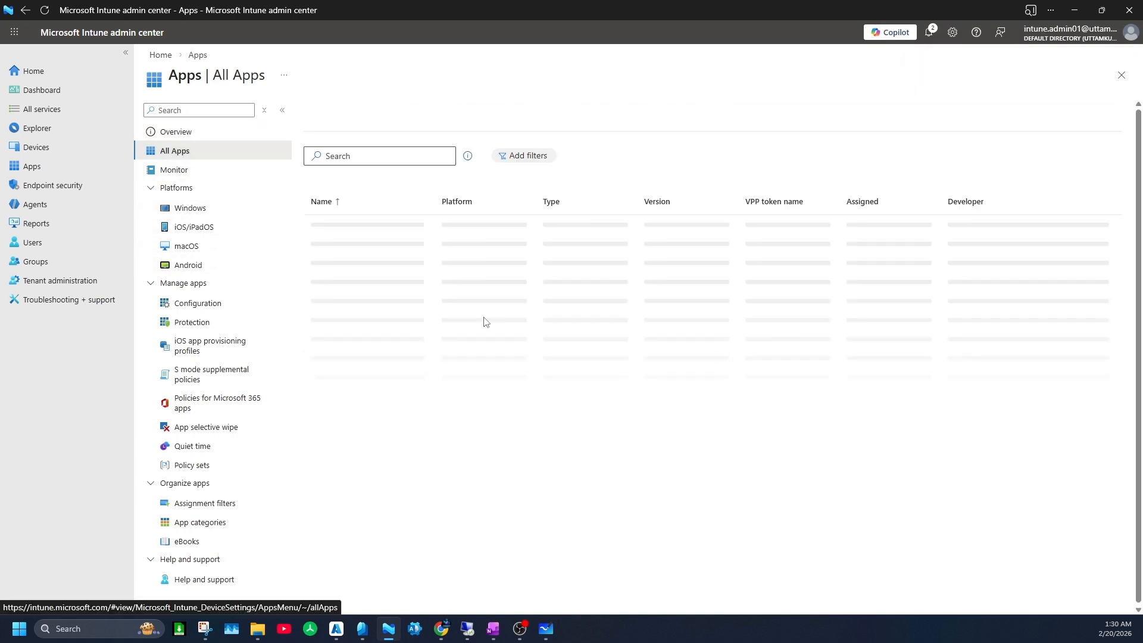
left_click(364, 226)
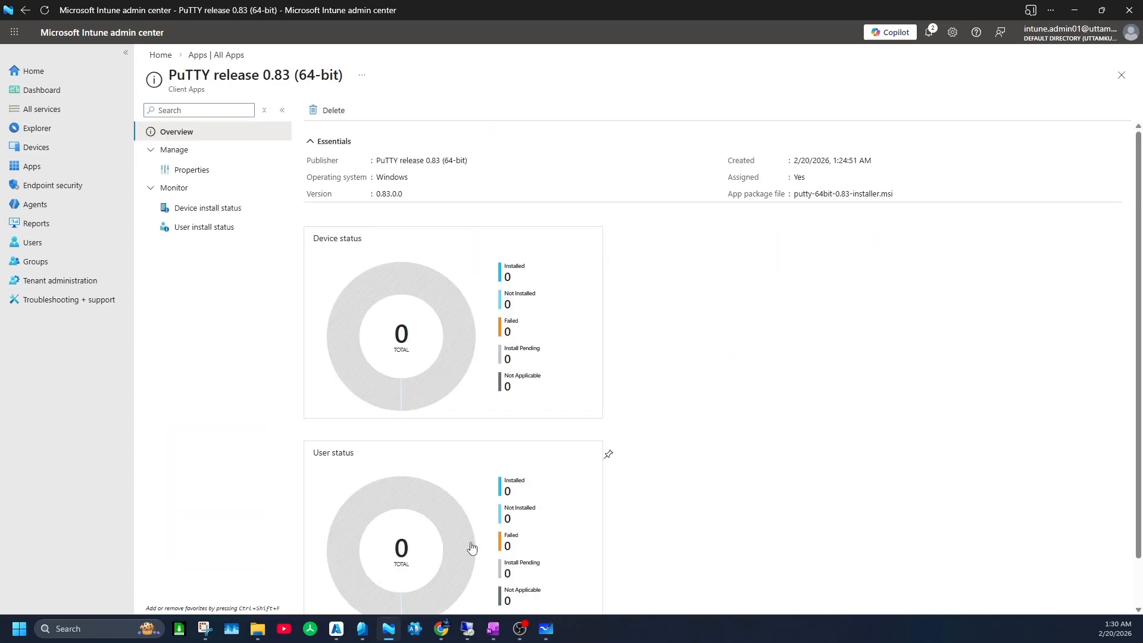
Switch to the VM1 remote session, inspect the PuTTY entry in Programs and Features, and return to the Intune admin center.
mouse_move(467, 631)
left_click(511, 579)
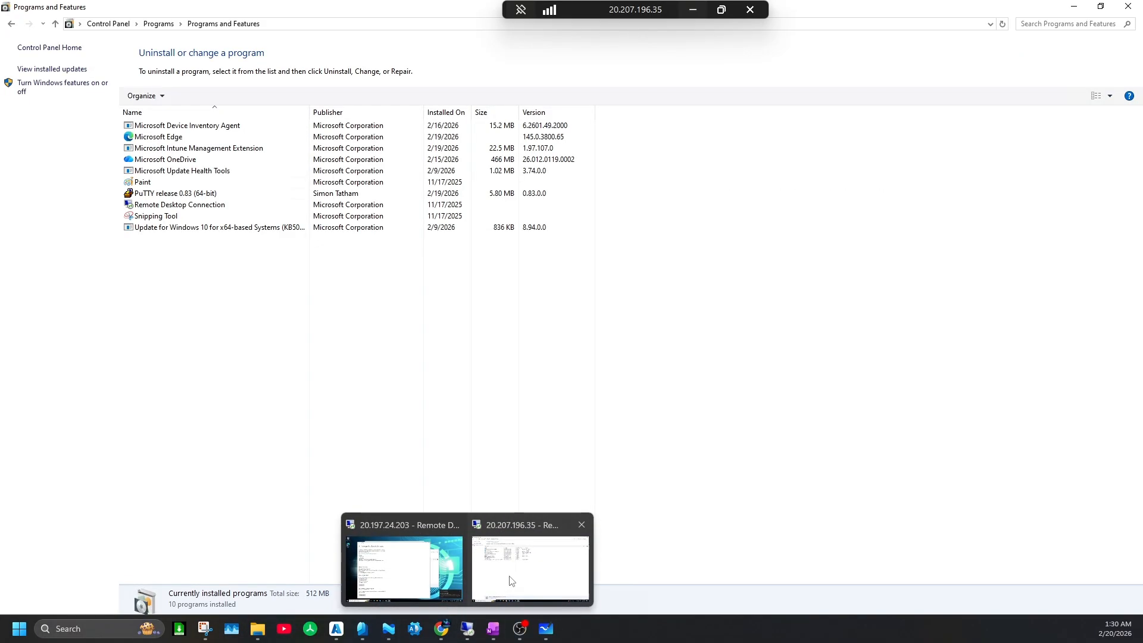
left_click(174, 194)
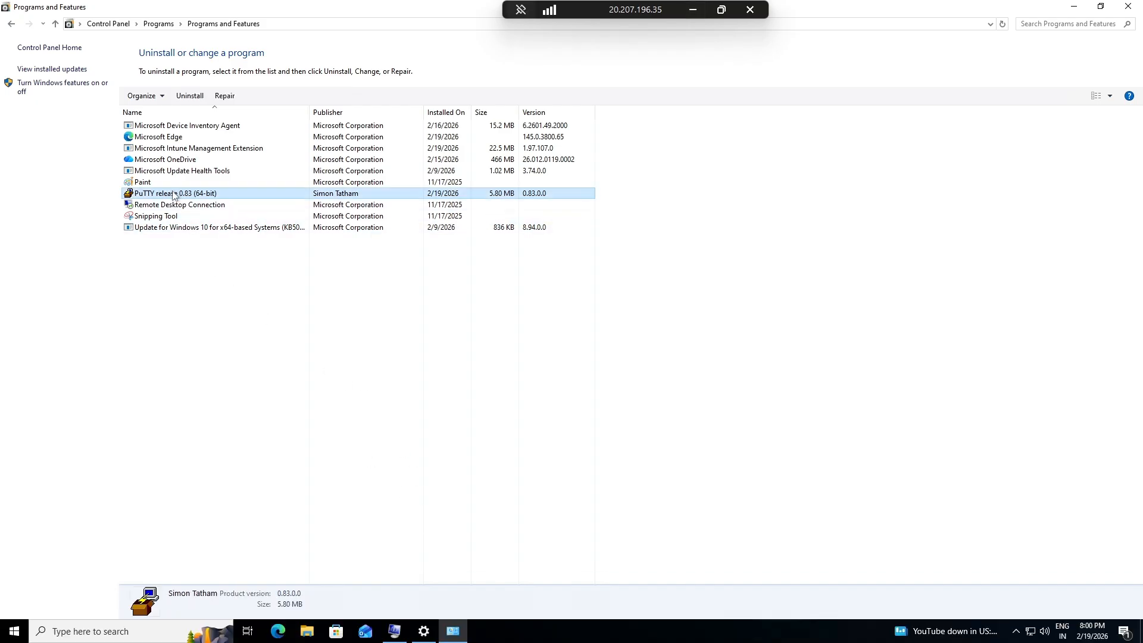
right_click(174, 195)
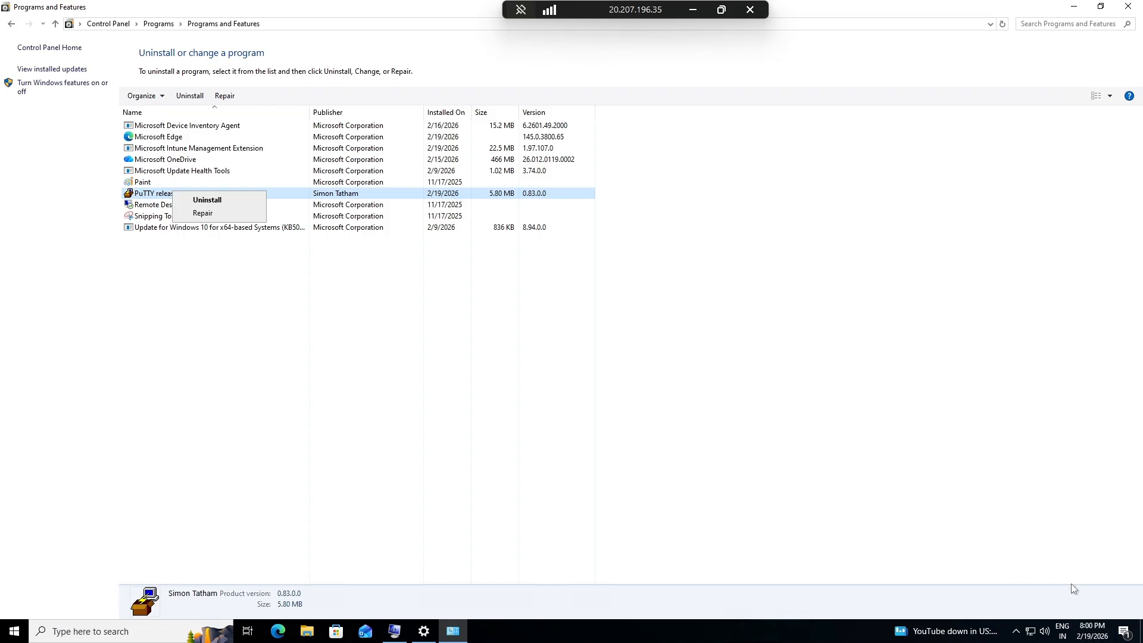
left_click(692, 10)
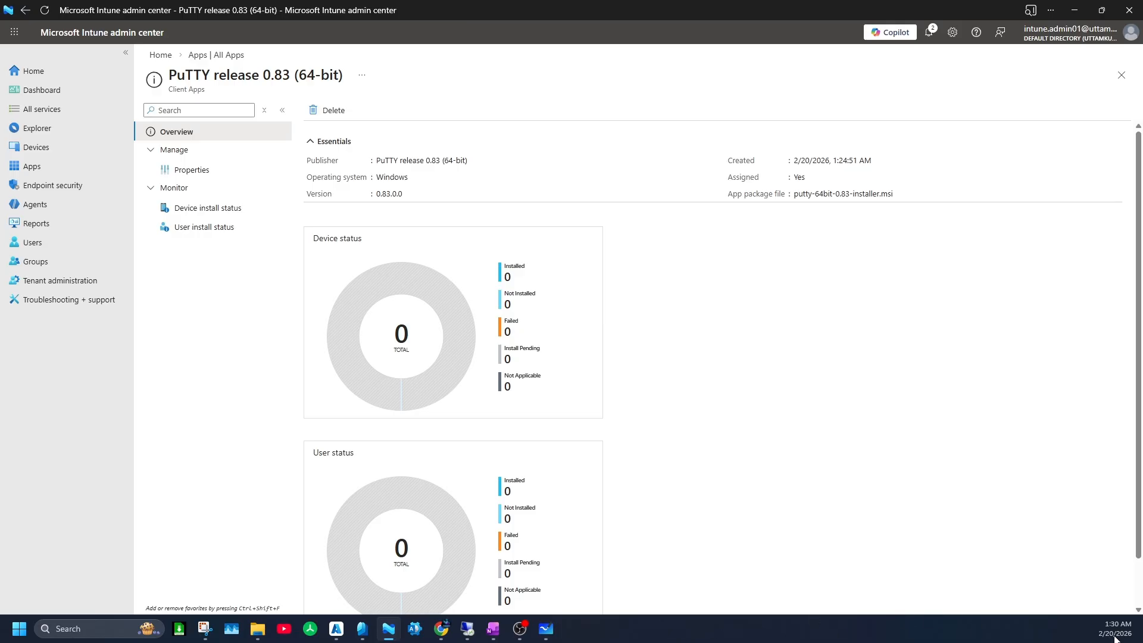
Uninstall PuTTY release 0.83 (64-bit) from VM1 in Programs and Features, and minimize that window and the remote session.
left_click(471, 626)
left_click(477, 609)
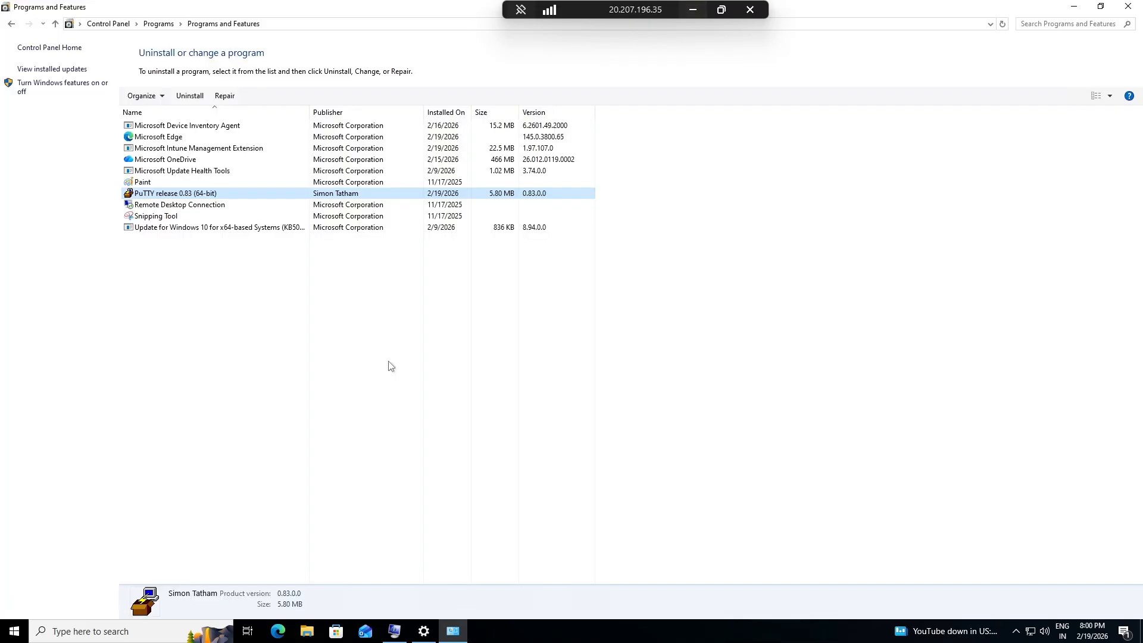
right_click(229, 192)
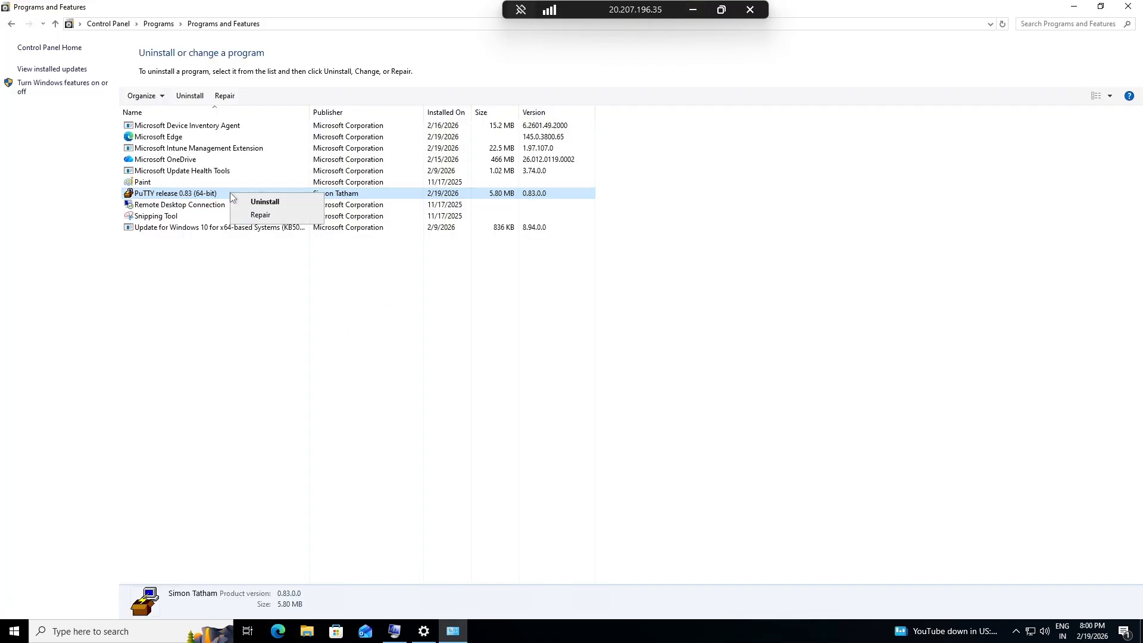
left_click(266, 200)
left_click(629, 314)
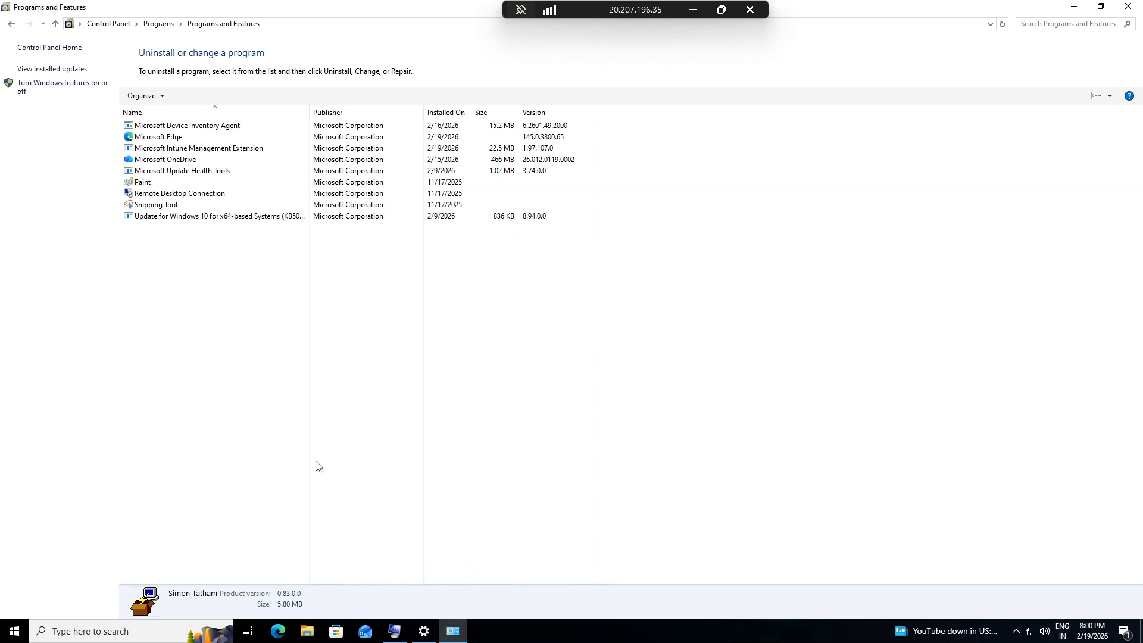
left_click(1073, 7)
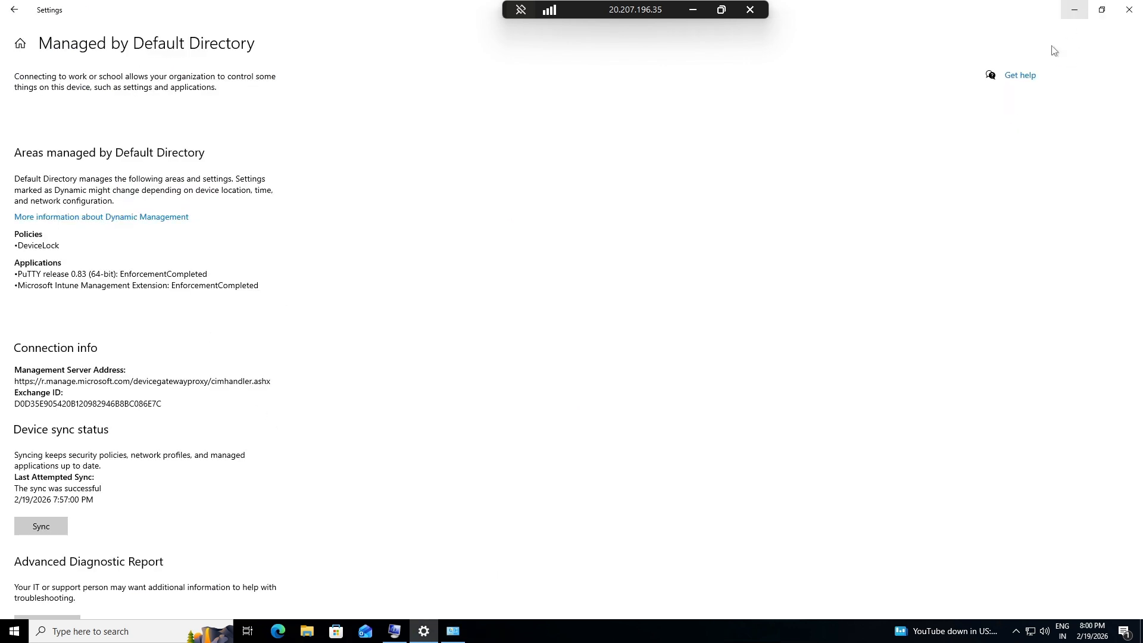
left_click(692, 10)
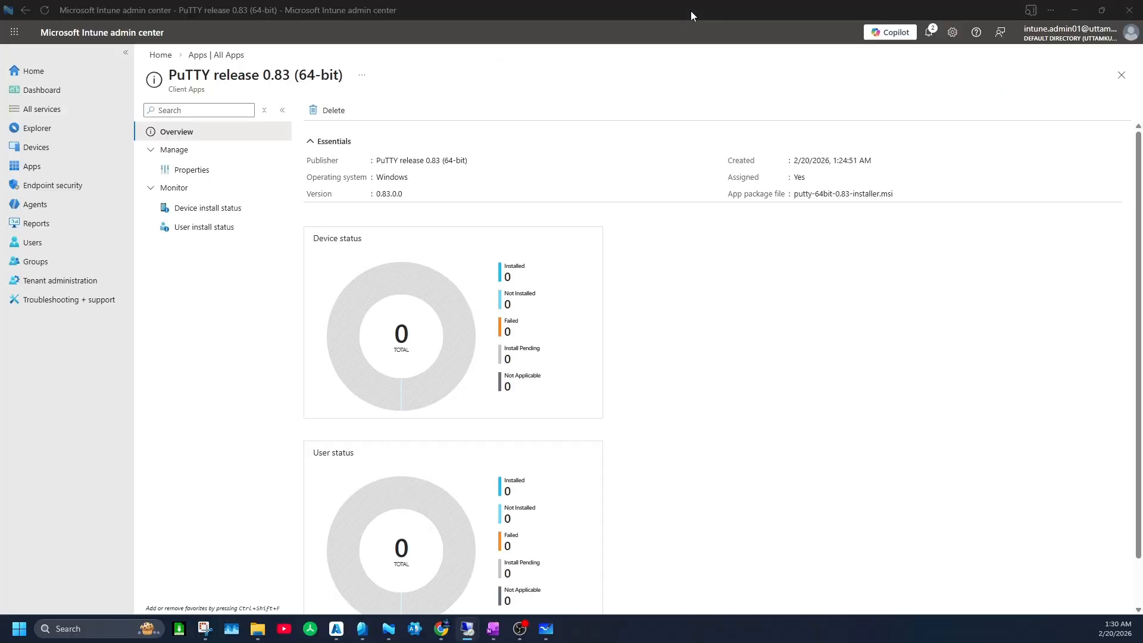
View the list of all Intune devices, and check the IntuneWinAppUtil.exe page of the Microsoft-Win32-Content-Prep-Tool repository in Chrome.
left_click(45, 147)
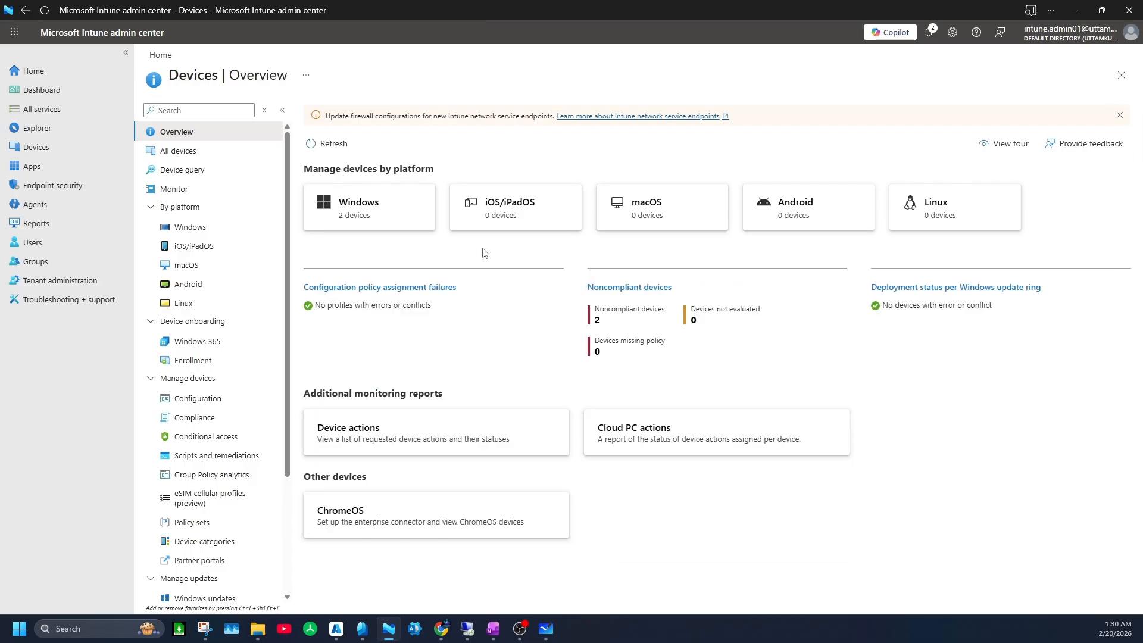
left_click(184, 150)
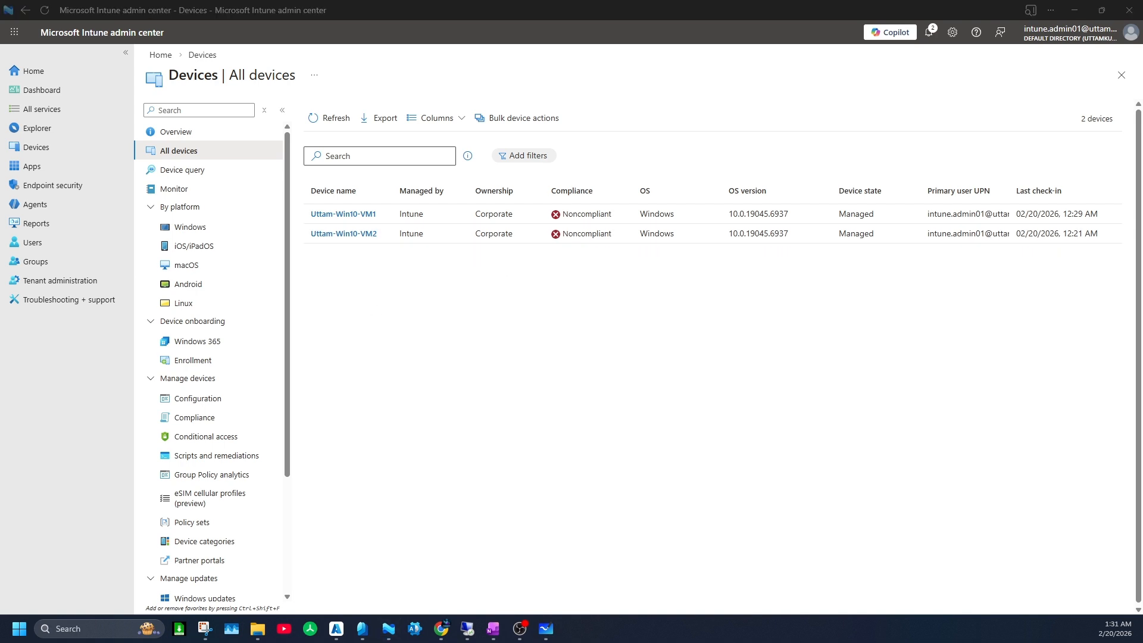
key("alt+Tab")
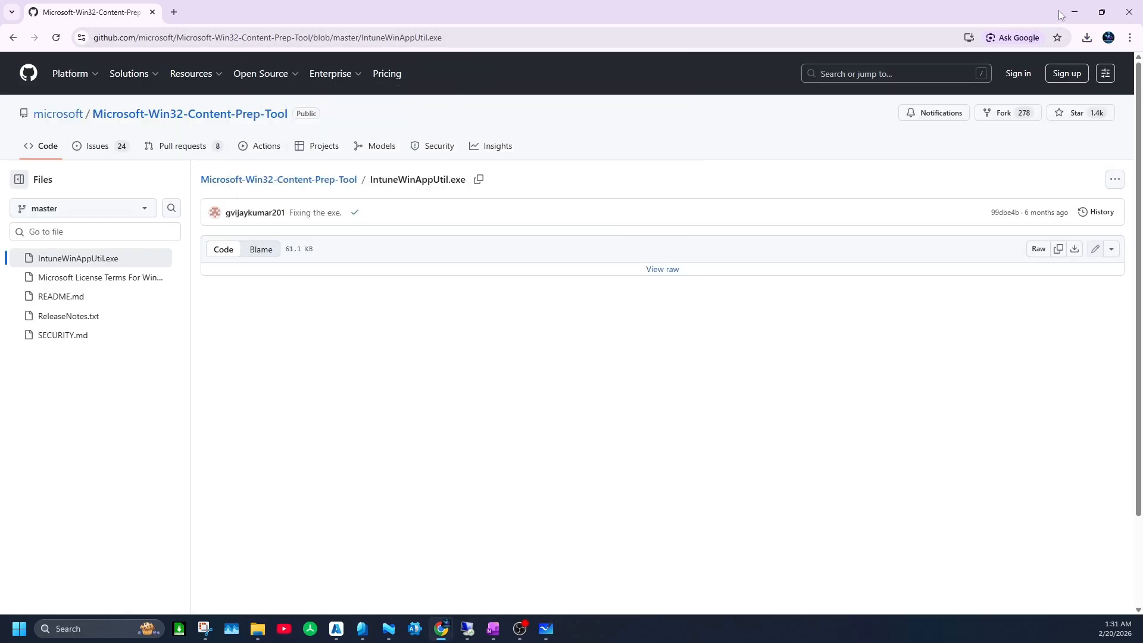
left_click(470, 38)
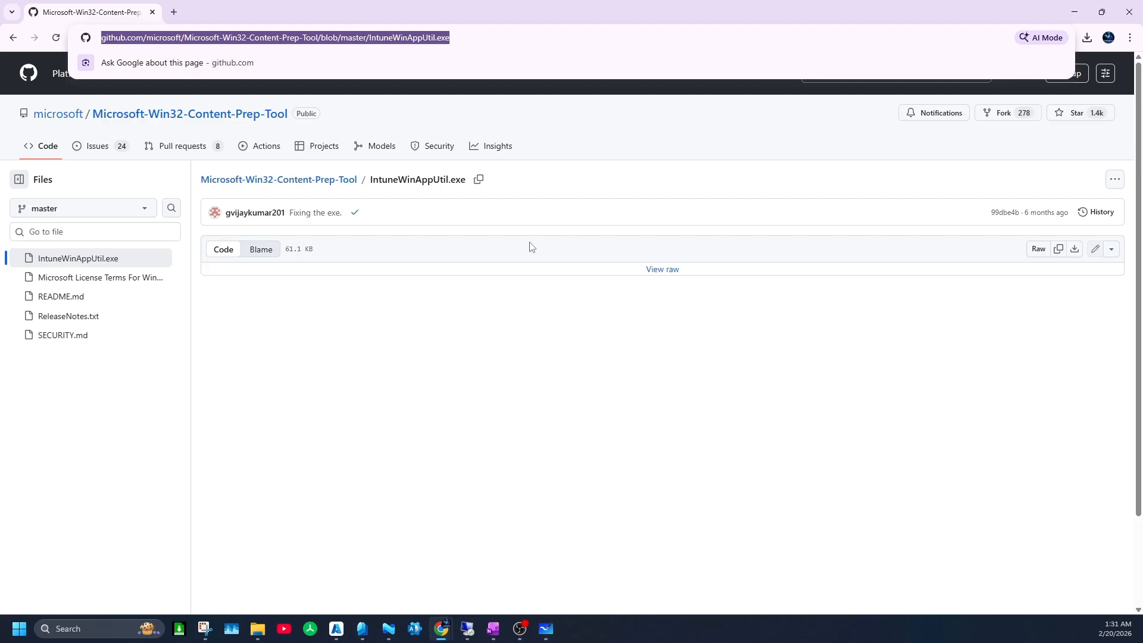
left_click(1075, 12)
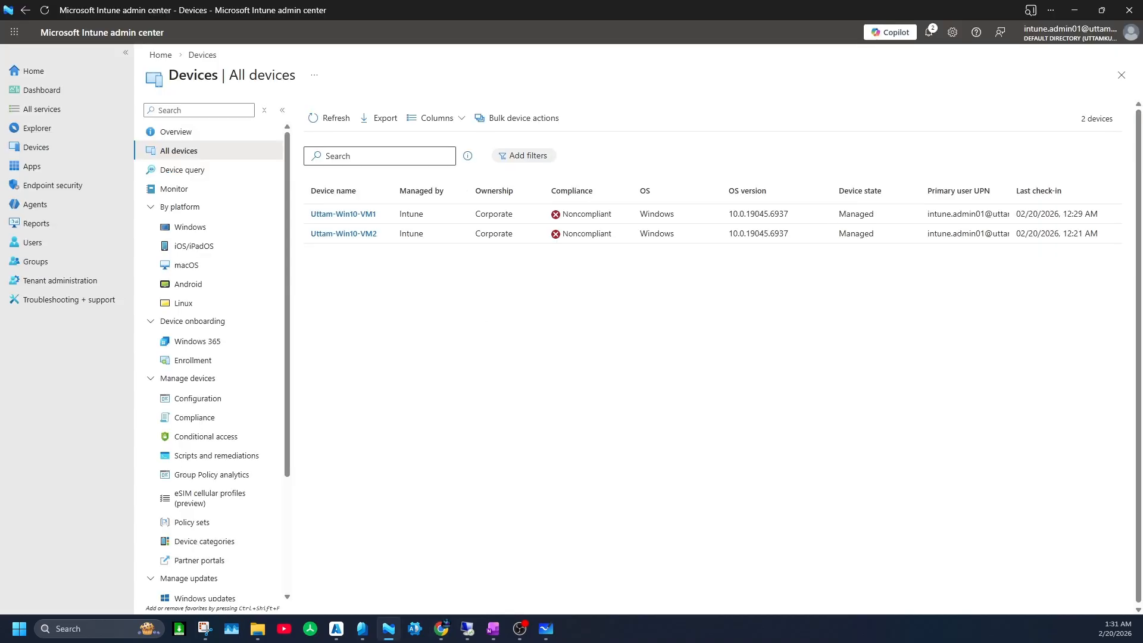
key("alt+Tab")
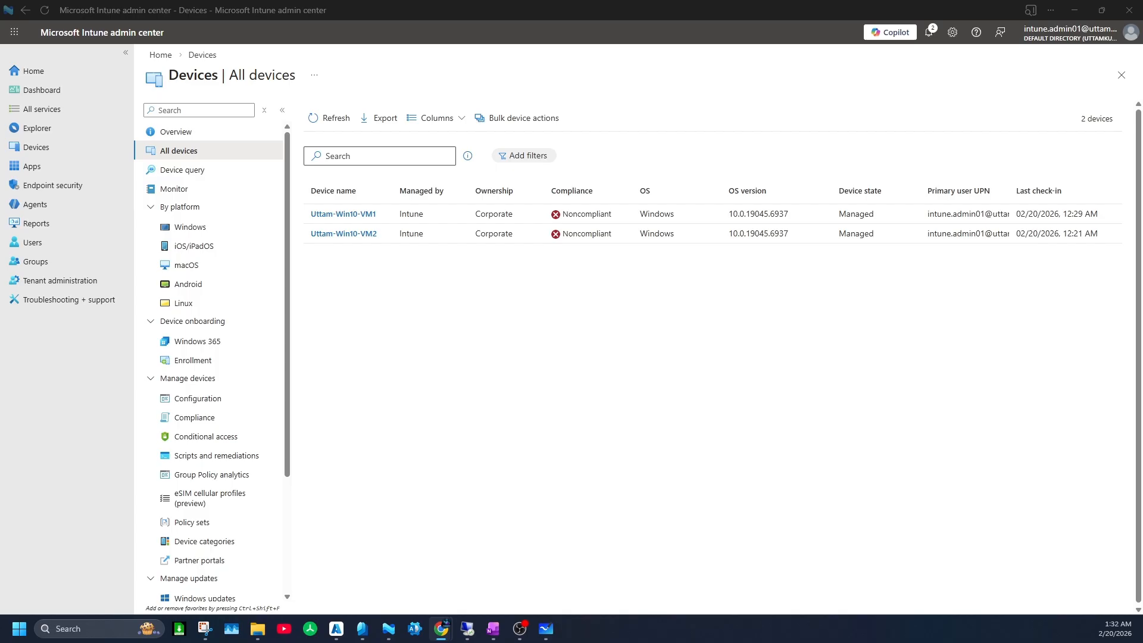
left_click(745, 360)
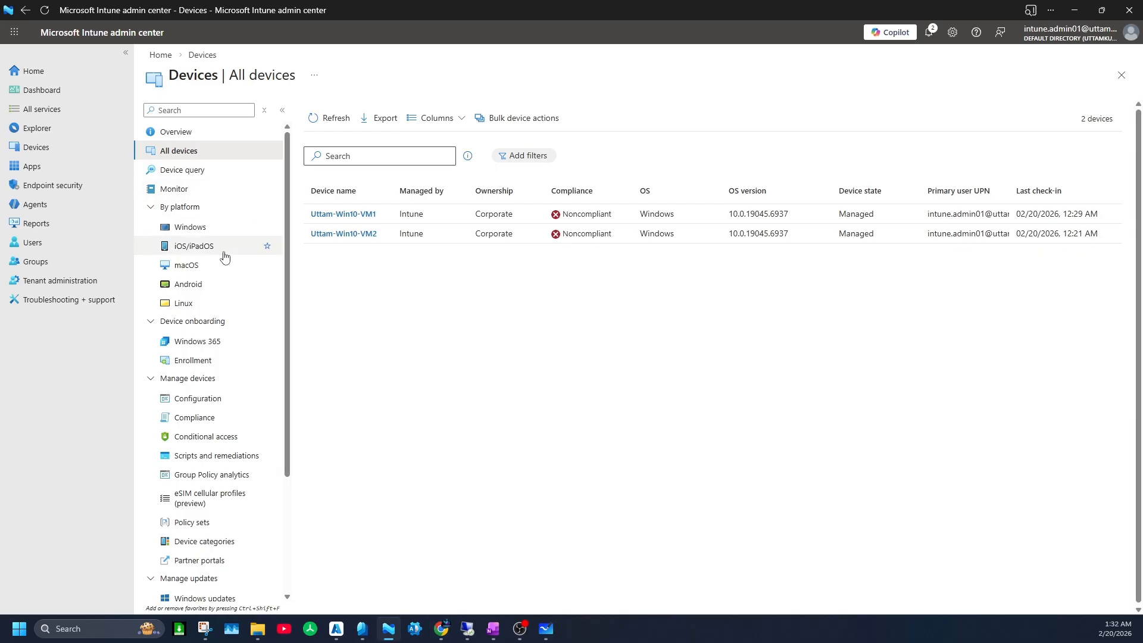
Refresh the Apps page, reopen the PuTTY app's overview, and view its device install status report.
left_click(54, 169)
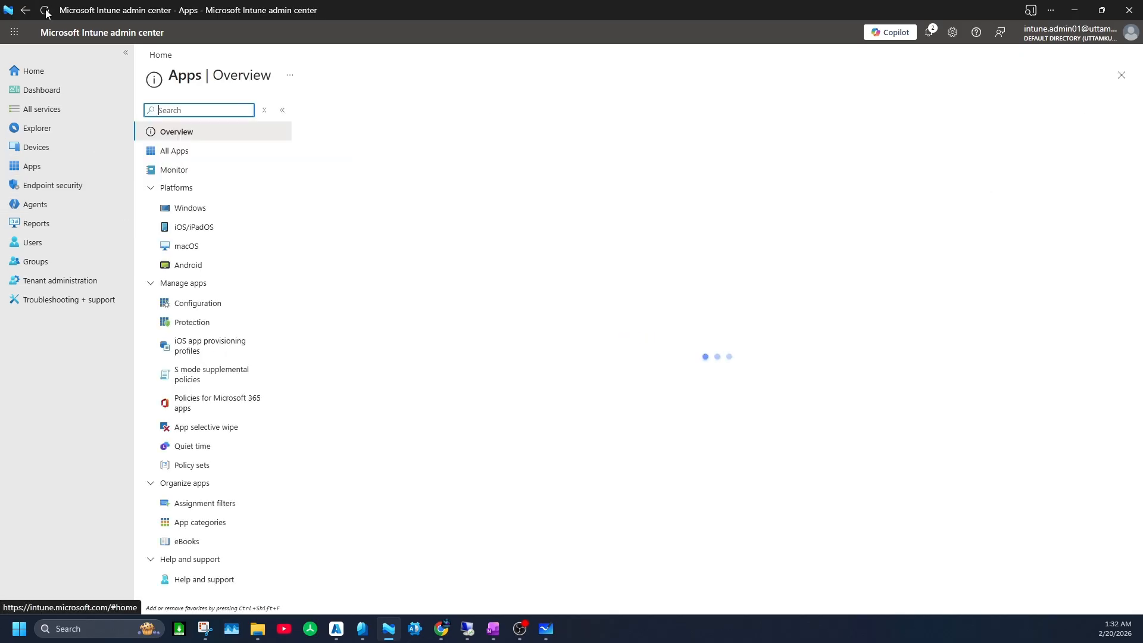
left_click(46, 11)
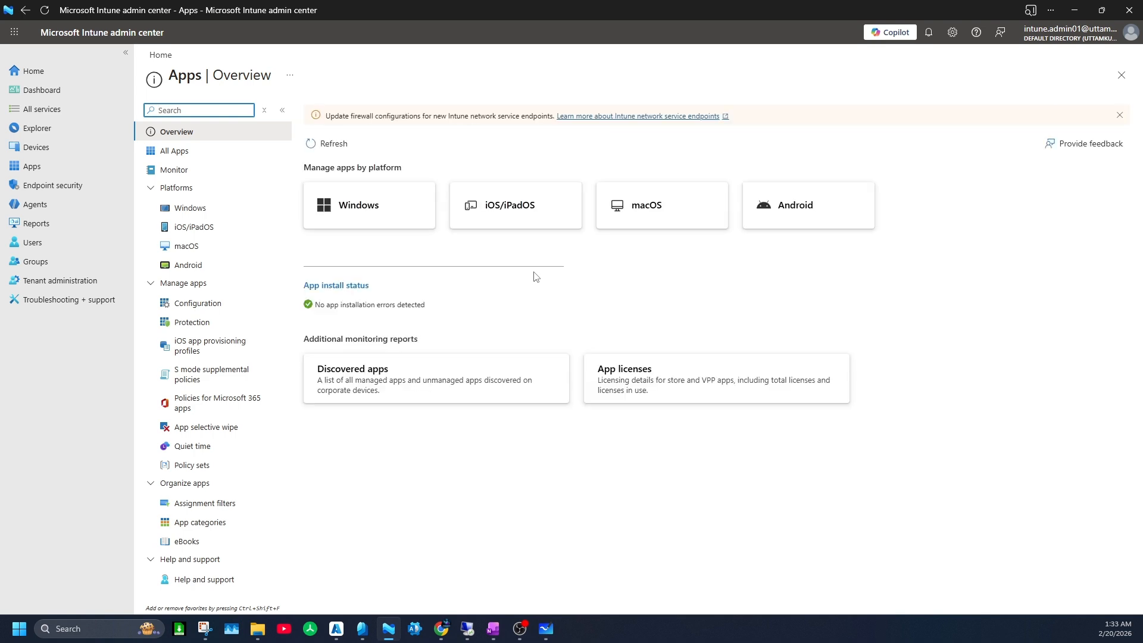
left_click(181, 152)
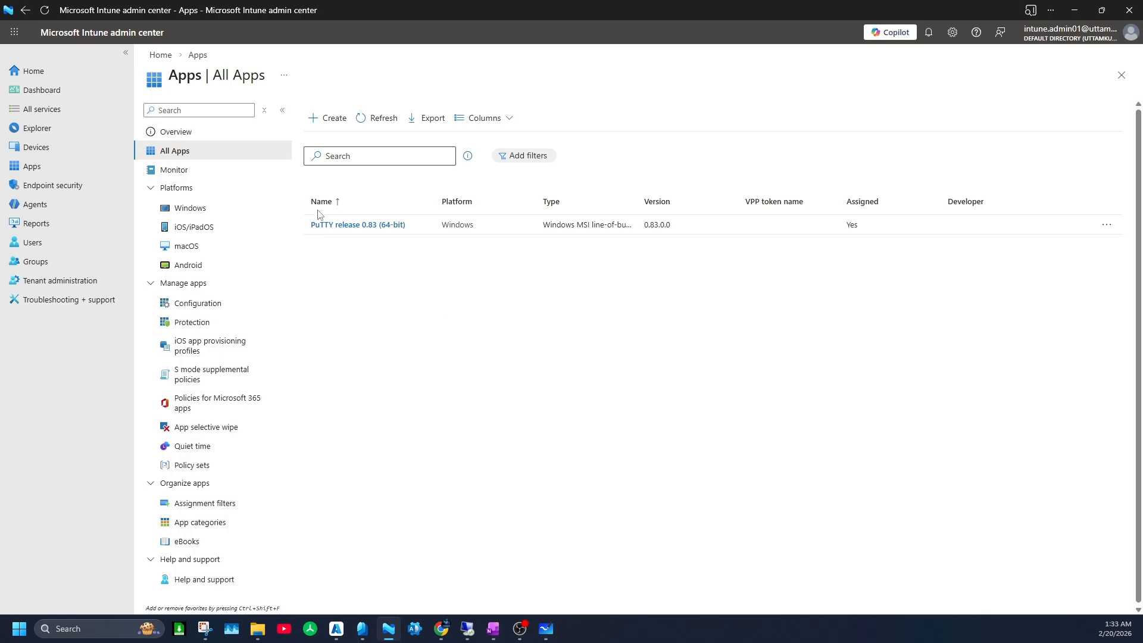
left_click(348, 232)
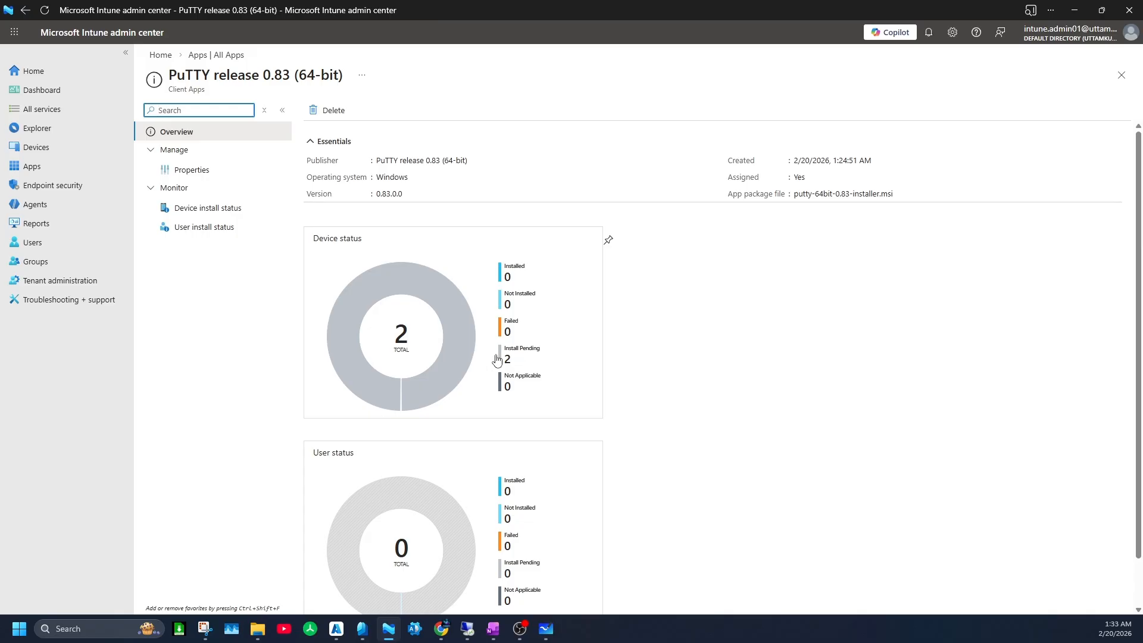
left_click(229, 211)
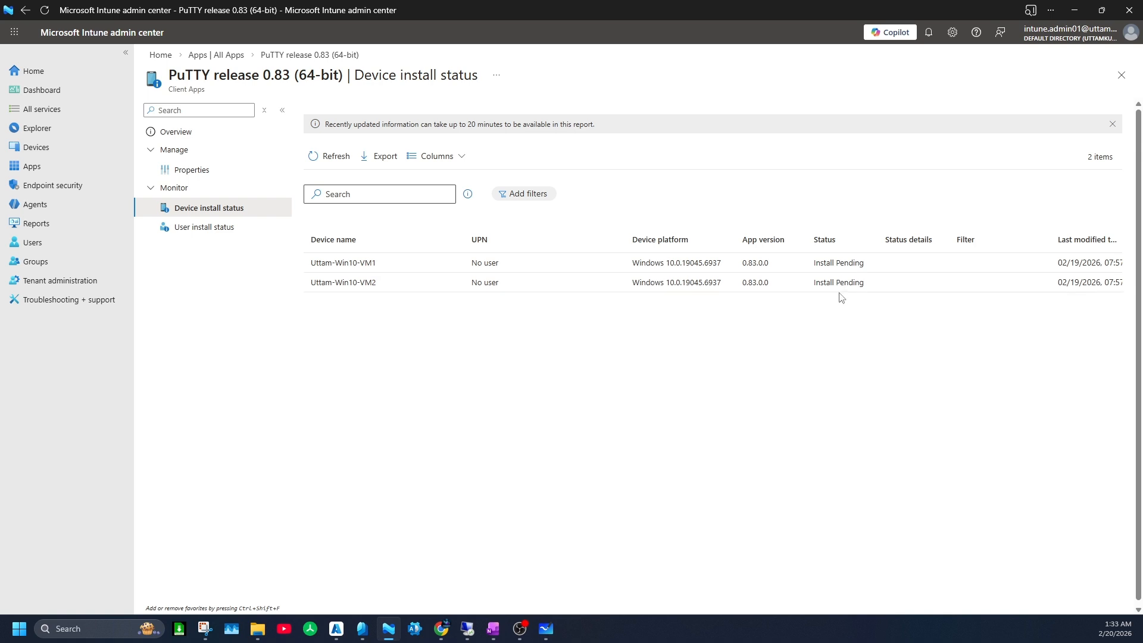
Switch to the VM1 remote session and minimize its Settings window to show the desktop.
mouse_move(467, 628)
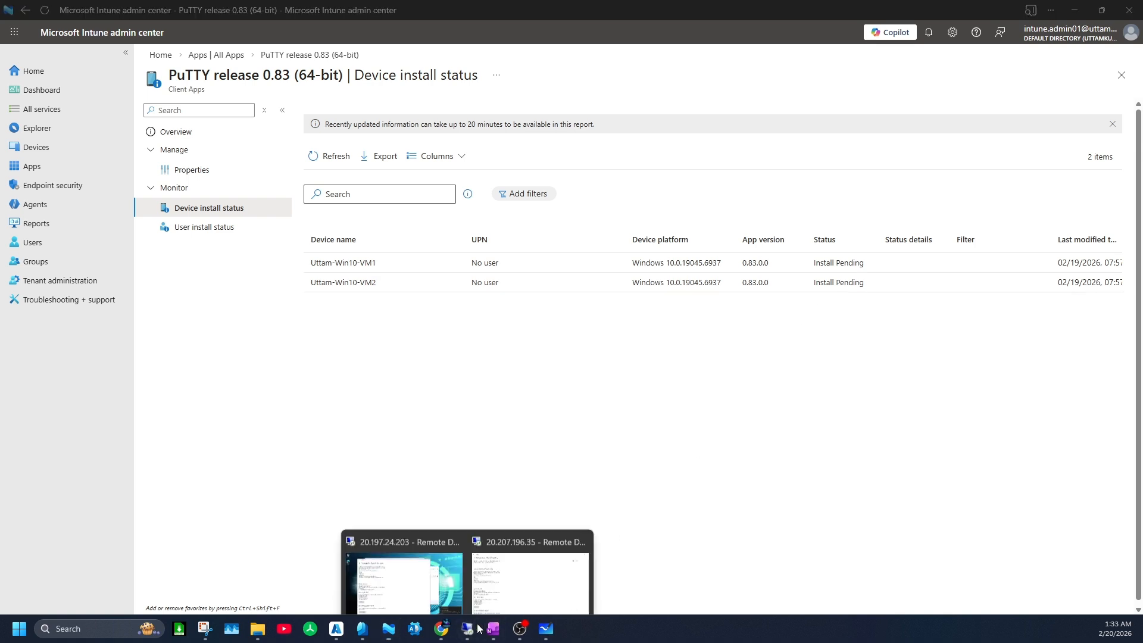
left_click(552, 547)
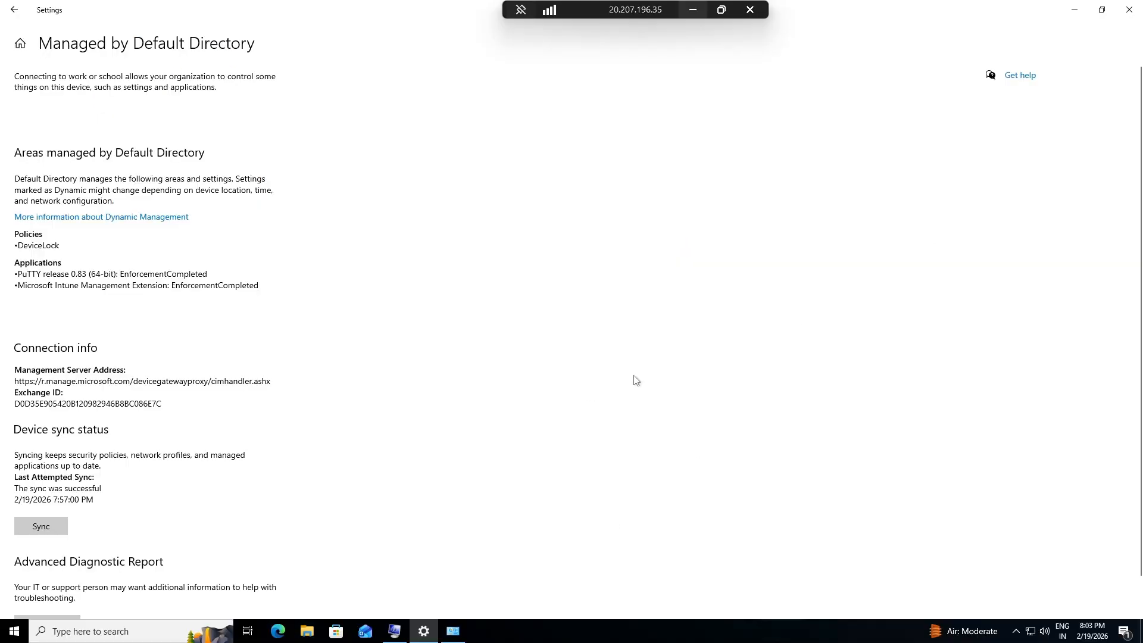
left_click(1075, 10)
left_click(823, 39)
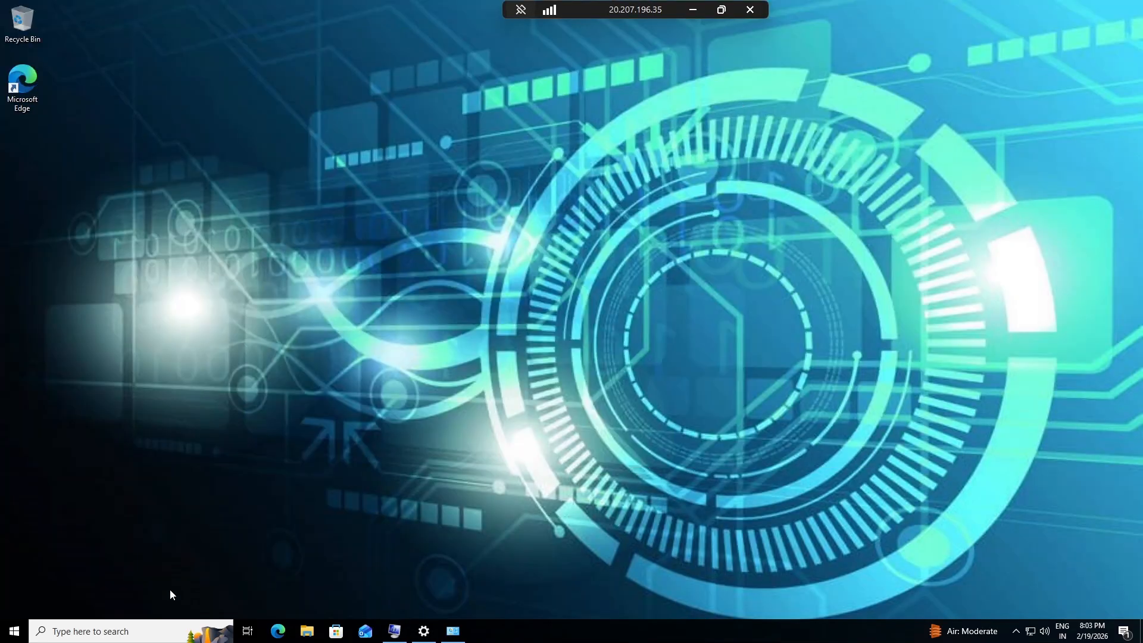
Check the recently added apps in VM1's Start menu for PuTTY, and minimize the remote session.
left_click(18, 633)
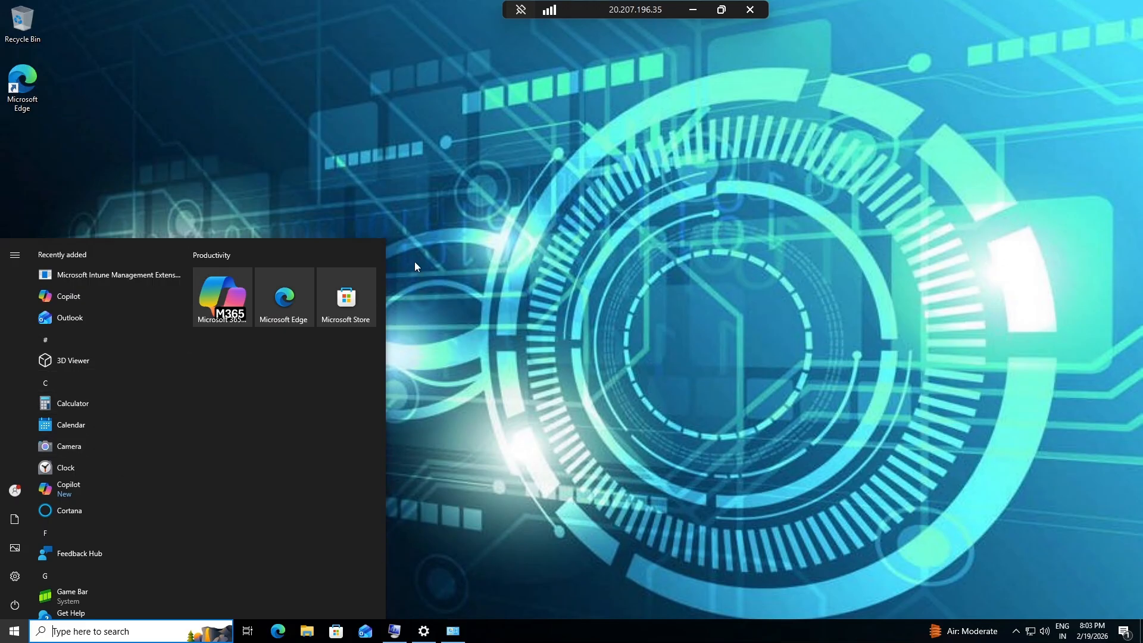
left_click(495, 232)
left_click(695, 10)
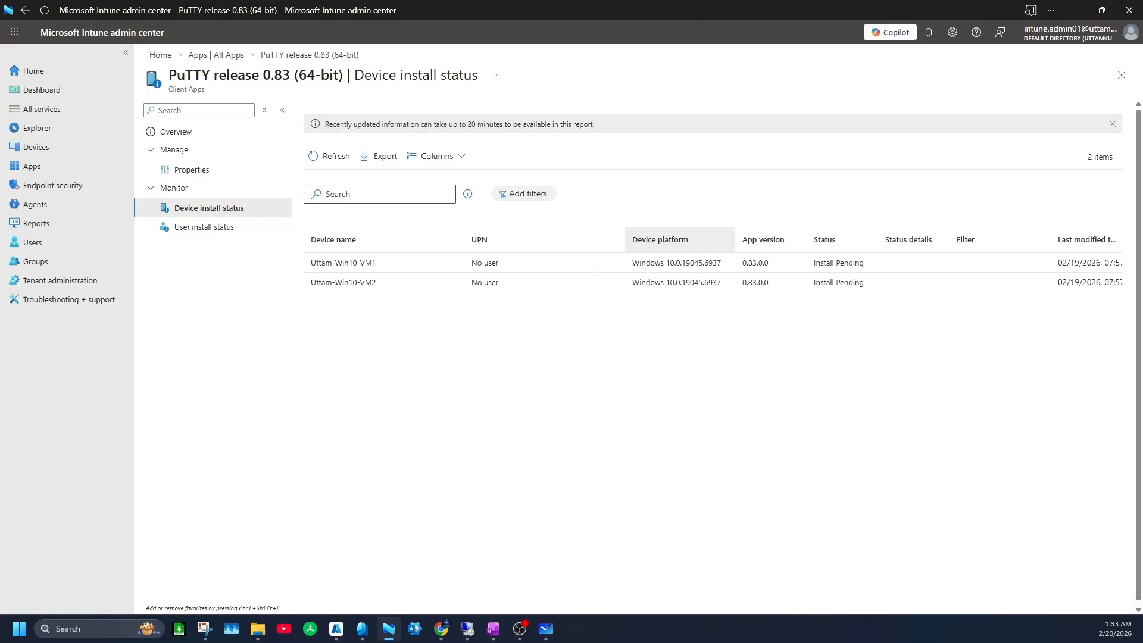
Reopen the VM1 session, sync the device from the Managed by Default Directory settings page, and minimize the session.
mouse_move(468, 629)
left_click(525, 588)
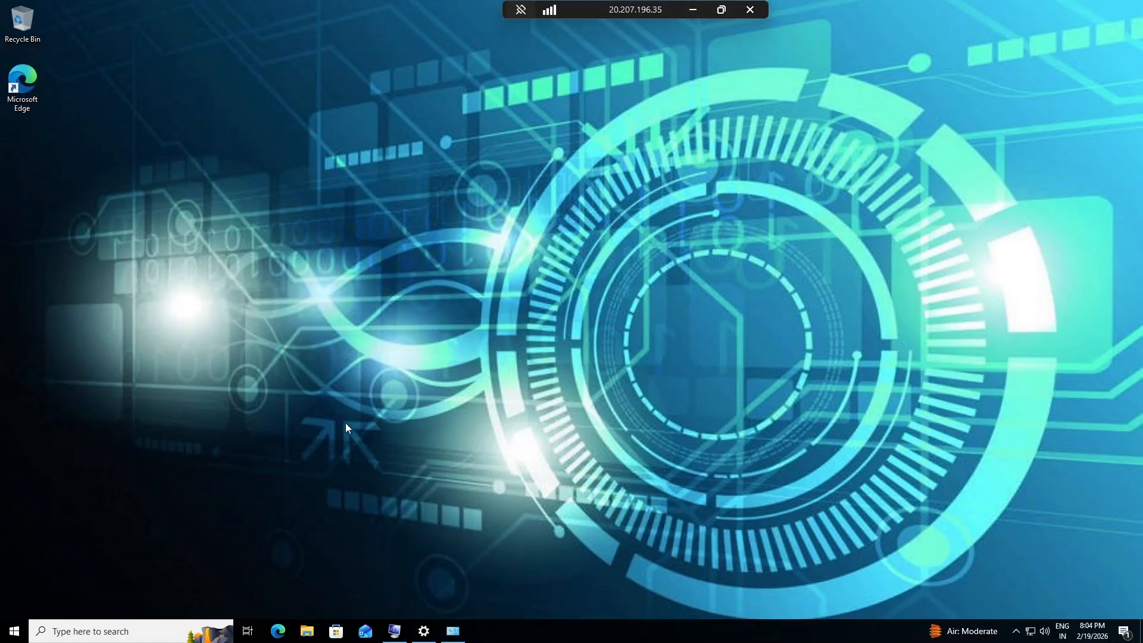
left_click(428, 631)
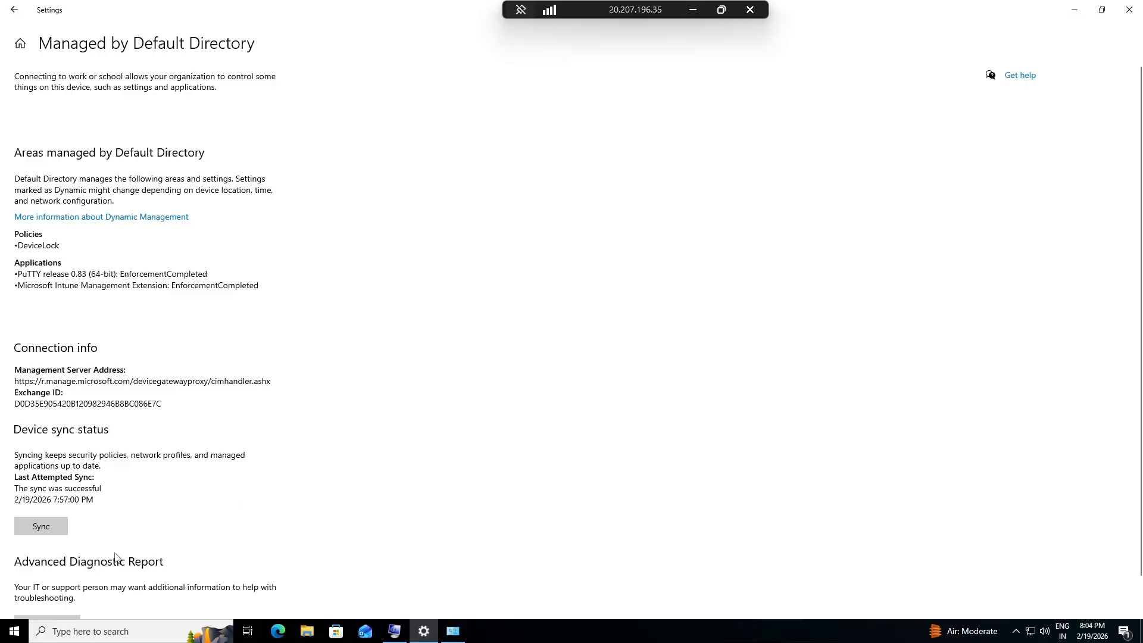
left_click(21, 527)
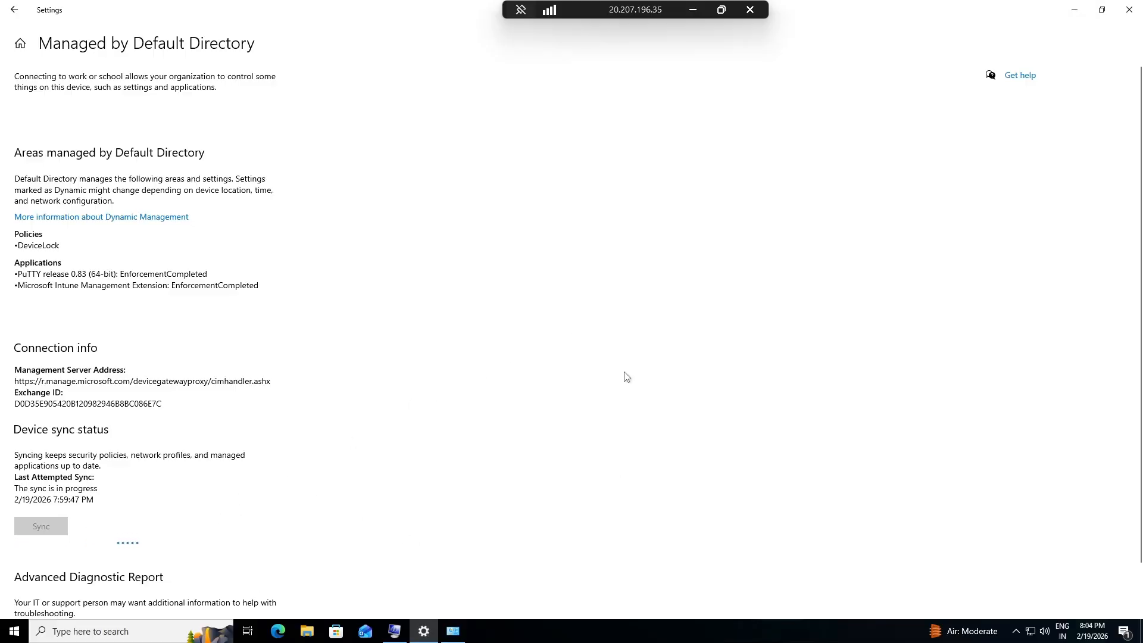
left_click(693, 10)
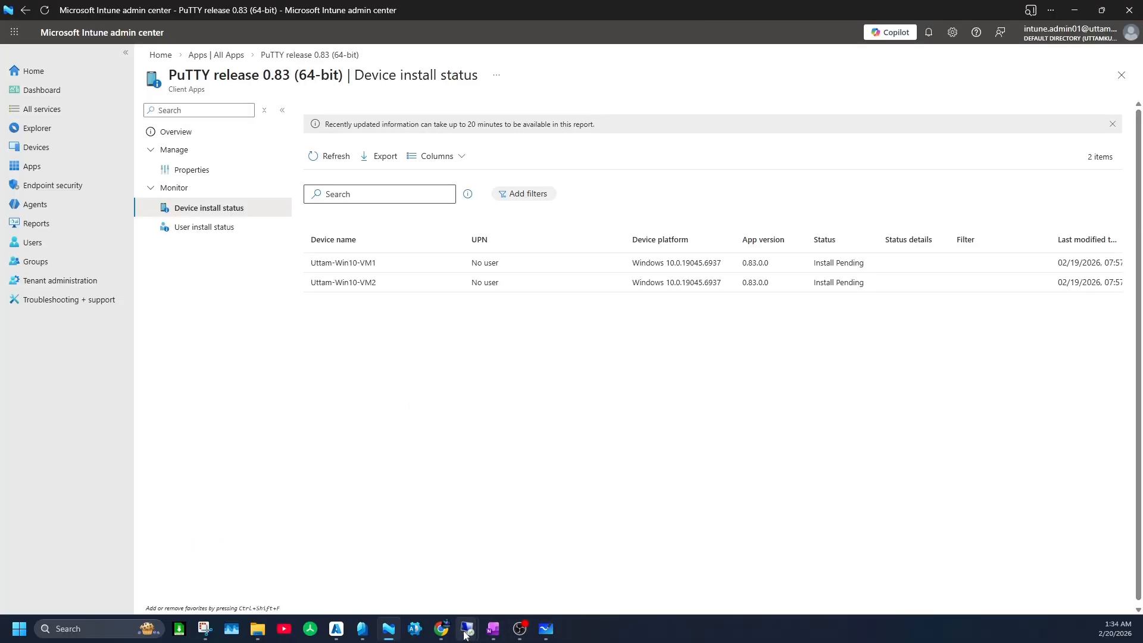
Switch to the VM2 remote session, sync the device from its Managed by Default Directory page, and minimize the session.
mouse_move(466, 630)
left_click(411, 564)
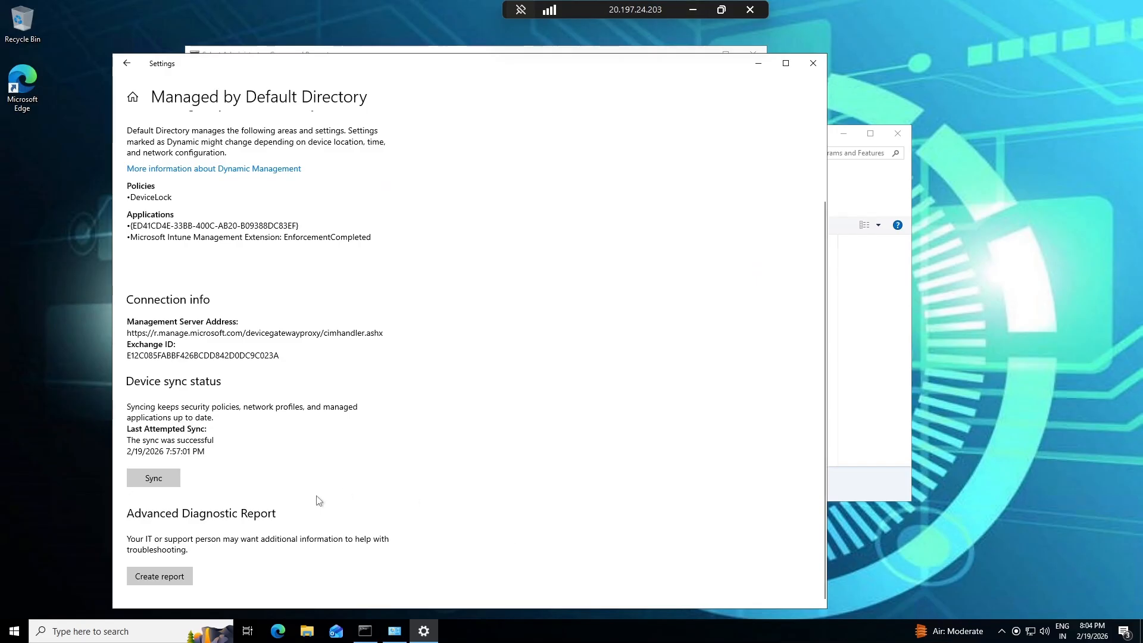
left_click(160, 479)
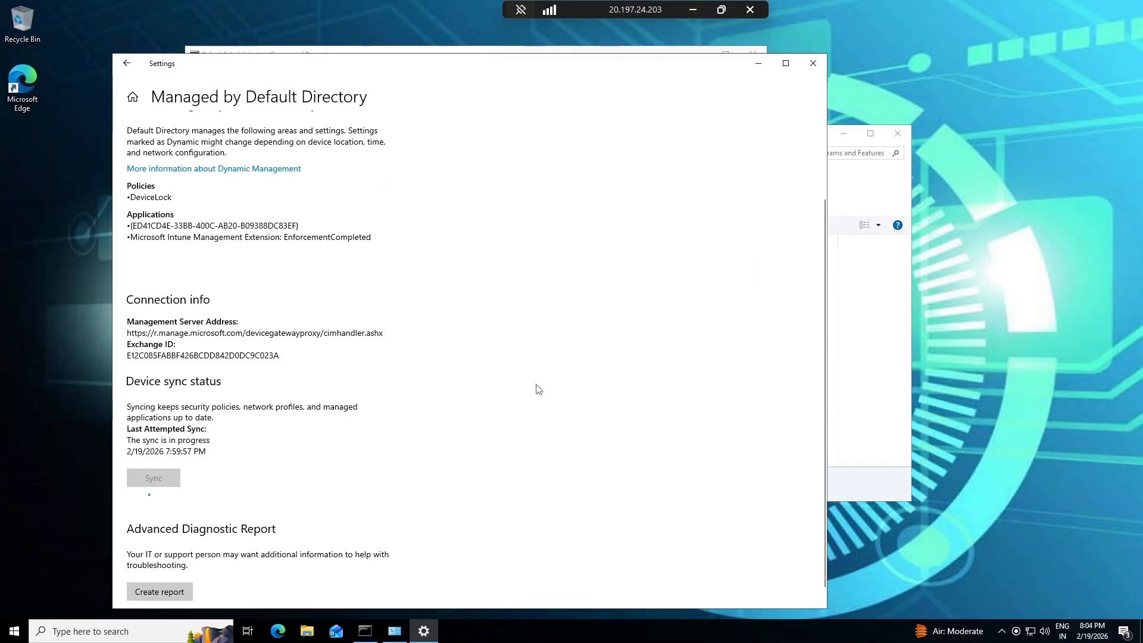
left_click(694, 10)
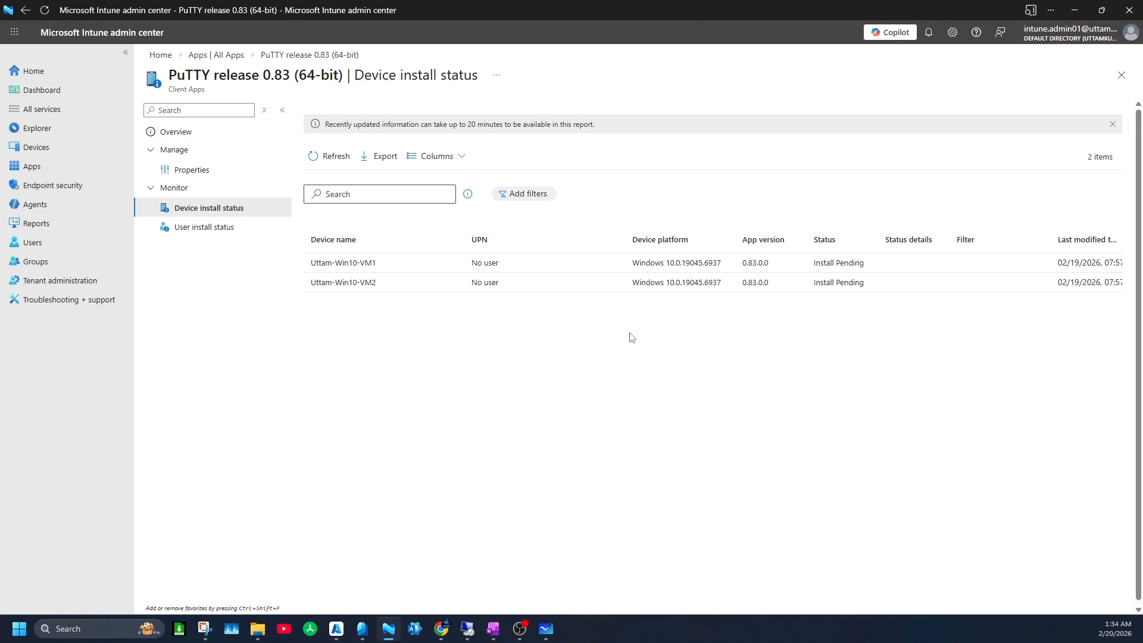
Return to Intune's All Apps list, and run IntuneWinAppUtil.exe from C:\IntuneApps\VLC in a maximized window.
left_click(223, 55)
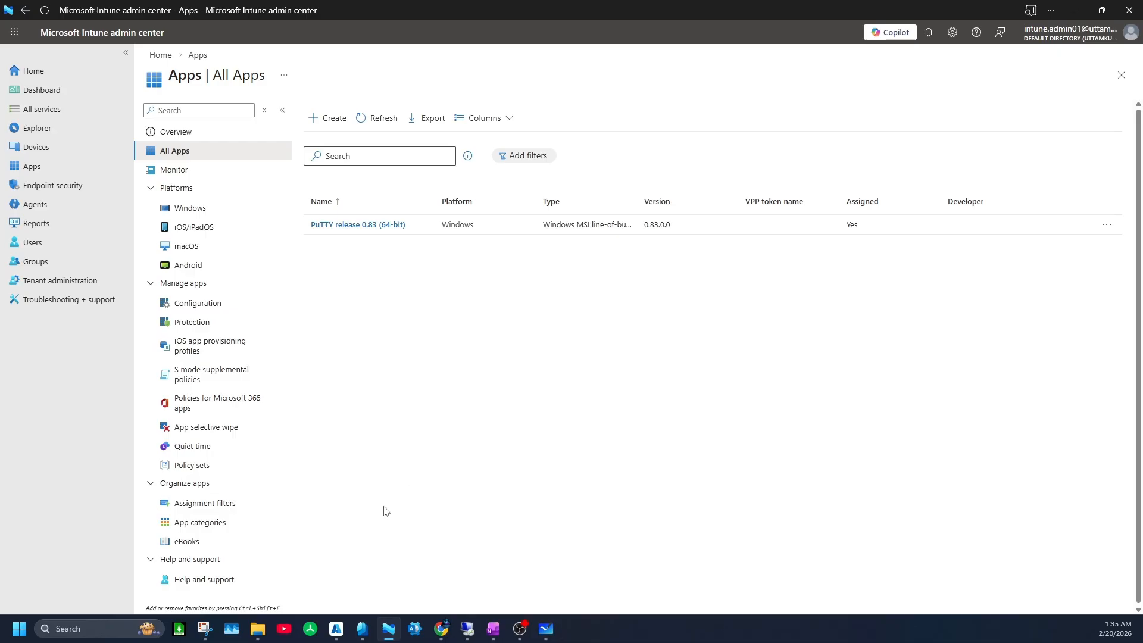
mouse_move(260, 632)
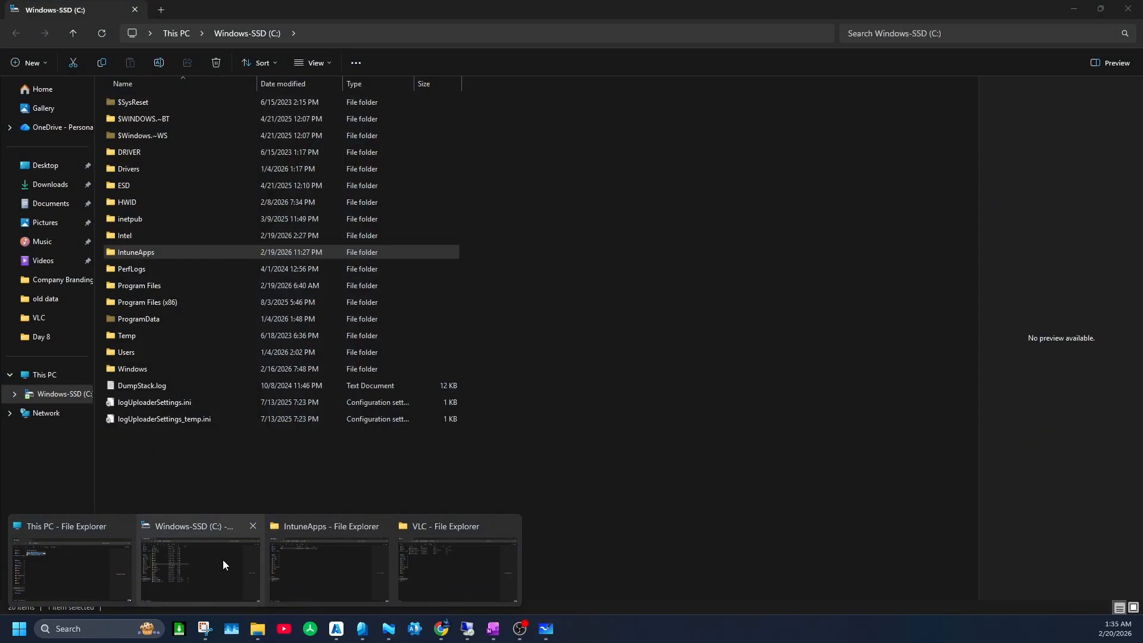
left_click(306, 554)
double_click(167, 108)
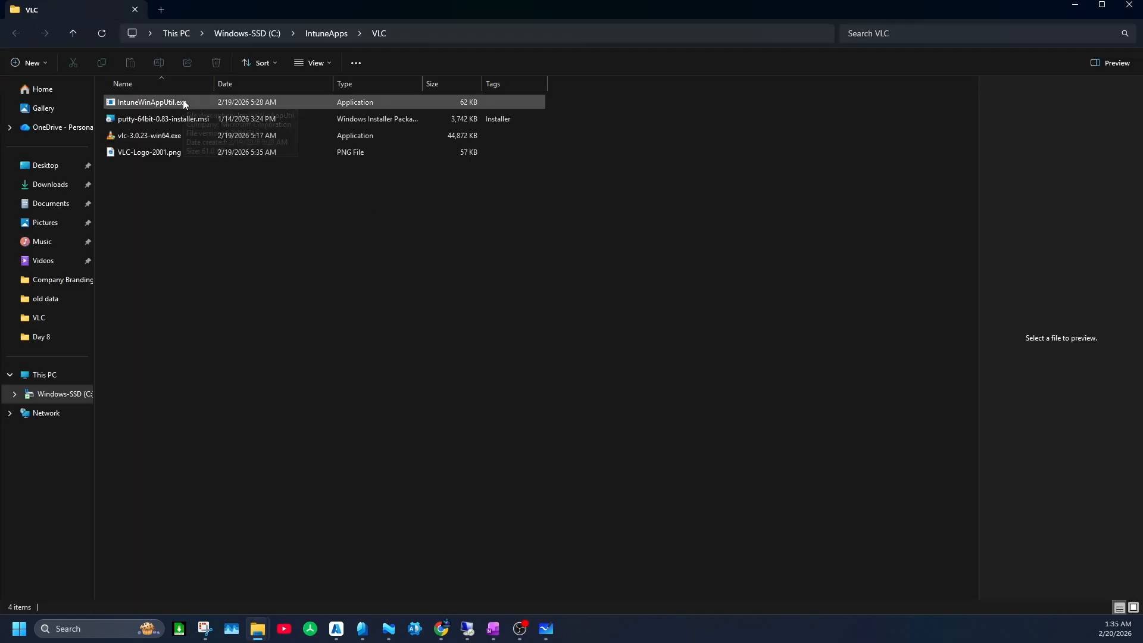
left_click(184, 101)
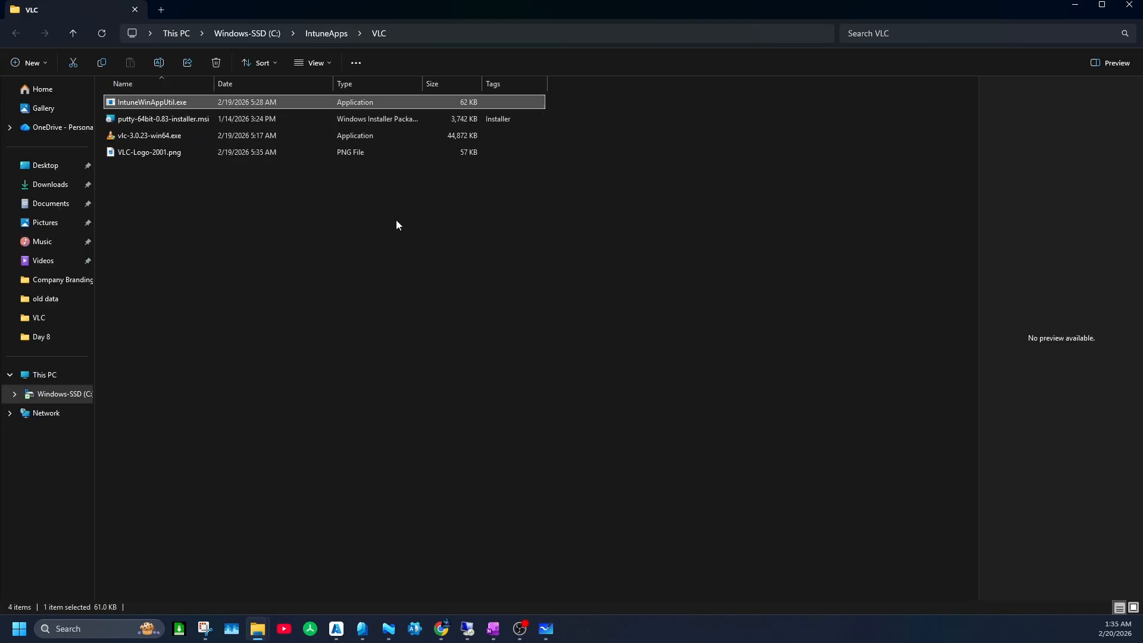
key("Return")
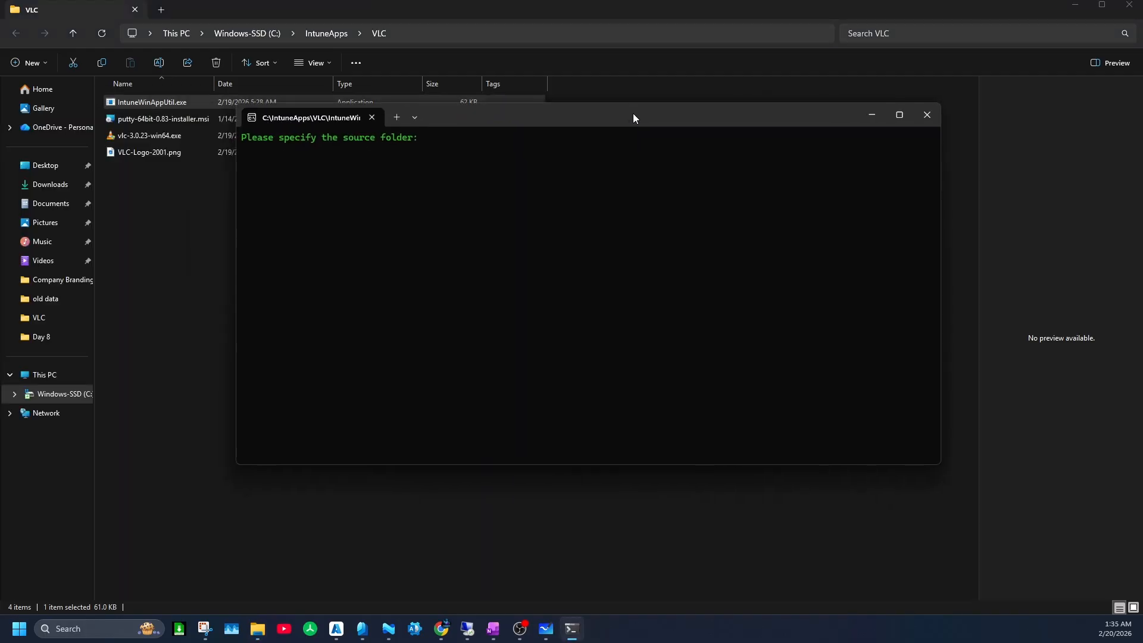
left_click(898, 115)
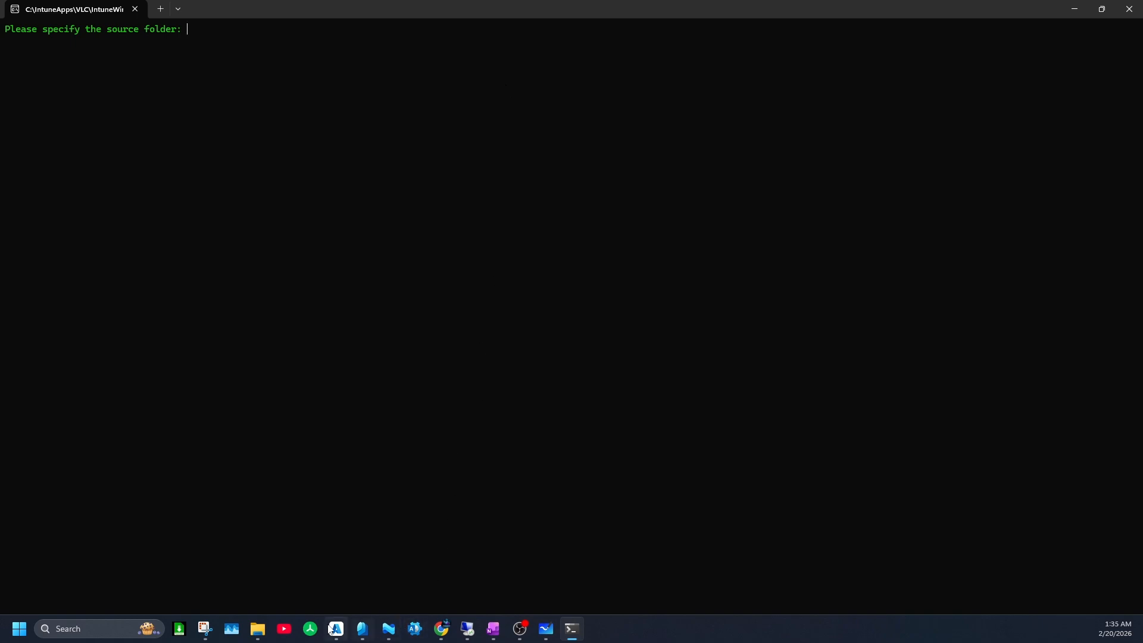
Copy the VLC folder path from File Explorer and enter C:\IntuneApps\VLC as the packaging tool's source folder.
mouse_move(257, 629)
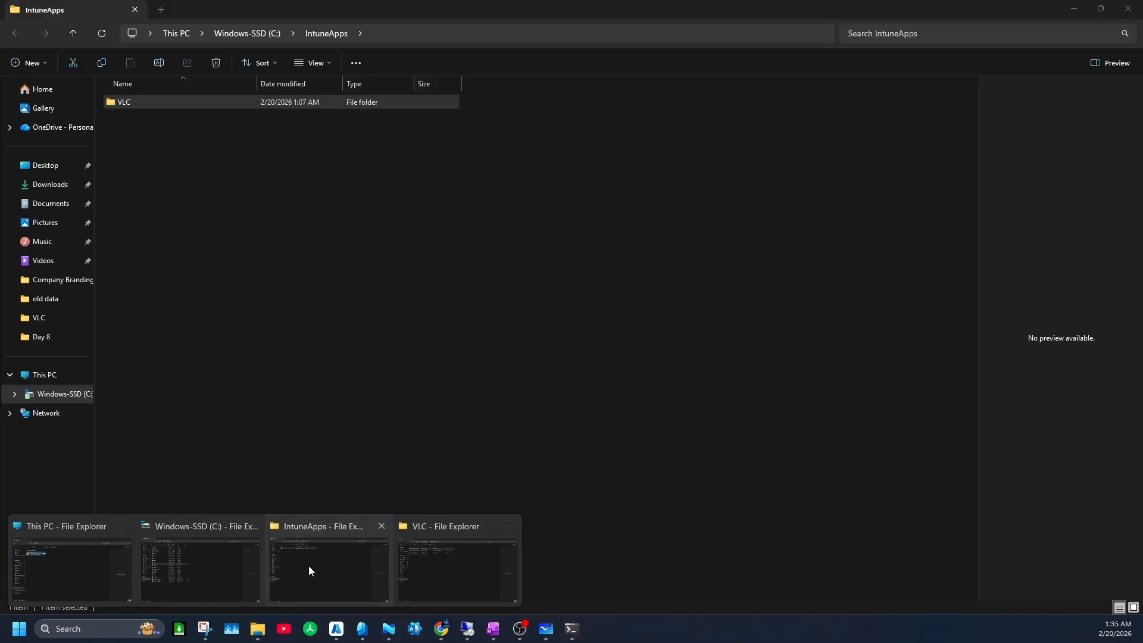
left_click(308, 565)
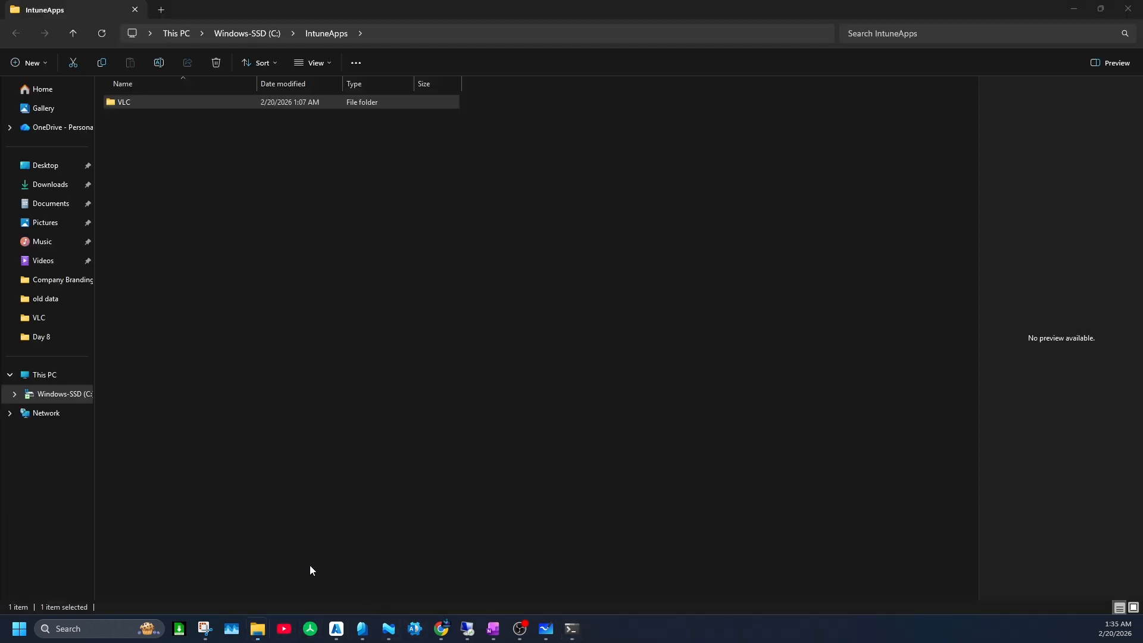
double_click(162, 102)
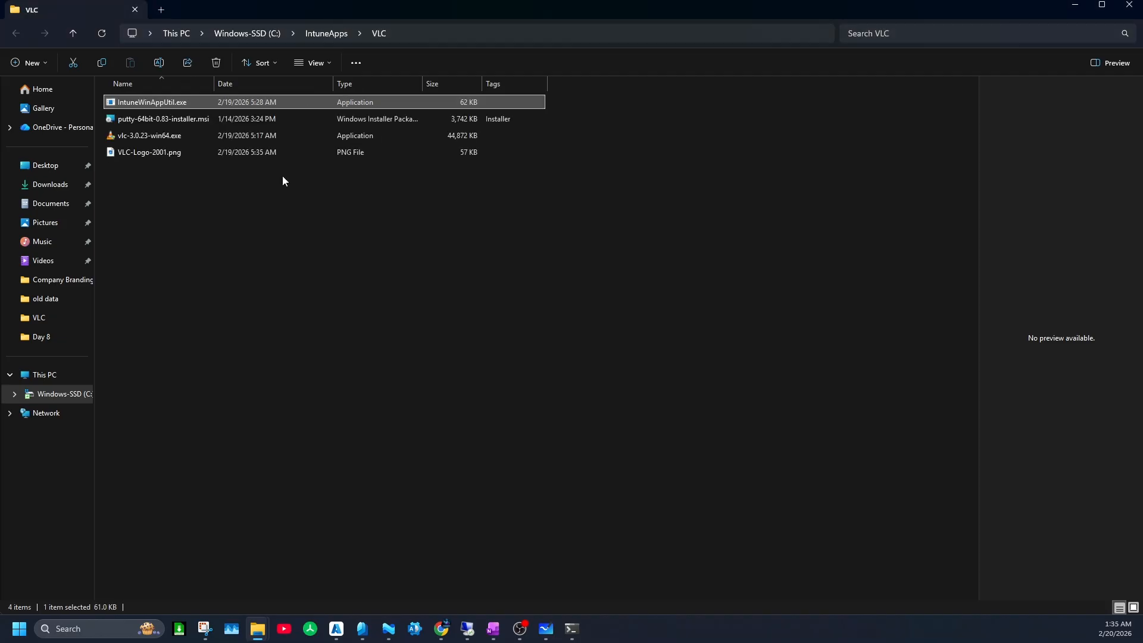
left_click(404, 34)
key("ctrl+c")
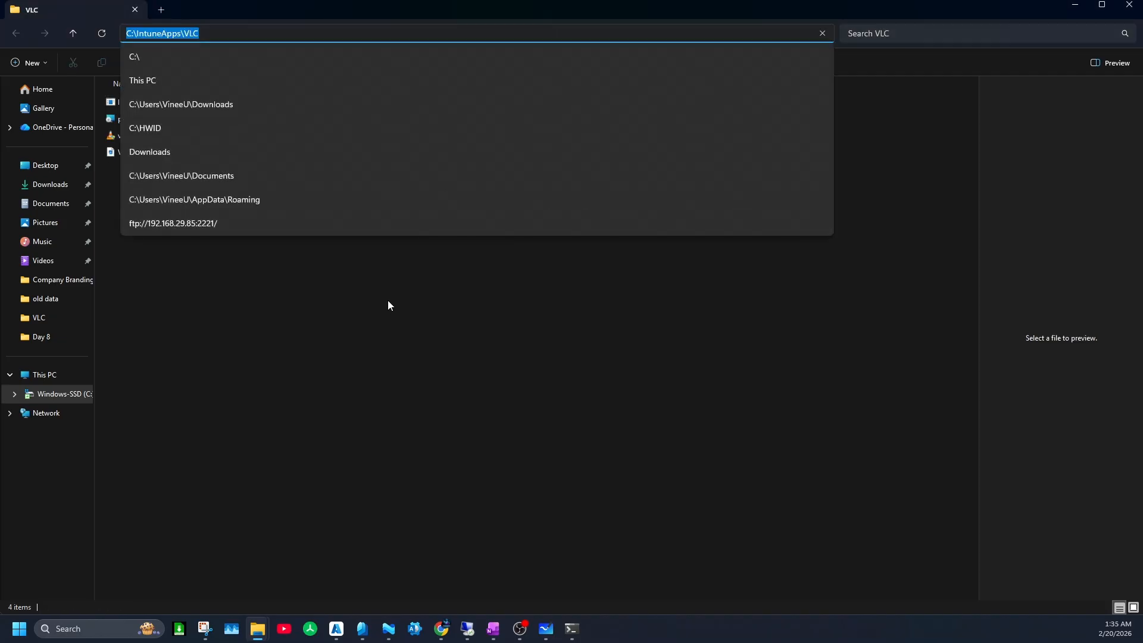
left_click(1087, 6)
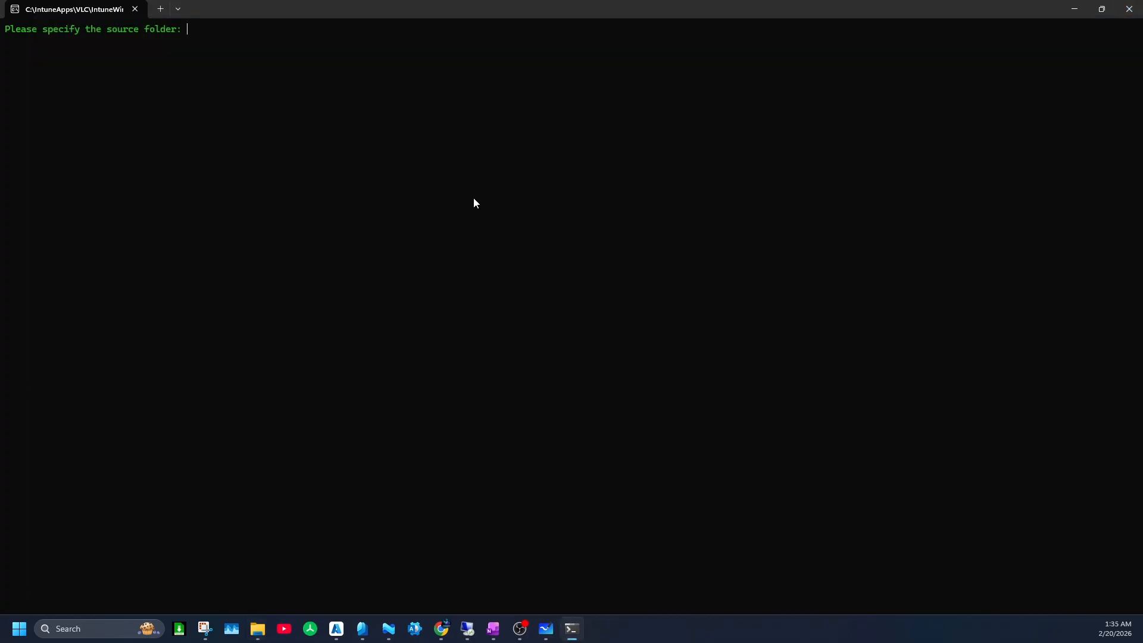
key("ctrl+v")
key("Return")
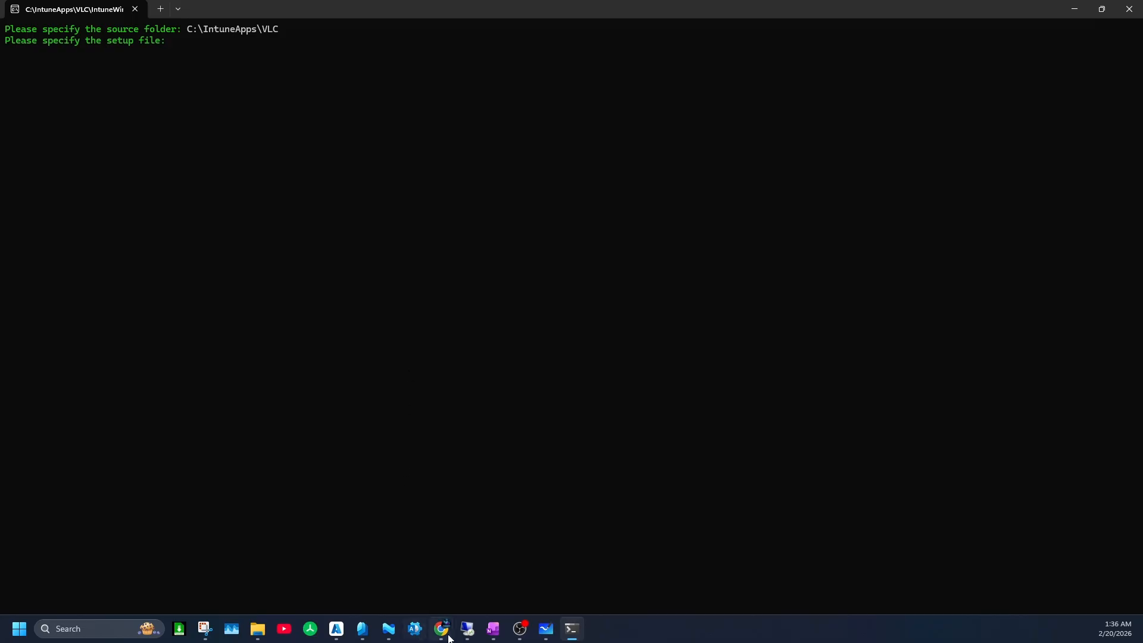
Copy the VLC installer's file name from File Explorer and enter vlc-3.0.23-win64.exe as the setup file.
left_click(467, 628)
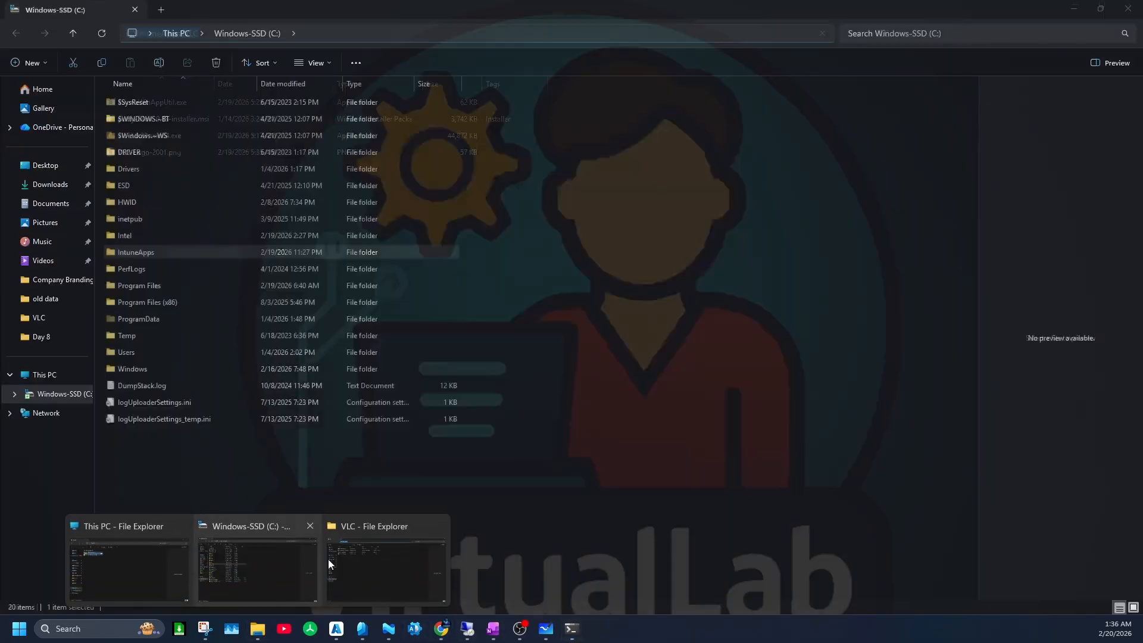
left_click(370, 562)
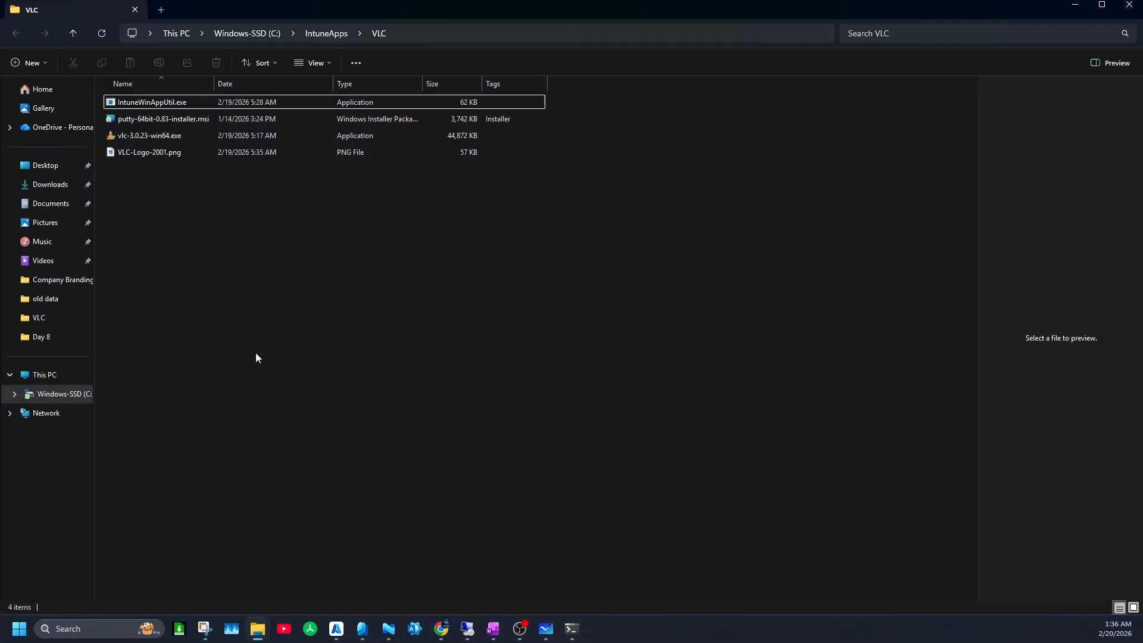
left_click(166, 135)
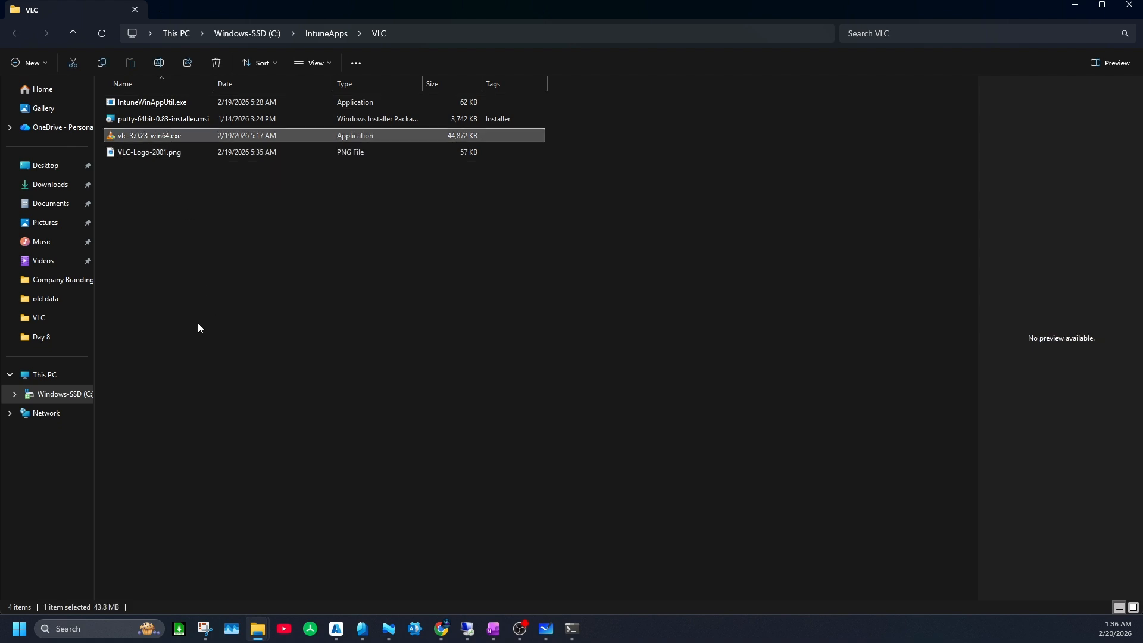
key("F2")
key("ctrl+c")
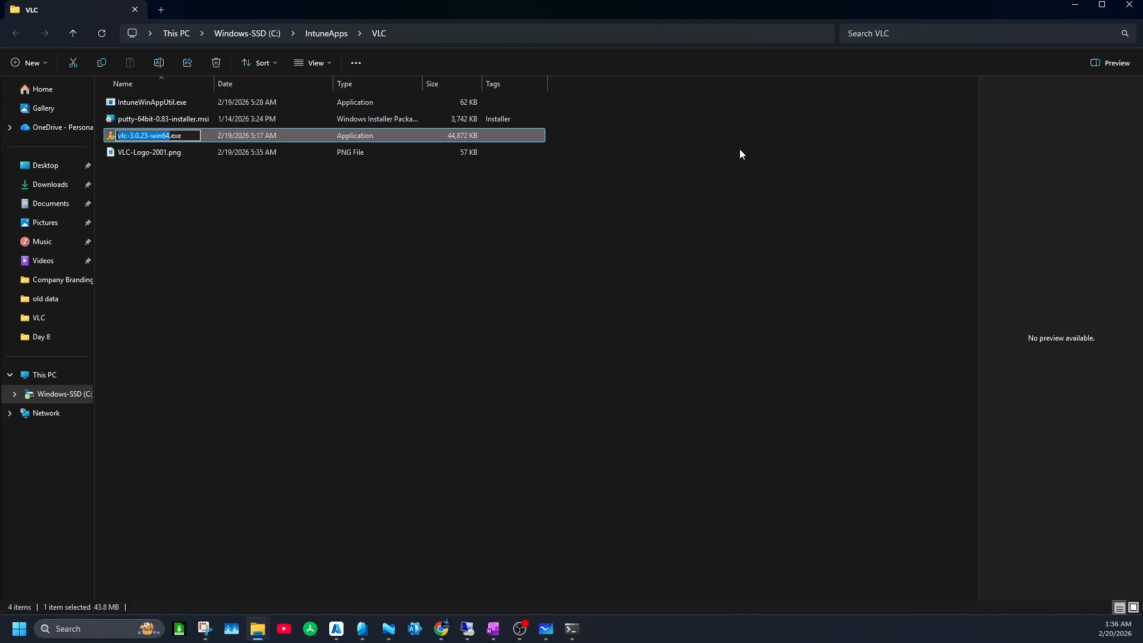
left_click(1075, 7)
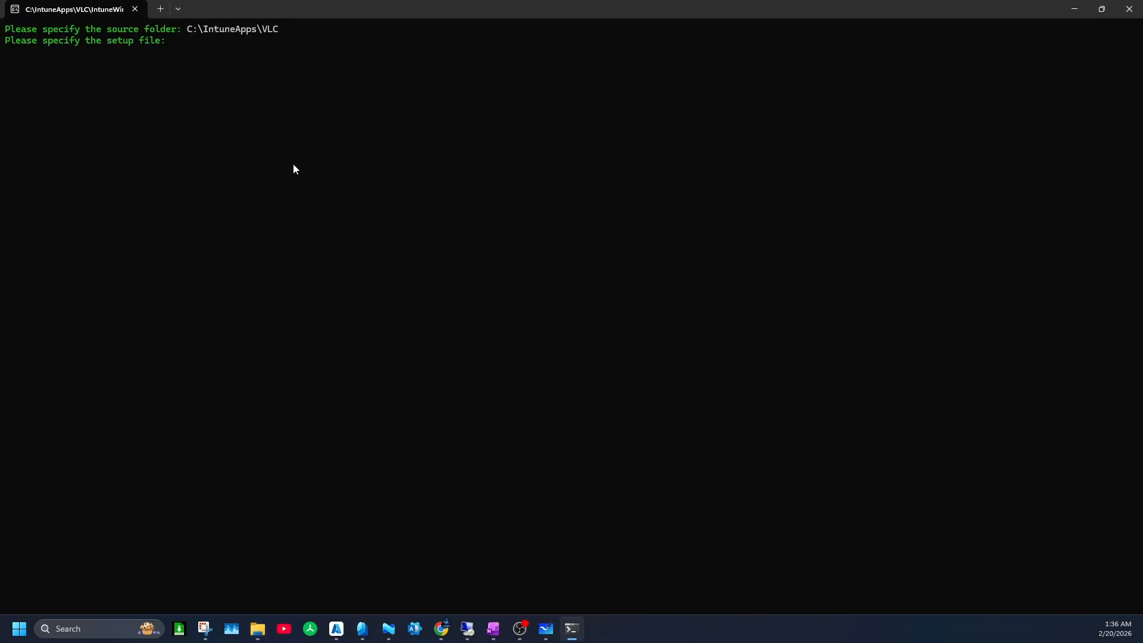
key("ctrl+v")
type(".exe")
key("Return")
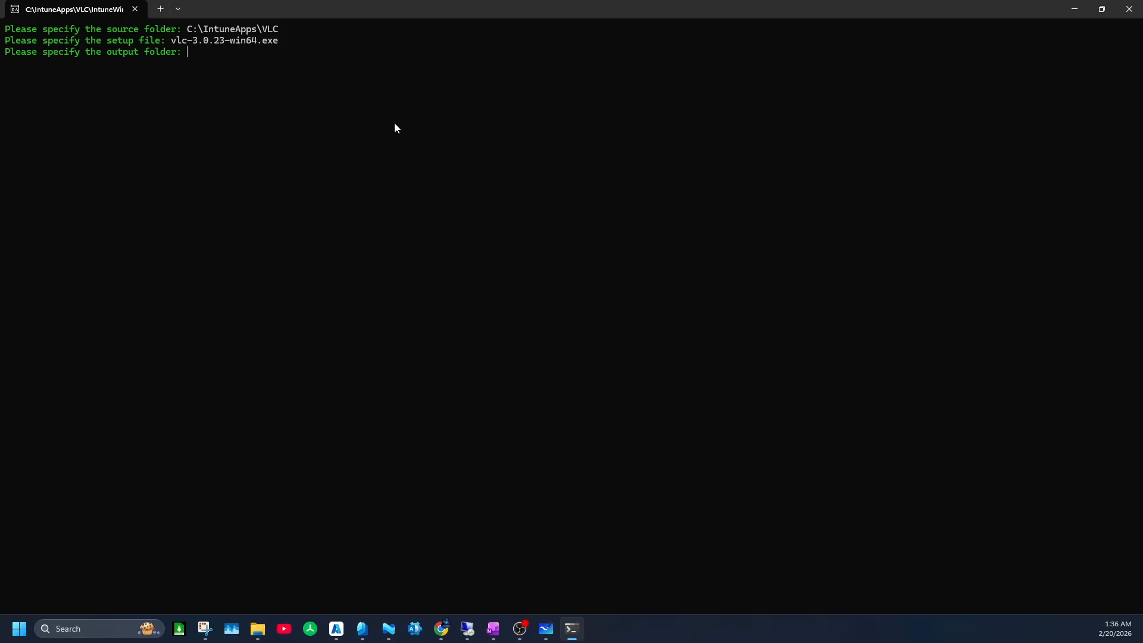
Copy the source folder path within the terminal and enter C:\IntuneApps\VLC as the output folder.
left_click_drag(187, 29, 277, 31)
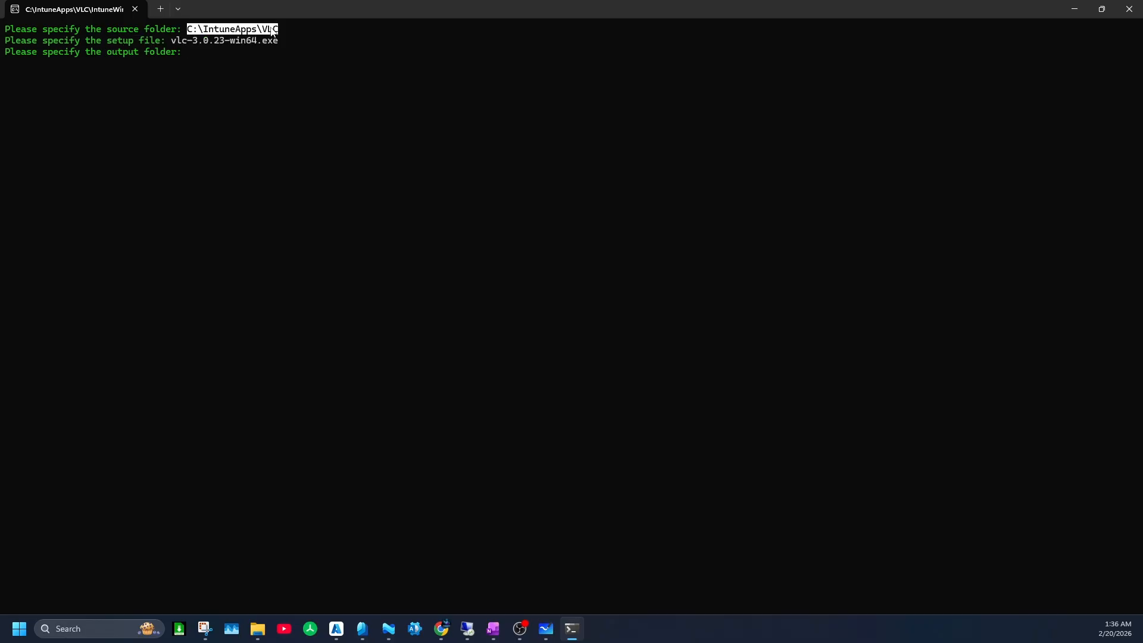
right_click(270, 29)
right_click(242, 69)
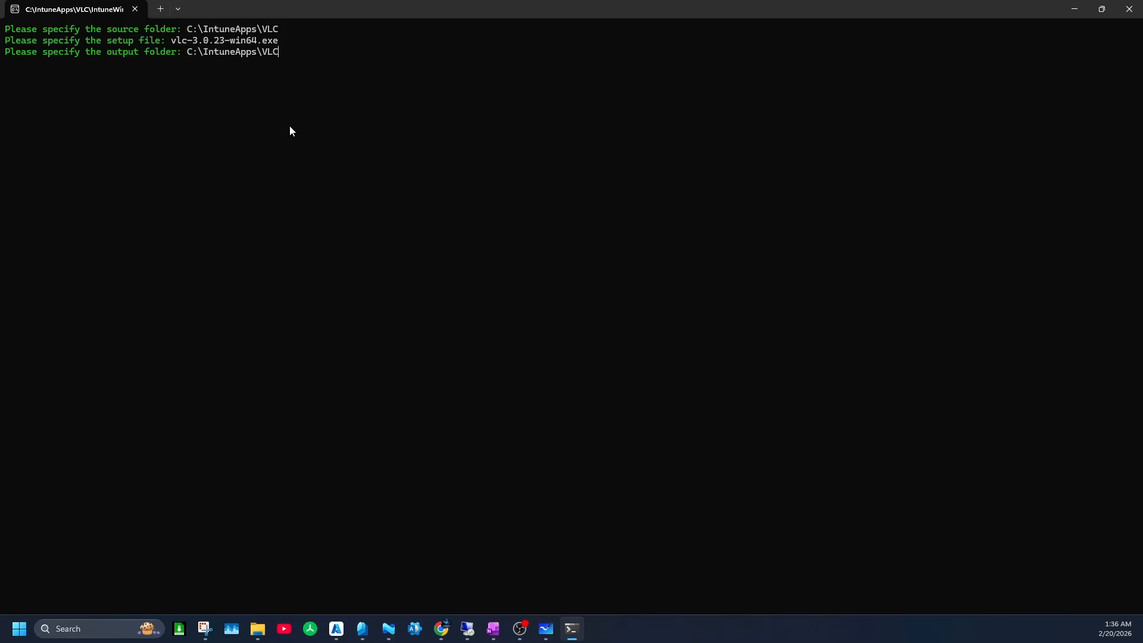
key("Return")
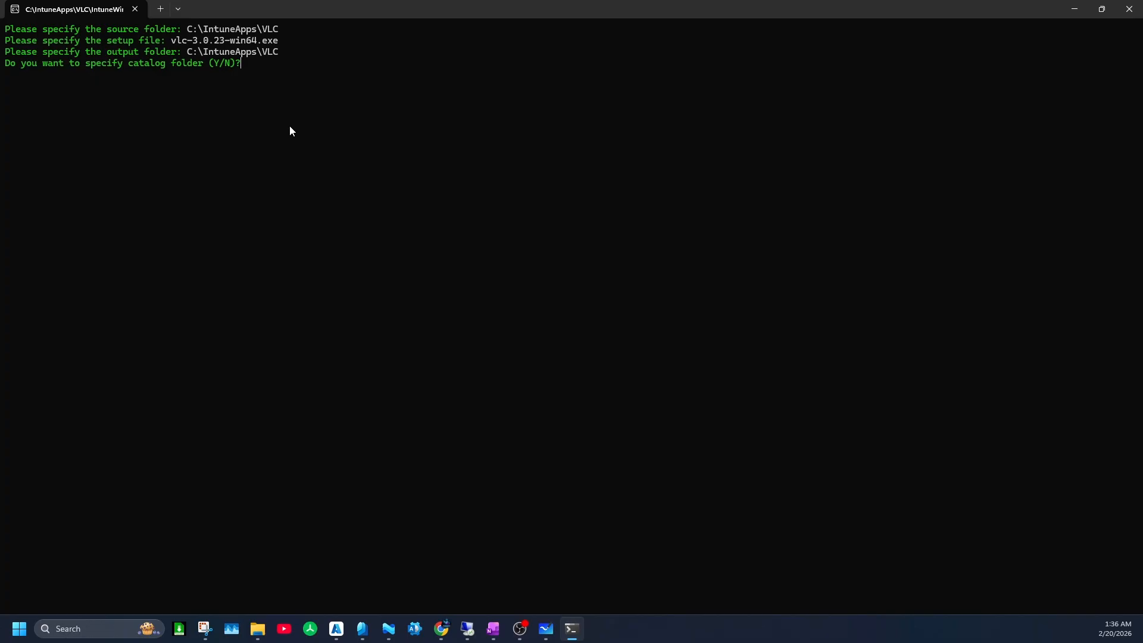
Answer y to specifying a catalog folder, and enter C:\IntuneApps\VLC as its path to start the packaging.
type("y")
key("Return")
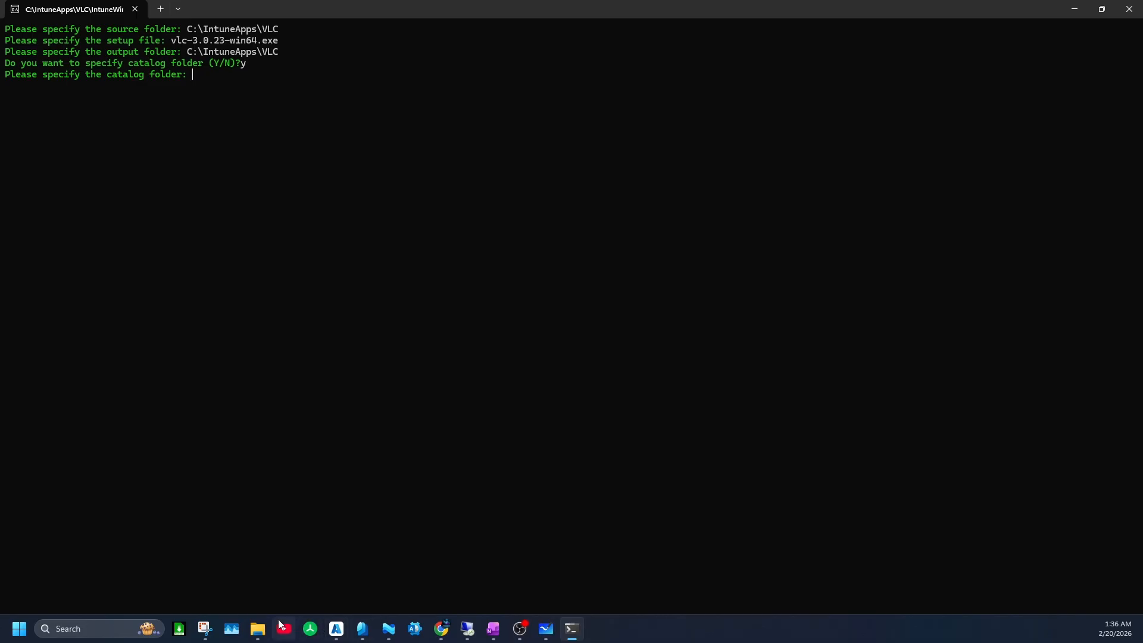
mouse_move(275, 612)
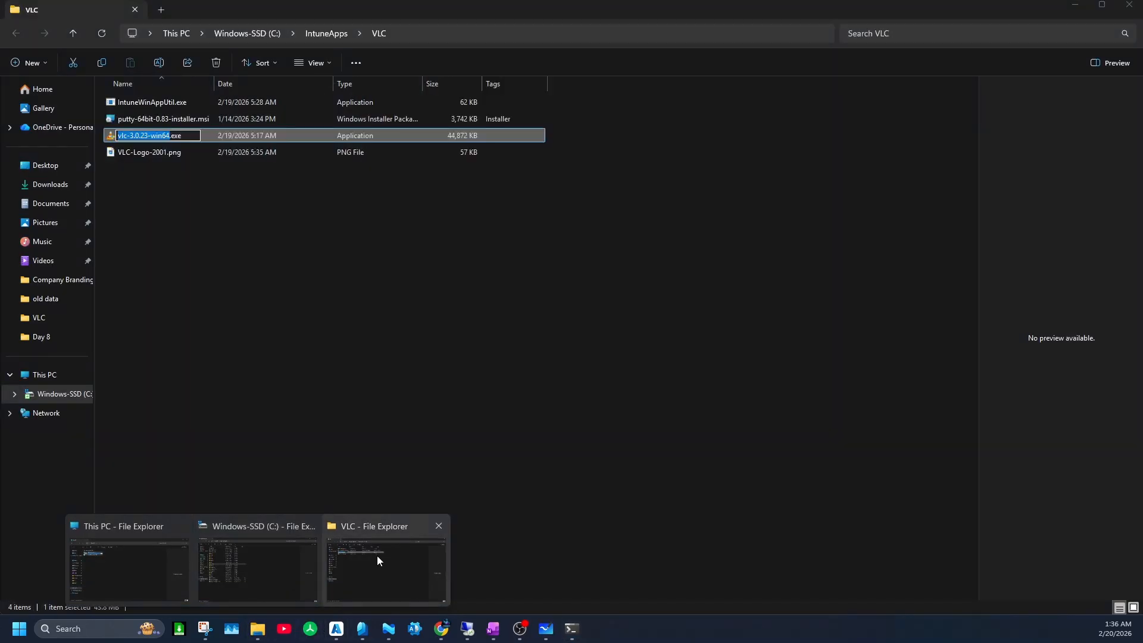
left_click(376, 555)
left_click(419, 35)
key("ctrl+c")
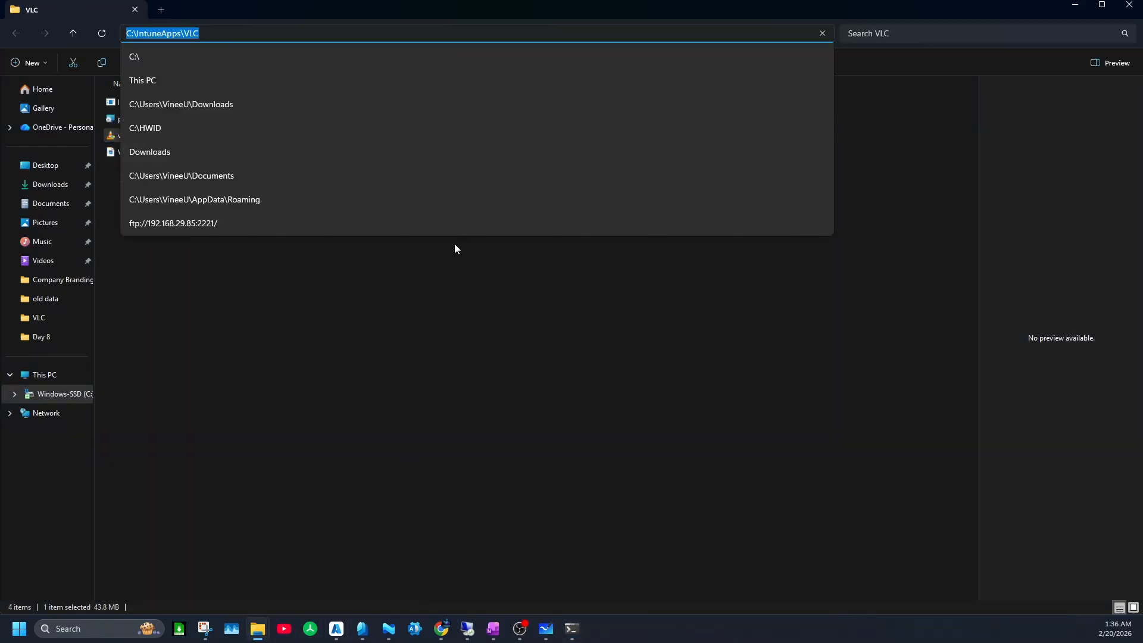
key("alt+Tab")
key("ctrl+v")
key("Return")
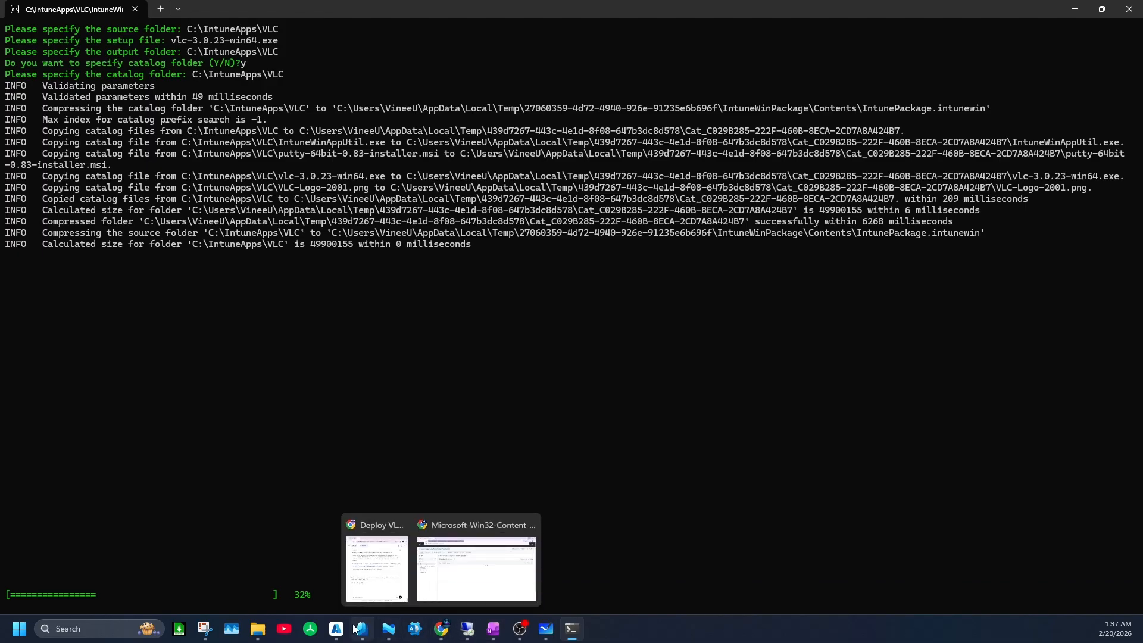
Switch to the VLC folder in File Explorer, refresh it, and select the packaged vlc-3.0.23-win64.intunewin file.
mouse_move(261, 627)
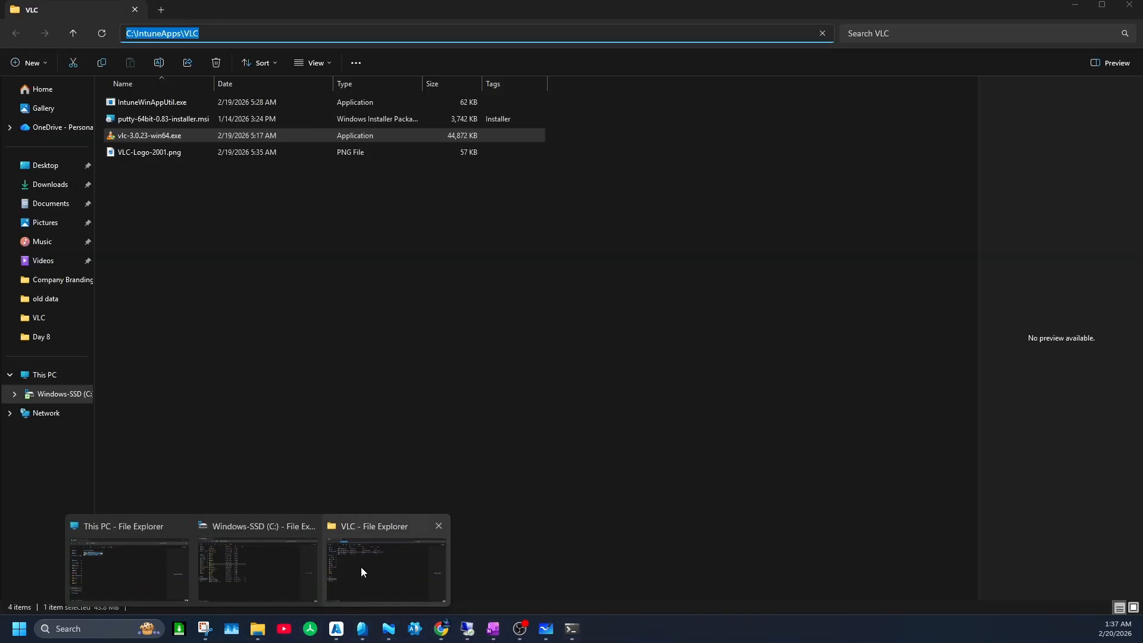
left_click(361, 567)
right_click(413, 244)
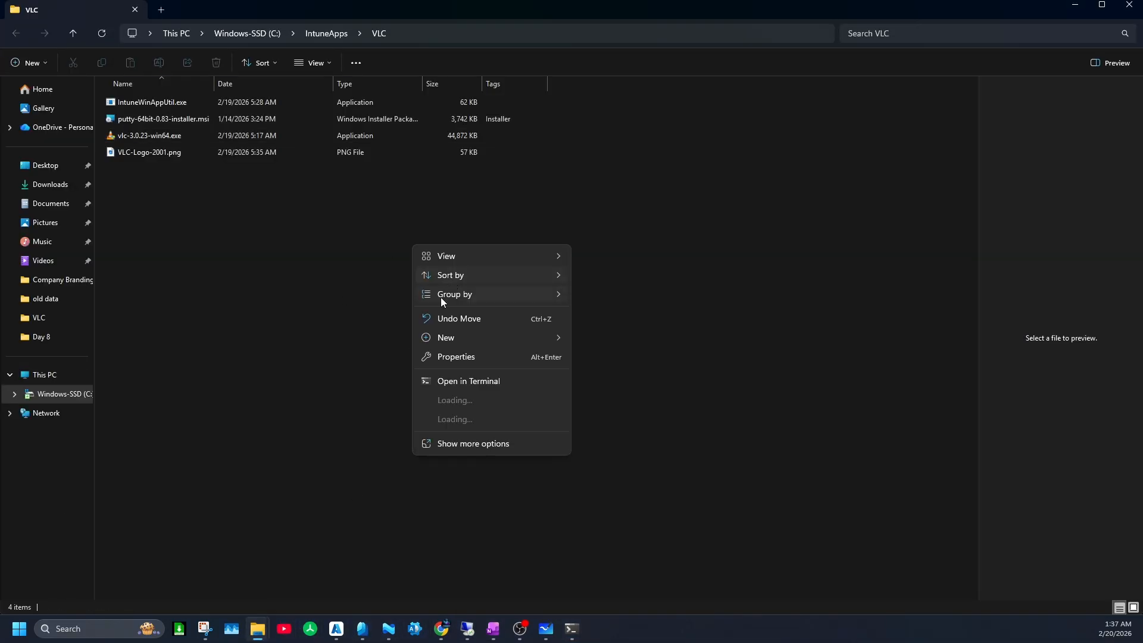
left_click(454, 442)
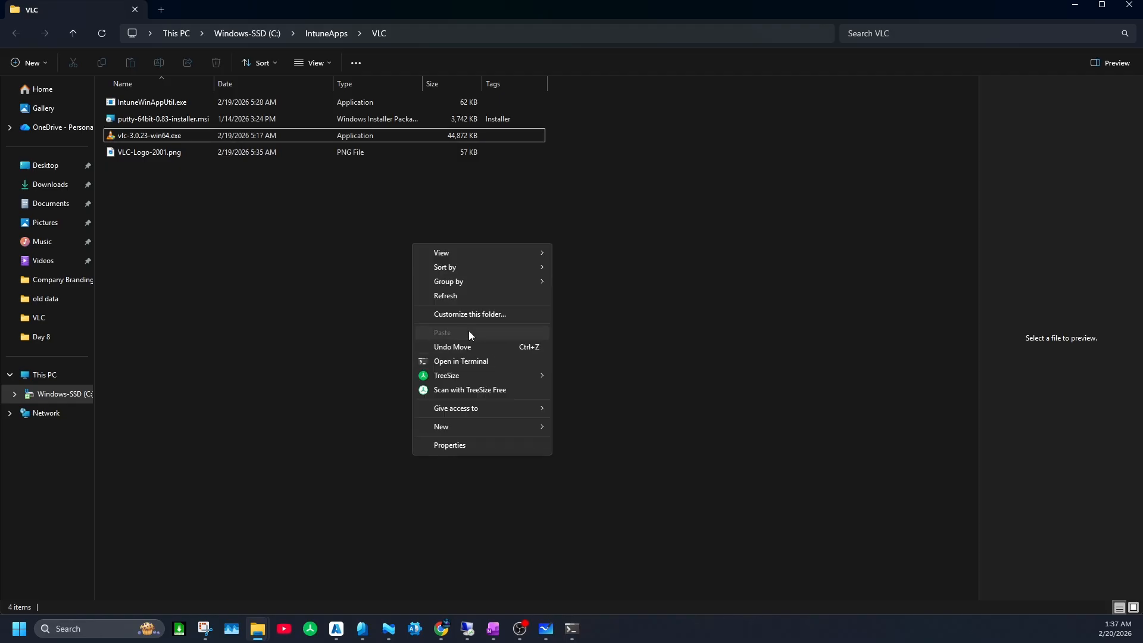
left_click(460, 294)
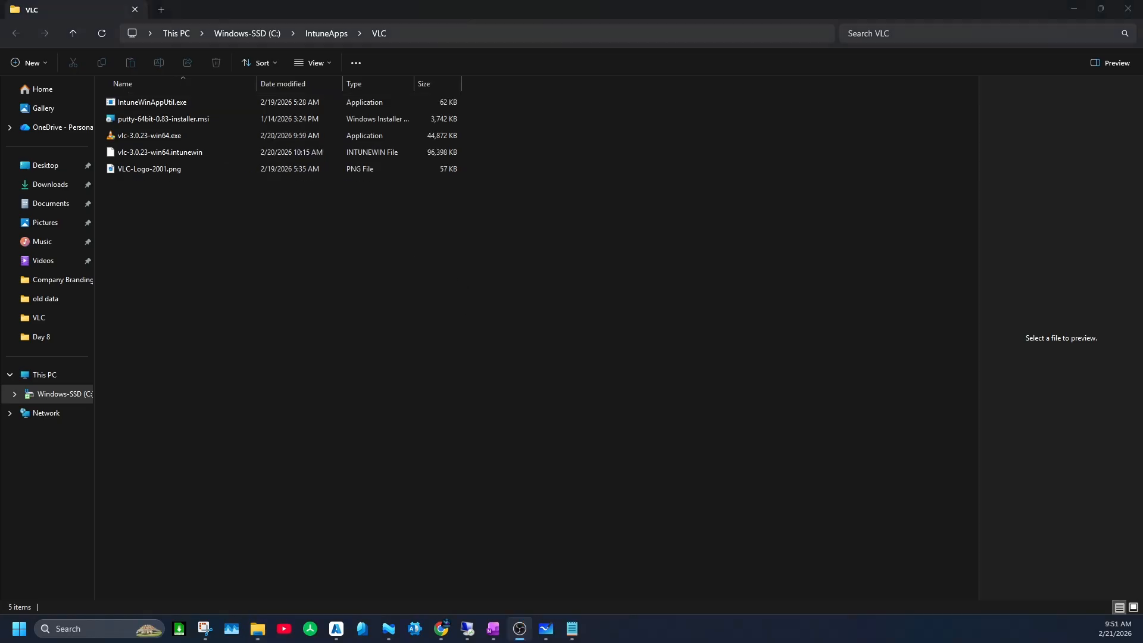
left_click(202, 105)
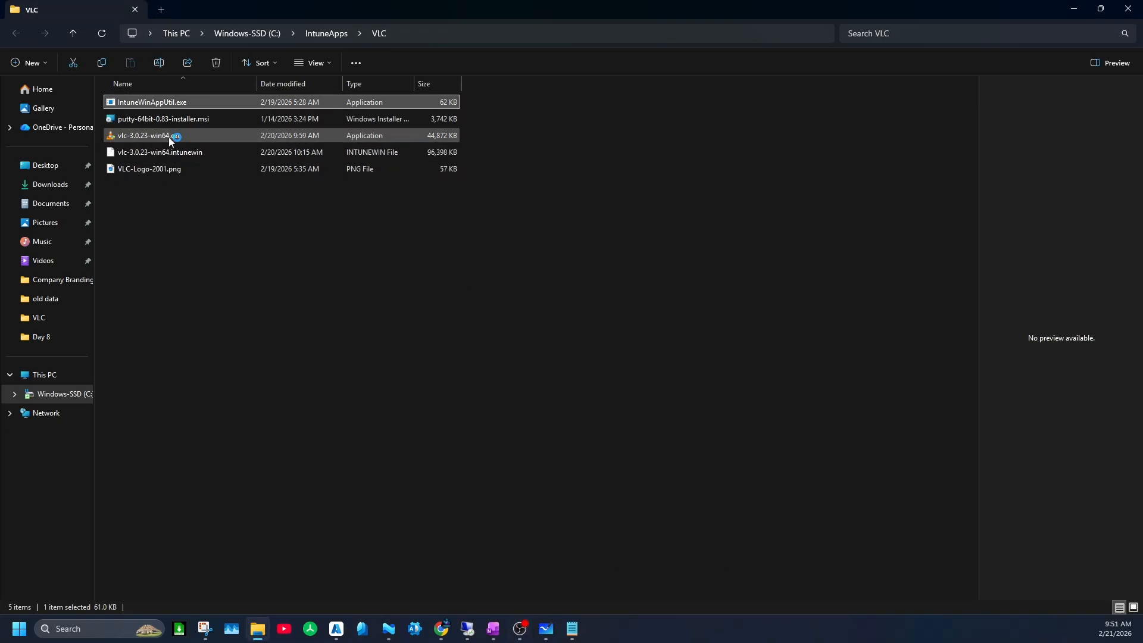
left_click(171, 121)
left_click(190, 152)
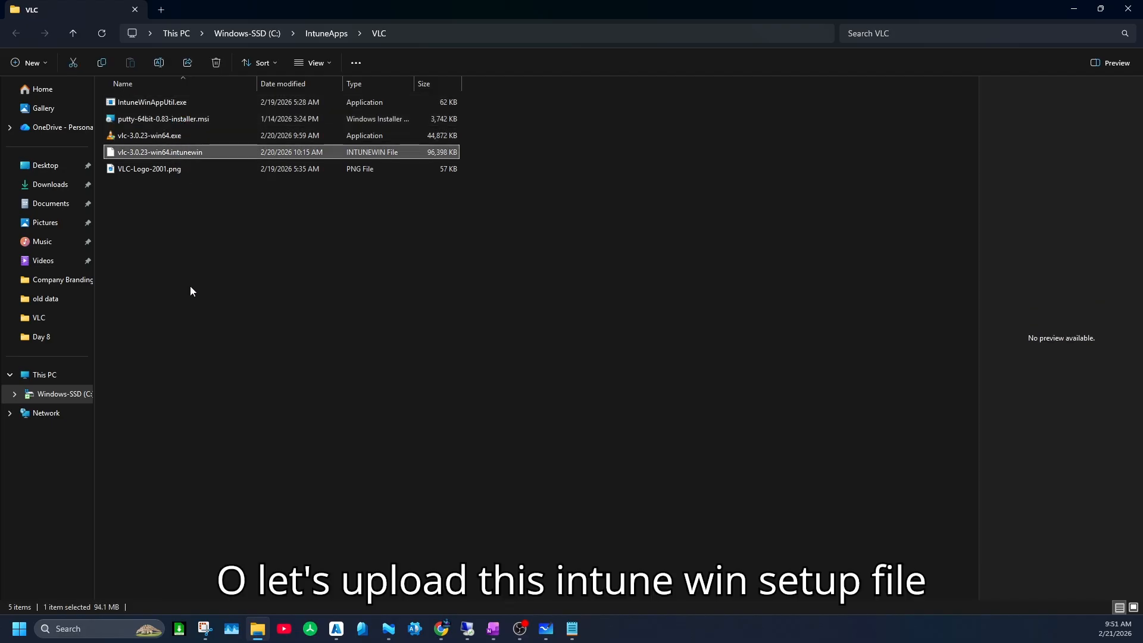
Switch to the Intune admin center and start creating a new app of type Windows app (Win32) from All Apps.
left_click(389, 629)
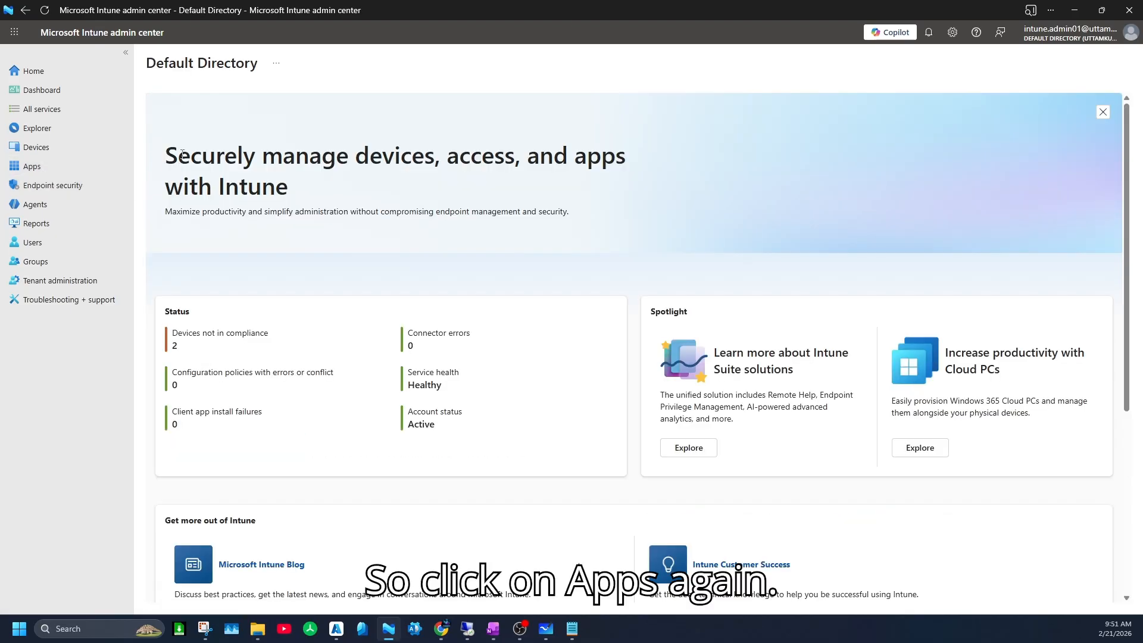
left_click(50, 168)
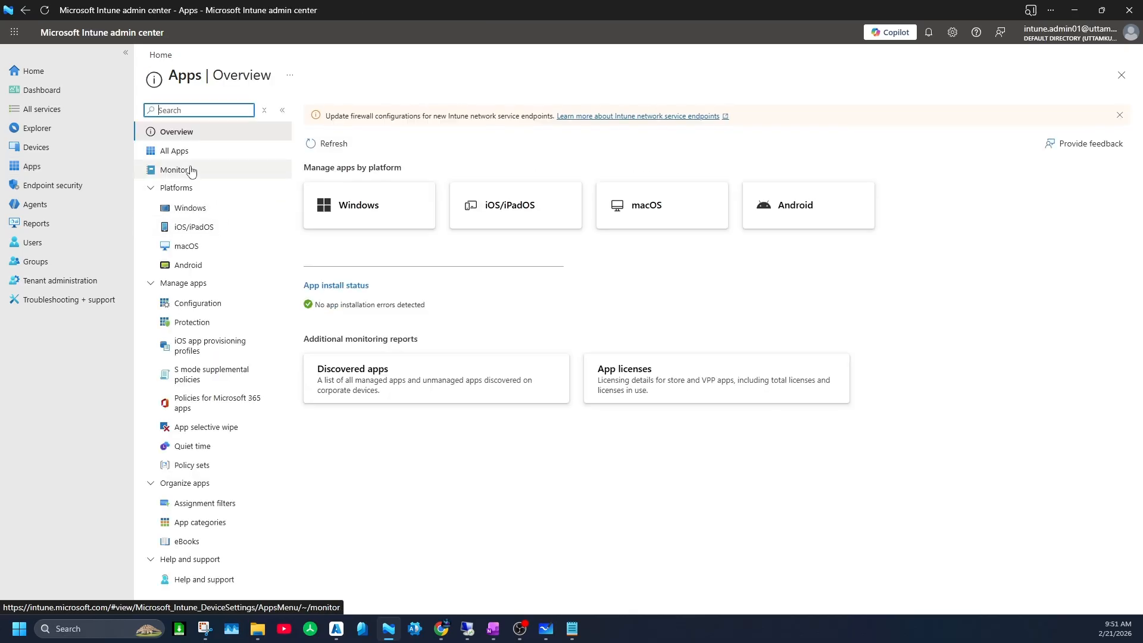
left_click(179, 151)
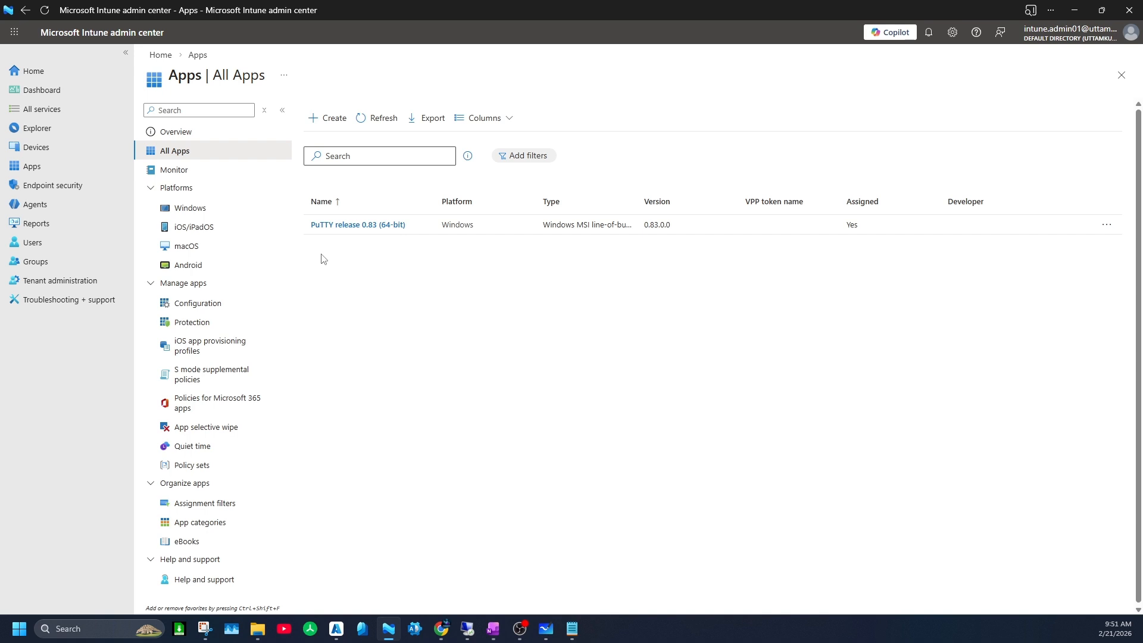
left_click(331, 119)
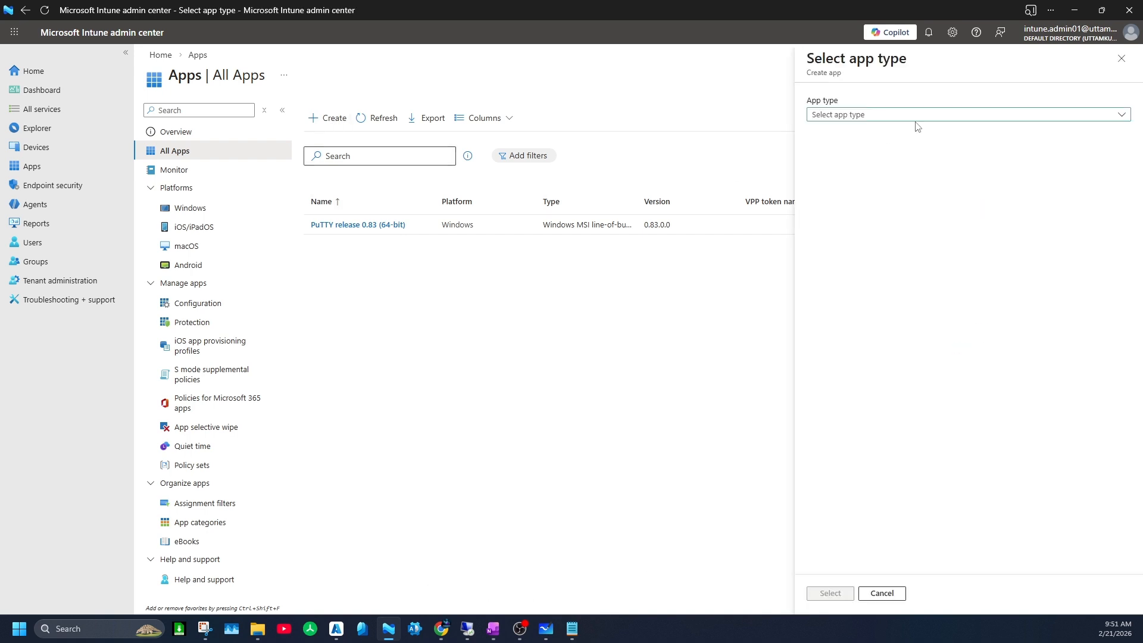
left_click(873, 119)
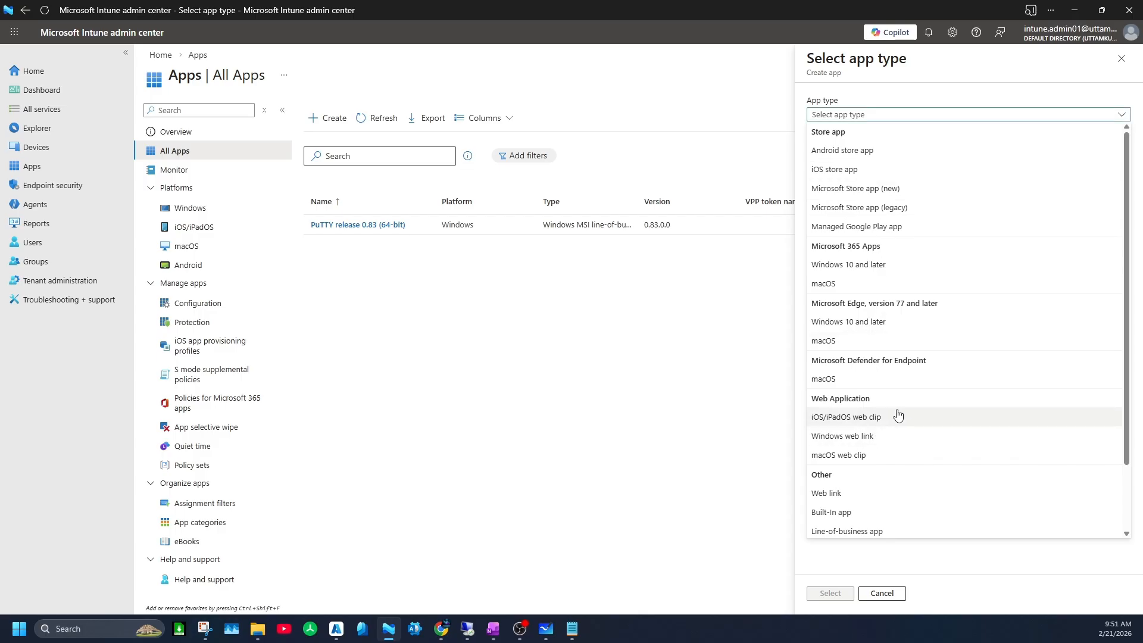
scroll(900, 414, "down", 1)
scroll(900, 415, "down", 1)
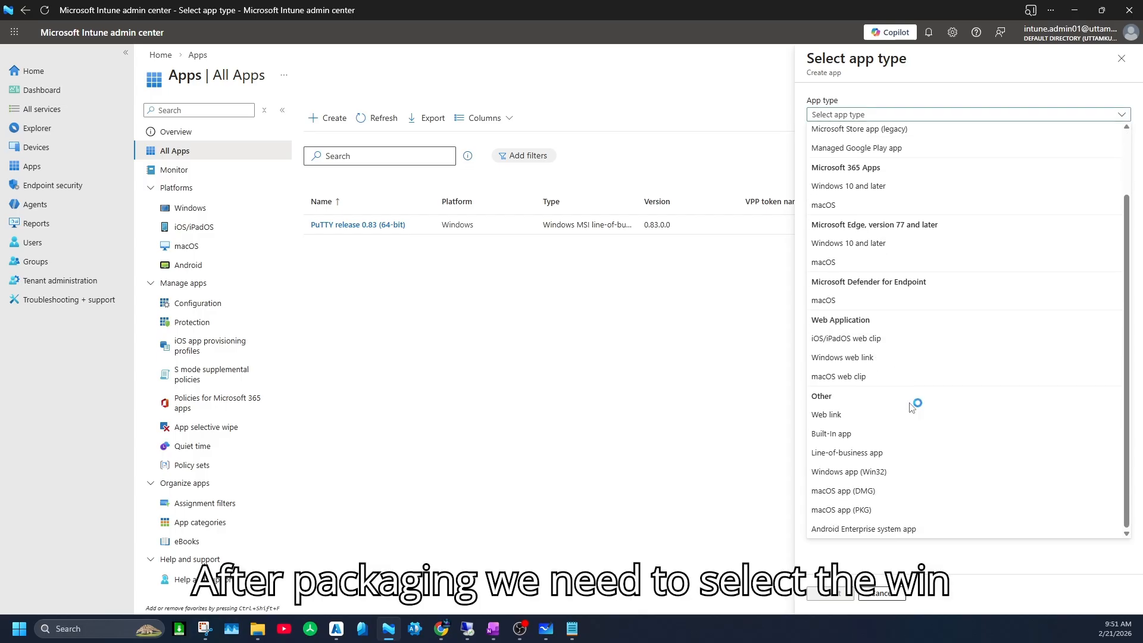
left_click(856, 473)
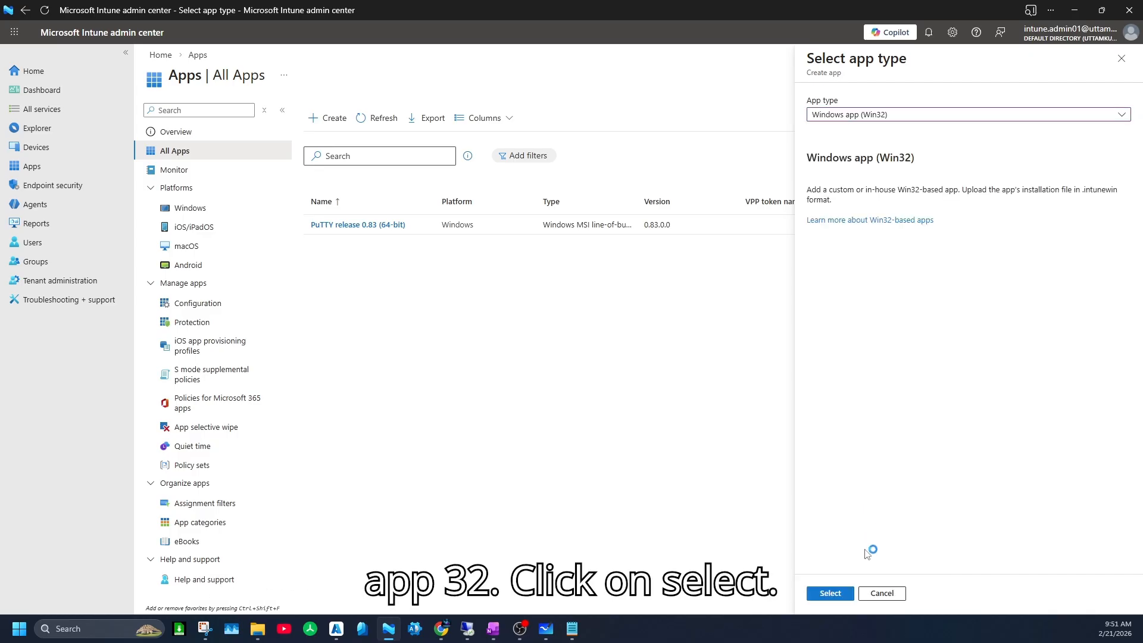
left_click(830, 593)
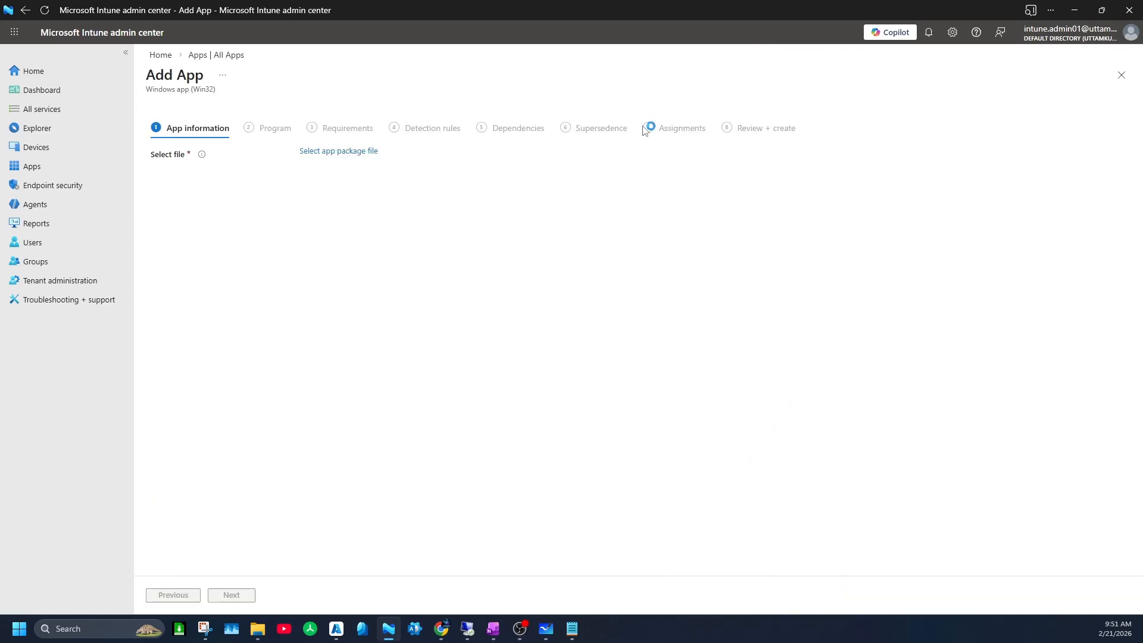
Choose vlc-3.0.23-win64.intunewin from C:\IntuneApps\VLC as the app package file and confirm it.
left_click(324, 153)
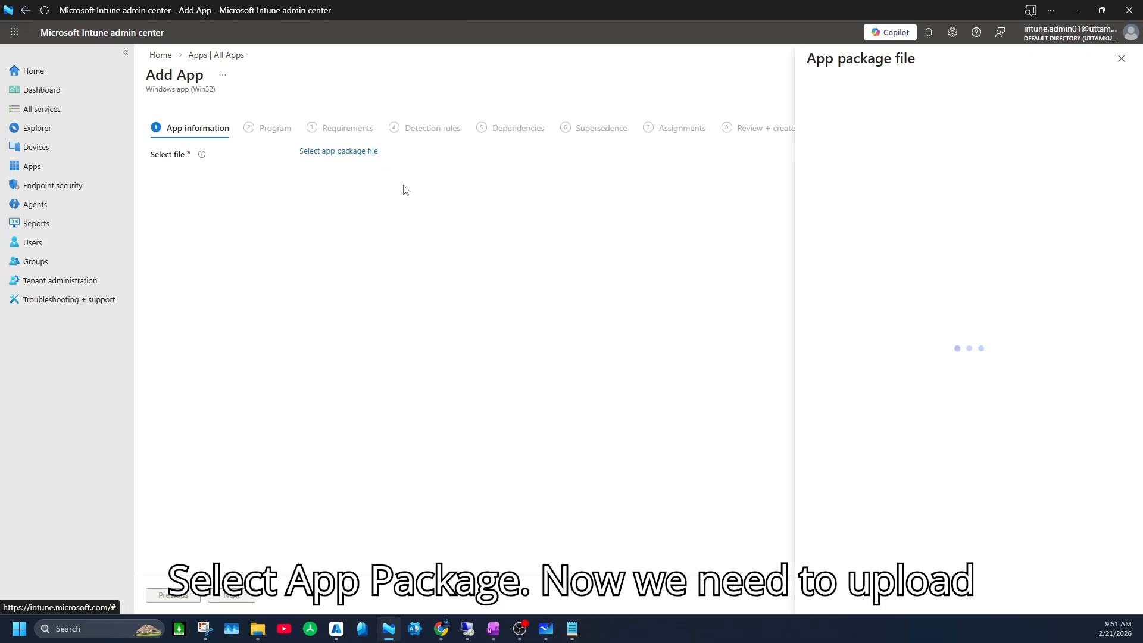
left_click(1124, 108)
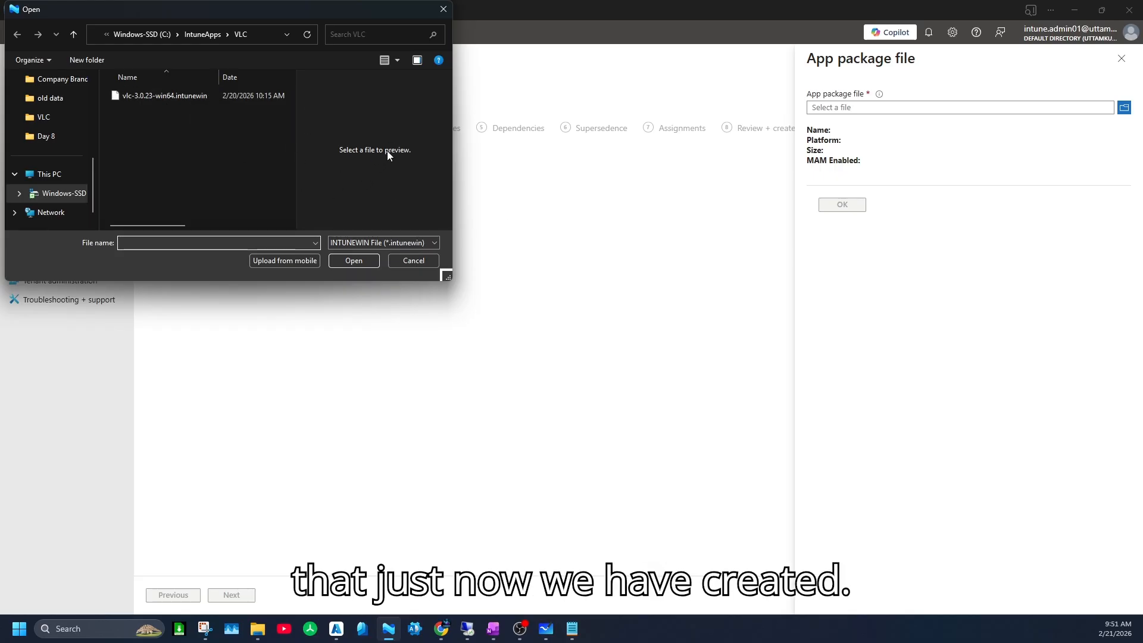
left_click(395, 62)
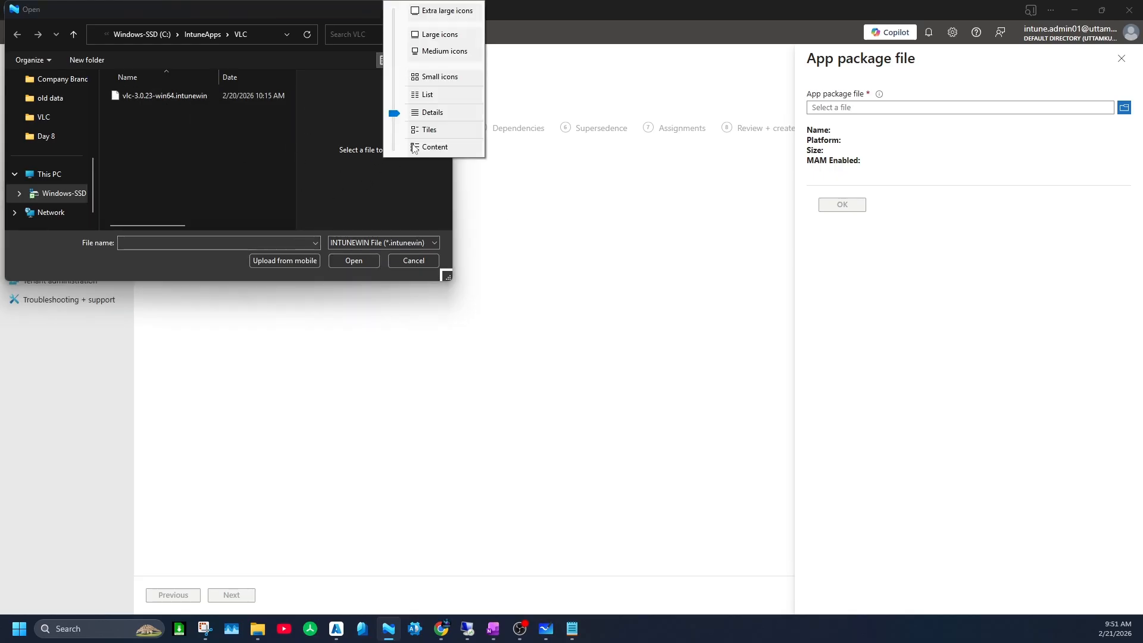
left_click(428, 95)
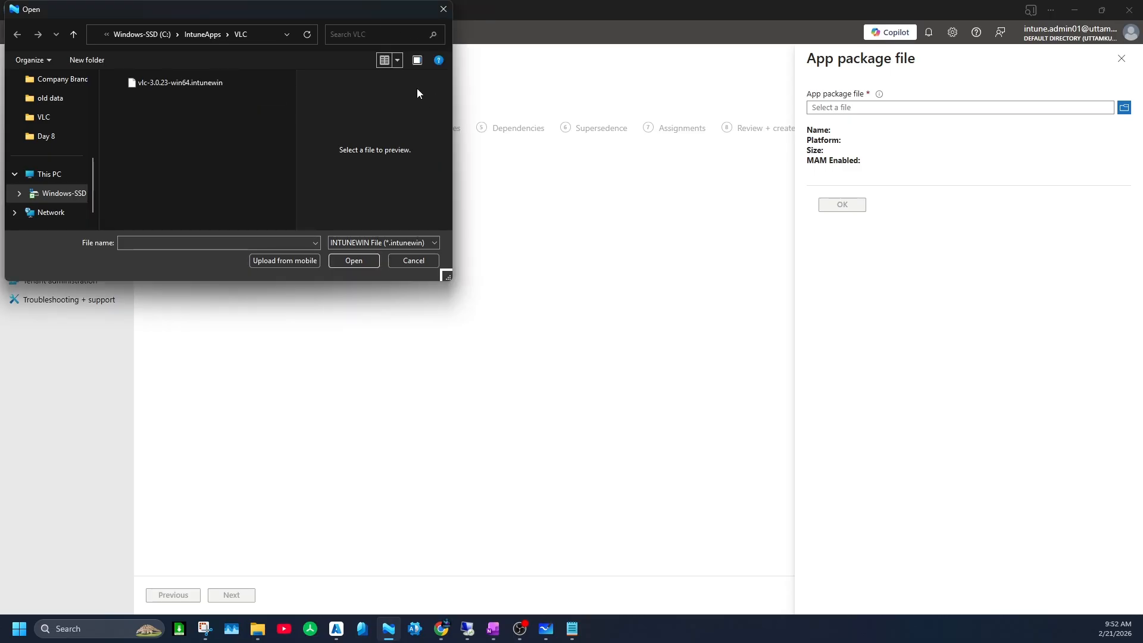
left_click(397, 61)
left_click(433, 244)
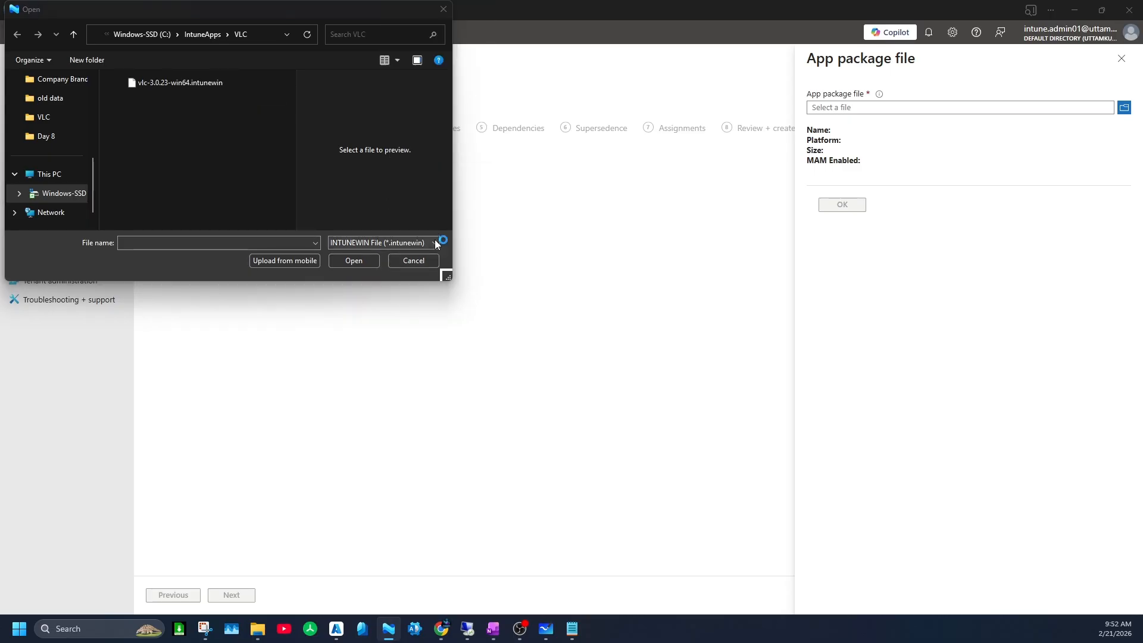
left_click(435, 243)
left_click(393, 266)
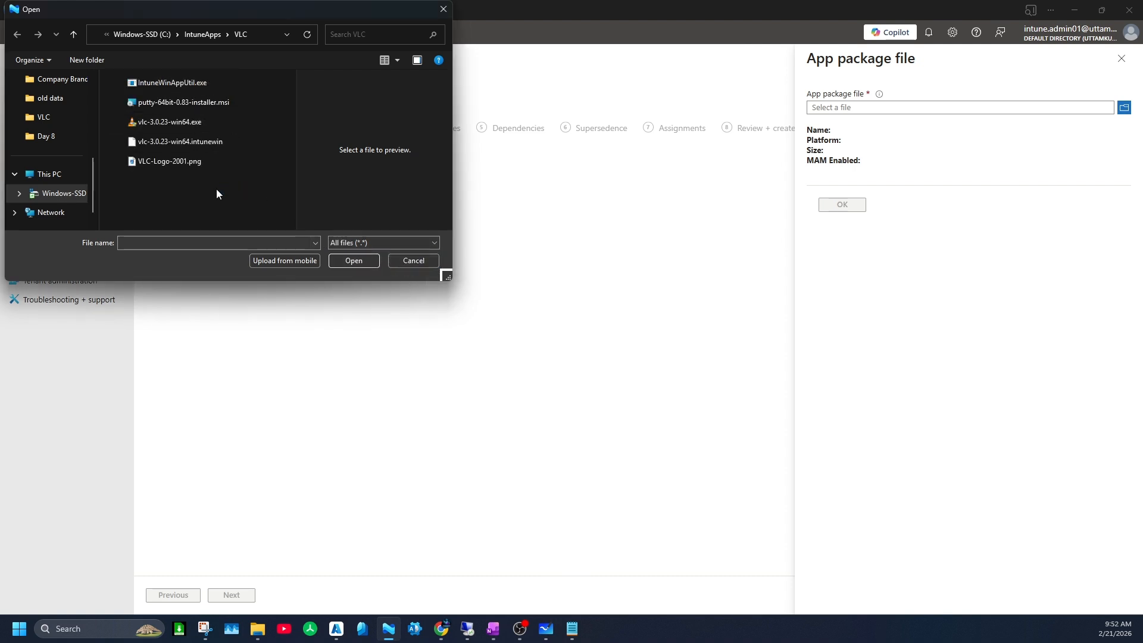
left_click(224, 143)
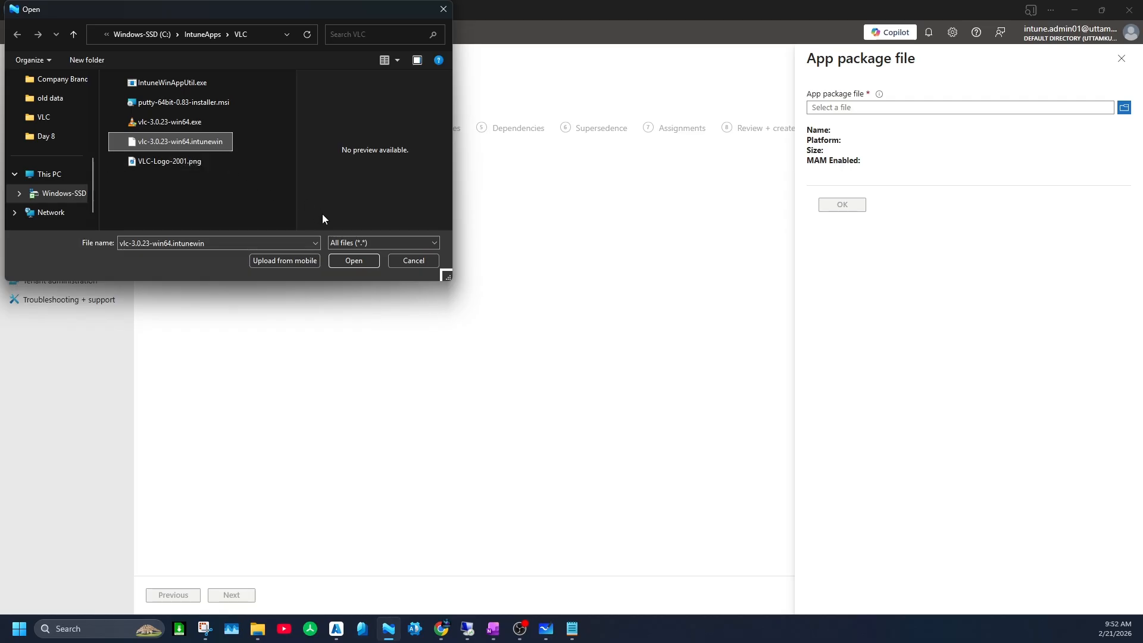
left_click(353, 261)
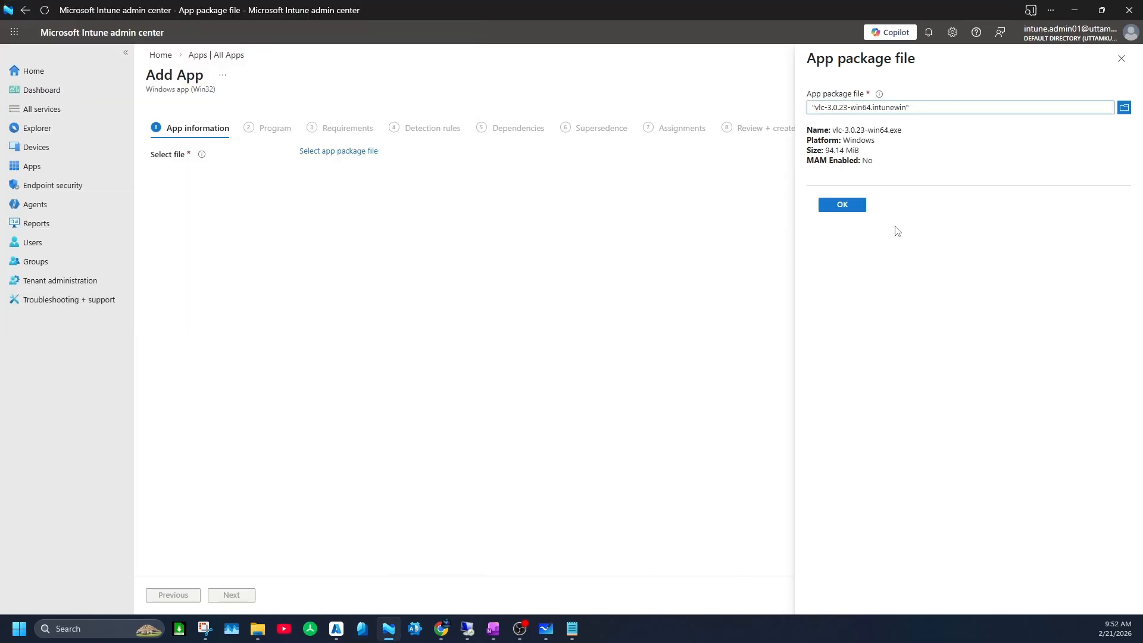
left_click(850, 206)
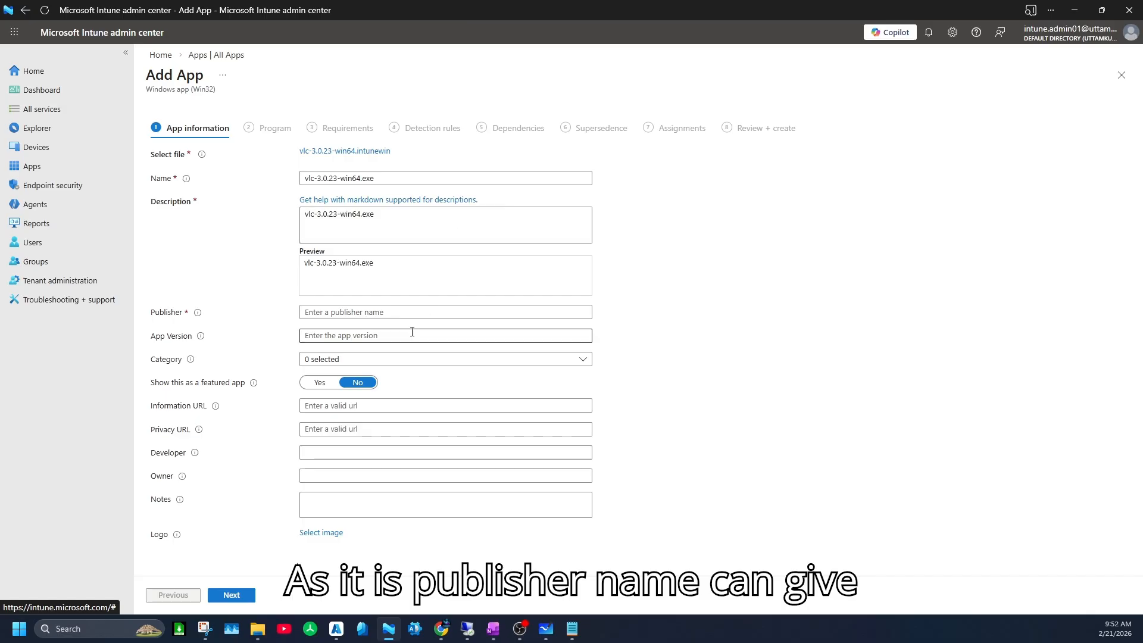
Set the app's publisher to VideoLAN and its category to Productivity, leaving the app version empty.
left_click(381, 310)
left_click(365, 354)
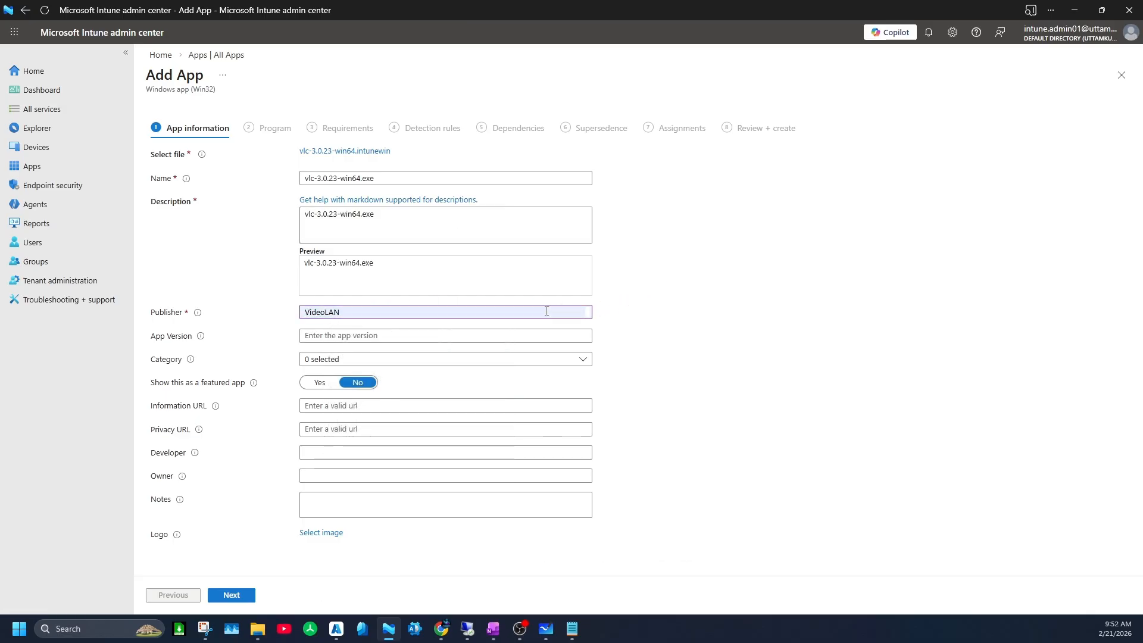
left_click(360, 341)
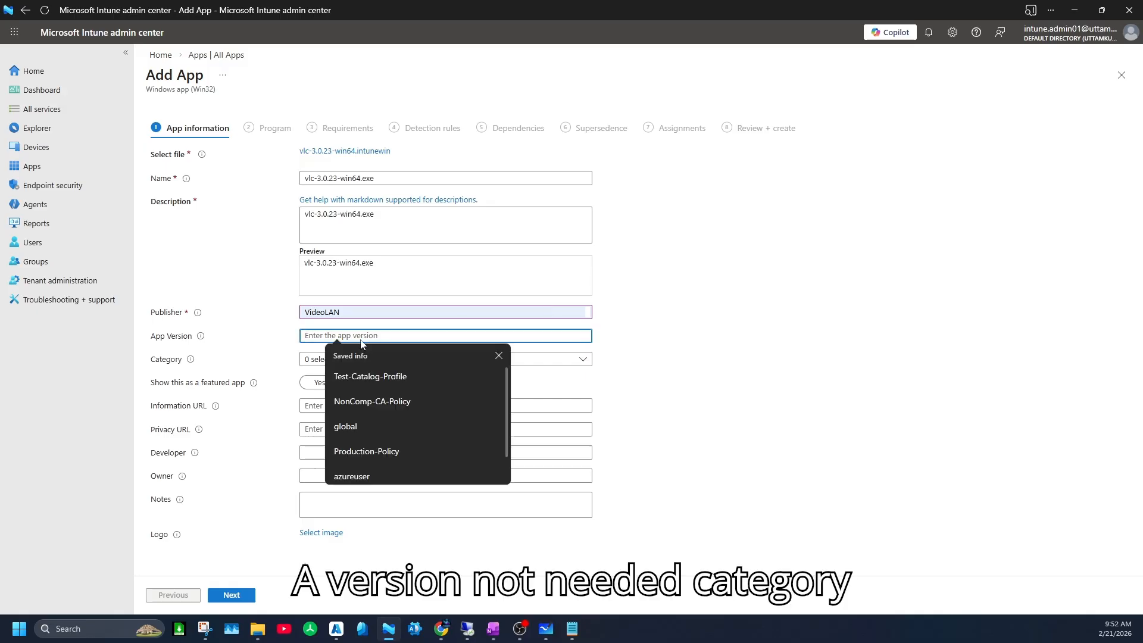
left_click(685, 324)
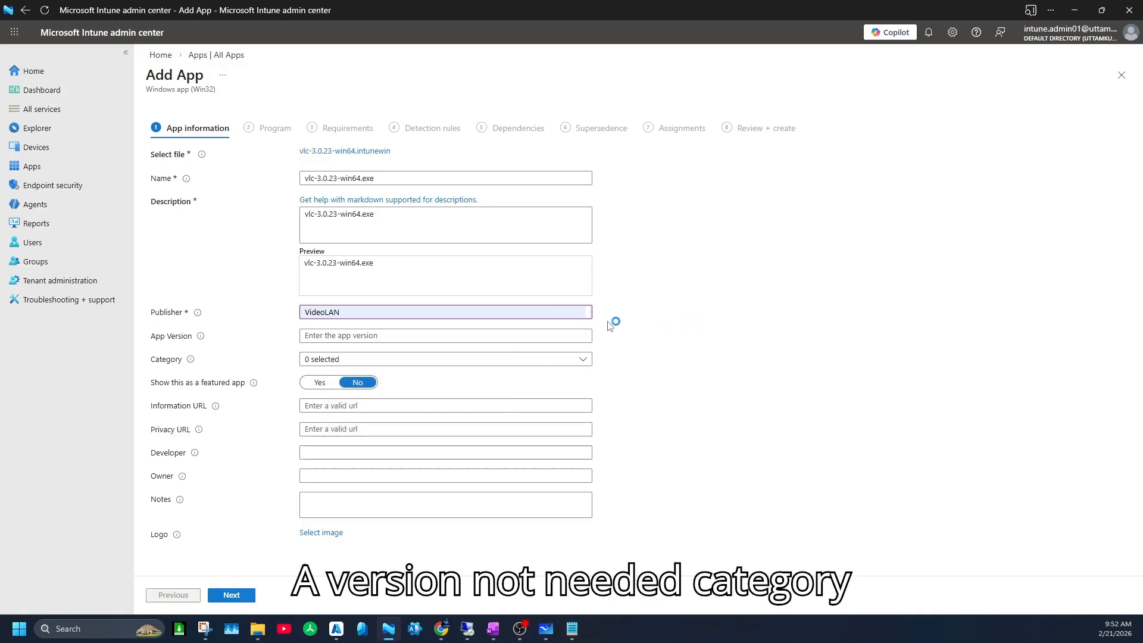
left_click(386, 364)
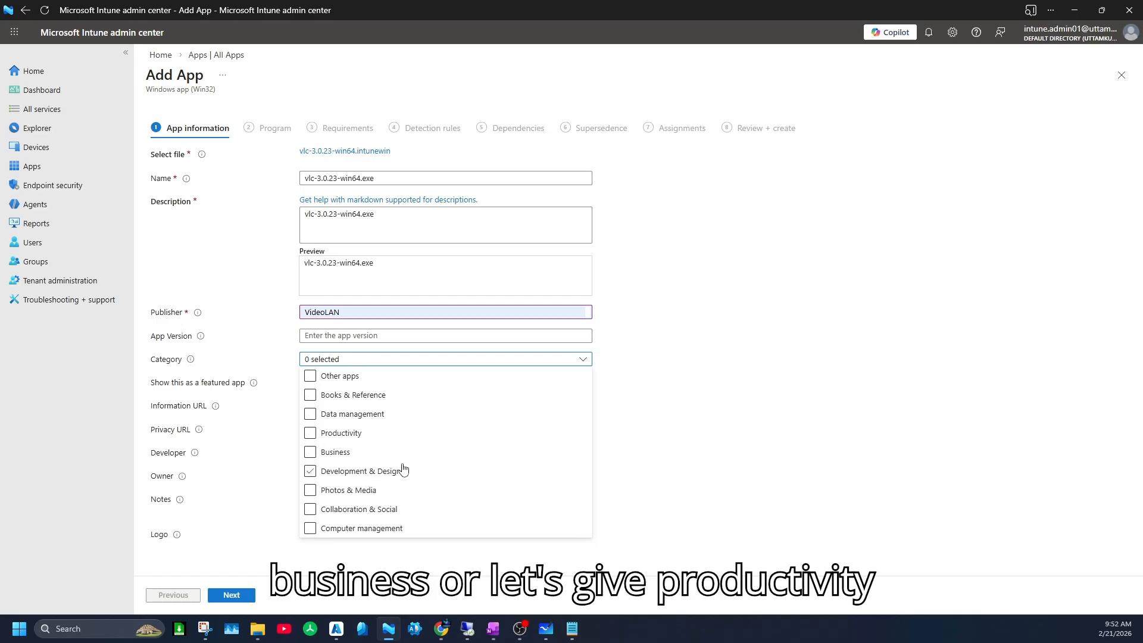
left_click(310, 435)
left_click(701, 401)
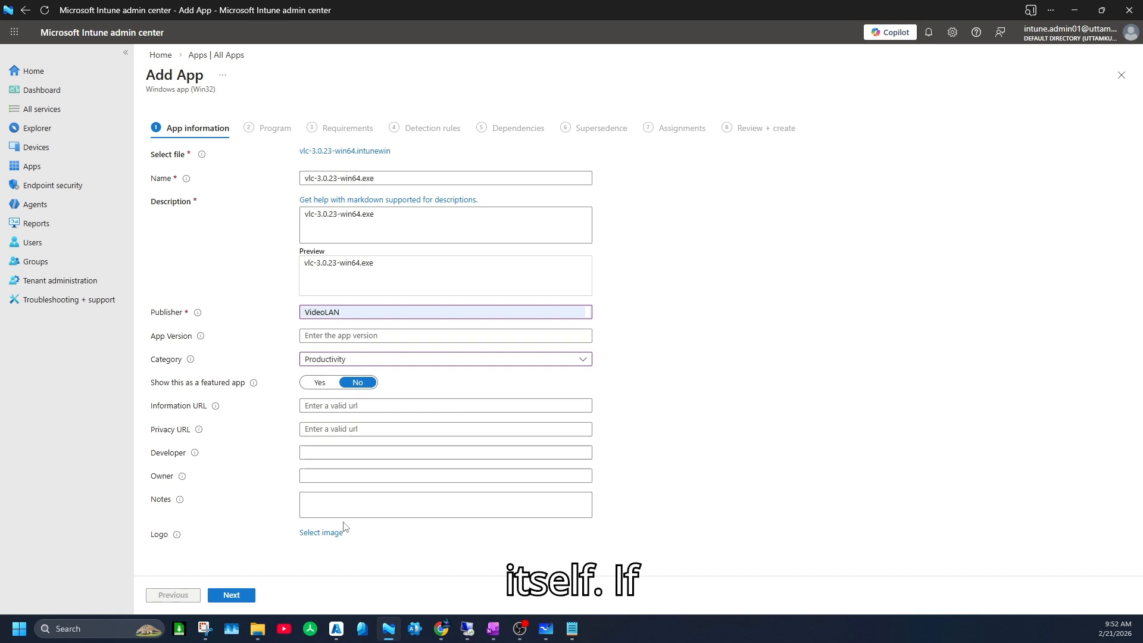
Upload VLC-Logo-2001.png from the VLC folder as the app's logo and continue to the Program settings.
left_click(326, 533)
left_click(1124, 112)
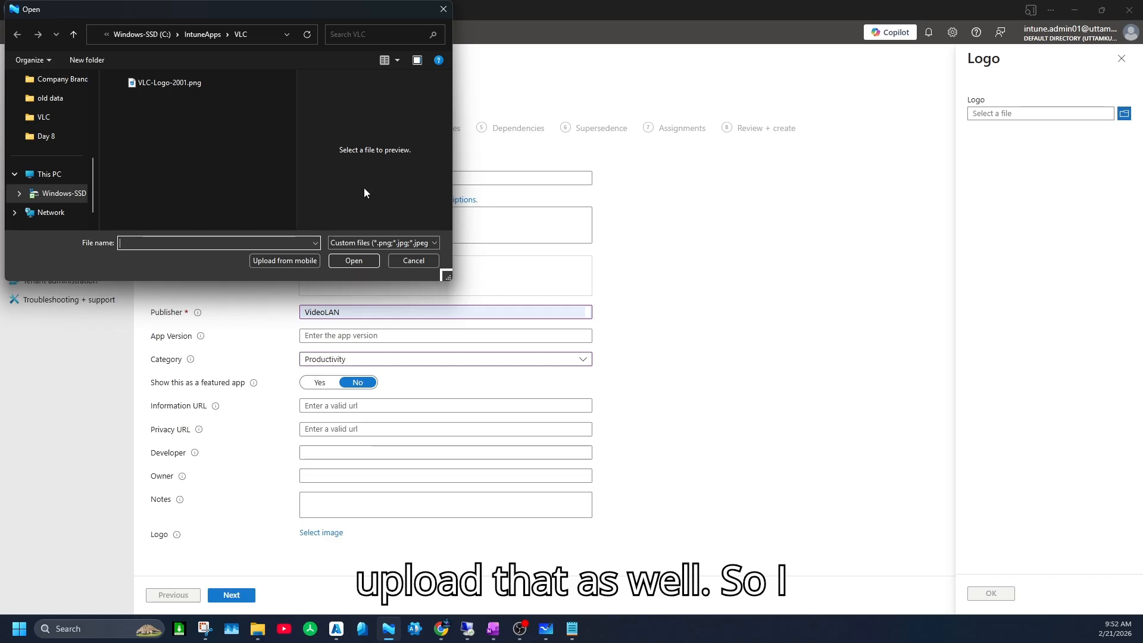
left_click(162, 83)
left_click(366, 262)
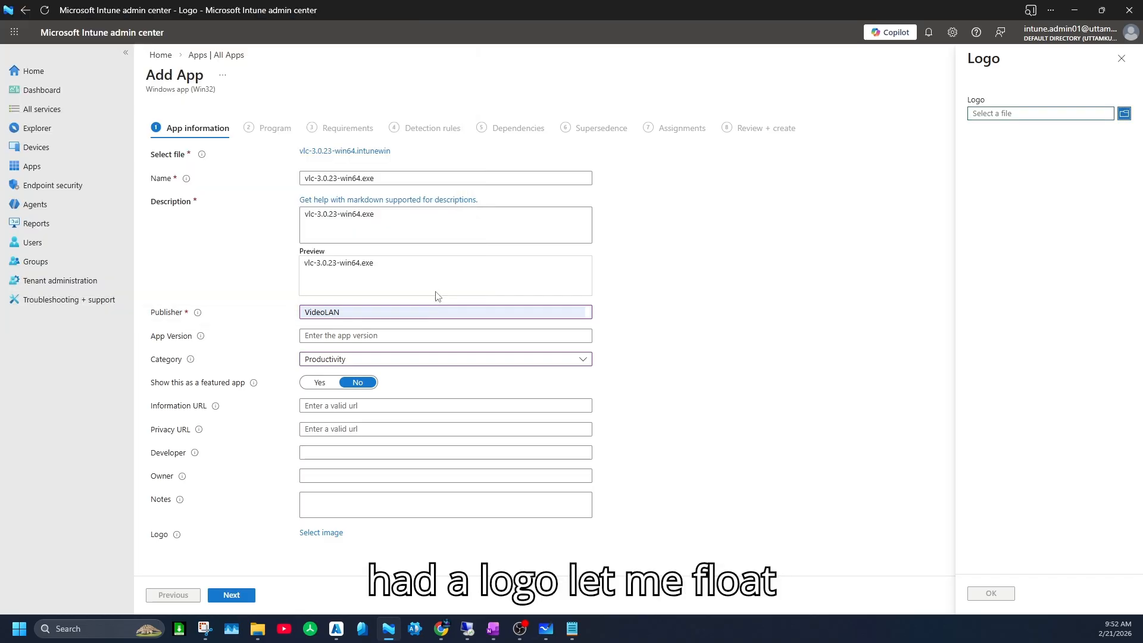
left_click(237, 596)
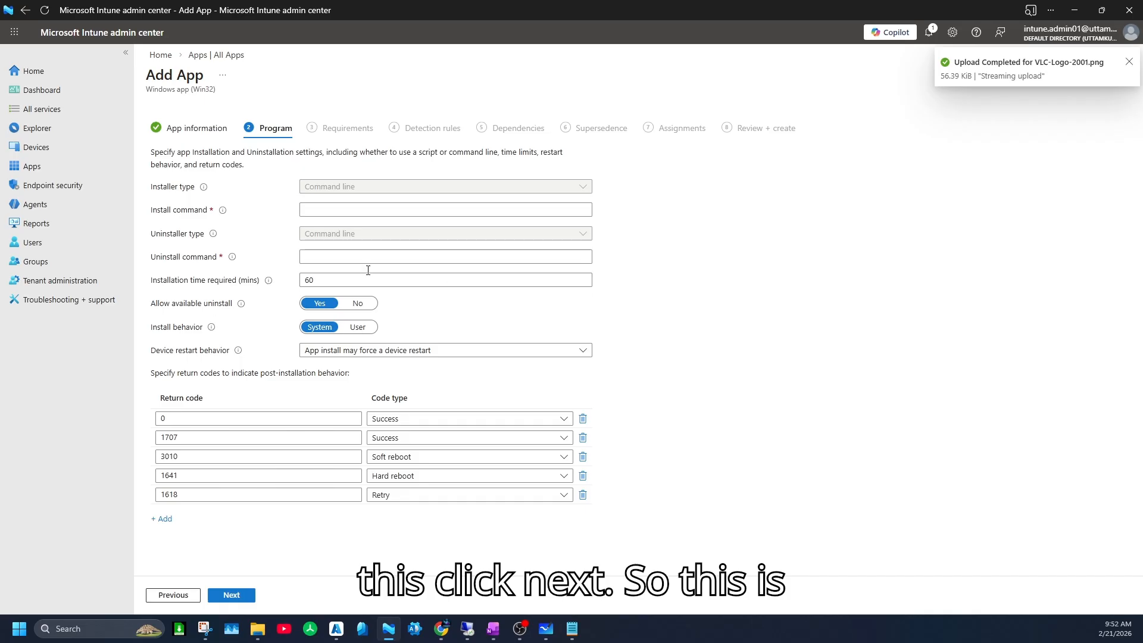
Set the install command to vlc-3.0.23-win64.exe /S, the uninstall command to "C:\Program Files\VideoLAN\VLC\uninstall.exe" /S, and the required installation time to 10 minutes.
left_click(313, 209)
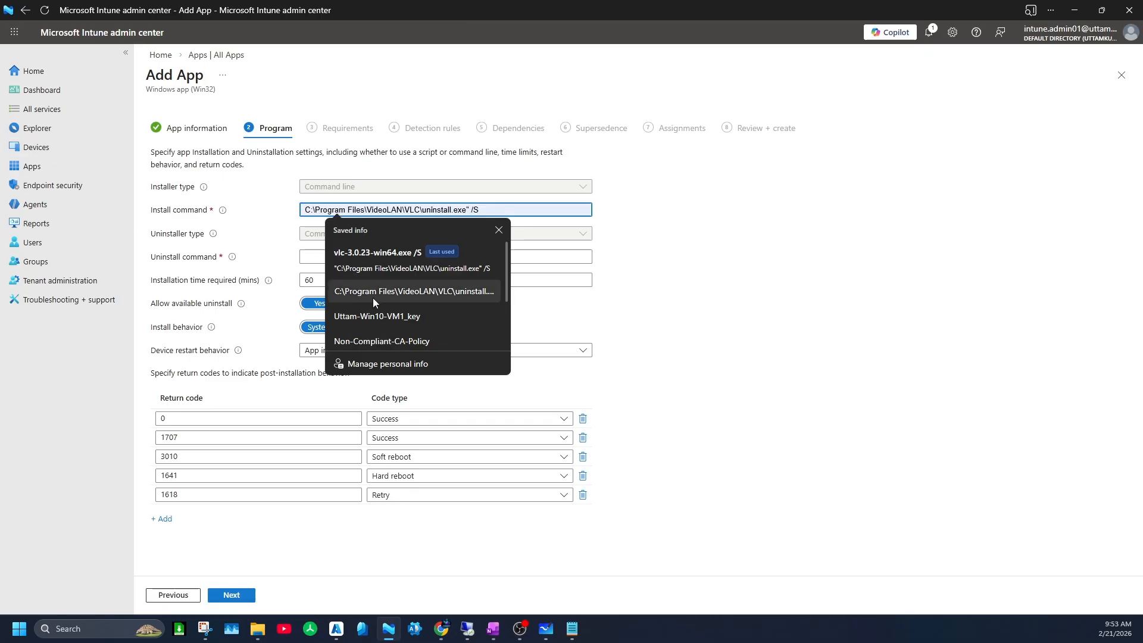
left_click(367, 255)
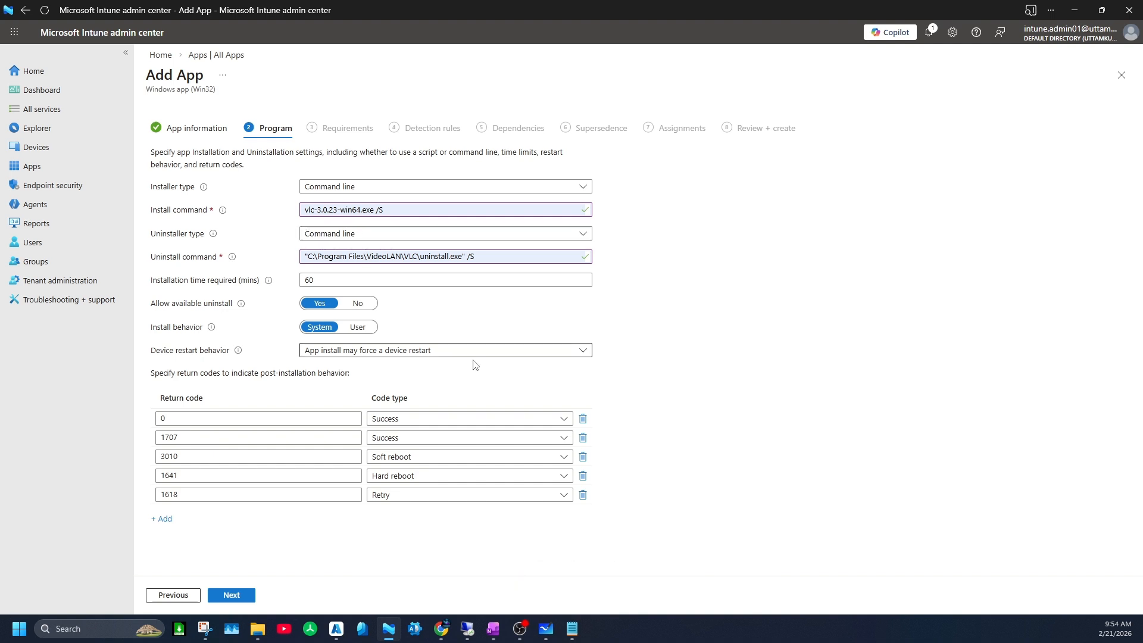
left_click(332, 280)
left_click_drag(320, 281, 294, 286)
type("10")
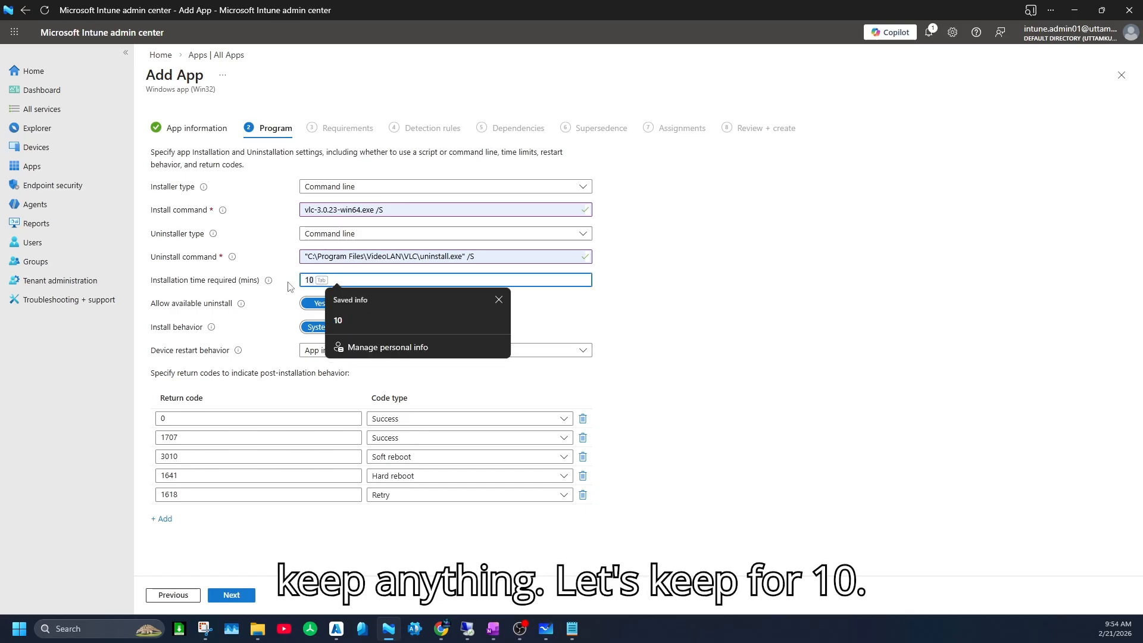
left_click(855, 243)
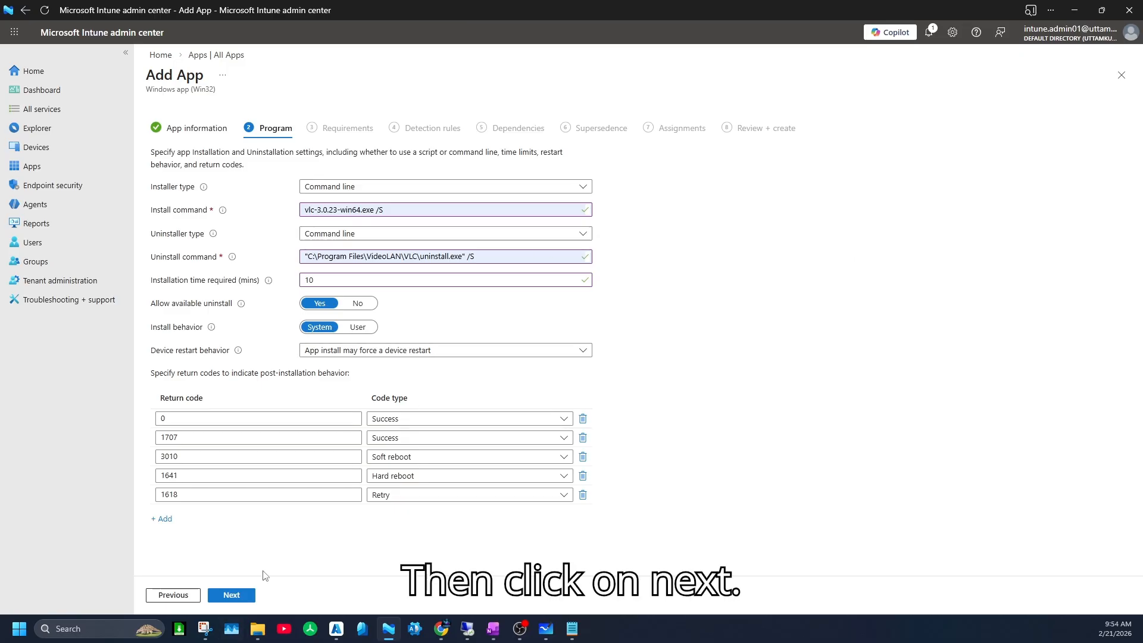
Continue to the Requirements settings and open the minimum operating system choices.
left_click(247, 598)
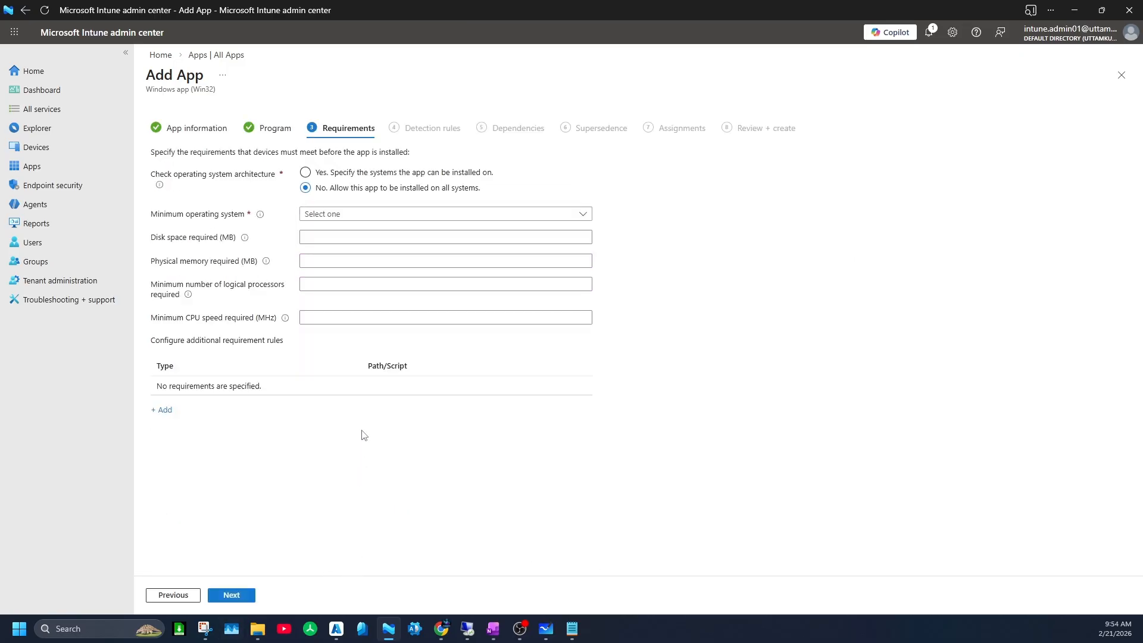
left_click(339, 215)
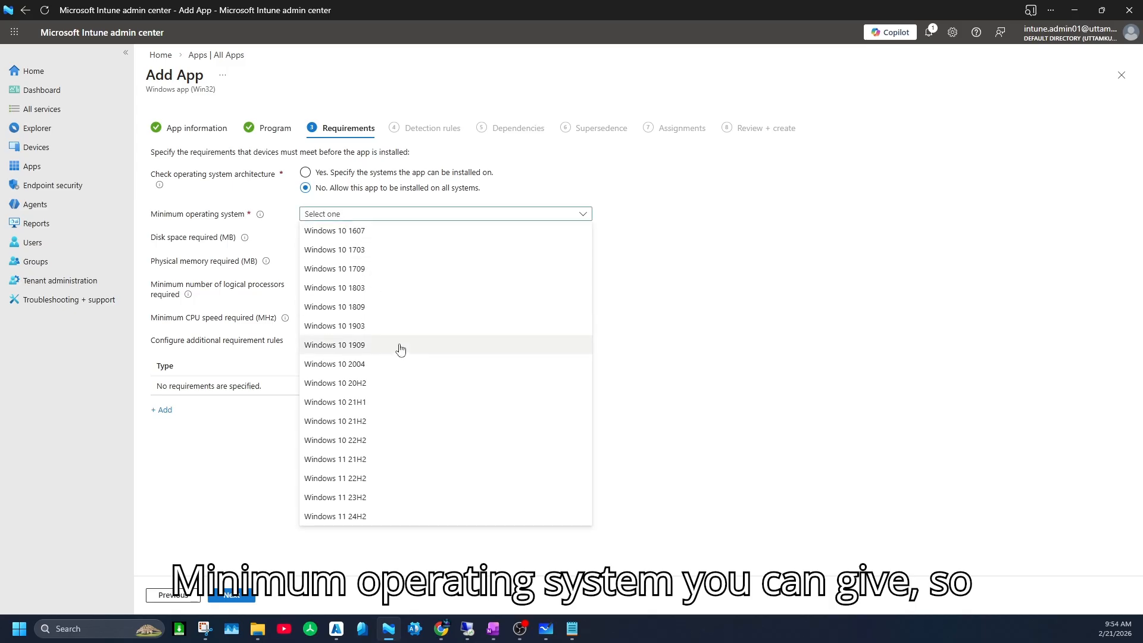
Switch to the 20.197.24.203 Remote Desktop session, sign in with the account password, and minimize the session.
mouse_move(467, 630)
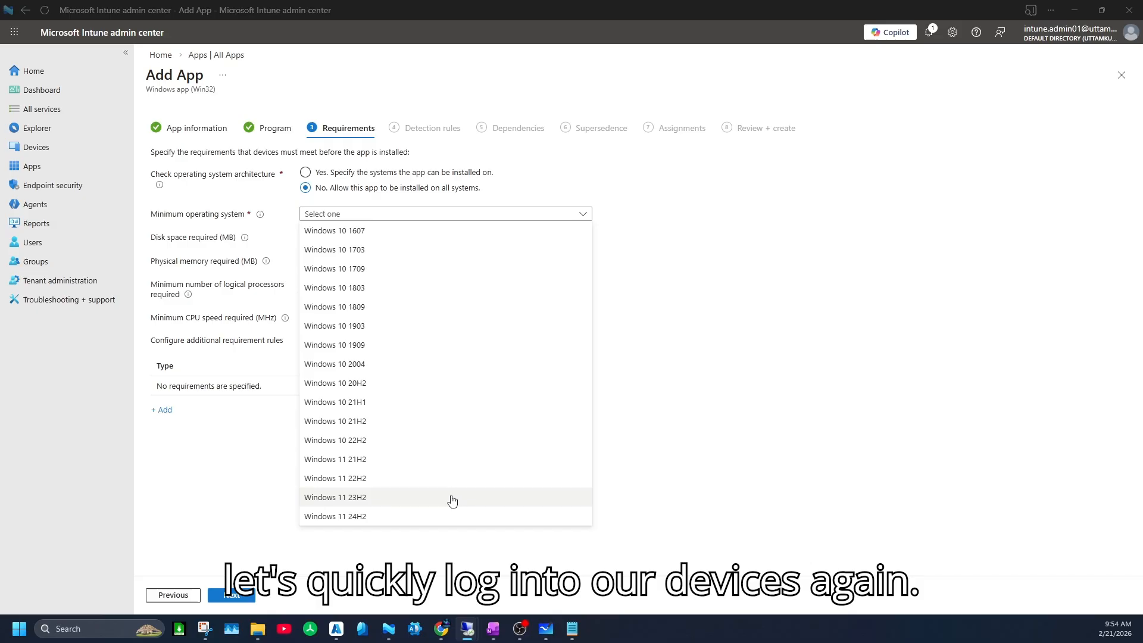
left_click_drag(0, 96, 643, 95)
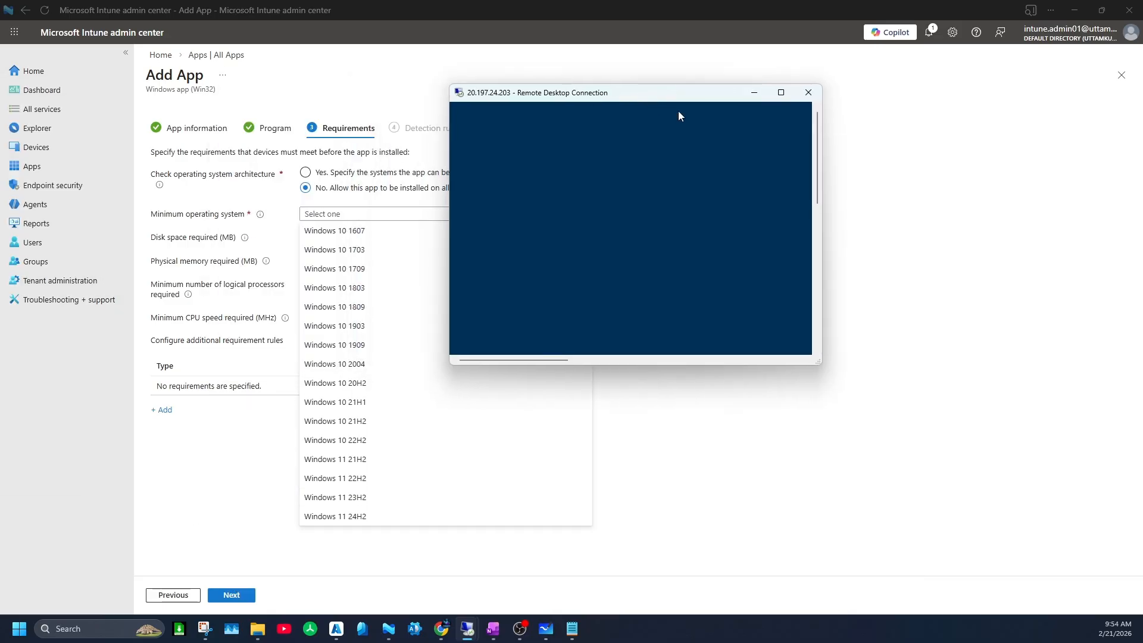
left_click(783, 93)
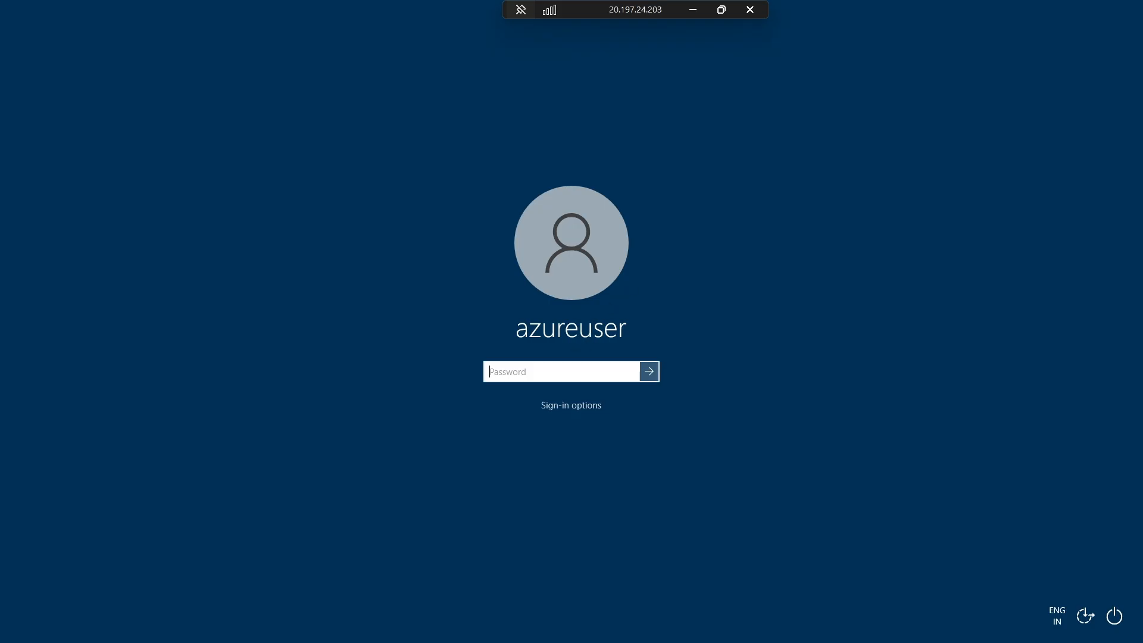
type("•••••••••••••••••")
key("Return")
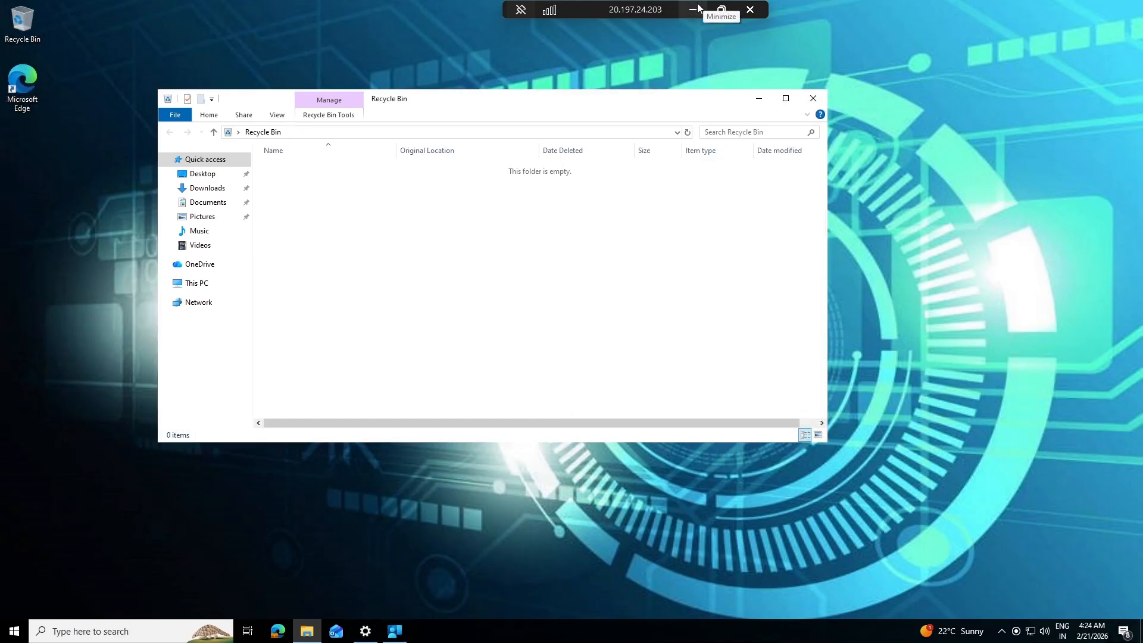
left_click(694, 9)
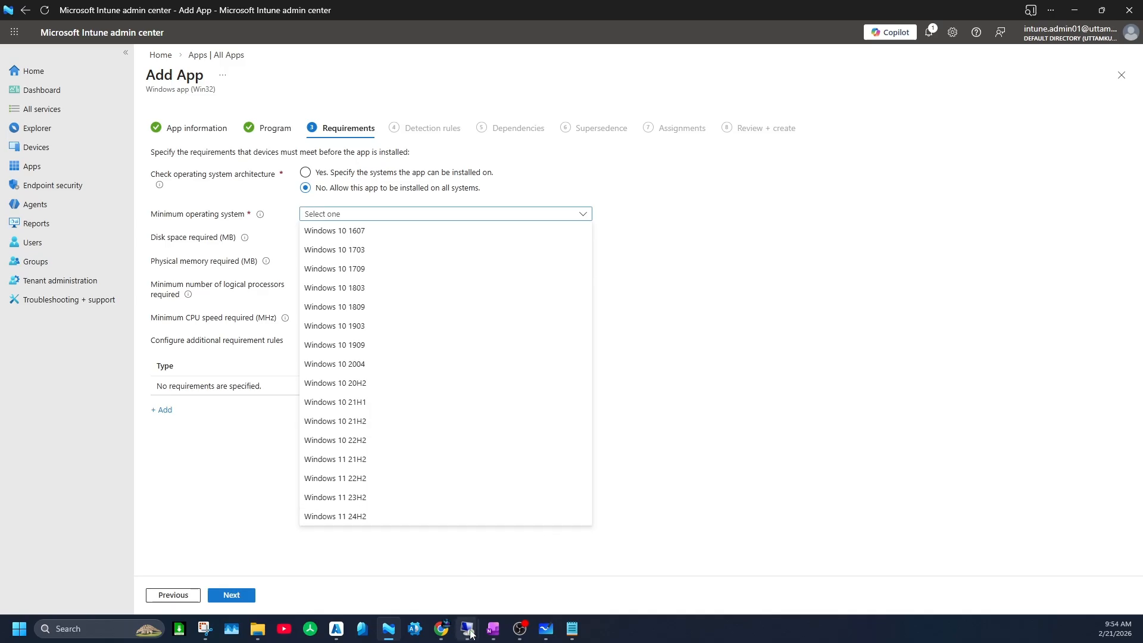
mouse_move(472, 629)
left_click(551, 573)
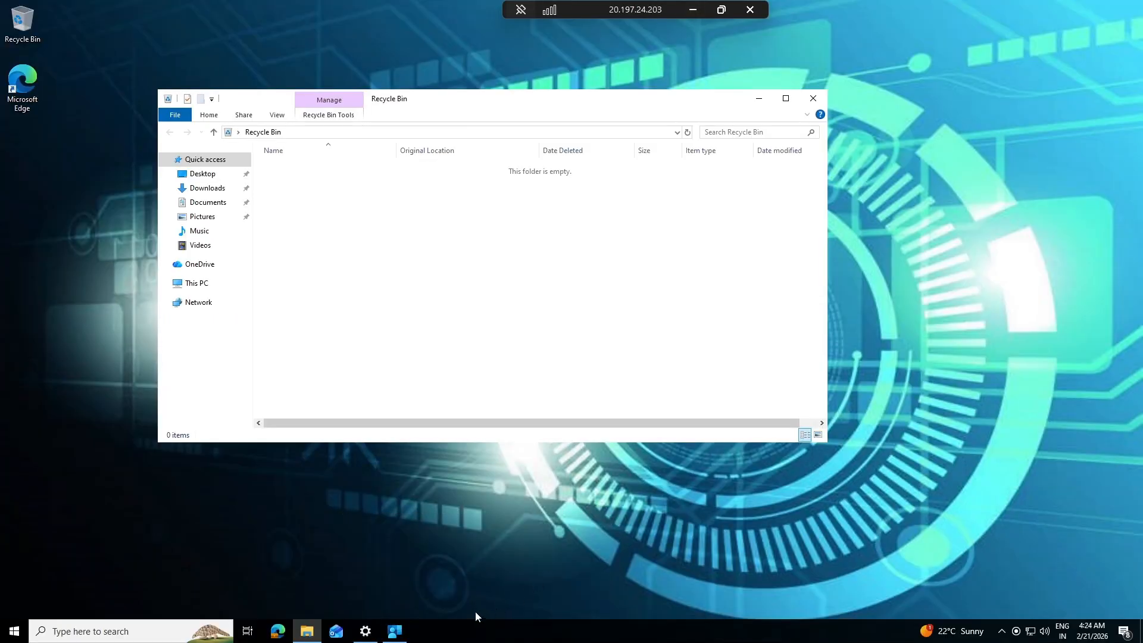
left_click(700, 11)
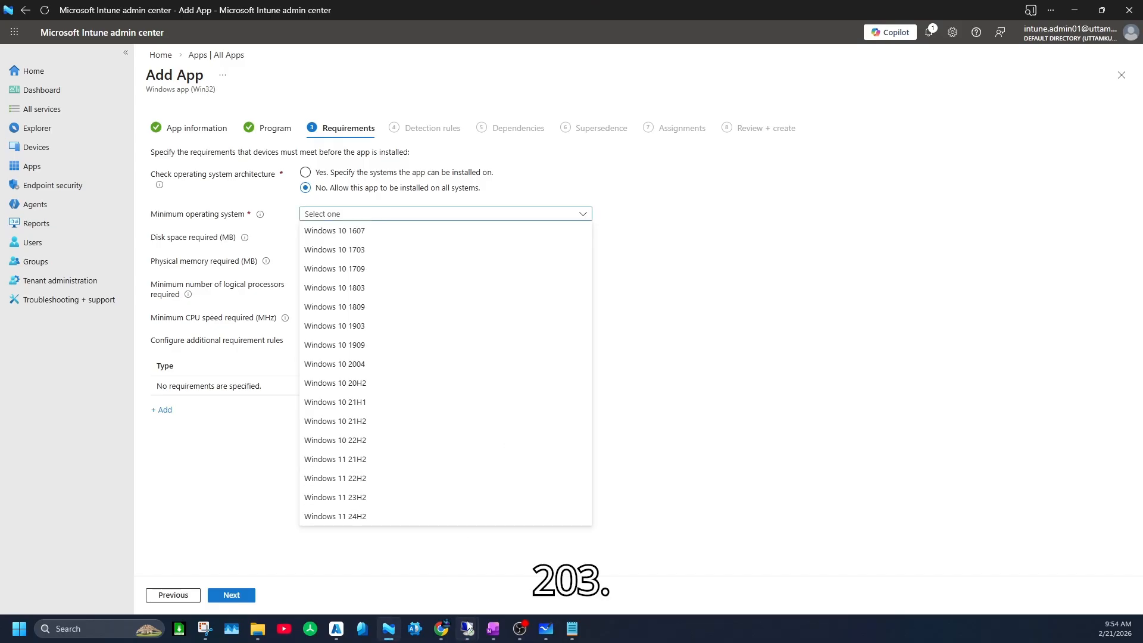
Switch to the 20.207.196.35 Remote Desktop session in full screen and sign in with the account password.
mouse_move(467, 629)
left_click(415, 559)
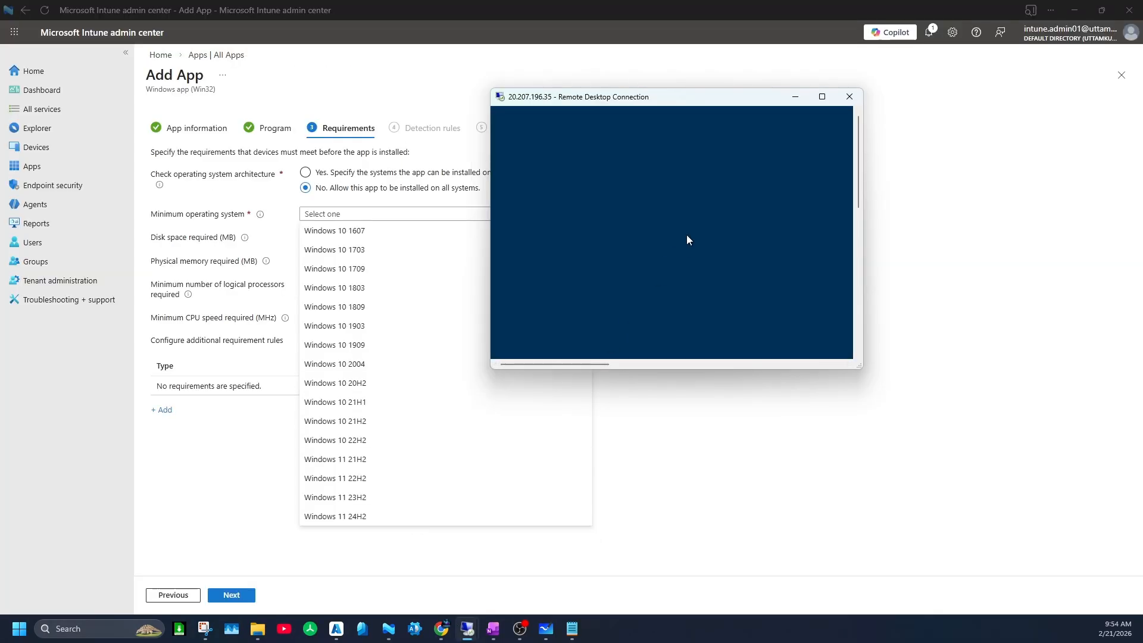
left_click(819, 100)
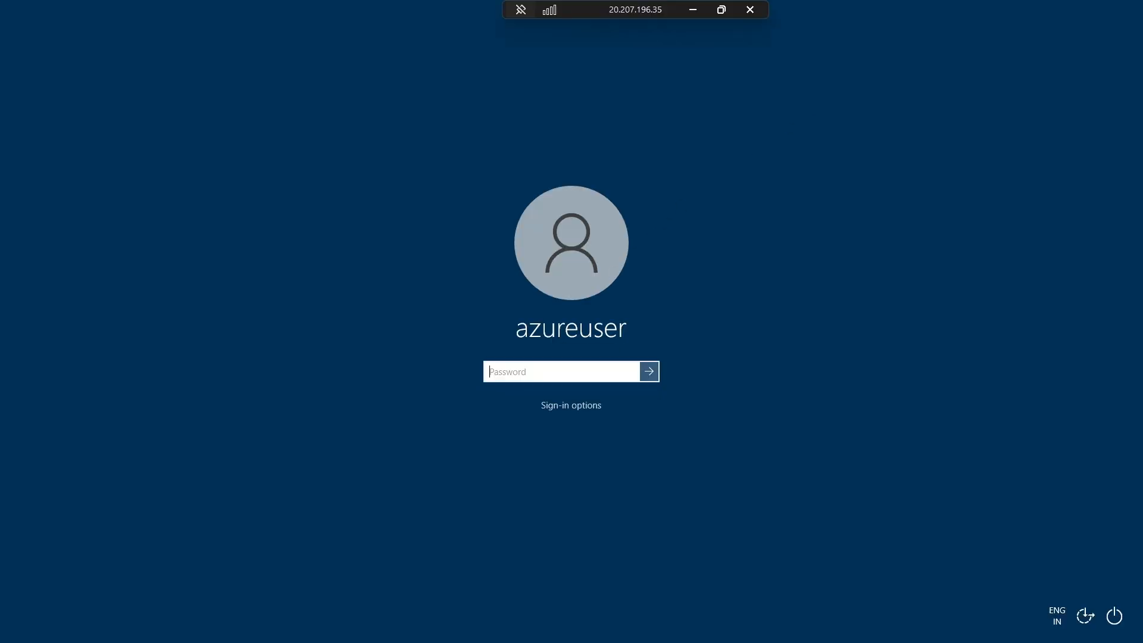
type("•")
key("Return")
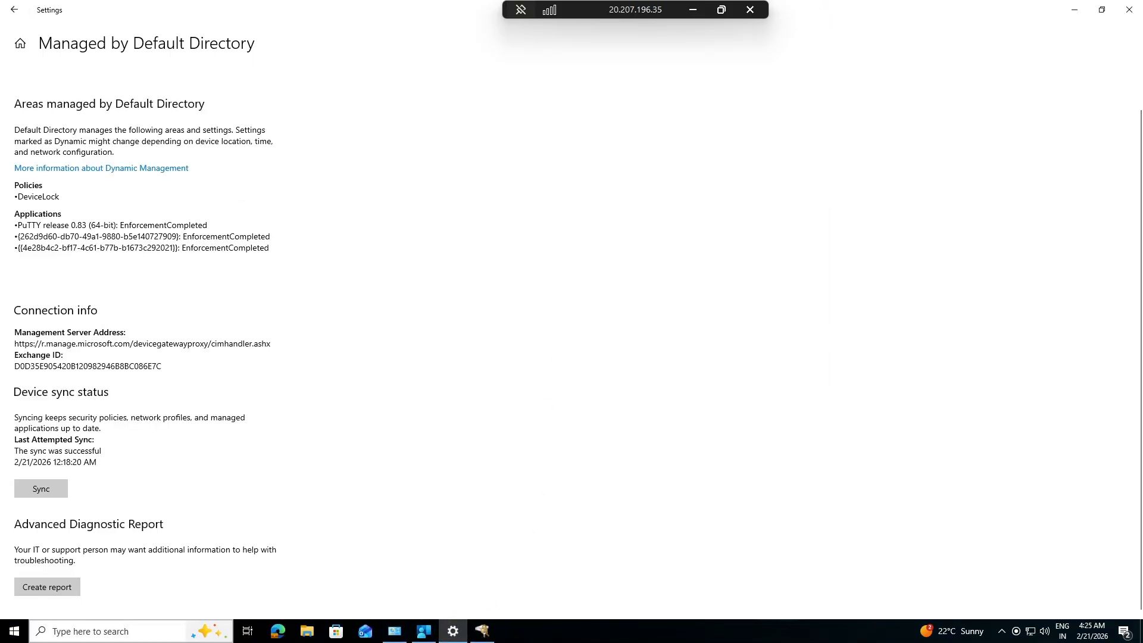
left_click(13, 632)
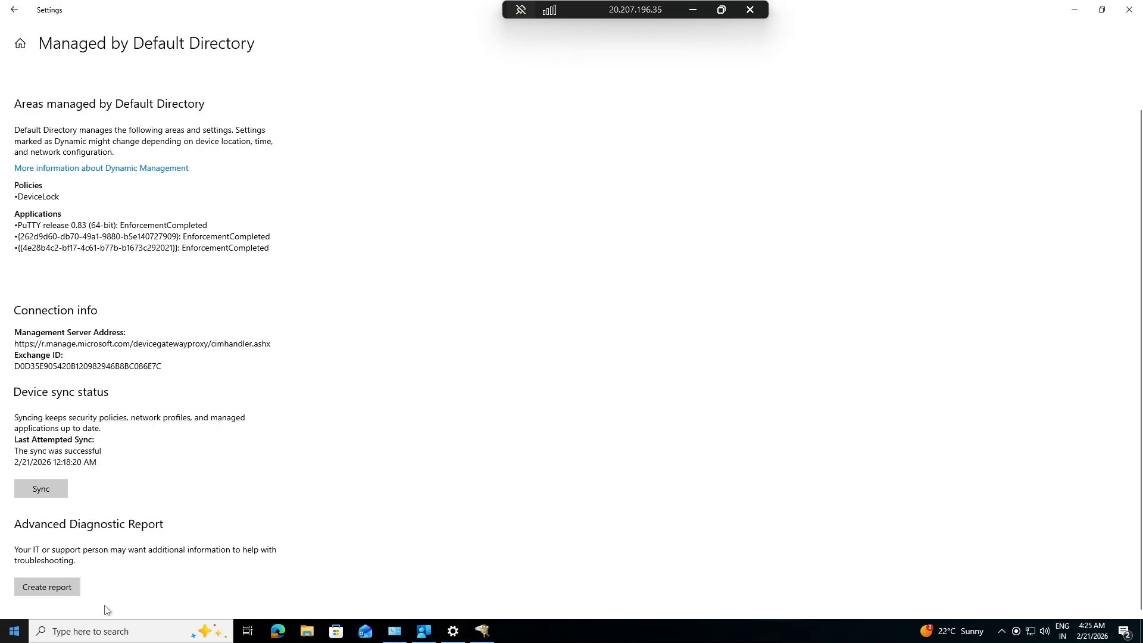
right_click(13, 633)
right_click(18, 631)
left_click(14, 634)
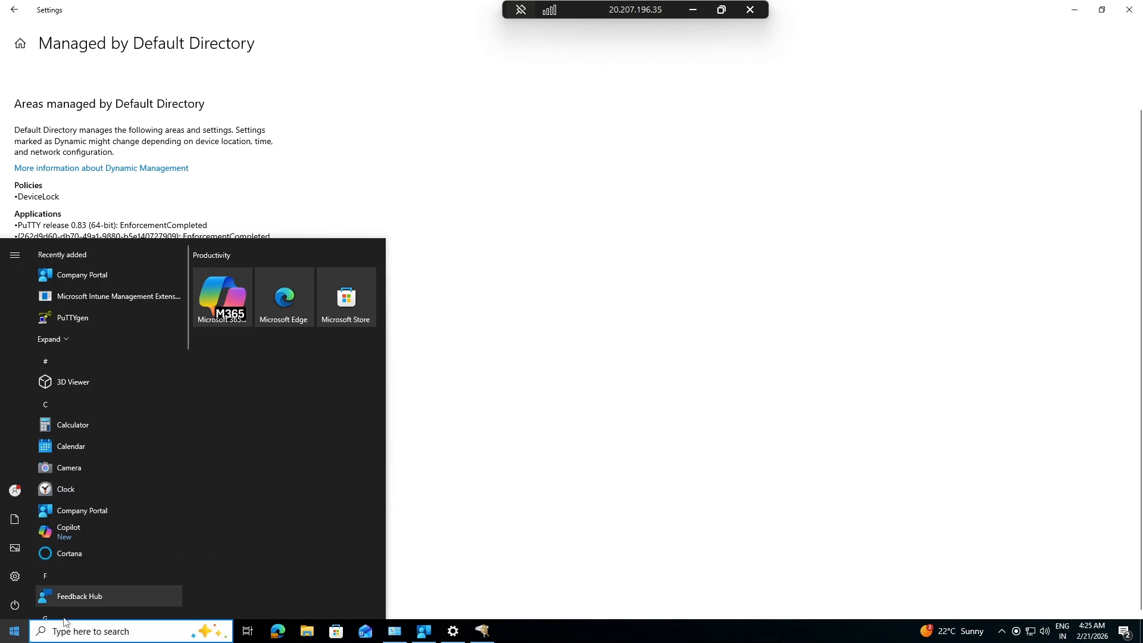
left_click(14, 632)
left_click(15, 632)
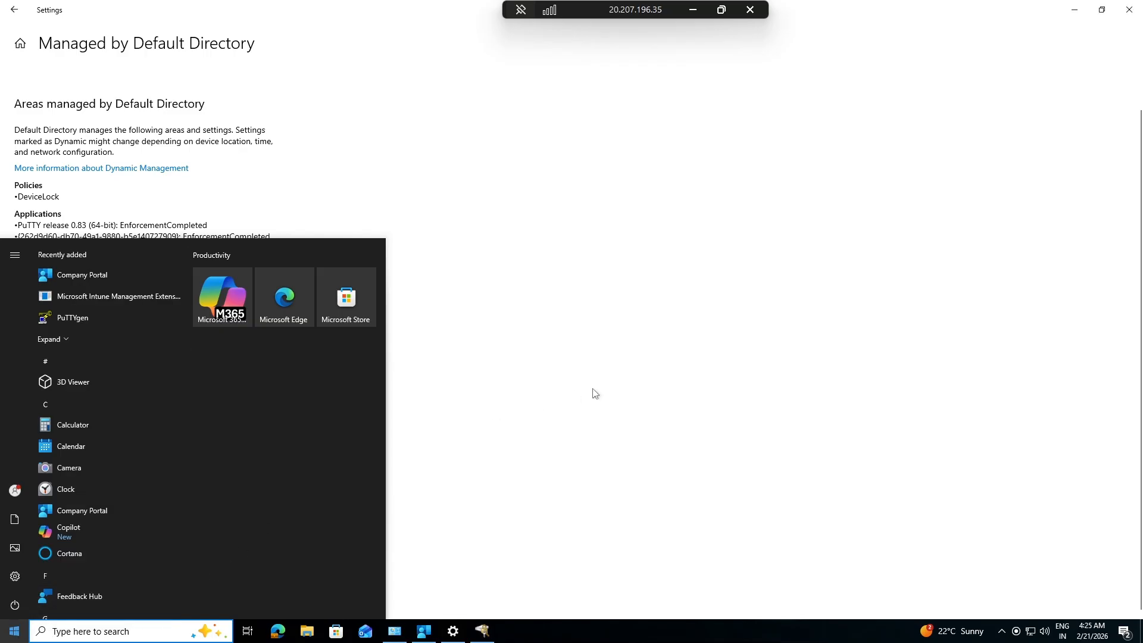
left_click(94, 630)
type("s")
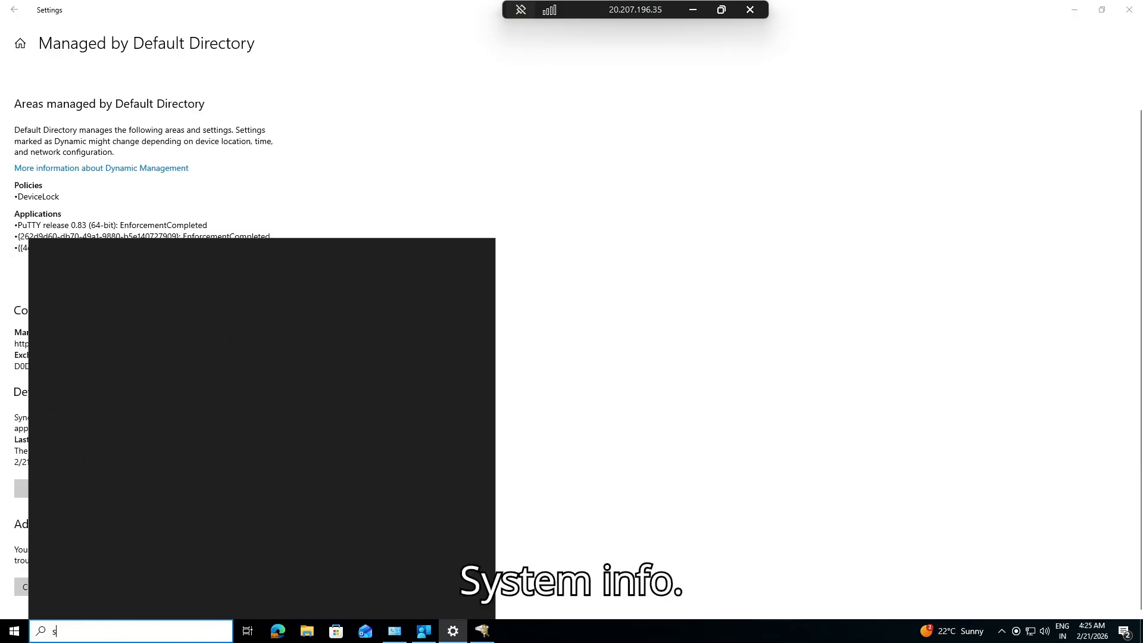
key("Escape")
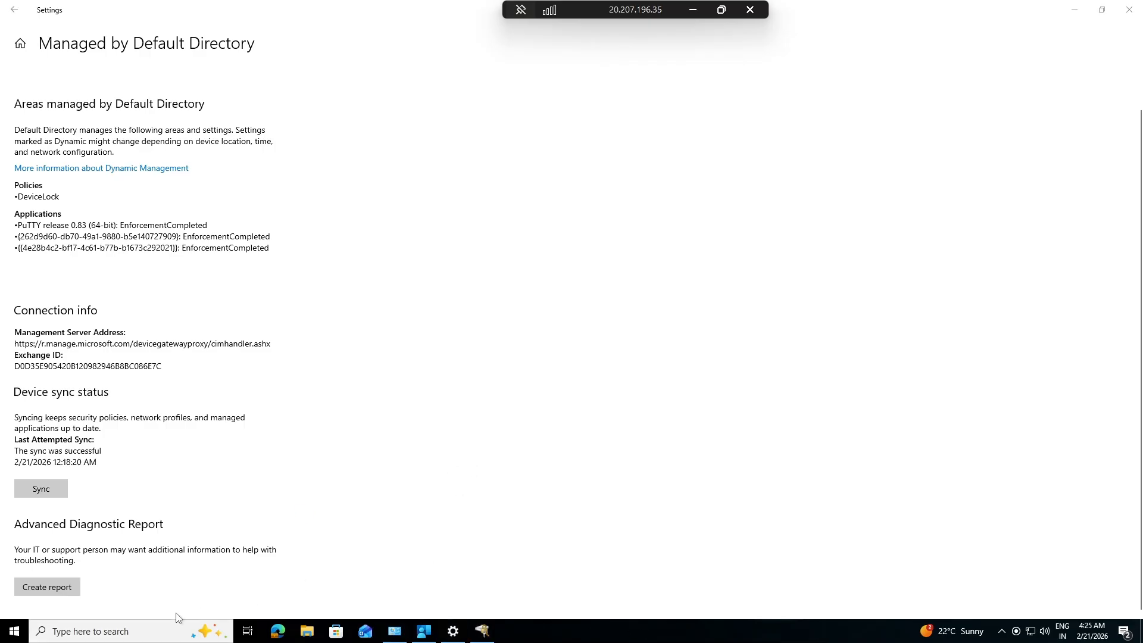
Search the remote device for "sys" and open System Information to check its Windows version.
left_click(18, 636)
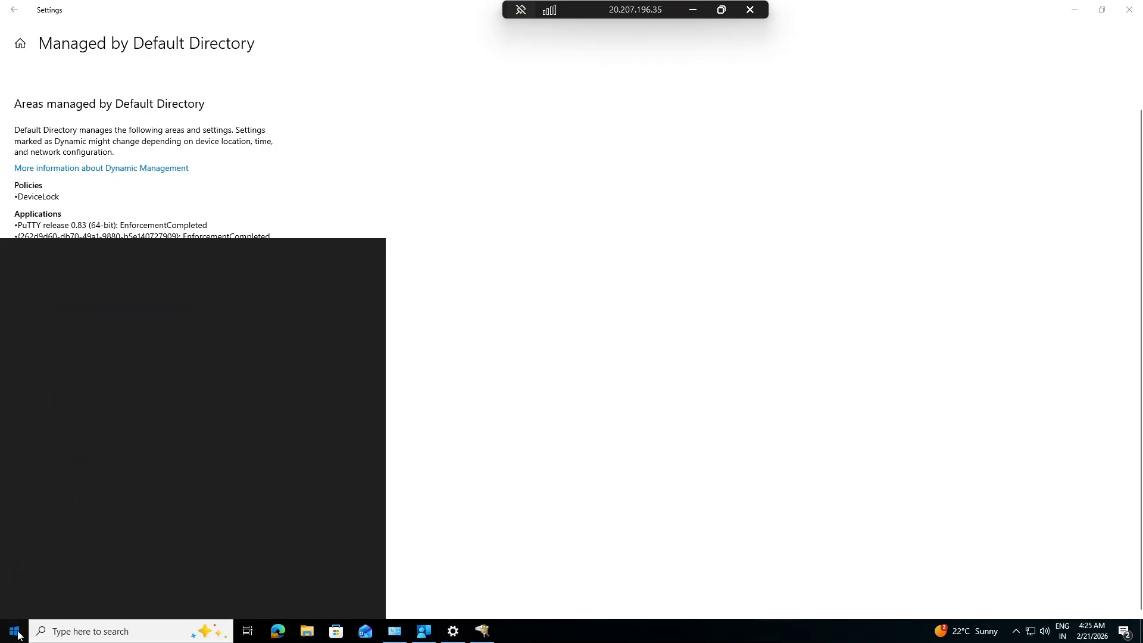
type("suys")
key("BackSpace")
key("BackSpace")
key("BackSpace")
type("ys")
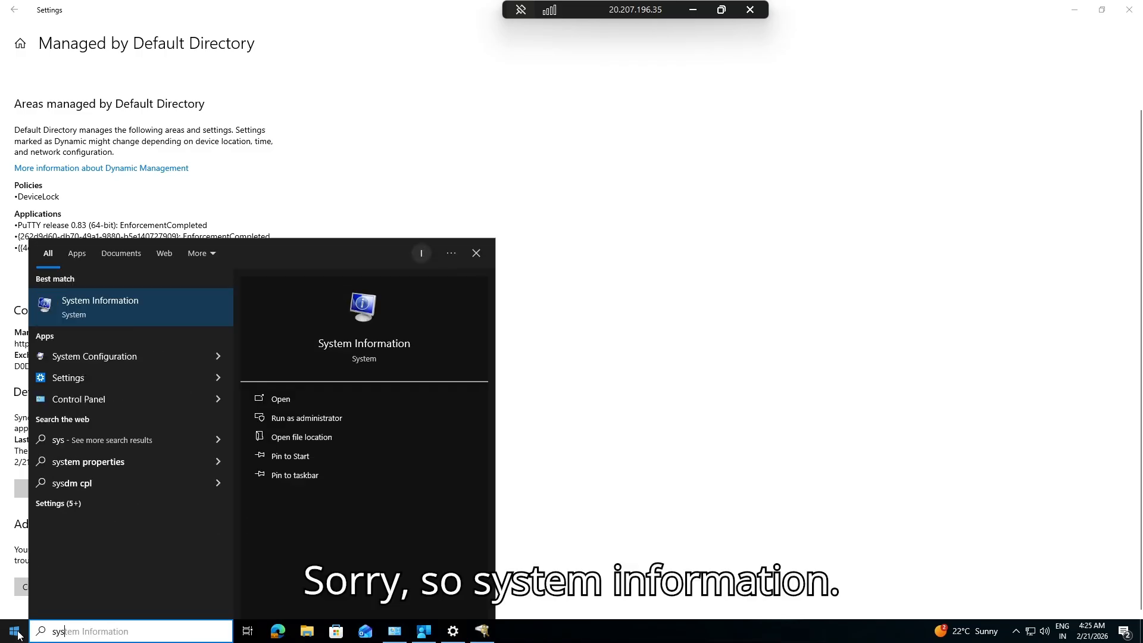
left_click(143, 309)
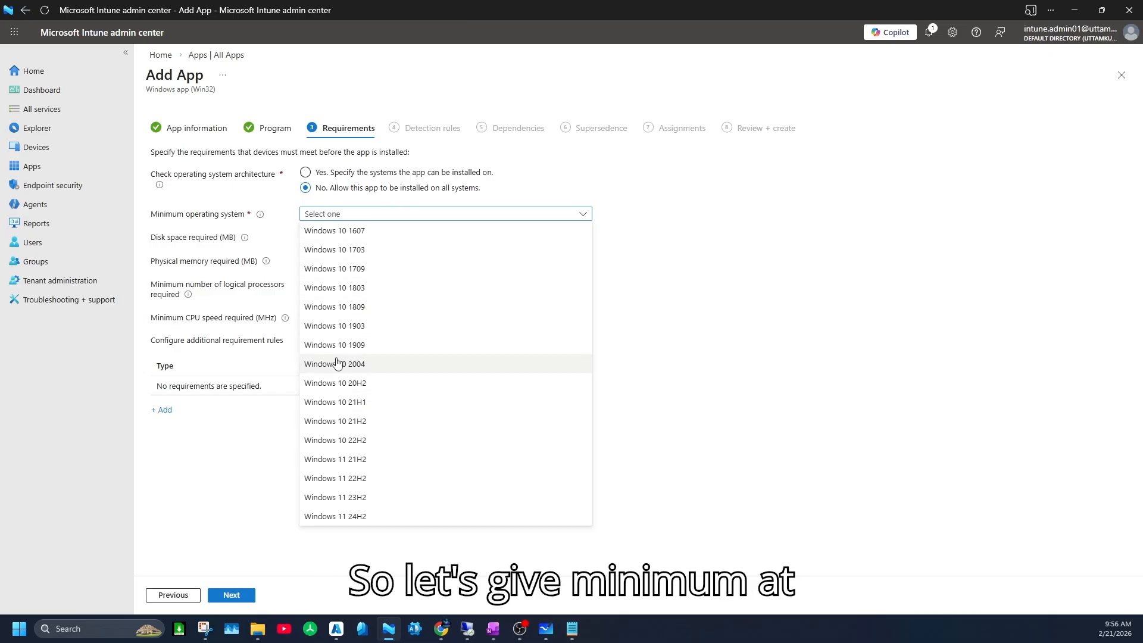
Back in the Intune admin center, set the minimum operating system to Windows 10 1903 and continue to the detection rules.
left_click(360, 326)
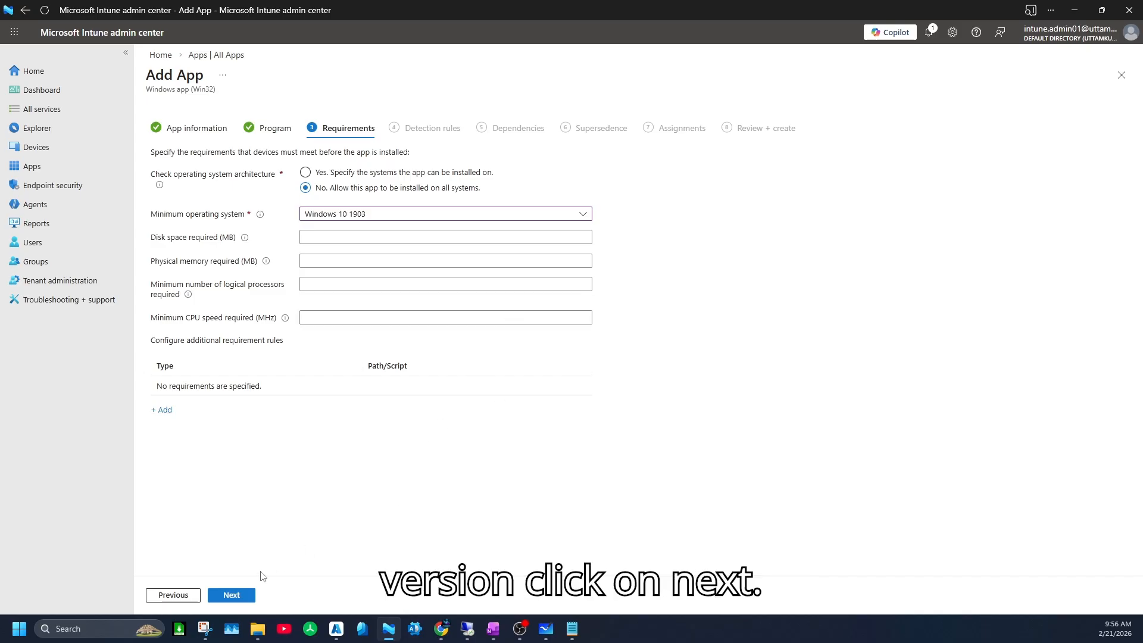
left_click(234, 597)
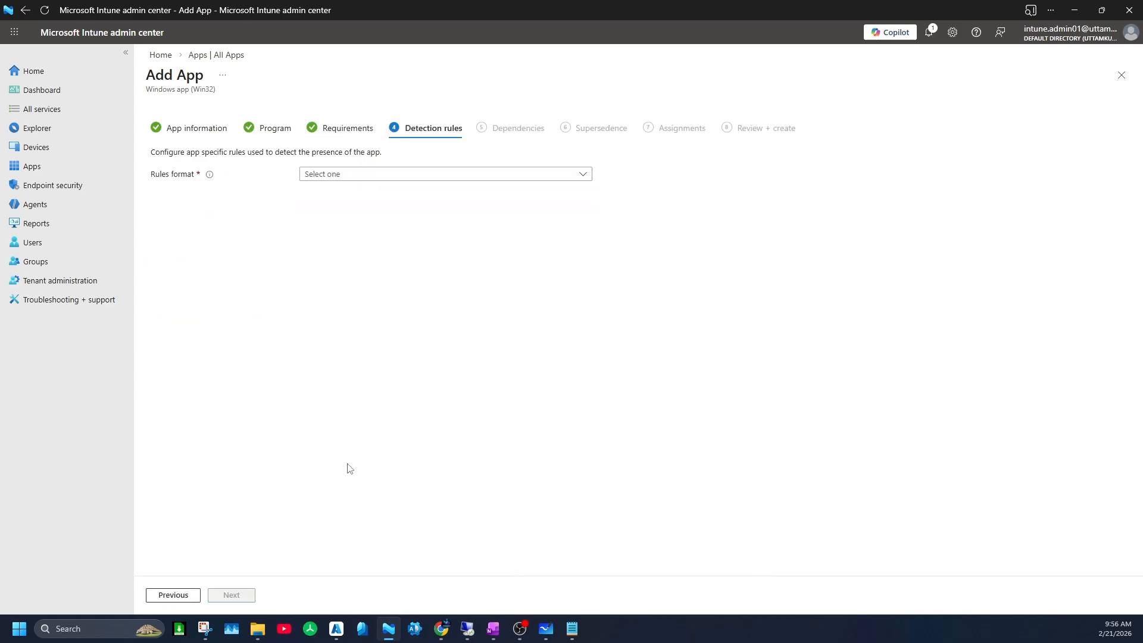
Set the rules format to Manually configure detection rules and add a detection rule of type File.
left_click(433, 174)
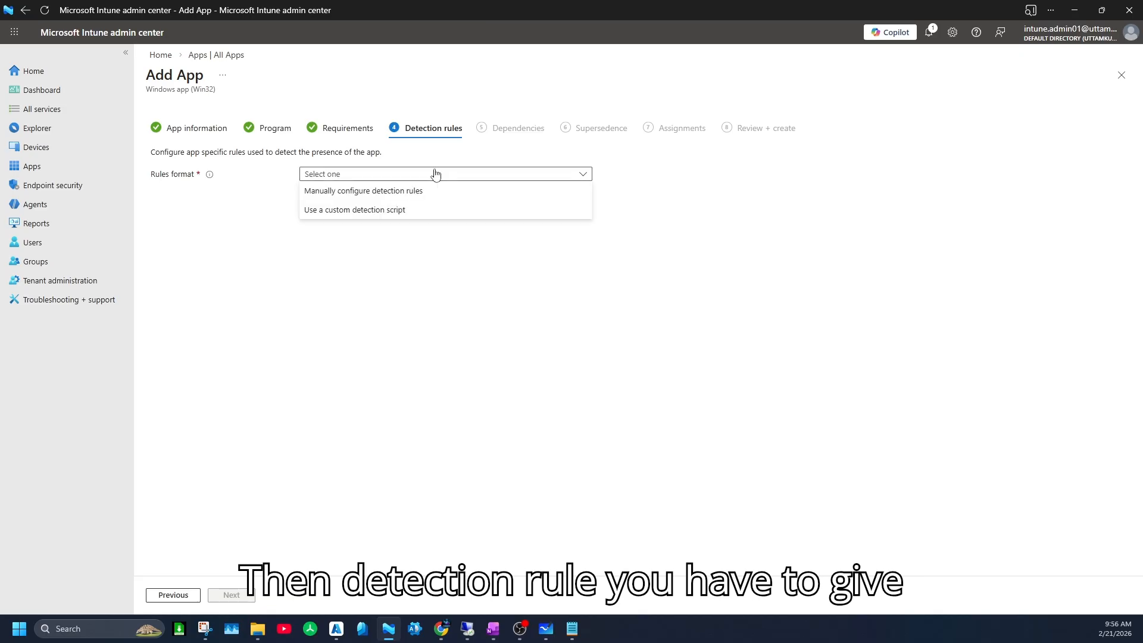
left_click(382, 190)
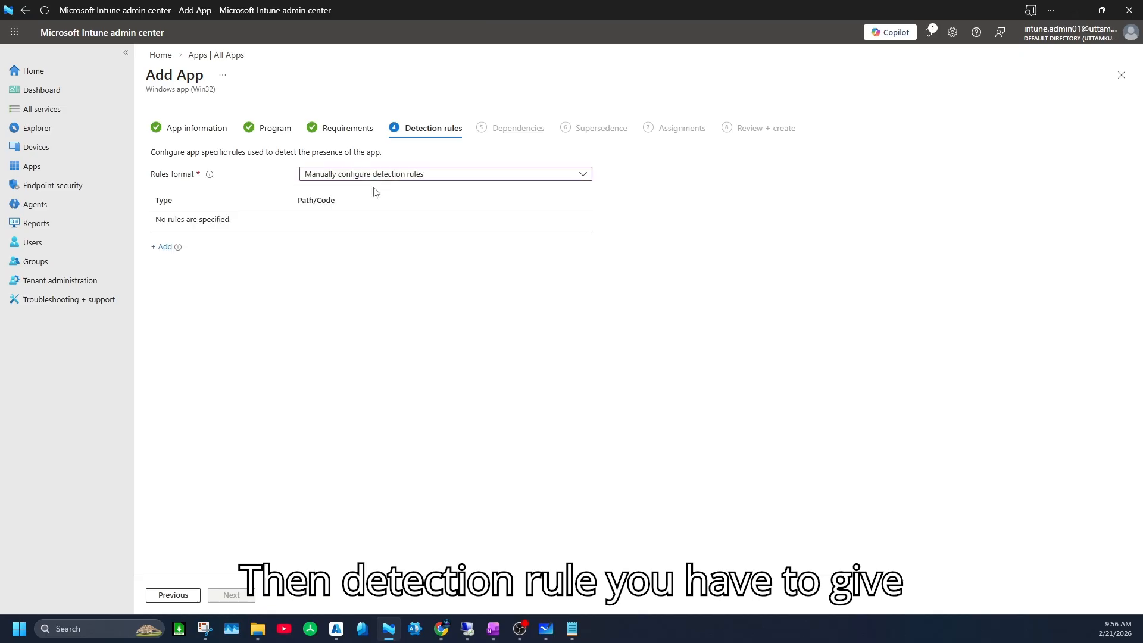
left_click(164, 249)
left_click(968, 122)
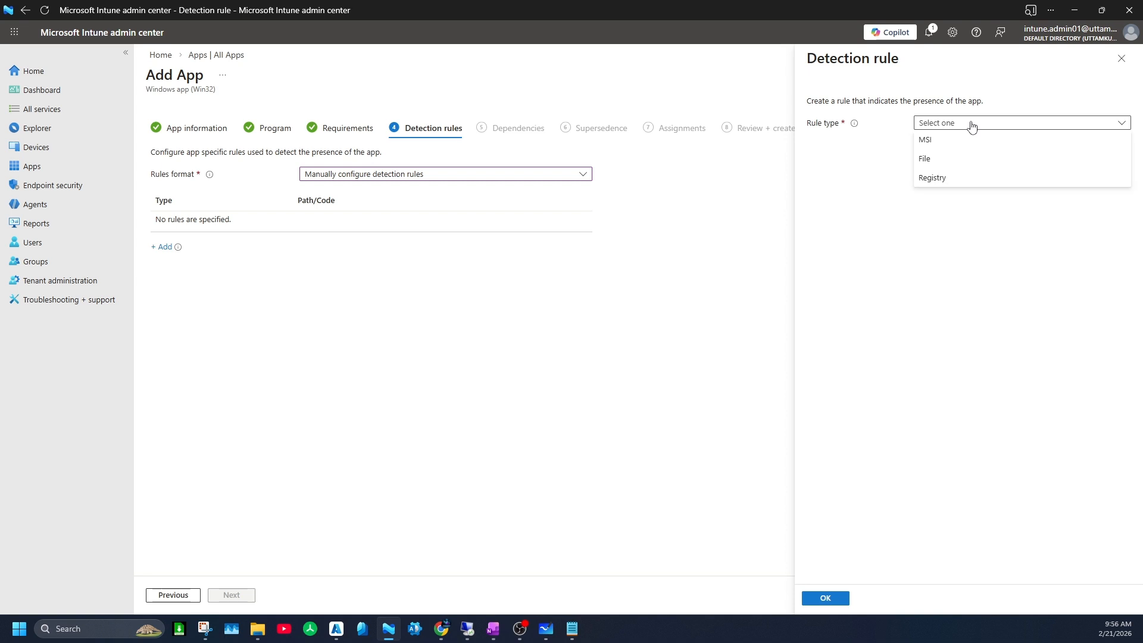
left_click(927, 158)
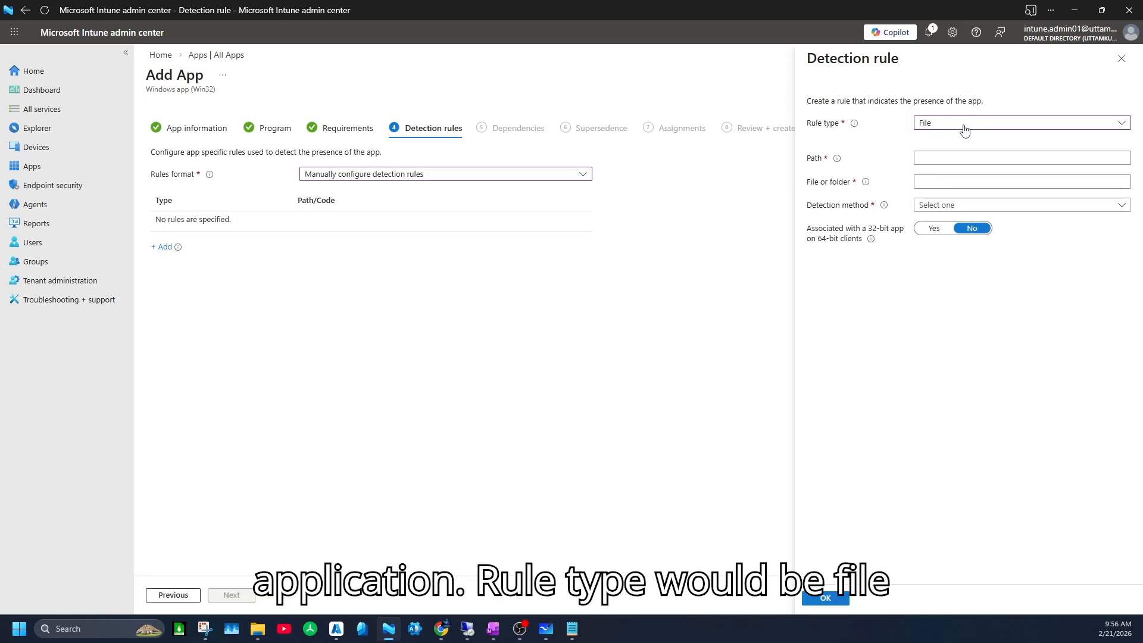
Set the rule's path to C:\Program Files\VideoLAN\VLC, the file to vlc.exe and the detection method to File or folder exists, and confirm it.
left_click(946, 157)
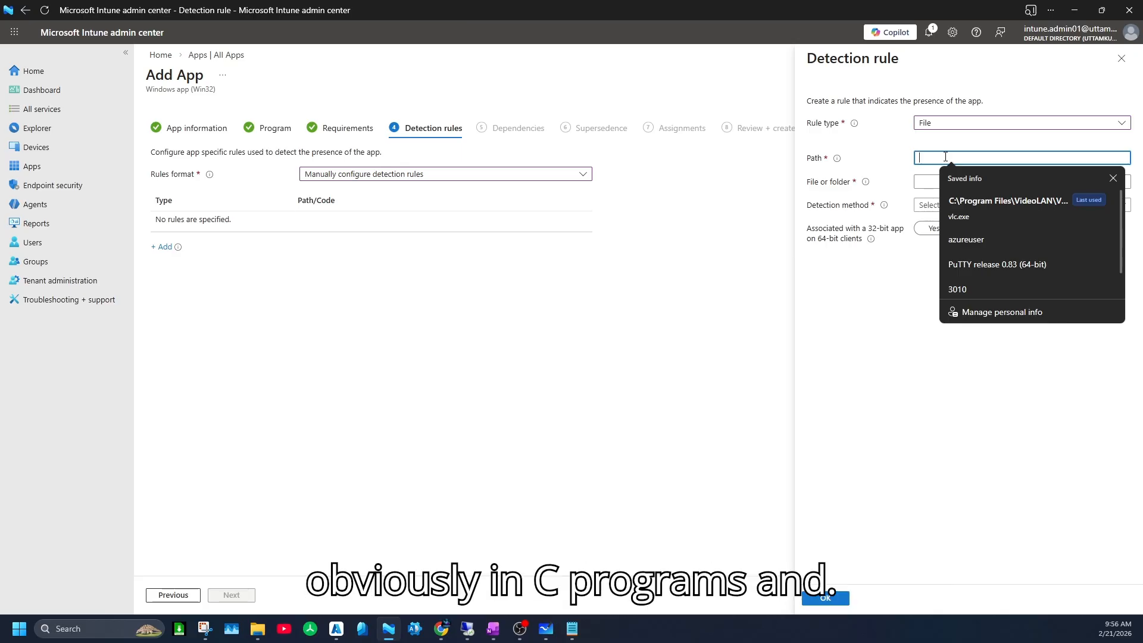
left_click(989, 203)
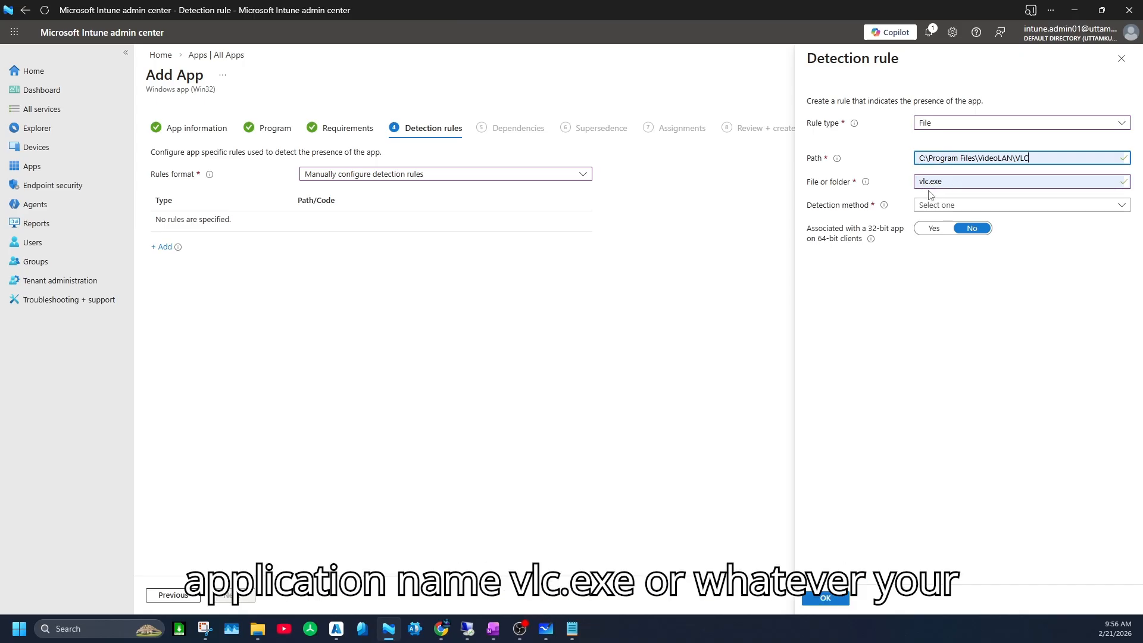
left_click(960, 205)
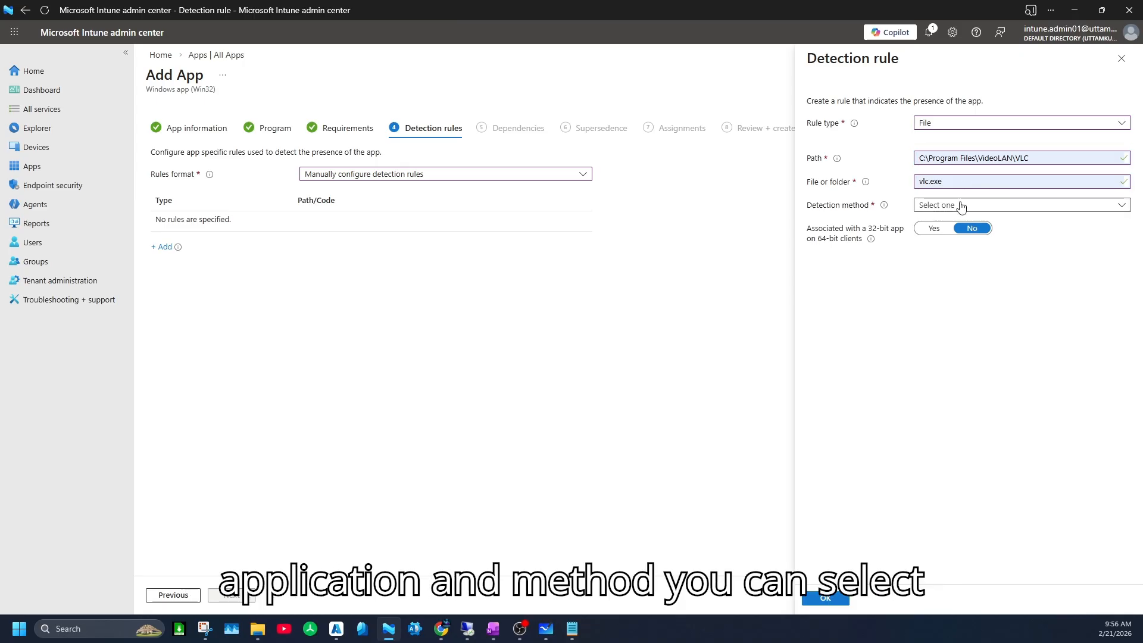
left_click(953, 221)
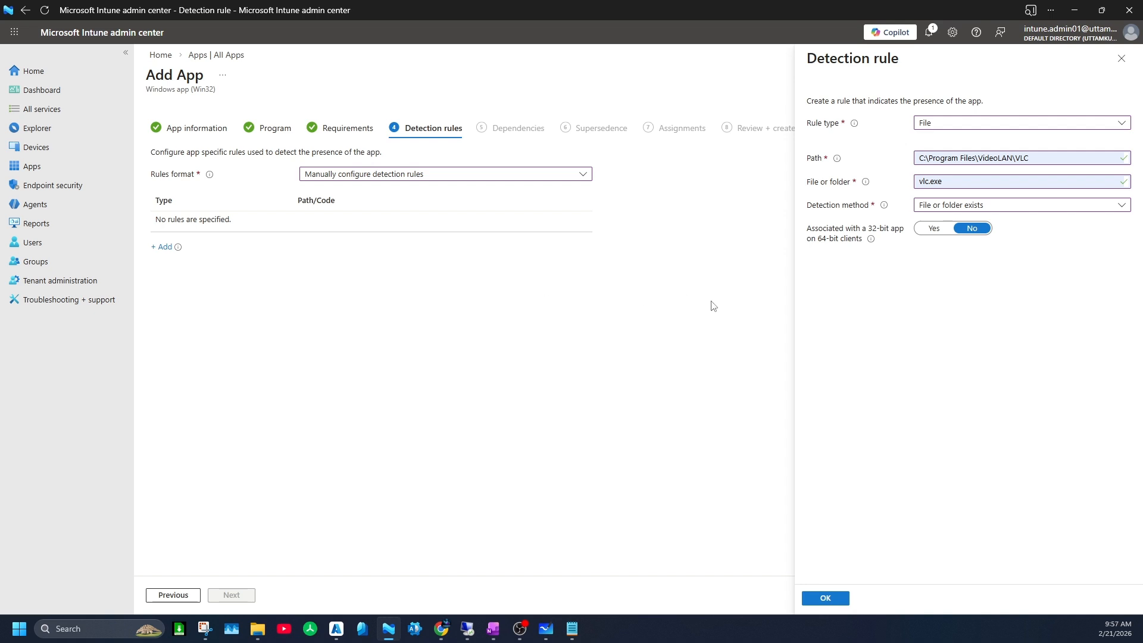
left_click(827, 598)
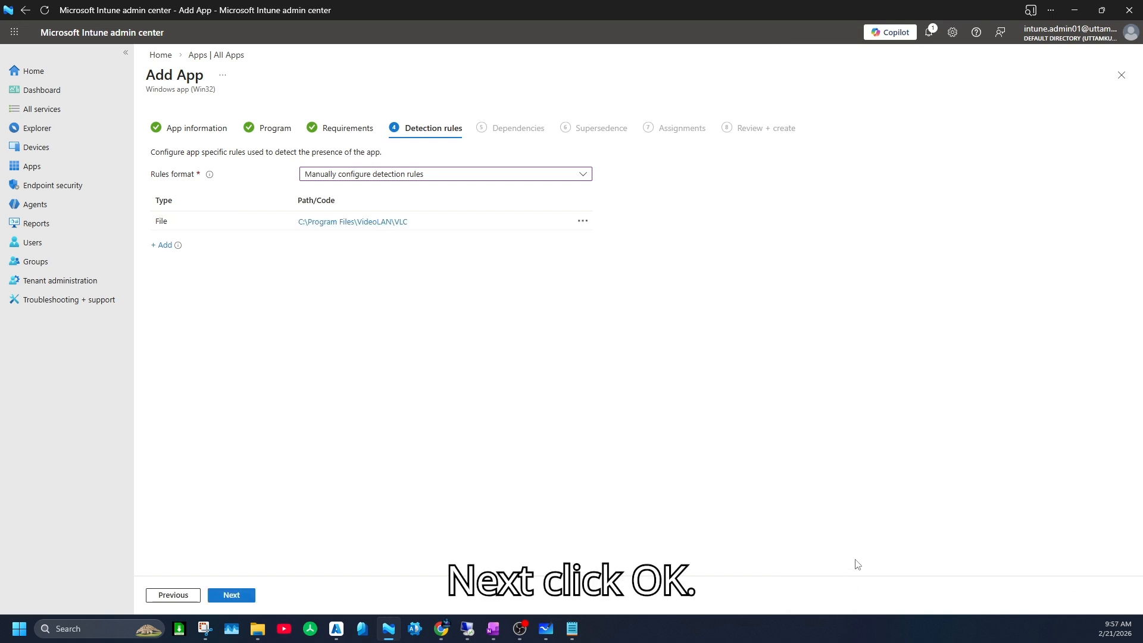
Continue to the Assignments settings without adding any dependencies or superseded apps.
left_click(232, 596)
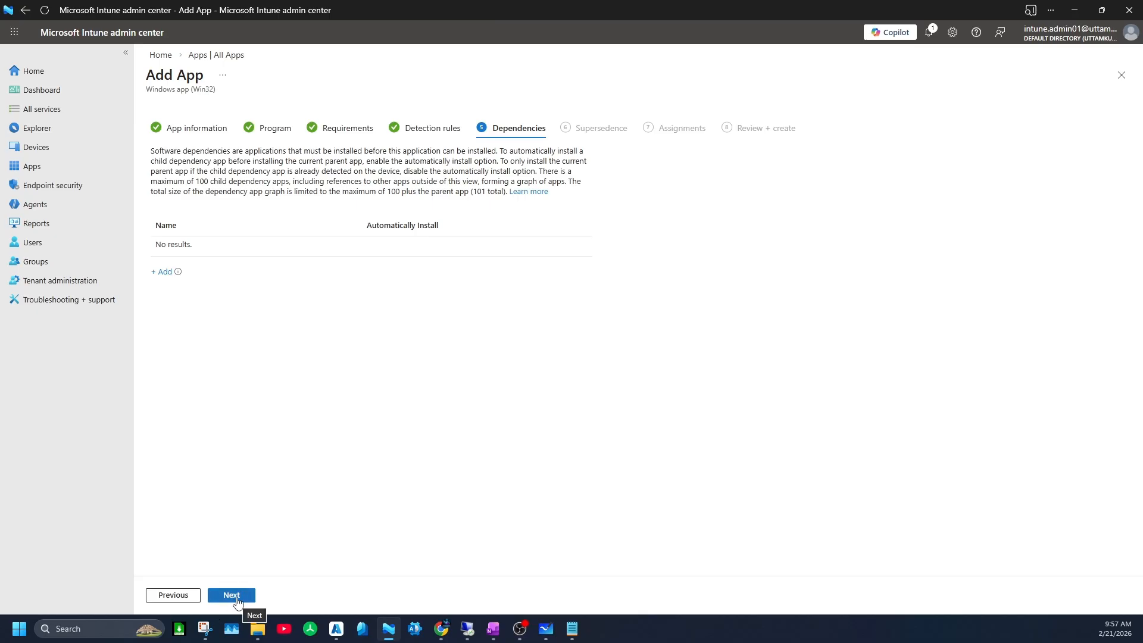
left_click(240, 595)
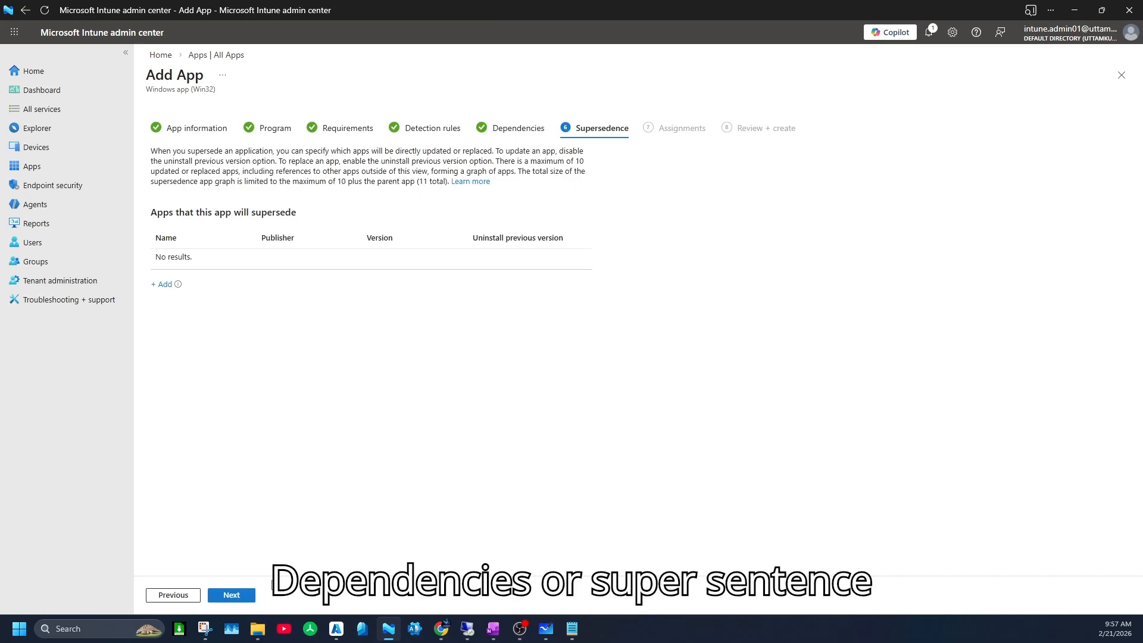
left_click(235, 597)
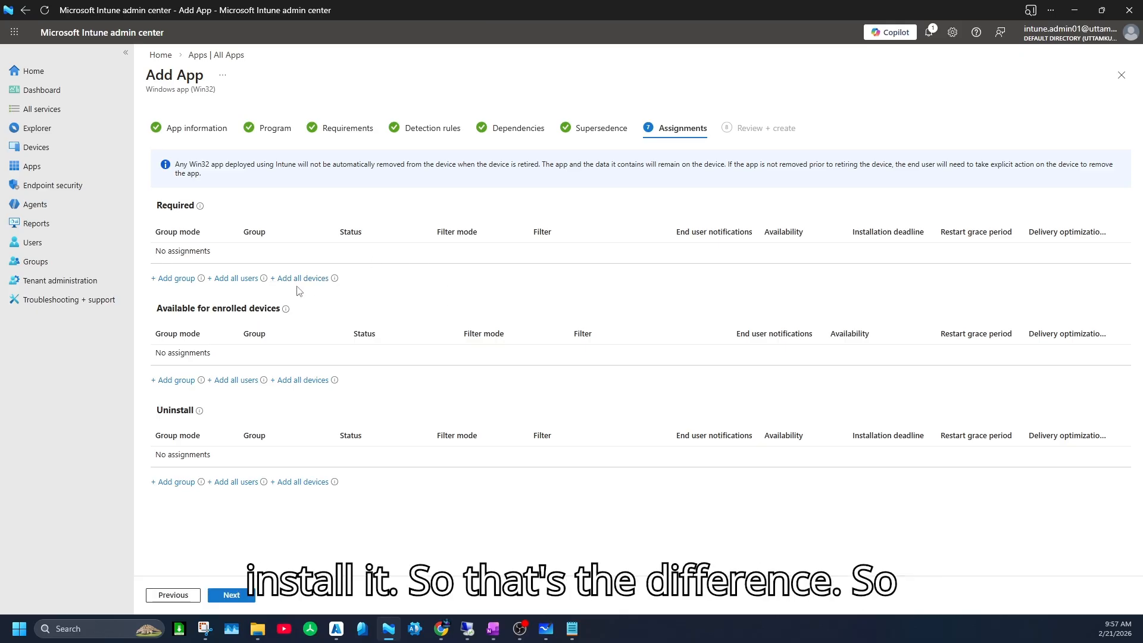
Assign the app as Required to the Device Configuration-Policy group and continue to Review + create.
left_click(174, 279)
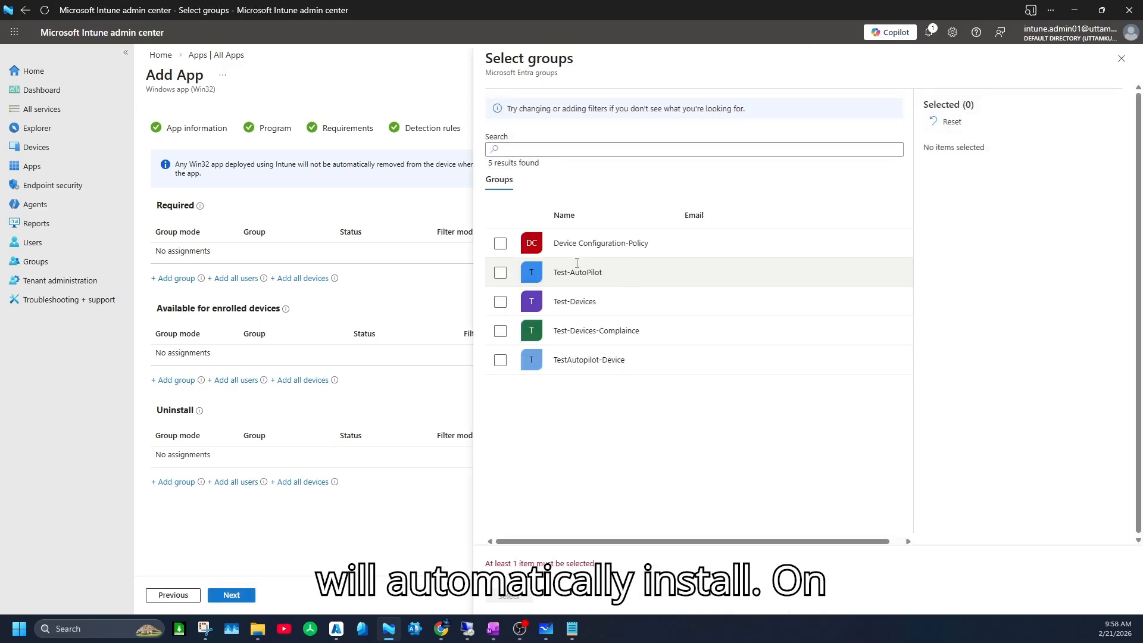
left_click(506, 245)
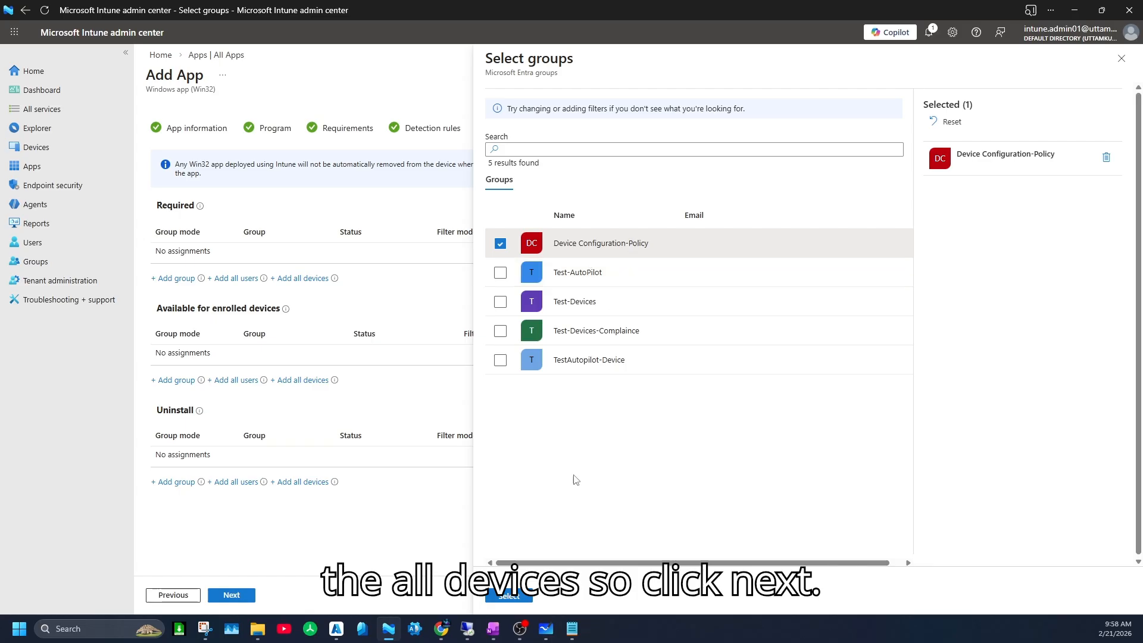
left_click(521, 596)
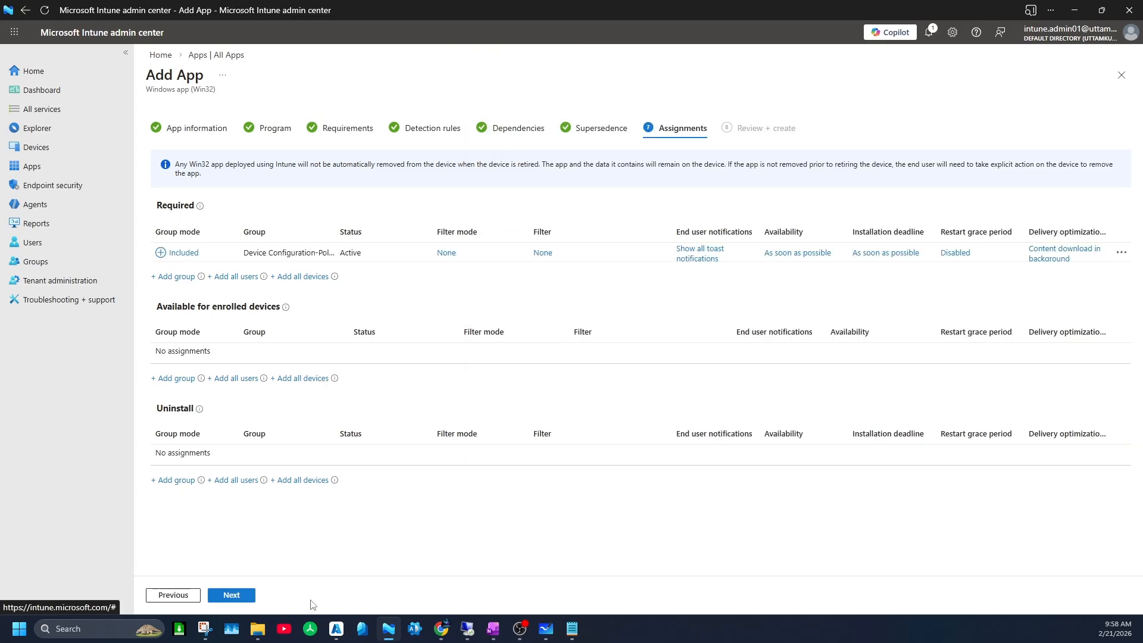
left_click(241, 597)
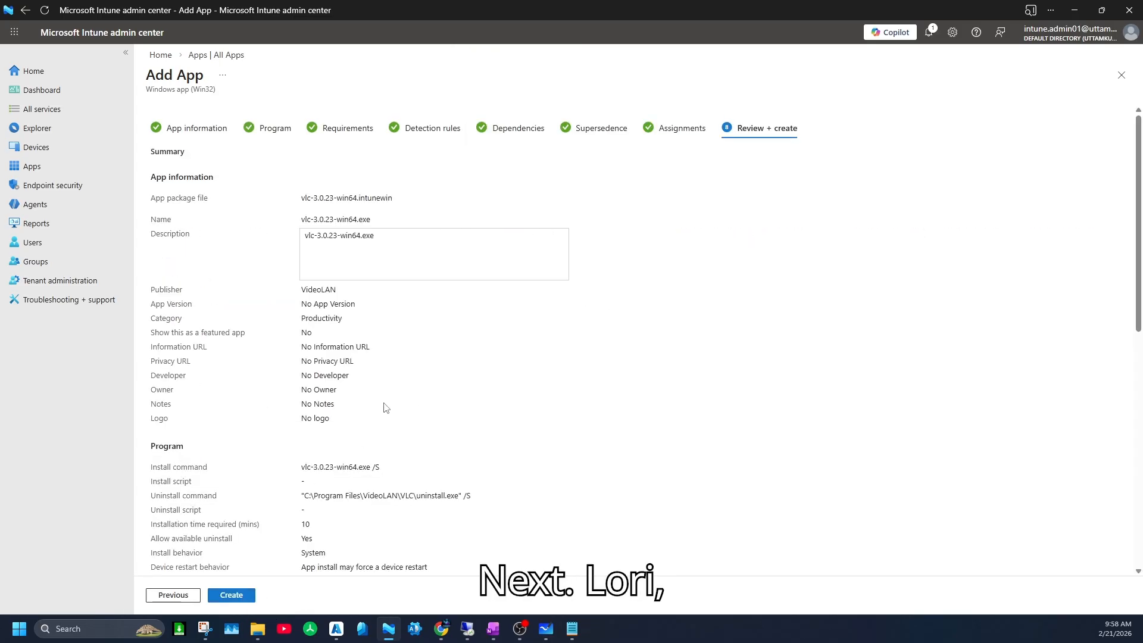
Review the VLC app's summary down to its assignments and create the app.
scroll(403, 433, "down", 7)
scroll(413, 436, "up", 7)
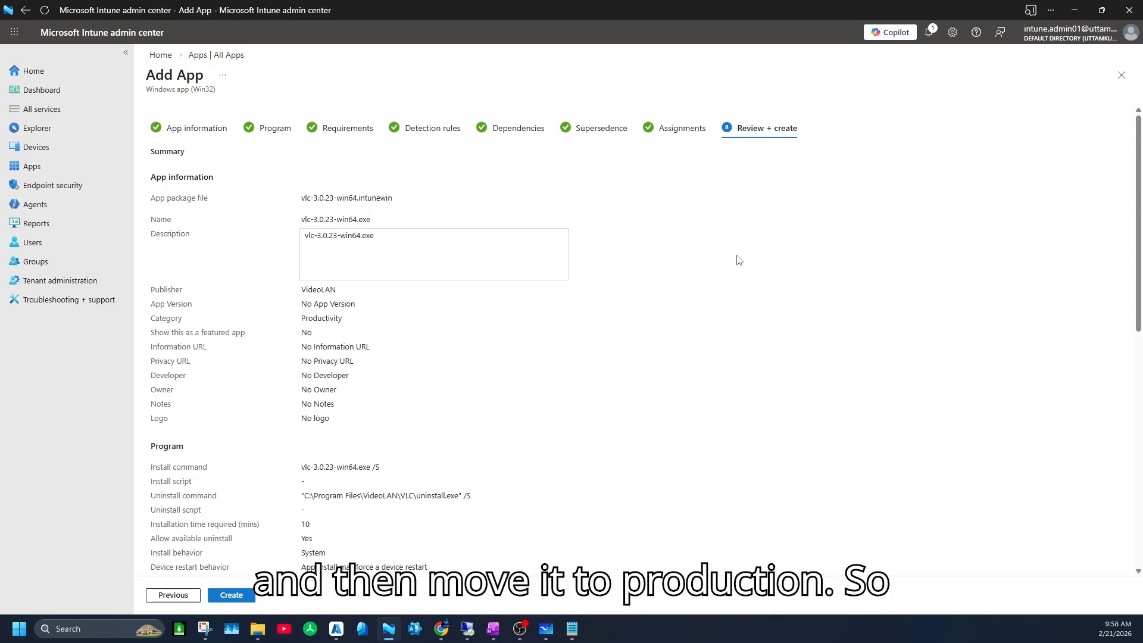
scroll(446, 382, "down", 10)
scroll(488, 360, "up", 10)
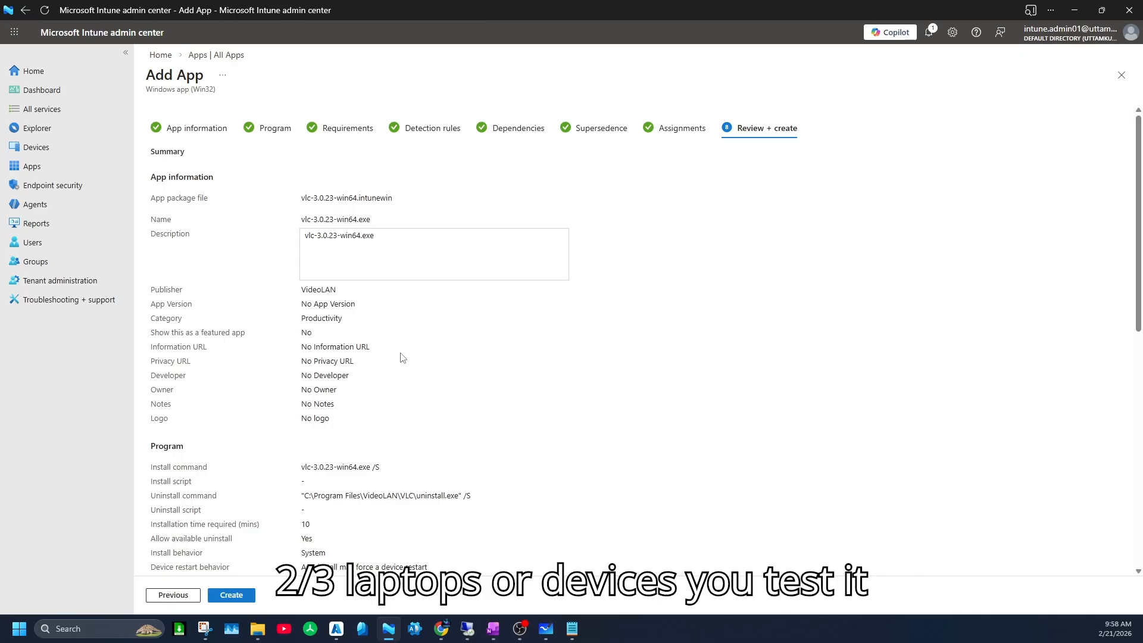
scroll(402, 357, "down", 10)
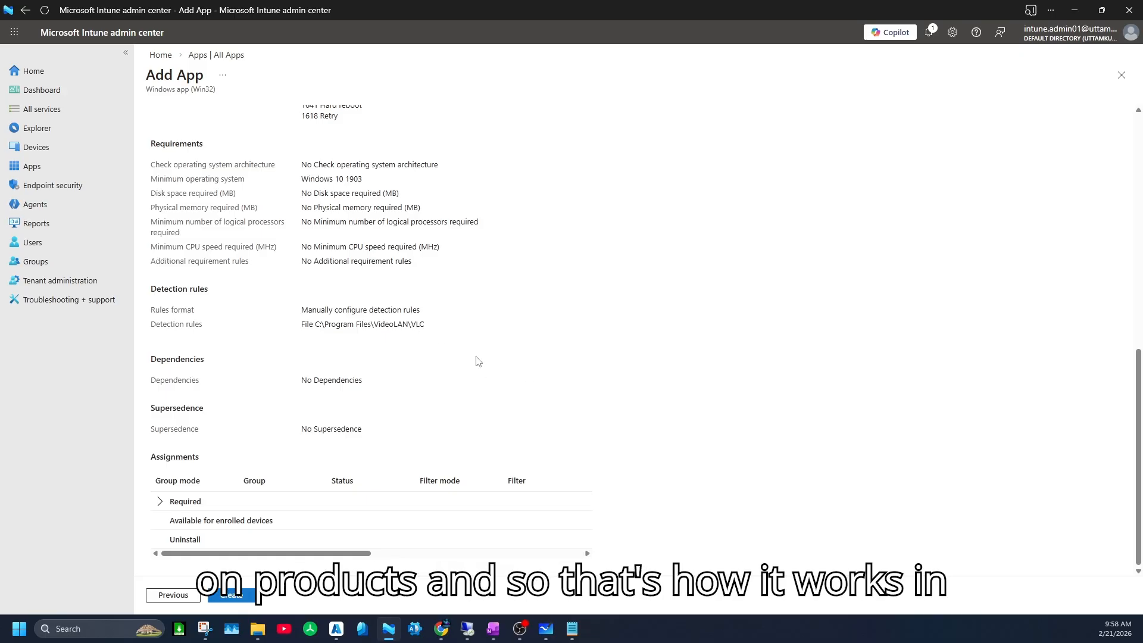
left_click(235, 596)
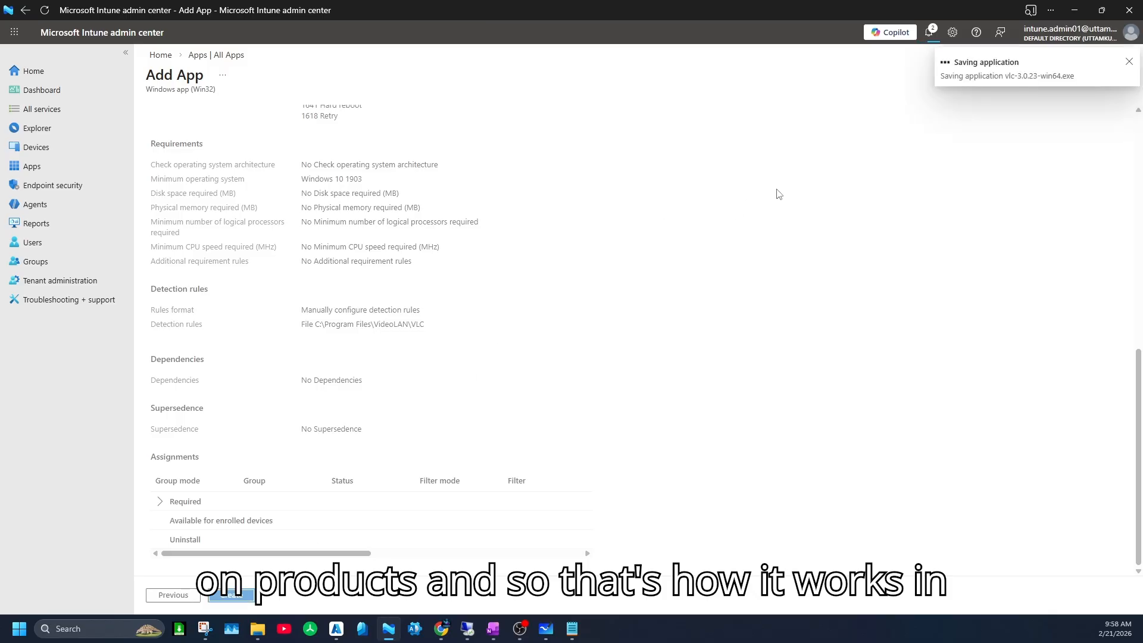
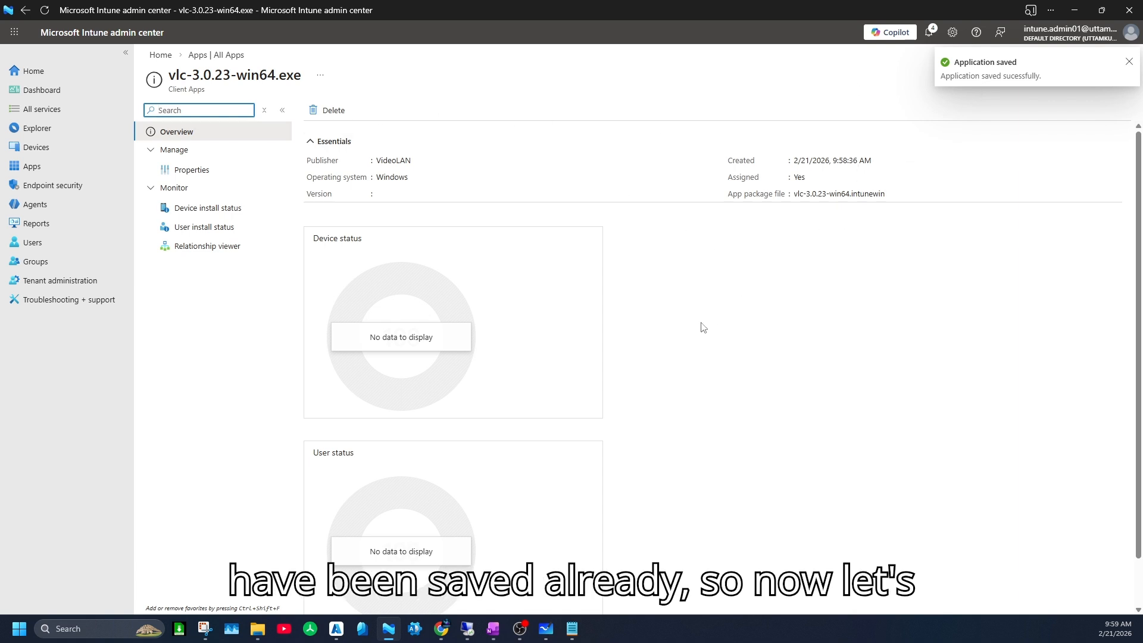
Open the Win10-VM1 device from the list of all devices and start a sync on it.
left_click(45, 147)
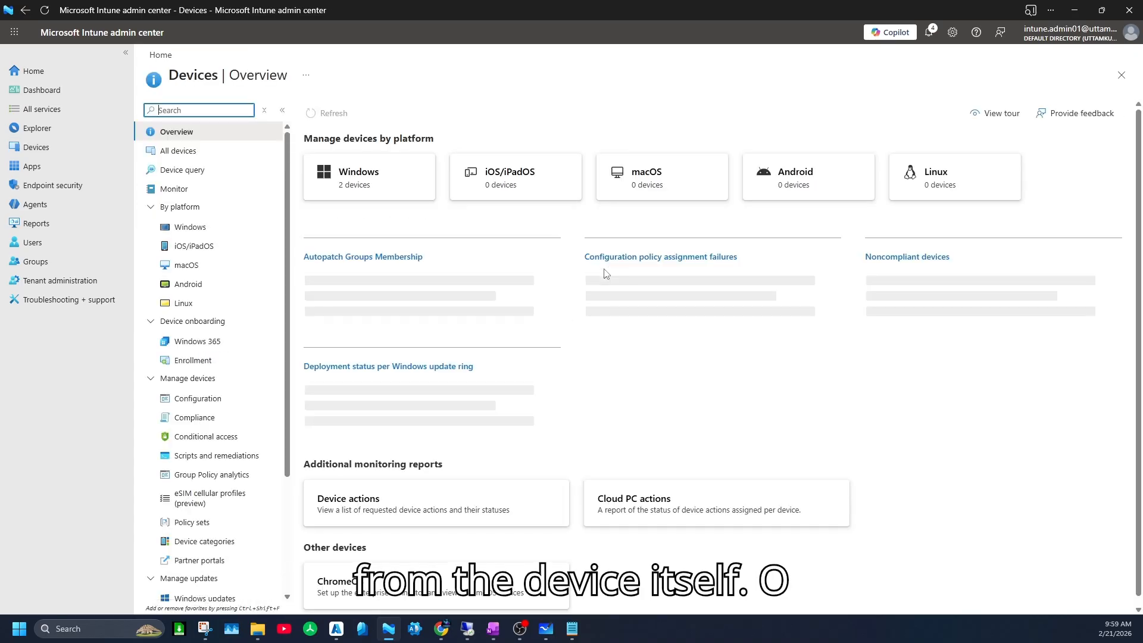
left_click(178, 151)
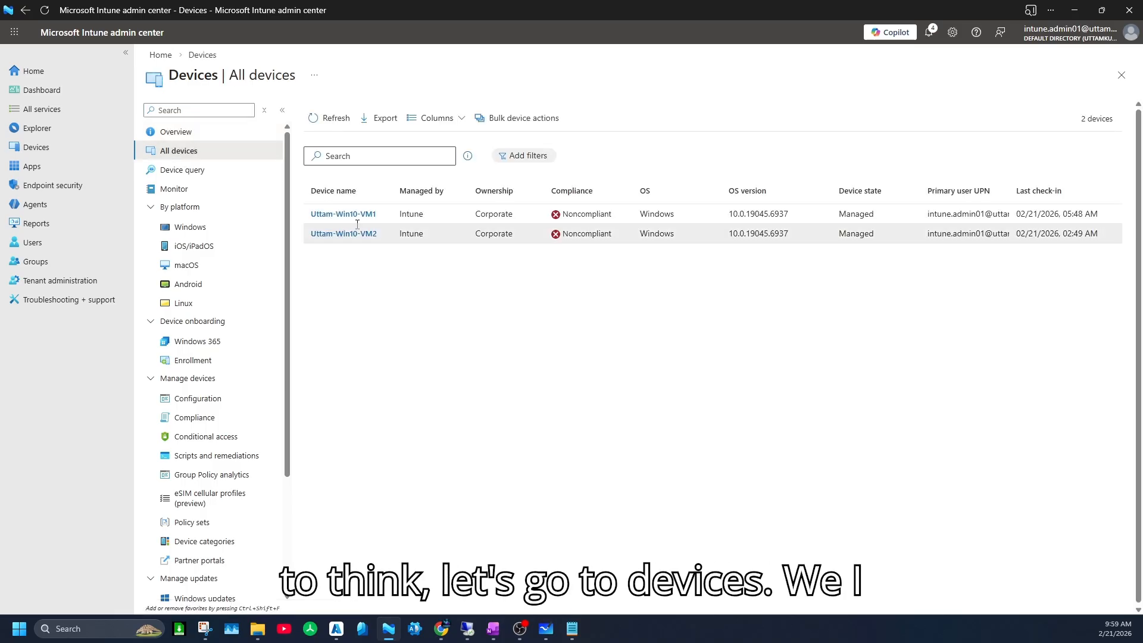
left_click(358, 222)
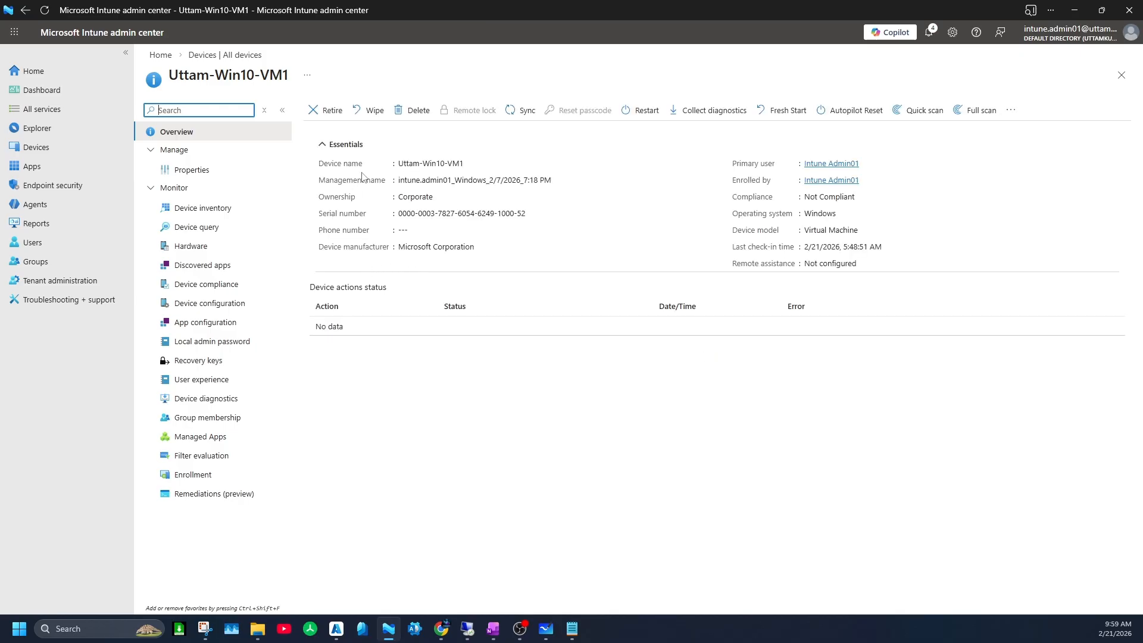
left_click(524, 112)
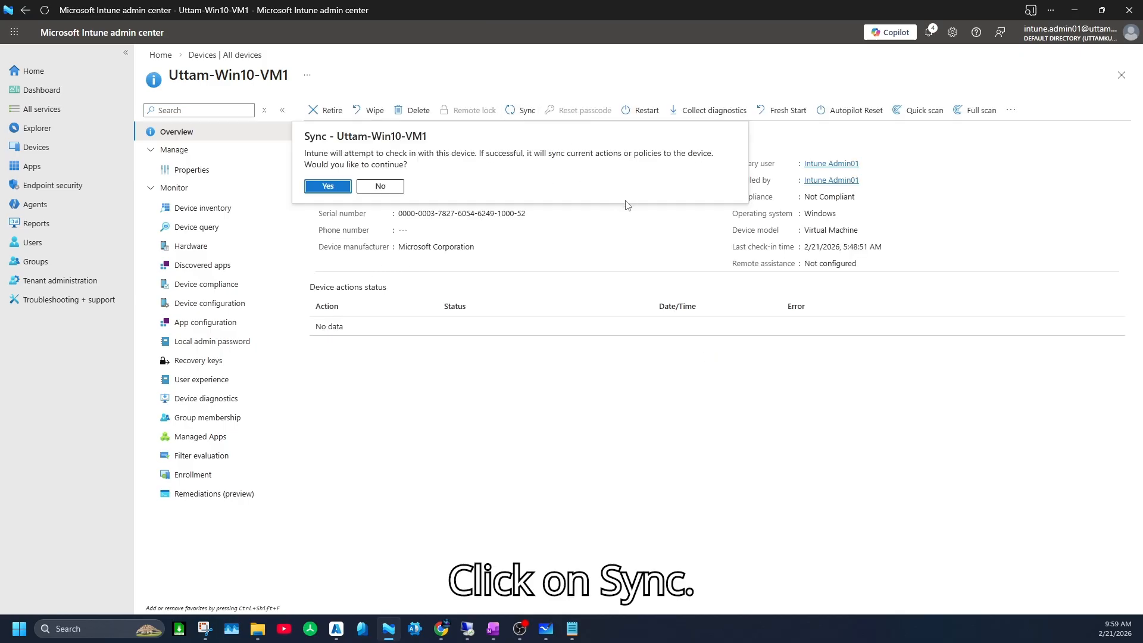
left_click(327, 186)
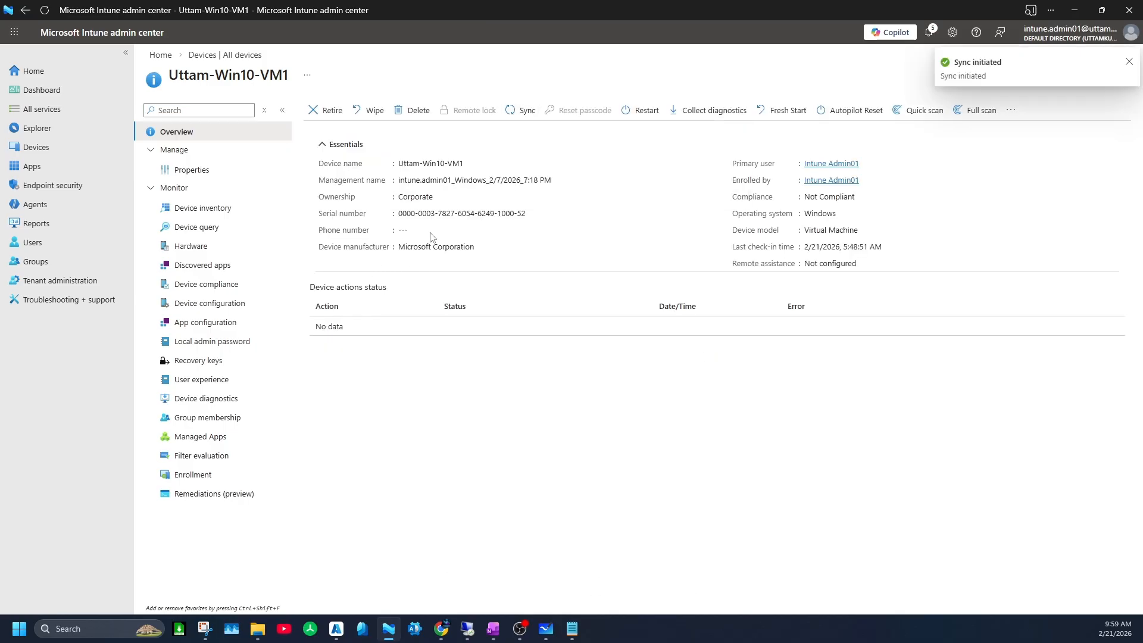
Return to the list of all devices and start a sync on the Win10-VM2 device.
left_click(215, 57)
left_click(344, 239)
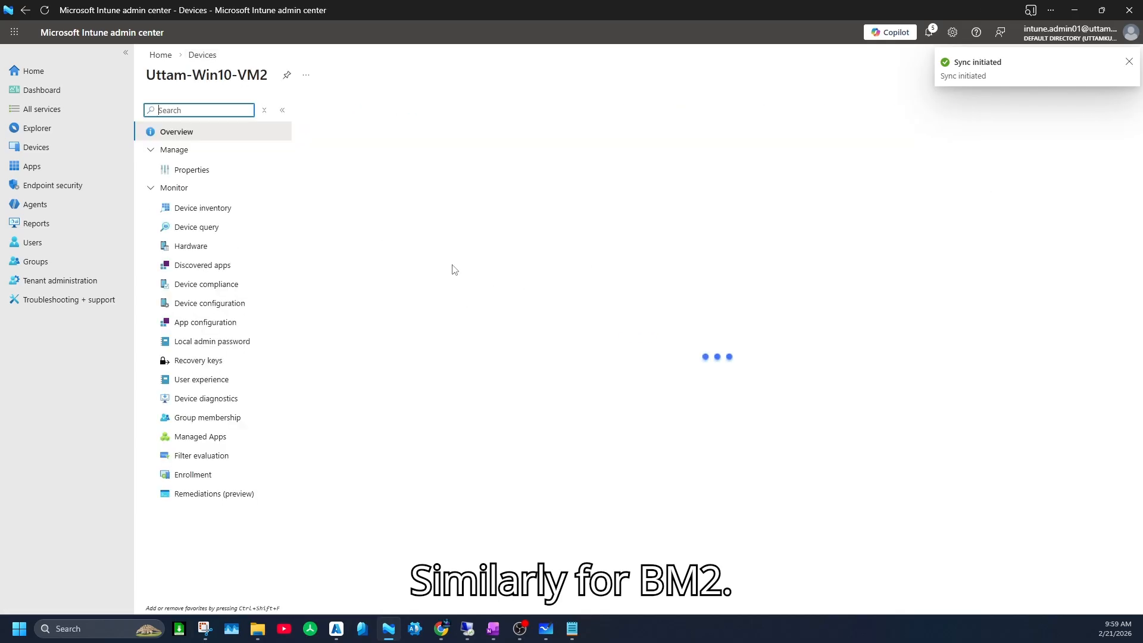
left_click(522, 111)
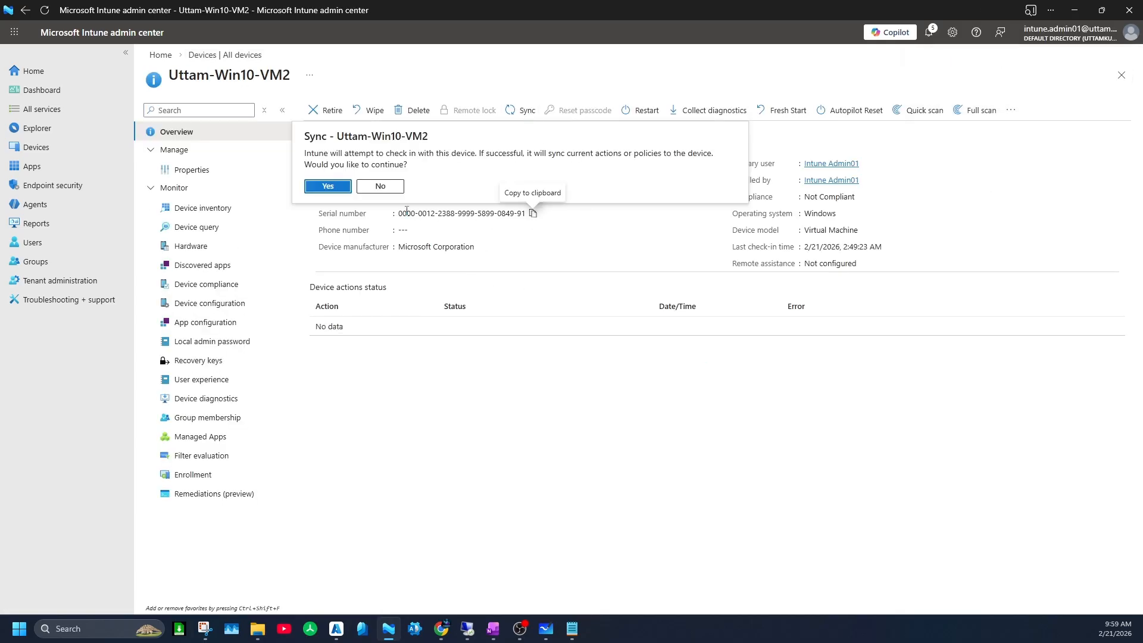
left_click(327, 186)
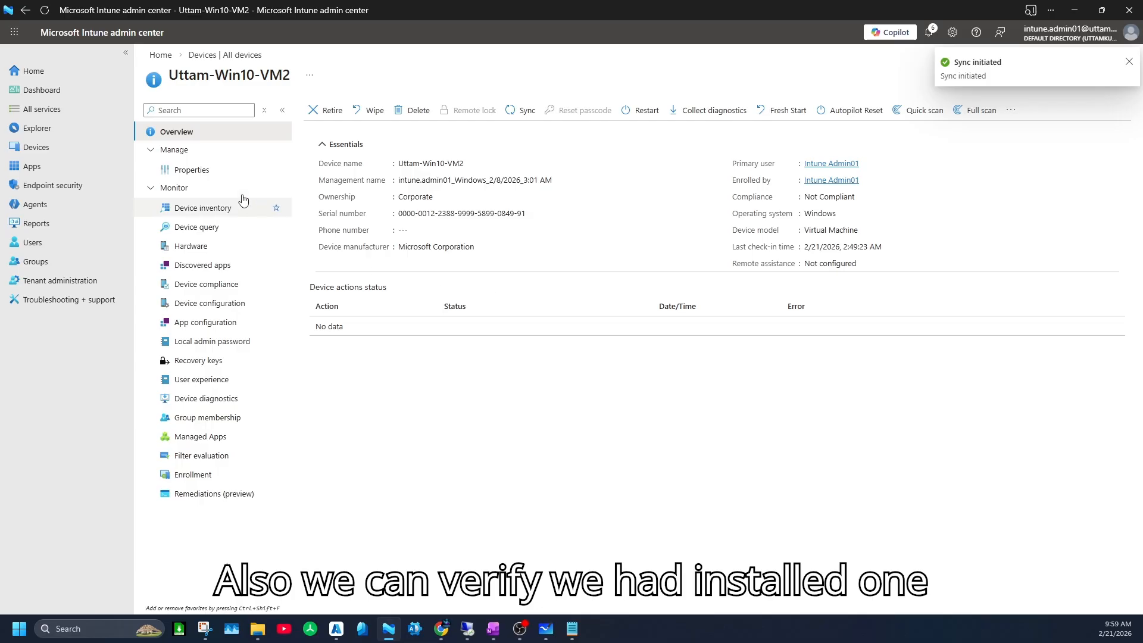
Open the device install status of the PuTTY release 0.83 (64-bit) app and examine the installation status for each device and user.
left_click(37, 172)
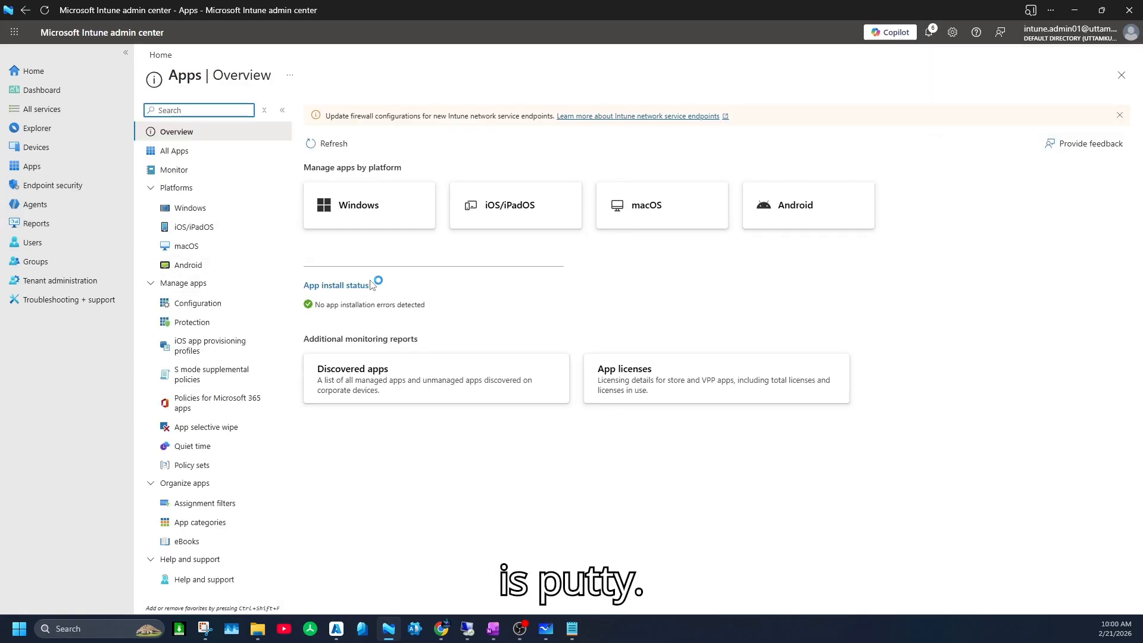
left_click(174, 152)
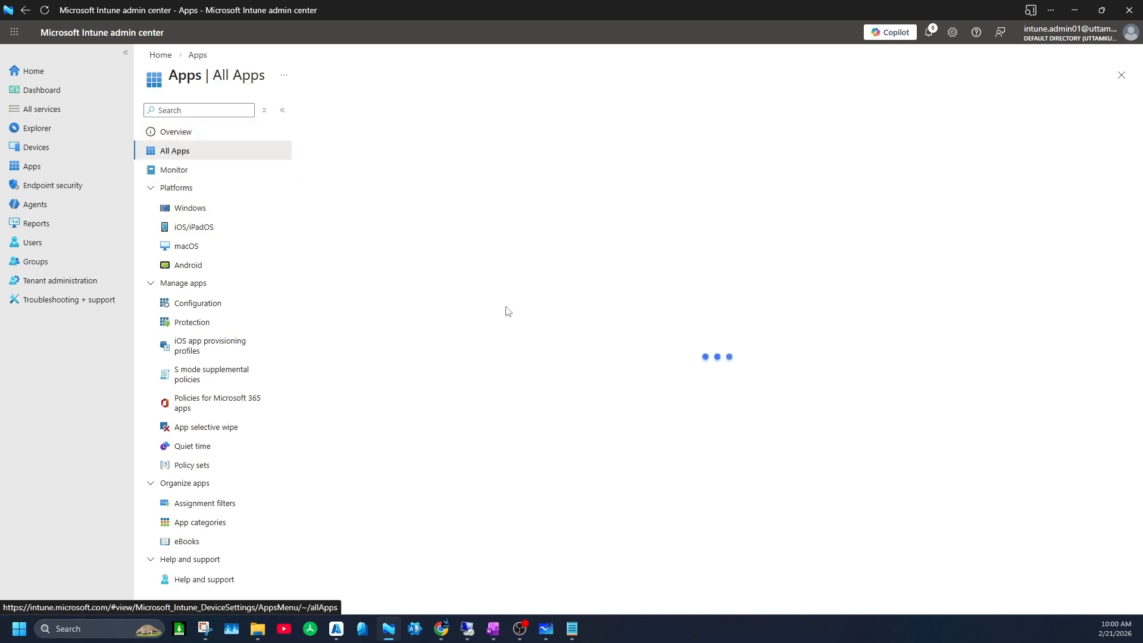
left_click(351, 224)
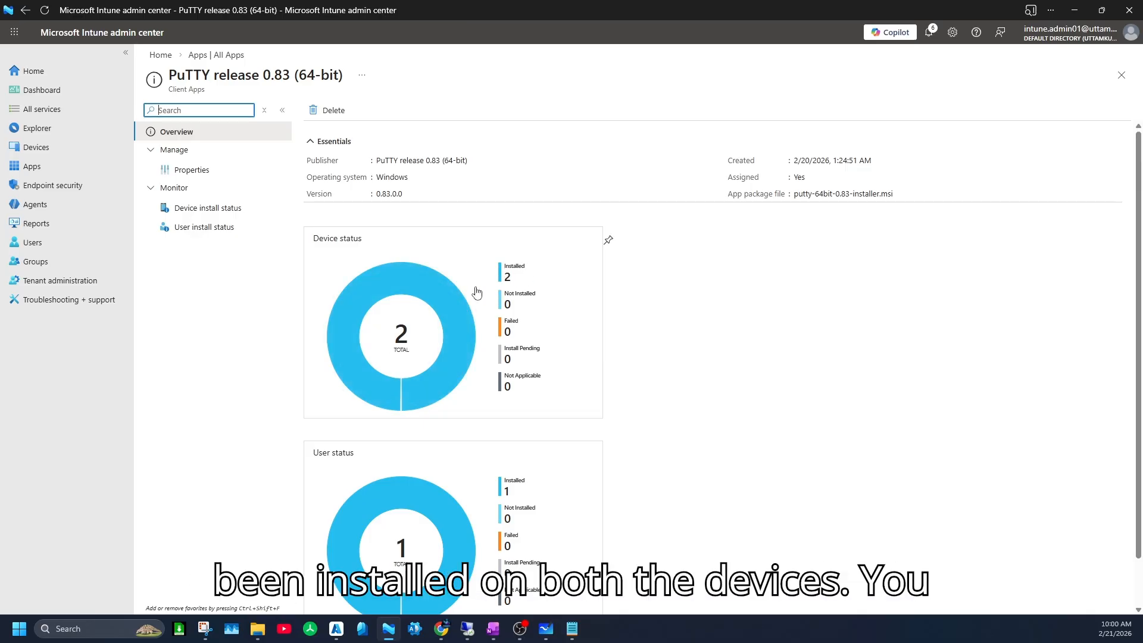
left_click(416, 332)
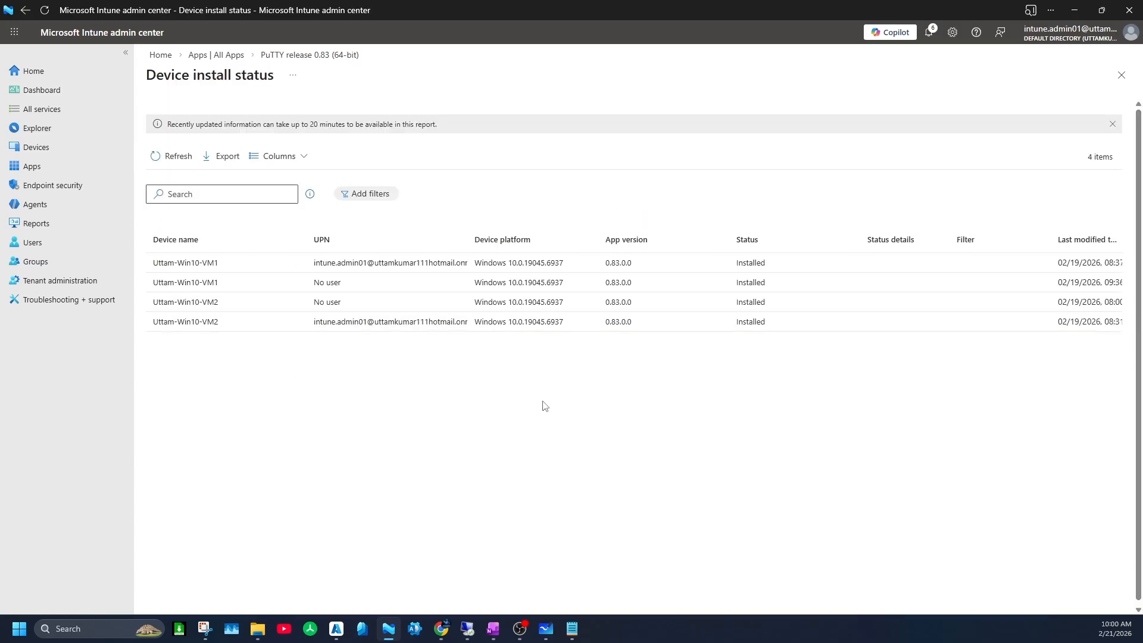
left_click_drag(153, 281, 767, 312)
left_click(742, 402)
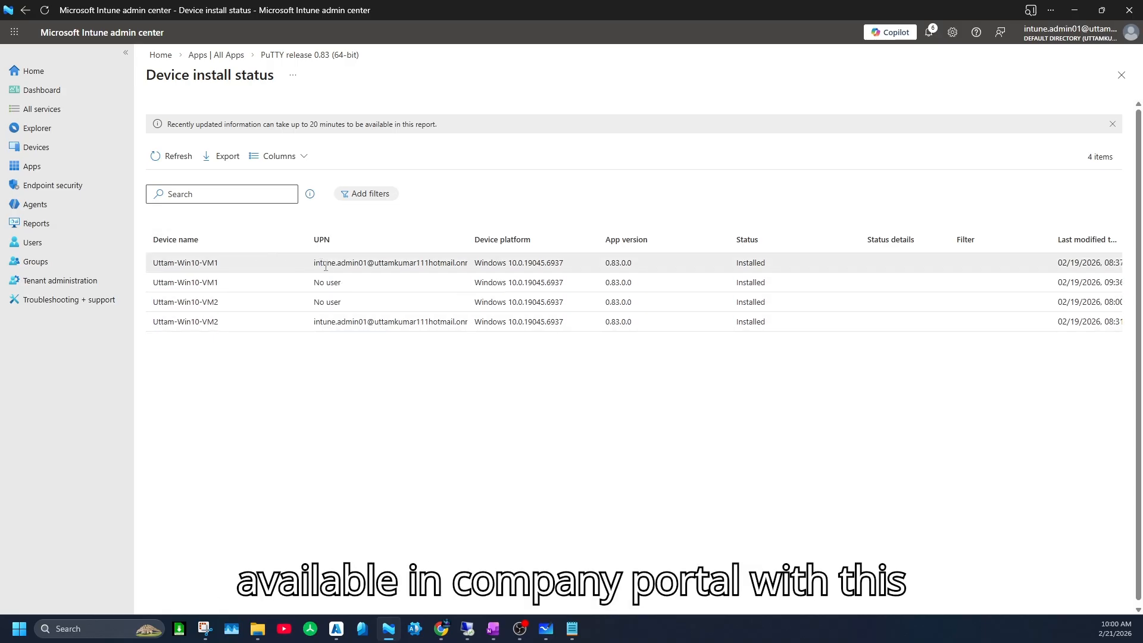
left_click_drag(309, 265, 472, 264)
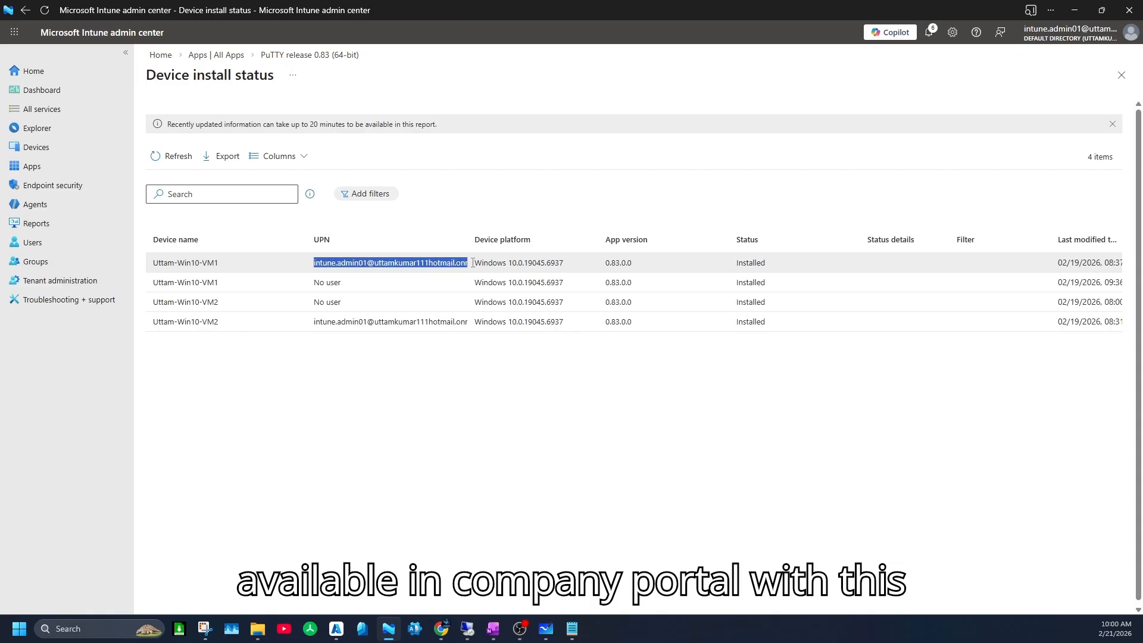
left_click(481, 344)
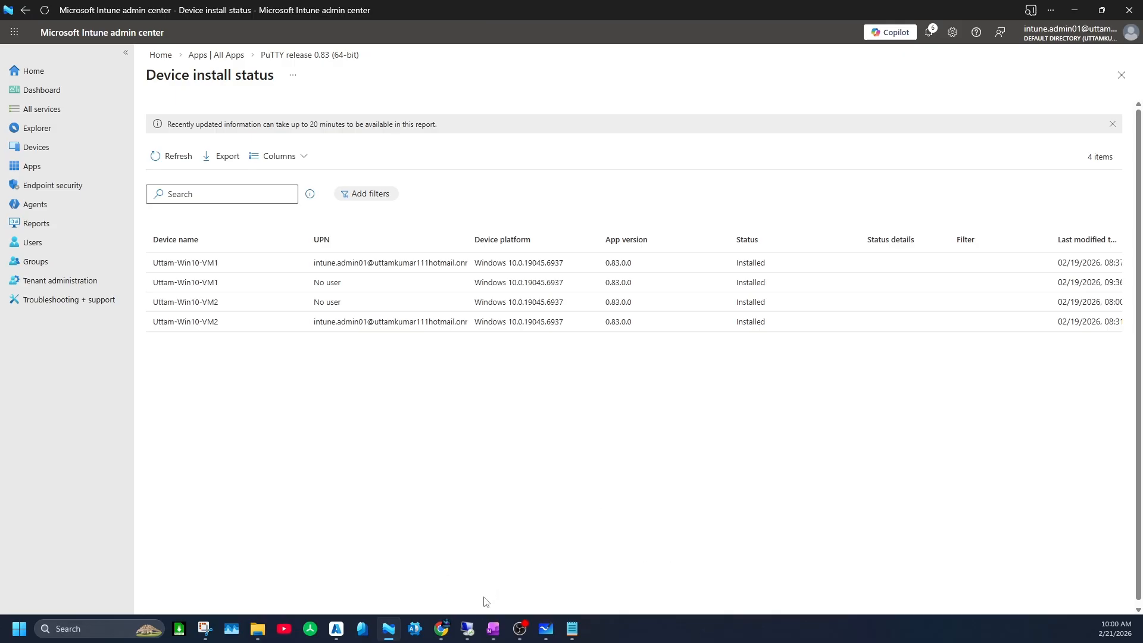
Switch to the 20.197.24.203 remote desktop session, launch PuTTYgen to verify its installation, close it and minimize the session.
mouse_move(468, 628)
left_click(519, 570)
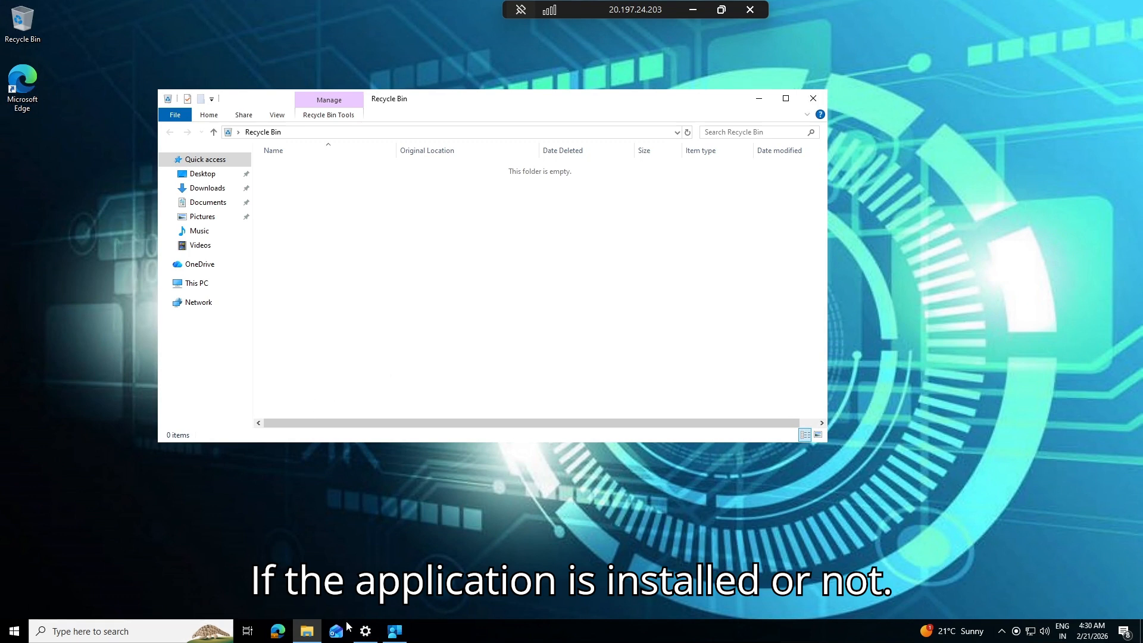
left_click(11, 633)
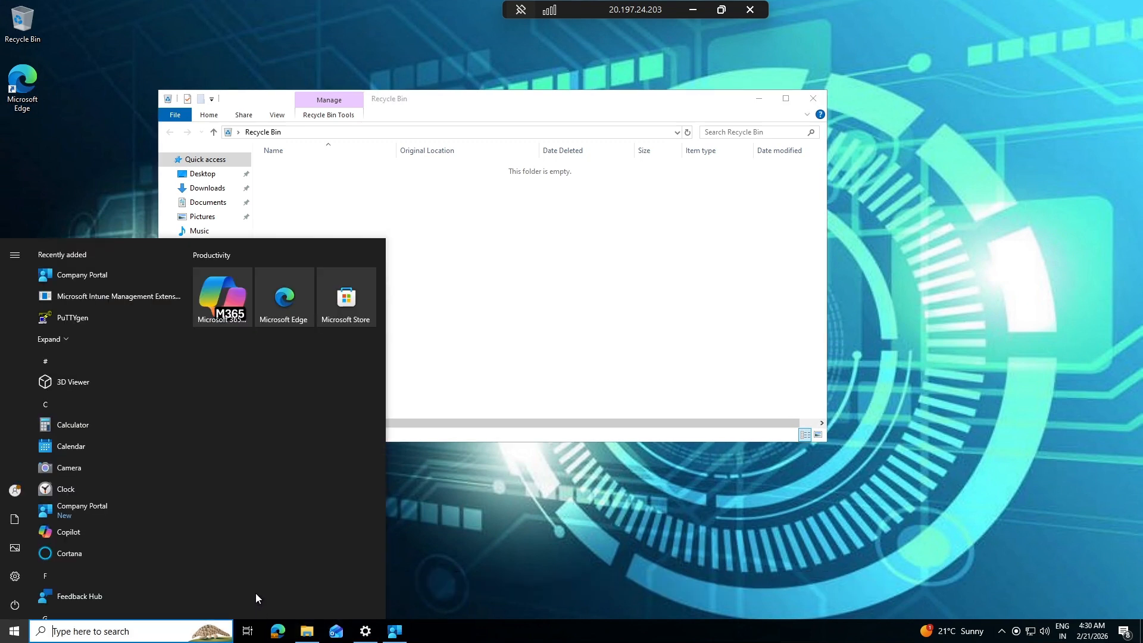
left_click(72, 317)
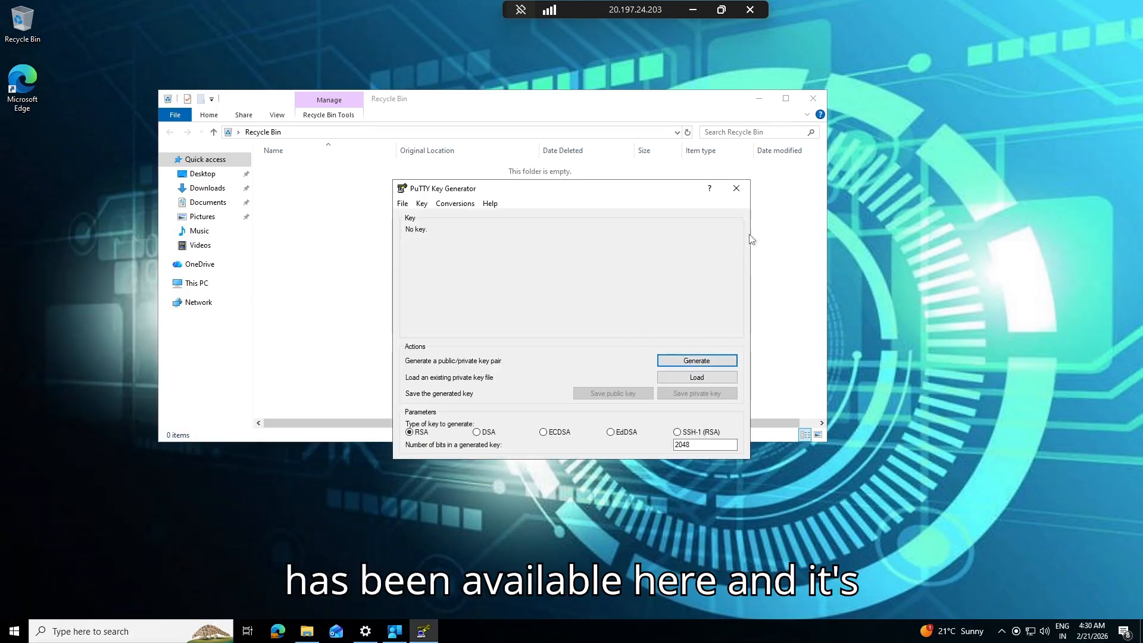
left_click(736, 188)
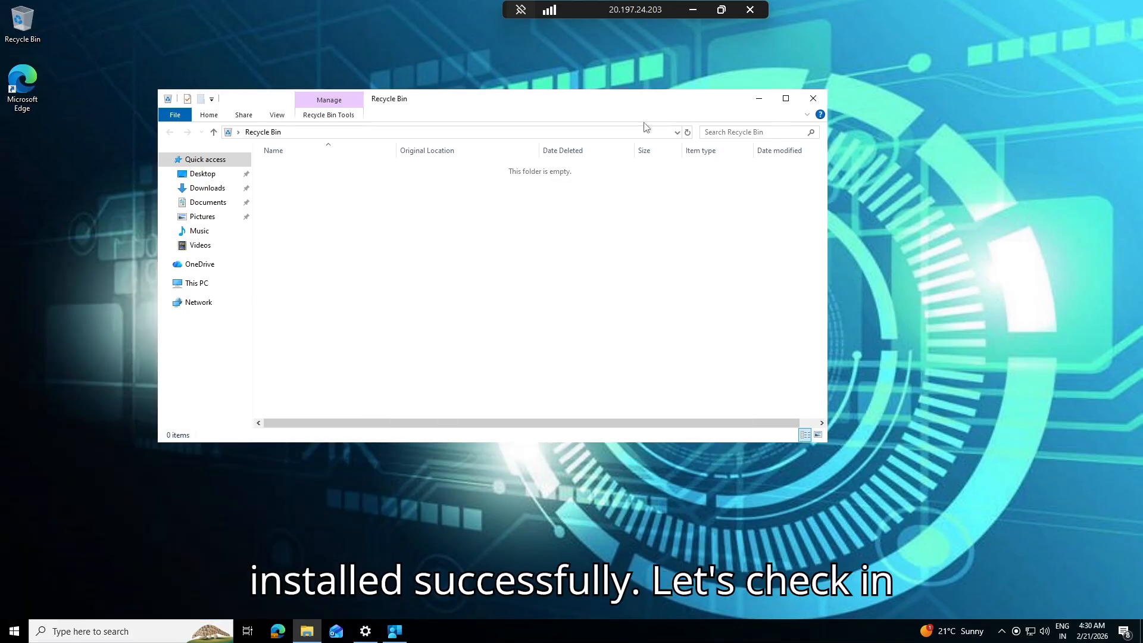
left_click(692, 10)
Switch to the 20.207.196.35 remote desktop session, clear the open windows out of the way and check the recently added apps for PuTTYgen.
mouse_move(468, 629)
left_click(425, 559)
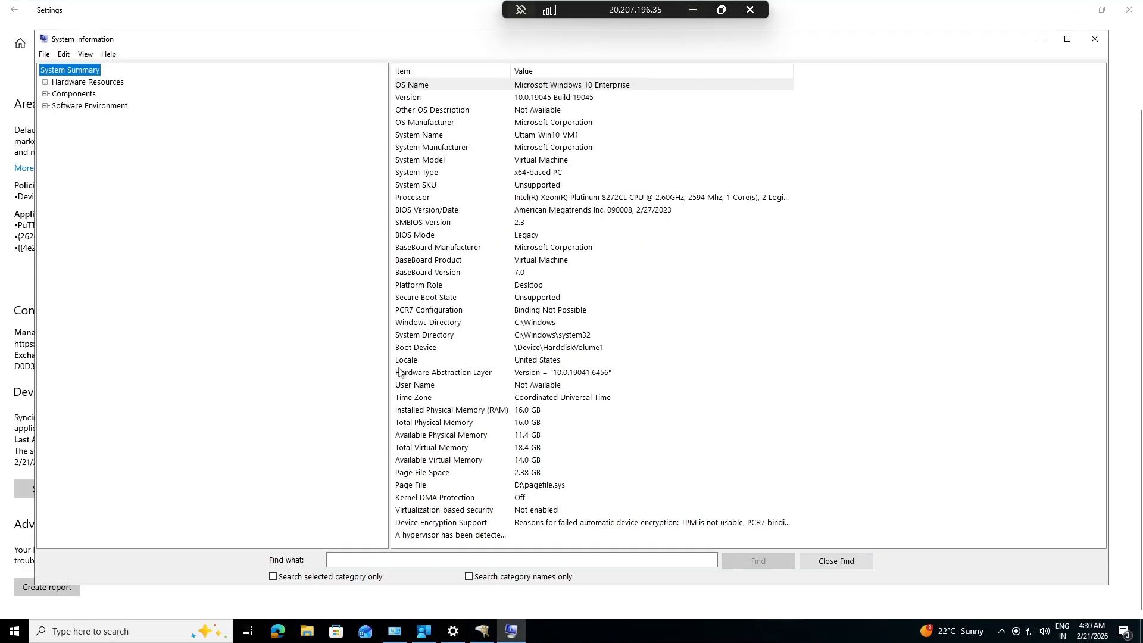
left_click(1074, 9)
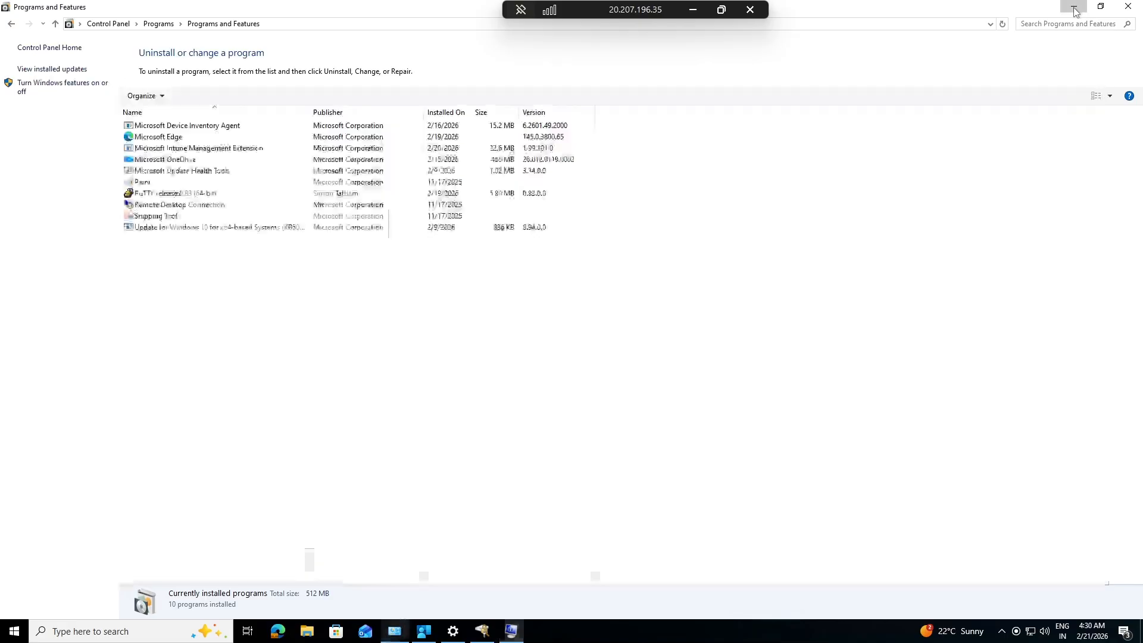
left_click(1074, 9)
left_click(1074, 9)
left_click(1074, 10)
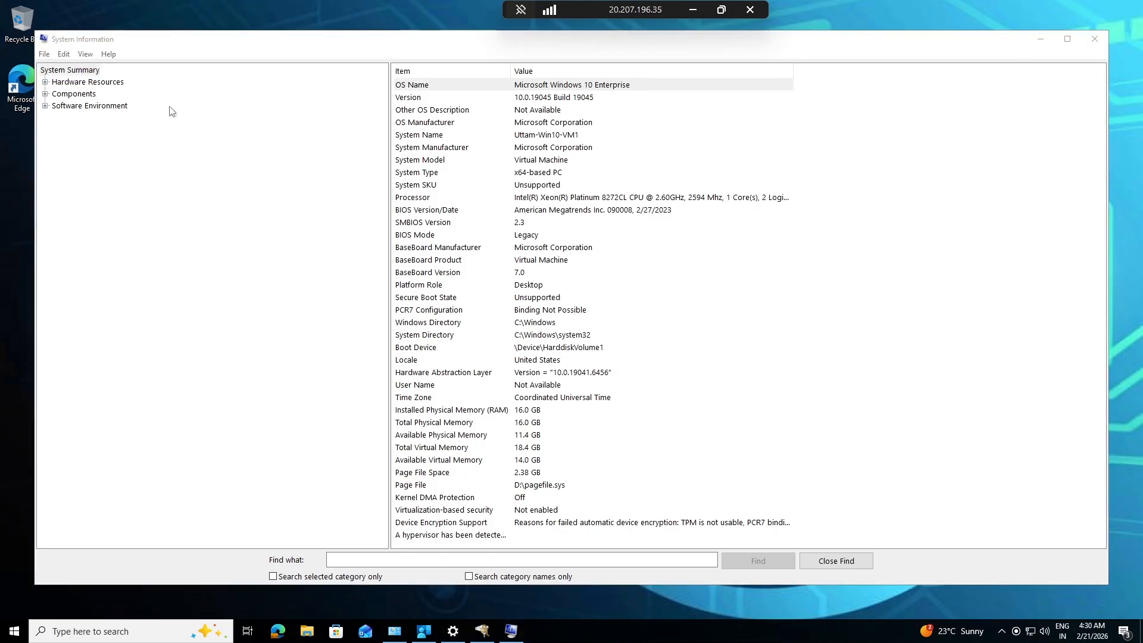
left_click_drag(270, 49, 481, 52)
left_click(14, 630)
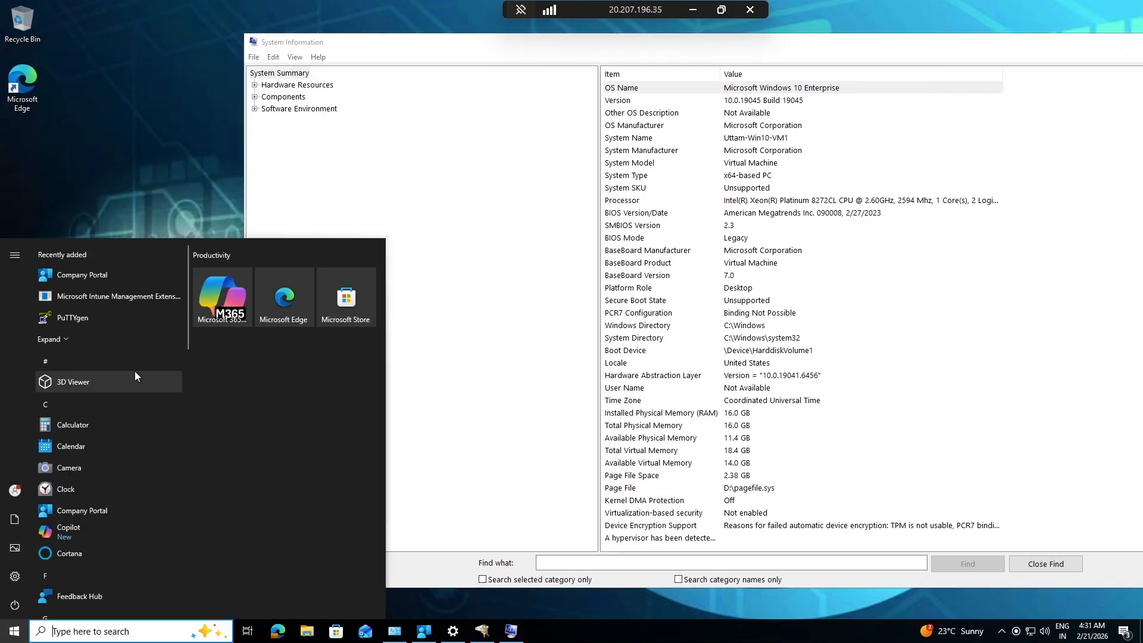
Launch PuTTYgen on the first remote device to check its installation, and close it again.
left_click(89, 318)
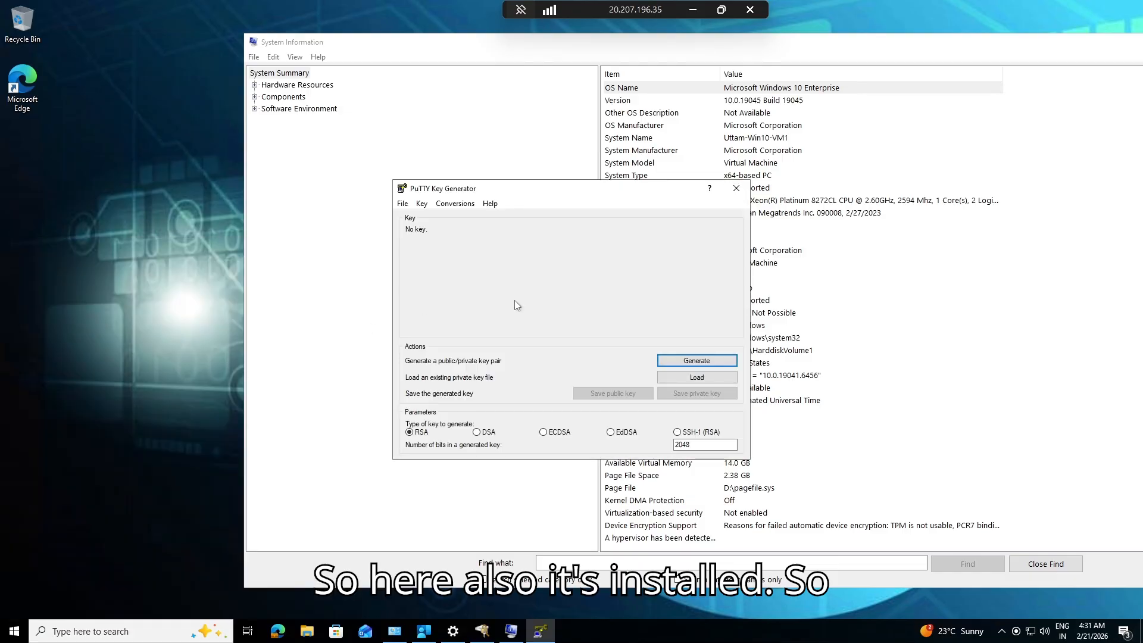
left_click(737, 188)
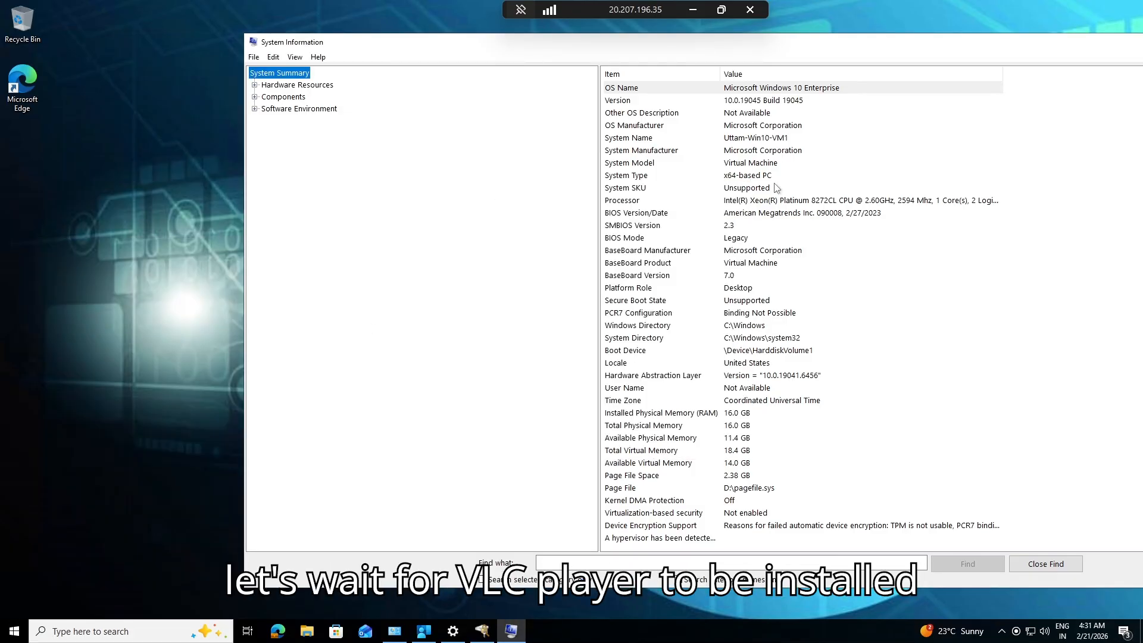
left_click_drag(846, 47, 686, 54)
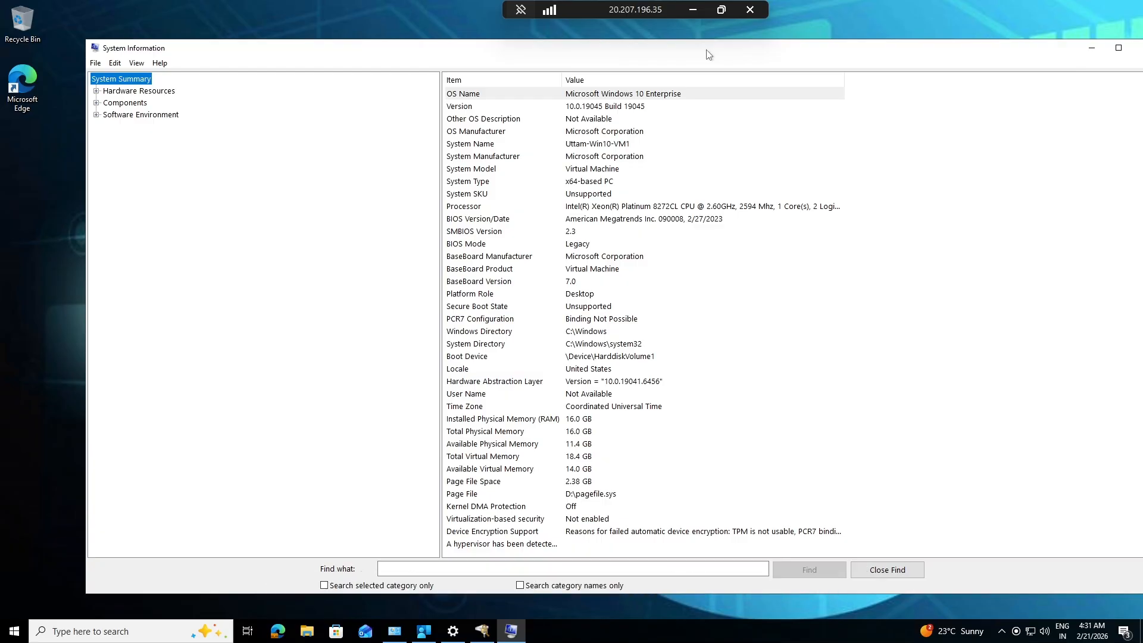
Start a device sync from the Managed by Default Directory settings on the first remote machine.
left_click(453, 631)
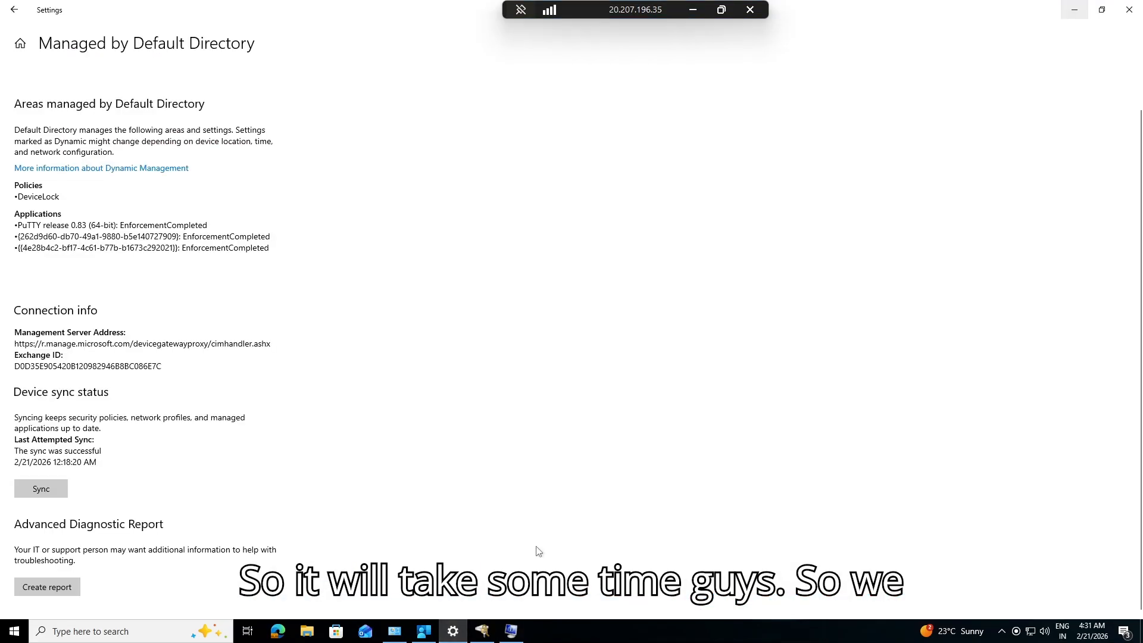
left_click(43, 491)
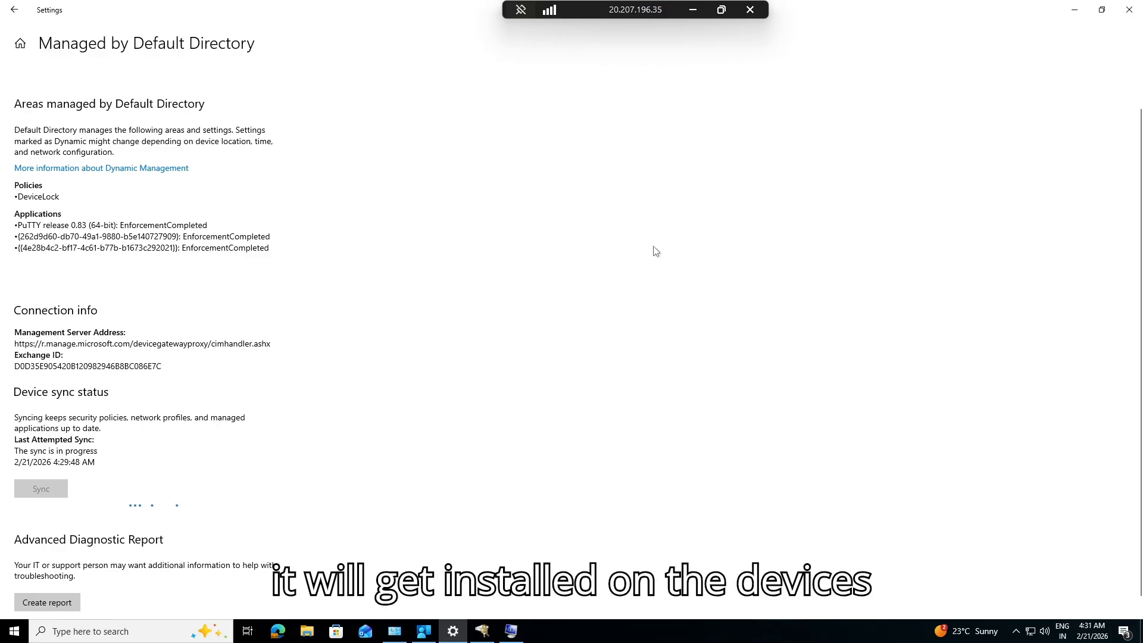
left_click(692, 9)
Switch to the second remote machine and start a device sync from its Managed by Default Directory settings.
left_click(469, 630)
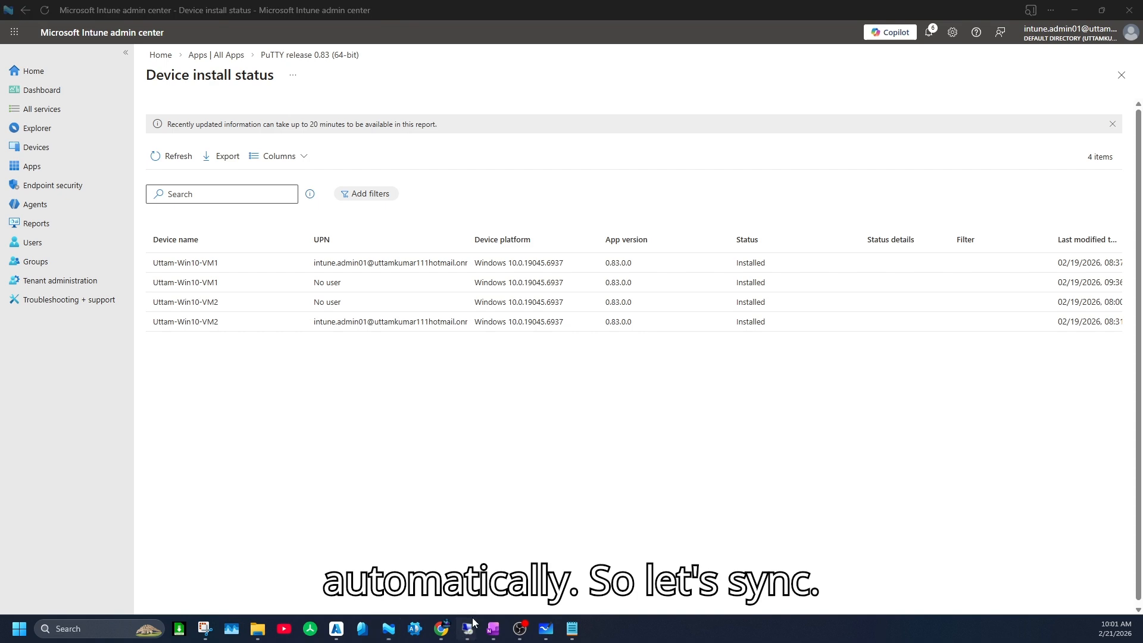
left_click(508, 567)
left_click(375, 632)
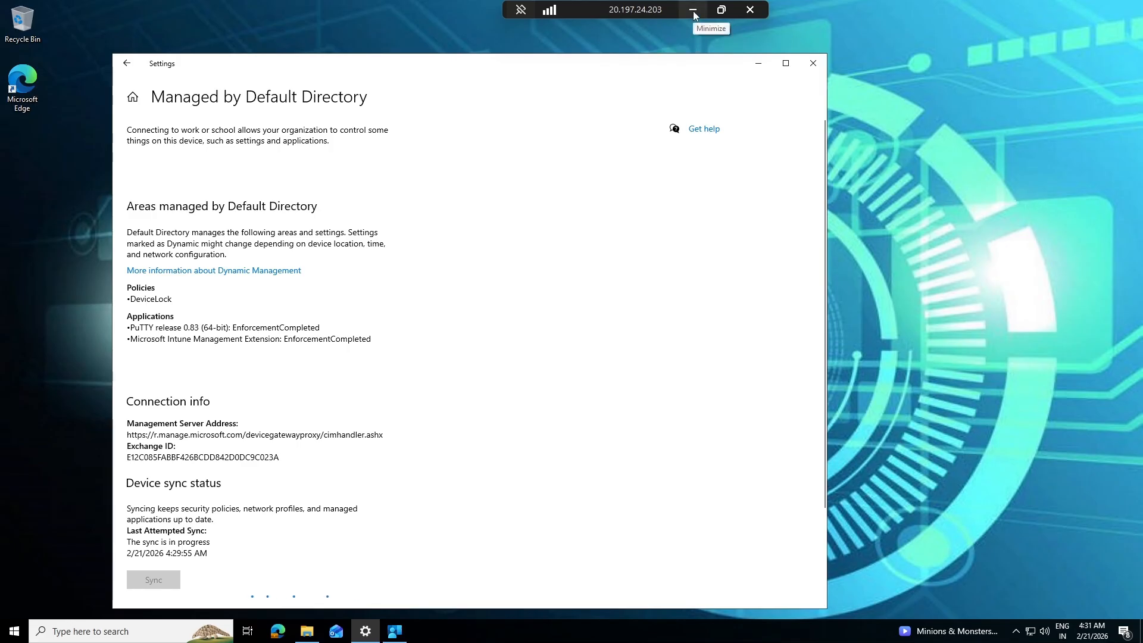
Check the Apps and Downloads & updates pages of Company Portal on the second machine for available applications.
left_click(393, 631)
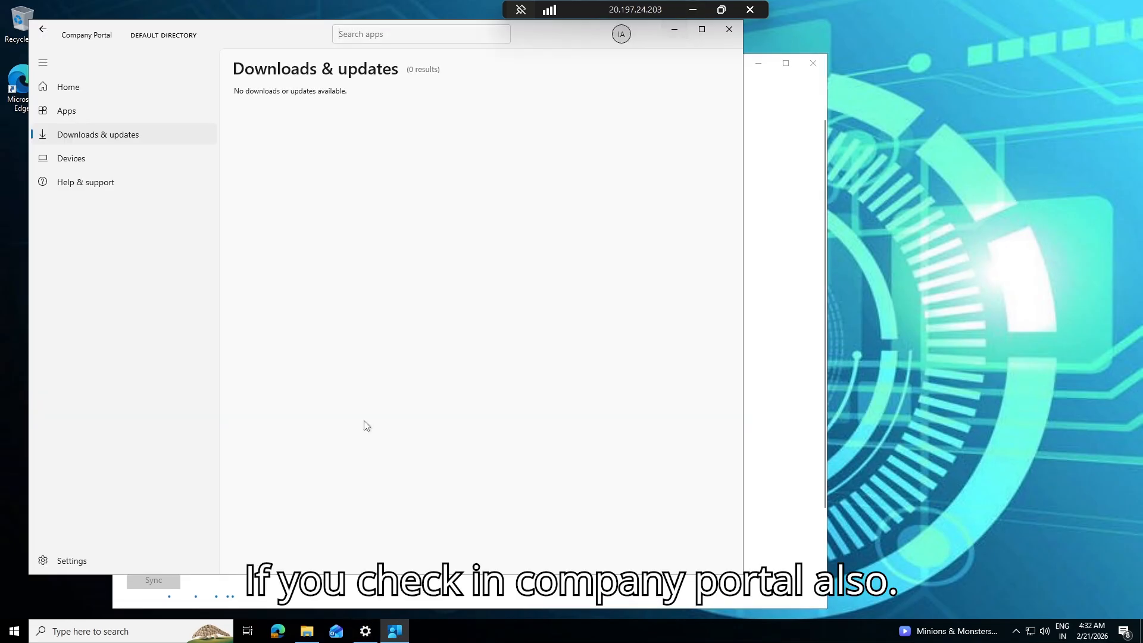
left_click(83, 109)
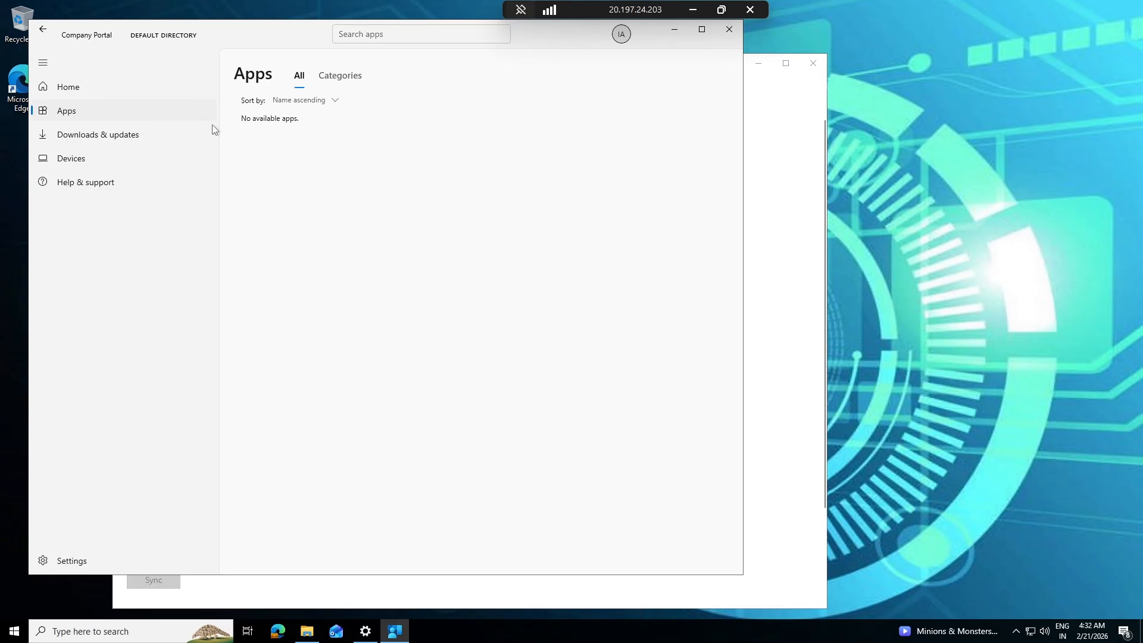
left_click(150, 135)
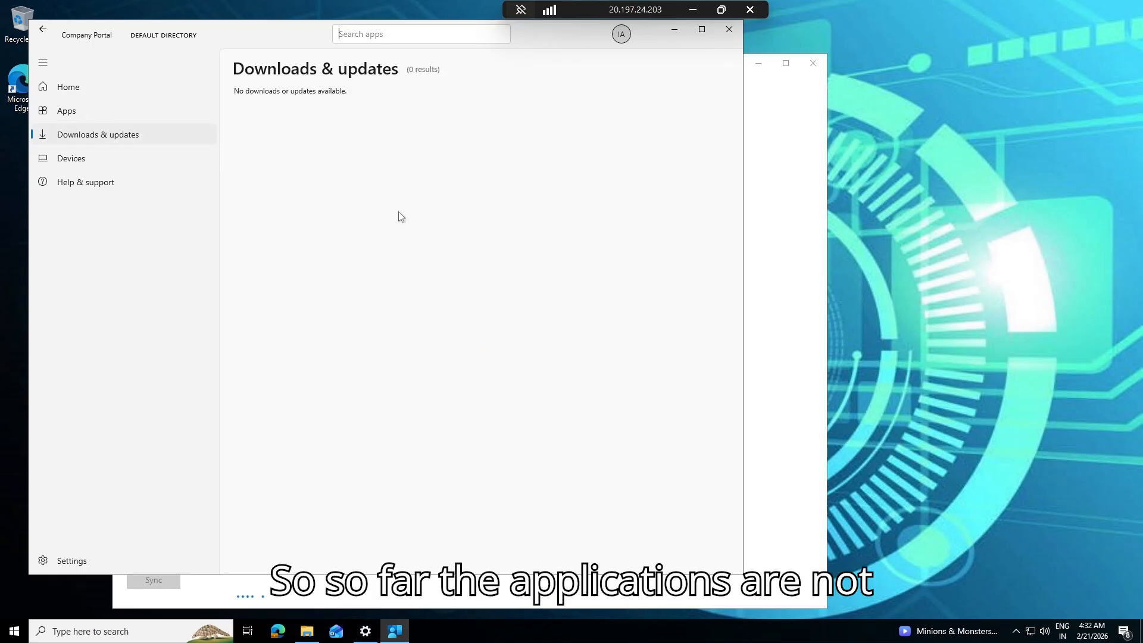
left_click(97, 116)
left_click(664, 37)
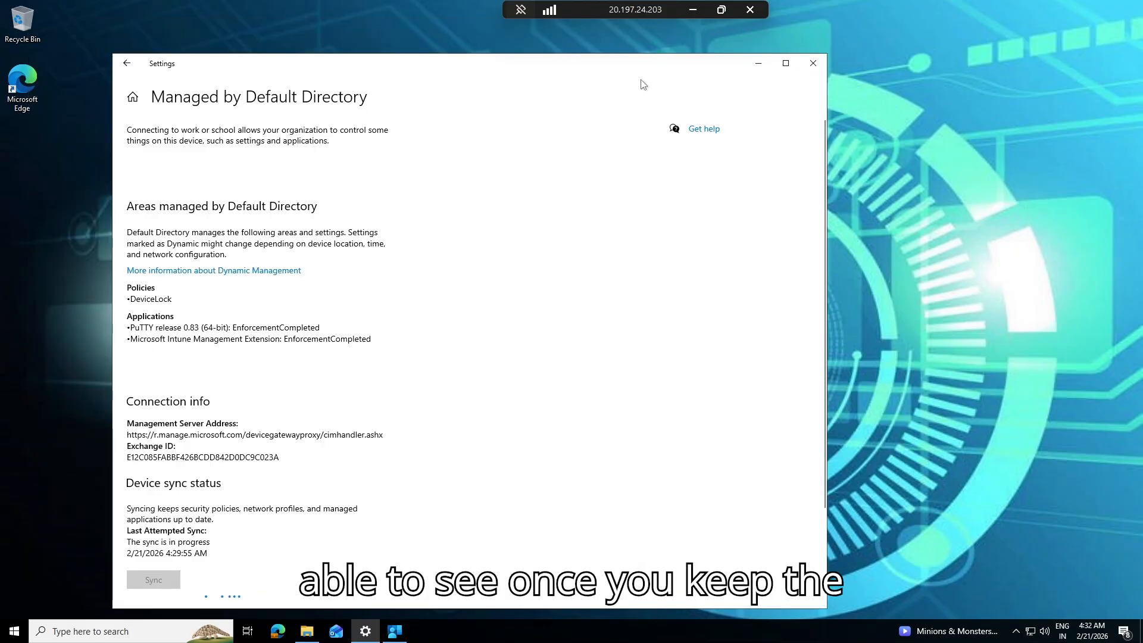
Switch to the Intune admin center and view the install status overview of vlc-3.0.23-win64.exe.
left_click(692, 10)
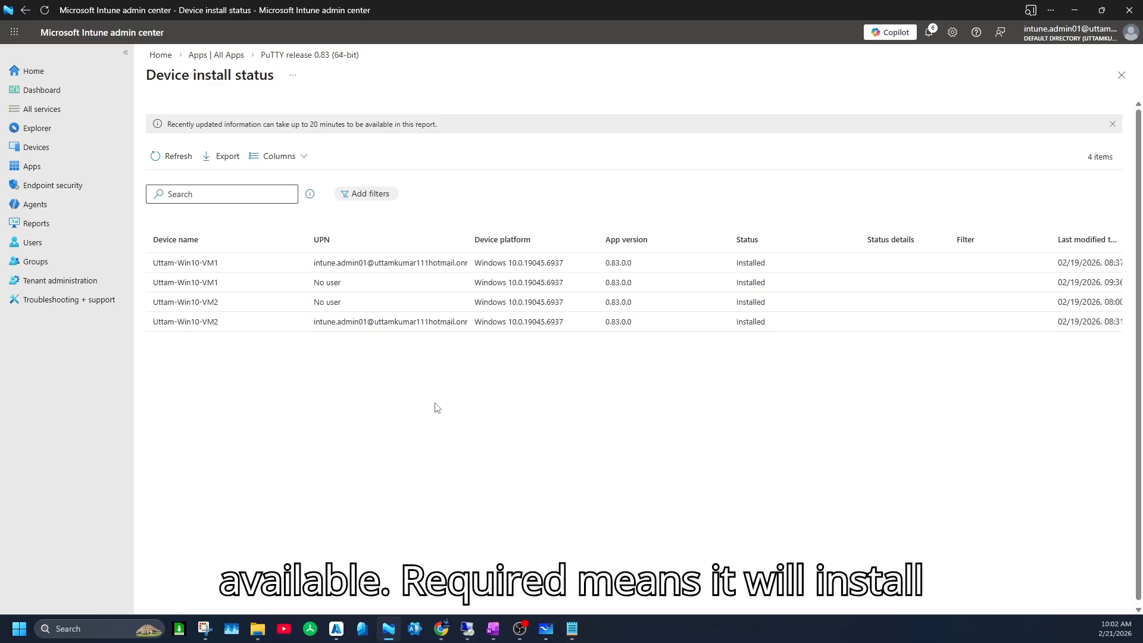
left_click(217, 55)
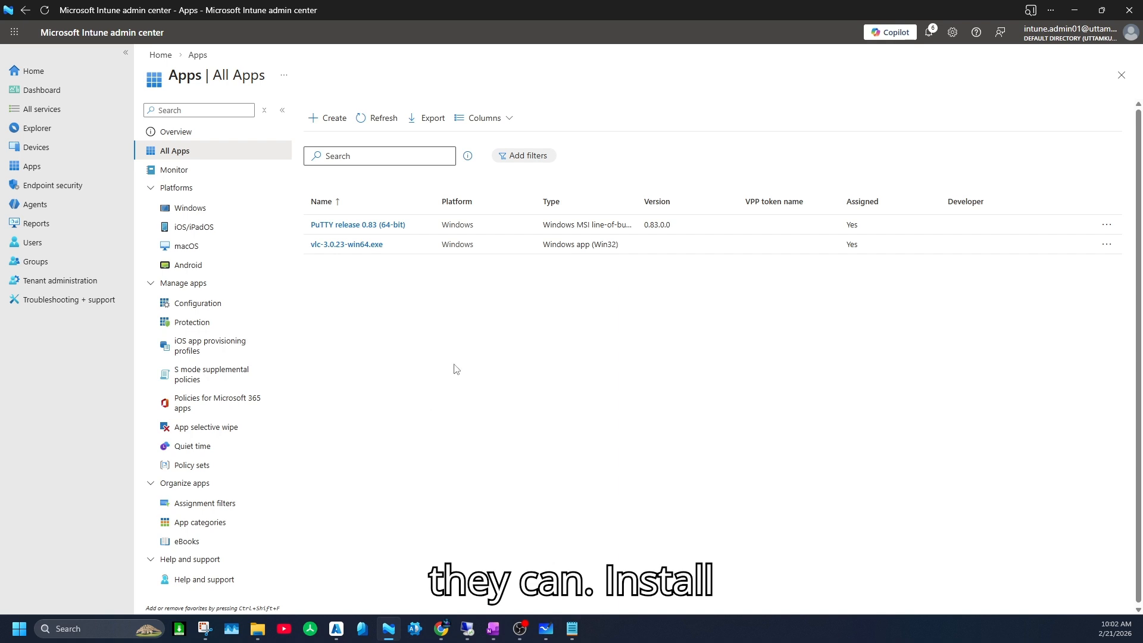
left_click(356, 245)
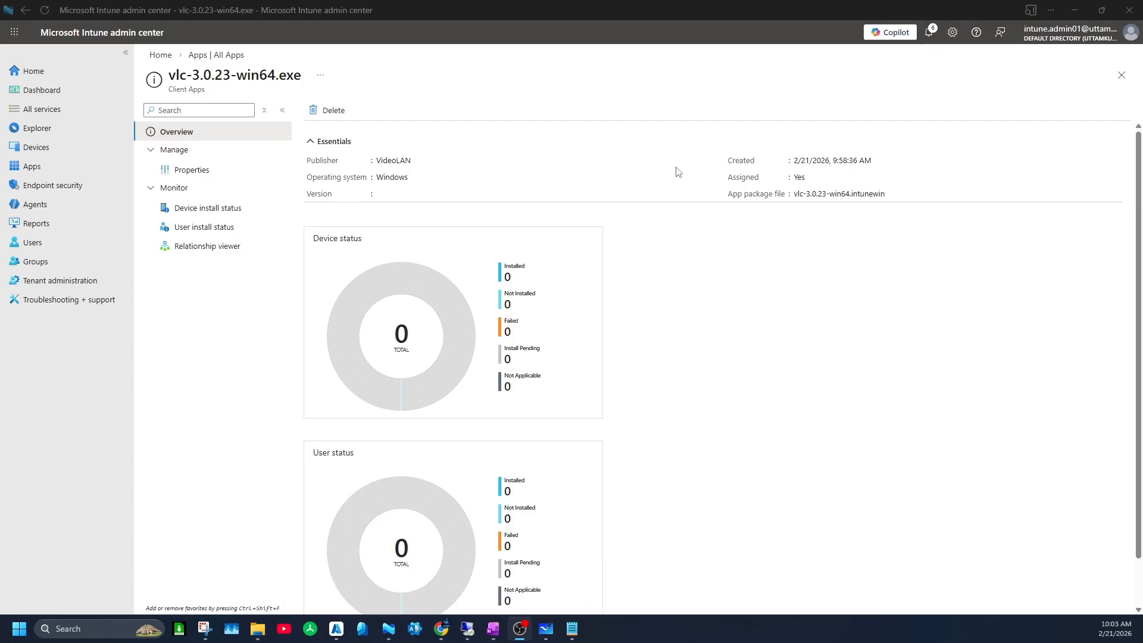
Review the managed apps of the VM1 device, including the installation details of vlc-3.0.23-win64.exe.
left_click(35, 147)
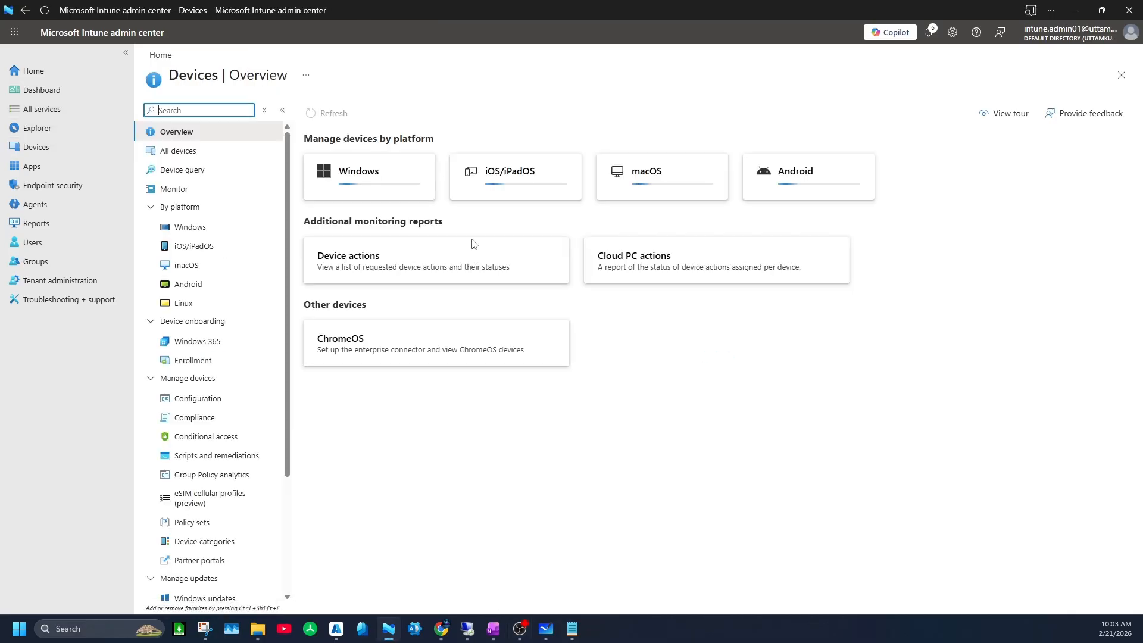
left_click(180, 152)
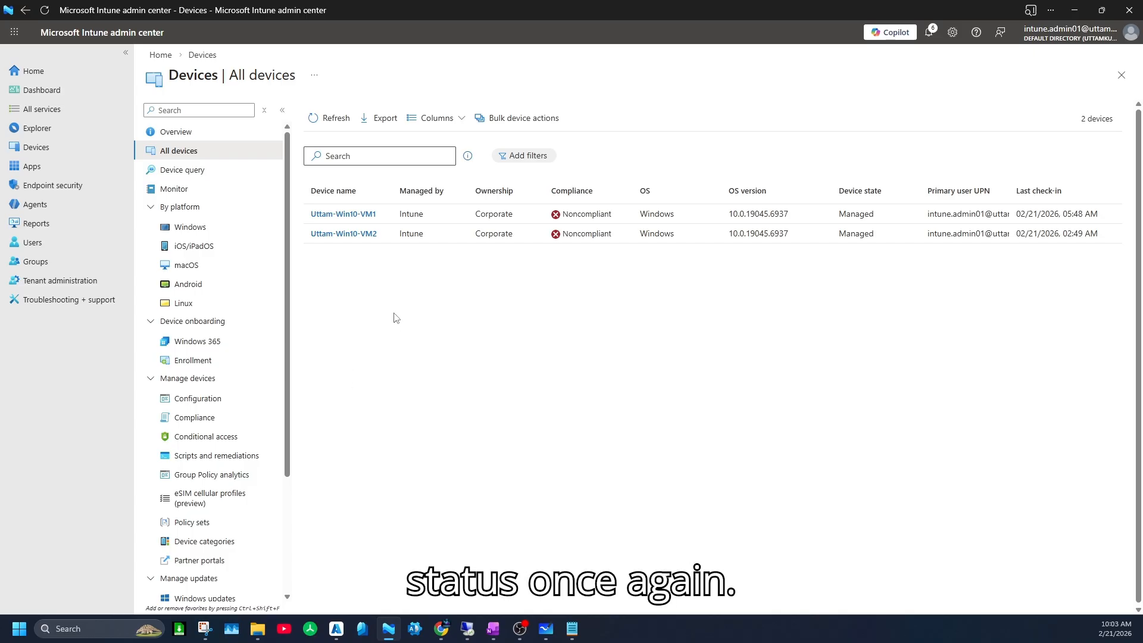
left_click(359, 216)
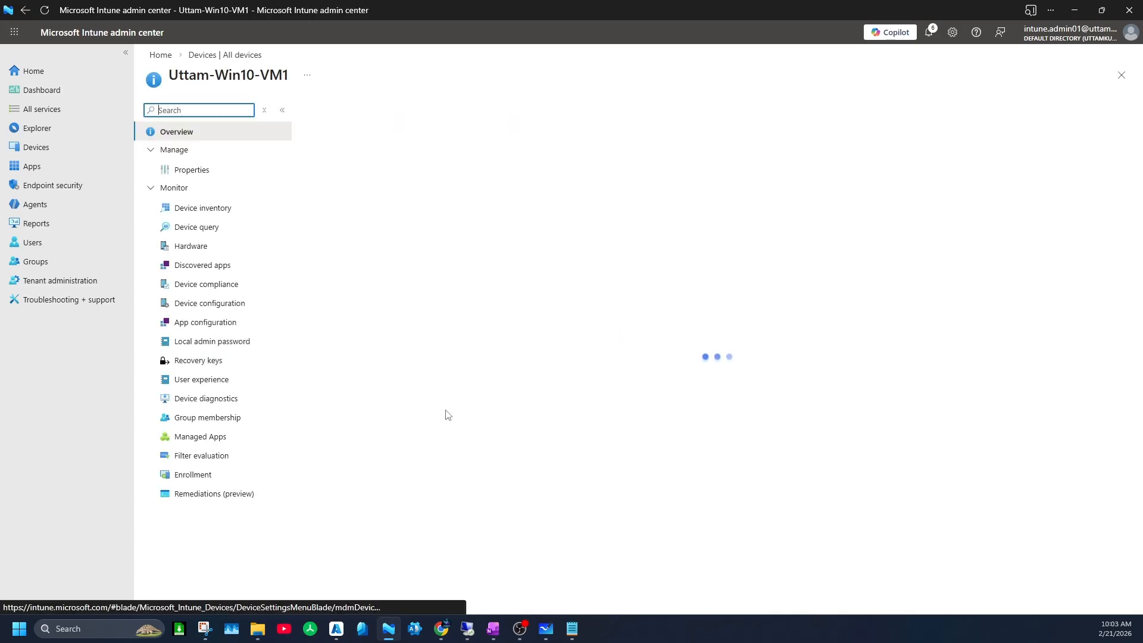
left_click(205, 437)
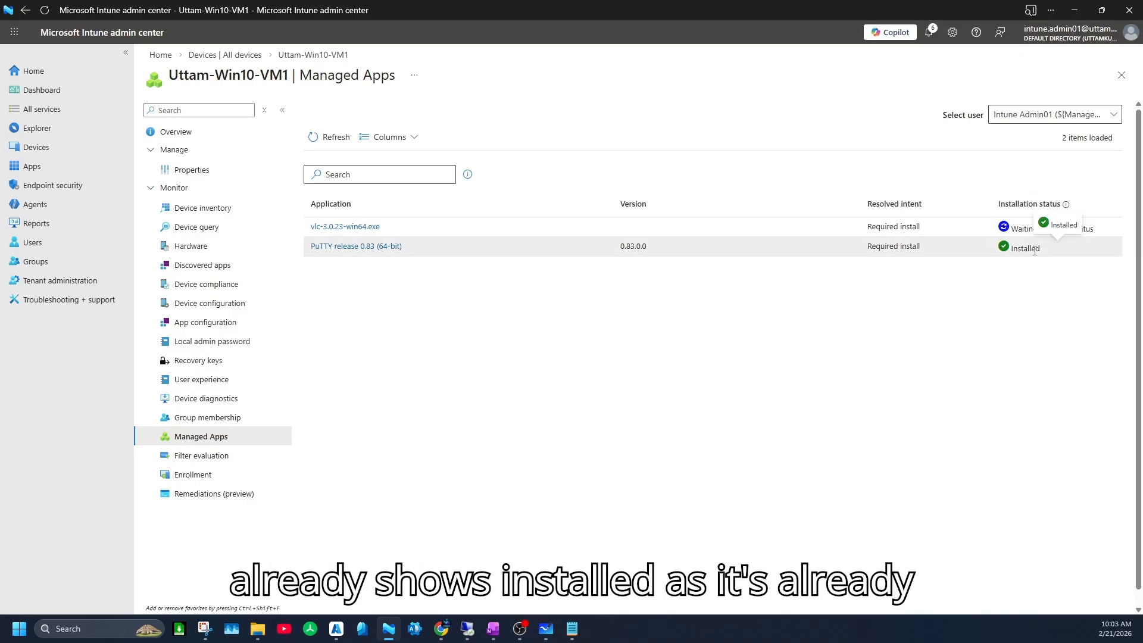
left_click(366, 226)
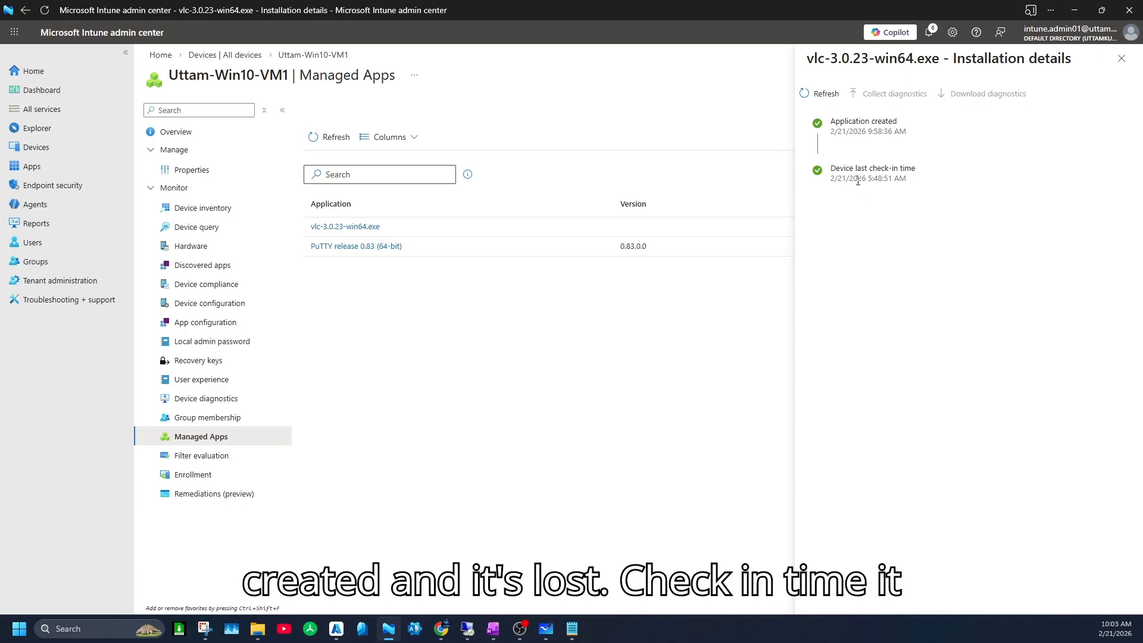
left_click(1121, 58)
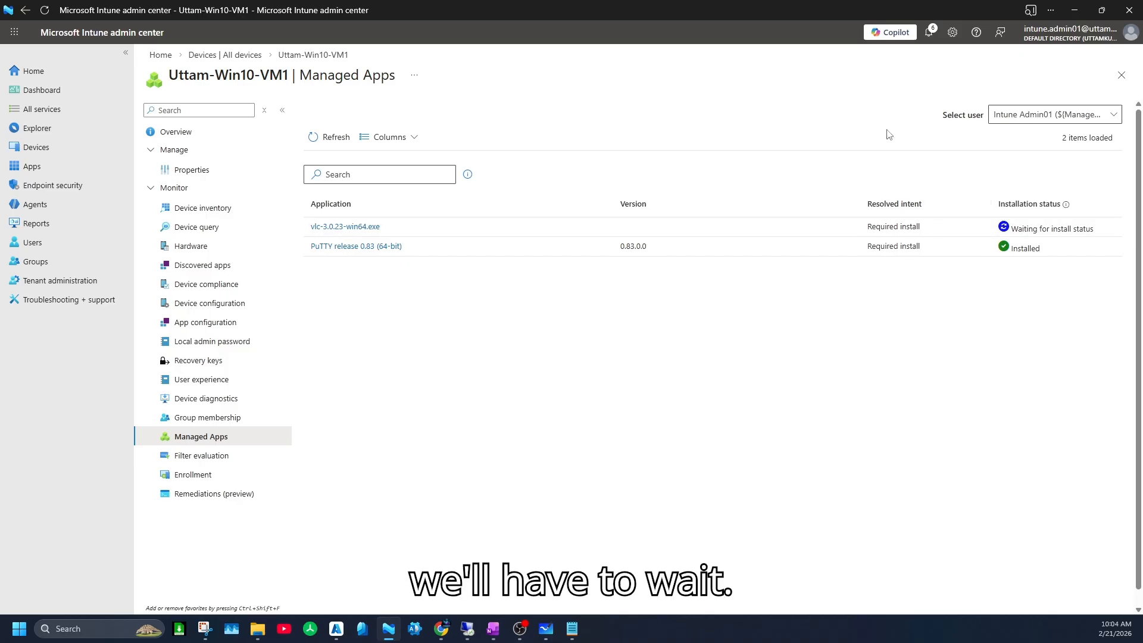
left_click(1122, 75)
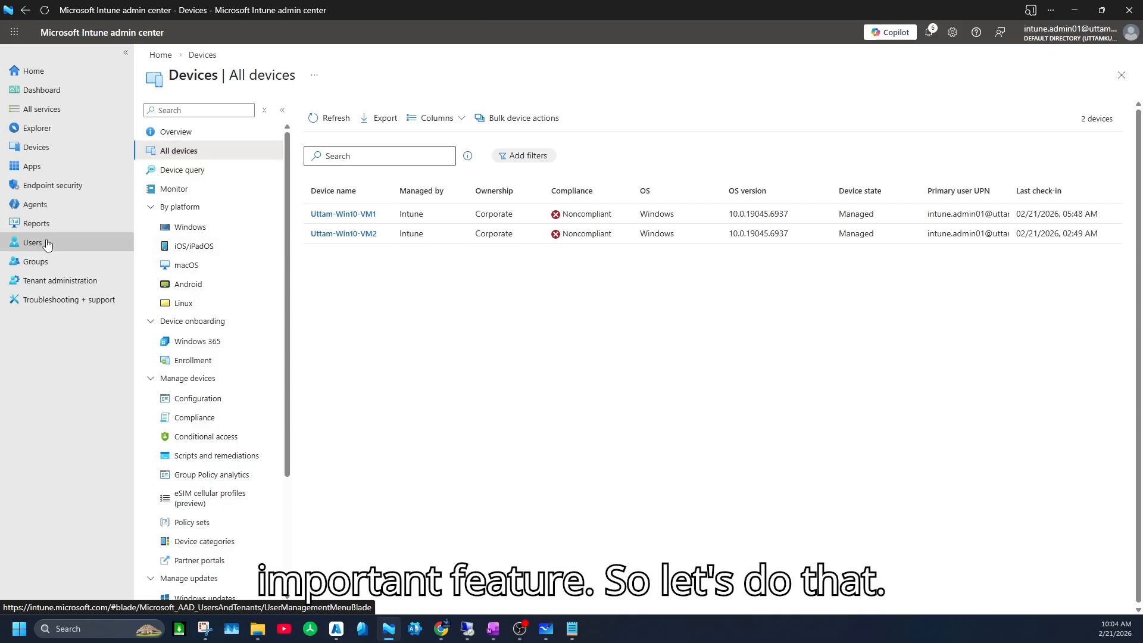
Start creating an app in All Apps with the app type Microsoft Store app (new).
left_click(33, 166)
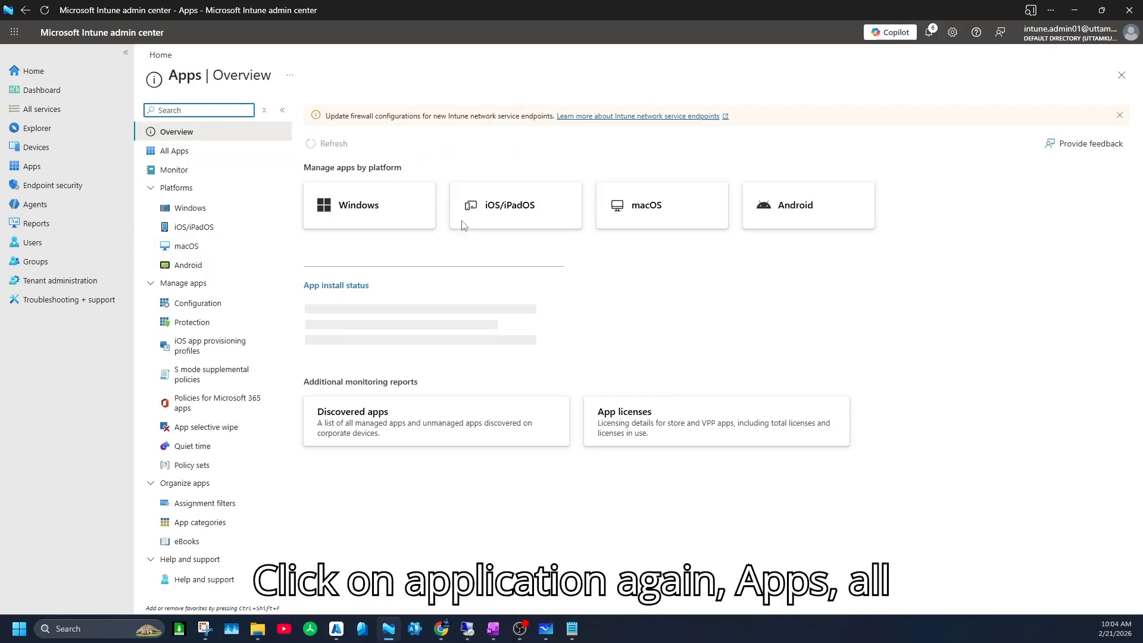
left_click(236, 152)
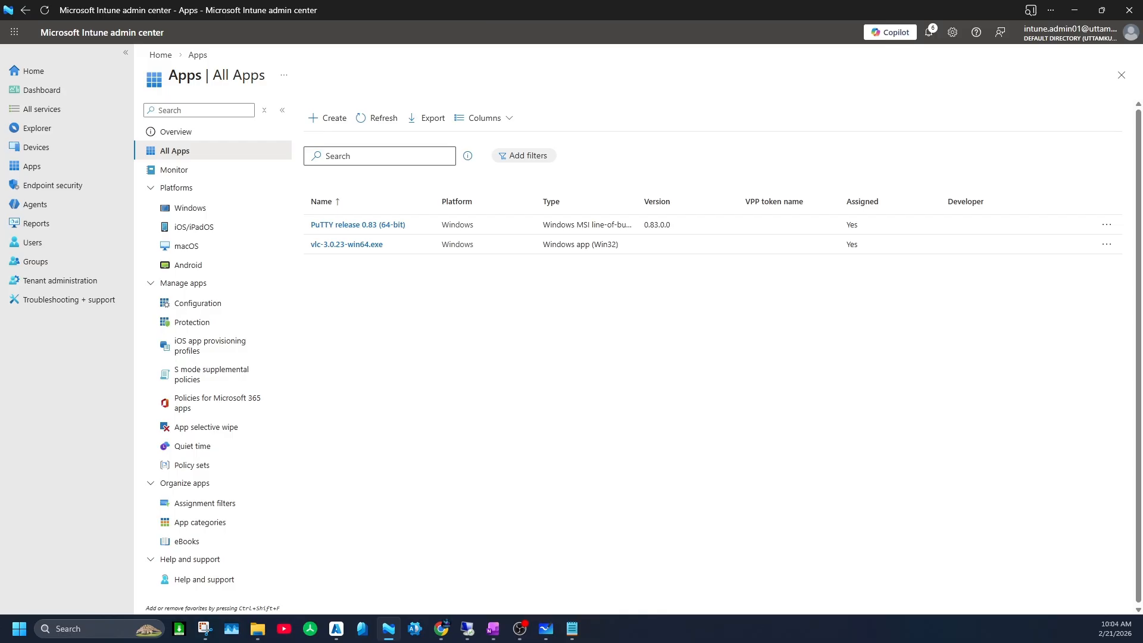
left_click(331, 118)
left_click(905, 116)
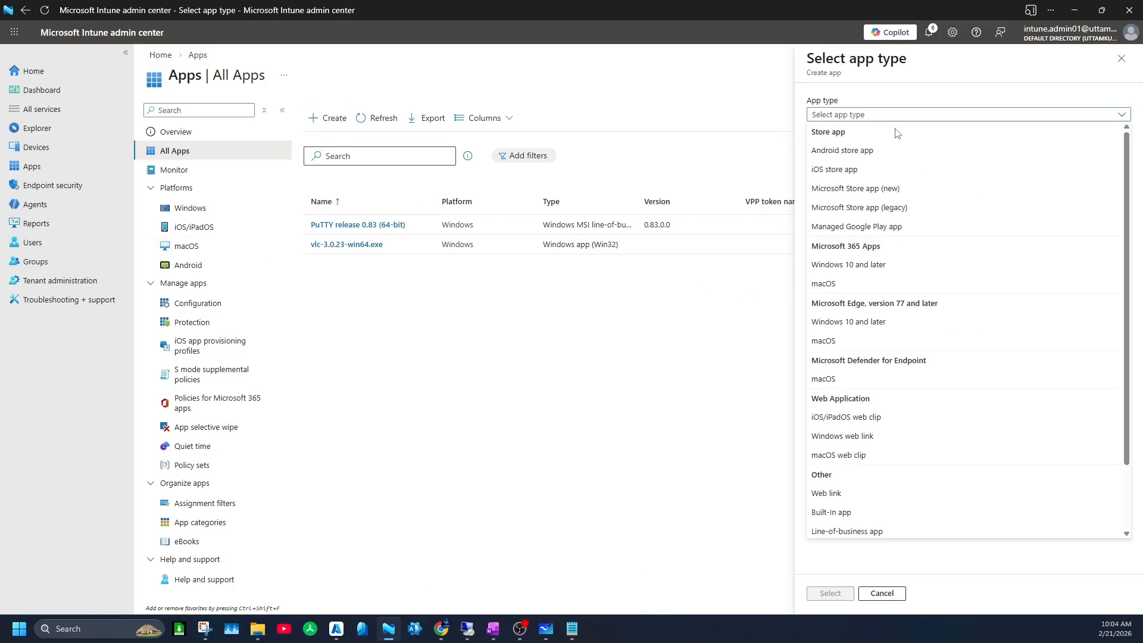
scroll(918, 407, "down", 1)
scroll(918, 407, "down", 2)
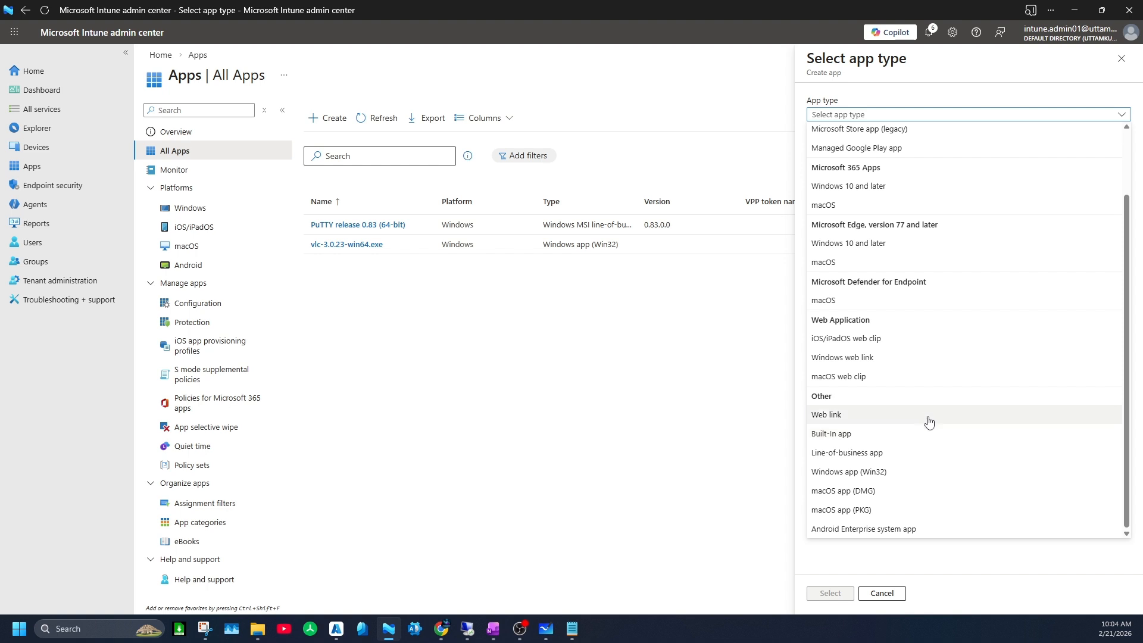
scroll(916, 346, "up", 3)
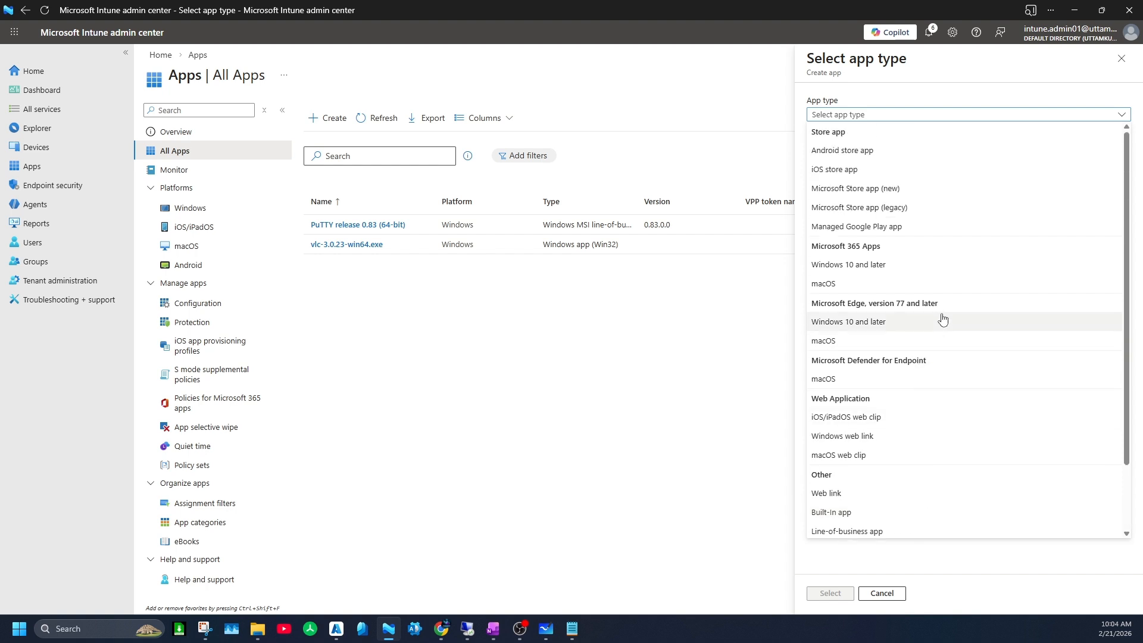
left_click(903, 267)
left_click(882, 115)
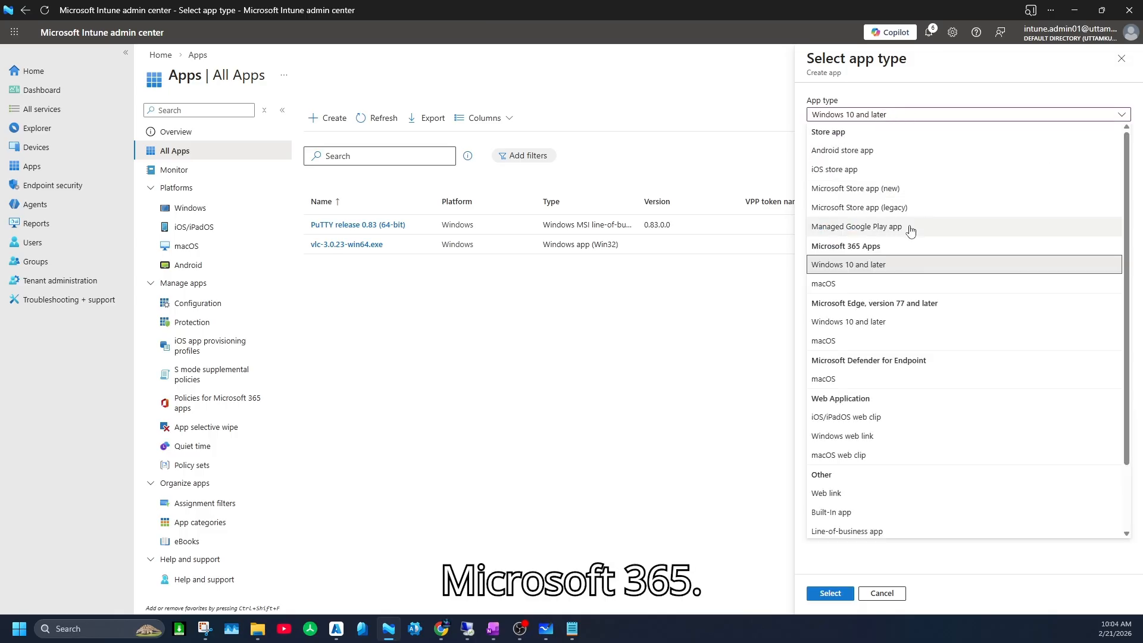
left_click(897, 189)
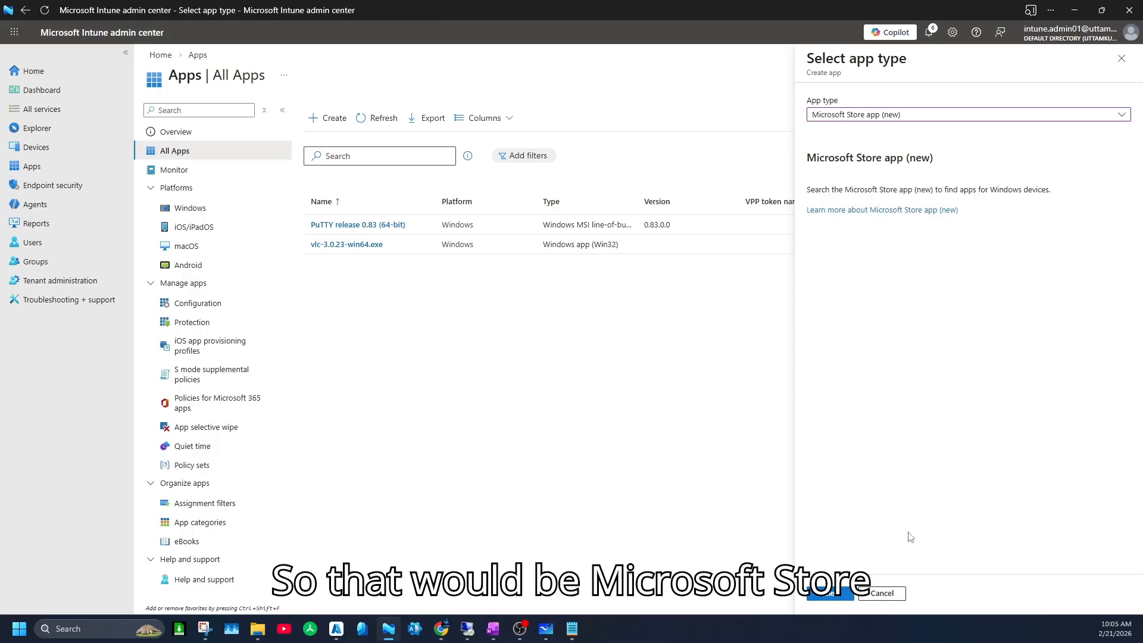
left_click(831, 594)
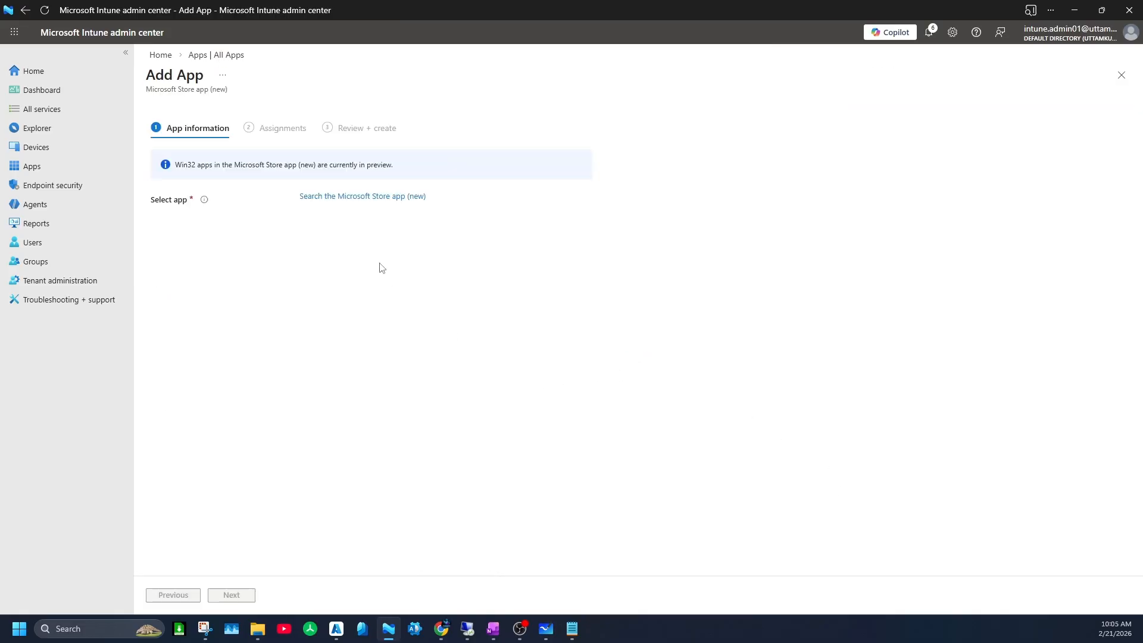
Search the Microsoft Store for "teams" and select Microsoft Teams as the app to add.
left_click(375, 196)
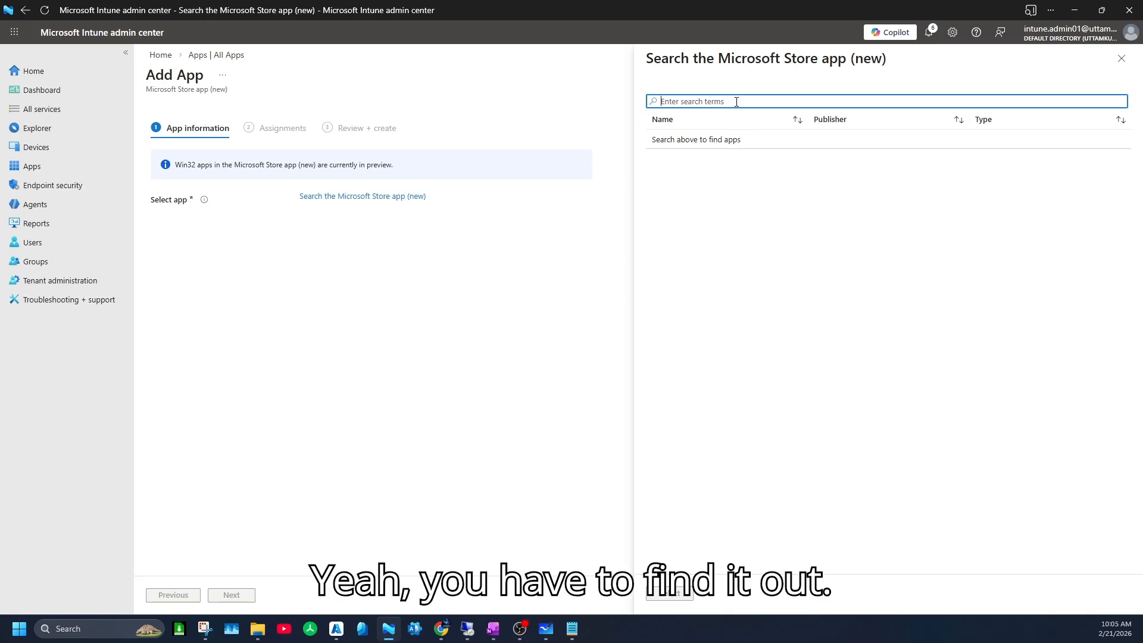
type("teams")
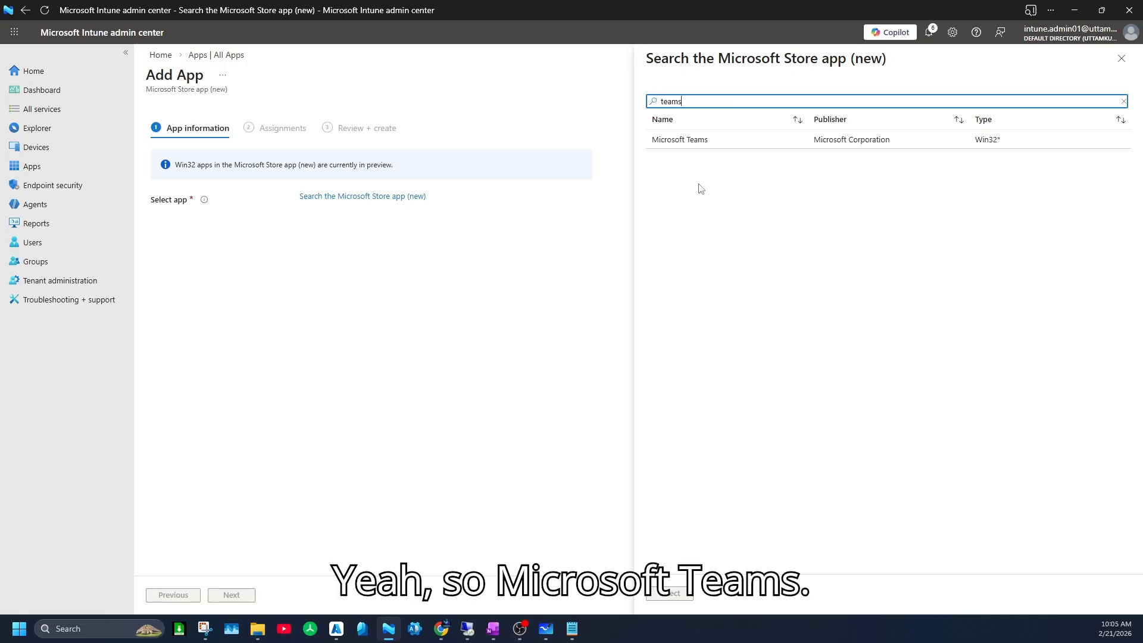
left_click(679, 140)
left_click(679, 594)
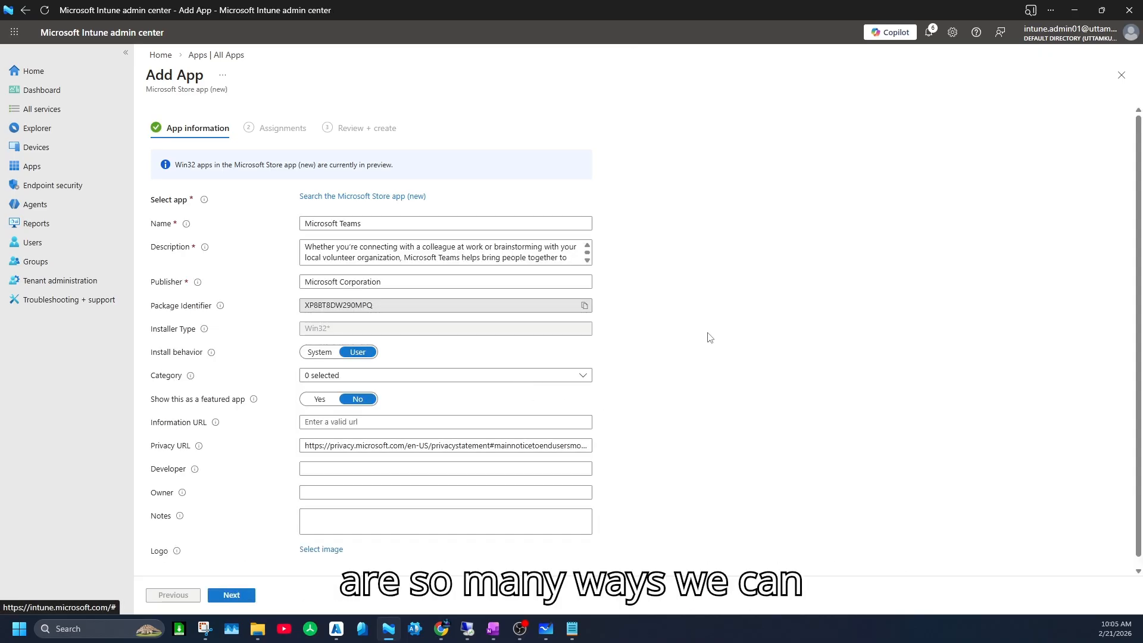
Keep the Microsoft Teams app information as is and assign the Device Configuration-Policy group under Available for enrolled devices.
scroll(722, 333, "down", 1)
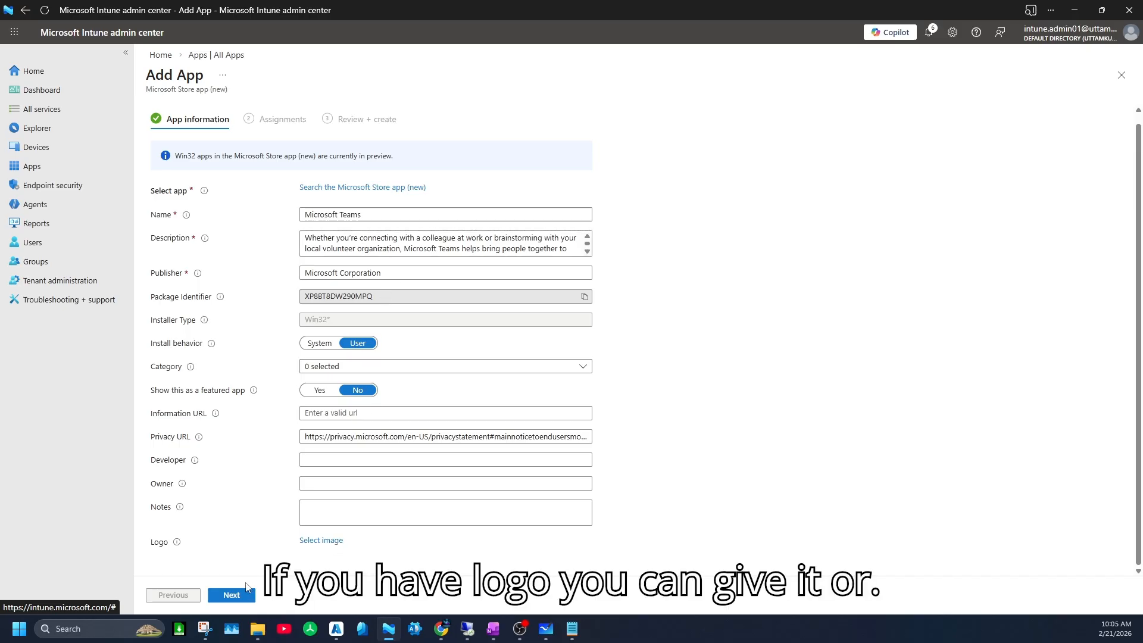
left_click(232, 595)
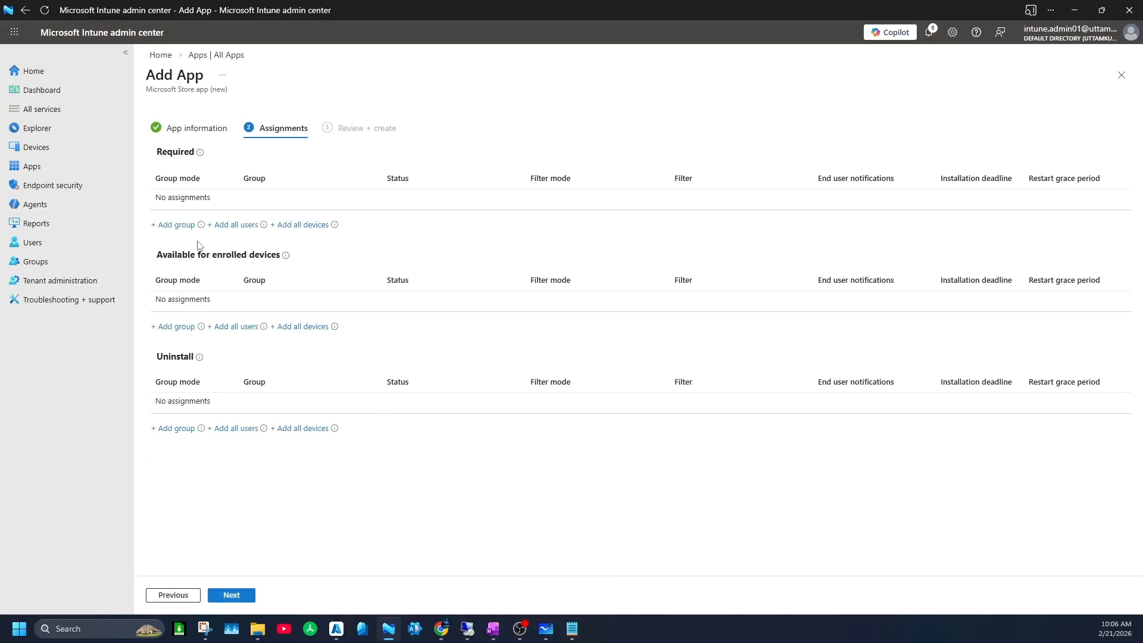
left_click(178, 327)
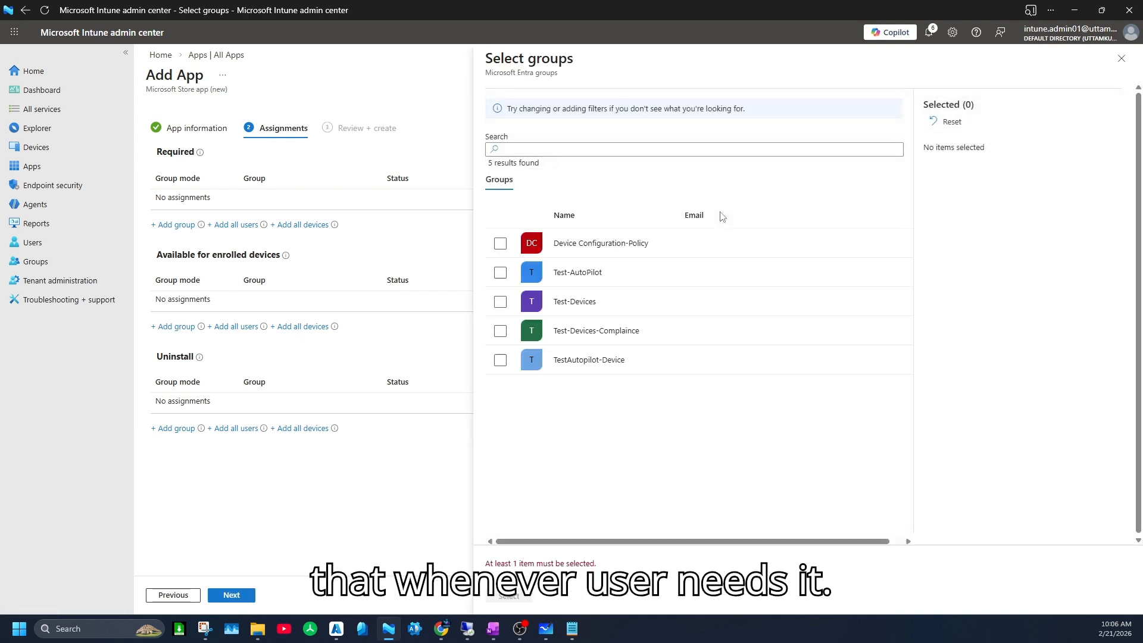
left_click(504, 246)
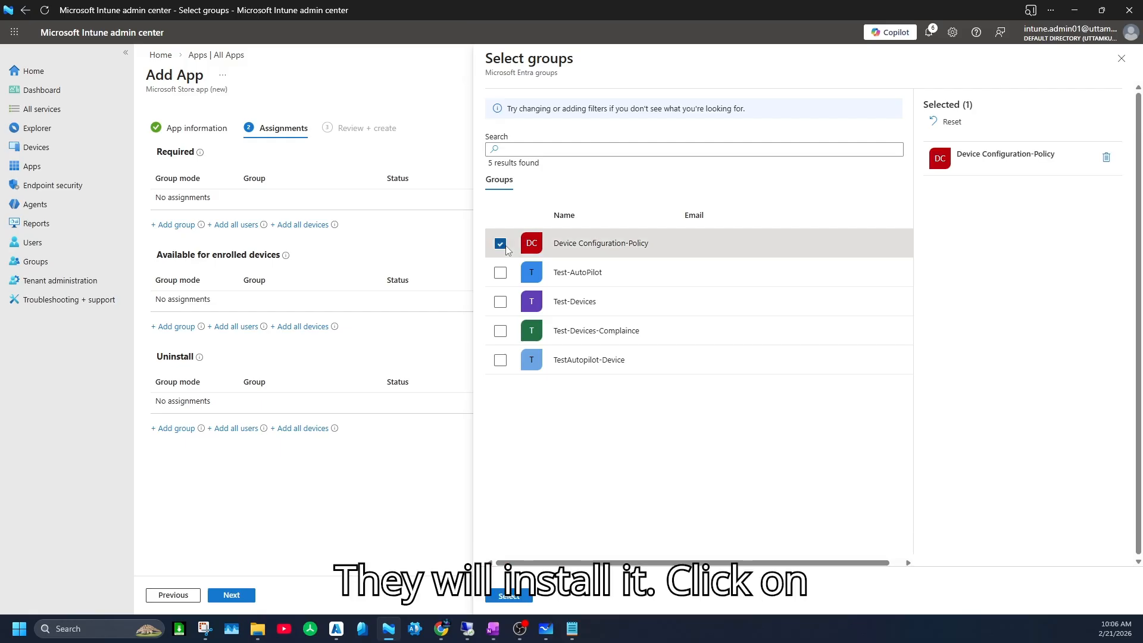
left_click(517, 596)
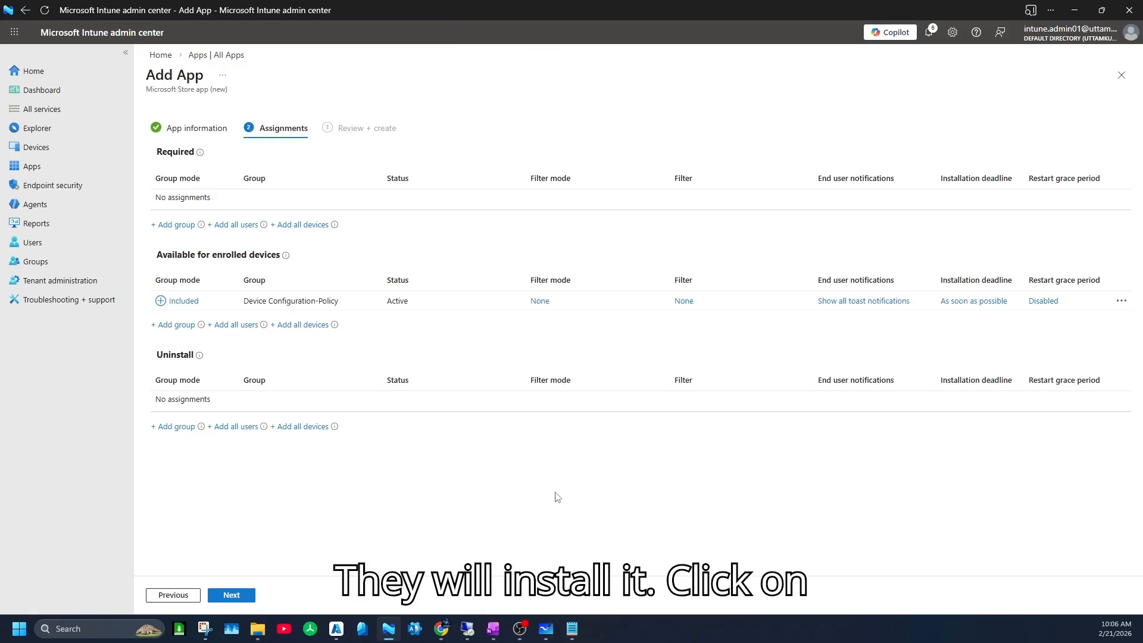
Review the Microsoft Teams app summary and create the app.
left_click(234, 595)
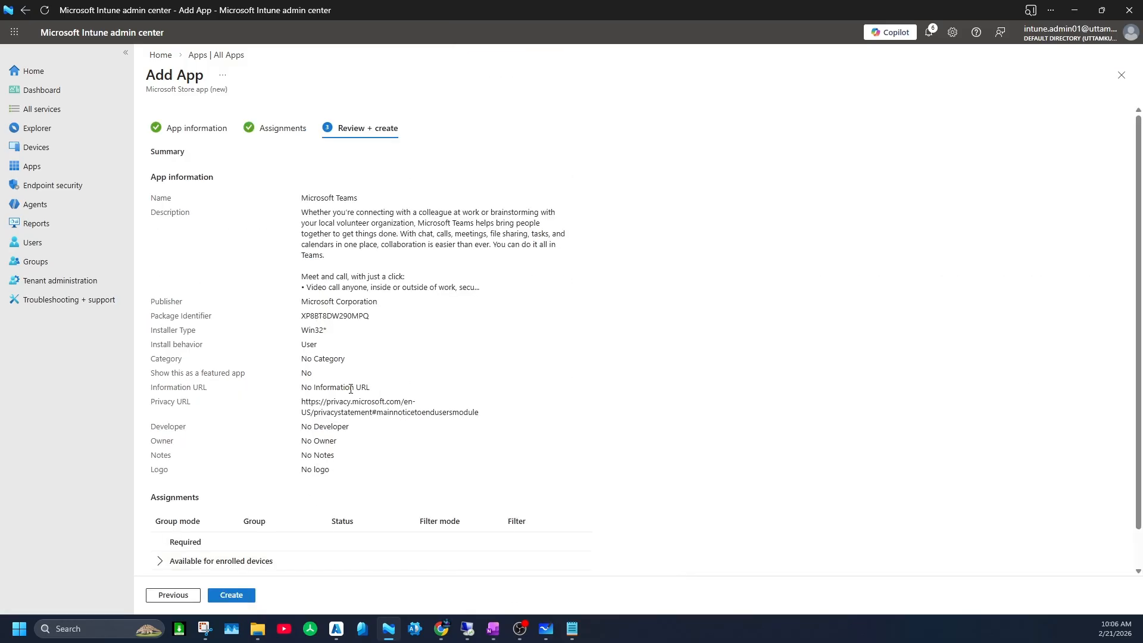
scroll(274, 474, "down", 1)
left_click(235, 594)
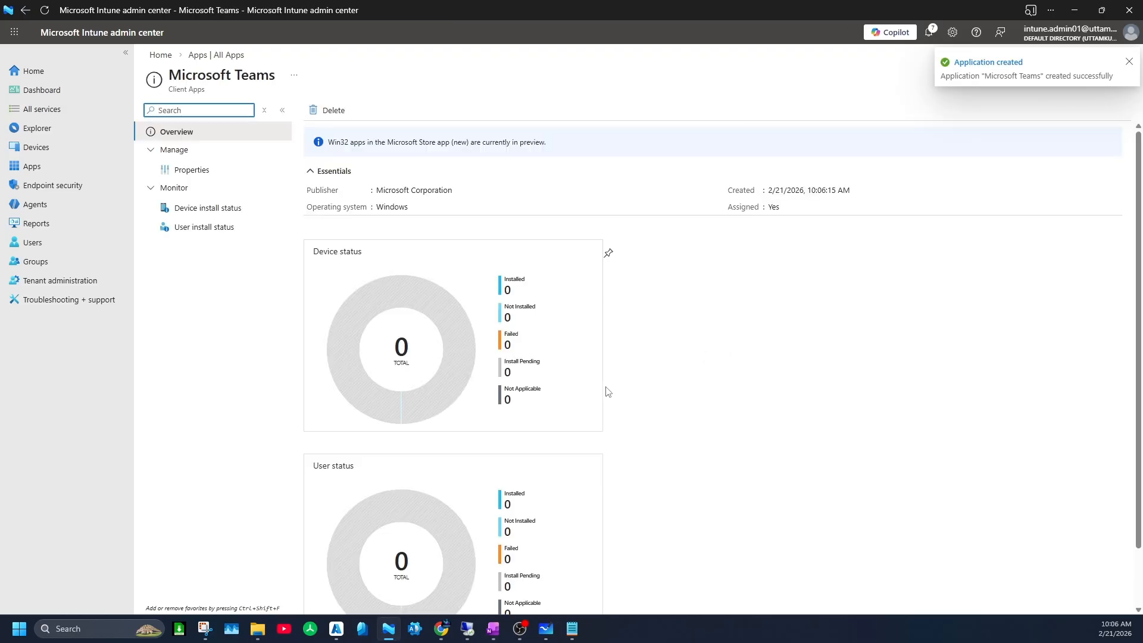
Open the VM1 device from All devices and start a sync on it.
left_click(56, 157)
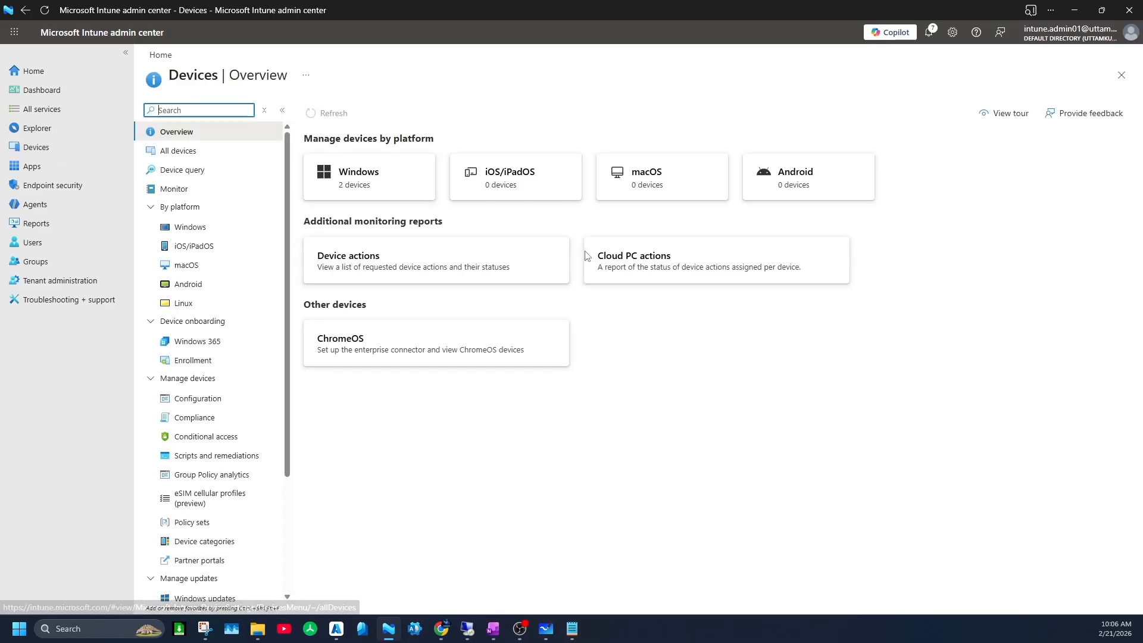
left_click(191, 154)
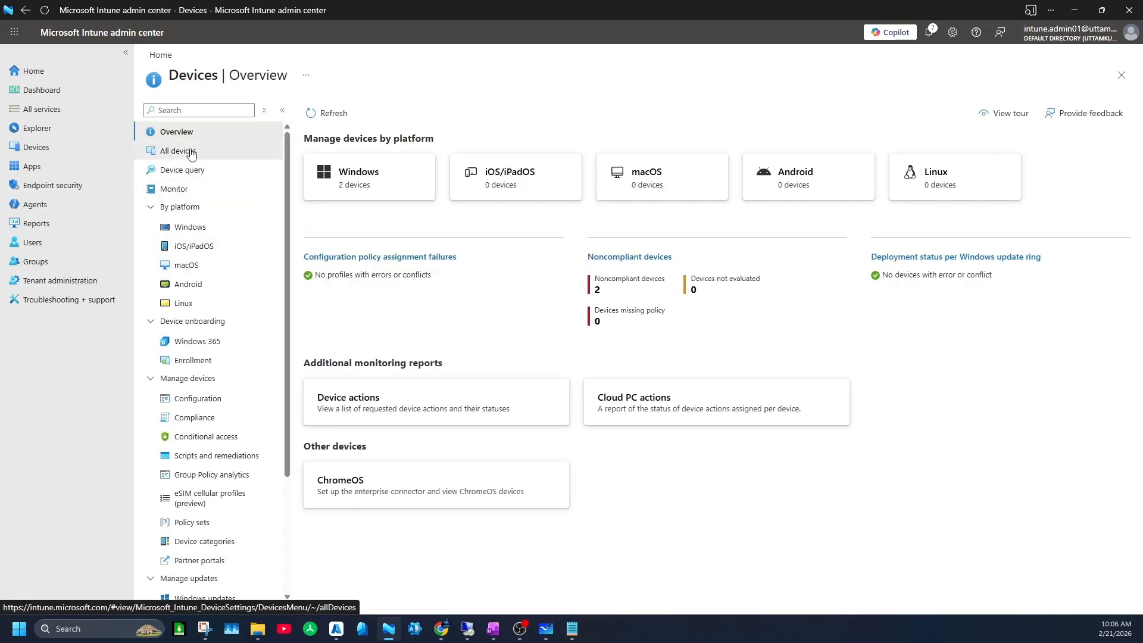
left_click(357, 218)
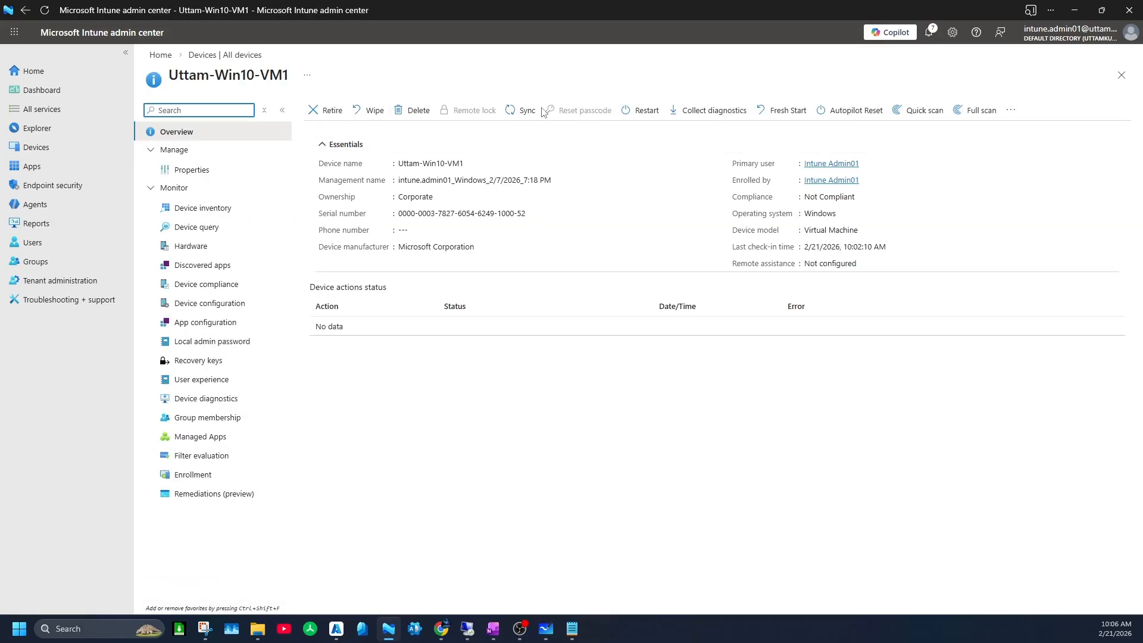
left_click(524, 111)
left_click(326, 188)
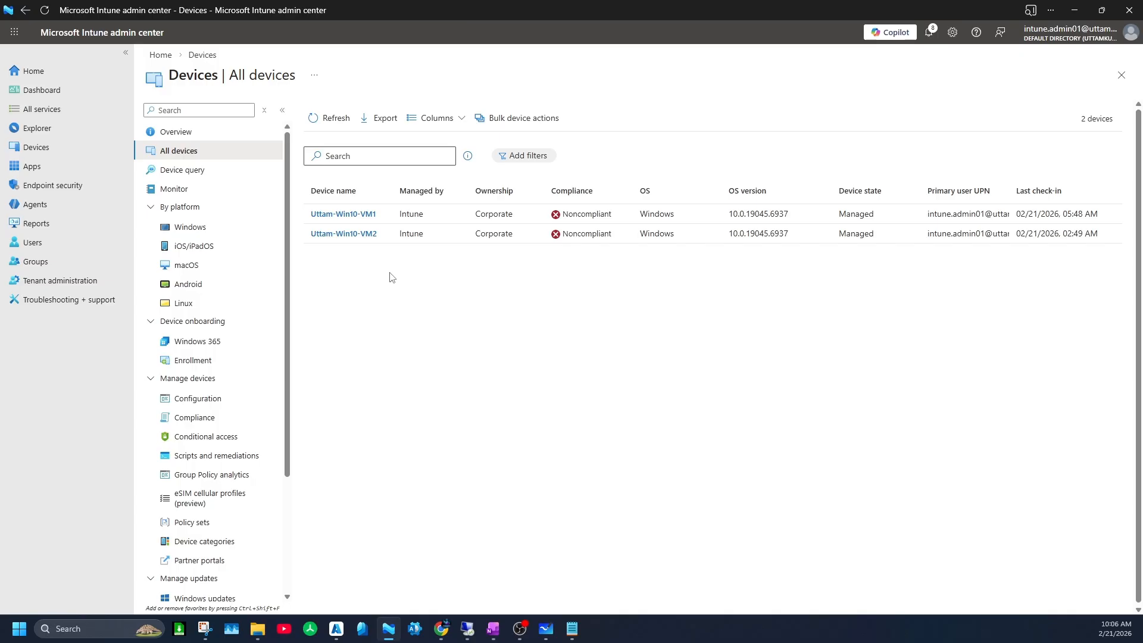
Open the VM2 device from All devices and start a sync on it.
left_click(359, 236)
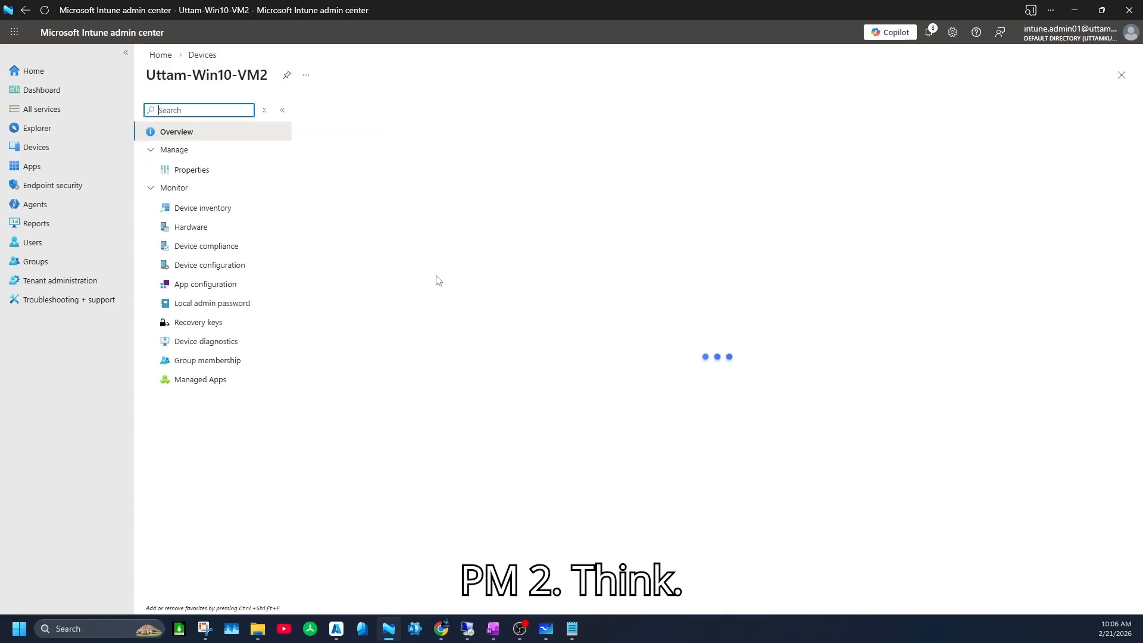
left_click(524, 110)
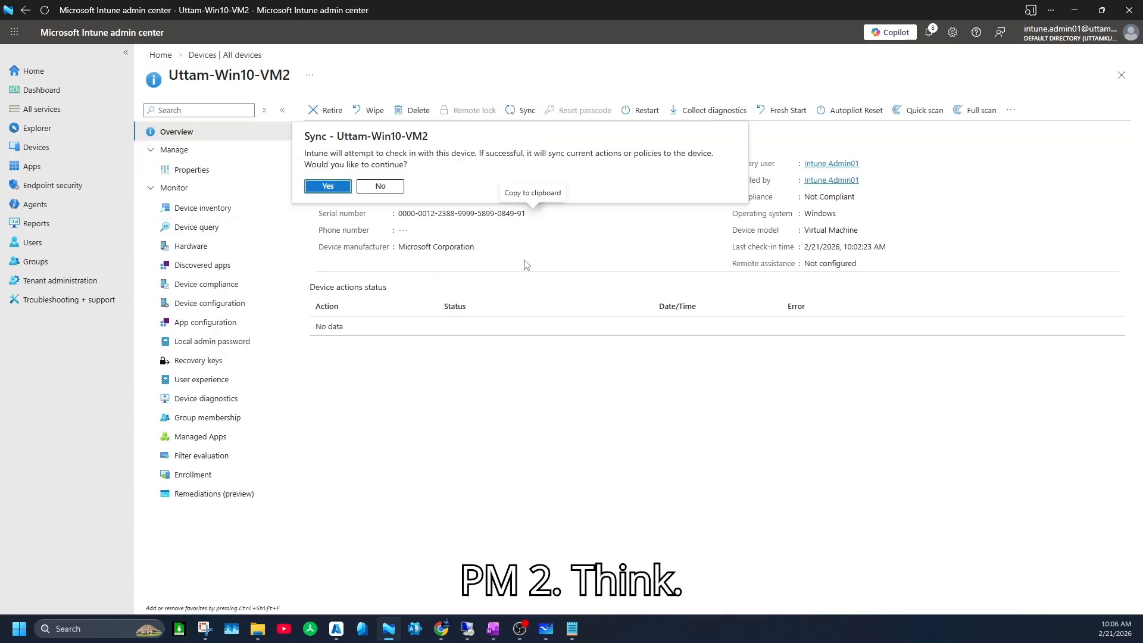
left_click(327, 186)
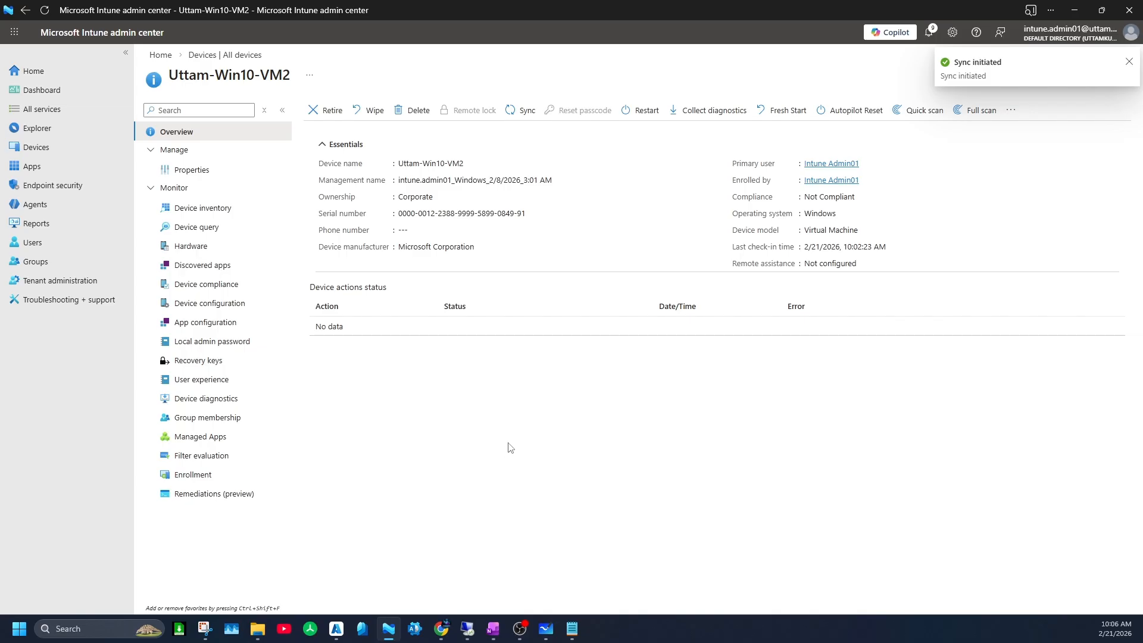
Check the device sync status in Settings on the VM2 and VM1 remote desktop sessions.
left_click(522, 567)
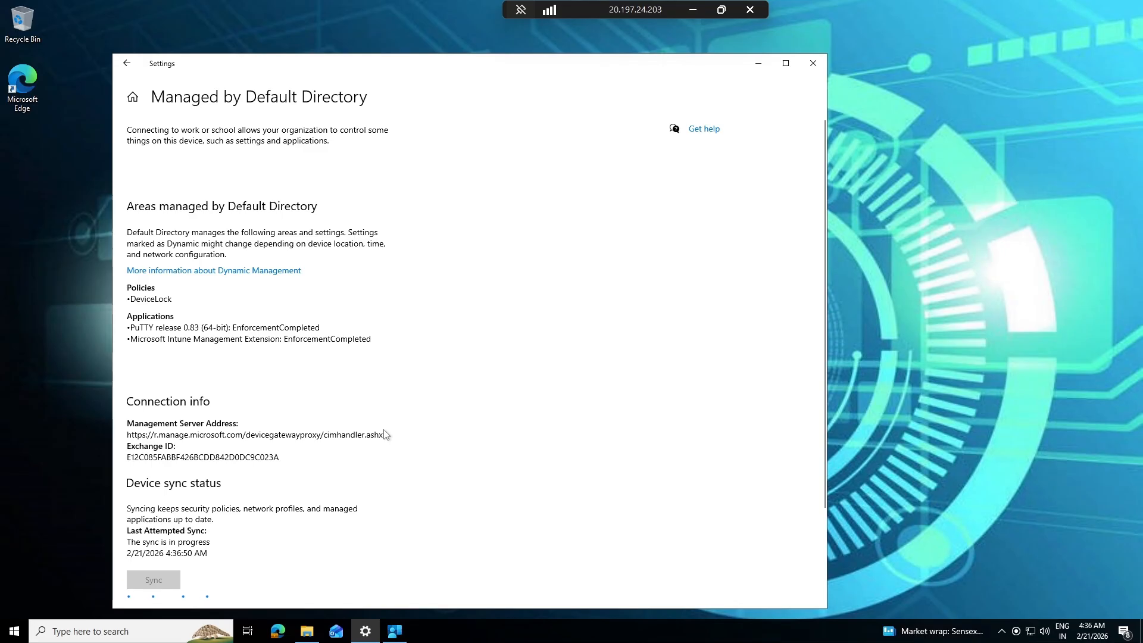
left_click(691, 10)
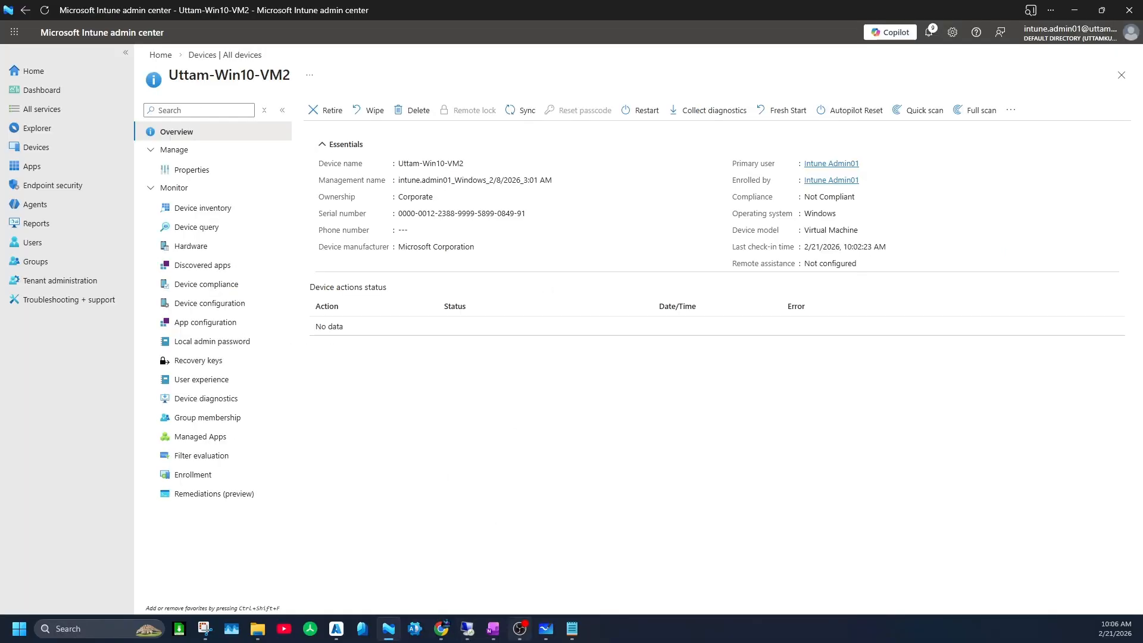
mouse_move(467, 631)
left_click(425, 573)
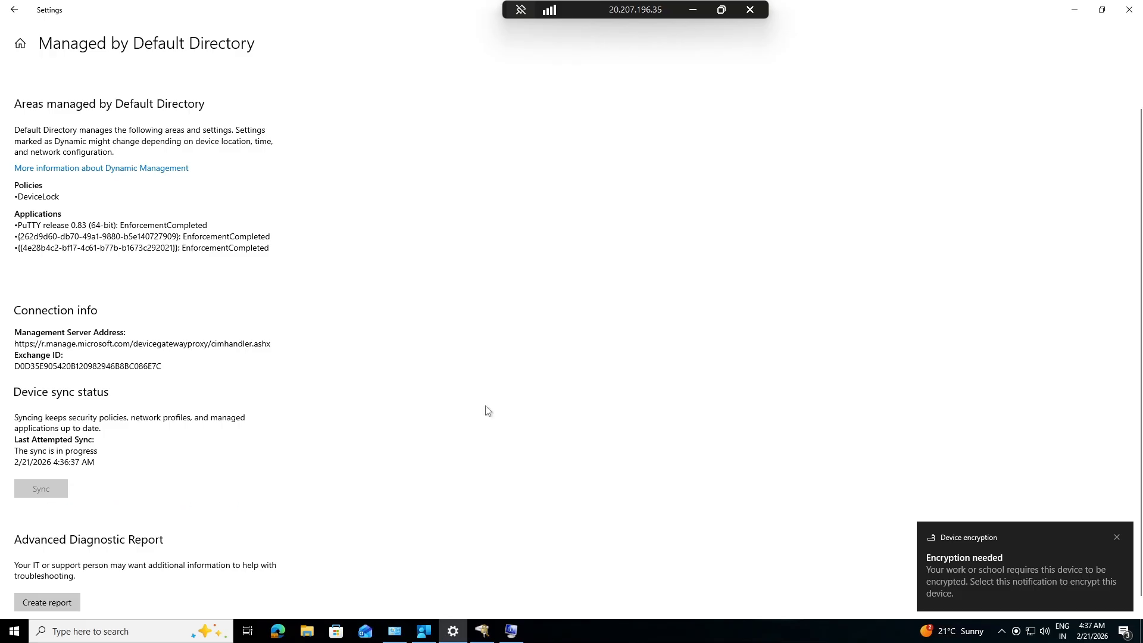
Look for available apps and downloads in Company Portal on VM1, and close Company Portal.
left_click(425, 629)
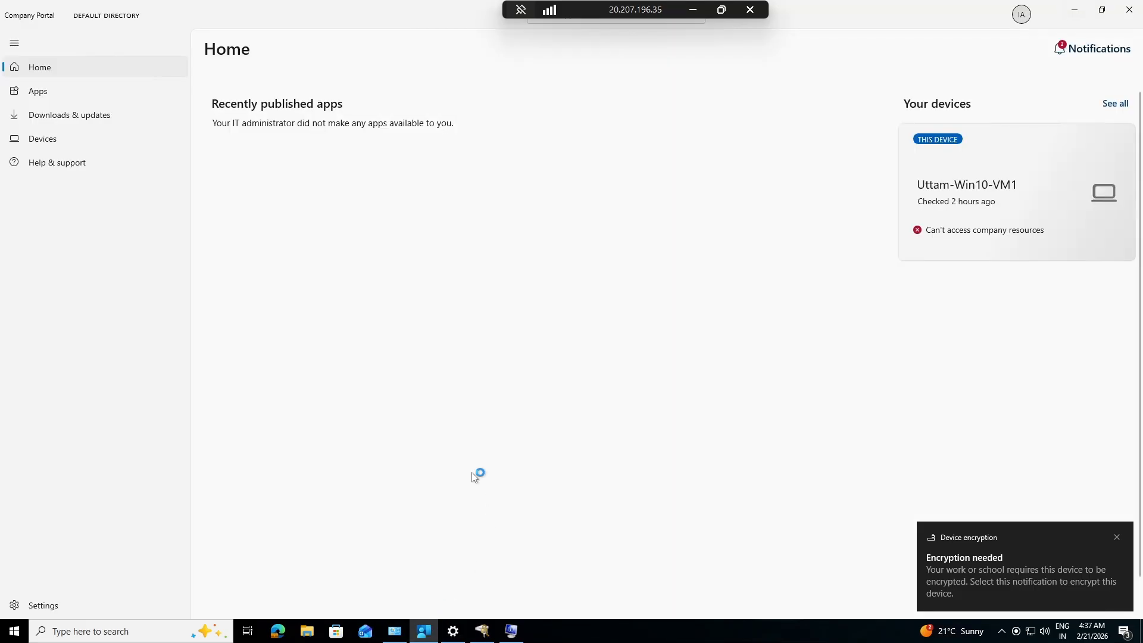
left_click(55, 96)
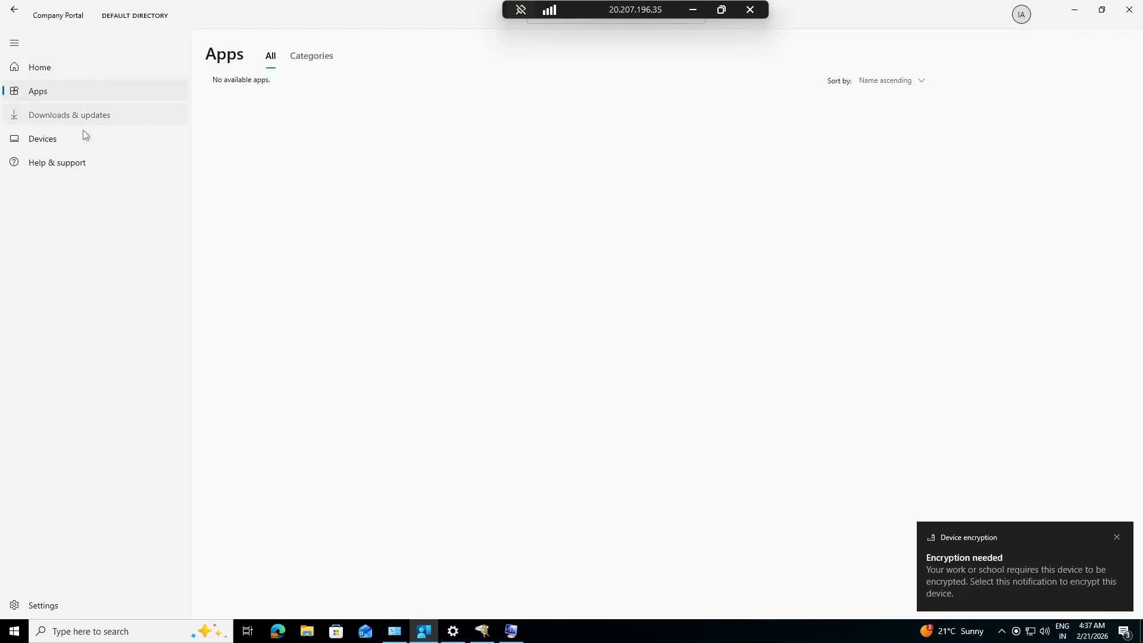
left_click(66, 120)
left_click(55, 93)
left_click(1129, 10)
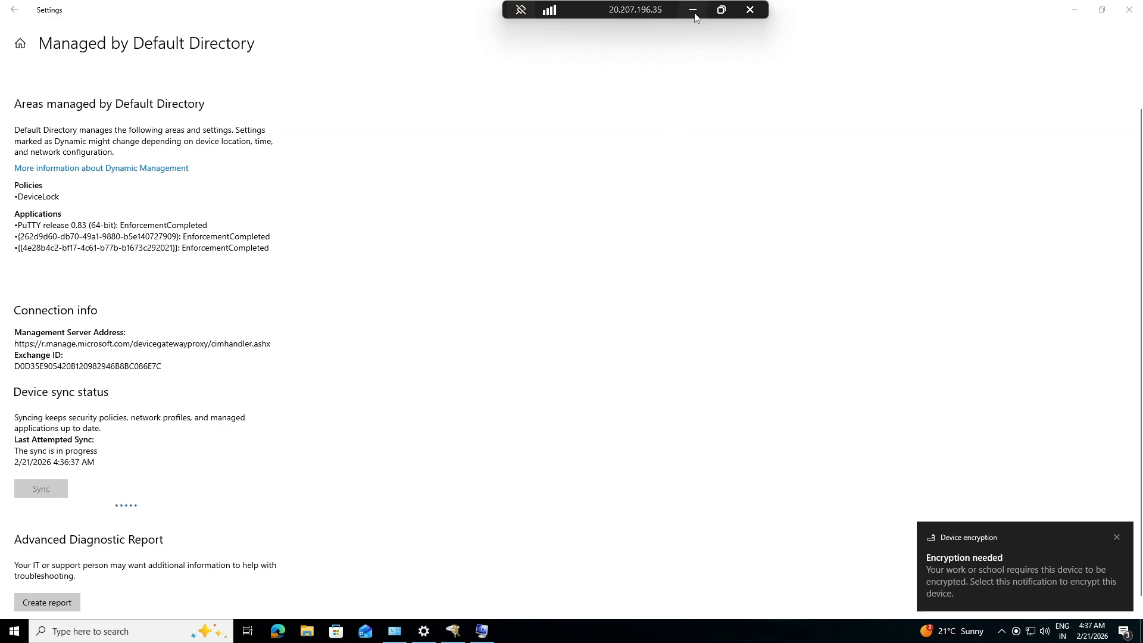
Recheck the sync progress in VM1's Settings and return to the Intune admin center.
left_click(693, 9)
mouse_move(468, 628)
left_click(426, 573)
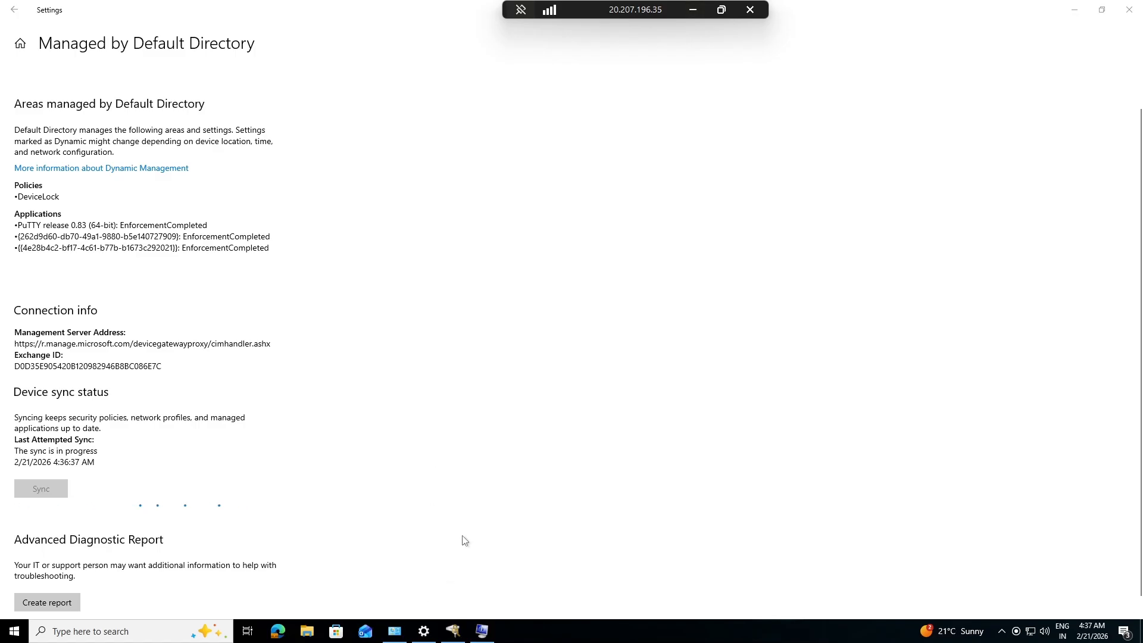
left_click(693, 9)
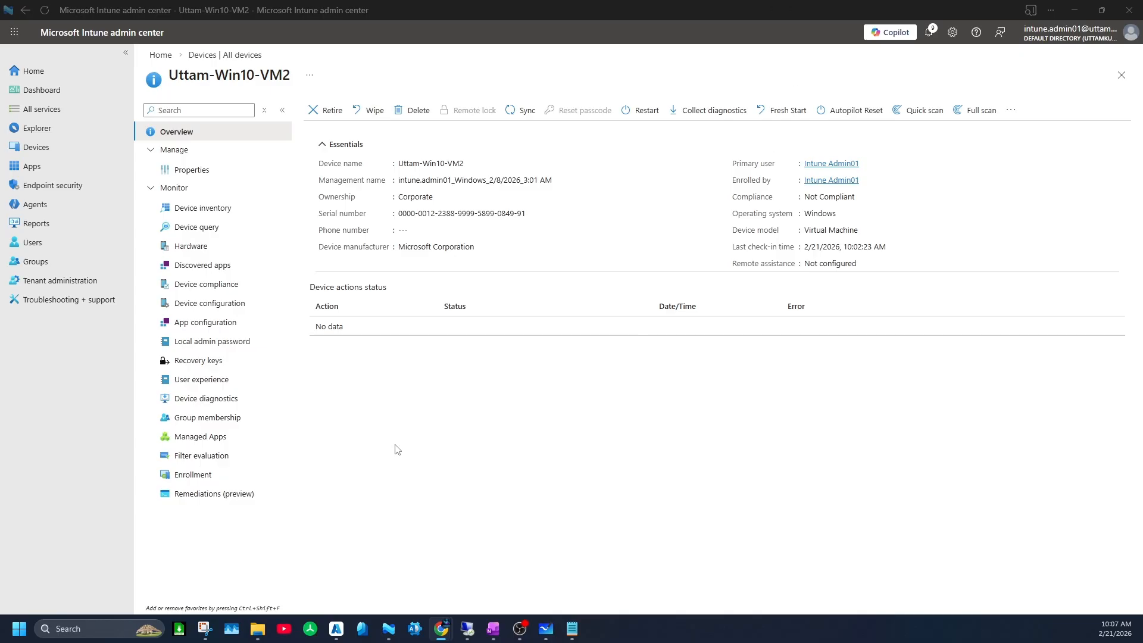
View the device install status of vlc-3.0.23-win64.exe from All Apps.
left_click(32, 166)
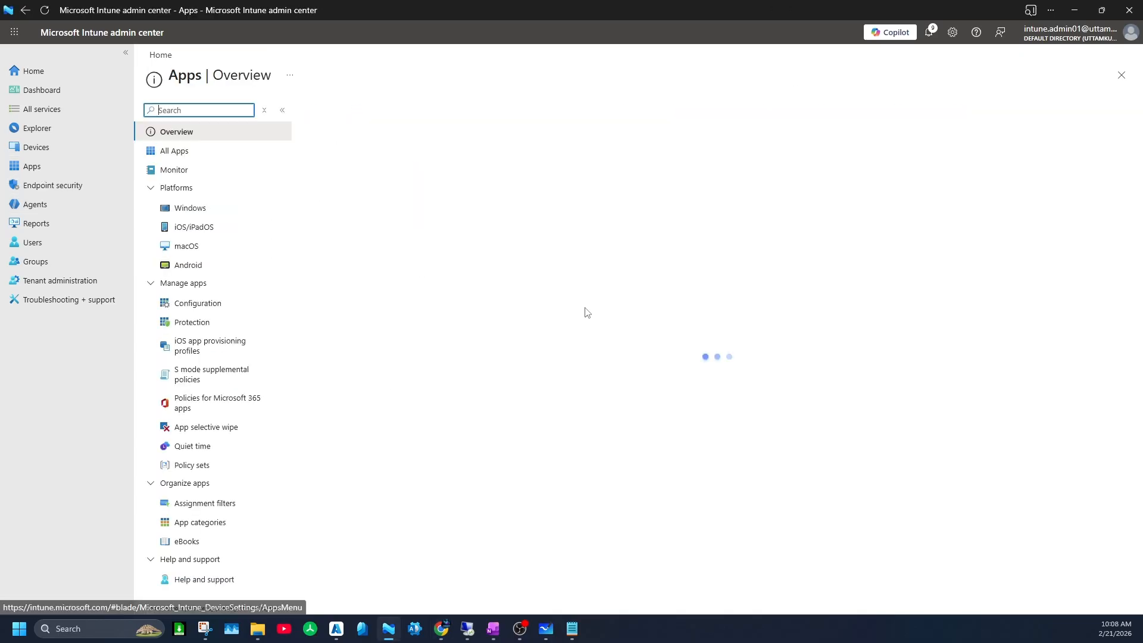
left_click(178, 151)
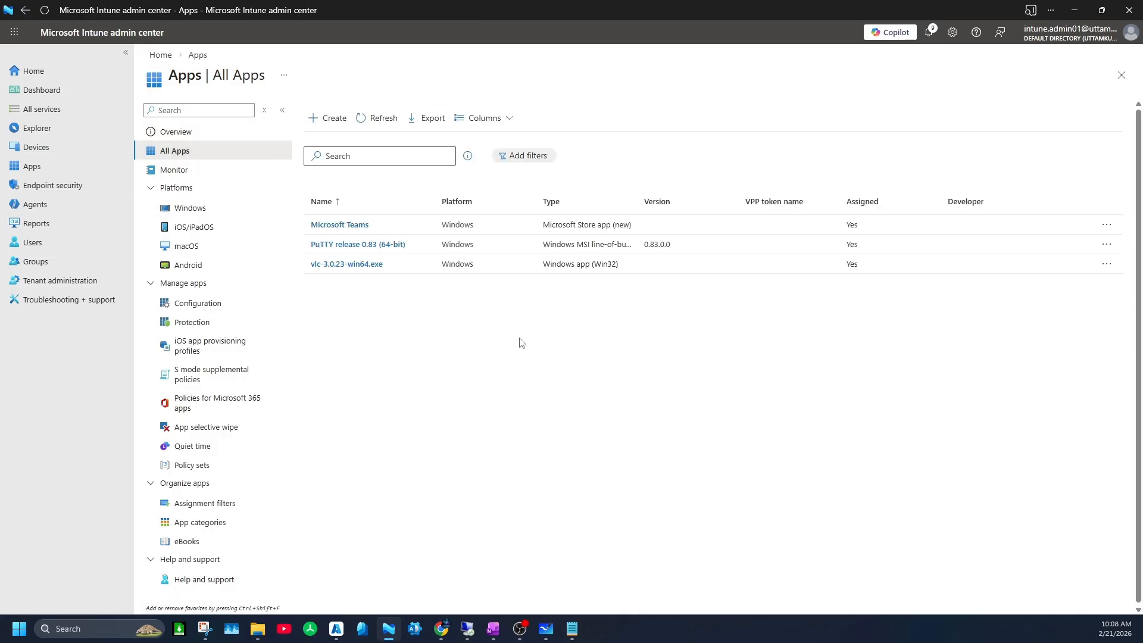
left_click(357, 265)
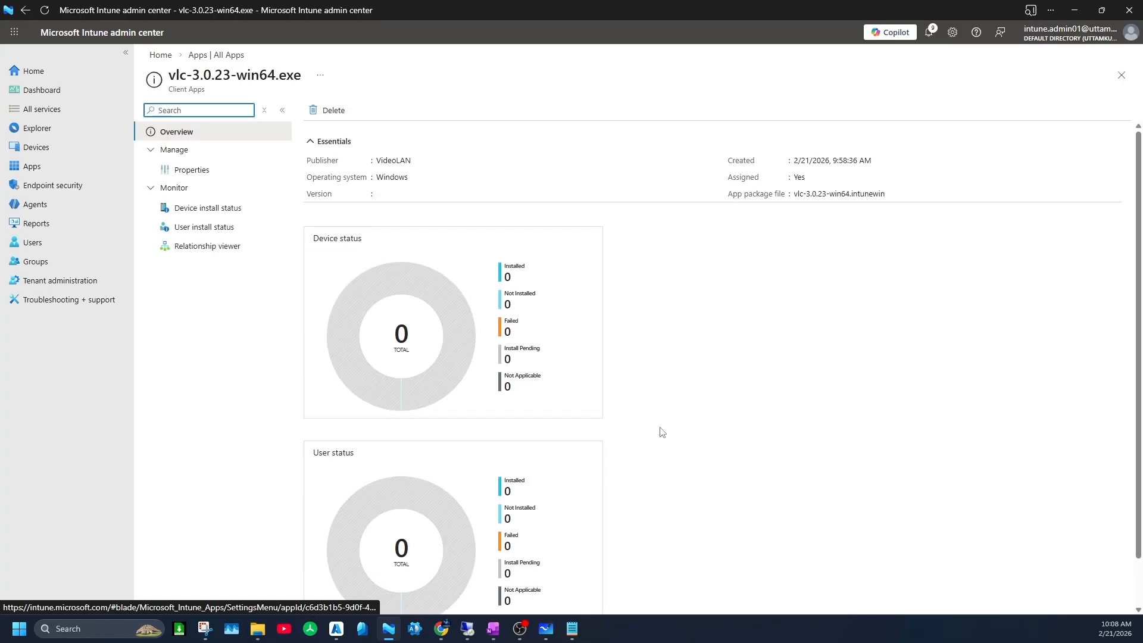
left_click(230, 208)
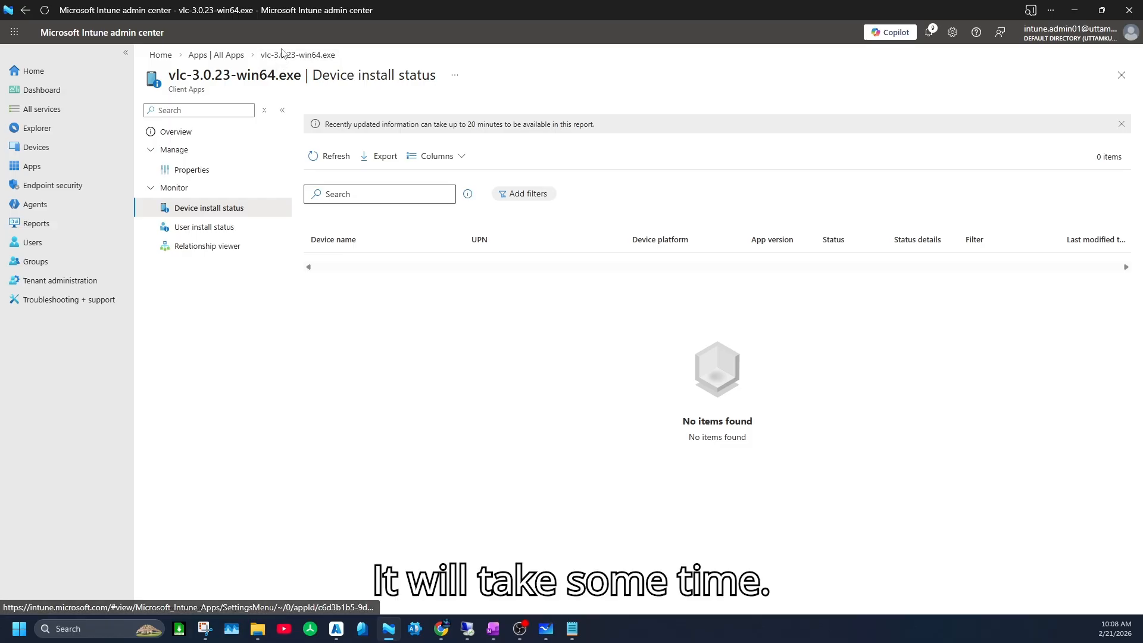
Return to All Apps and view the device install status of PuTTY release 0.83 (64-bit).
left_click(229, 56)
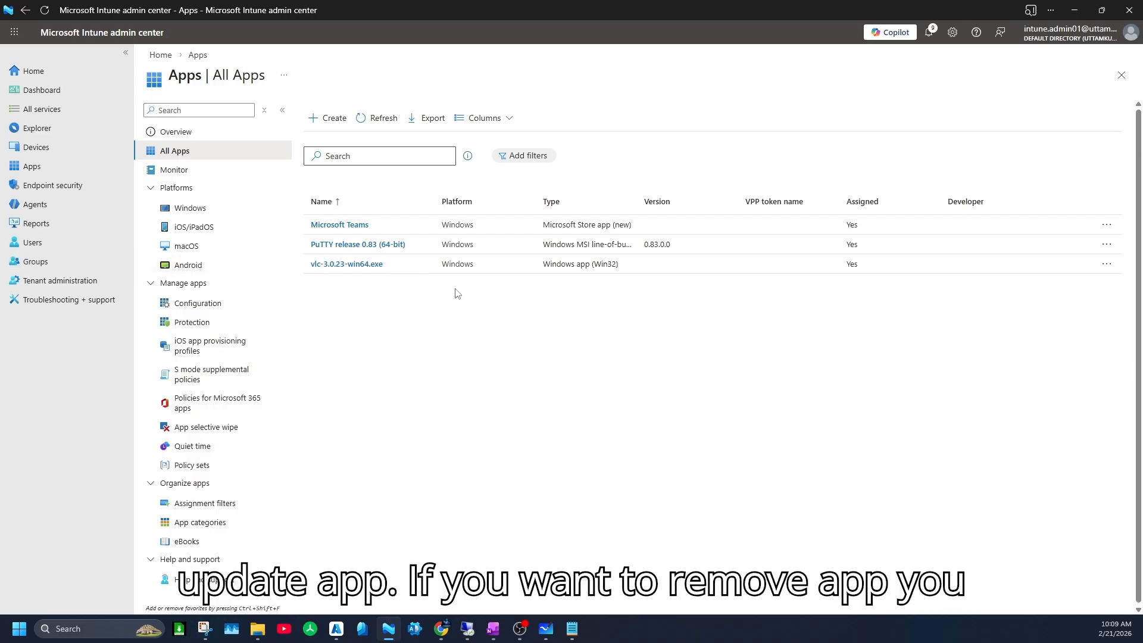
left_click(332, 198)
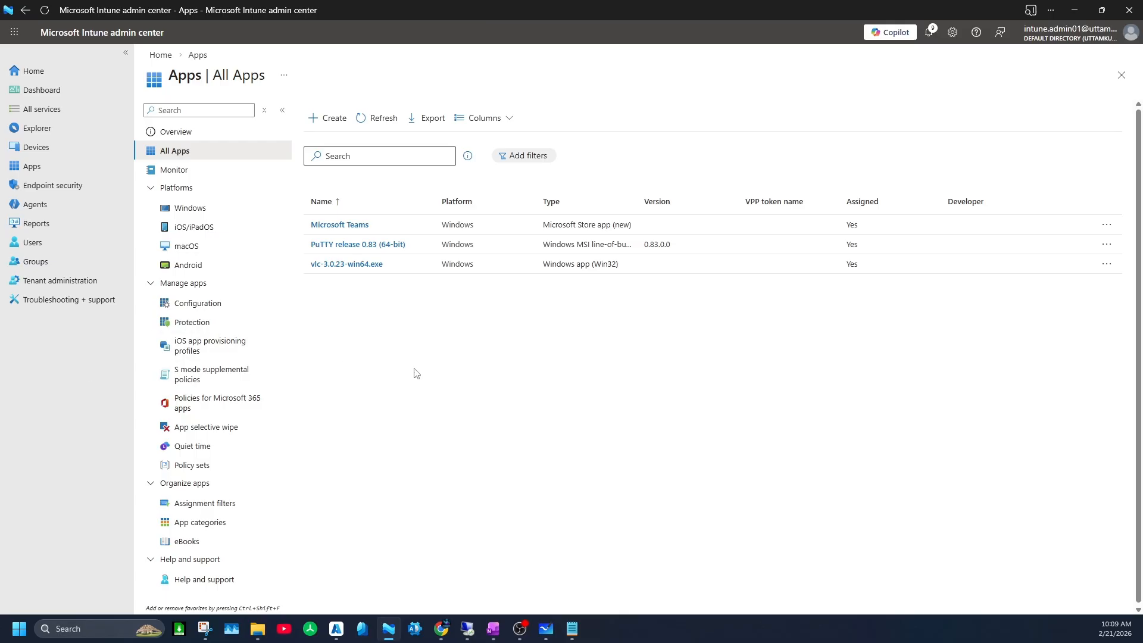
scroll(457, 372, "down", 1)
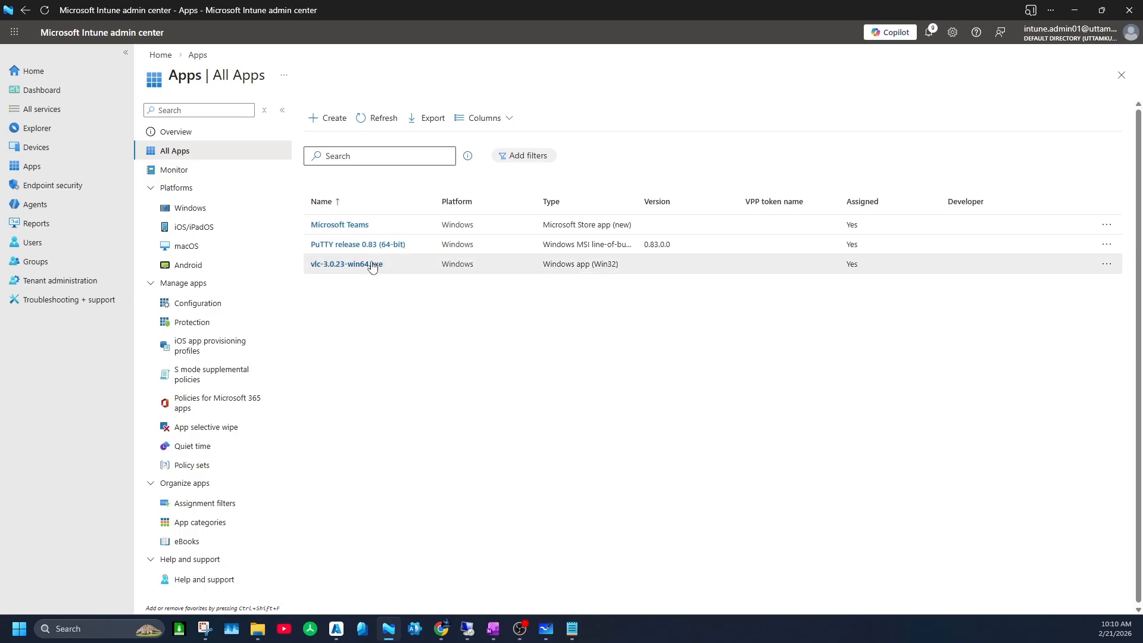
left_click(366, 248)
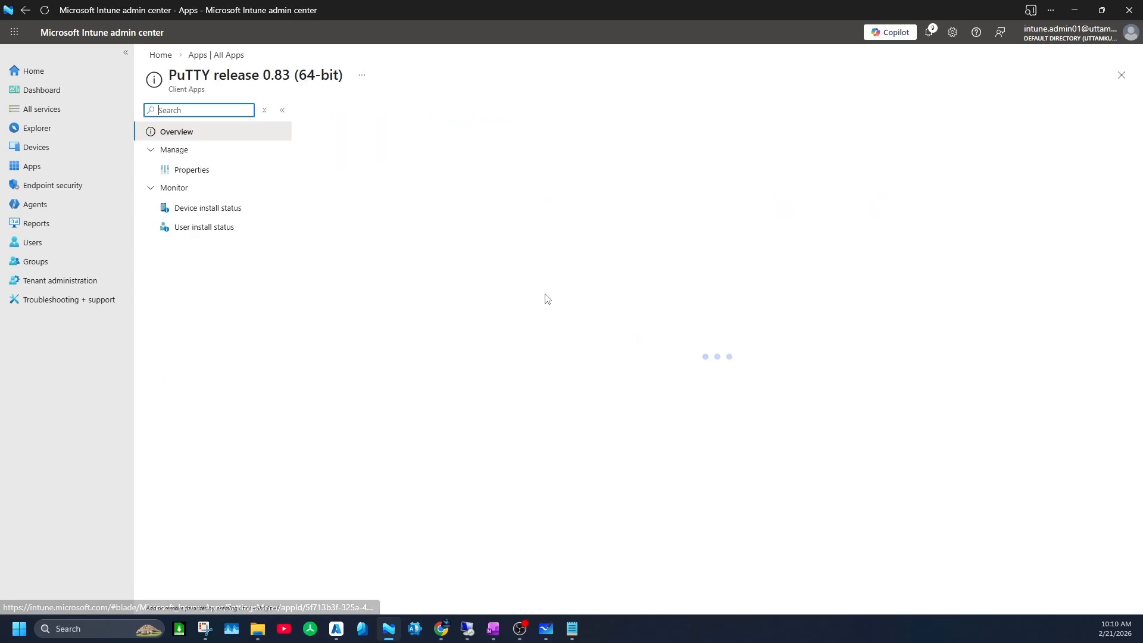
left_click(216, 213)
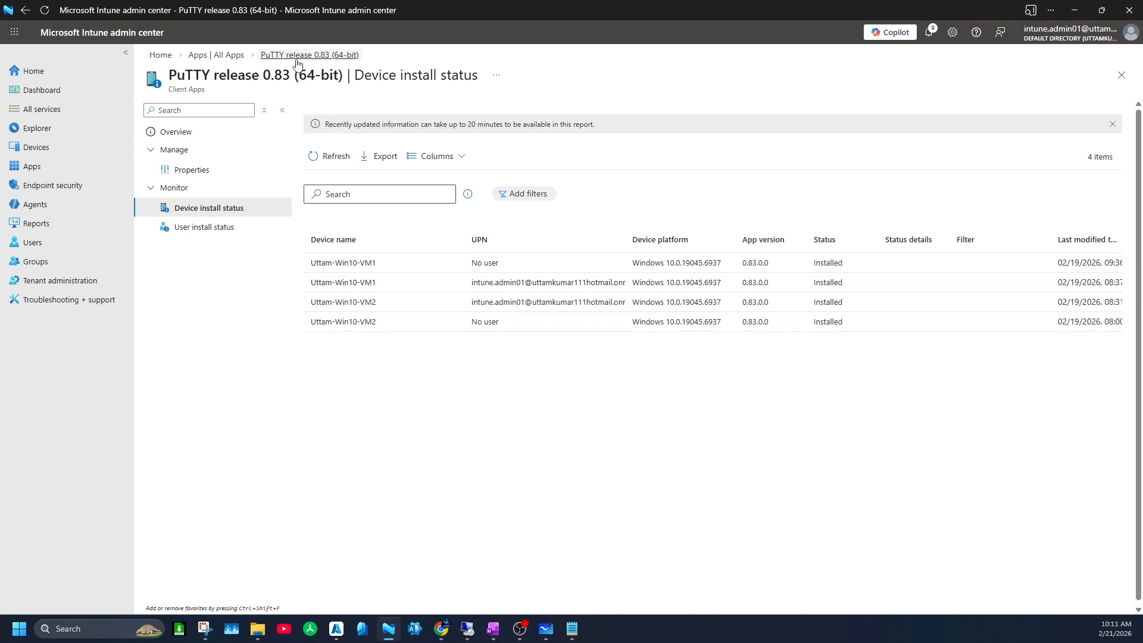
Open the Microsoft Teams app overview from All Apps, go back to the list and reload the admin center.
left_click(216, 55)
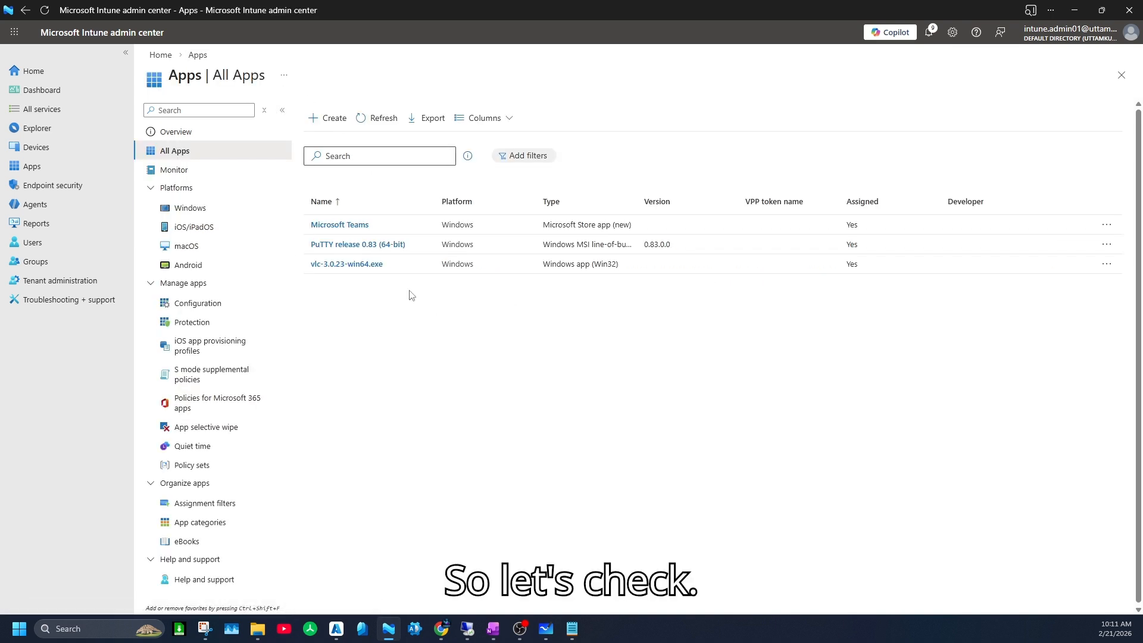
left_click(356, 225)
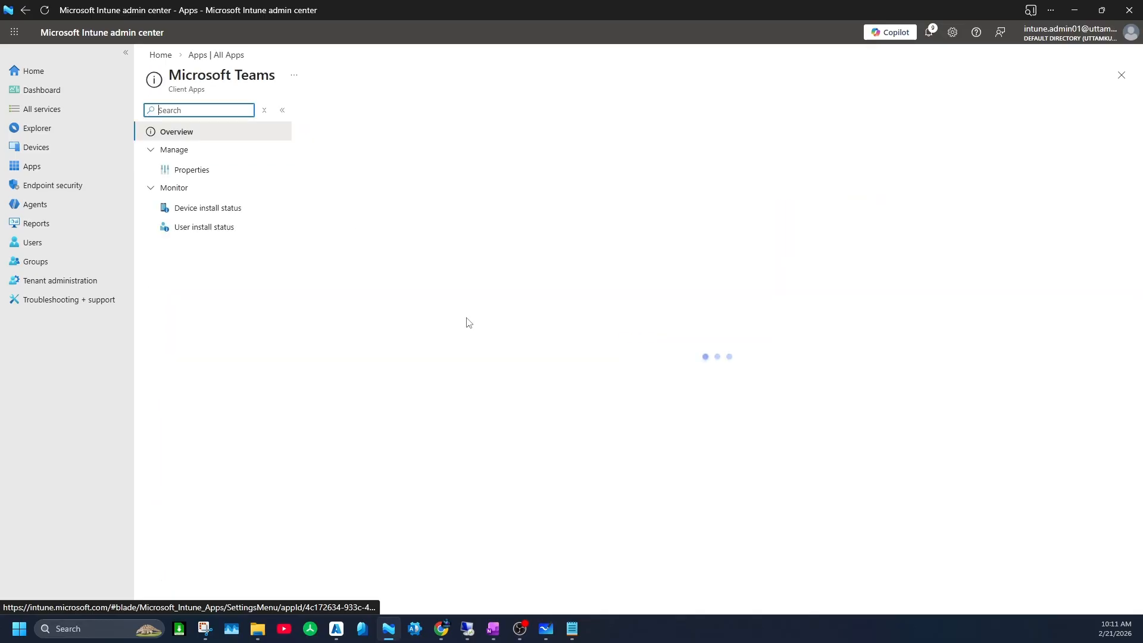
left_click(229, 55)
left_click(55, 29)
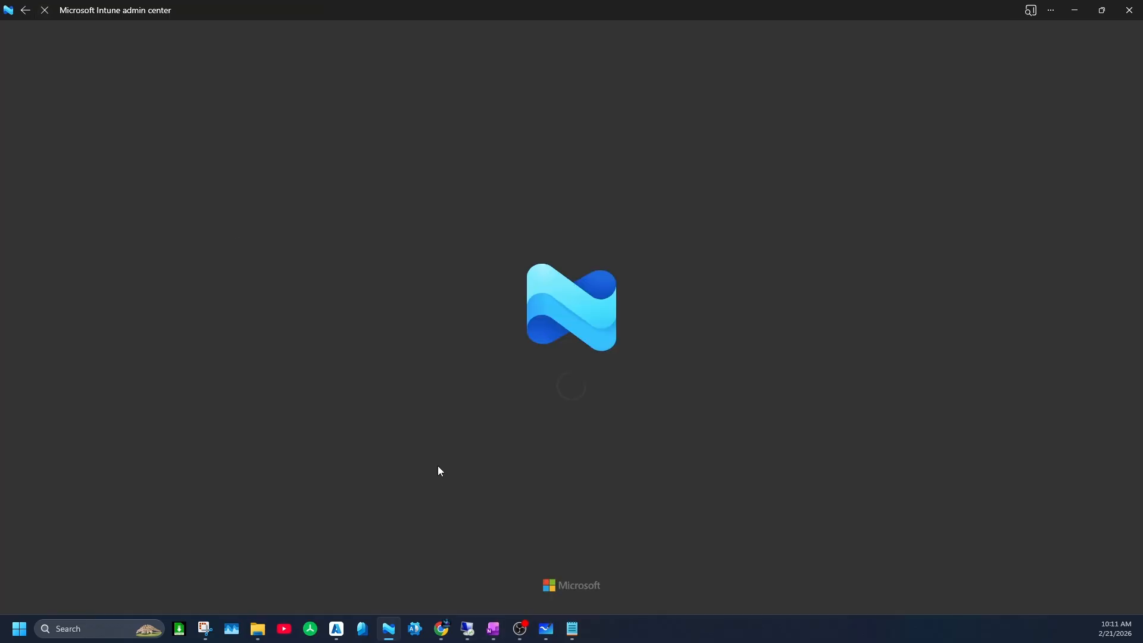
Switch to VM1's remote desktop session and launch the Company Portal app by searching for "com".
mouse_move(467, 629)
left_click(405, 557)
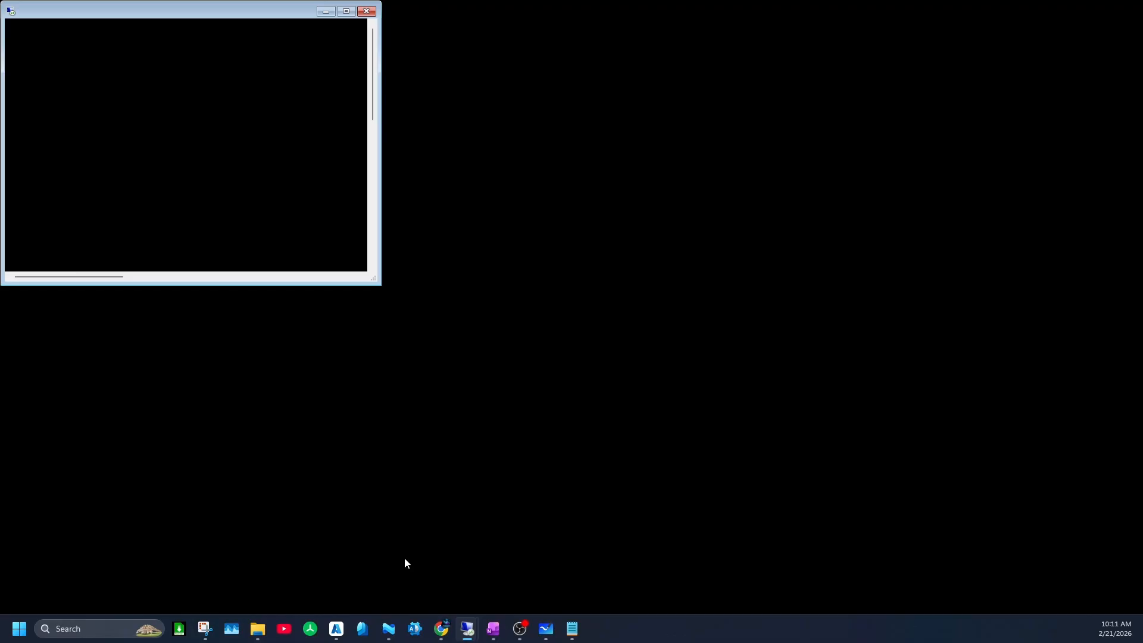
left_click(46, 493)
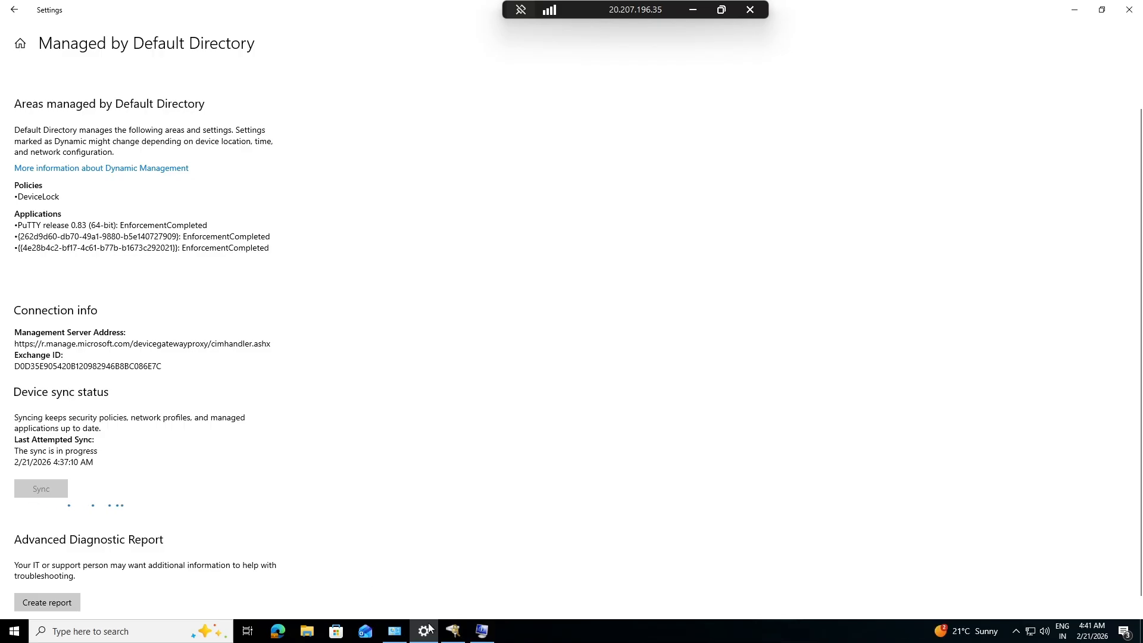
left_click(20, 635)
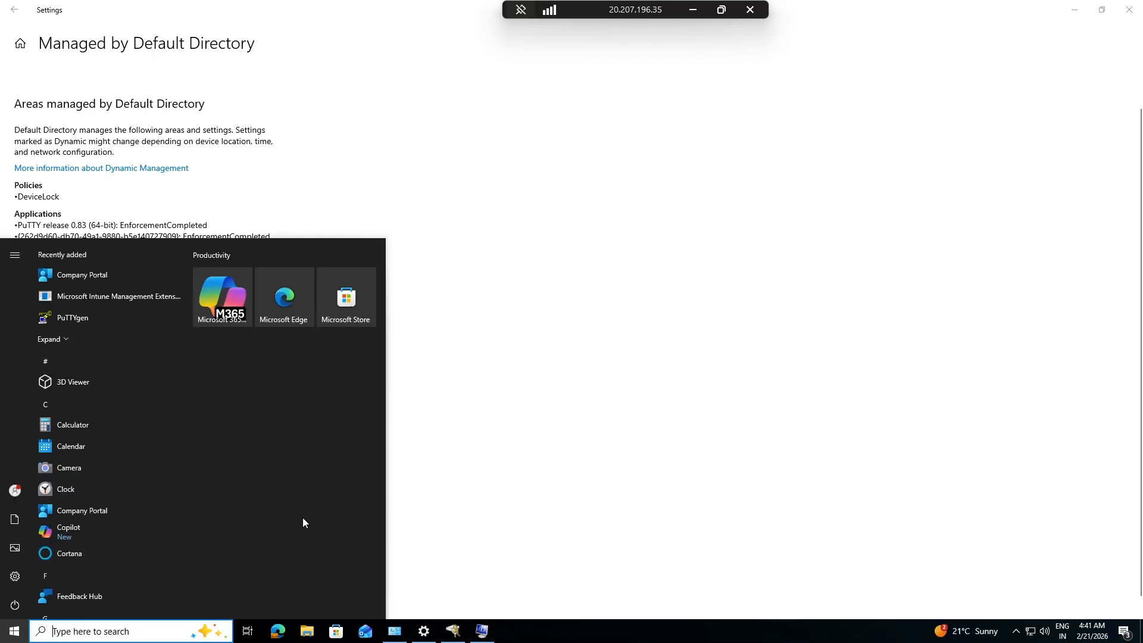
type("com")
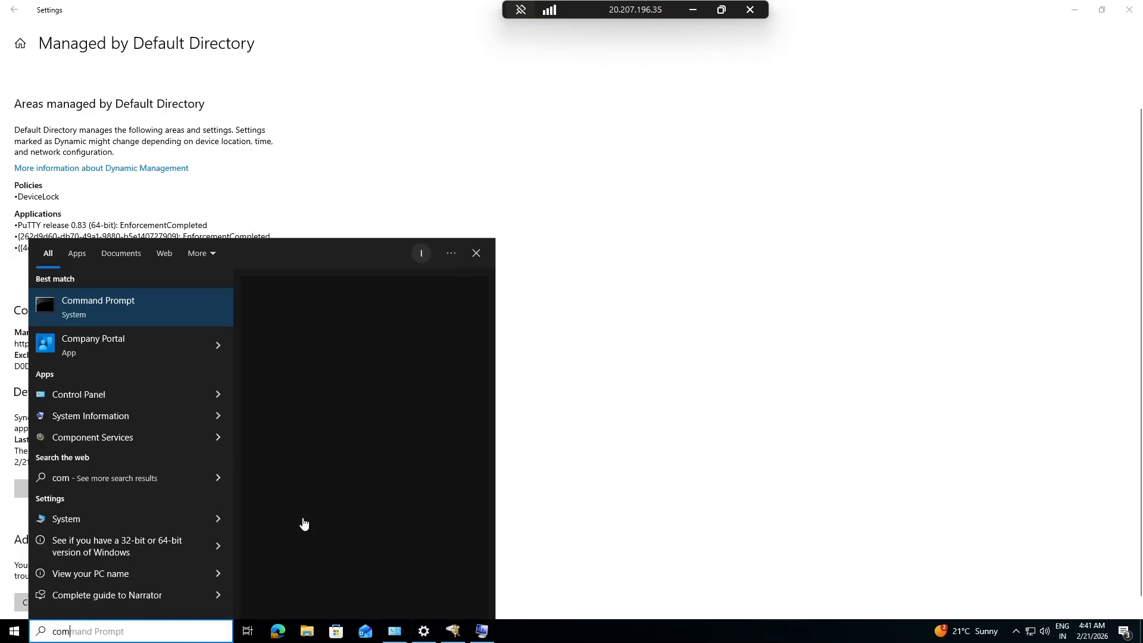
key("Down")
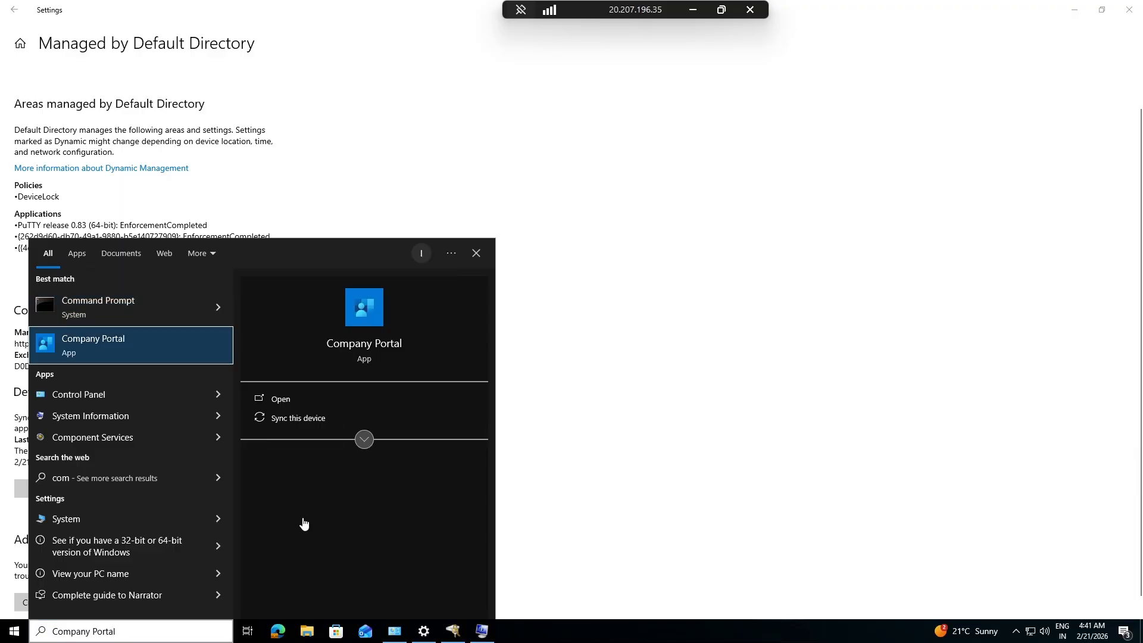
key("Return")
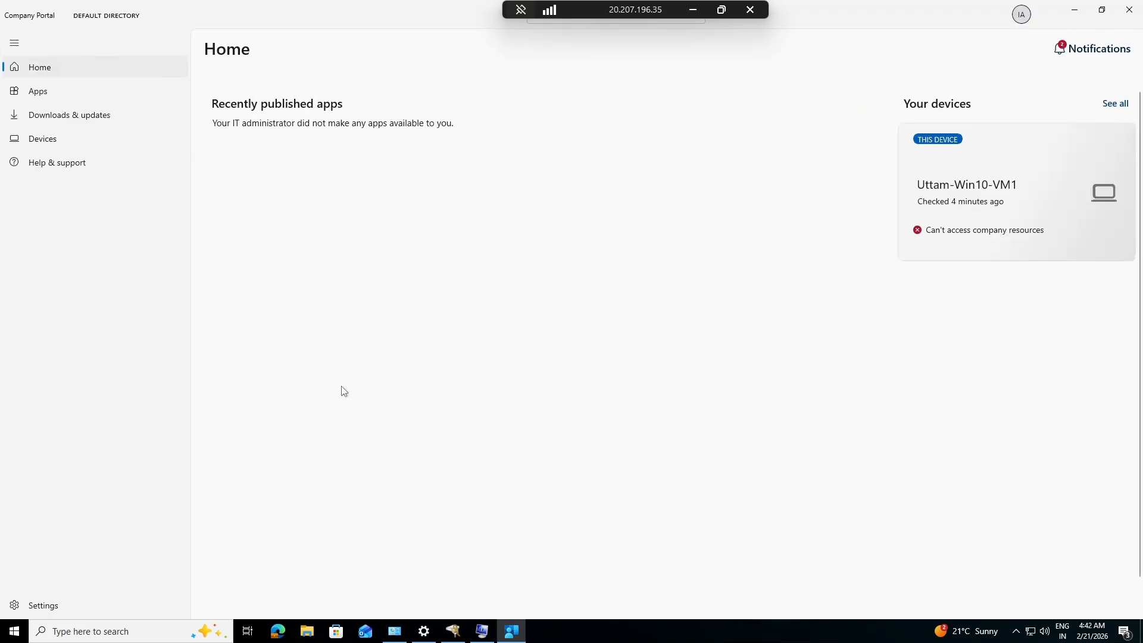
Check the Apps and Downloads & updates pages in Company Portal and open the list of enrolled devices.
left_click(73, 94)
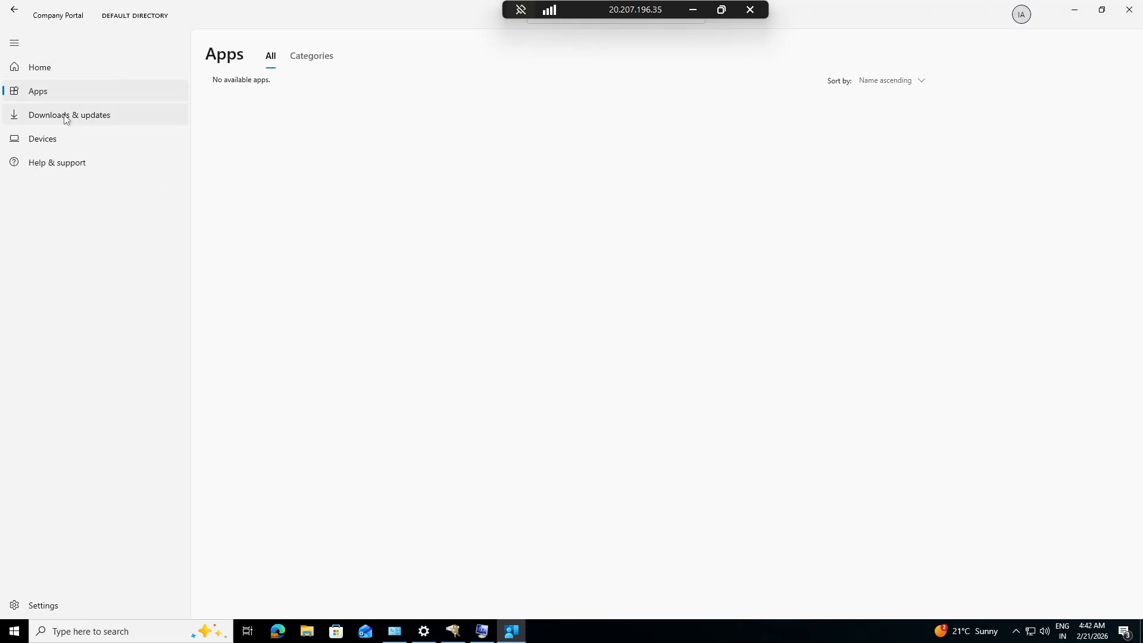
left_click(66, 118)
left_click(66, 144)
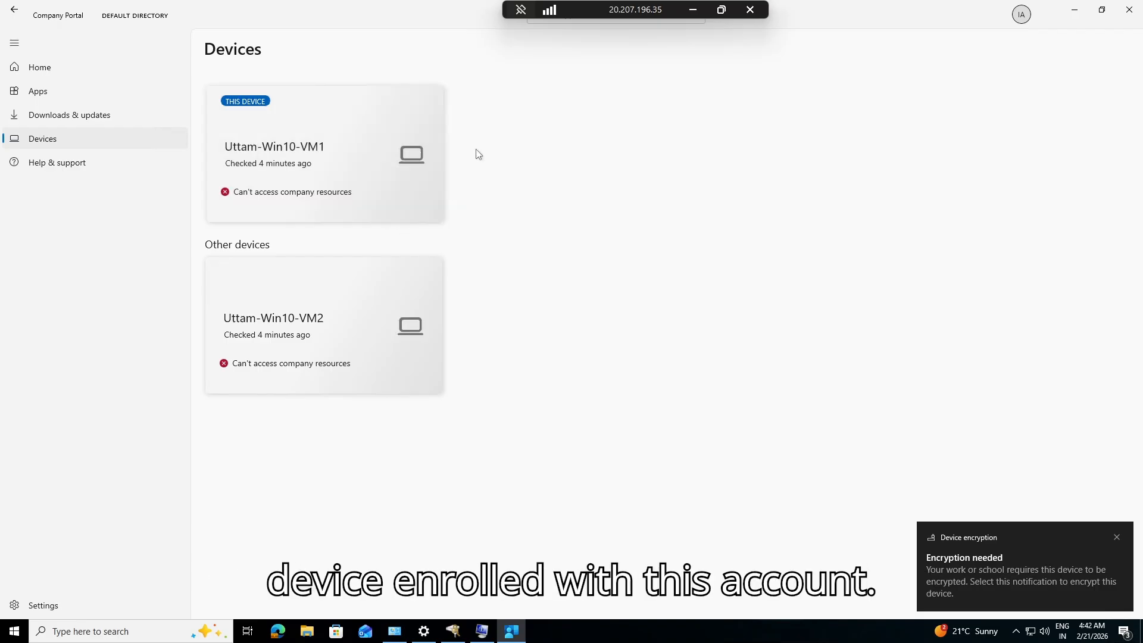
Review VM1's compliance issues and device information, return to the Company Portal home page and minimize the app.
left_click(352, 151)
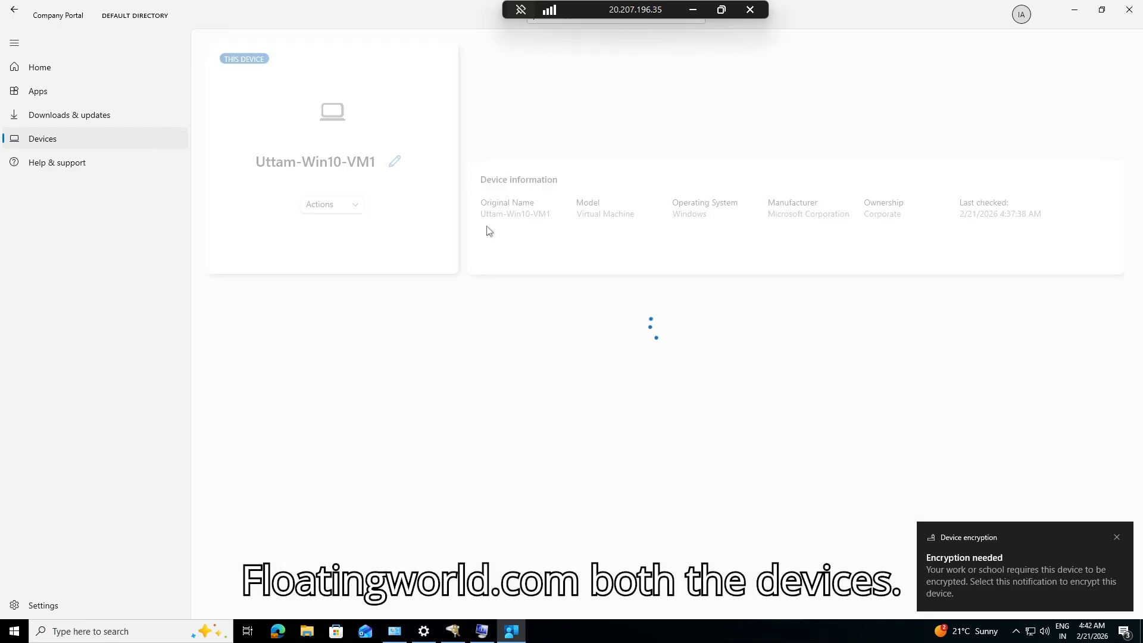
scroll(760, 292, "down", 2)
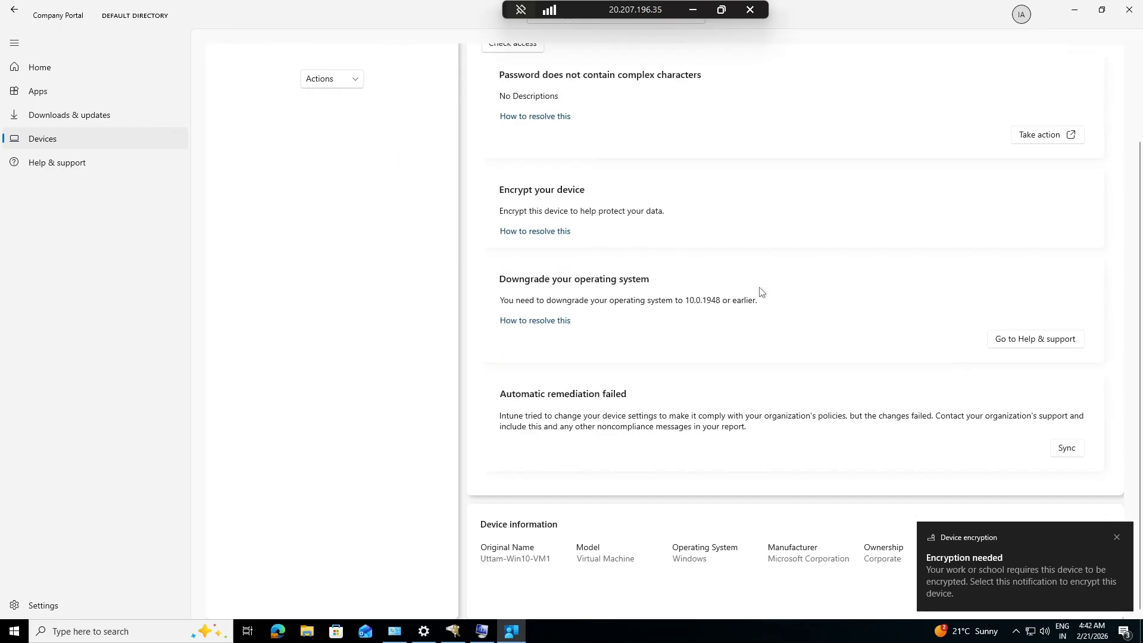
scroll(760, 292, "up", 2)
left_click(74, 64)
left_click(1075, 14)
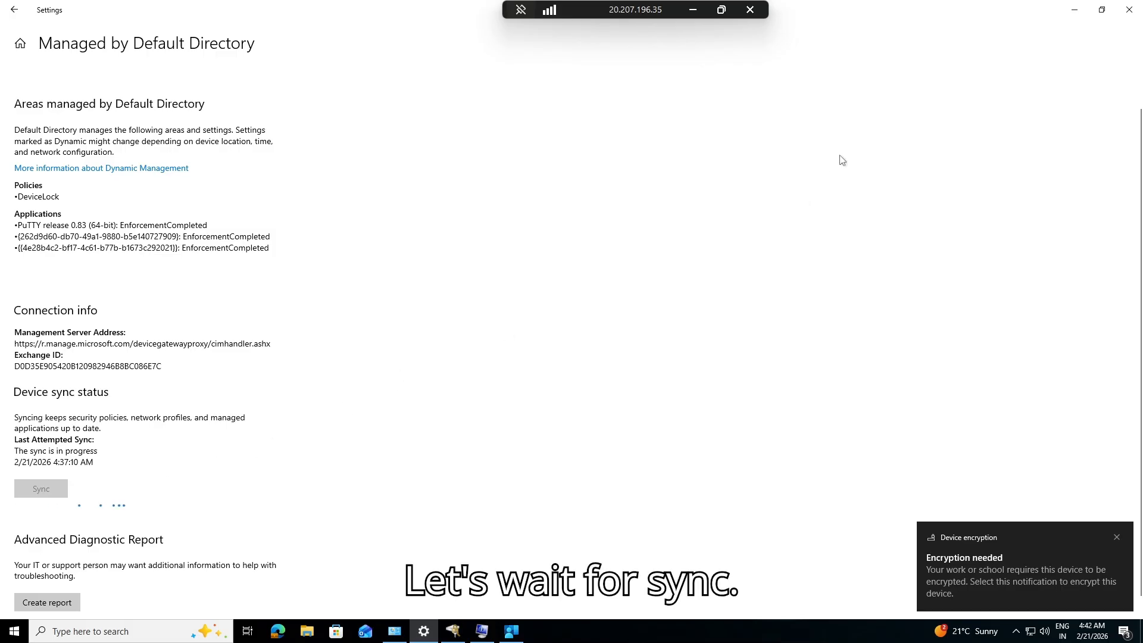
Return to the Intune admin center, view the Microsoft Teams app overview, and close the All Apps page.
left_click(693, 9)
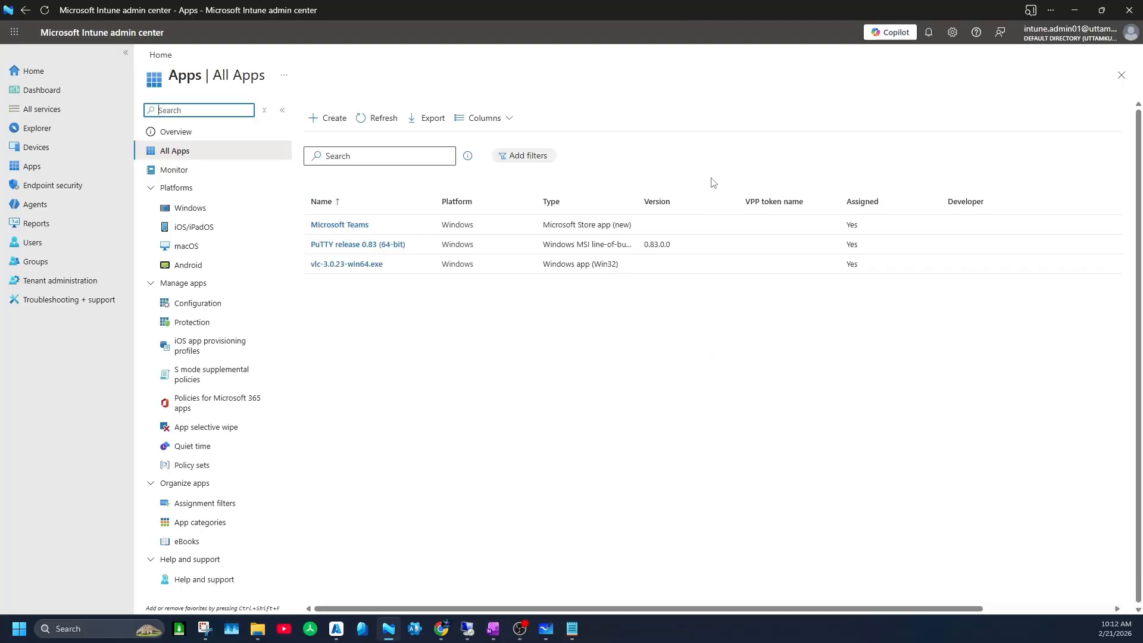
left_click(357, 225)
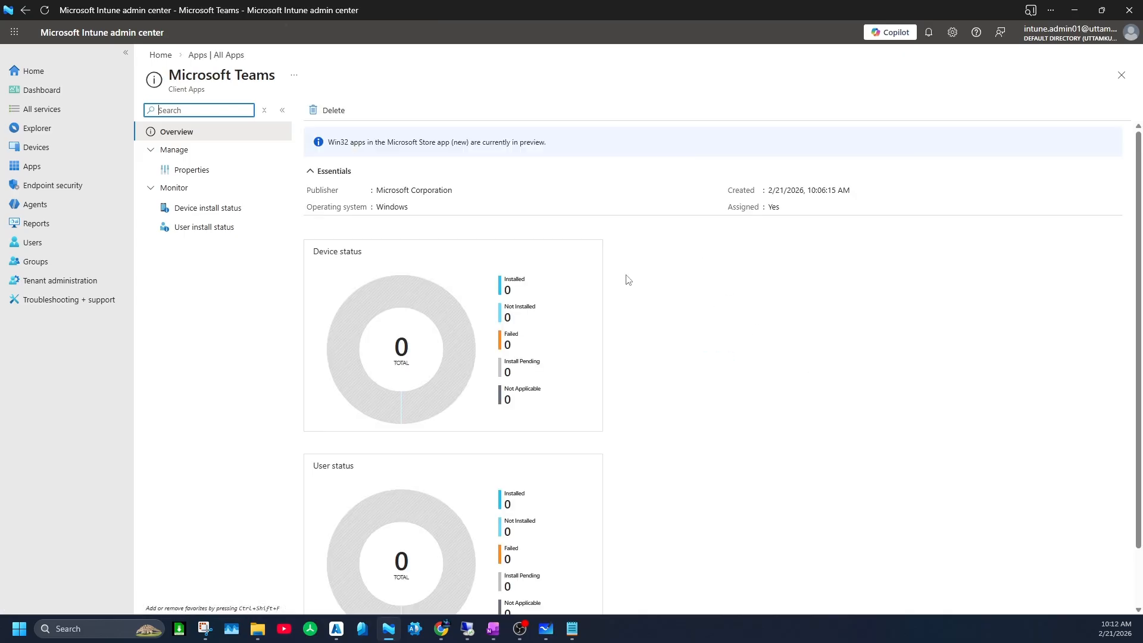
left_click(230, 54)
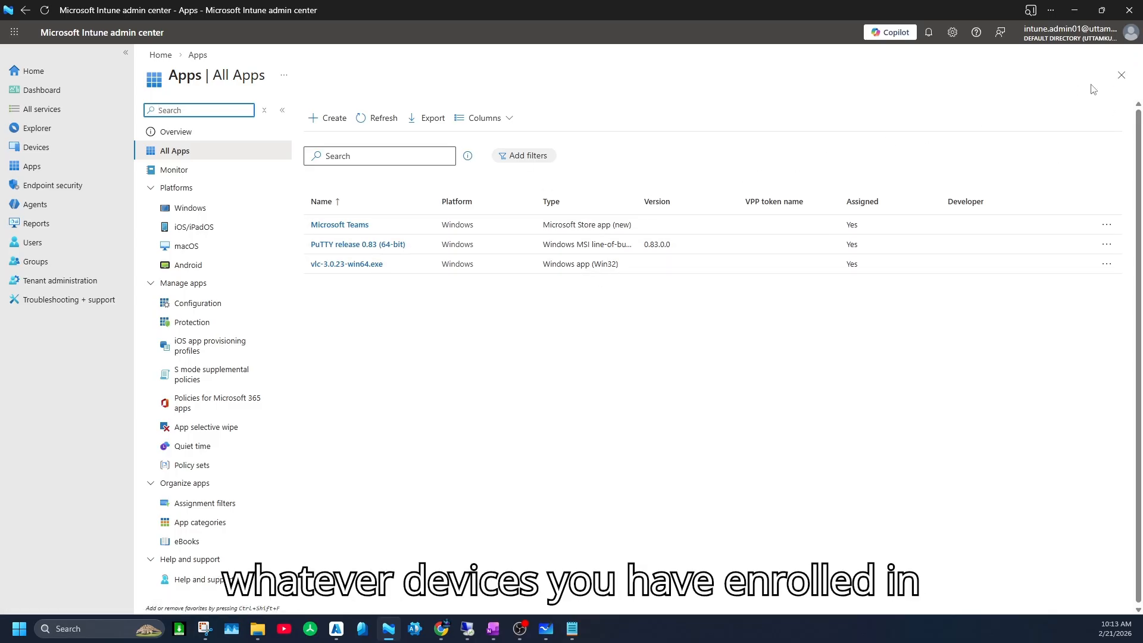
left_click(1120, 75)
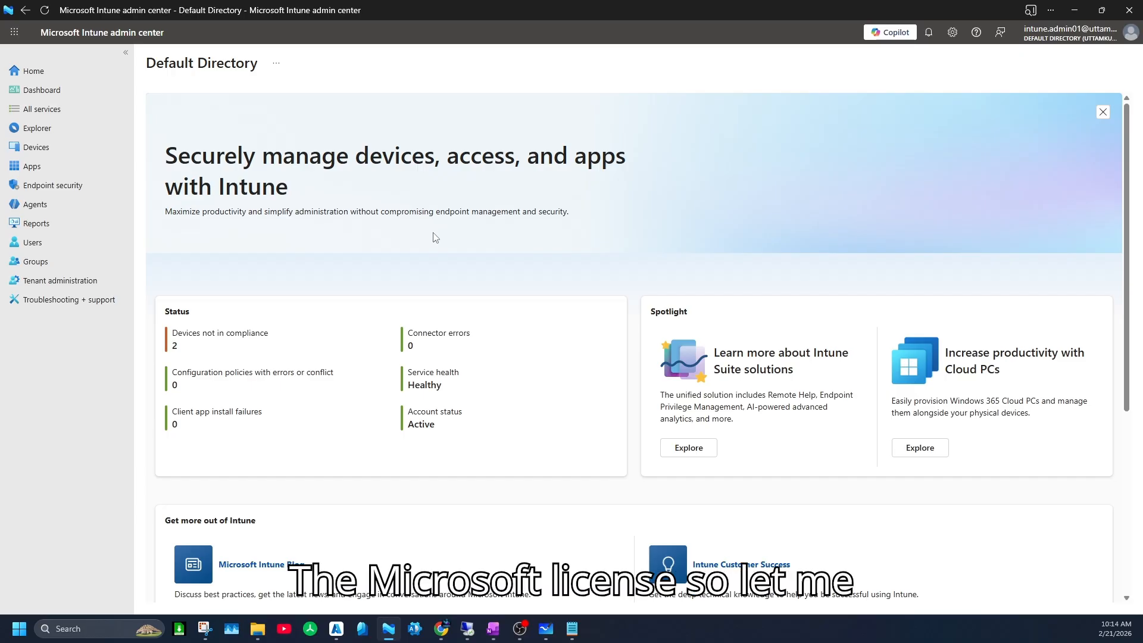
Switch to the Microsoft 365 admin center and view all products and the recommended products in Marketplace.
key("alt+Tab")
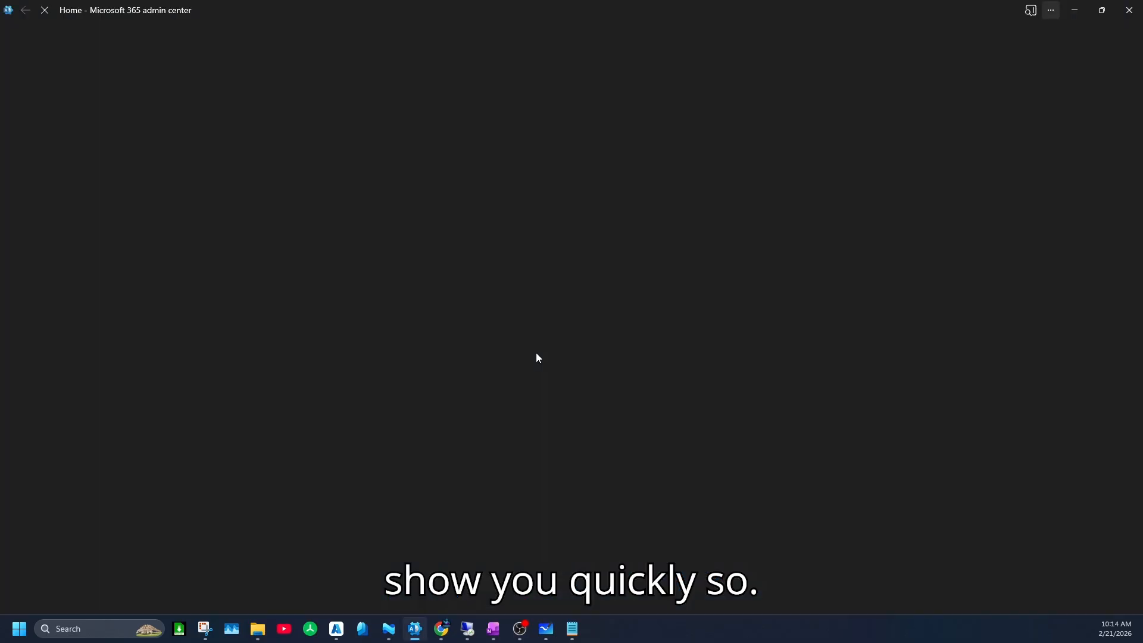
key("alt+Tab")
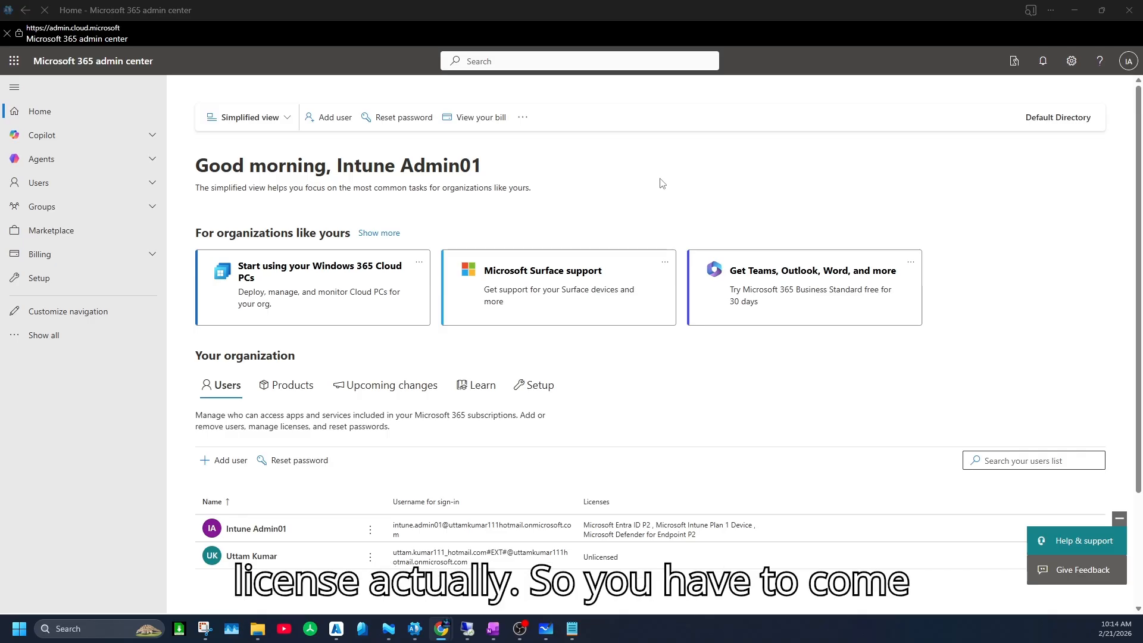
left_click(71, 239)
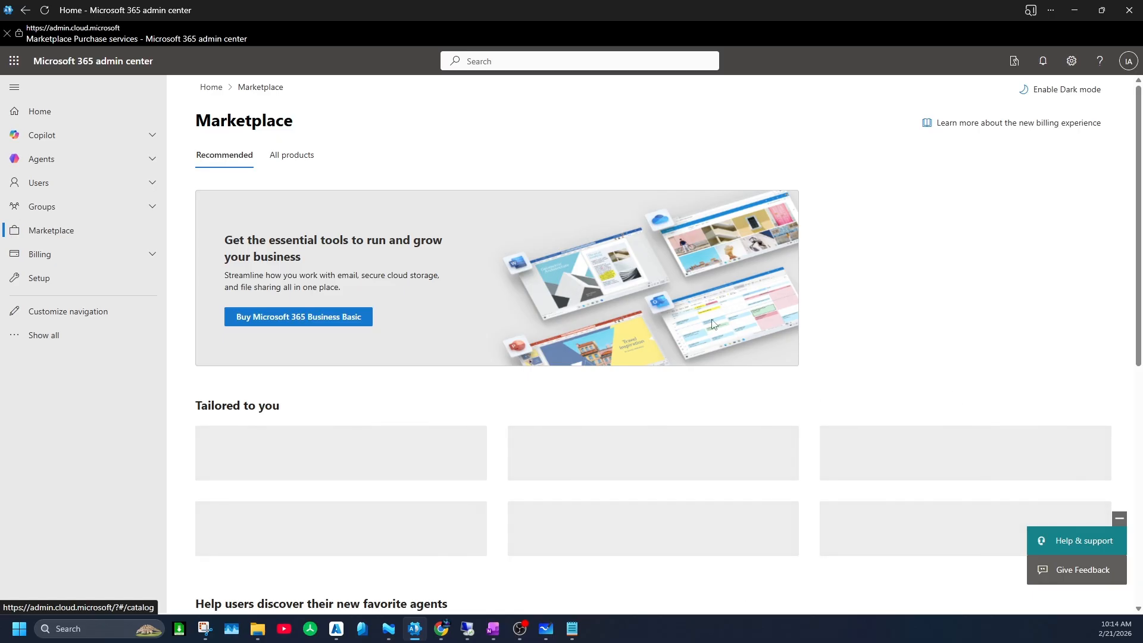
left_click(299, 154)
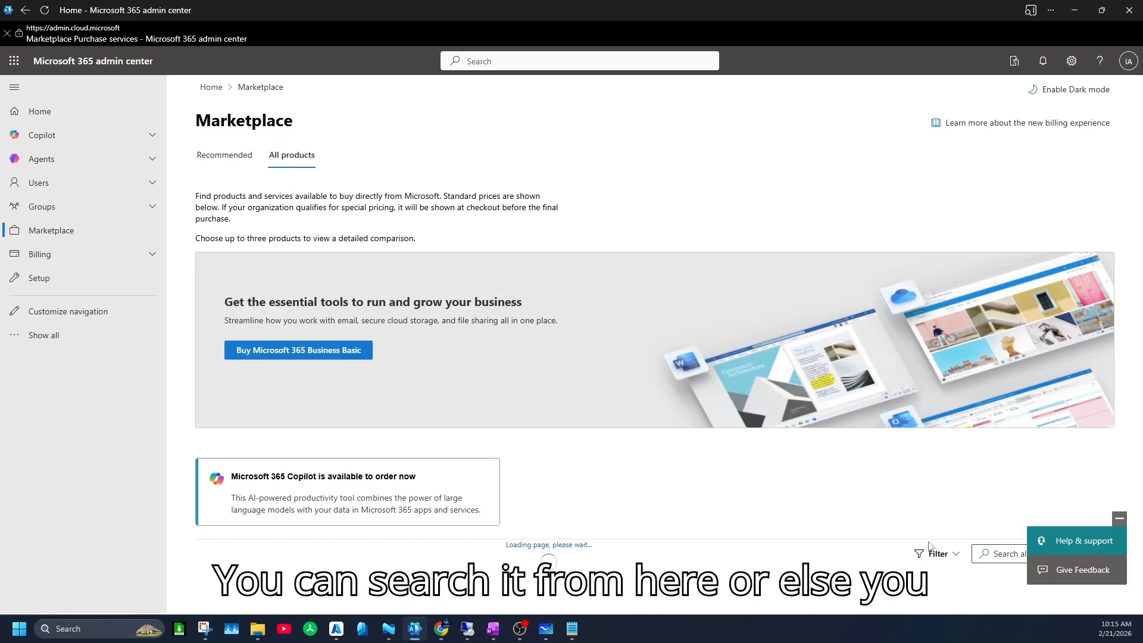
left_click(208, 154)
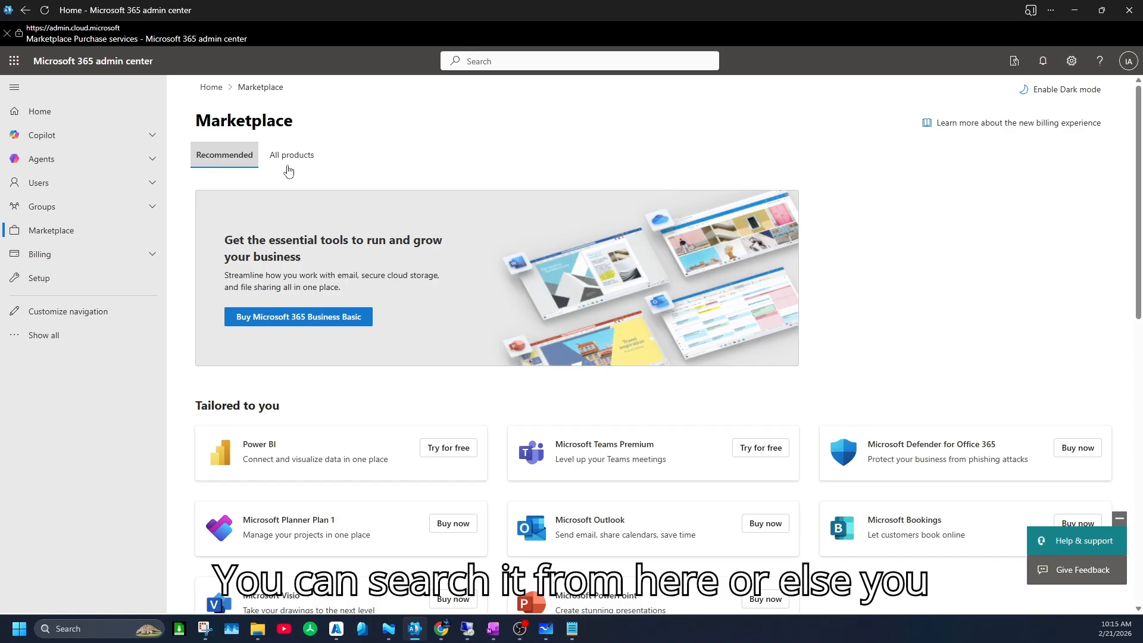
Look through the recommended Marketplace products for a Windows 365 license.
scroll(961, 553, "down", 10)
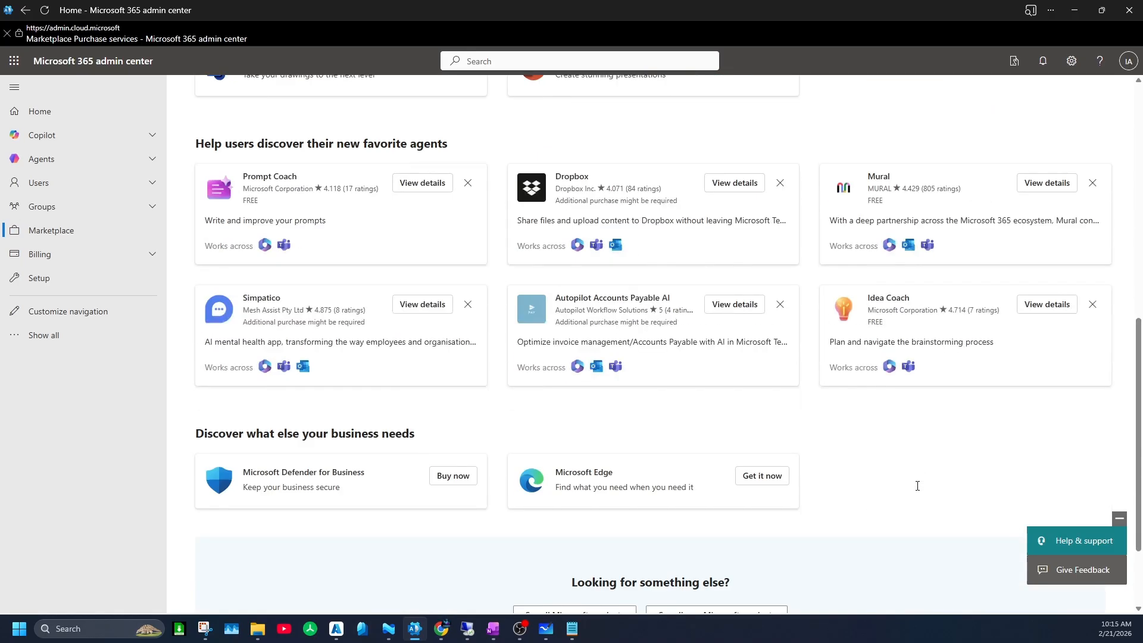
scroll(918, 490, "up", 10)
scroll(917, 485, "down", 5)
scroll(898, 388, "up", 5)
scroll(900, 388, "down", 3)
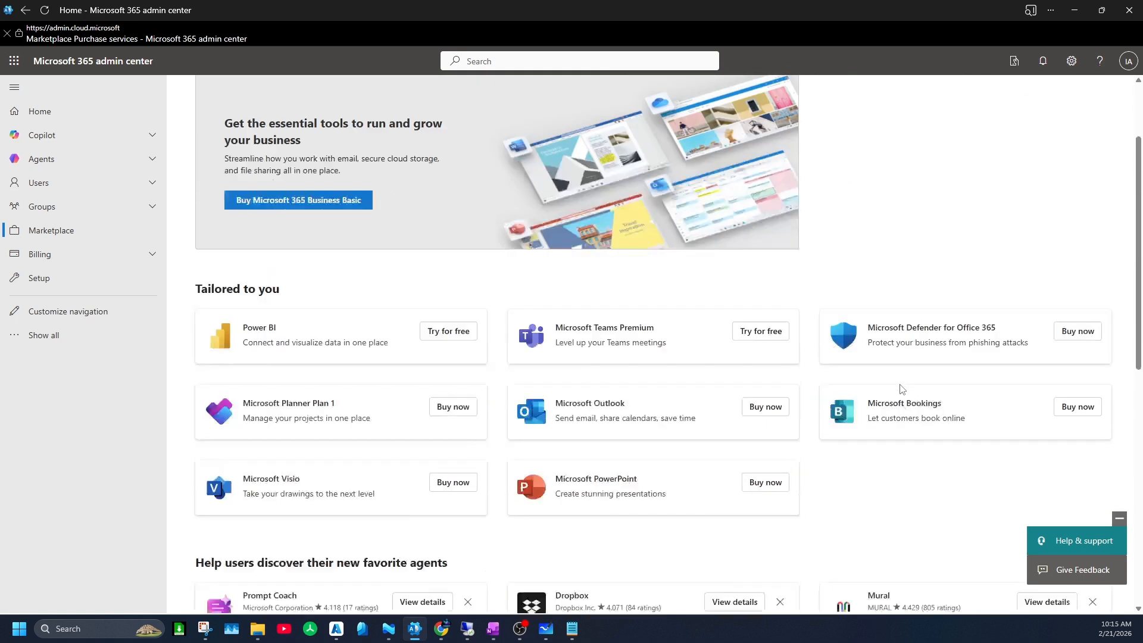
scroll(875, 387, "down", 5)
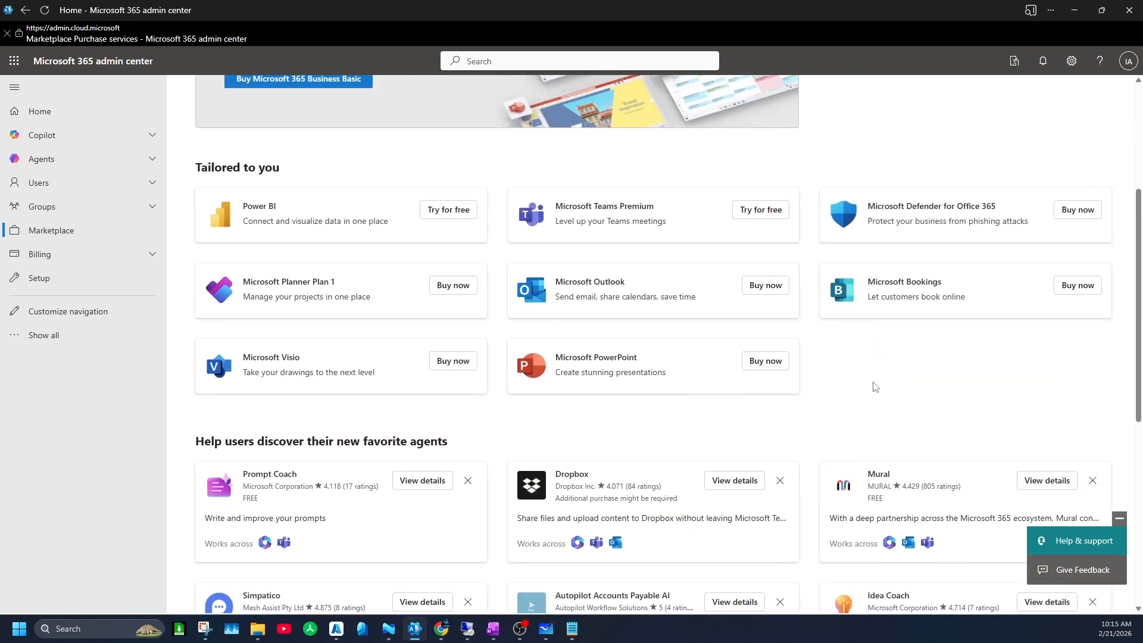
scroll(874, 387, "down", 2)
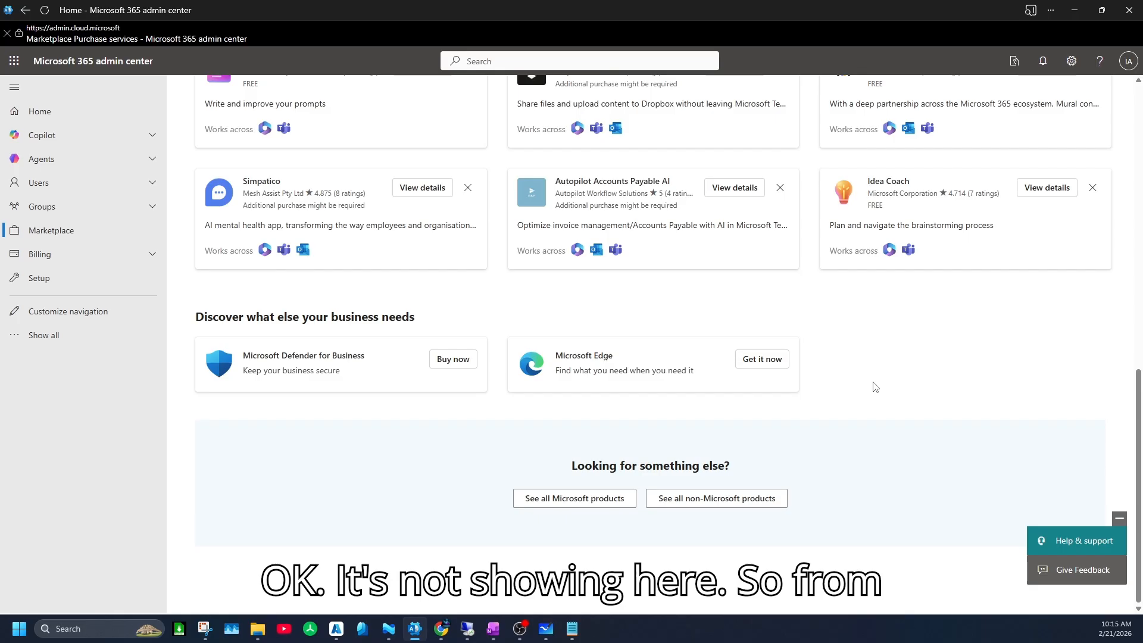
scroll(845, 388, "up", 4)
scroll(833, 333, "up", 3)
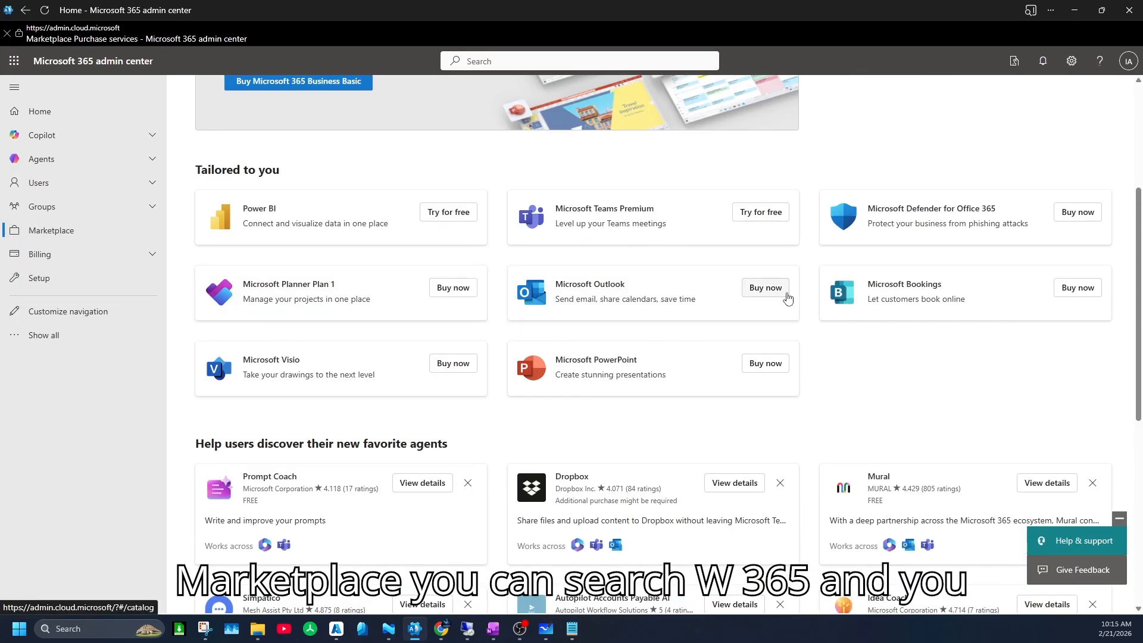
View the assignments of the Windows 365 Business 2 vCPU, 8 GB, 128 GB license and return to the Licenses list.
left_click(123, 256)
left_click(74, 295)
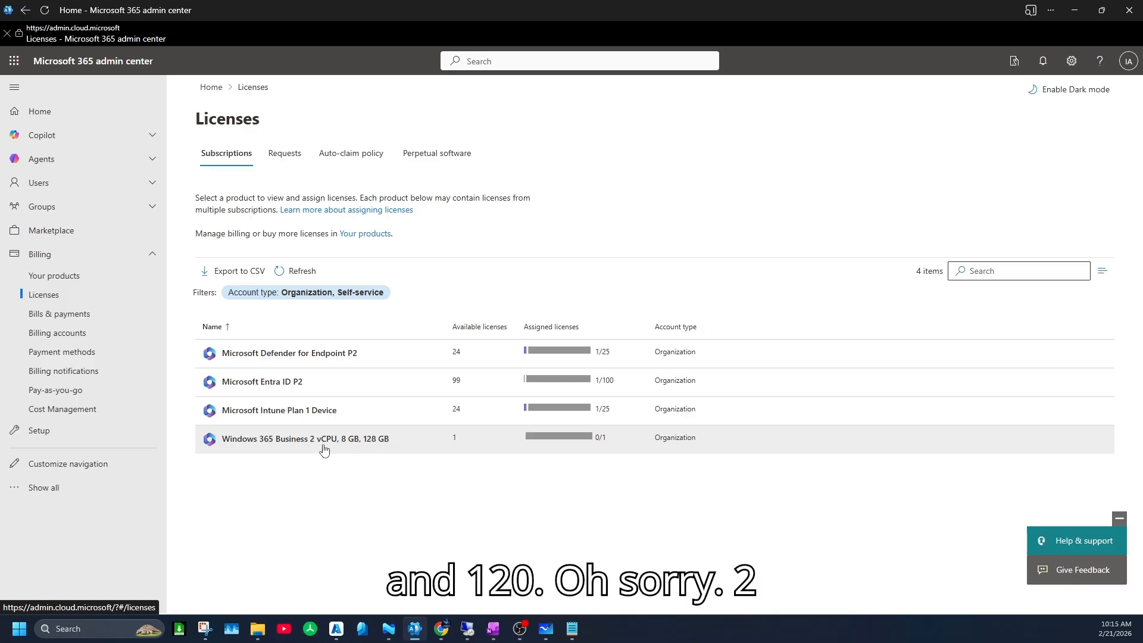
left_click(375, 444)
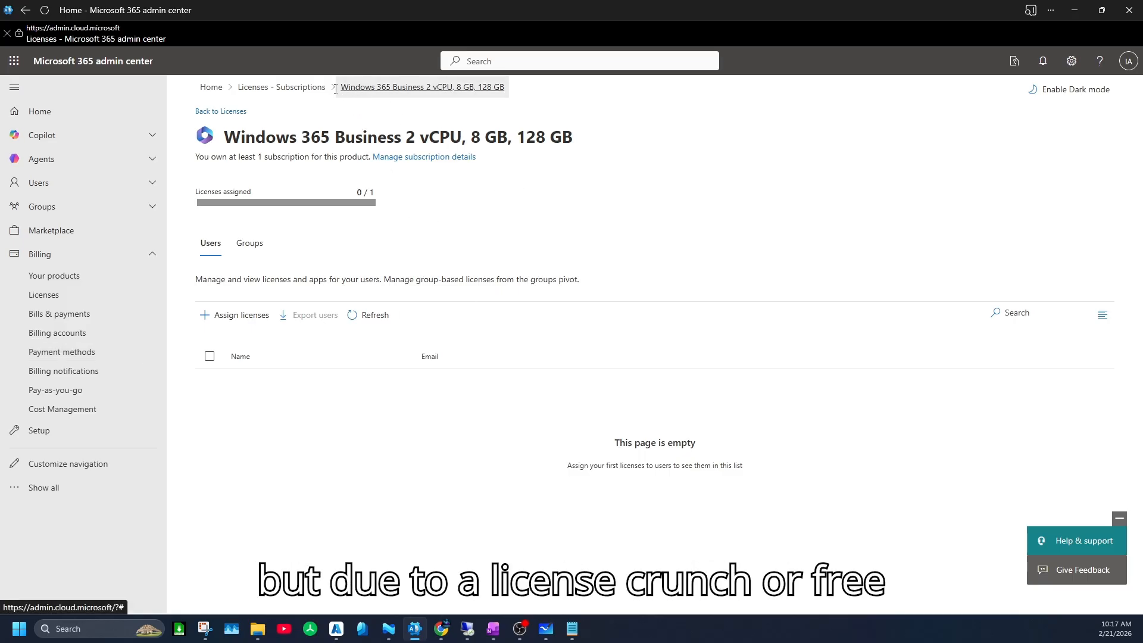
left_click(315, 88)
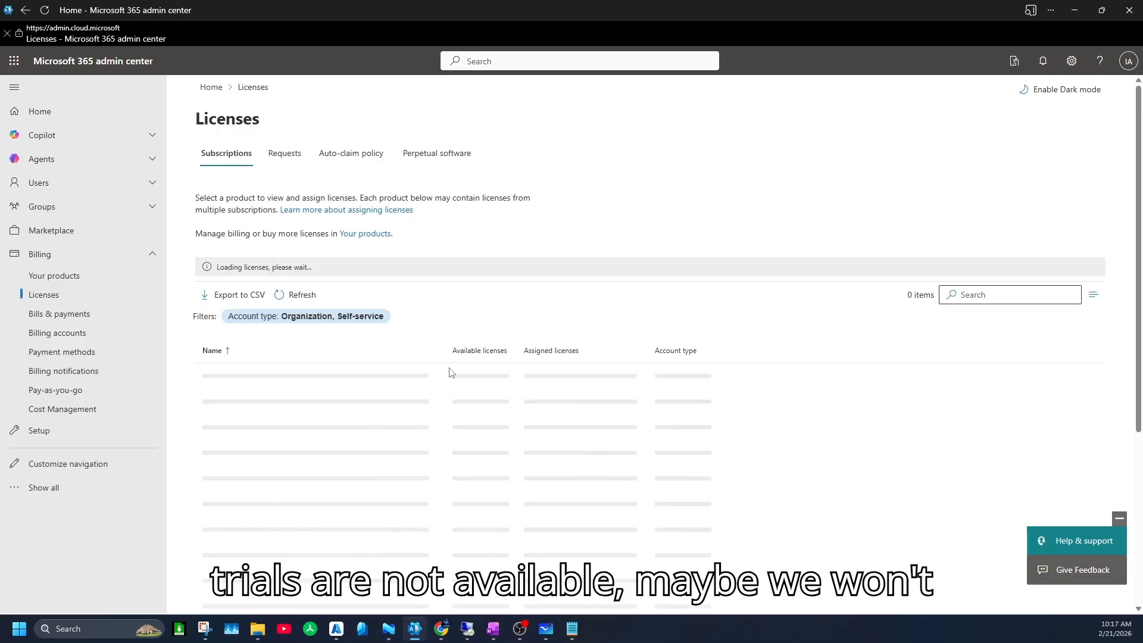
scroll(474, 357, "down", 3)
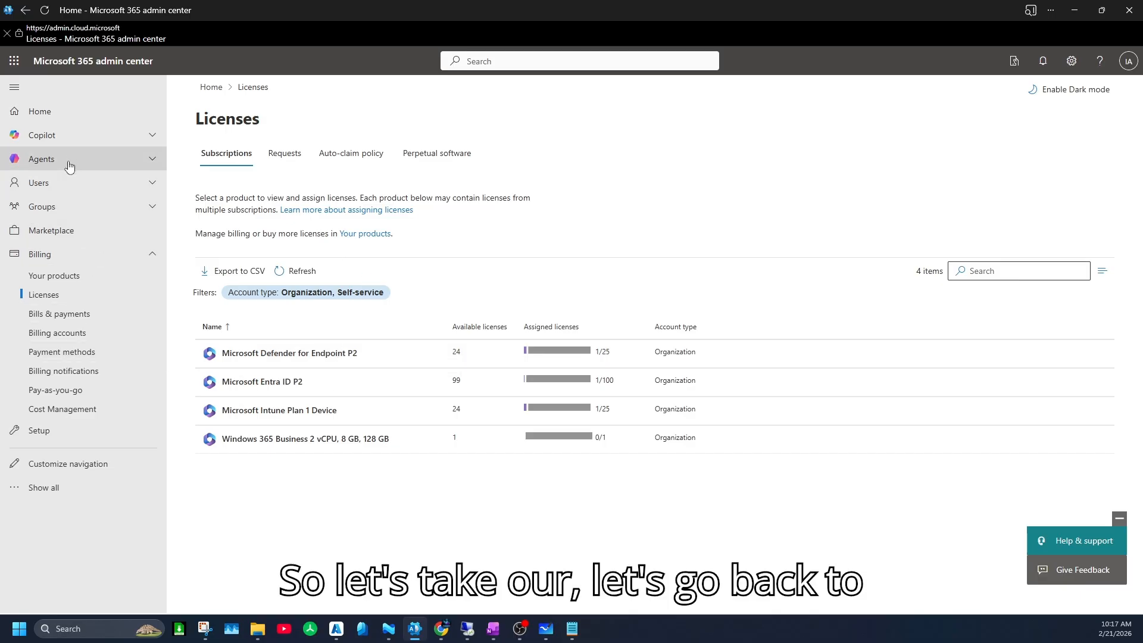
Minimize the Microsoft 365 admin center and open the private dashboard in the Intune admin center.
left_click(134, 162)
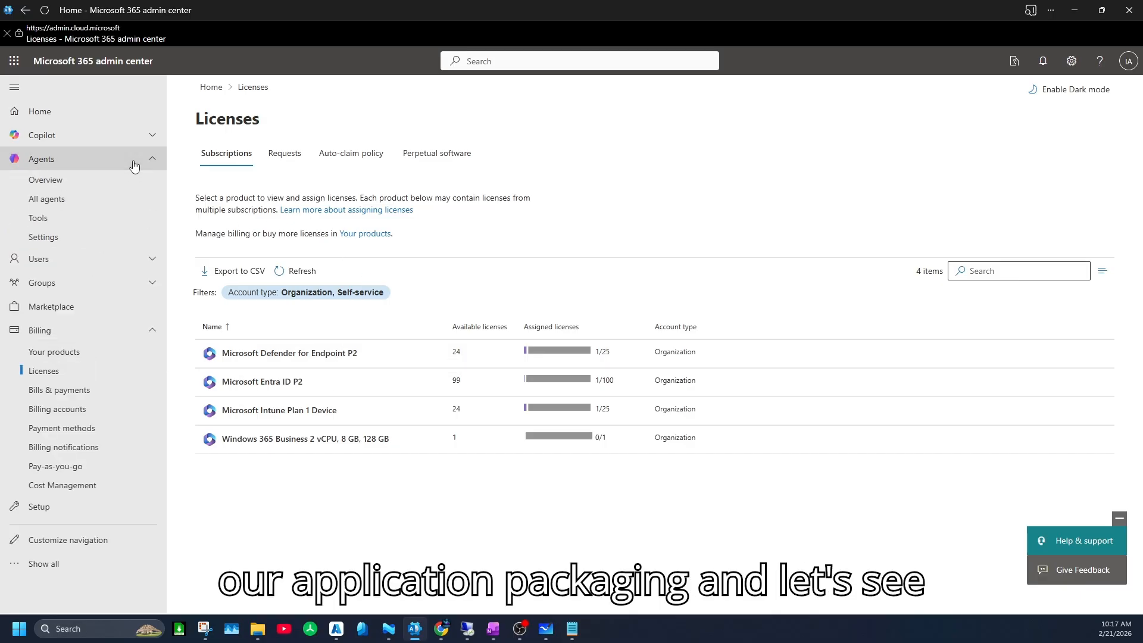
left_click(1075, 10)
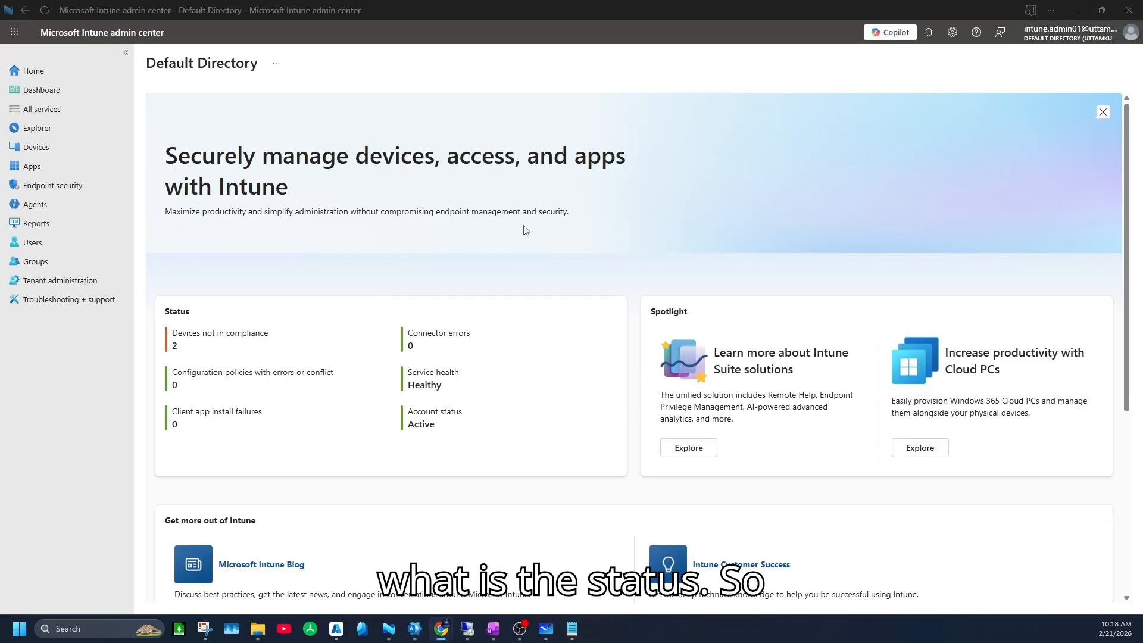
left_click(36, 147)
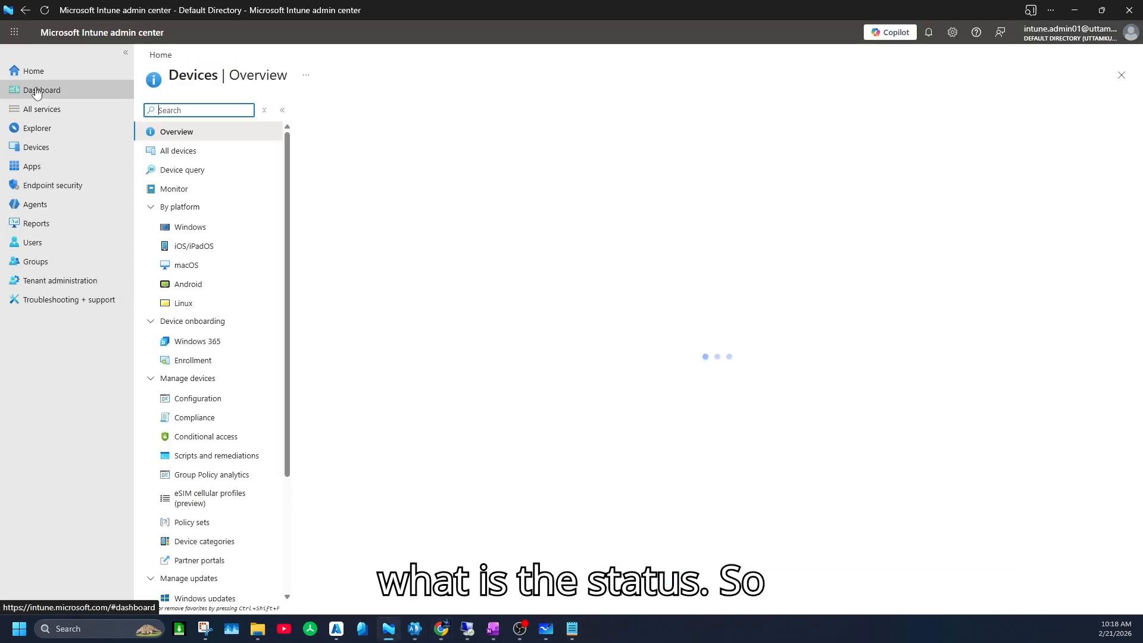
left_click(40, 90)
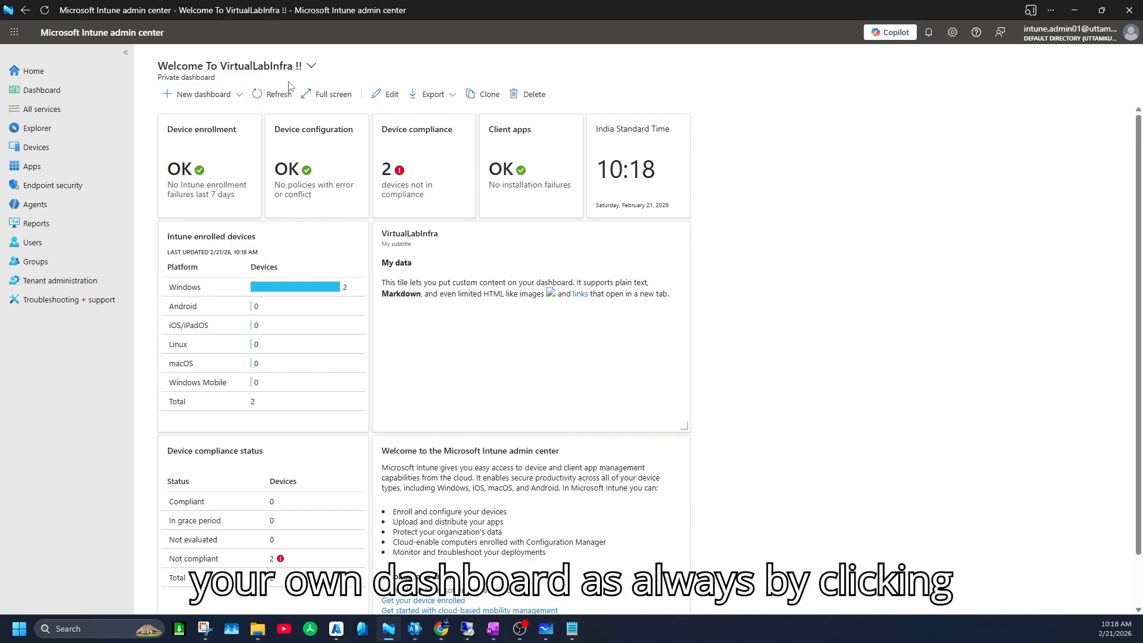
Put the Intune dashboard in edit mode and look through the tiles available in the Tile Gallery.
left_click(390, 94)
scroll(994, 411, "down", 3)
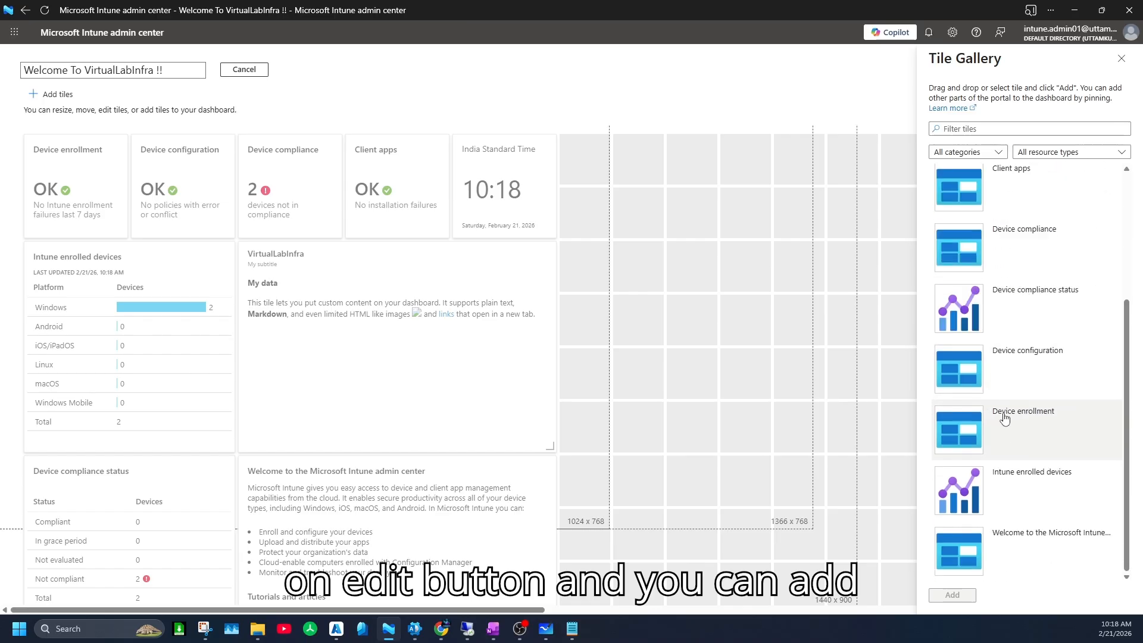
scroll(1003, 416, "up", 3)
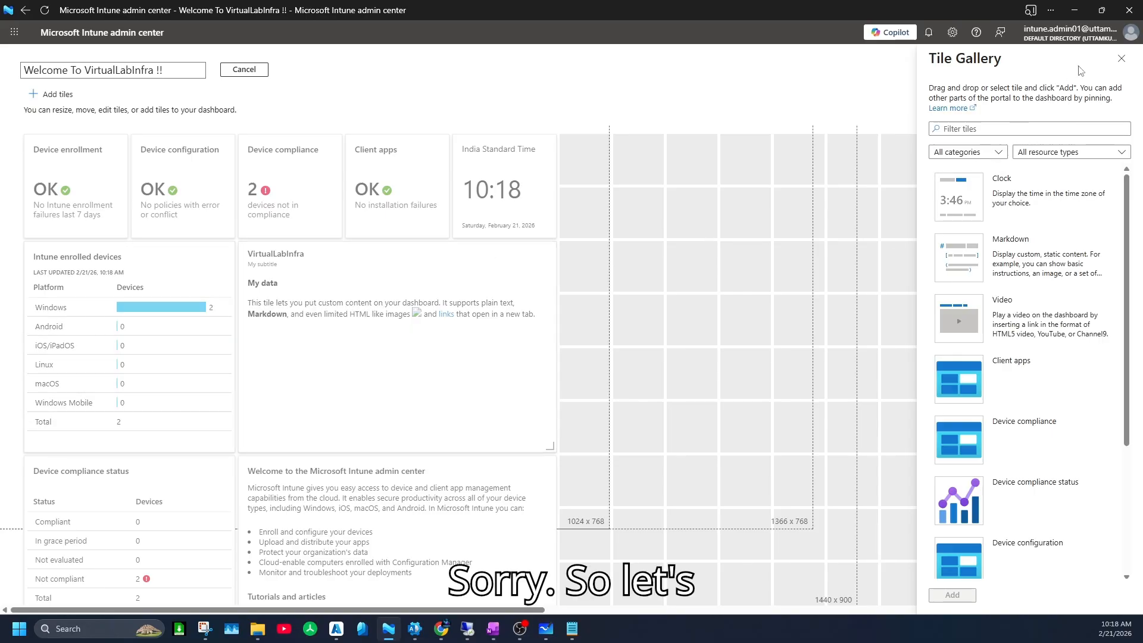
Close the Tile Gallery, cancel editing the dashboard, and open the list of all apps.
left_click(1121, 58)
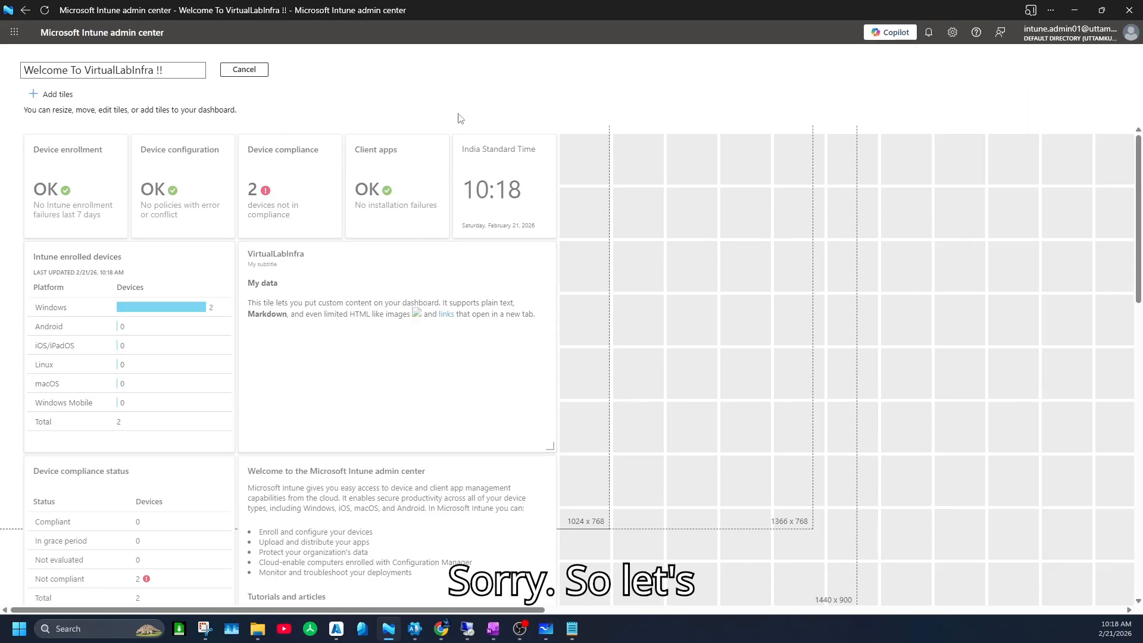
left_click(250, 70)
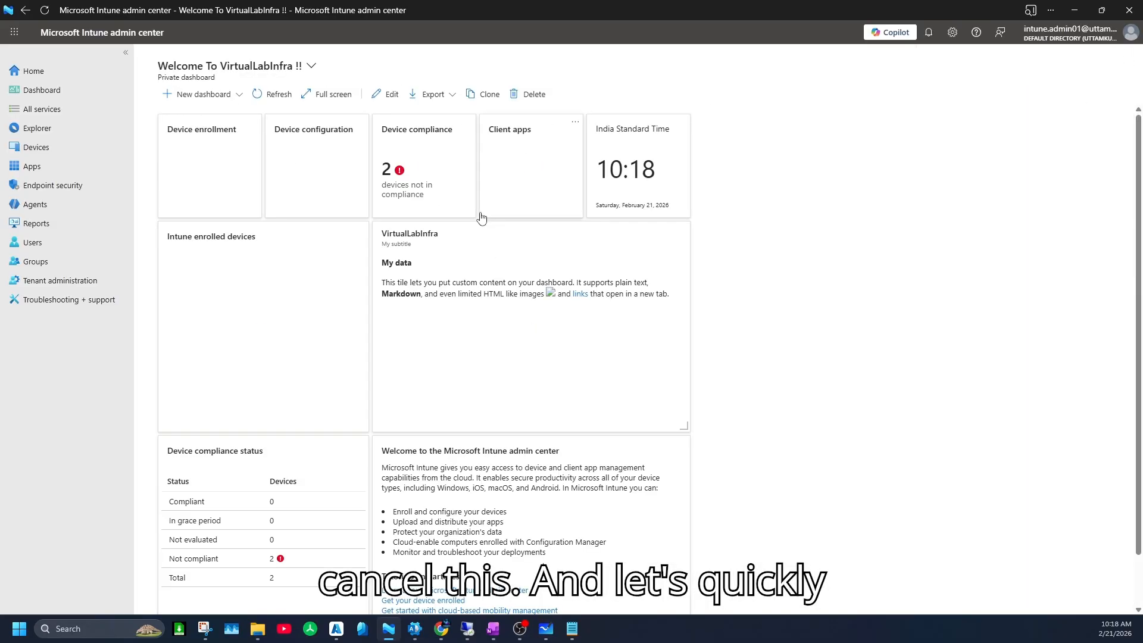
left_click(34, 167)
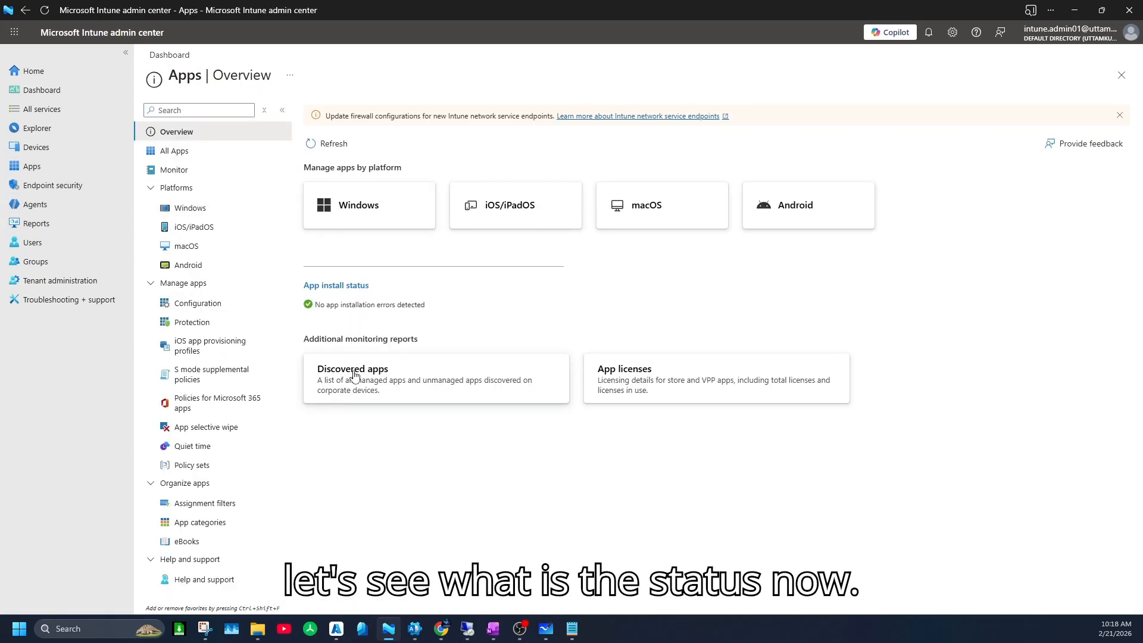
left_click(175, 151)
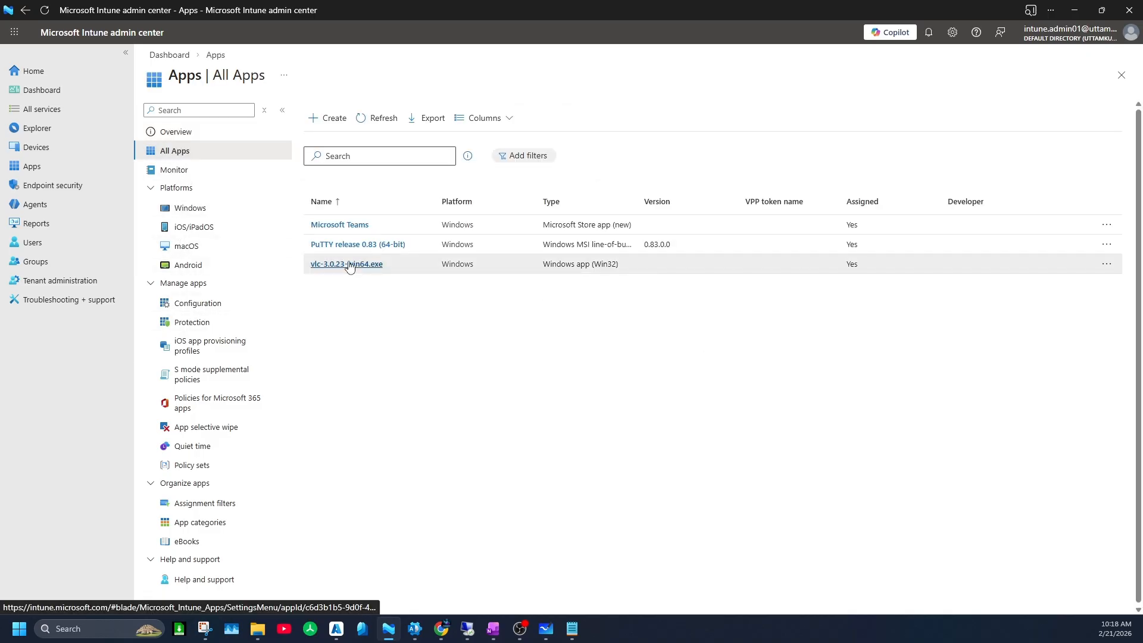
Review the device and user status overview of vlc-3.0.23-win64.exe and return to the All Apps list.
left_click(347, 264)
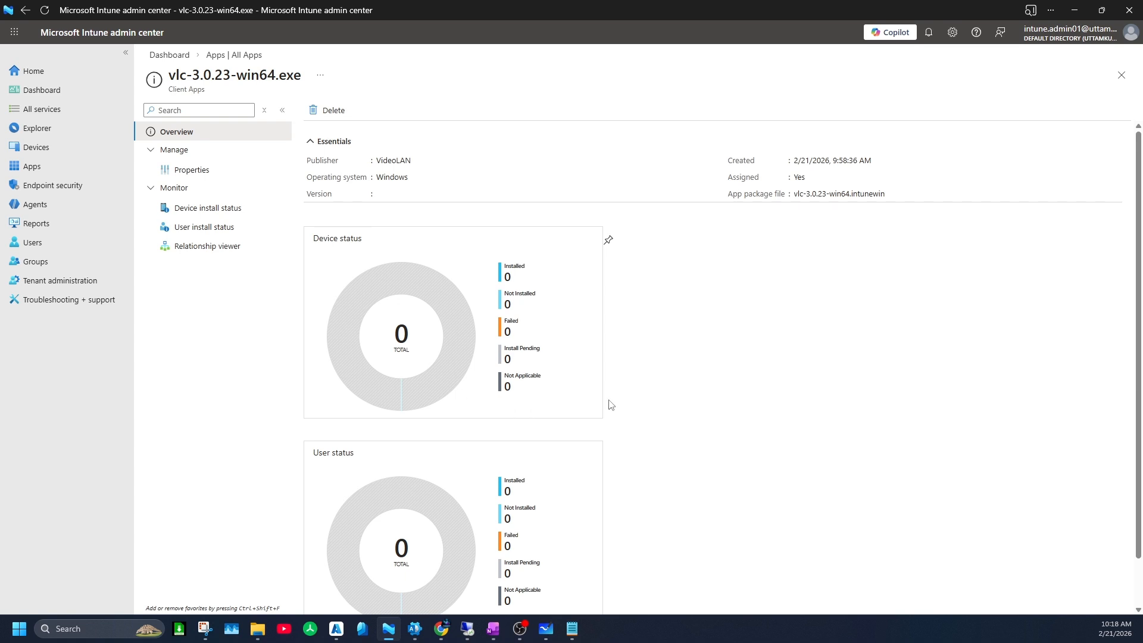
scroll(452, 416, "down", 2)
scroll(454, 419, "up", 1)
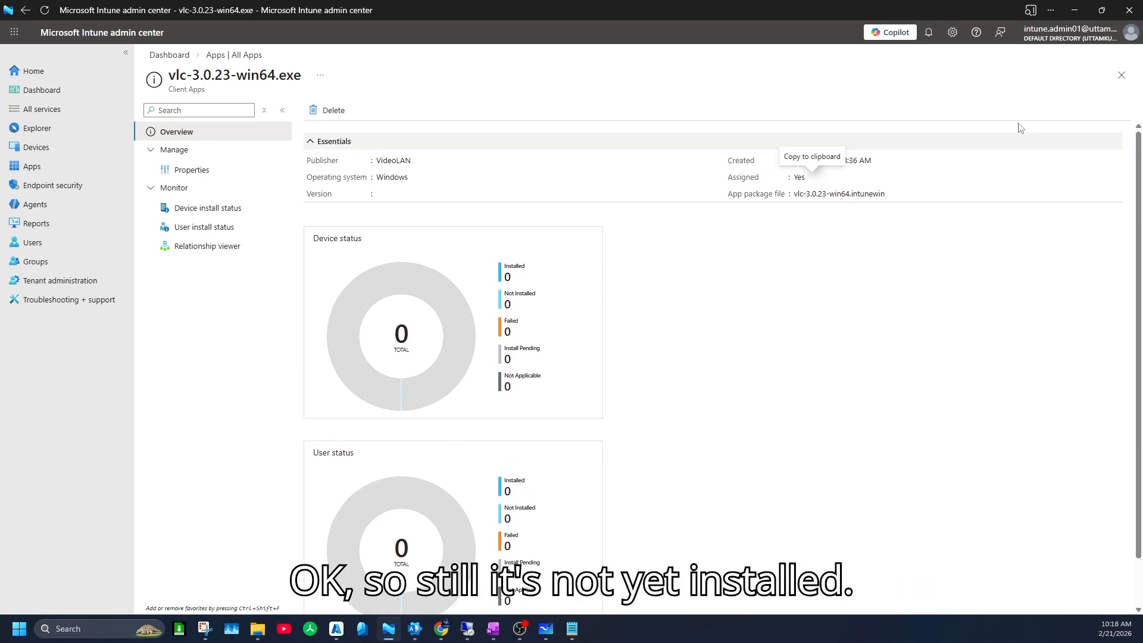
left_click(1121, 75)
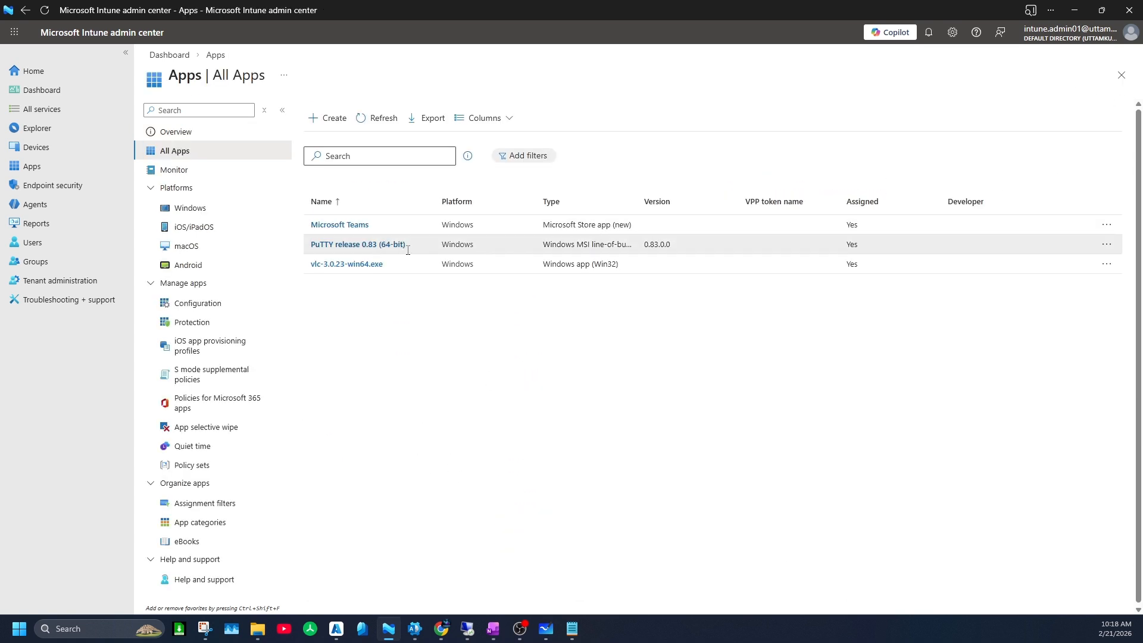
Review the device and user status overview of Microsoft Teams, return to All Apps, and reload the admin center.
left_click(337, 230)
scroll(412, 291, "down", 1)
scroll(449, 301, "up", 1)
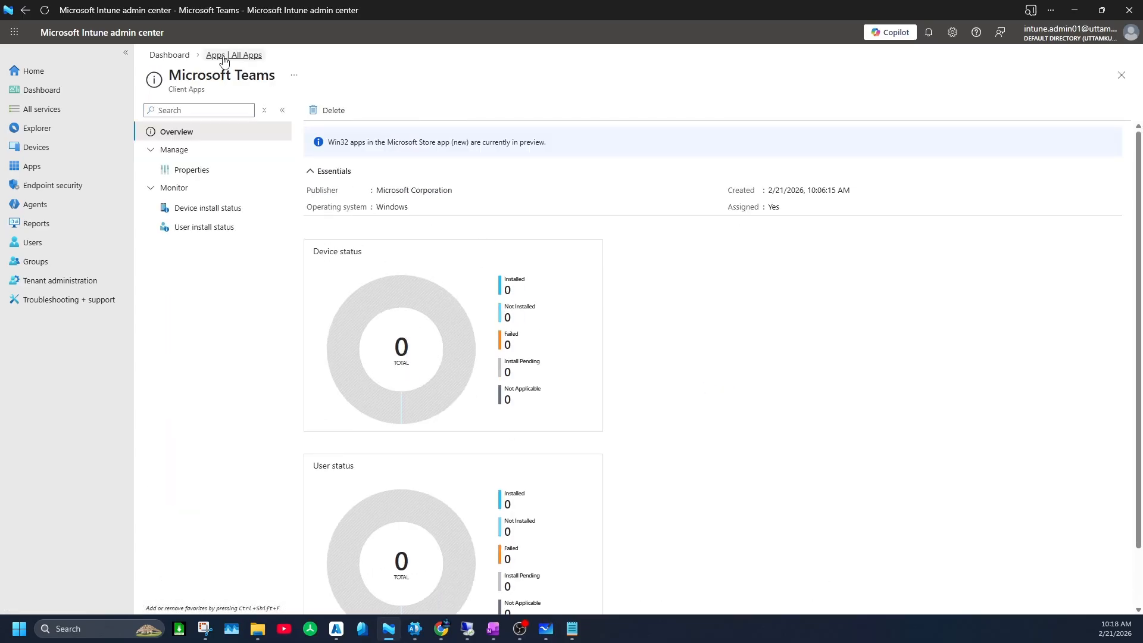
left_click(233, 54)
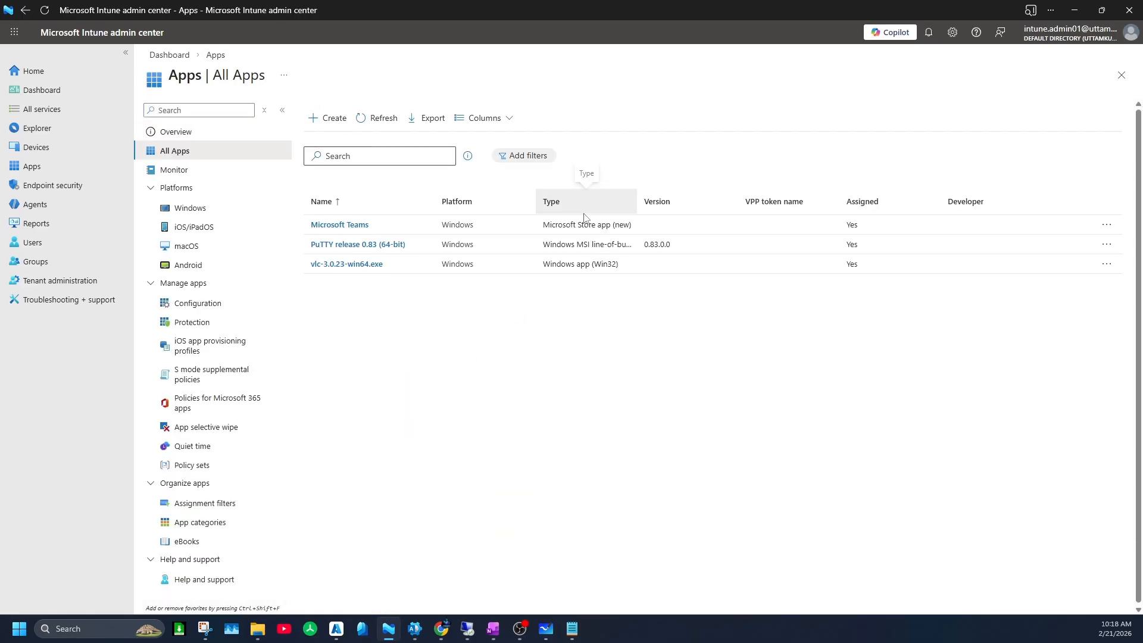
left_click(44, 10)
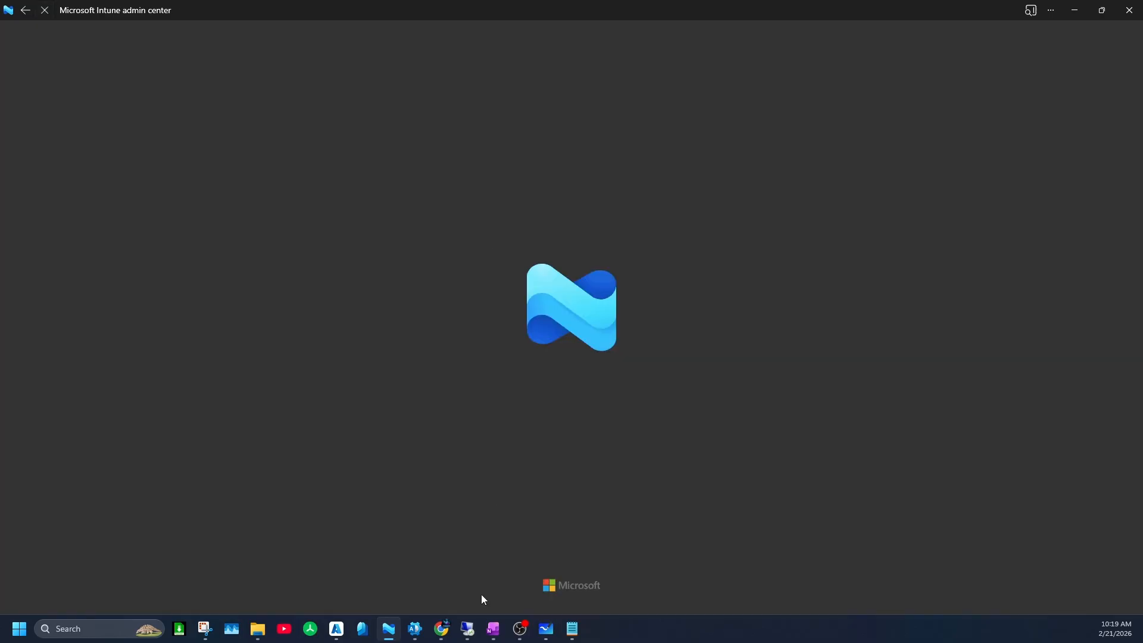
Sync the device with Default Directory in the 20.197.24.203 remote session, return to Access work or school, and minimize the session.
mouse_move(468, 628)
left_click(500, 567)
left_click(154, 579)
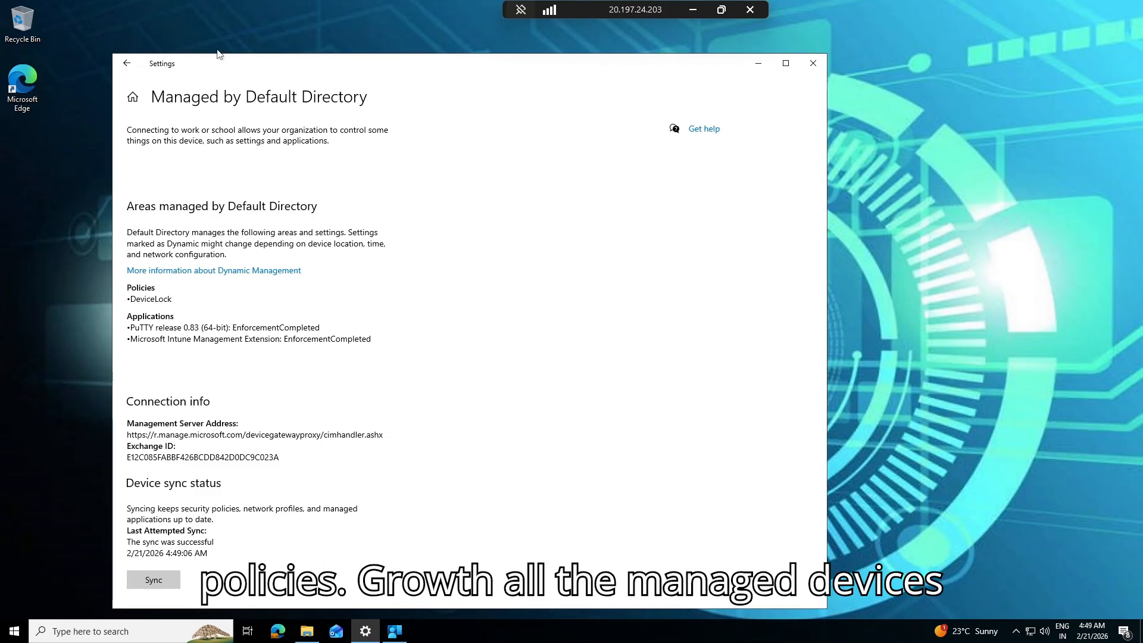
left_click(128, 65)
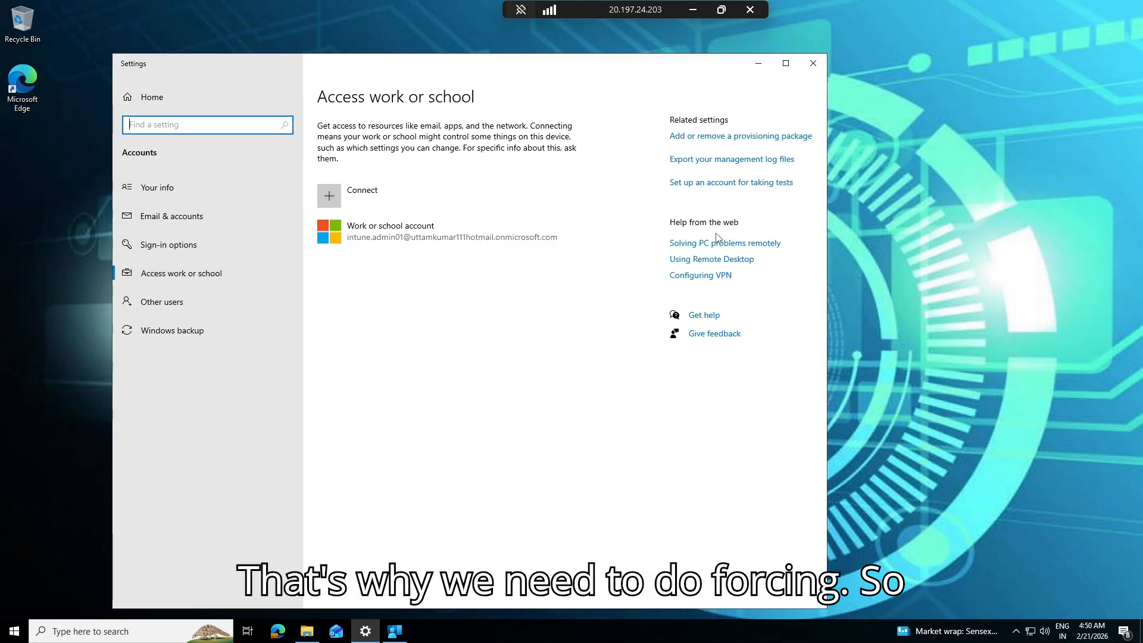
left_click(535, 247)
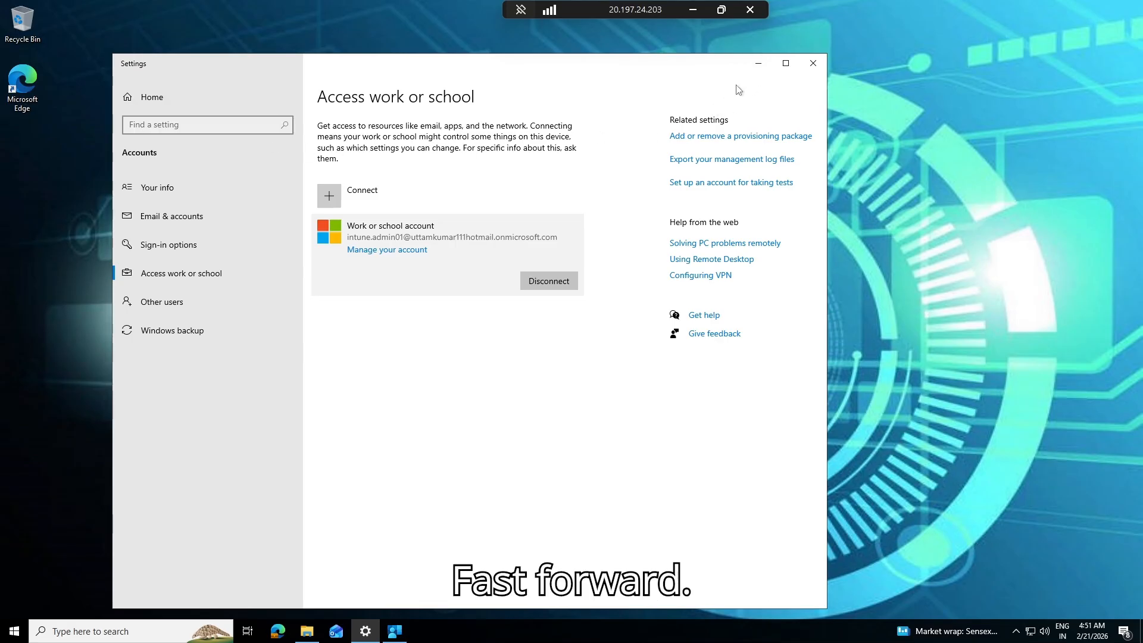
left_click(698, 10)
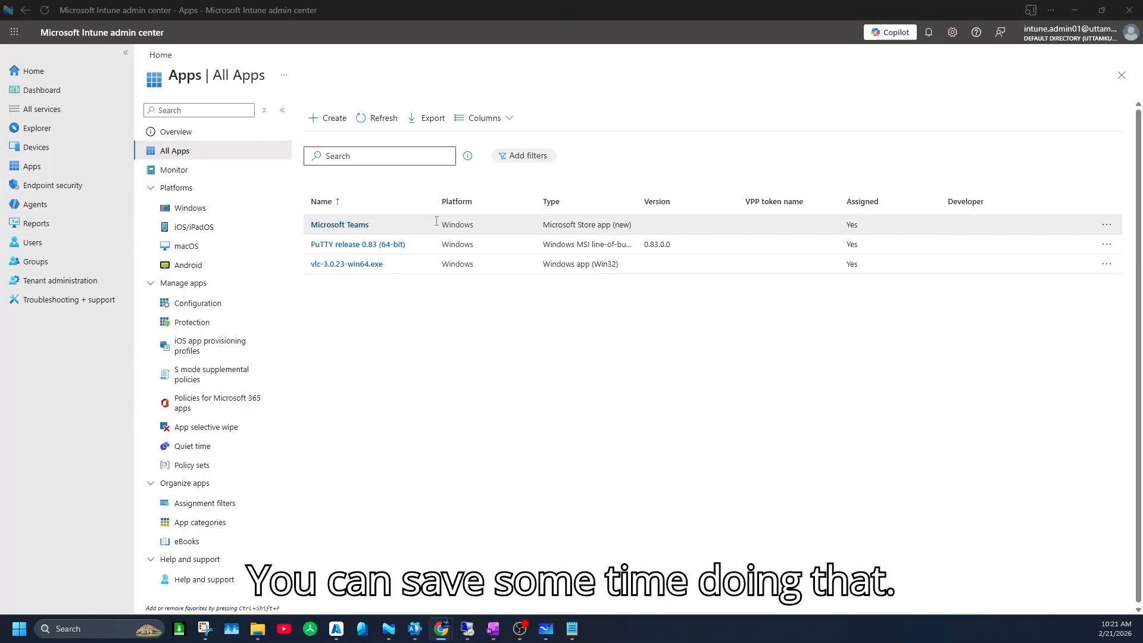
Check the install status overviews of Microsoft Teams and PuTTY release 0.83 (64-bit), returning to All Apps after each.
left_click(339, 224)
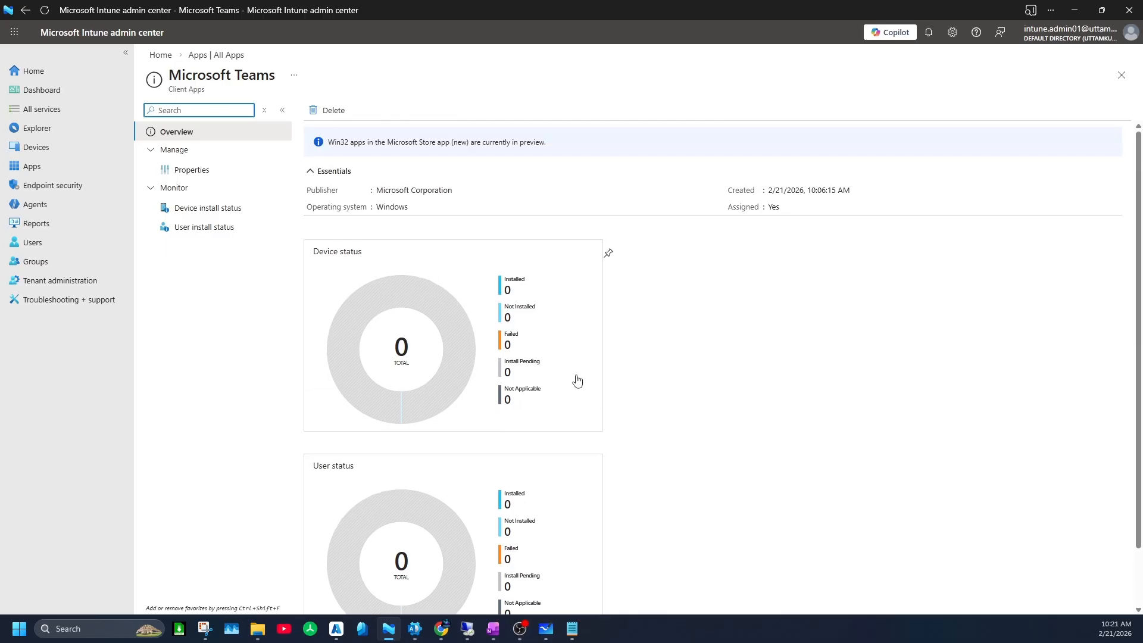
left_click(227, 54)
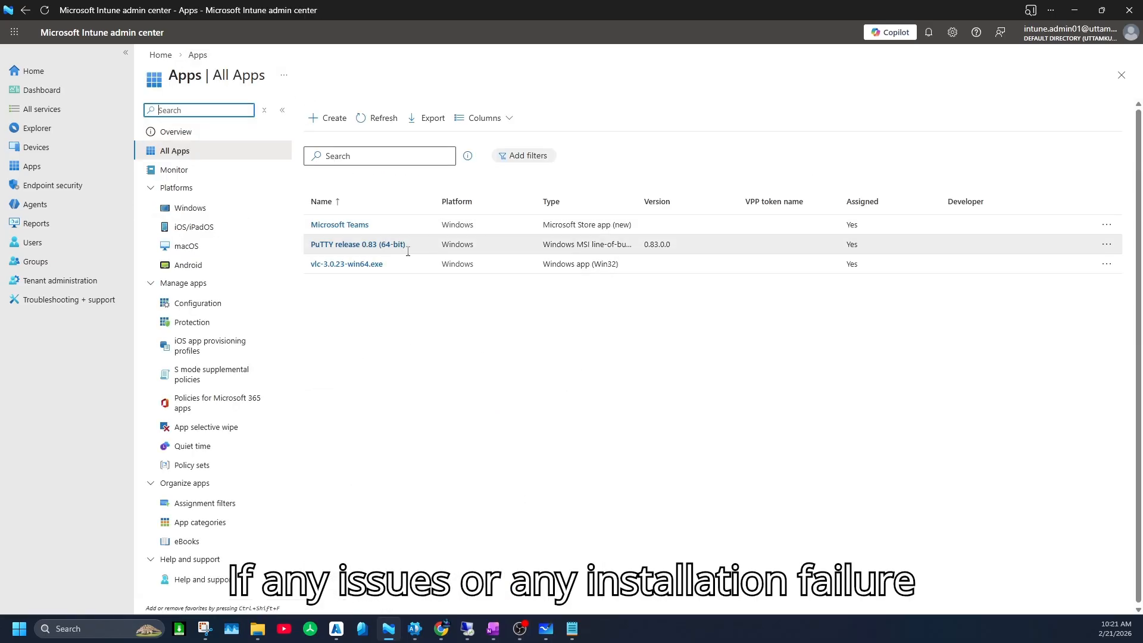
left_click(372, 246)
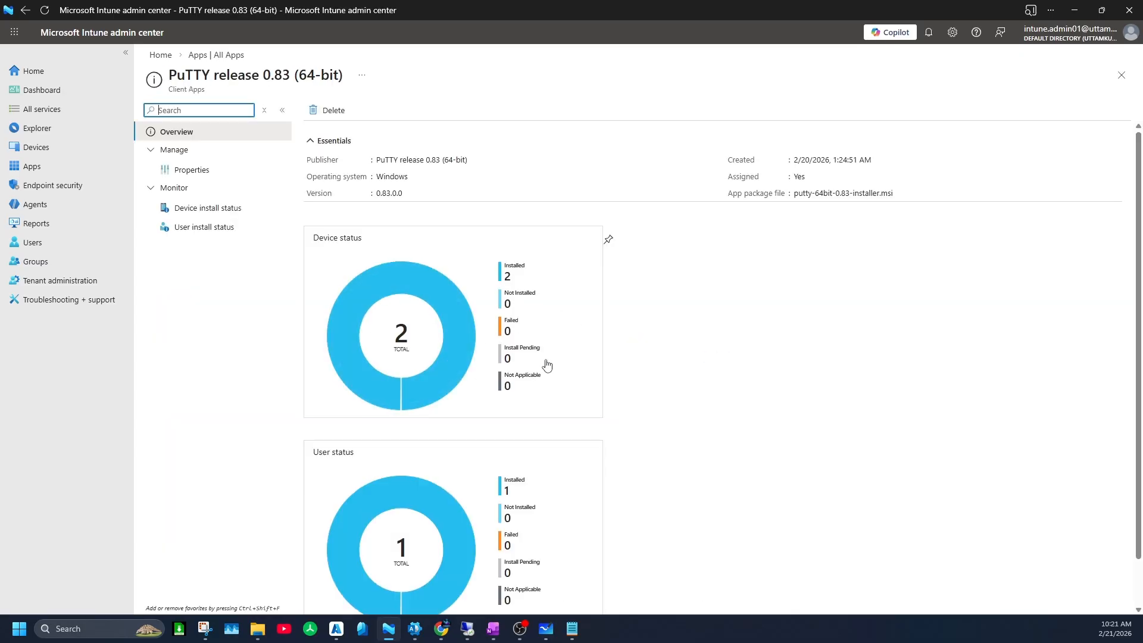
scroll(545, 362, "down", 1)
scroll(488, 265, "up", 1)
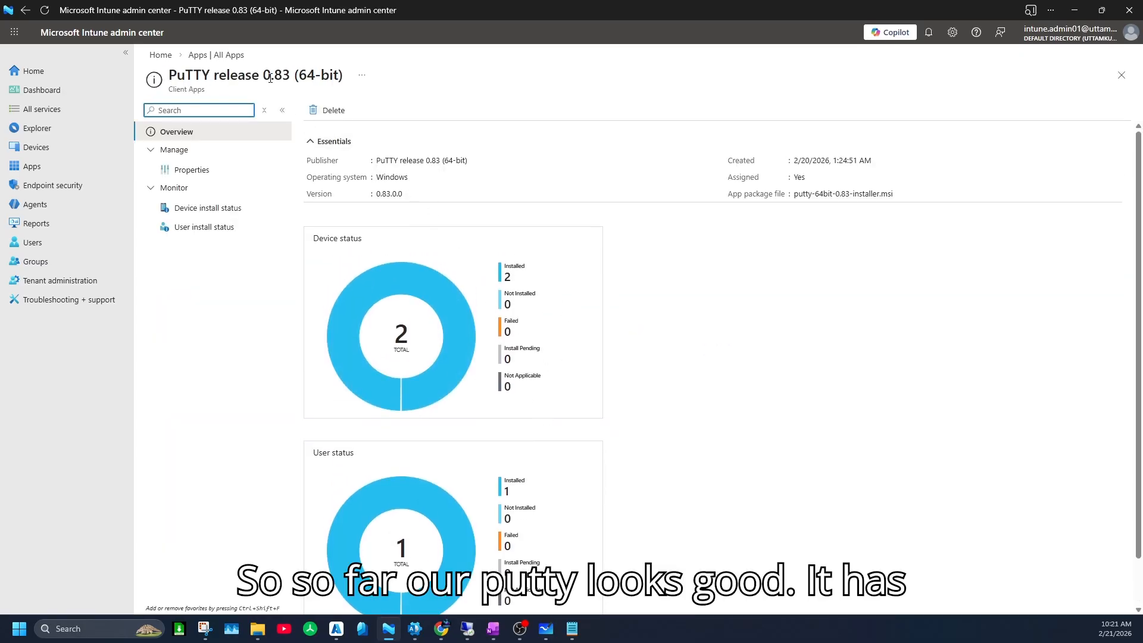
left_click(231, 55)
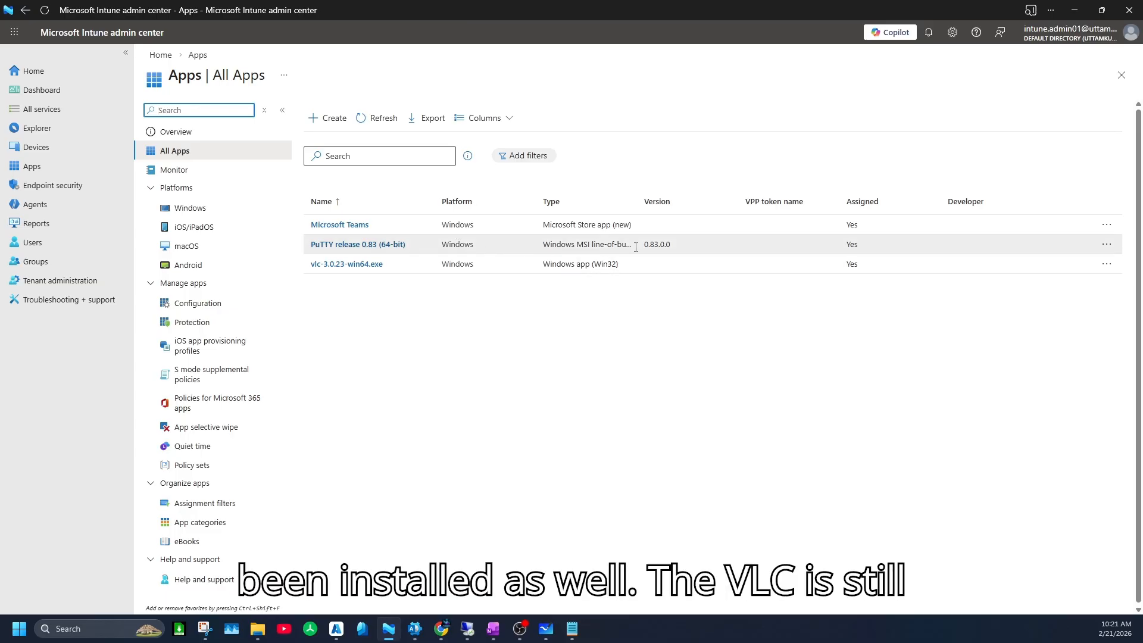
View the VLC app's device install status and check the system name in System Information in the 20.207.196.35 remote session.
left_click(369, 265)
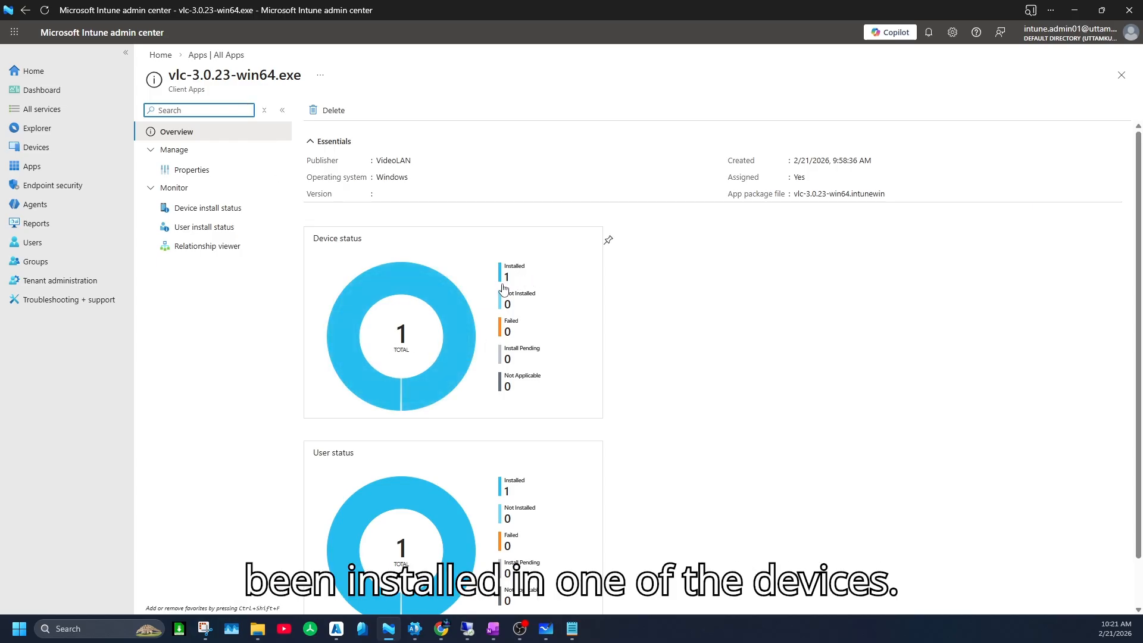
left_click(220, 208)
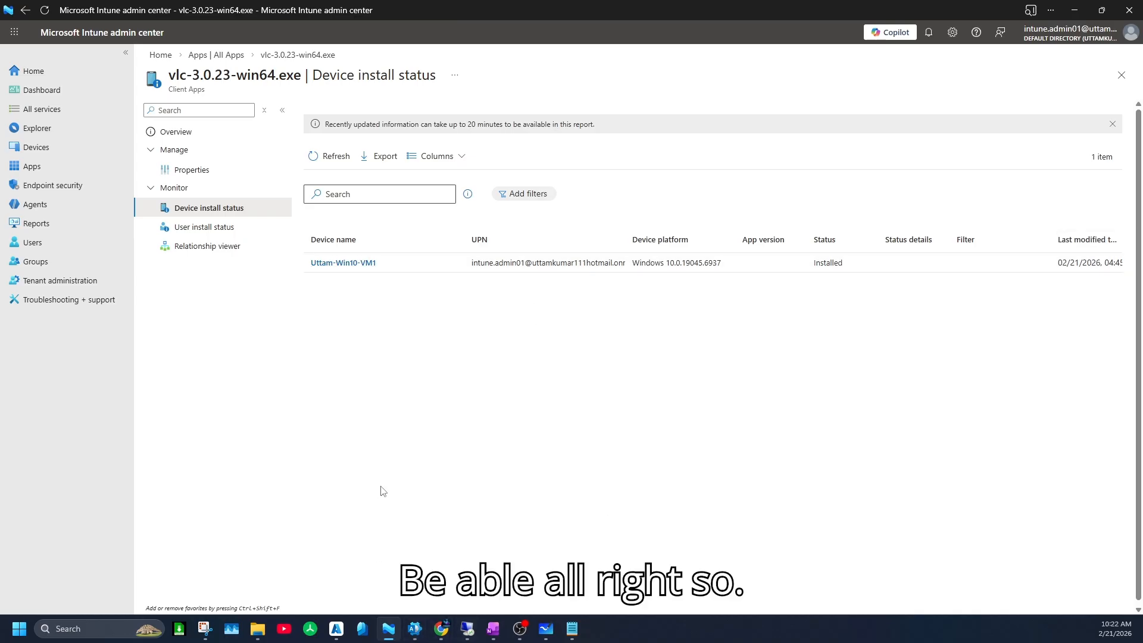
left_click(467, 629)
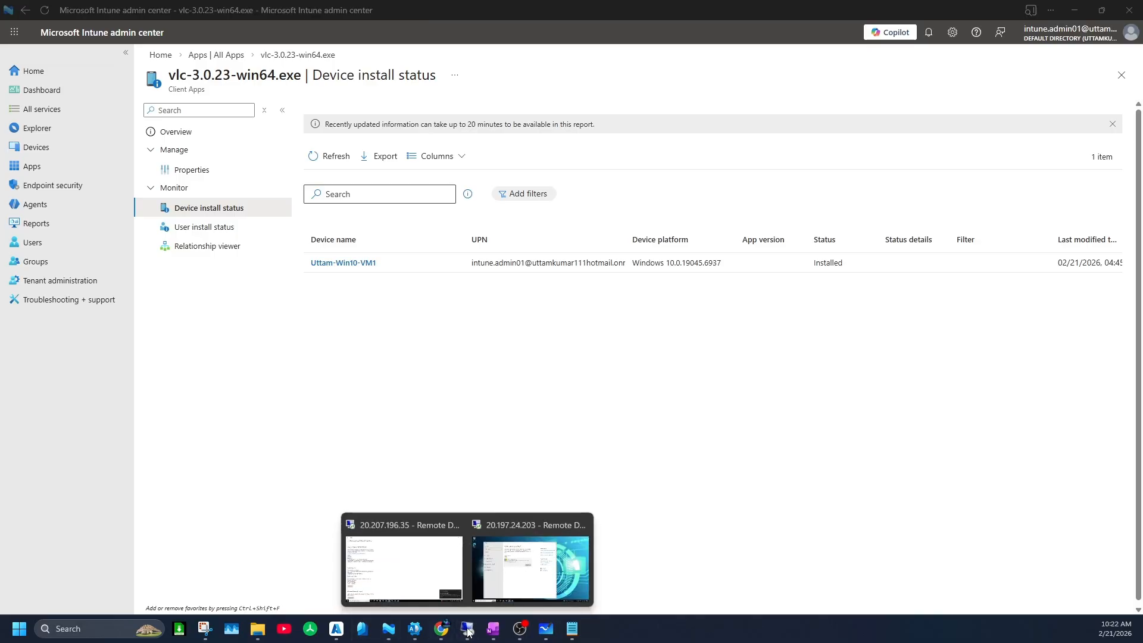
left_click(415, 562)
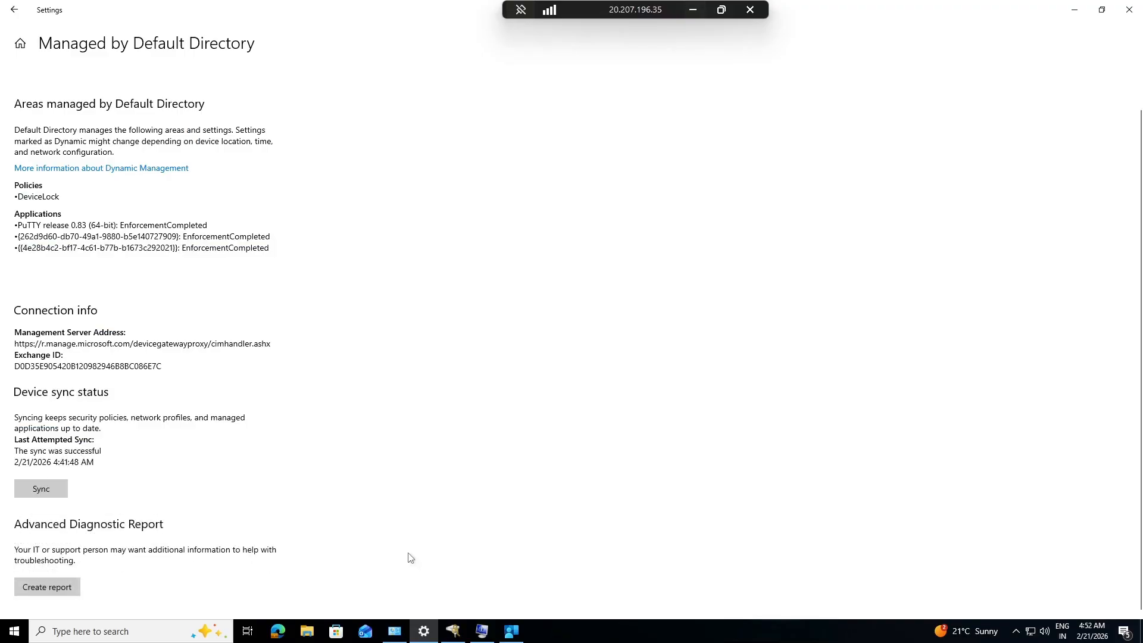
left_click(482, 632)
left_click(608, 149)
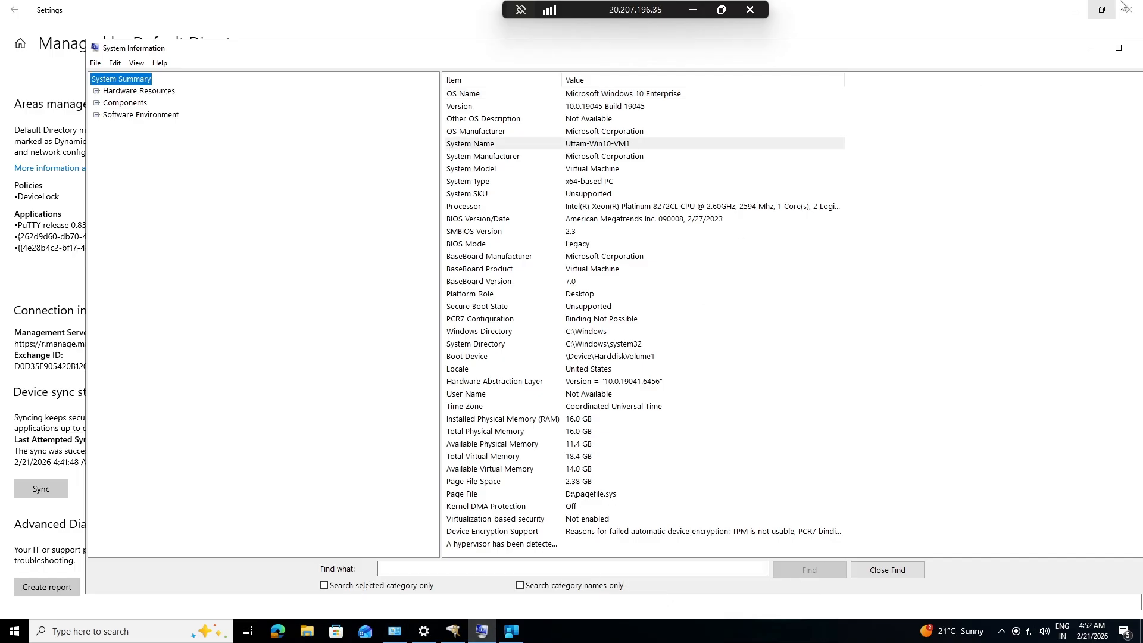
Minimize the remote device's windows and cancel BitLocker Drive Encryption to check the desktop for the VLC shortcut, and minimize the session.
left_click(1075, 9)
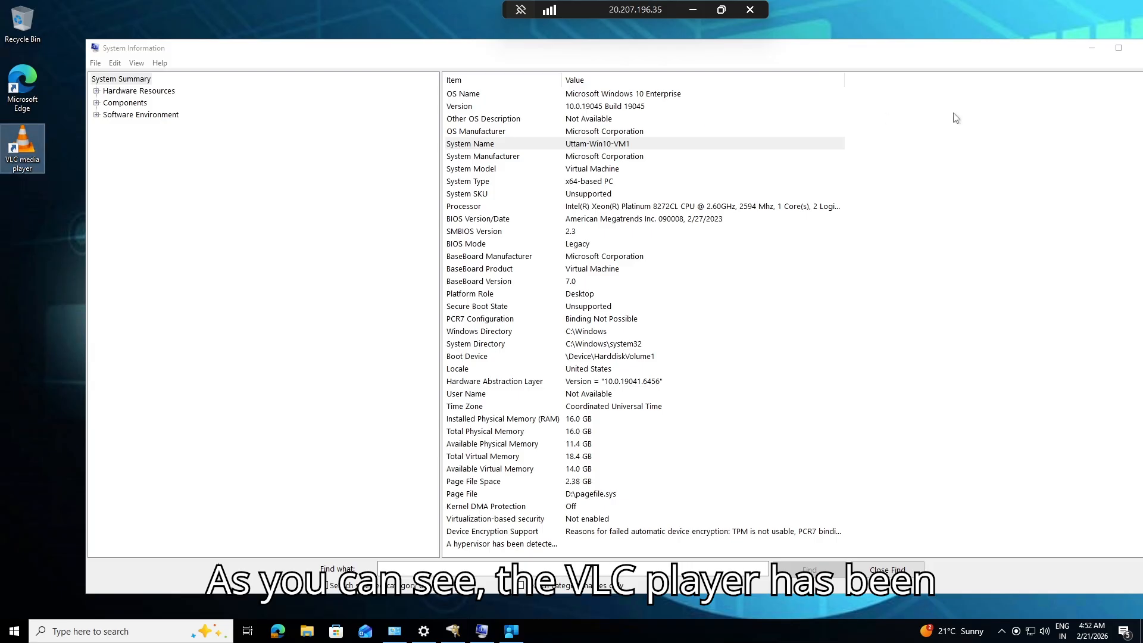
left_click(1091, 48)
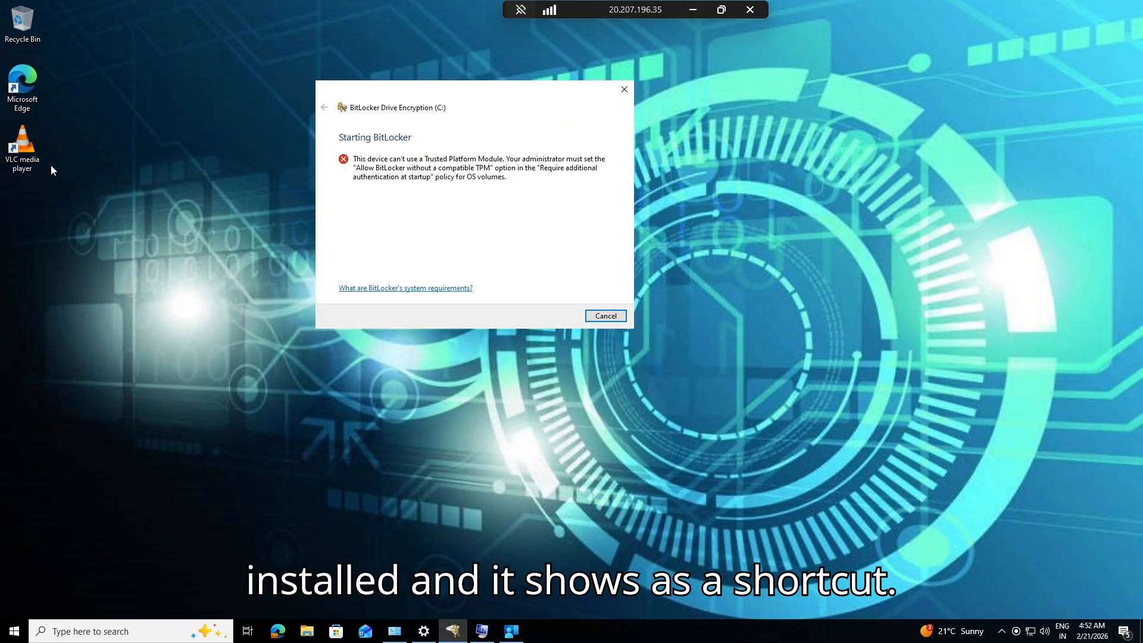
left_click(602, 317)
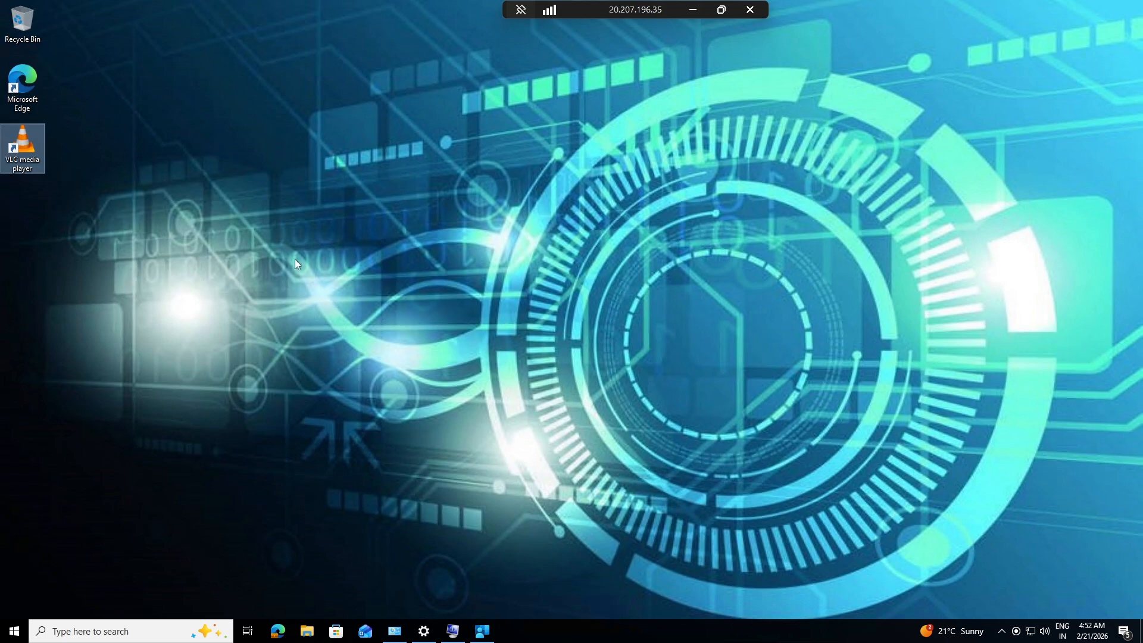
left_click(700, 10)
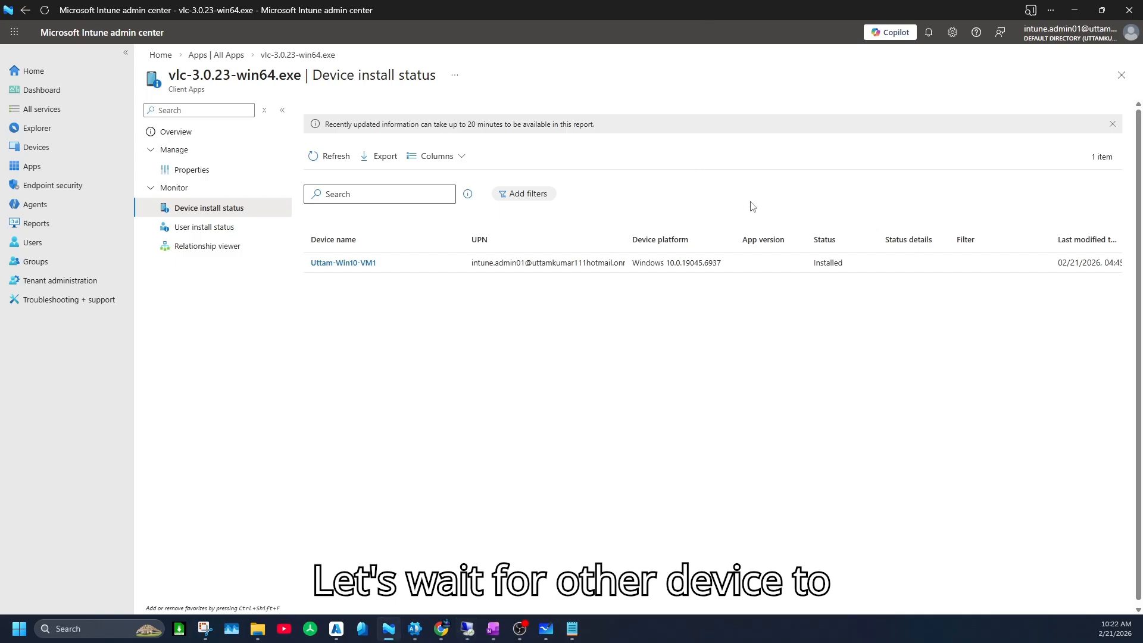
Refresh the VLC device install status, dismiss the report notice, and return to the All Apps list.
left_click(334, 155)
left_click(1111, 124)
left_click(1121, 75)
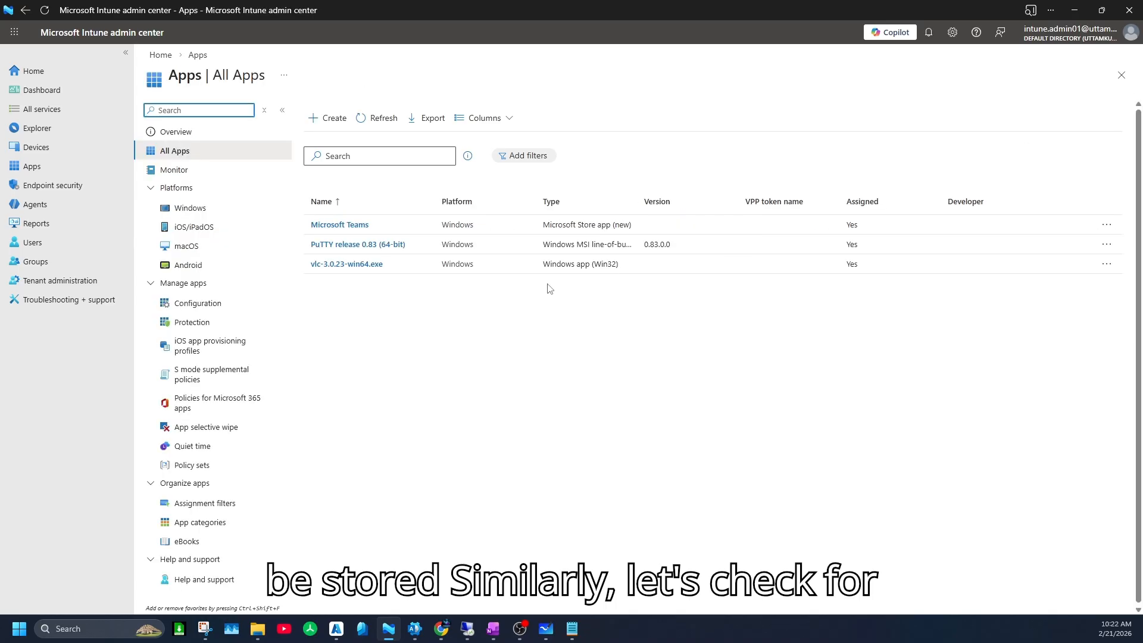
Recheck the Microsoft Teams install status overview, then return to All Apps and refresh the list.
left_click(334, 226)
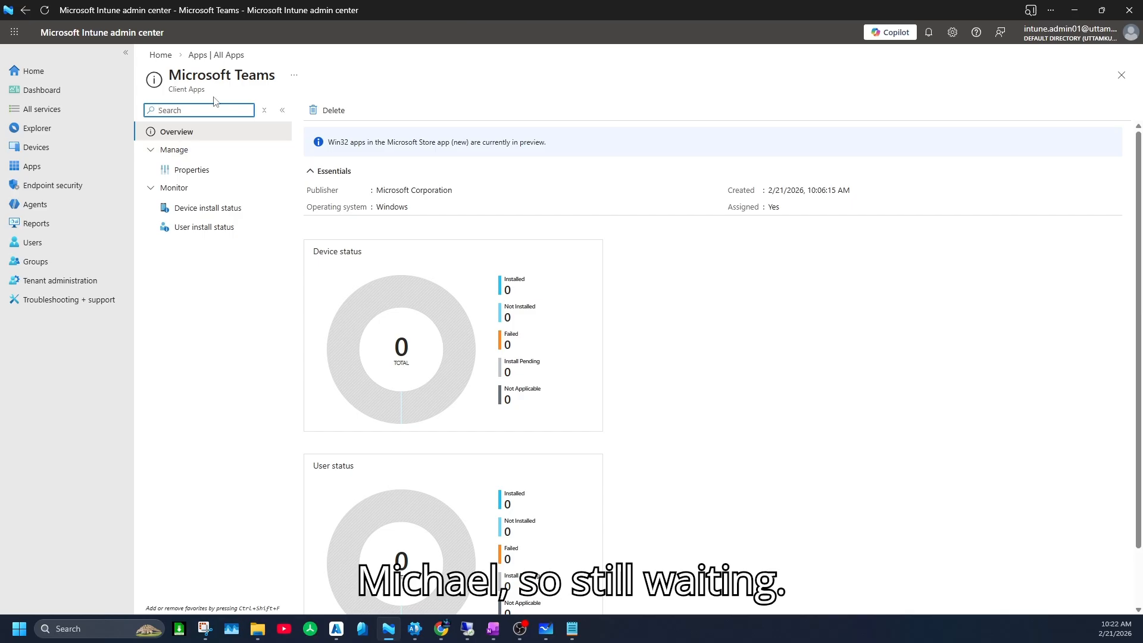
left_click(215, 55)
left_click(377, 118)
left_click(44, 10)
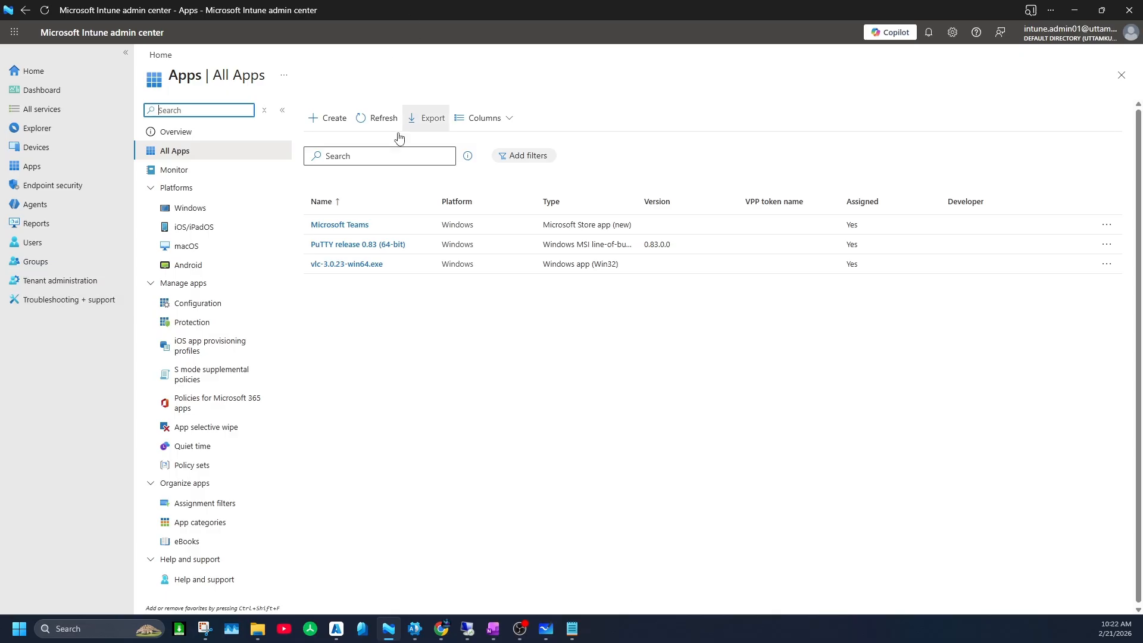
left_click(377, 119)
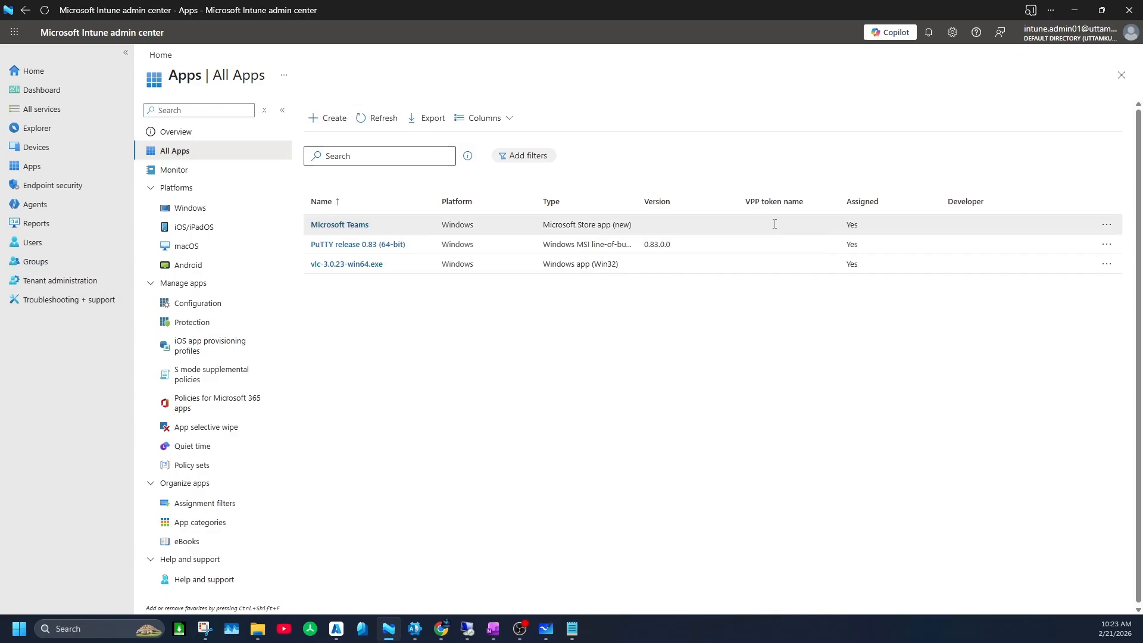
Start creating an app and look through the available app types.
left_click(328, 118)
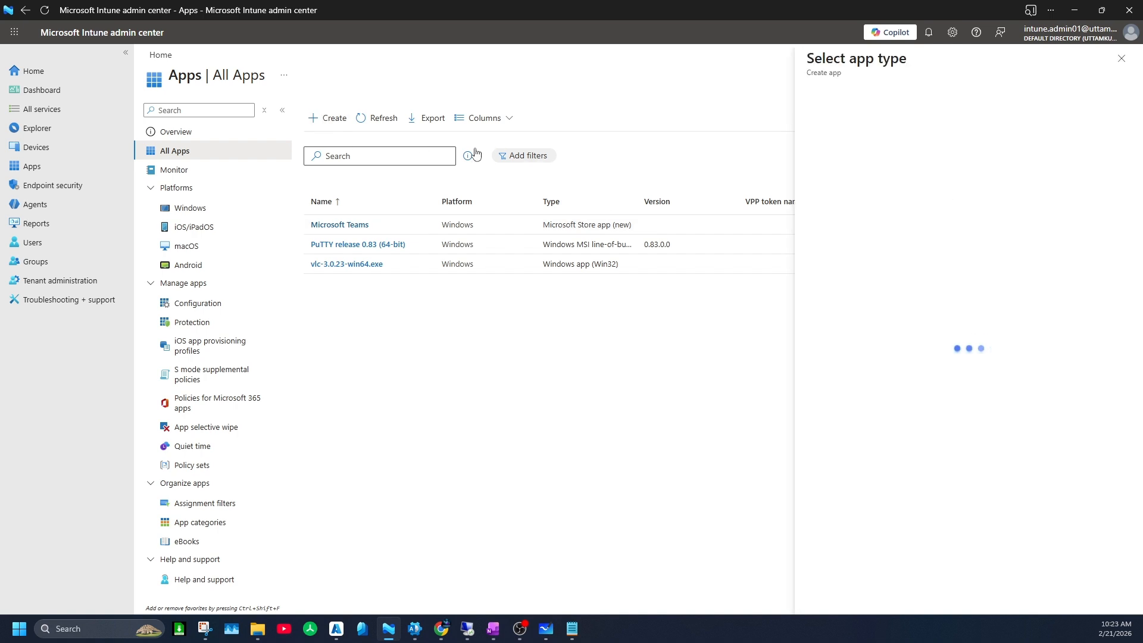
left_click(887, 119)
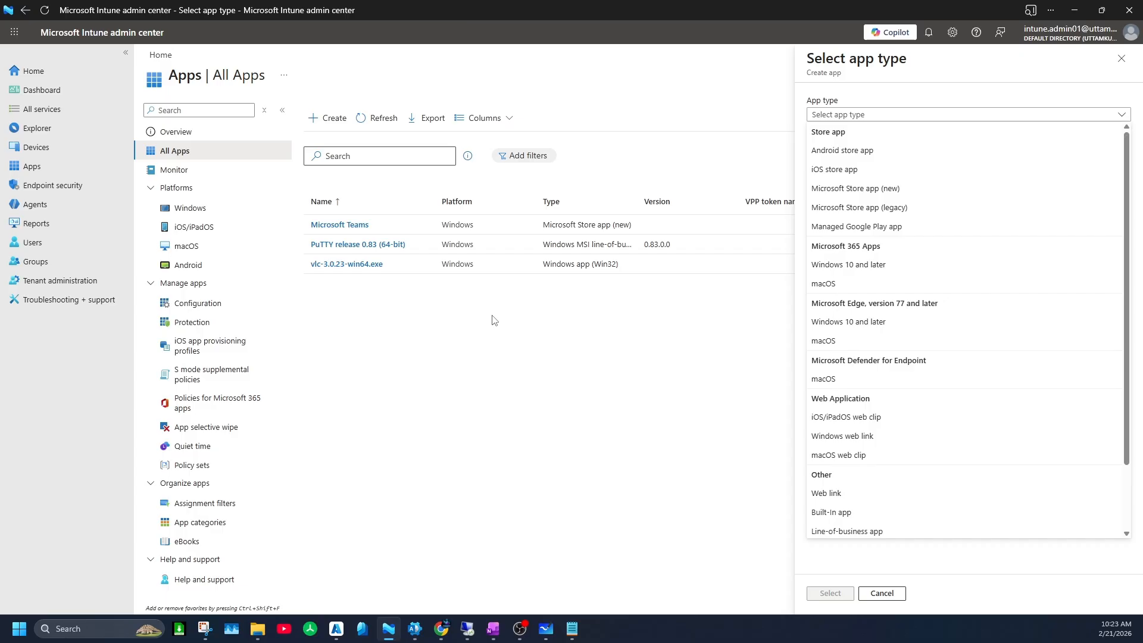
scroll(953, 348, "down", 2)
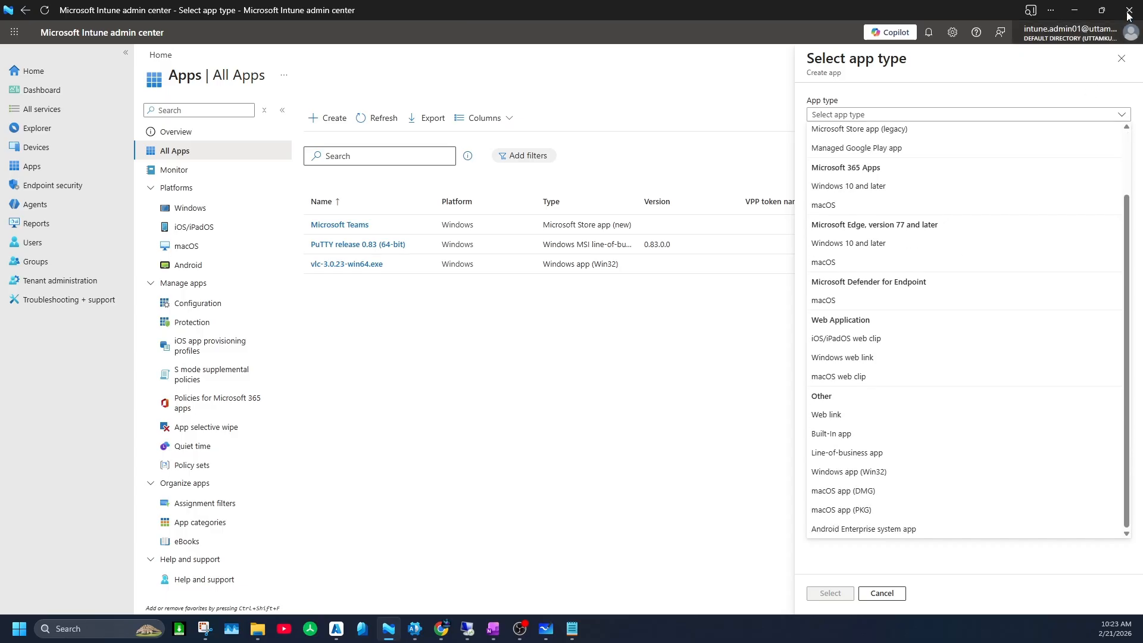
Abandon the app type selection and sync the Win10-VM2 device from its overview in All devices.
left_click(1121, 58)
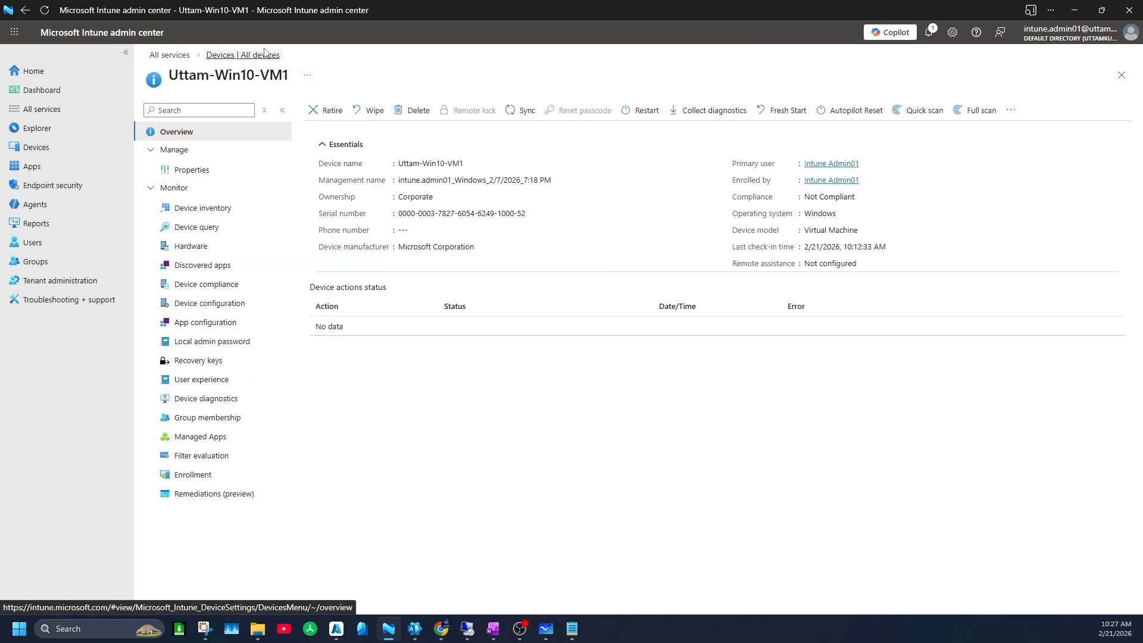
left_click(242, 54)
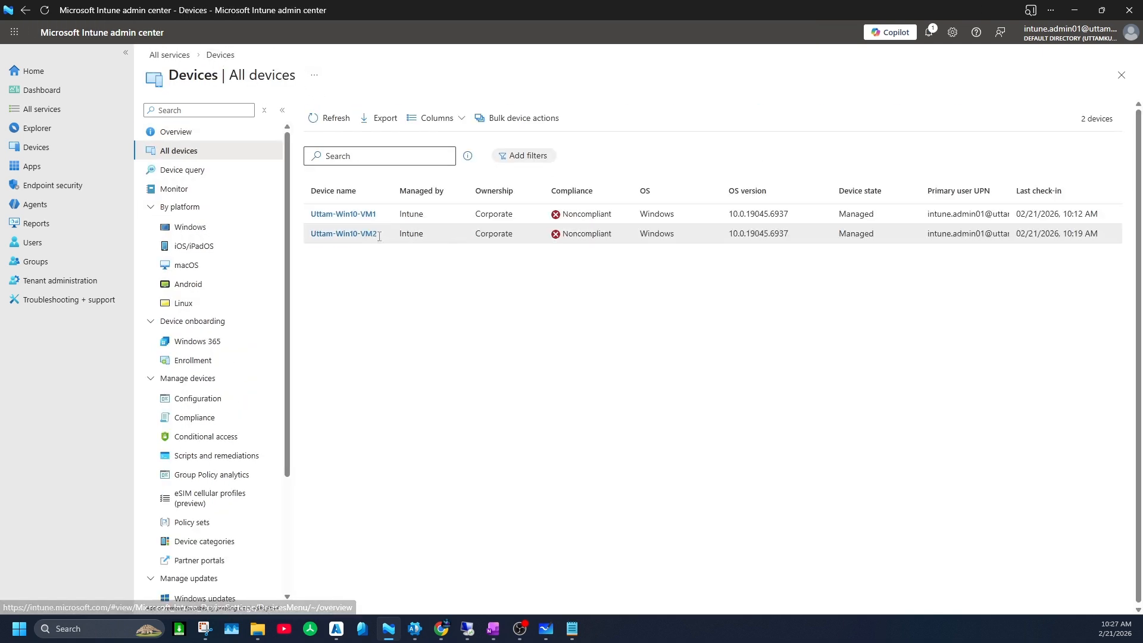
left_click(336, 237)
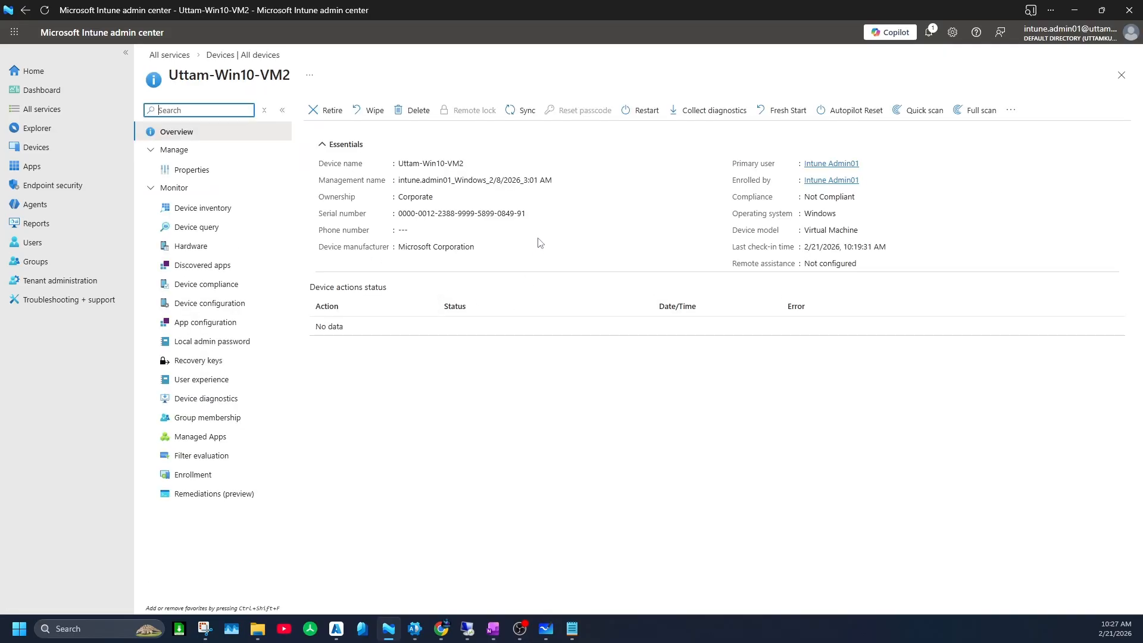
left_click(522, 116)
left_click(326, 186)
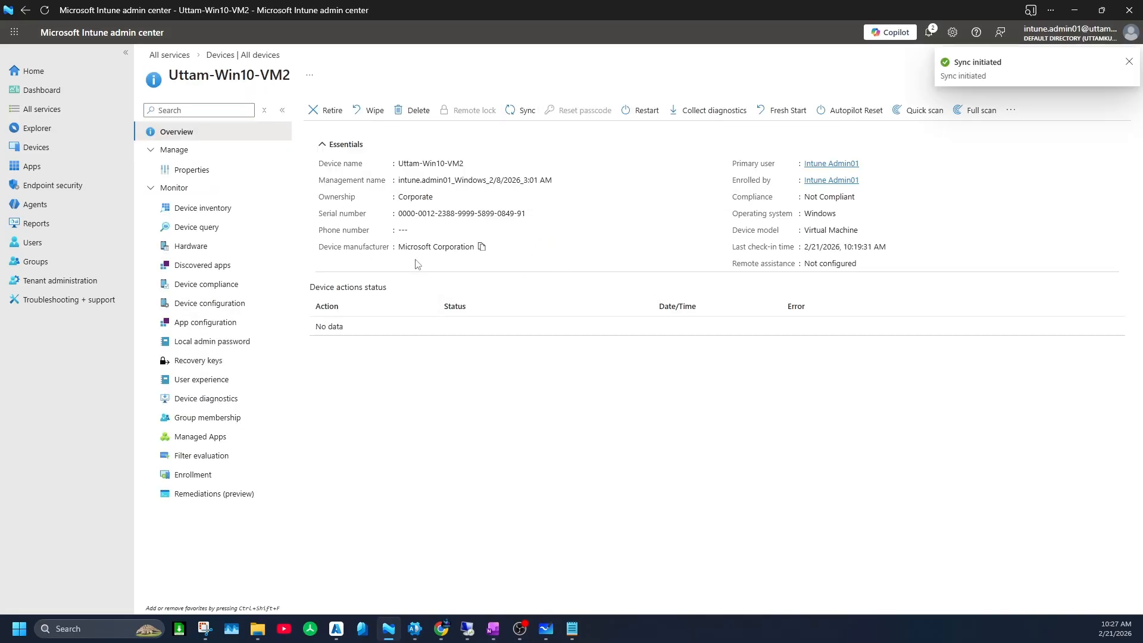
Check the desktop and installed apps in the 20.207.196.35 remote session, and minimize the session.
mouse_move(470, 629)
left_click(416, 552)
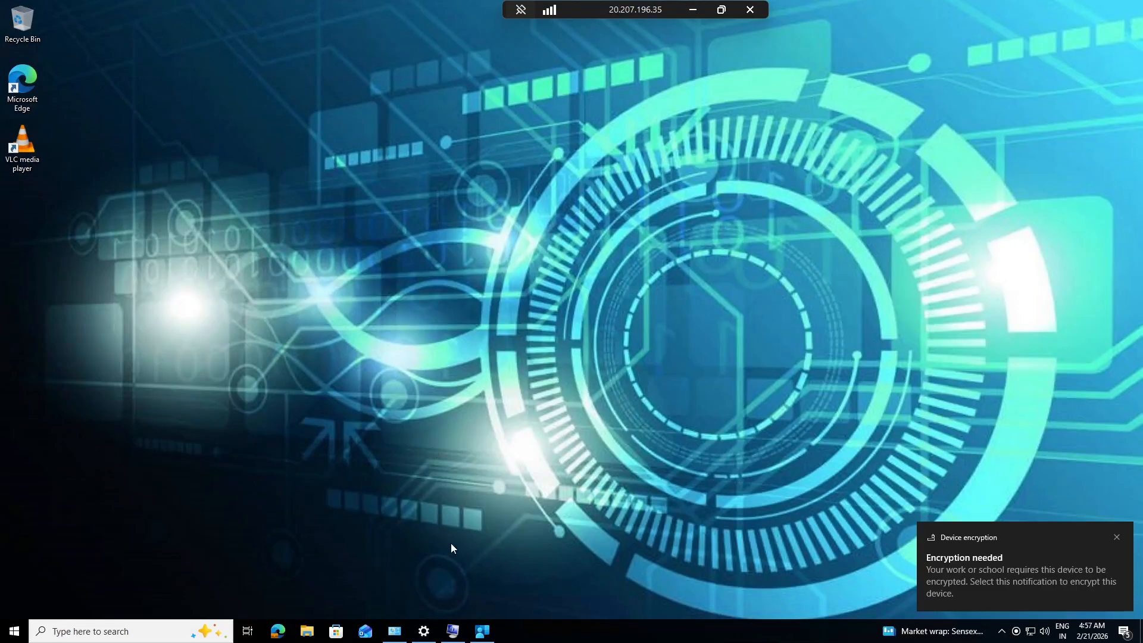
left_click(21, 631)
left_click(657, 195)
left_click(692, 10)
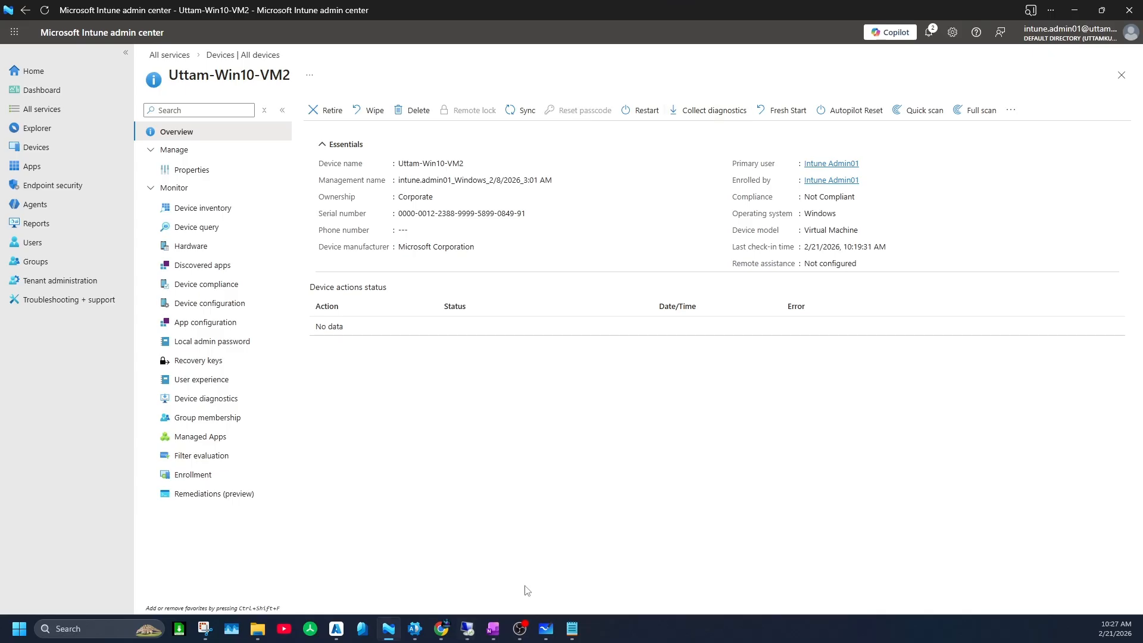
Switch to the 20.197.24.203 remote session and reload the list of available apps in Company Portal.
mouse_move(471, 634)
left_click(520, 571)
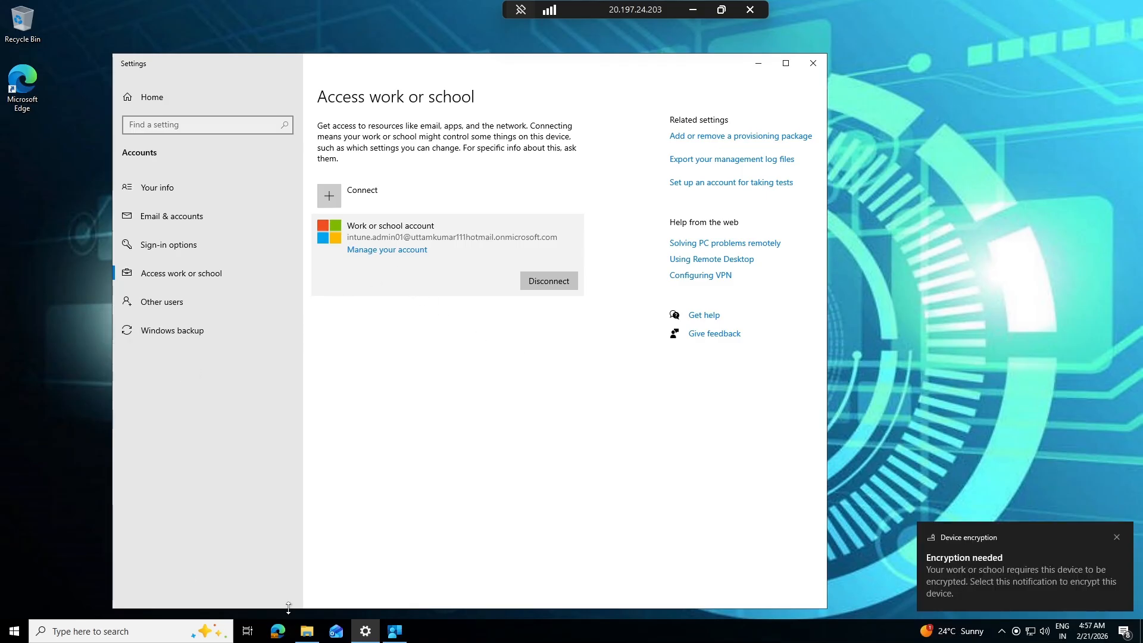
left_click(394, 631)
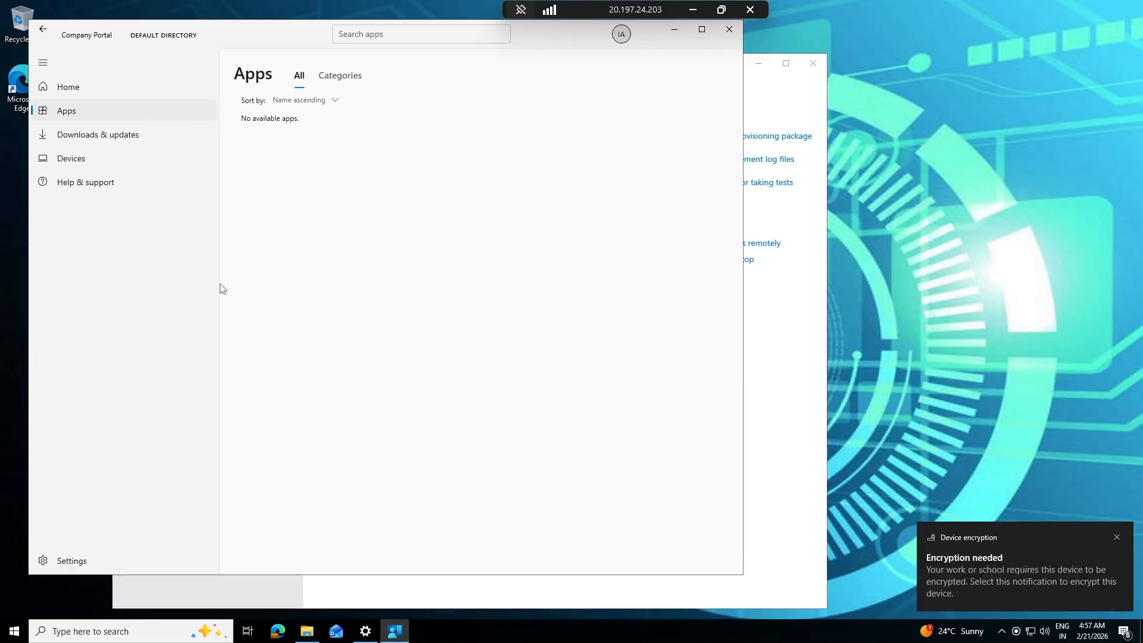
left_click(127, 140)
left_click(131, 115)
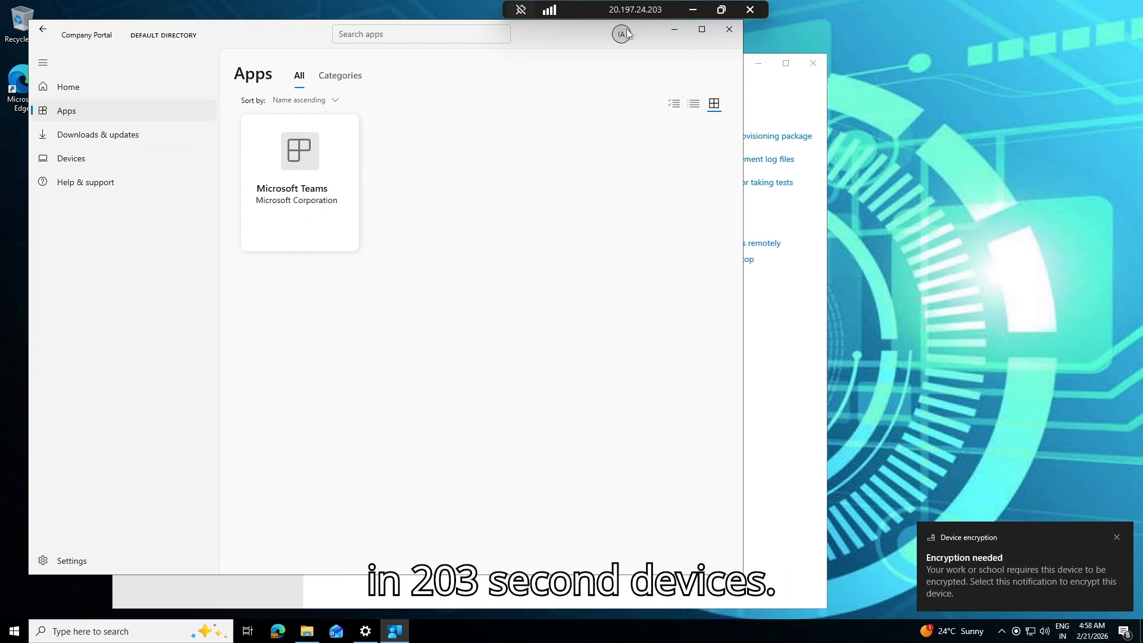
Install Microsoft Teams from Company Portal, return to the Apps list, and minimize the session.
left_click(318, 178)
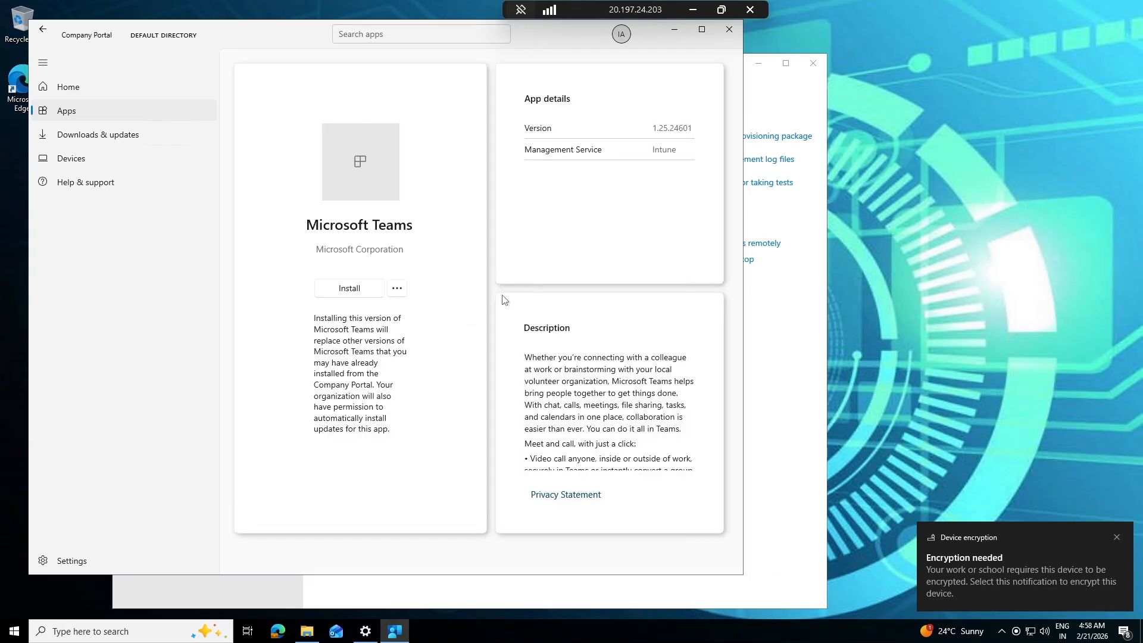
left_click(365, 291)
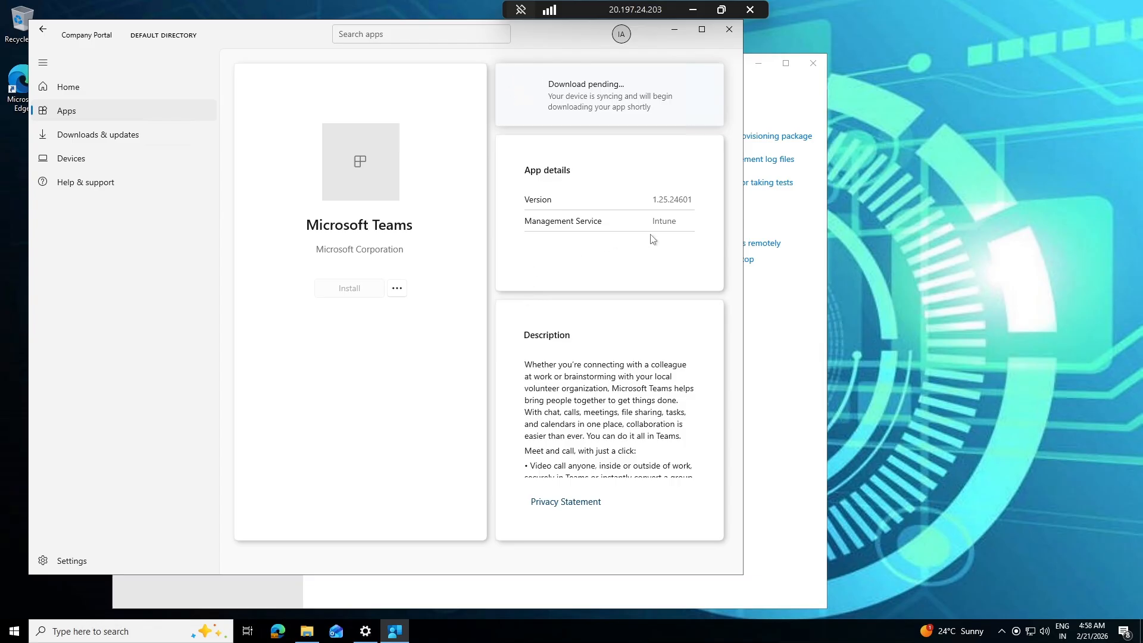
left_click(98, 110)
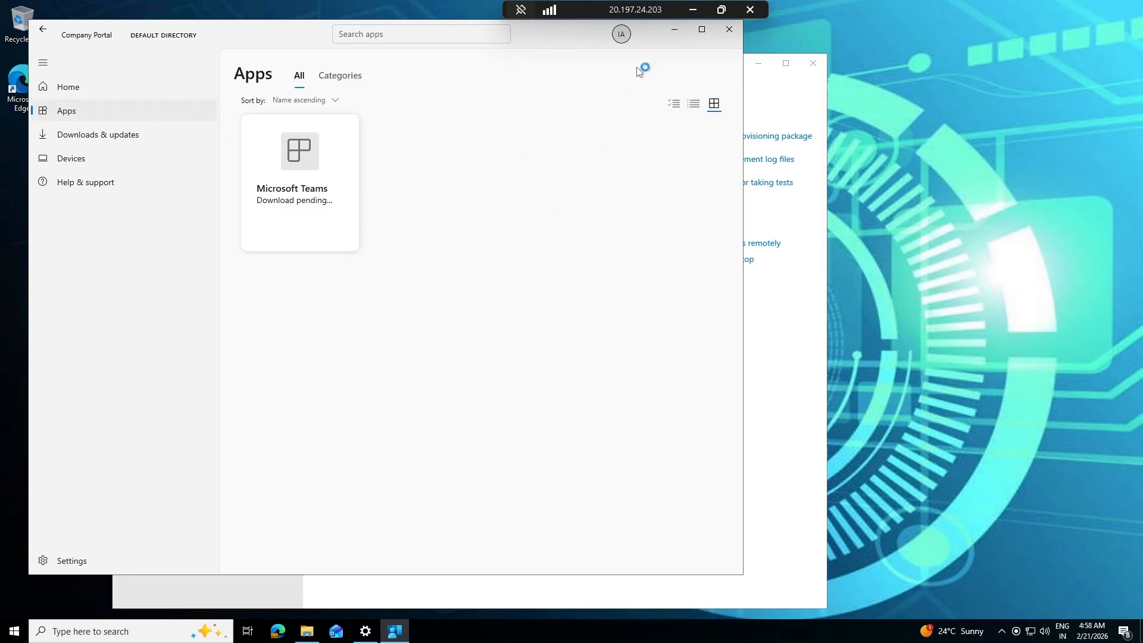
left_click(692, 10)
Switch to the 20.207.196.35 remote session, install Microsoft Teams from its Company Portal, and minimize the session.
mouse_move(462, 624)
left_click(387, 554)
left_click(482, 631)
left_click(69, 93)
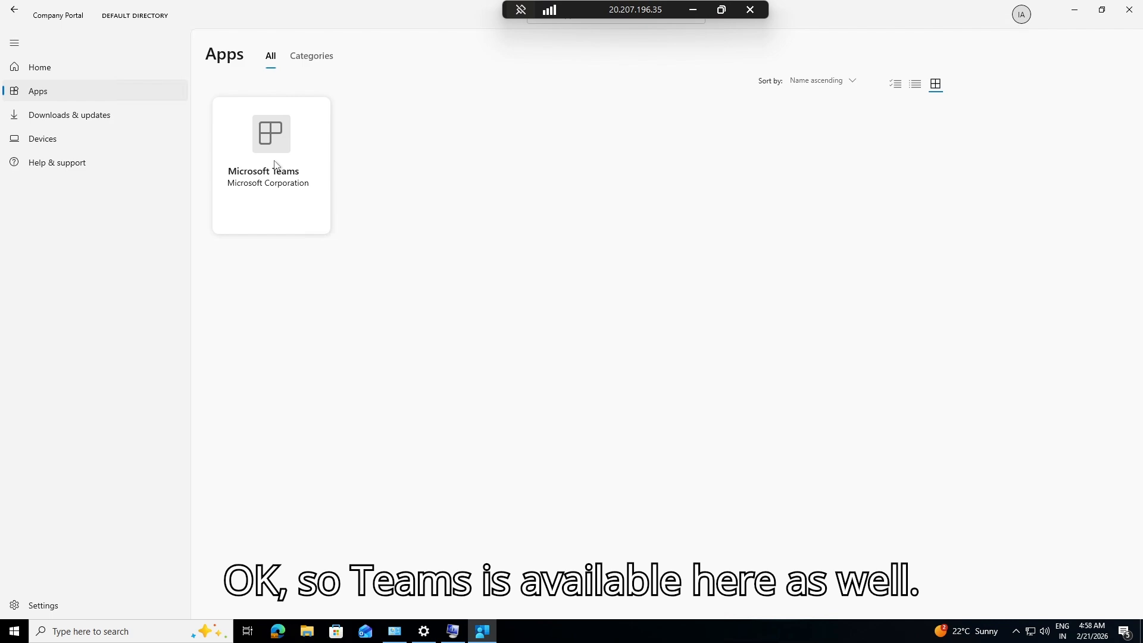
left_click(276, 165)
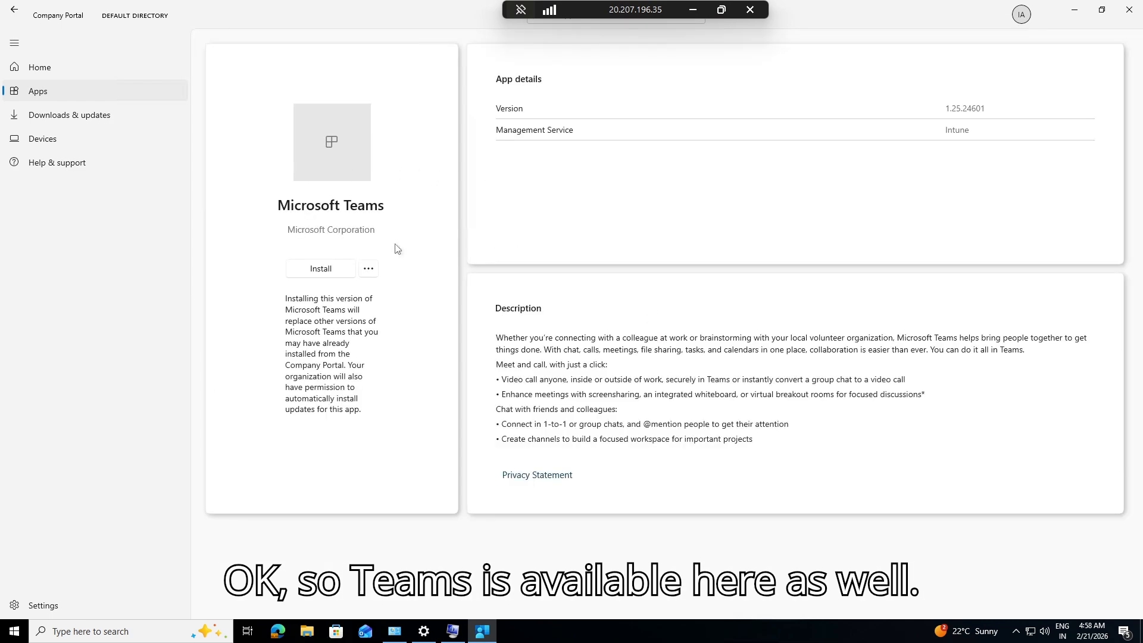
left_click(328, 271)
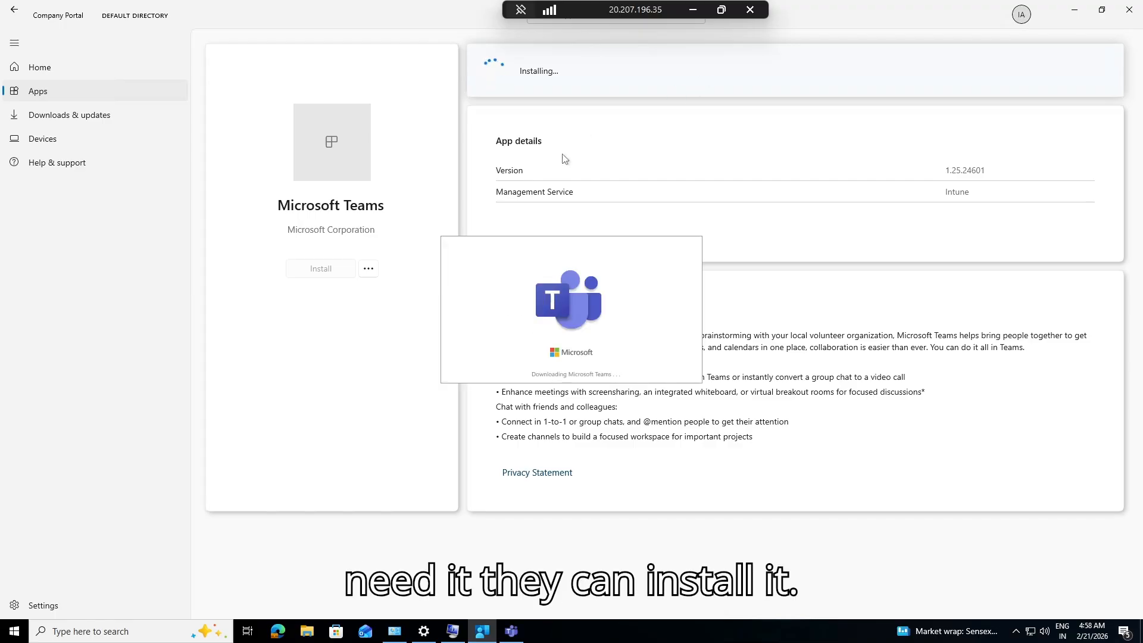
left_click(692, 10)
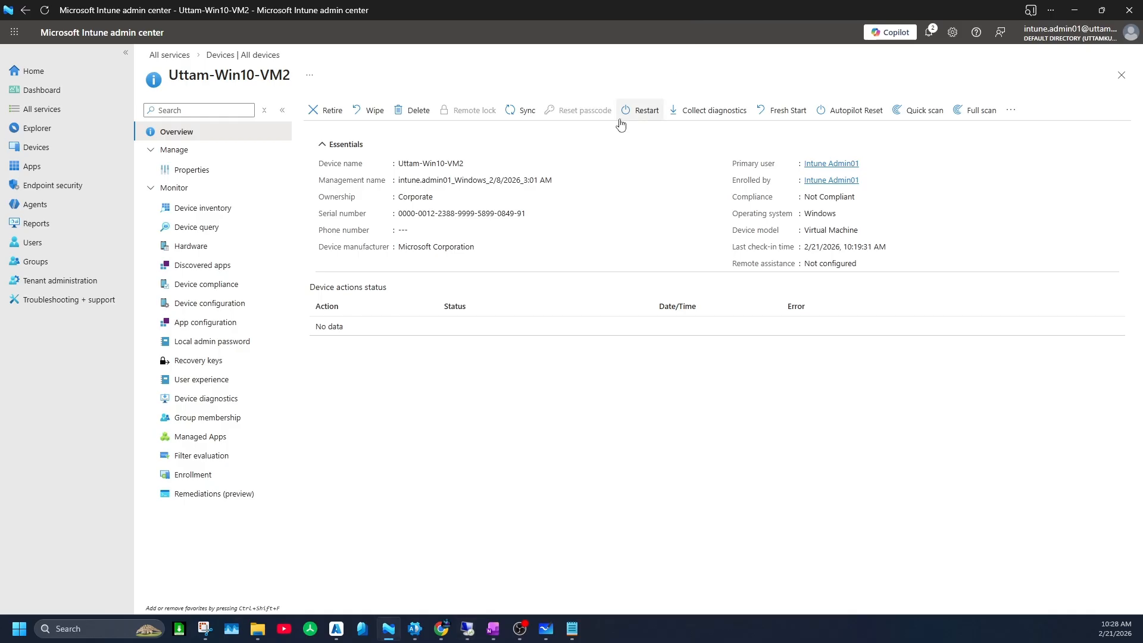
Open the Microsoft Teams overview from All Apps in the Intune admin center and reload it to check the install status.
left_click(241, 55)
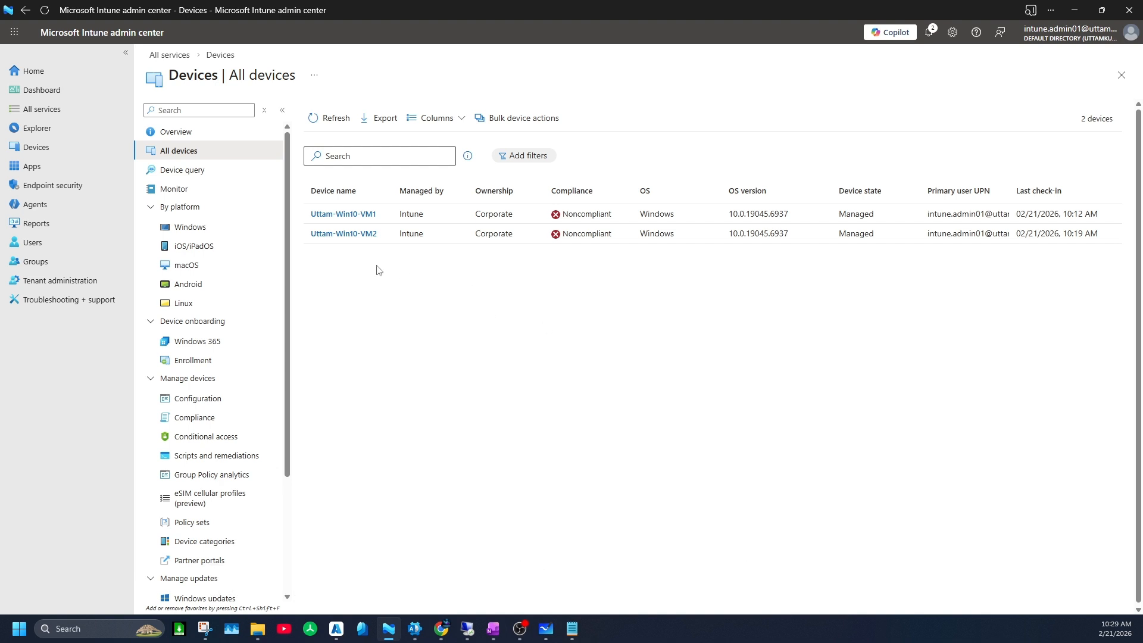
left_click(46, 169)
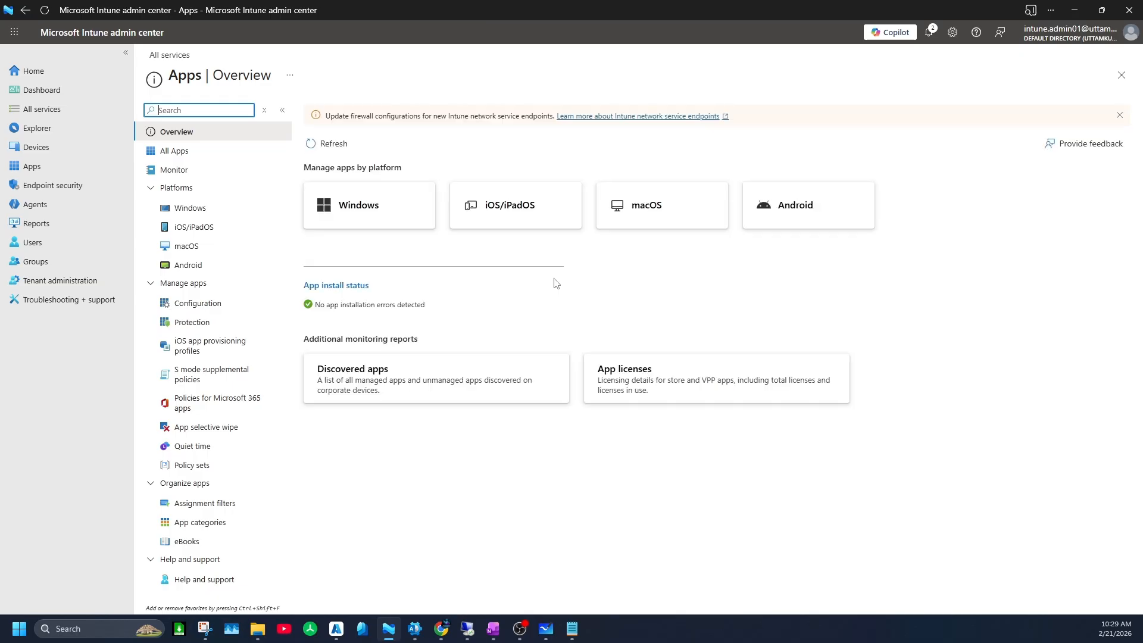
left_click(177, 151)
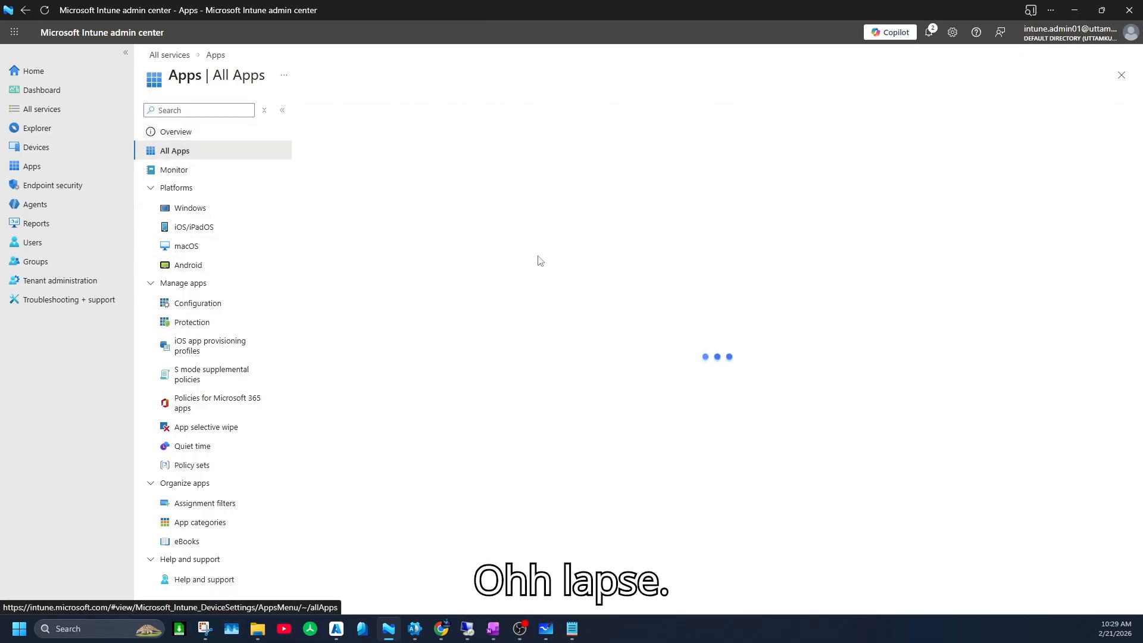
left_click(342, 225)
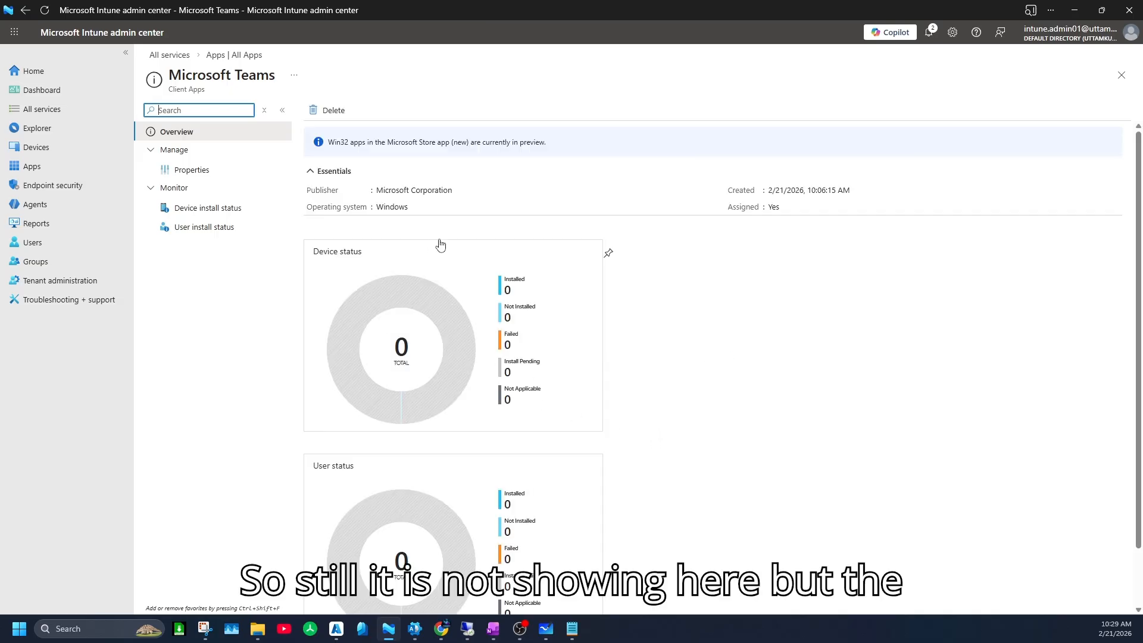
left_click(45, 10)
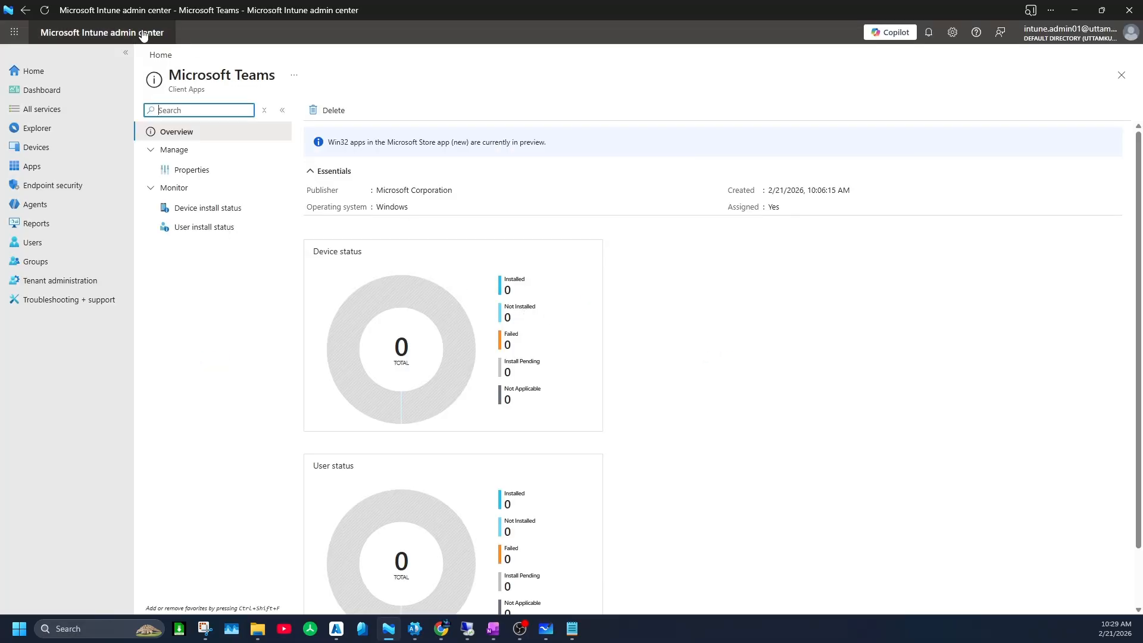
Check the device and user install status of vlc-3.0.23-win64.exe, and return to All Apps.
left_click(27, 11)
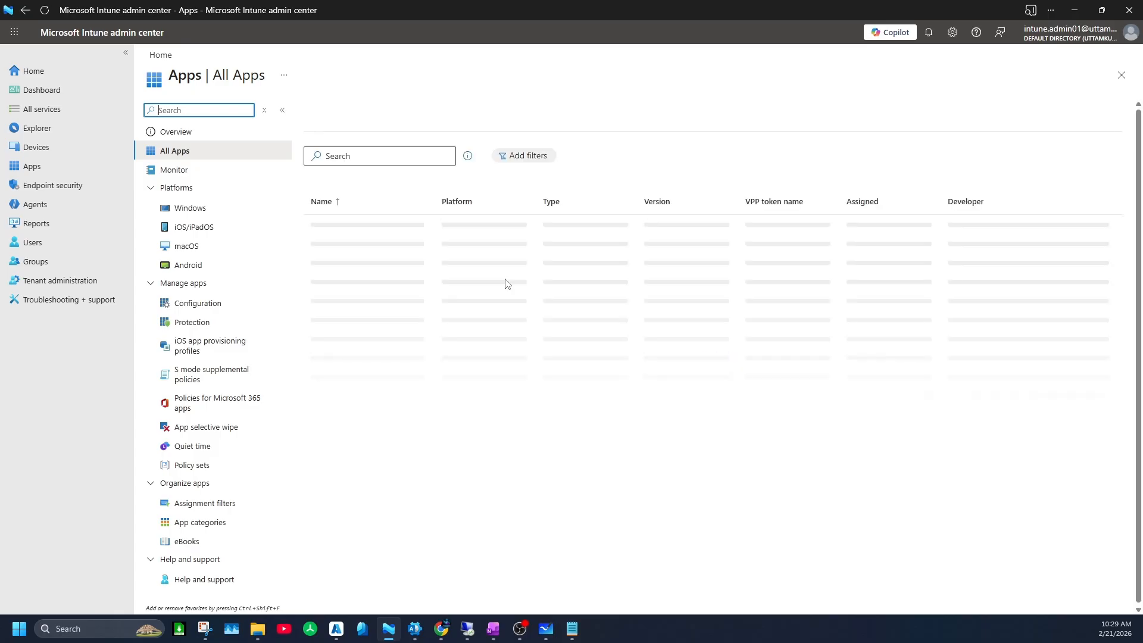
left_click(343, 269)
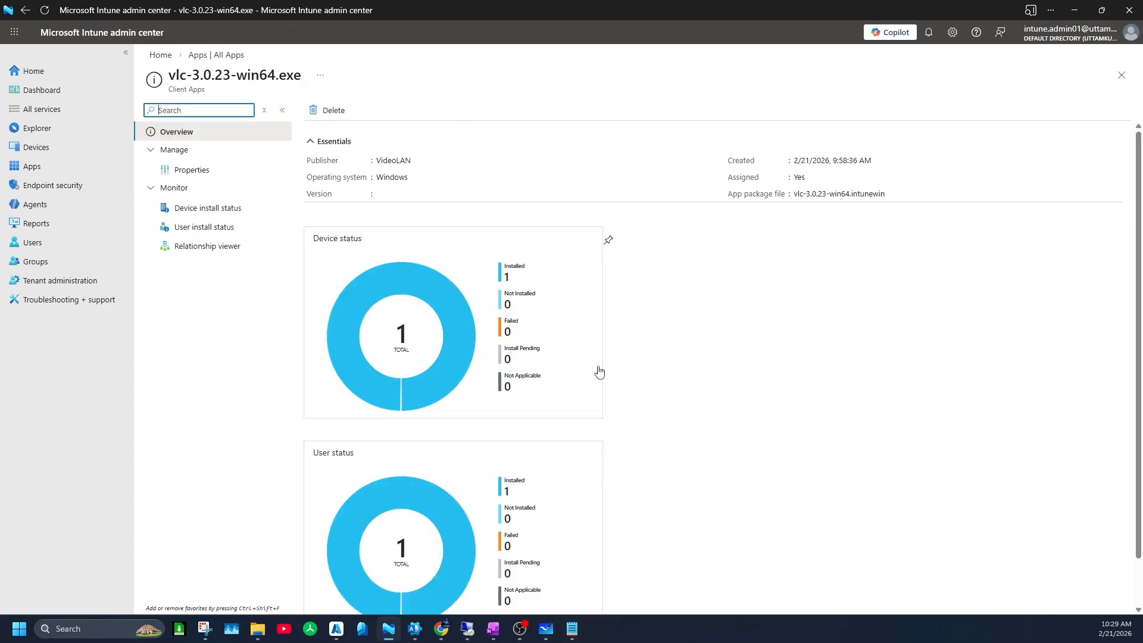
left_click(235, 57)
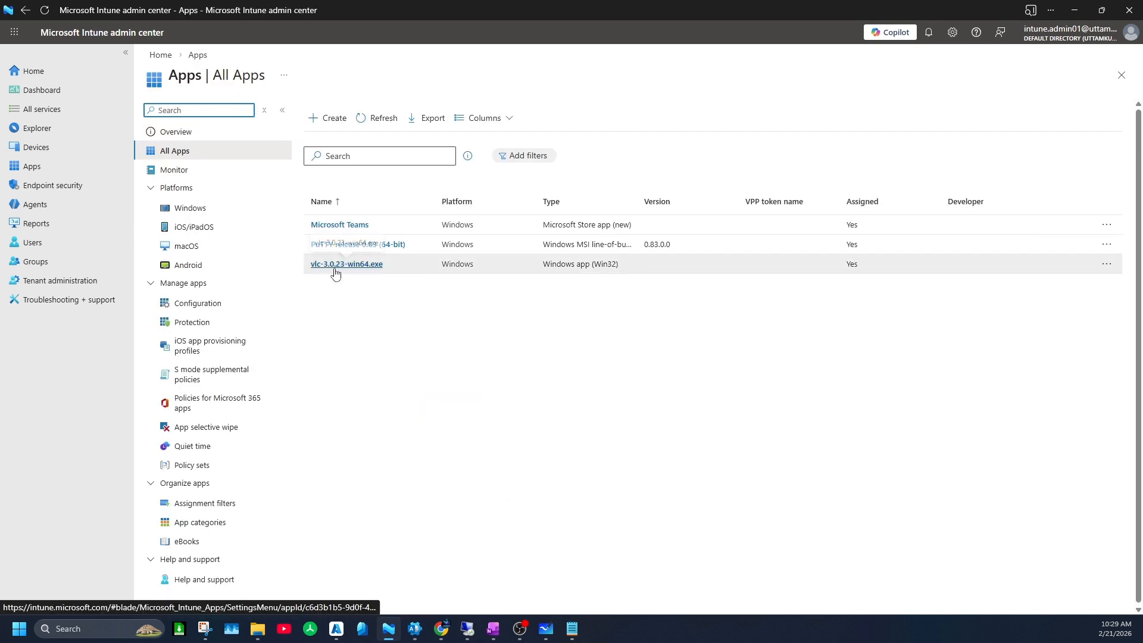
Switch to the 20.197.24.203 remote session and recheck the Microsoft Teams install status in Company Portal.
mouse_move(468, 629)
left_click(523, 565)
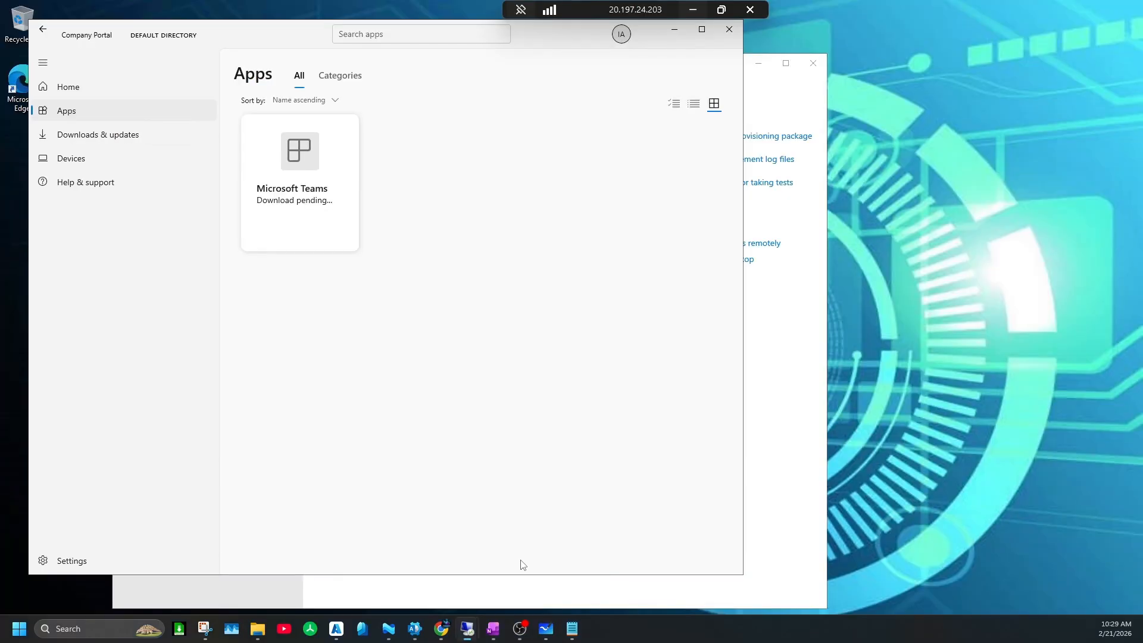
left_click(124, 135)
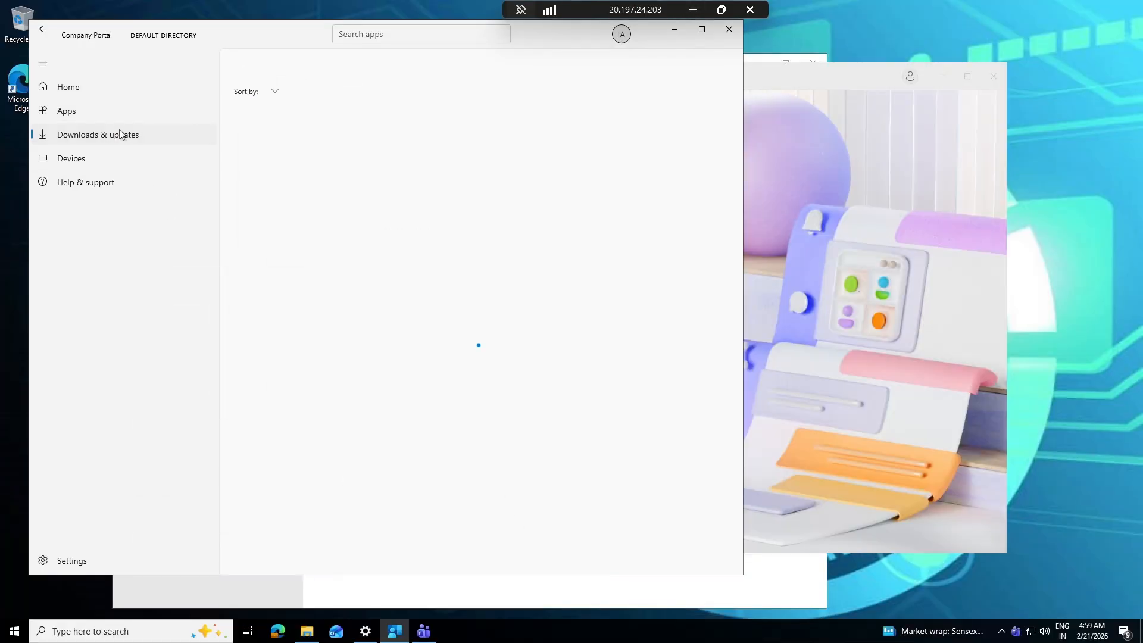
left_click(99, 113)
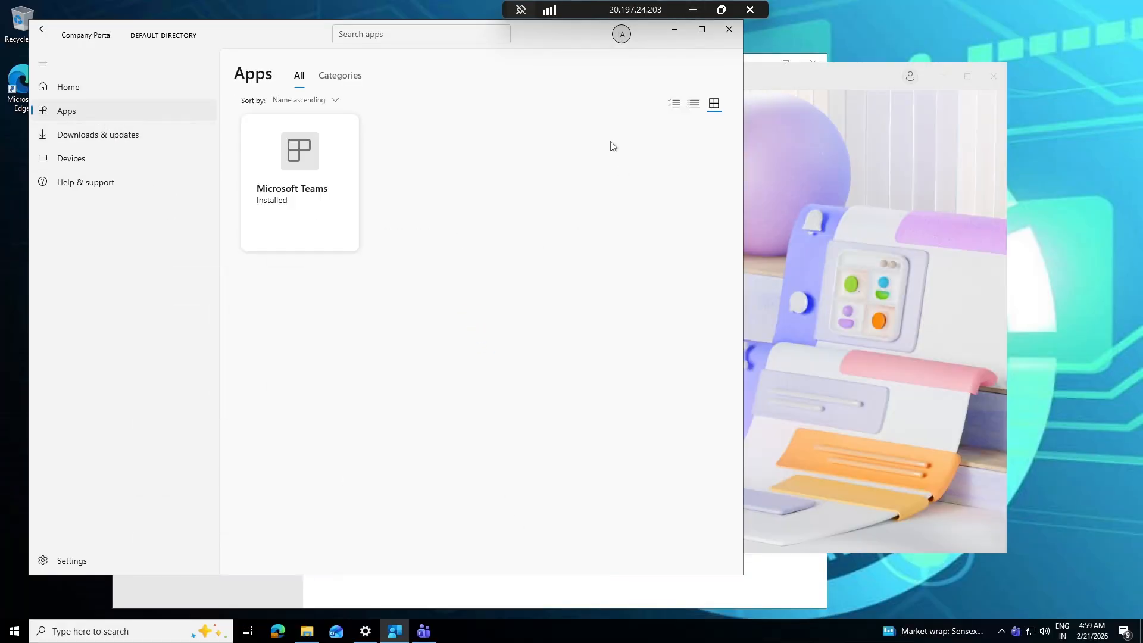
View the work or school account's online management page, and close the browser, Settings and Company Portal to examine the Teams window.
left_click(366, 630)
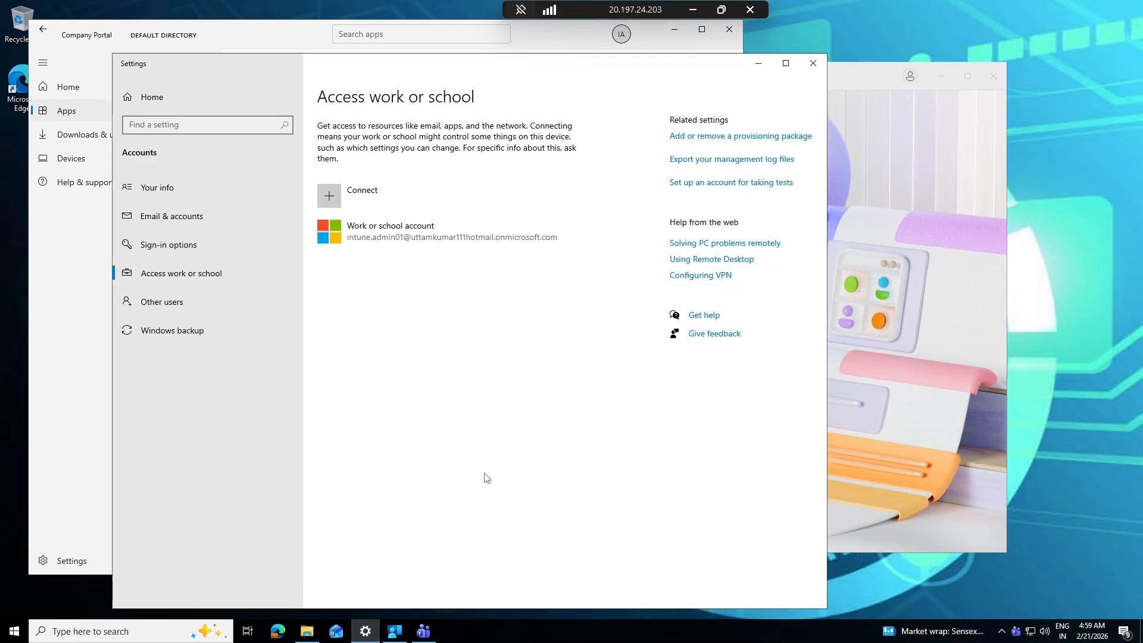
left_click(433, 226)
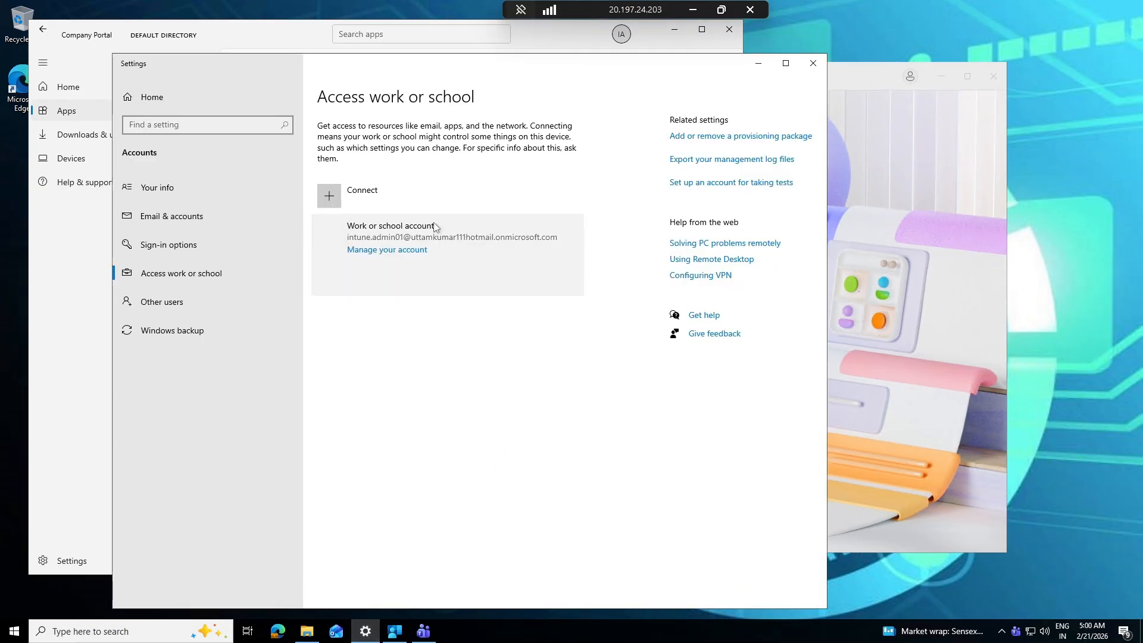
left_click(404, 250)
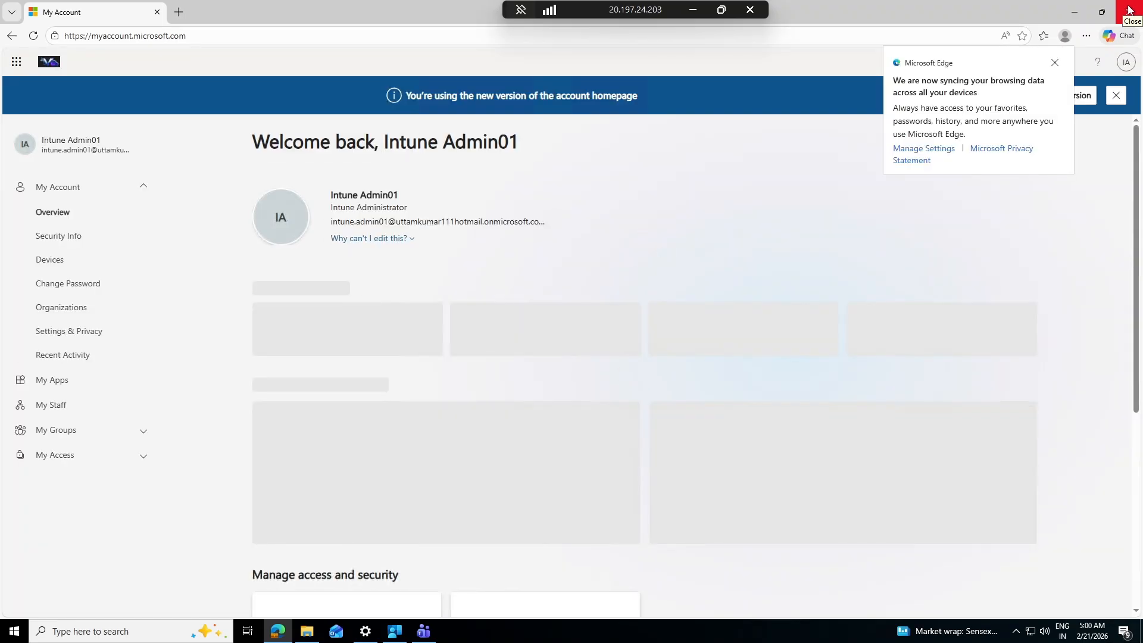
left_click(1129, 10)
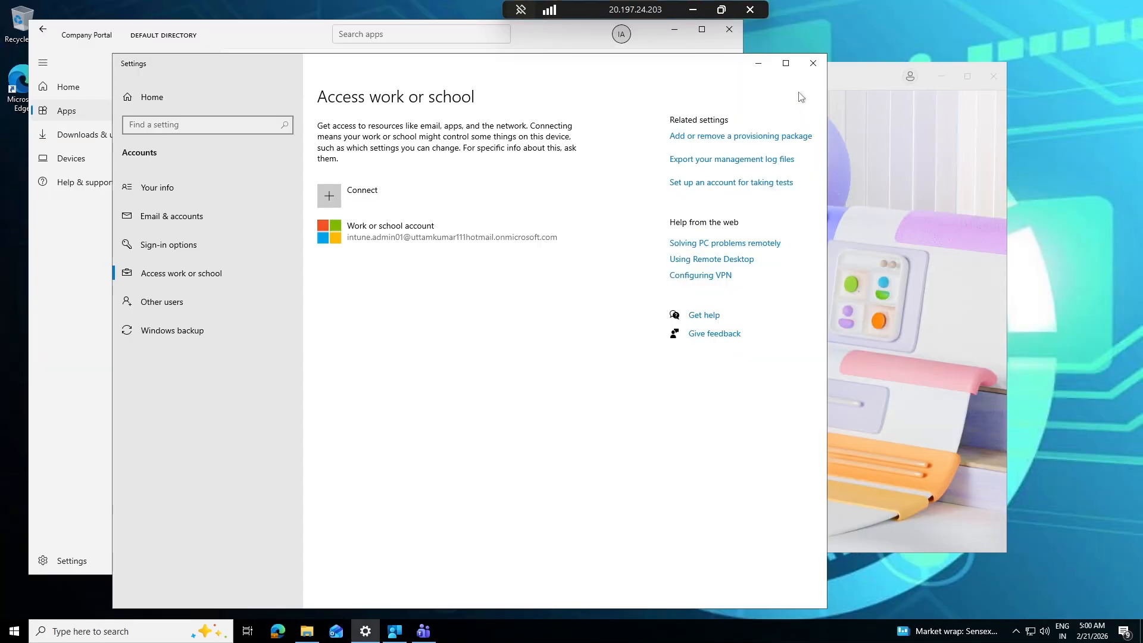
left_click(813, 63)
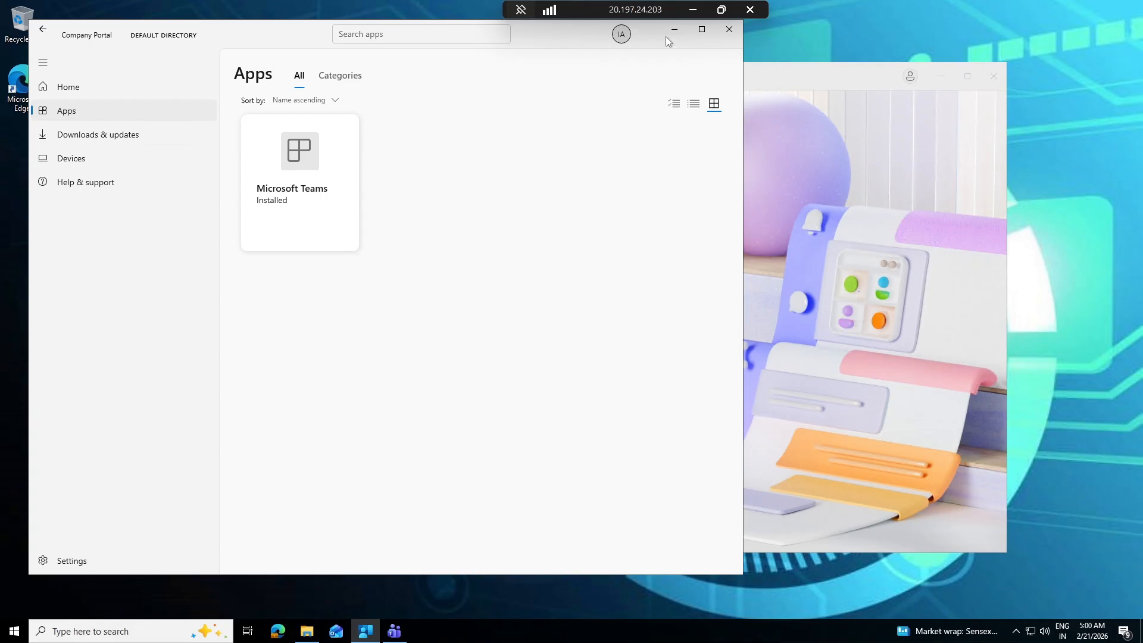
left_click(729, 29)
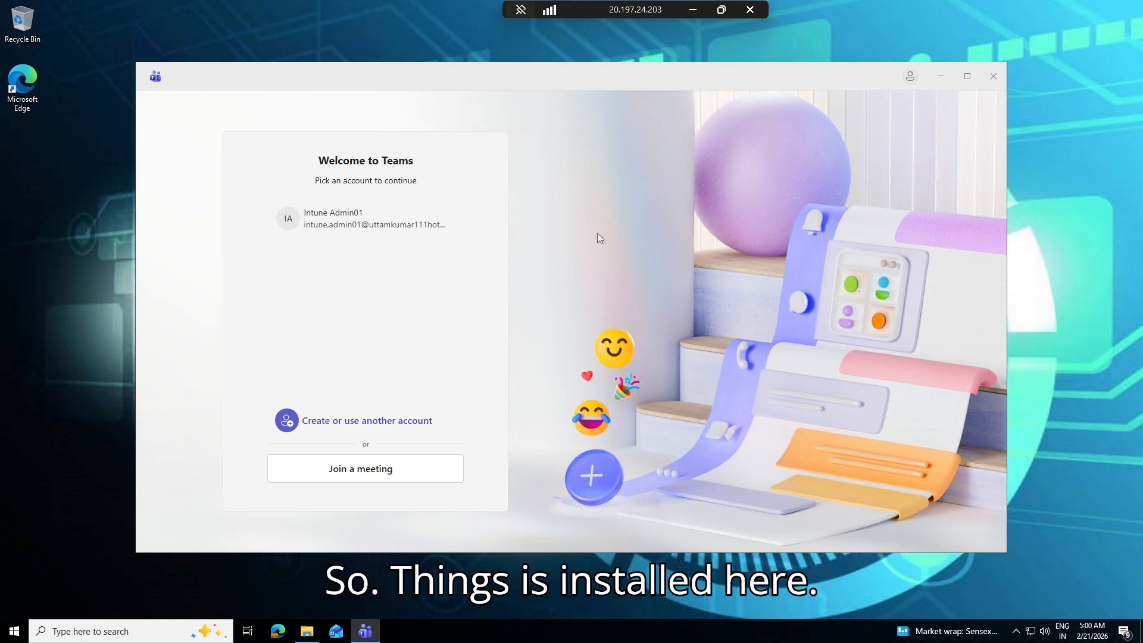
Minimize this remote session and switch to the 20.207.196.35 session to check its Teams installation.
left_click(692, 10)
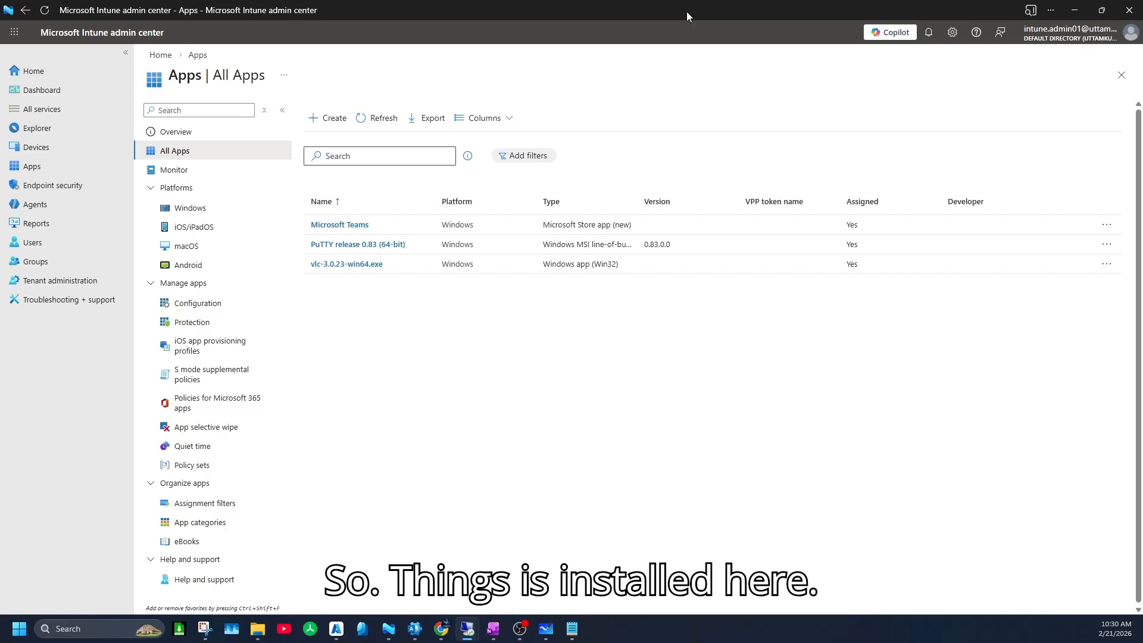
left_click(467, 630)
left_click(408, 568)
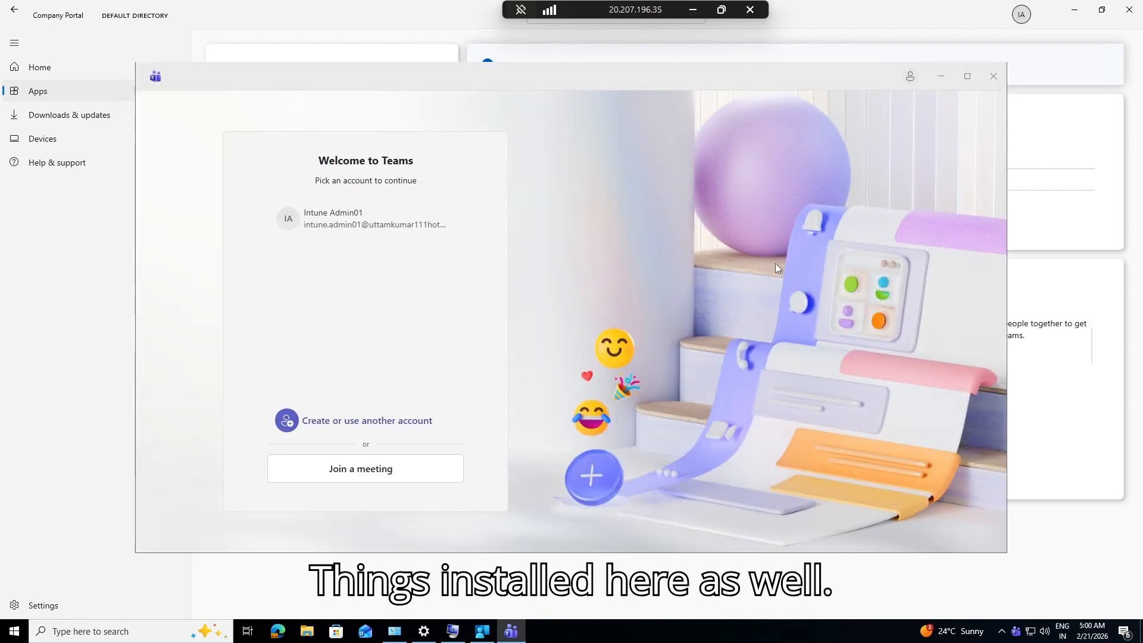
Return to the Intune admin center and examine the Windows app management sections, from Policies for Microsoft 365 apps through the Books & Reference category's properties.
left_click(692, 10)
left_click(467, 629)
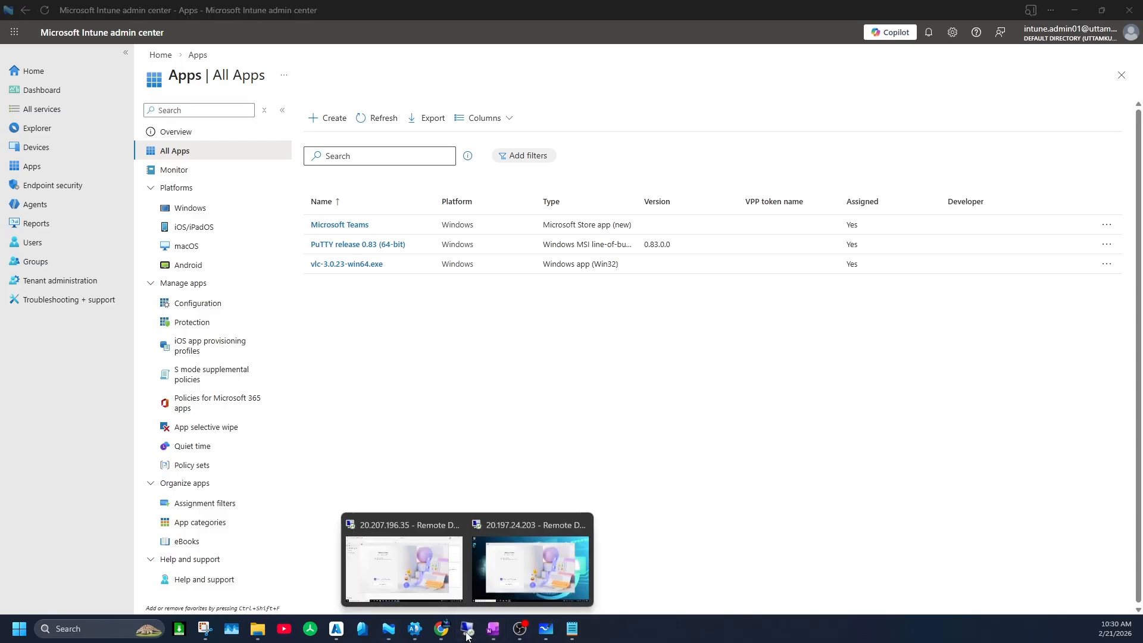
left_click(773, 312)
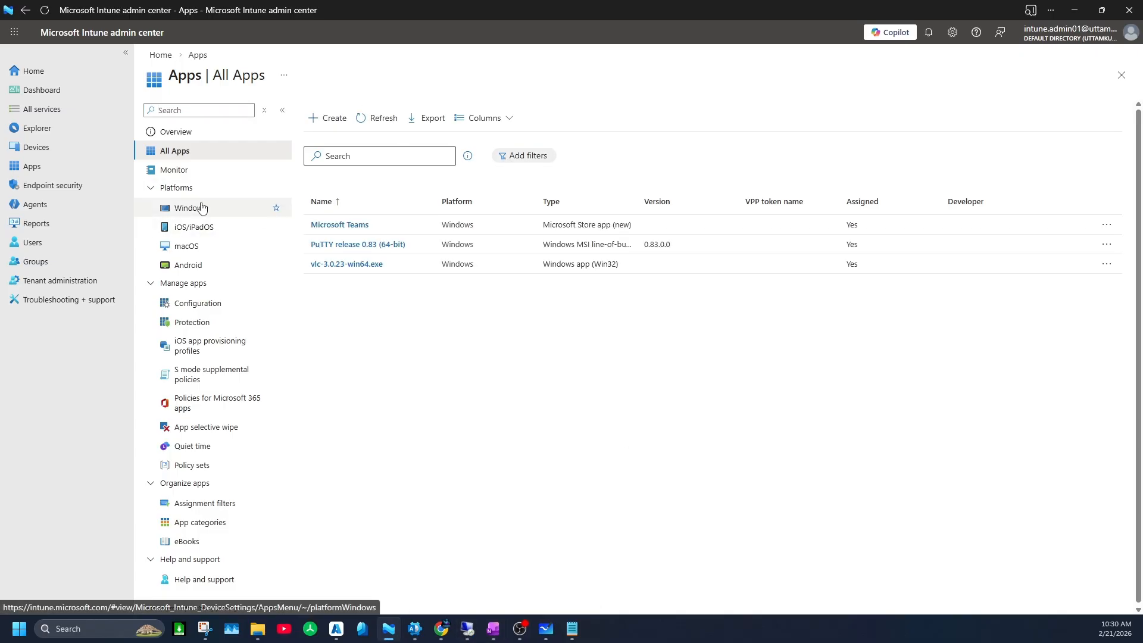
left_click(213, 218)
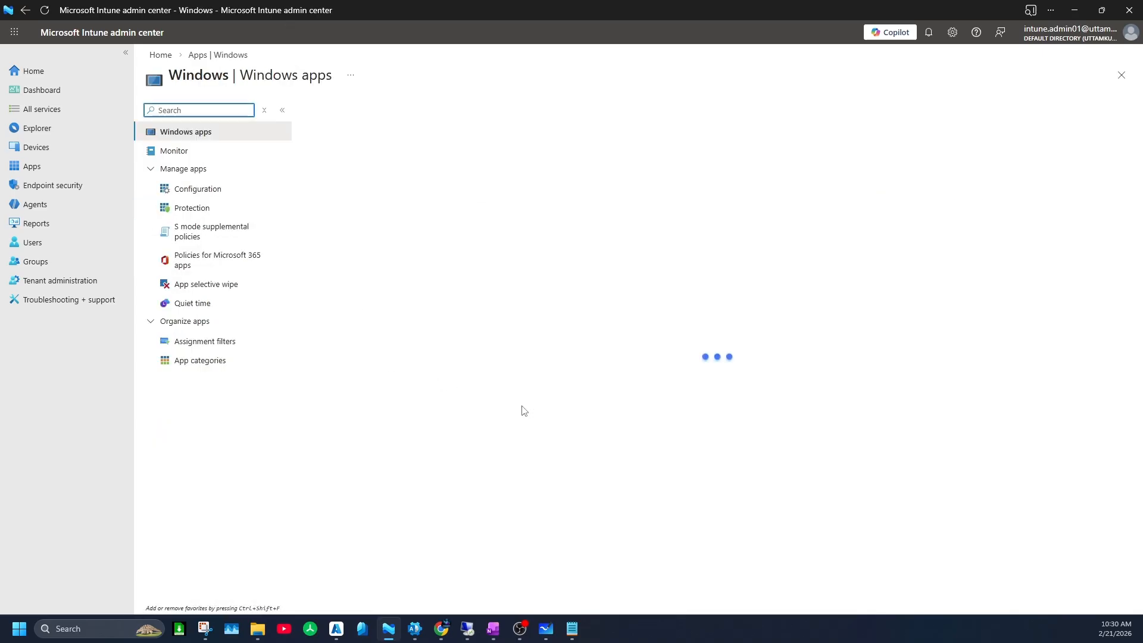
left_click(226, 255)
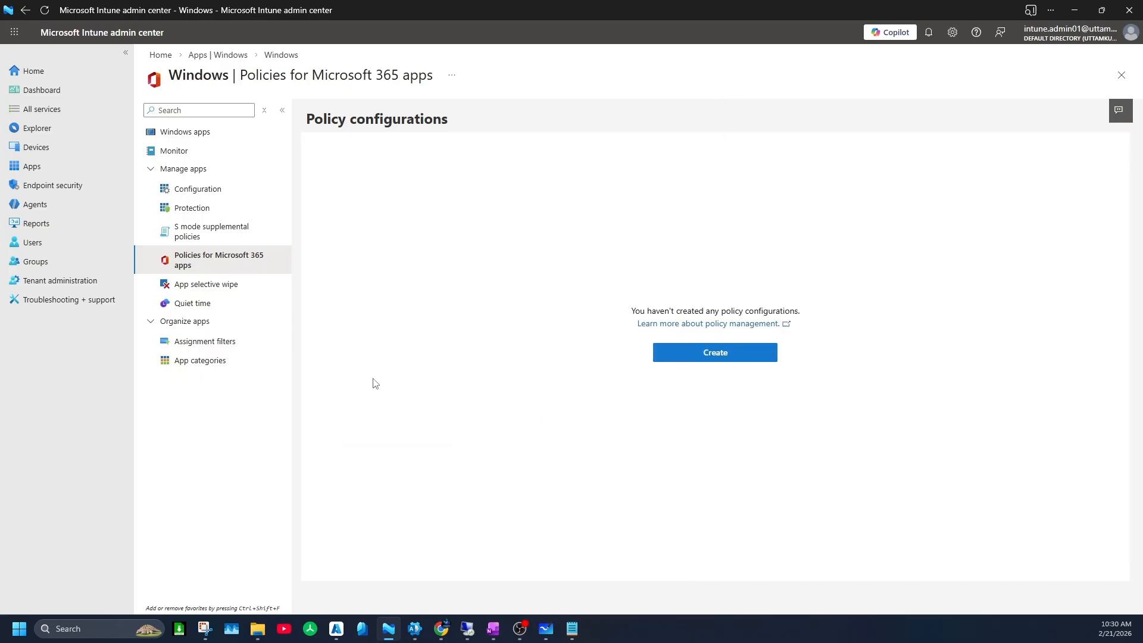
left_click(206, 285)
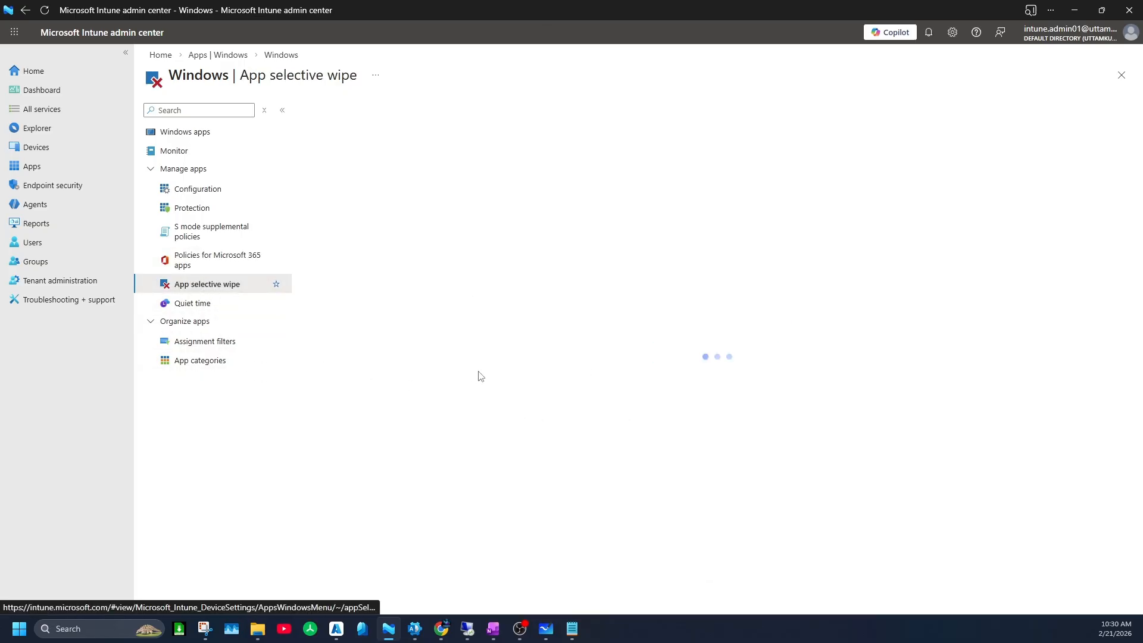
left_click(262, 303)
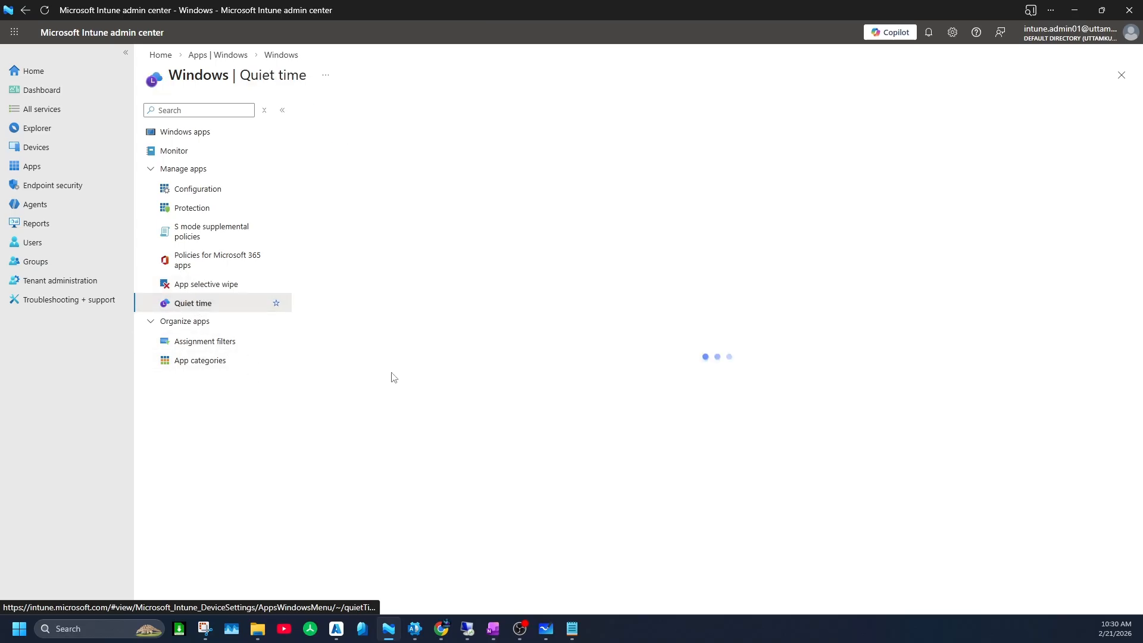
left_click(215, 344)
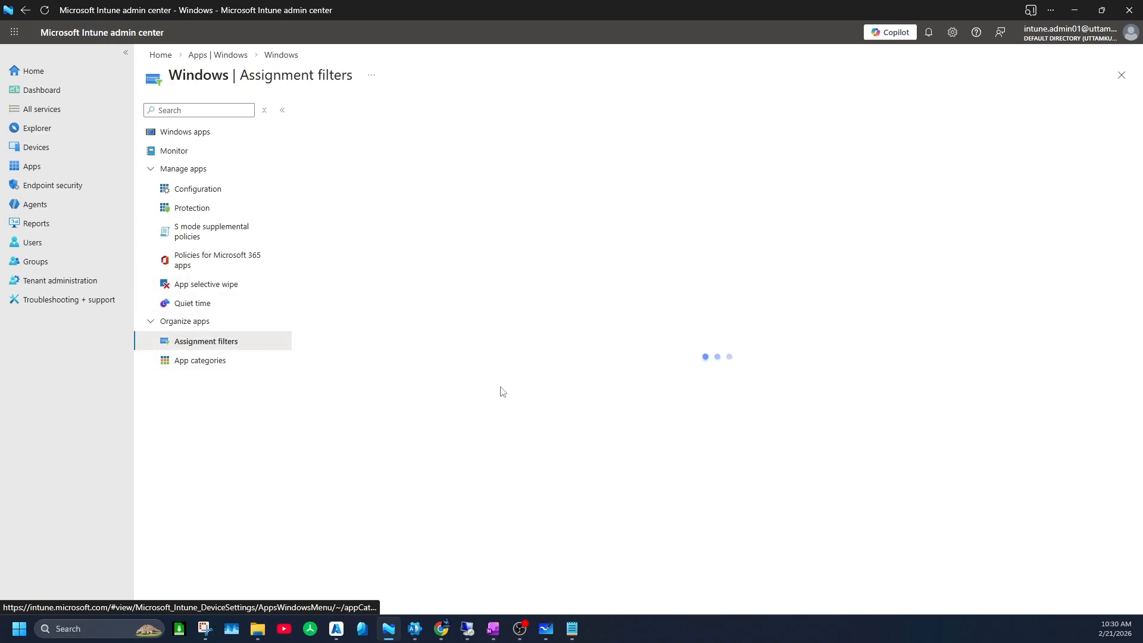
left_click(223, 362)
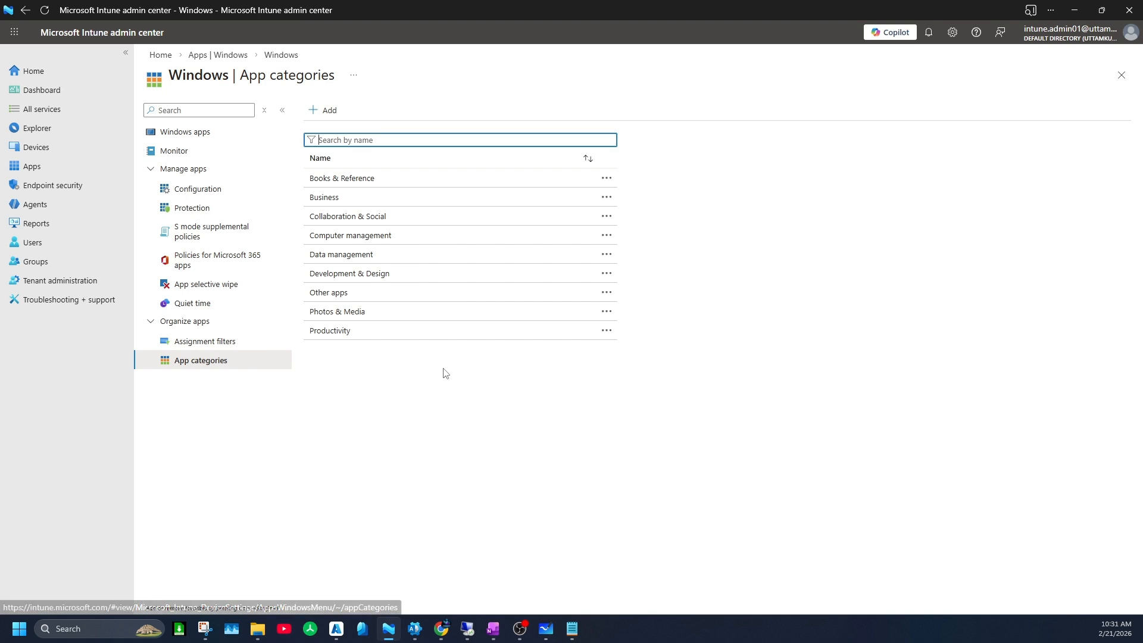
left_click(390, 180)
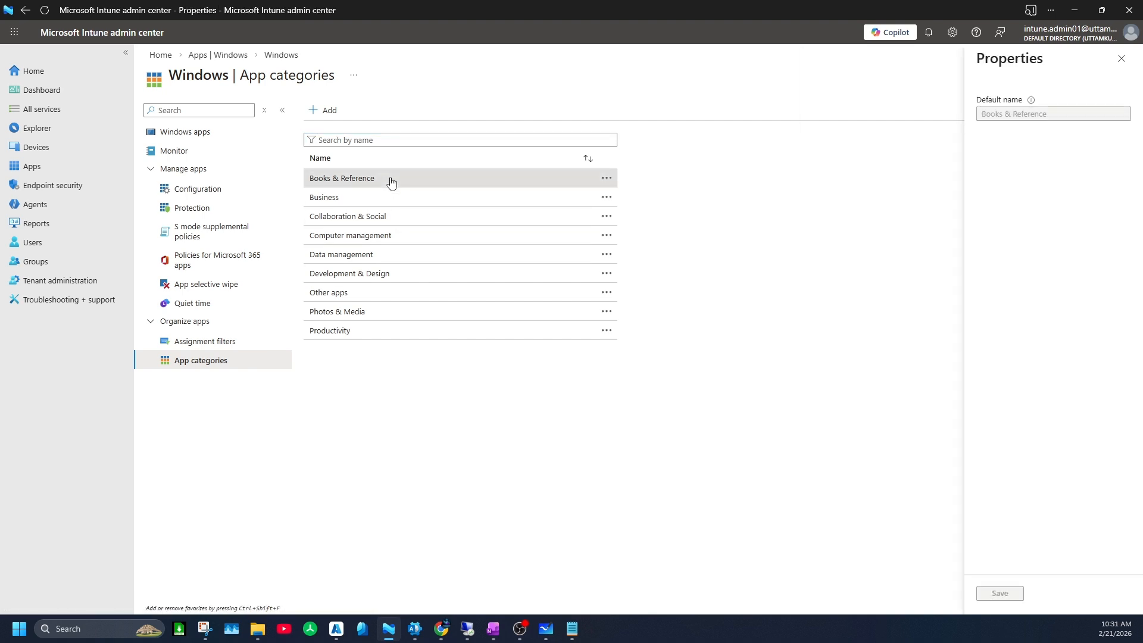
View the App install status report for Windows apps, and check the device install status of vlc-3.0.23-win64.exe.
left_click(182, 150)
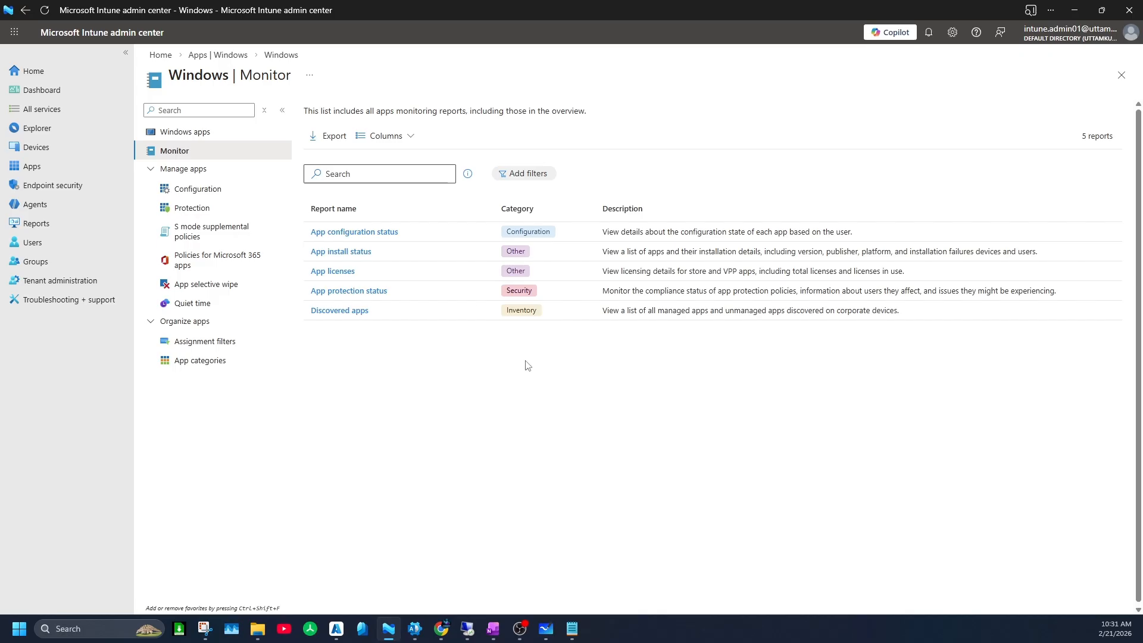
left_click(358, 252)
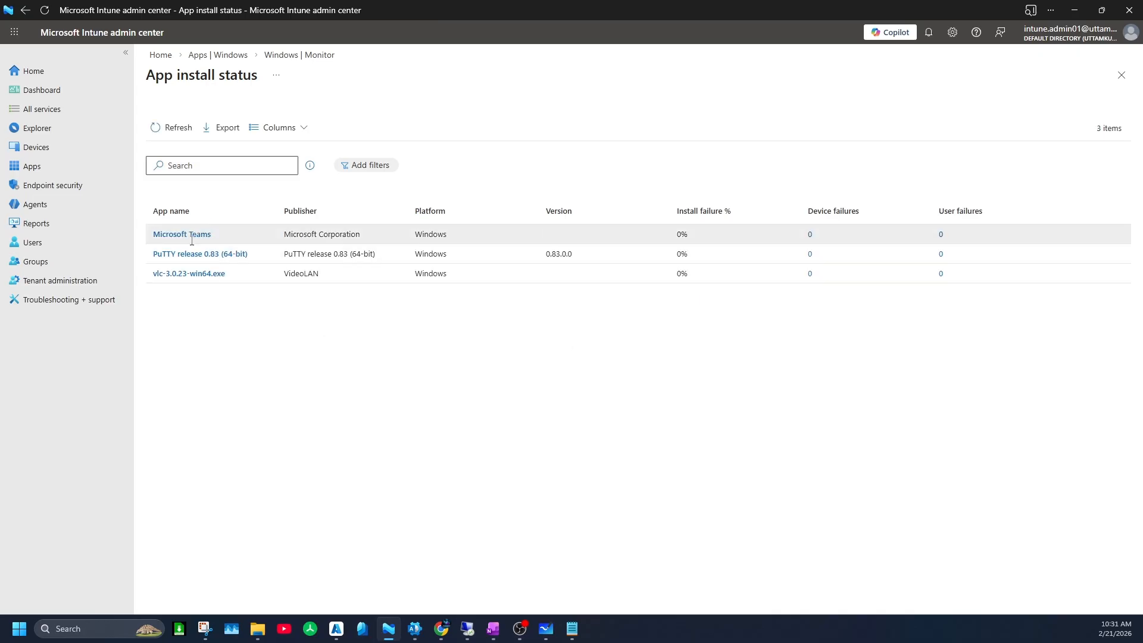
left_click(42, 165)
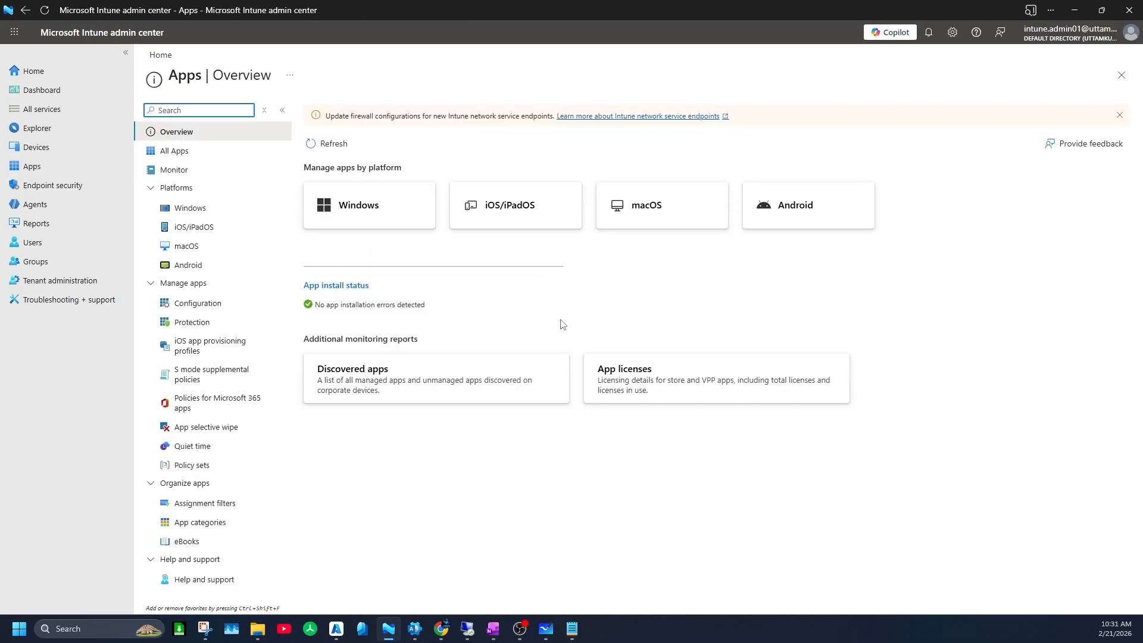
left_click(181, 153)
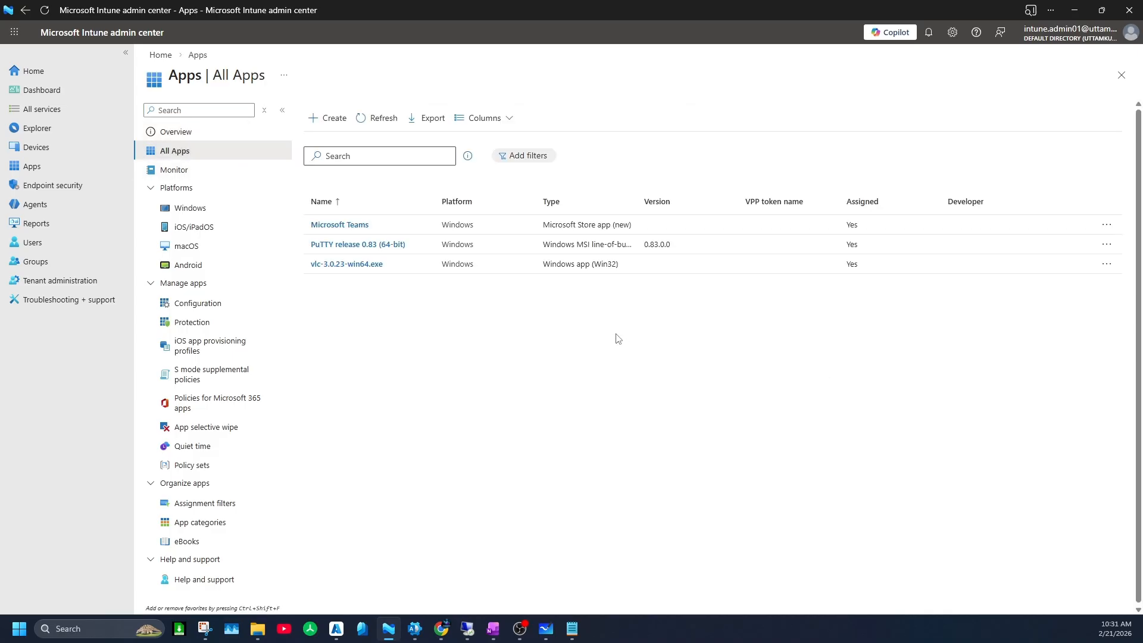
left_click(364, 265)
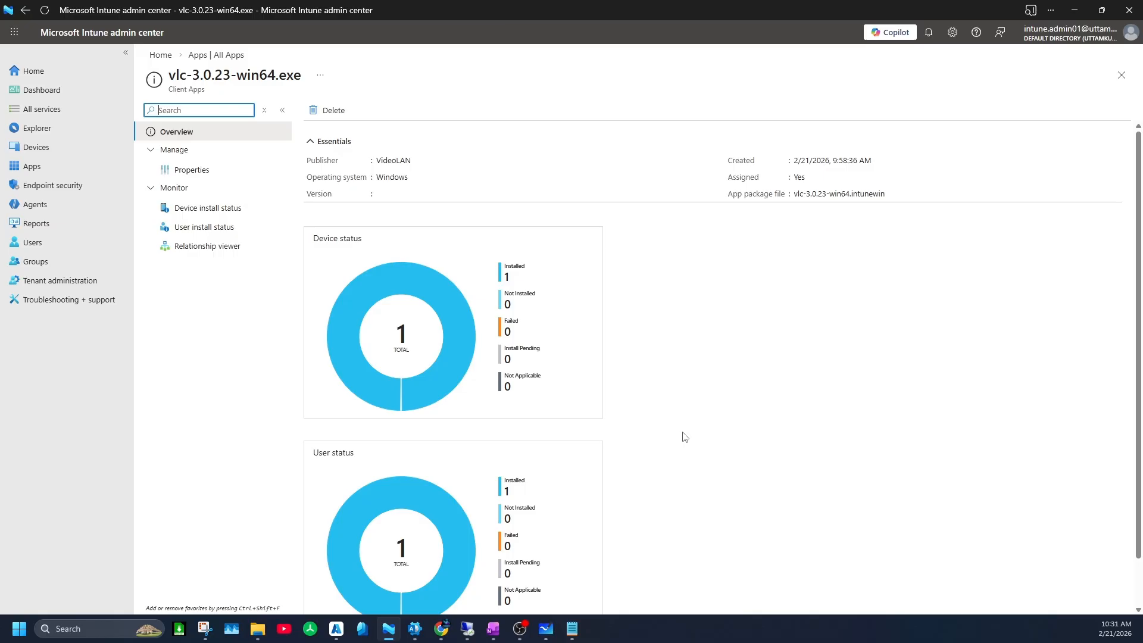
left_click(208, 208)
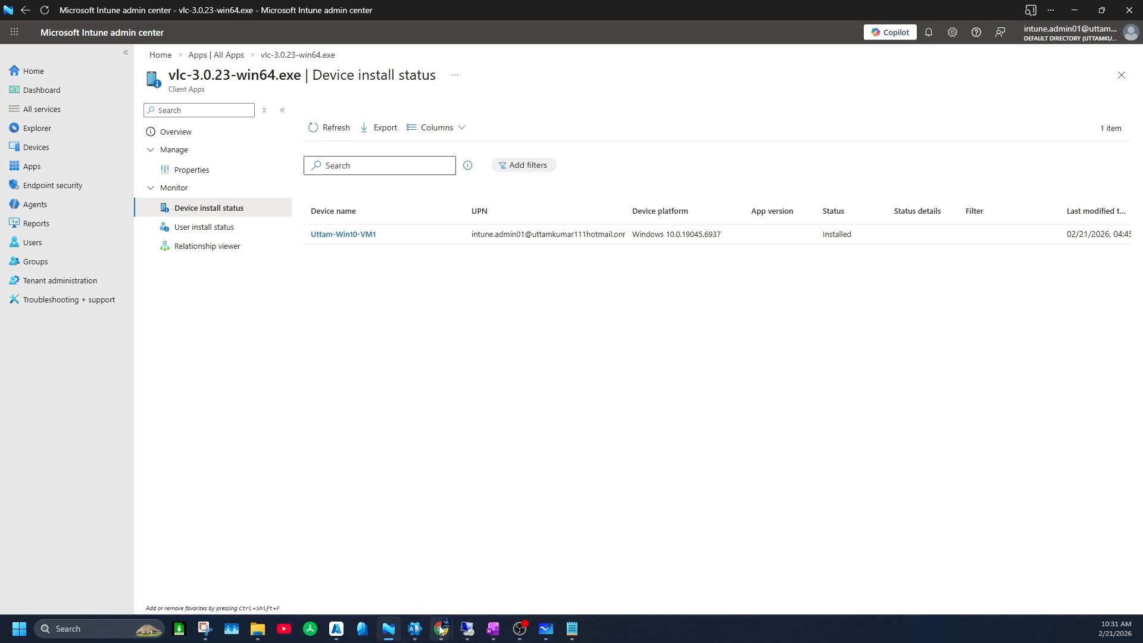
Switch to the 20.197.24.203 remote session and check the installed apps under Downloads & updates in Company Portal.
left_click(468, 628)
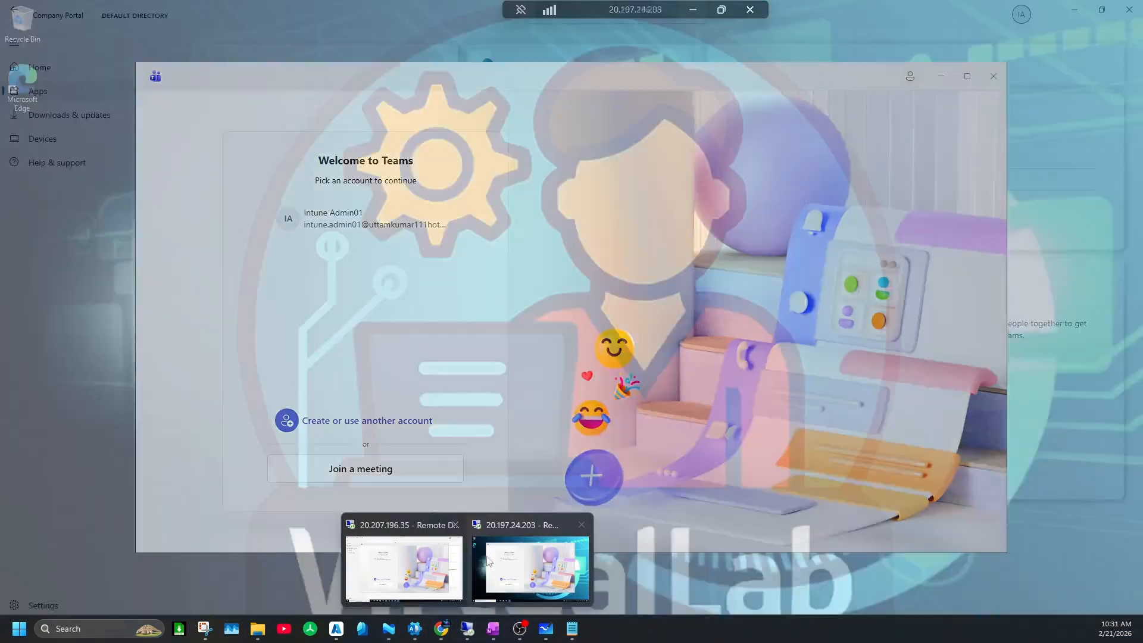
left_click(506, 560)
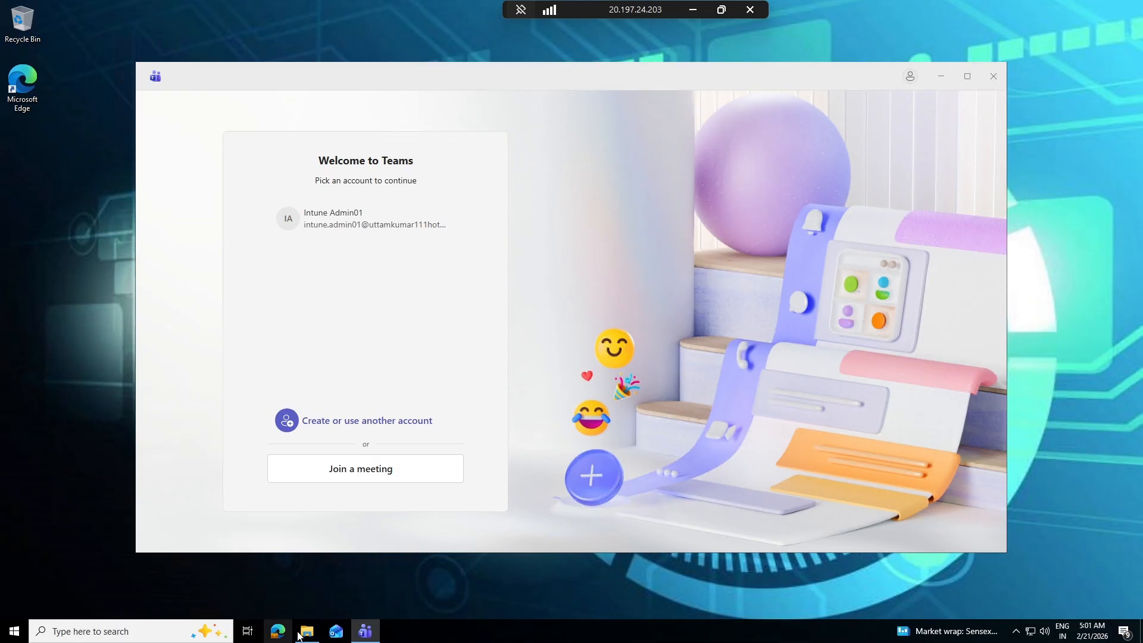
left_click(14, 631)
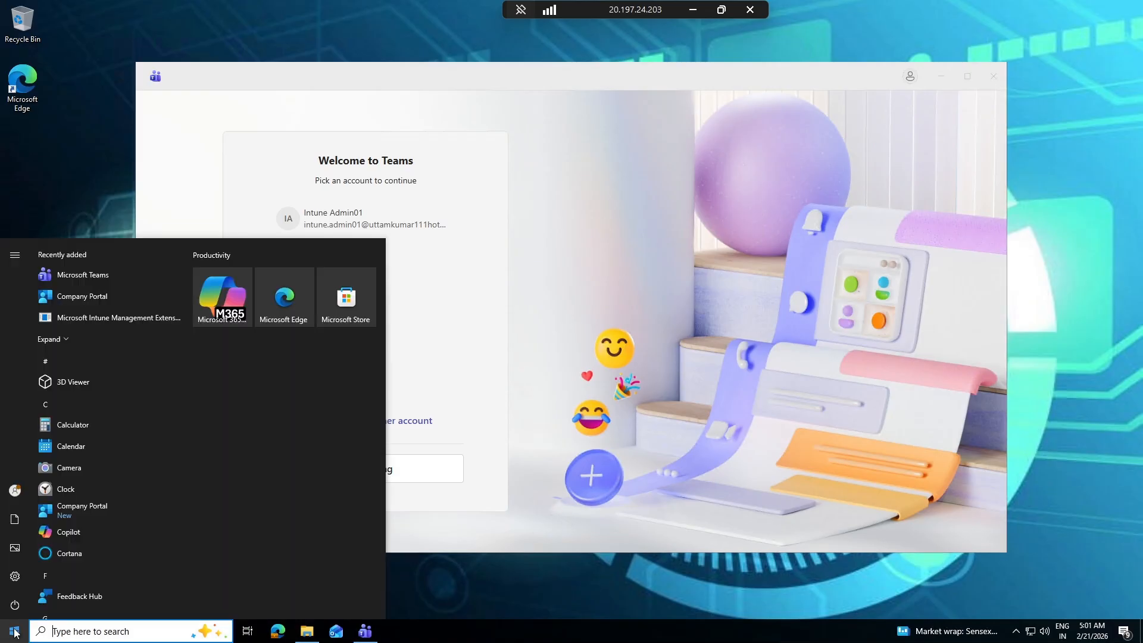
left_click(76, 510)
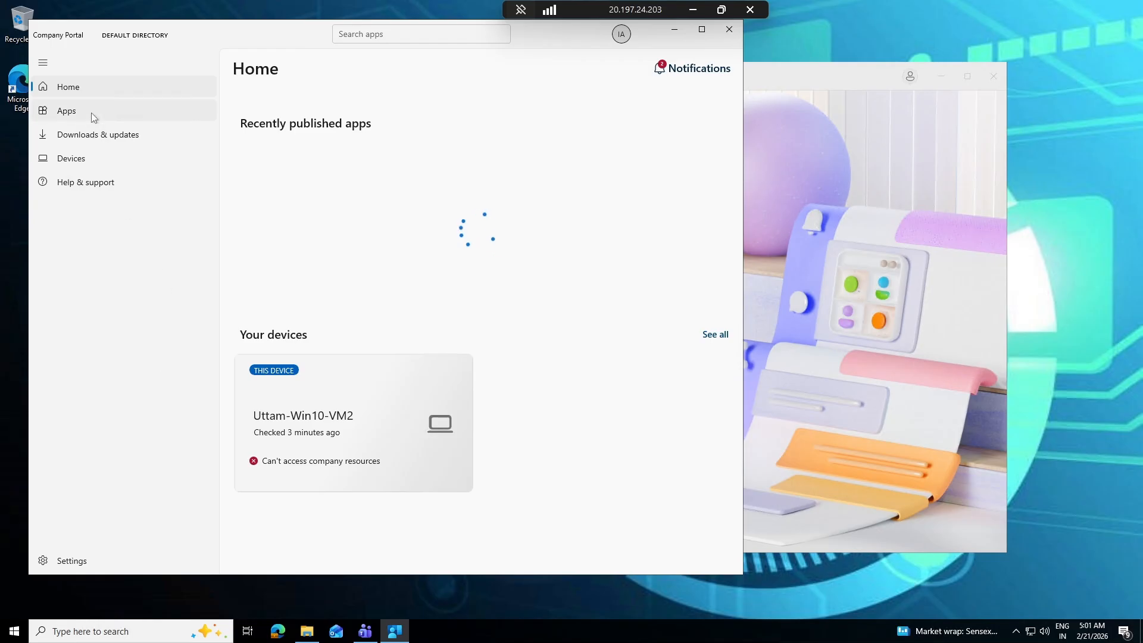
left_click(91, 112)
left_click(99, 136)
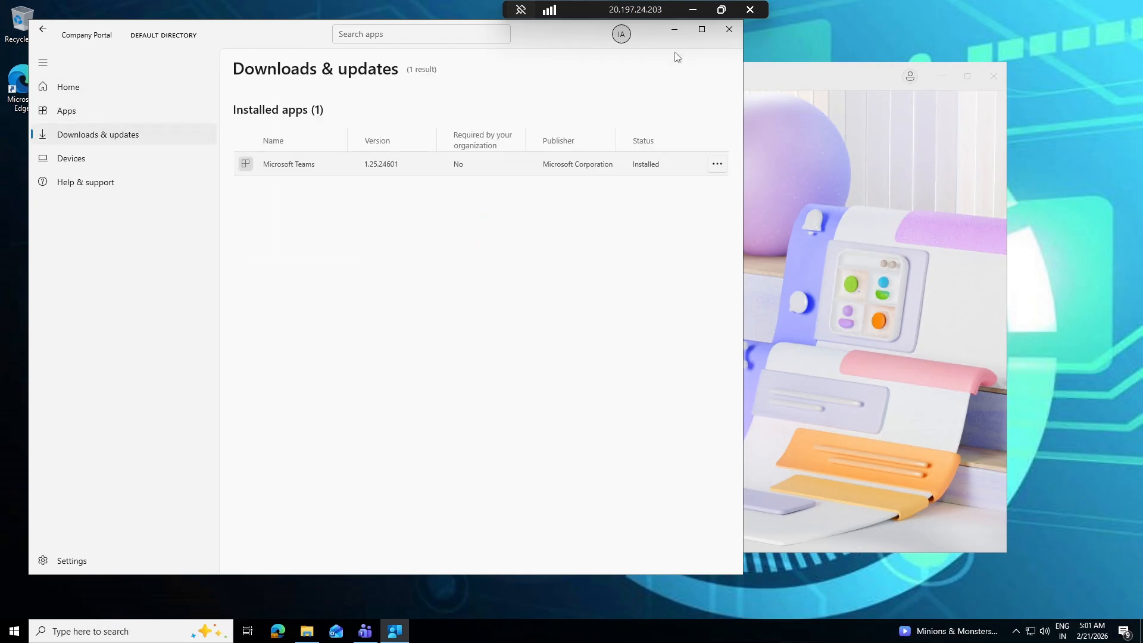
Close Company Portal and minimize the Teams and Recycle Bin windows in the remote session.
left_click(729, 30)
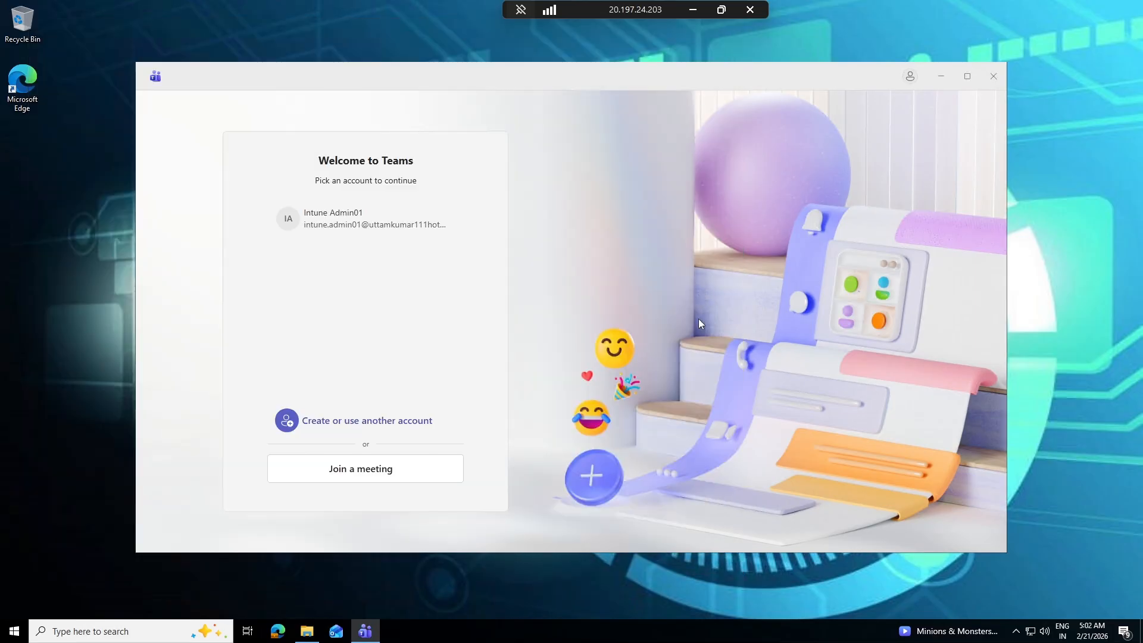
left_click(940, 83)
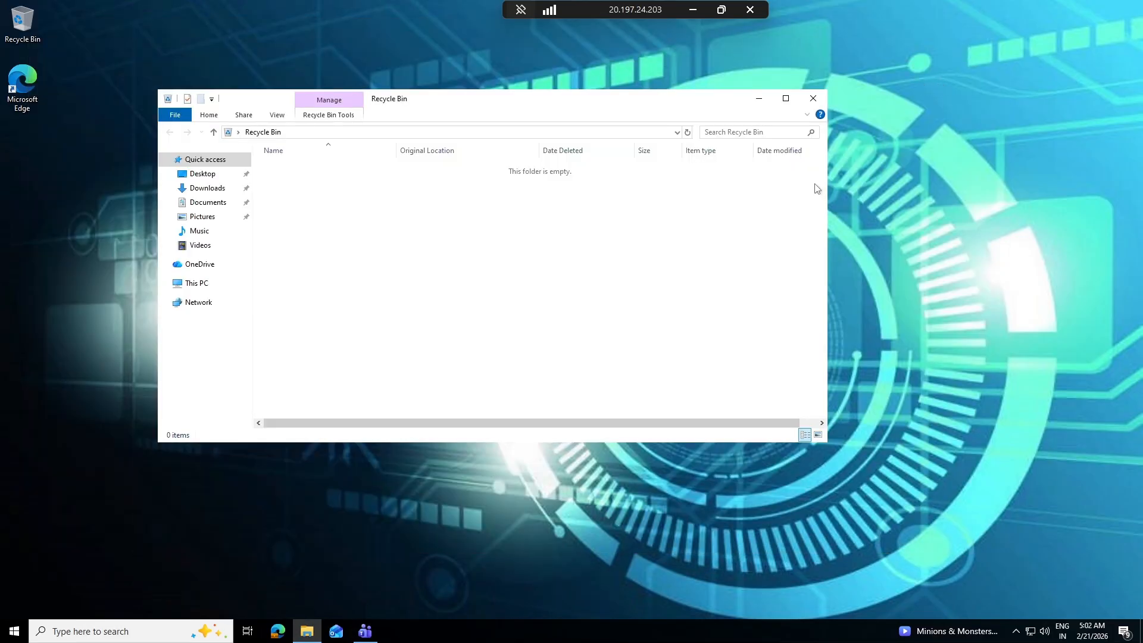
left_click(763, 102)
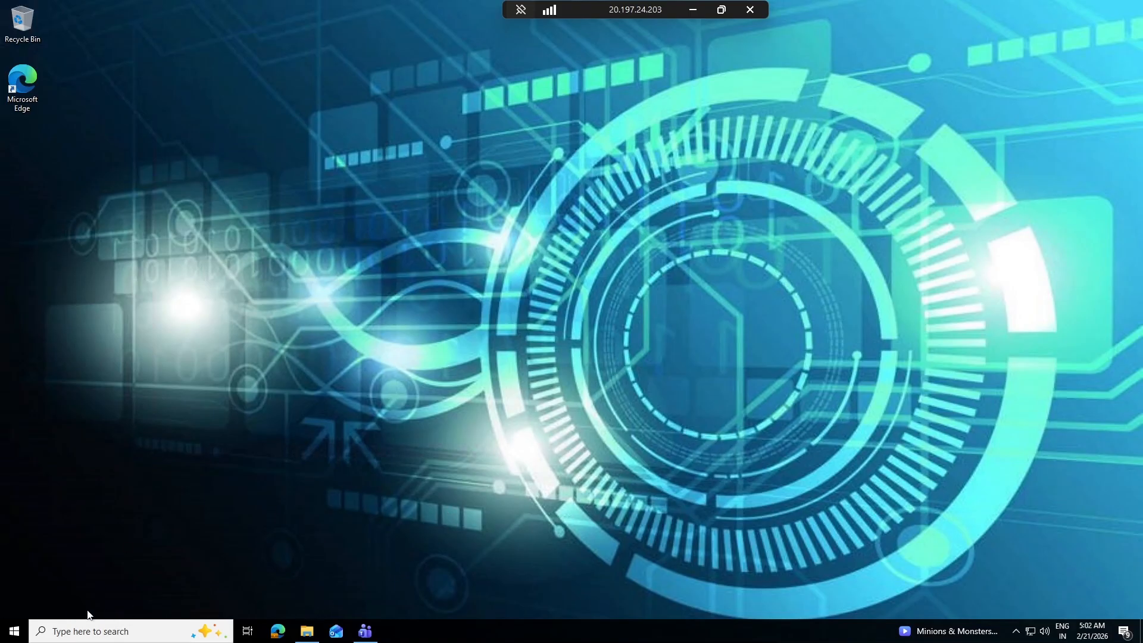
Disconnect the work or school account from this device, confirm its removal, and close Settings without setting up another account.
left_click(14, 631)
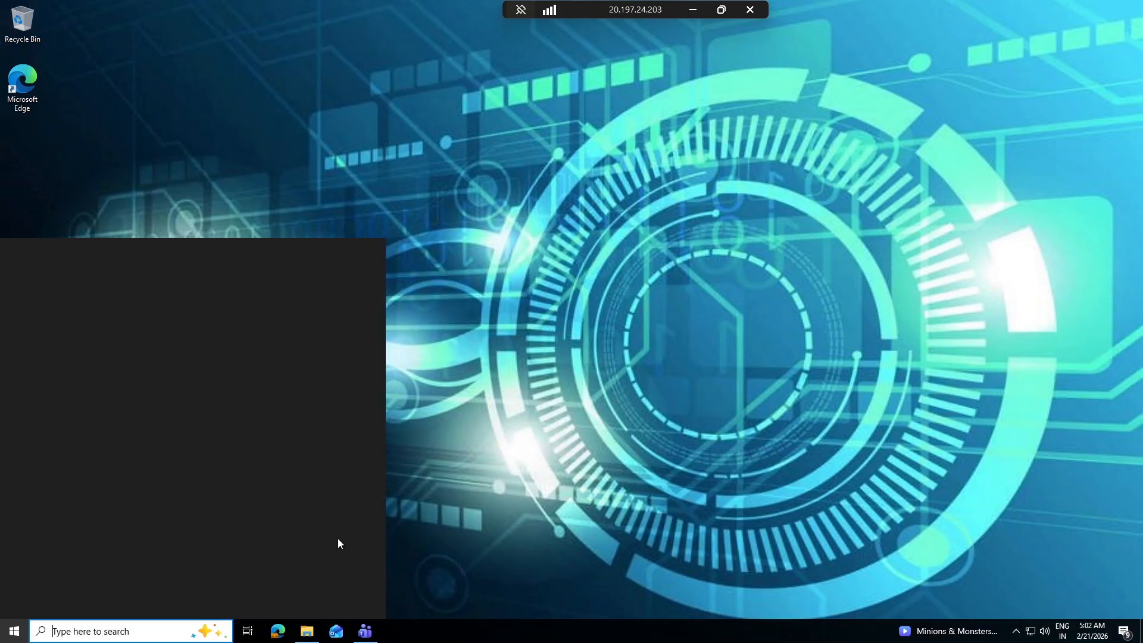
type("acces")
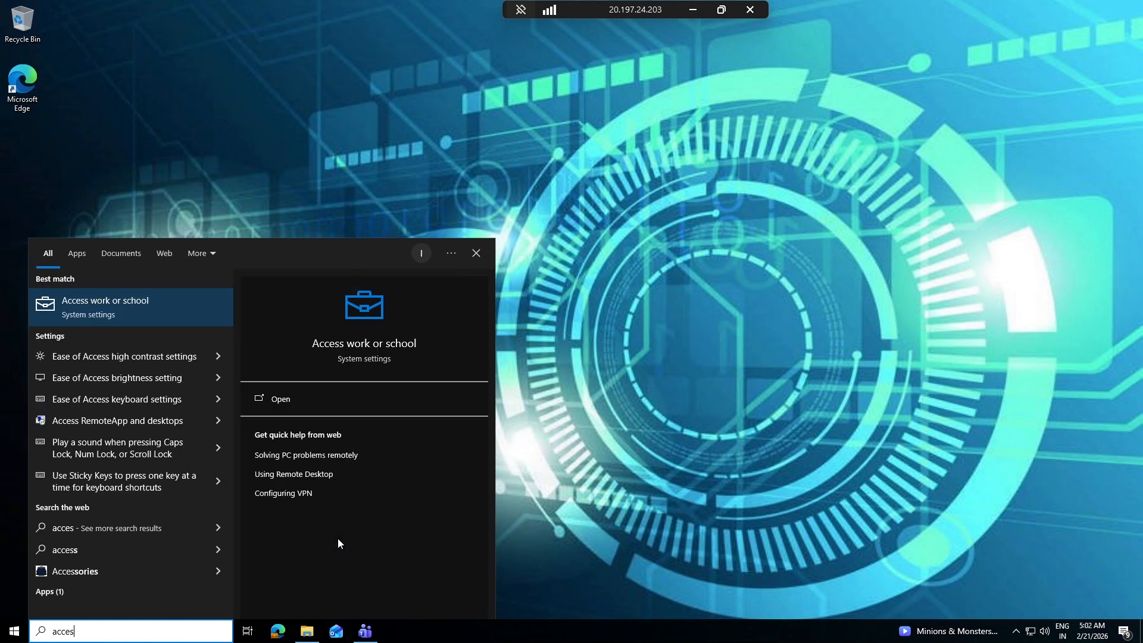
left_click(159, 302)
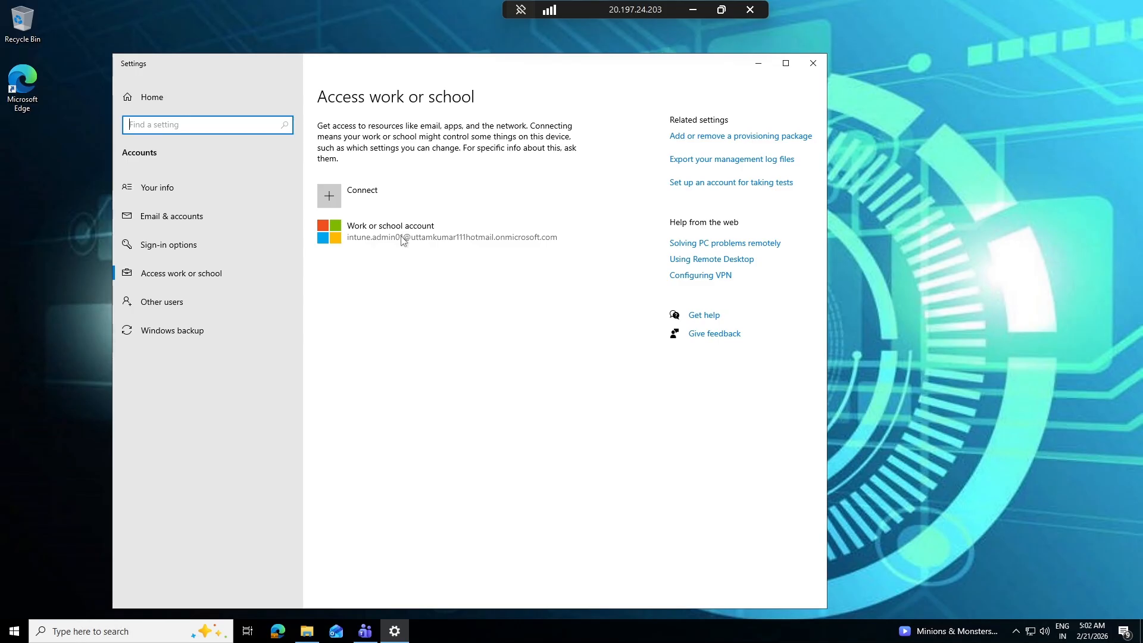
left_click(403, 241)
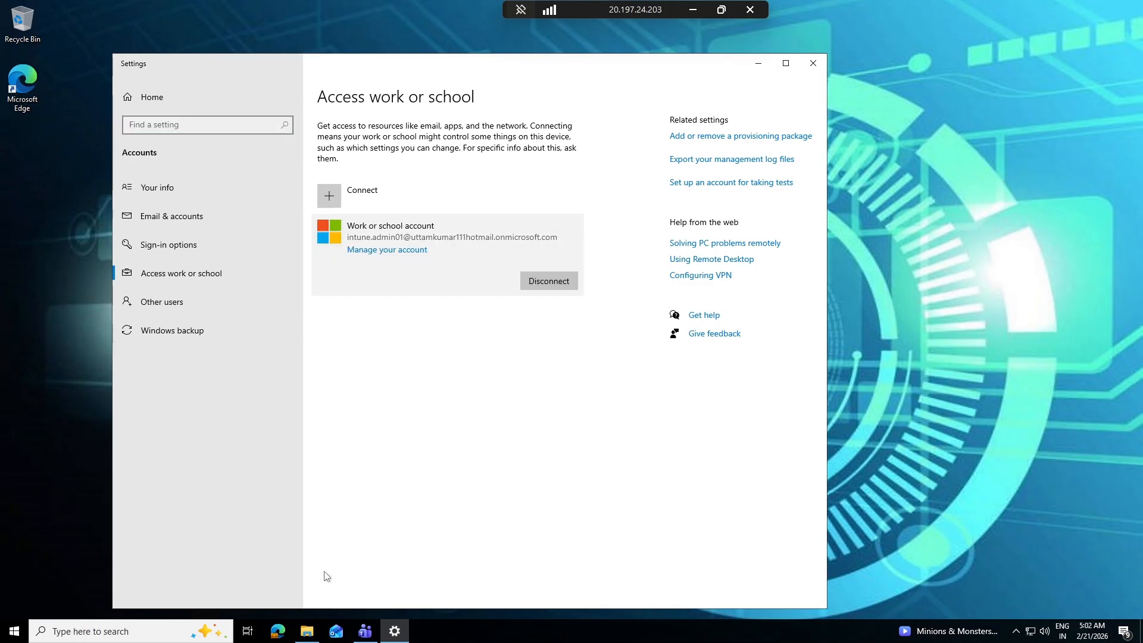
left_click(534, 286)
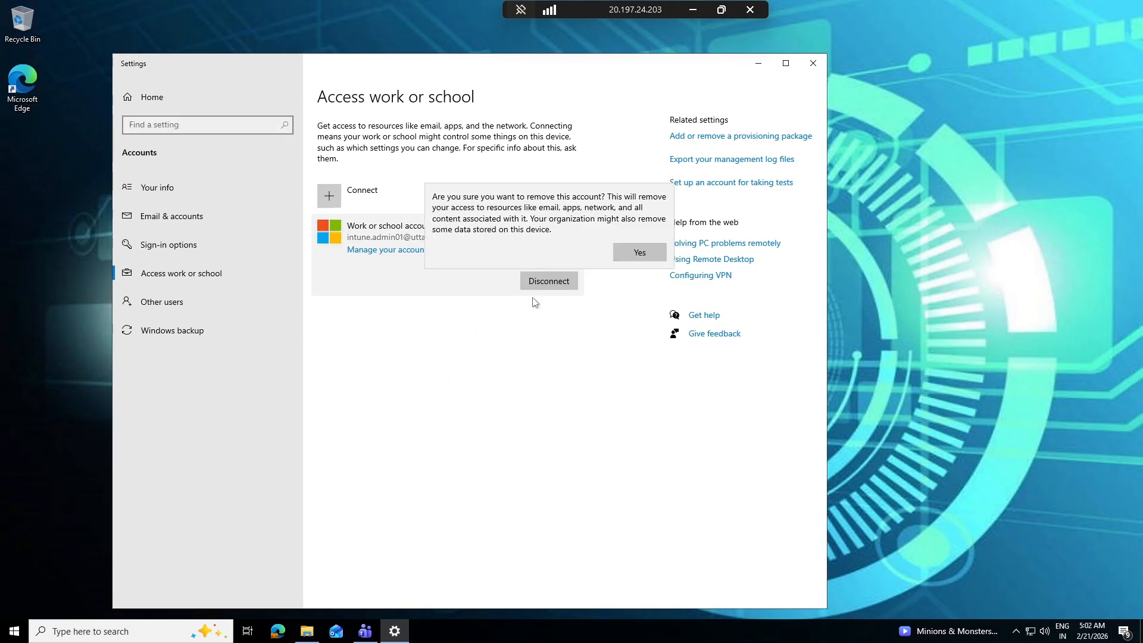
left_click(626, 253)
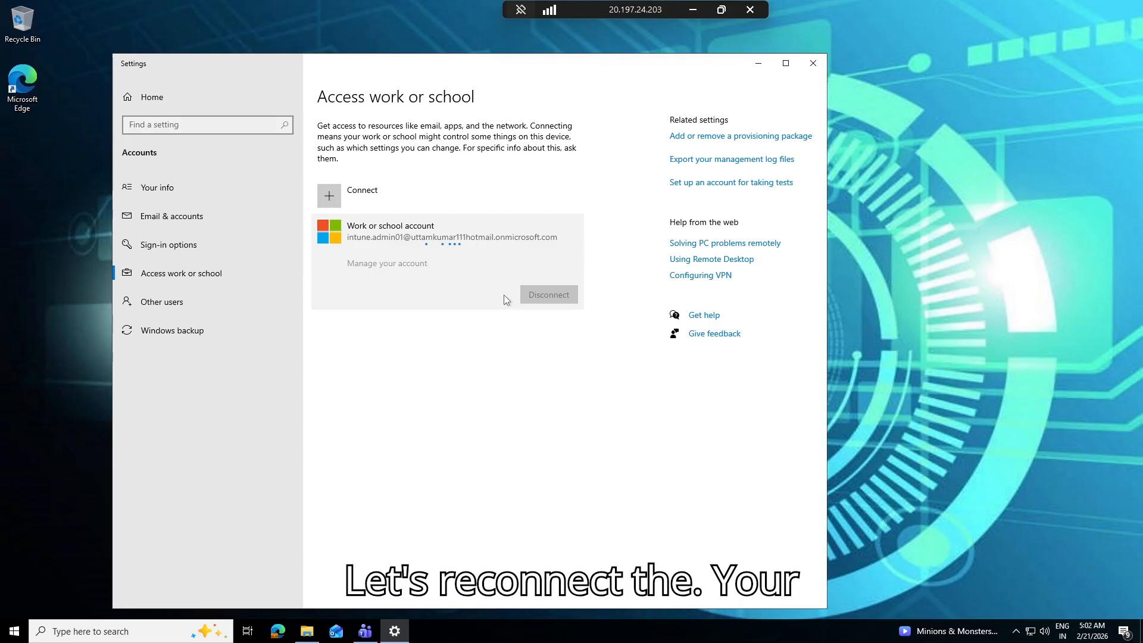
left_click(345, 196)
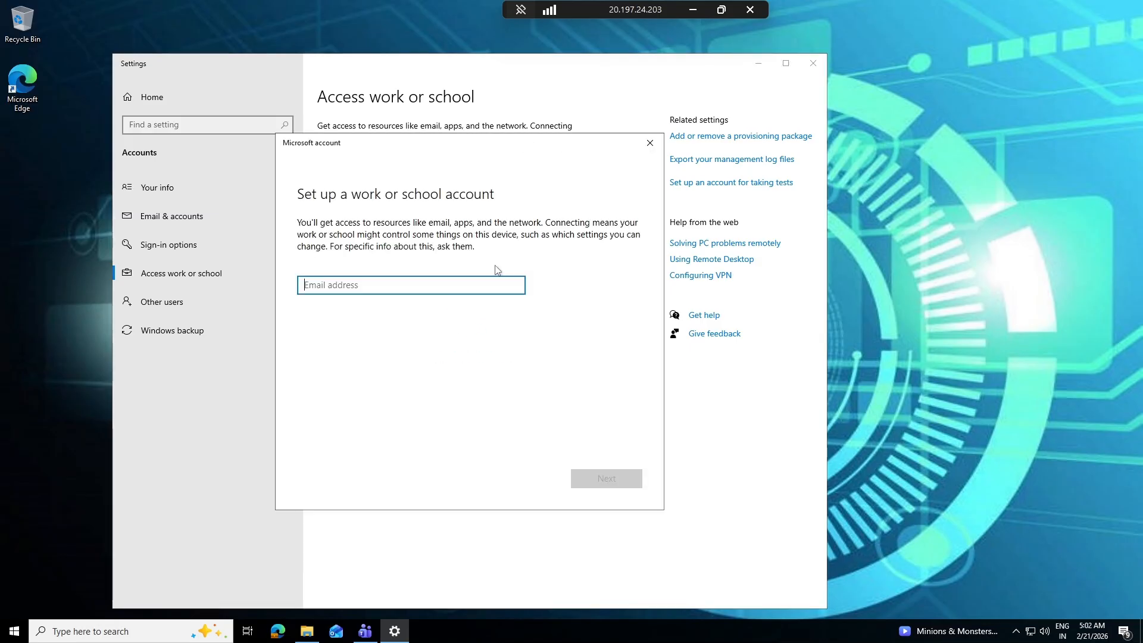
left_click(650, 143)
left_click(813, 63)
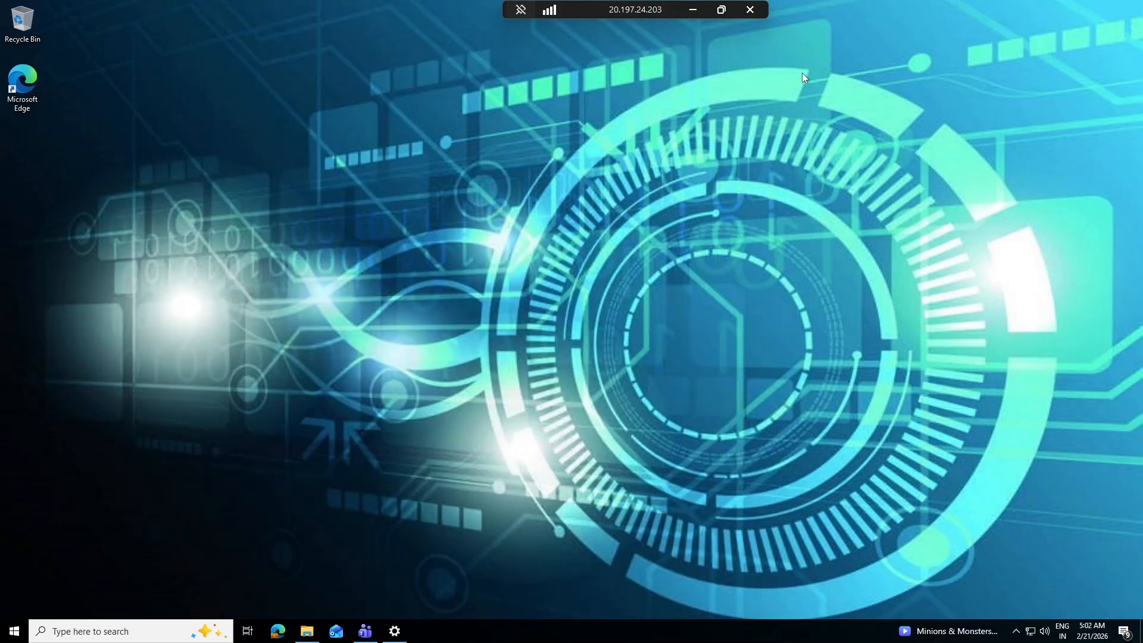
Disconnect the 20.197.24.203 remote session and reconnect to it with the account password.
left_click(750, 10)
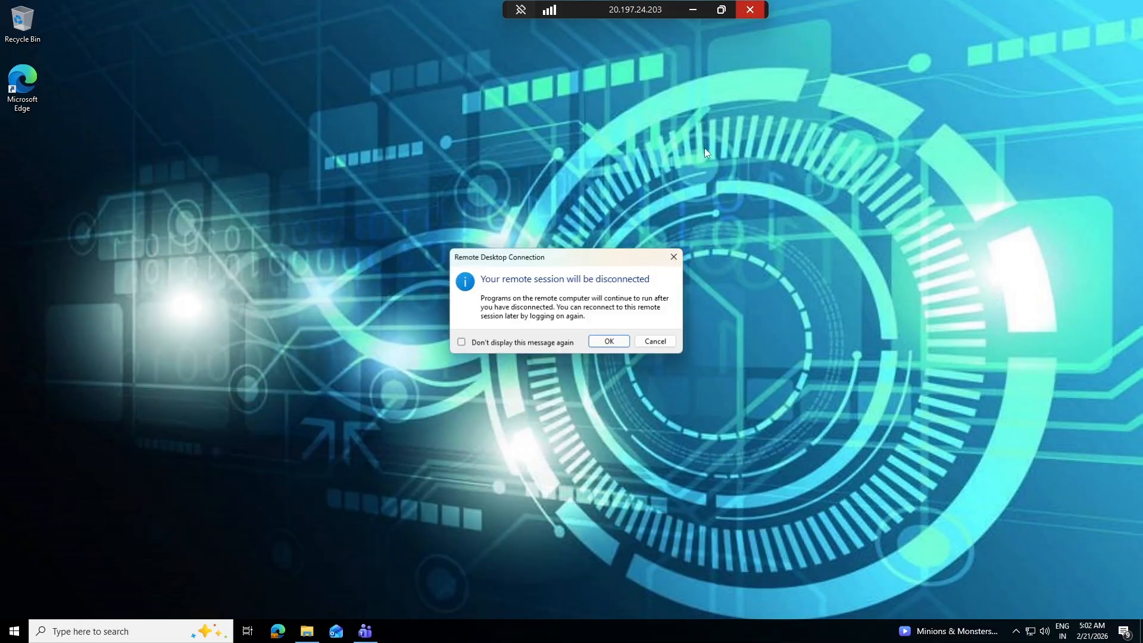
left_click(609, 342)
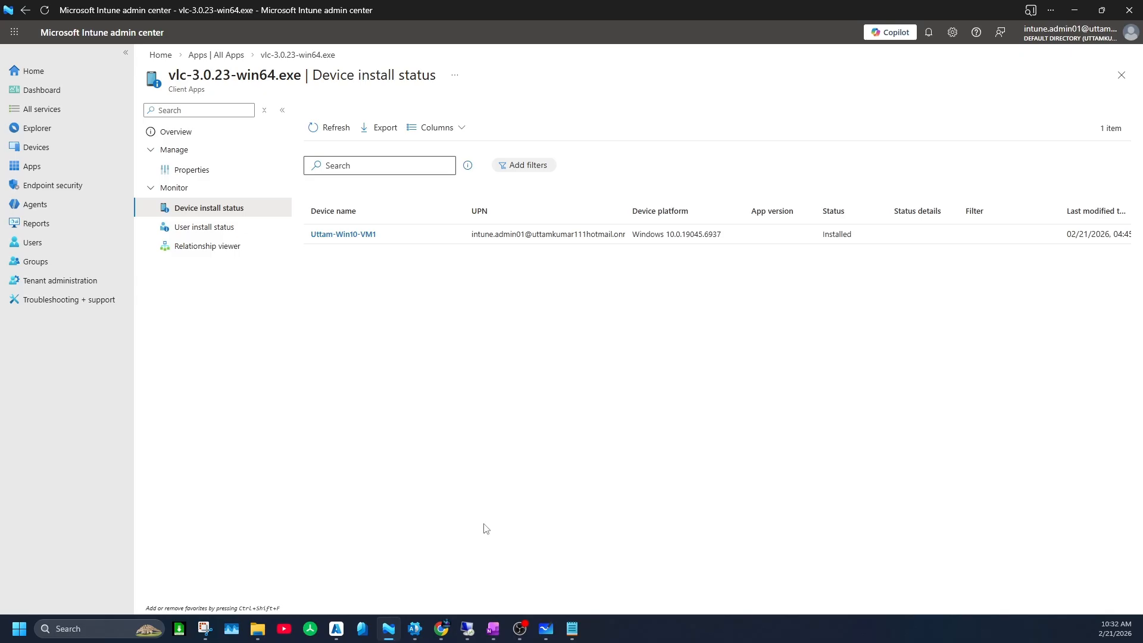
right_click(467, 629)
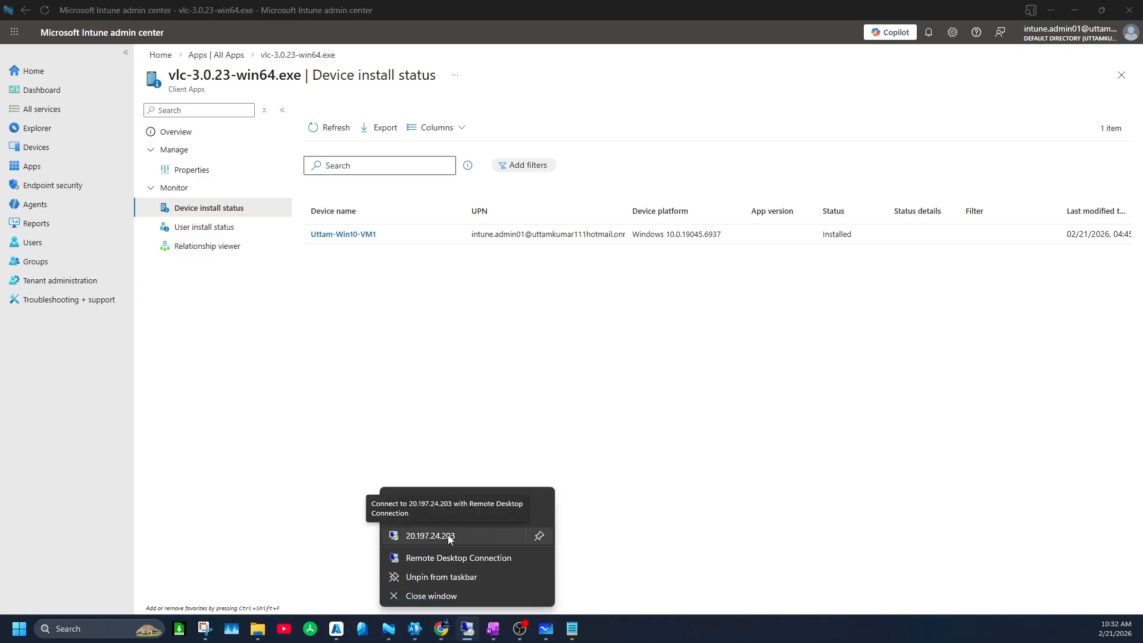
left_click(443, 535)
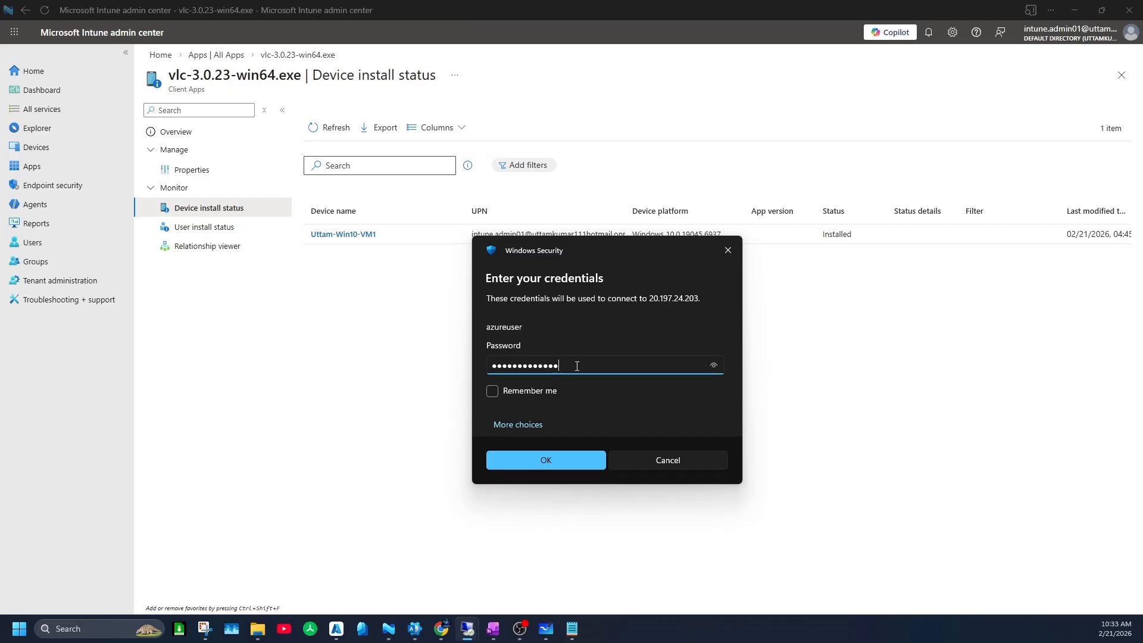
key("Return")
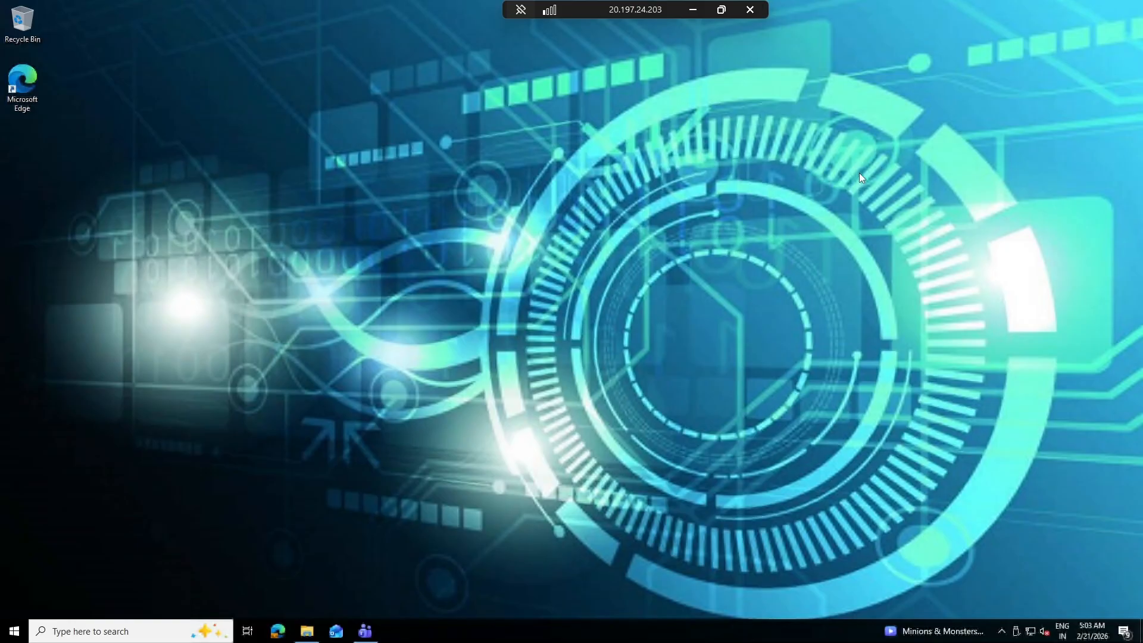
left_click(14, 631)
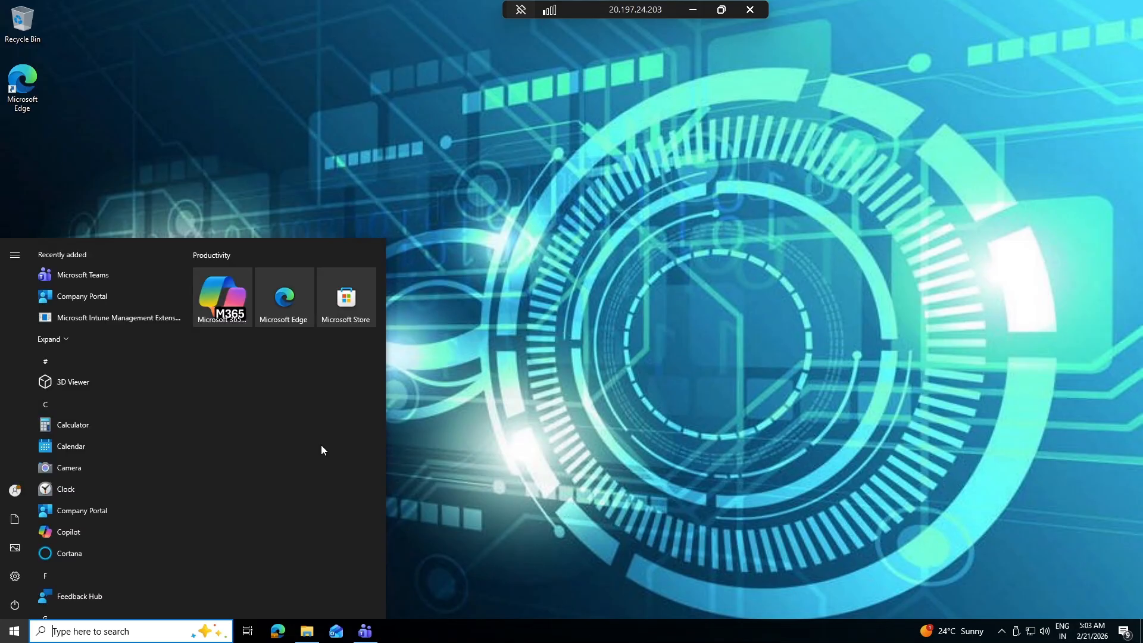
type("acc")
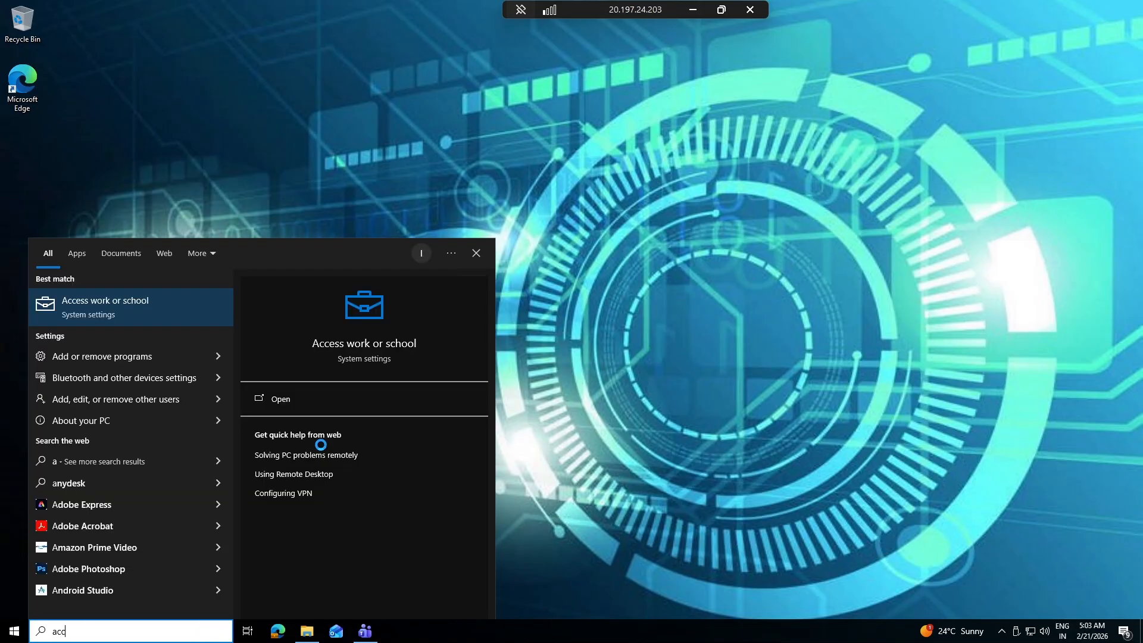
left_click(171, 307)
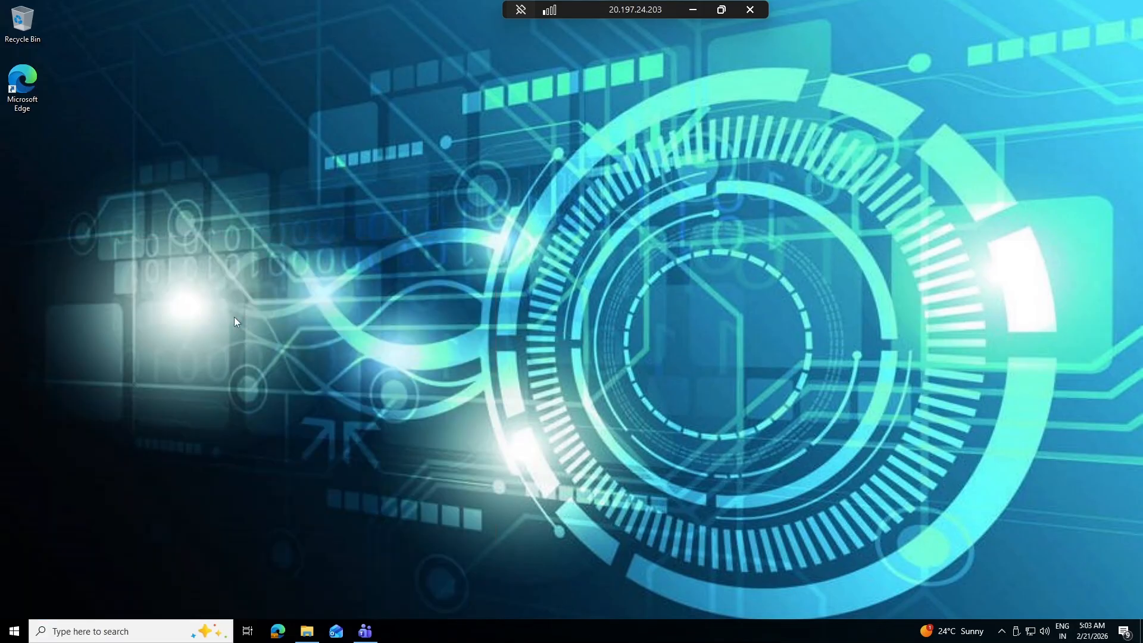
left_click(161, 631)
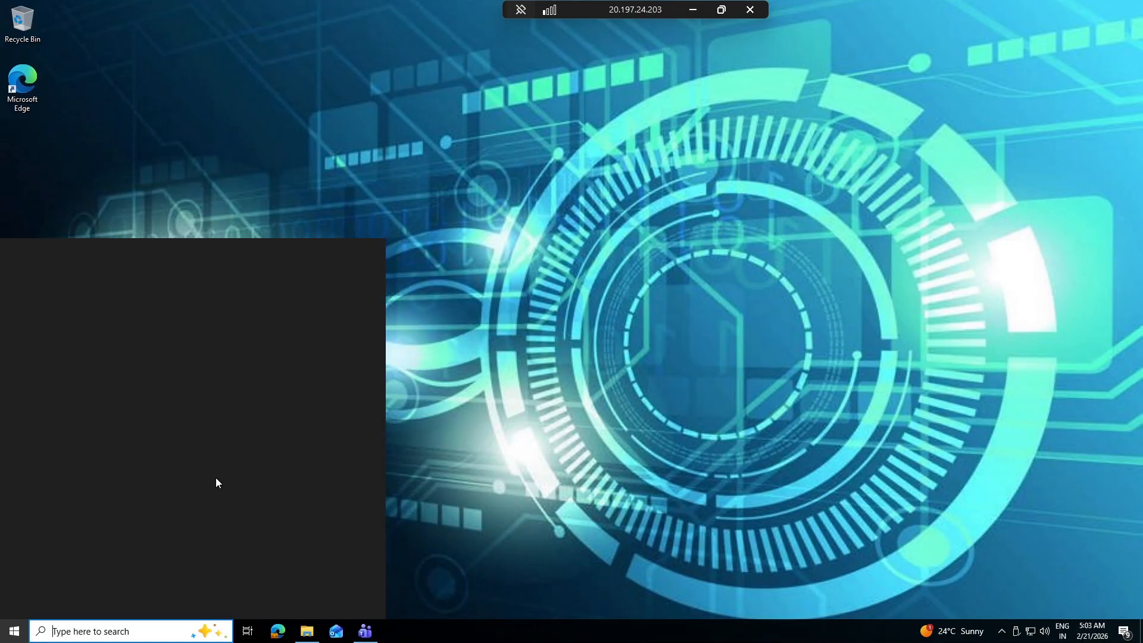
left_click(483, 456)
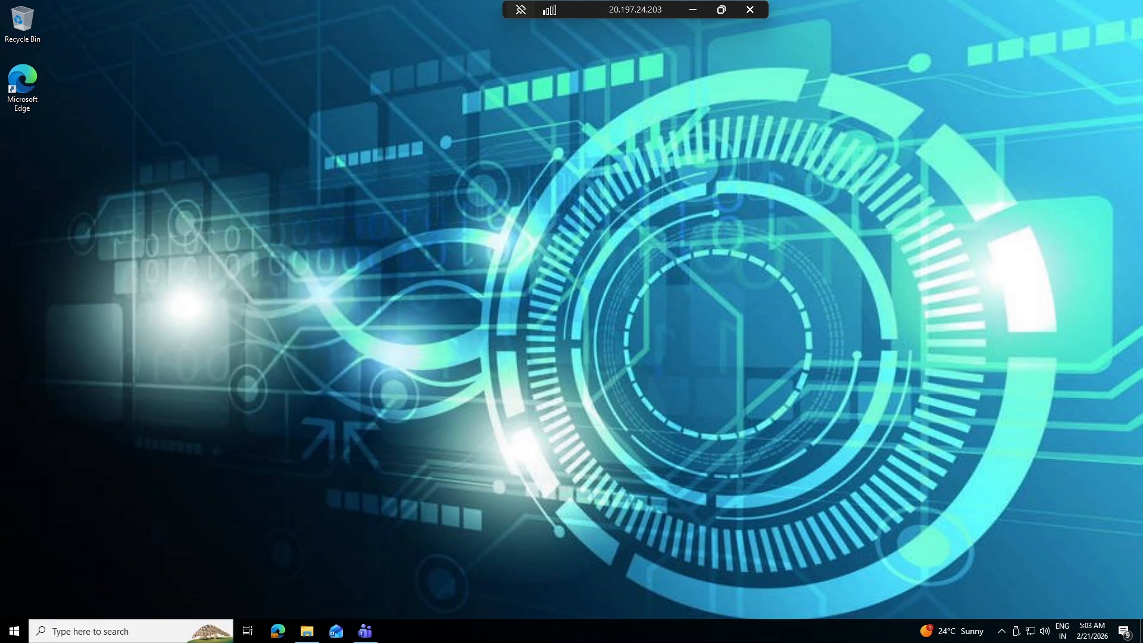
Open the Access work or school settings and show the management info of the connected Default Directory account.
left_click(18, 625)
type("ac")
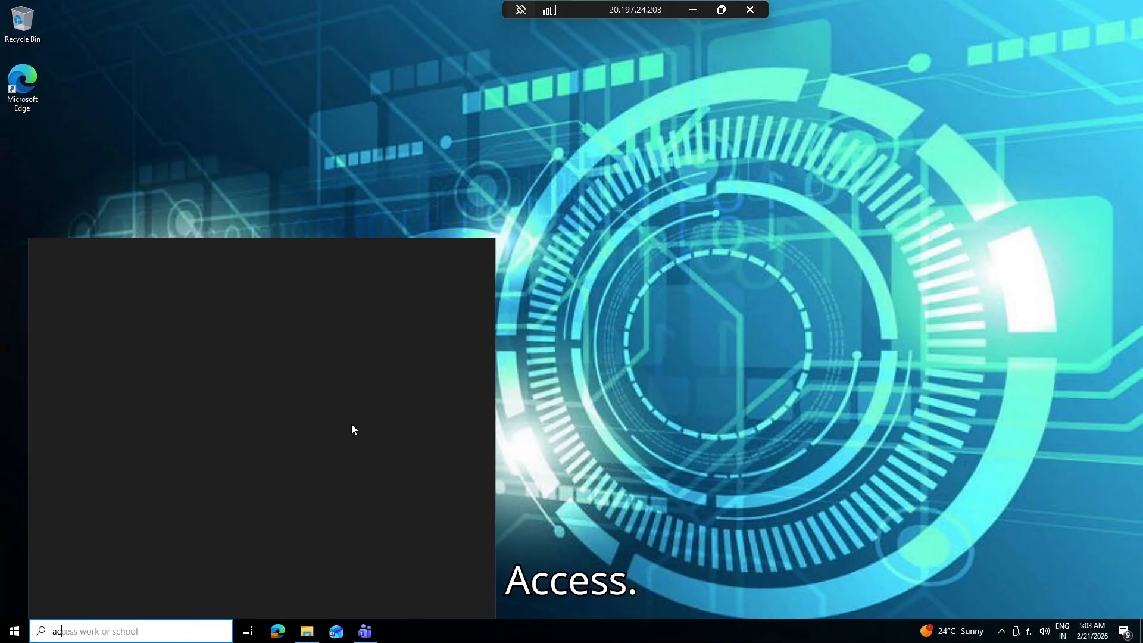
type("c")
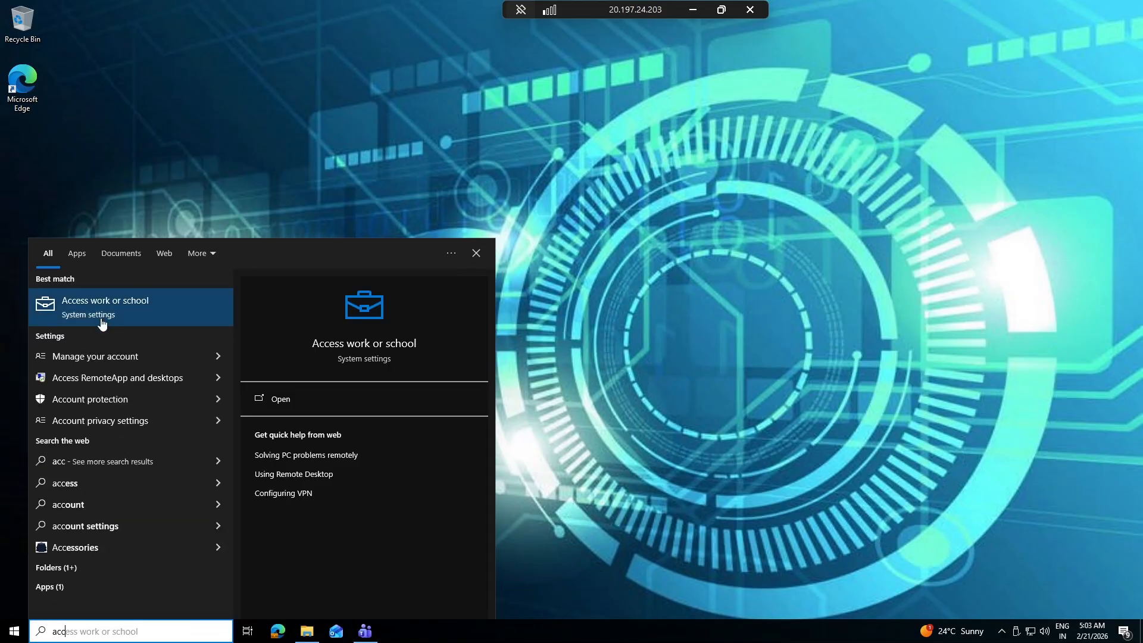
left_click(101, 318)
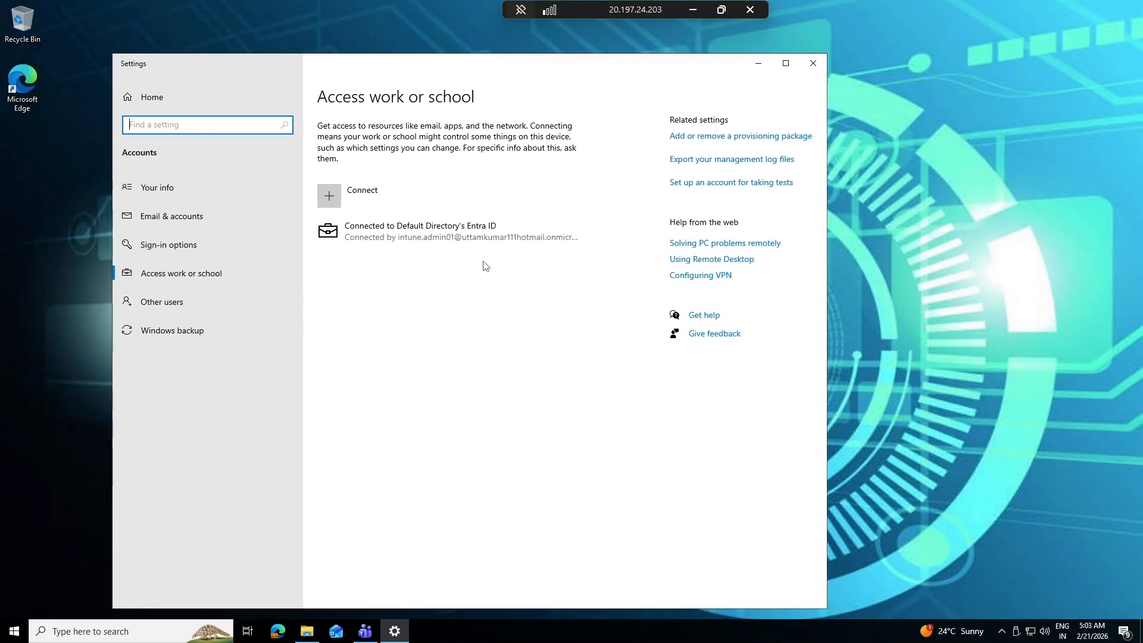
left_click(494, 273)
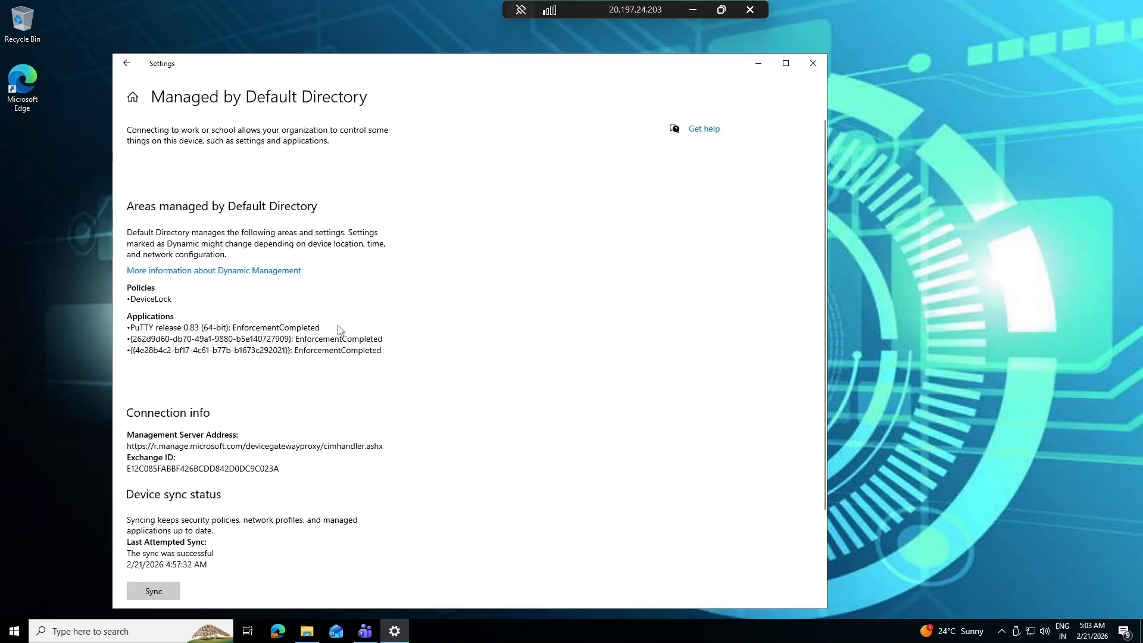
Sync the device with Default Directory and review the managed policies and applications, including PuTTY release 0.83 (64-bit).
scroll(358, 323, "down", 3)
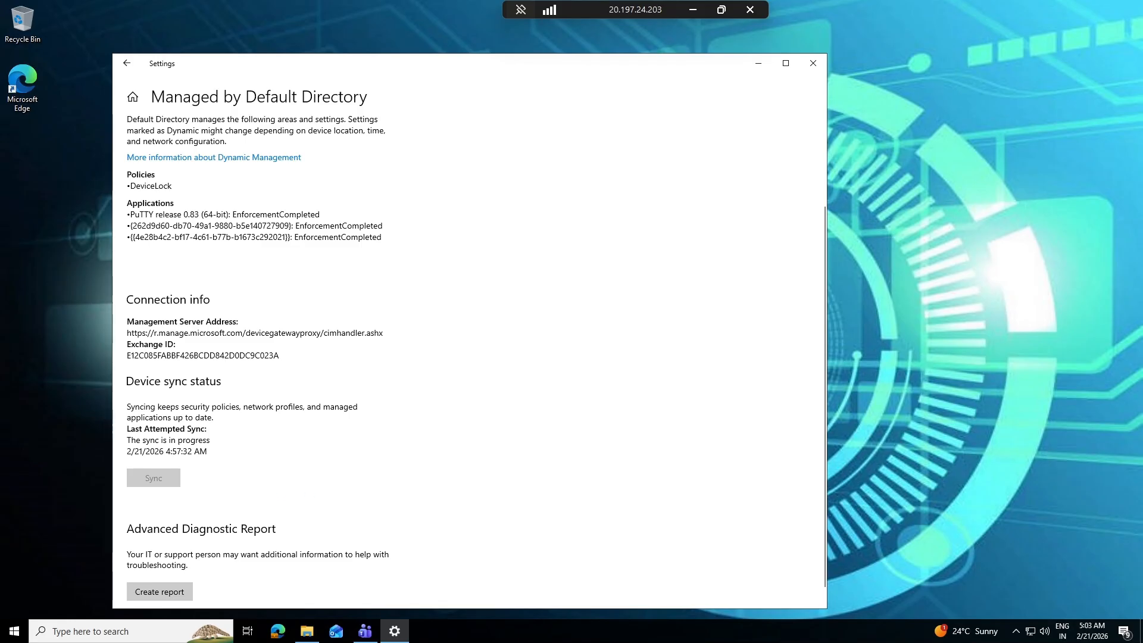
left_click_drag(130, 214, 459, 194)
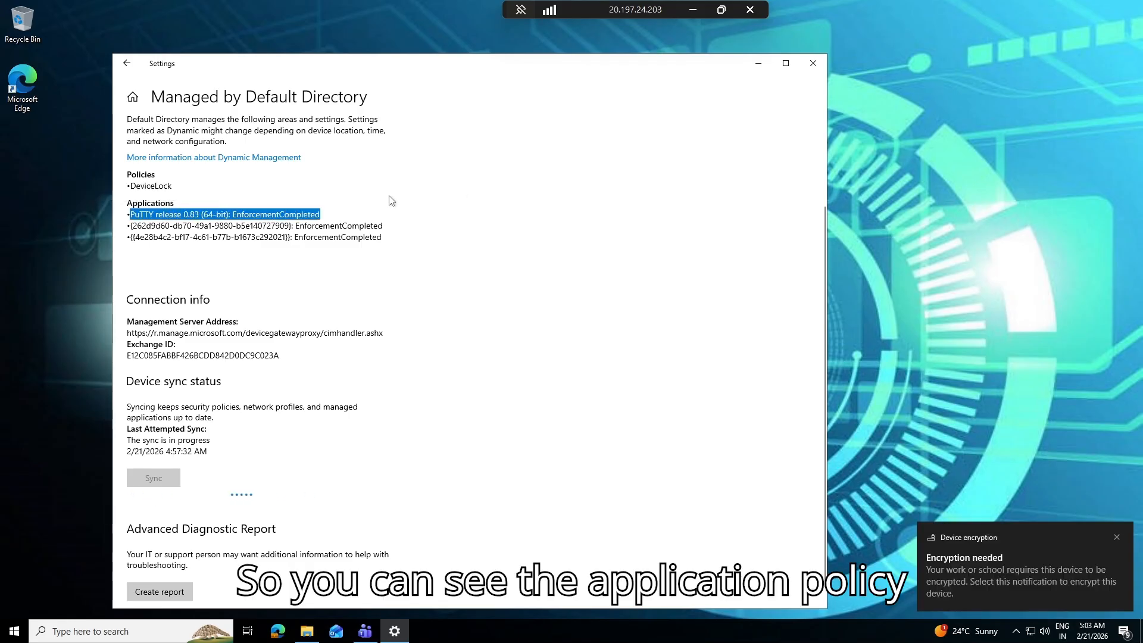
left_click(159, 202)
scroll(335, 188, "up", 3)
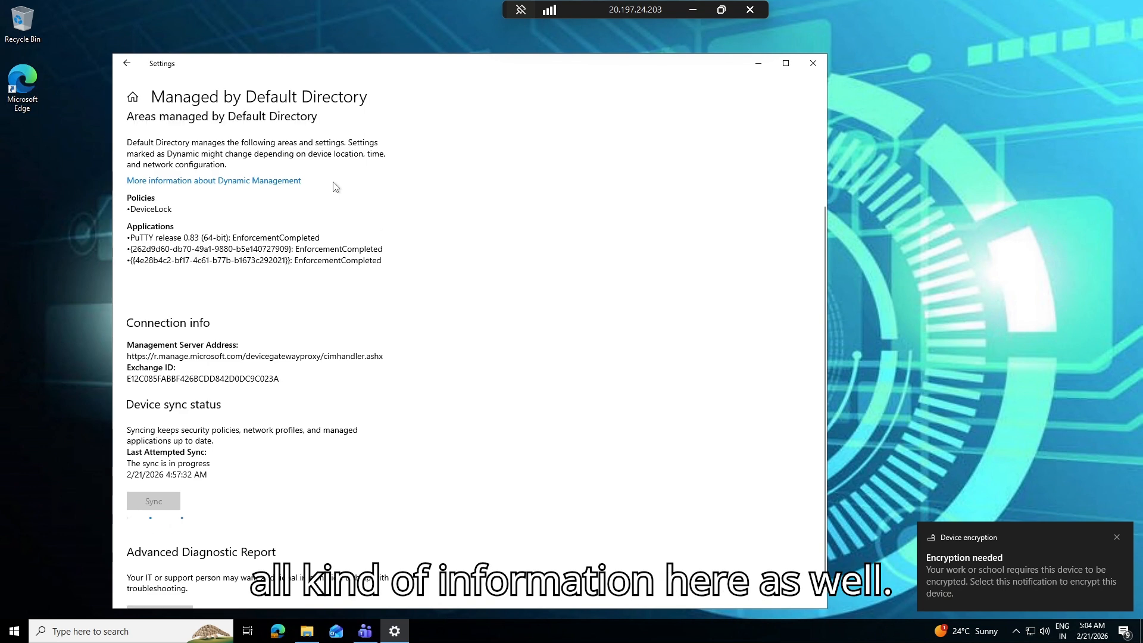
scroll(292, 271, "down", 2)
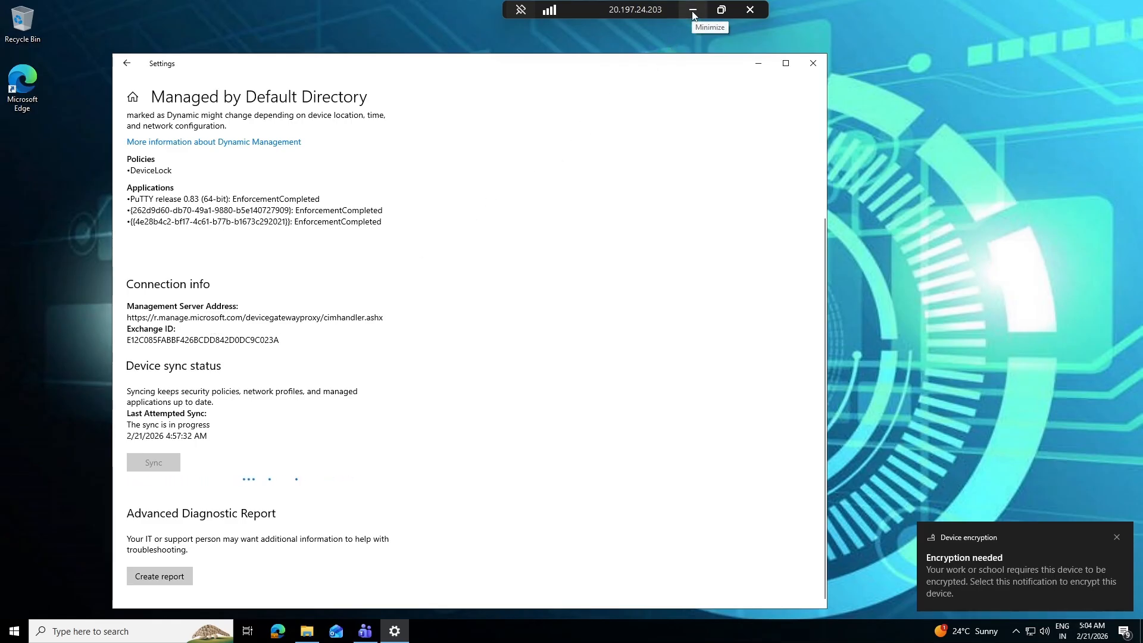
Open Company Portal and submit the work account's e-mail address on the Microsoft Intune sign-in form.
left_click(15, 631)
left_click(116, 294)
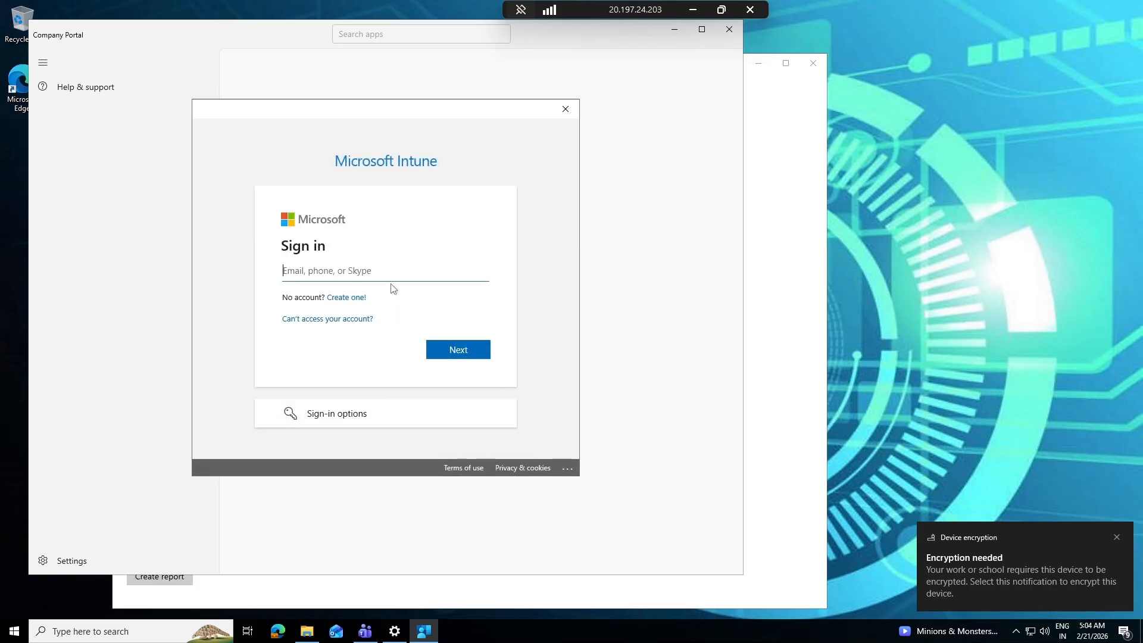
type("uttam")
key("BackSpace")
key("BackSpace")
key("BackSpace")
key("BackSpace")
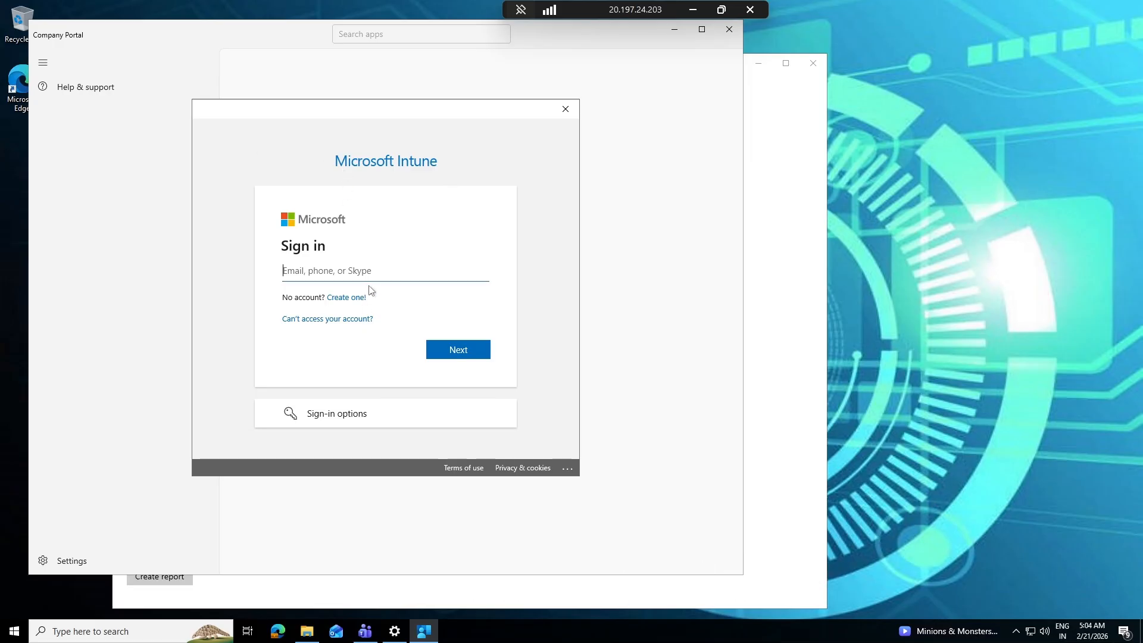
key("ctrl+v")
left_click(481, 352)
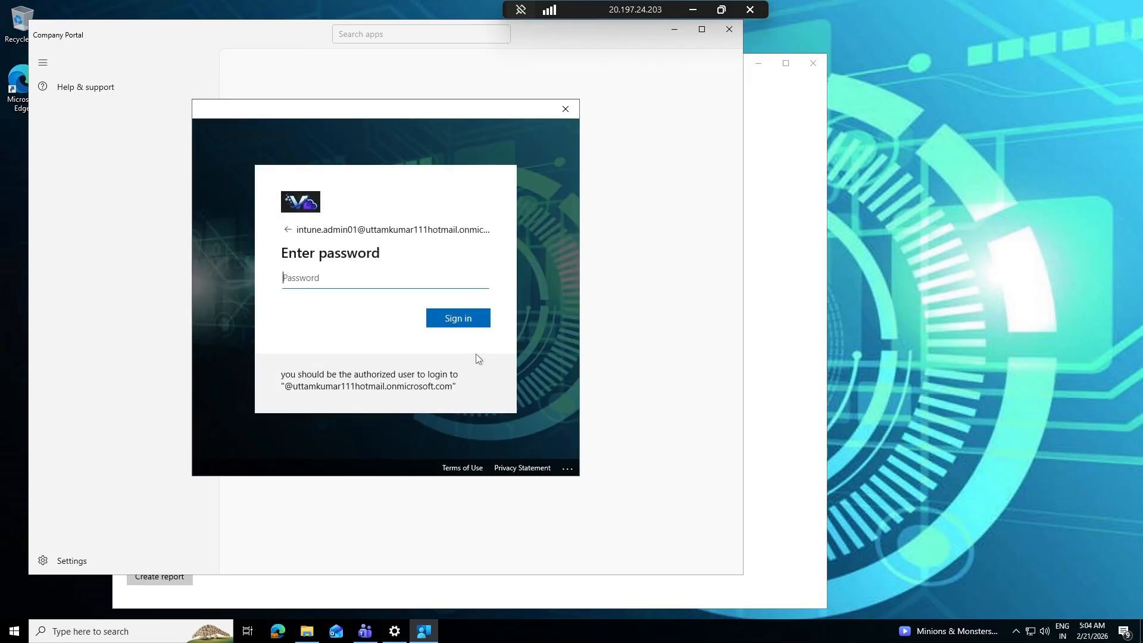
Sign in with the account password for all apps on this device, allow the organization to manage it, and finish adding the account.
type("•")
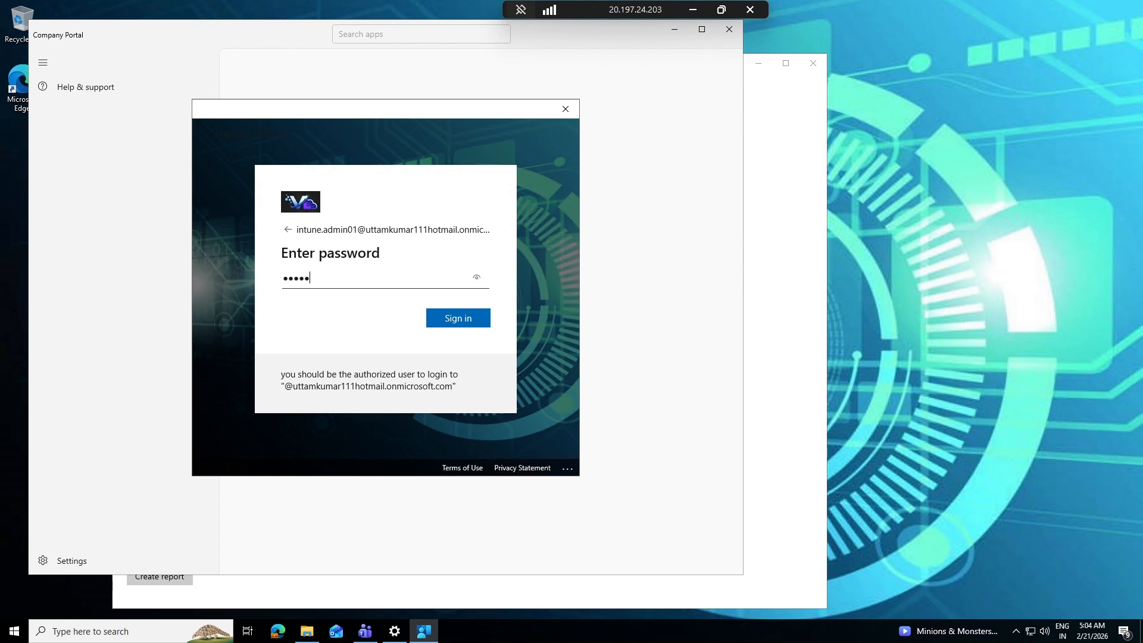
key("Return")
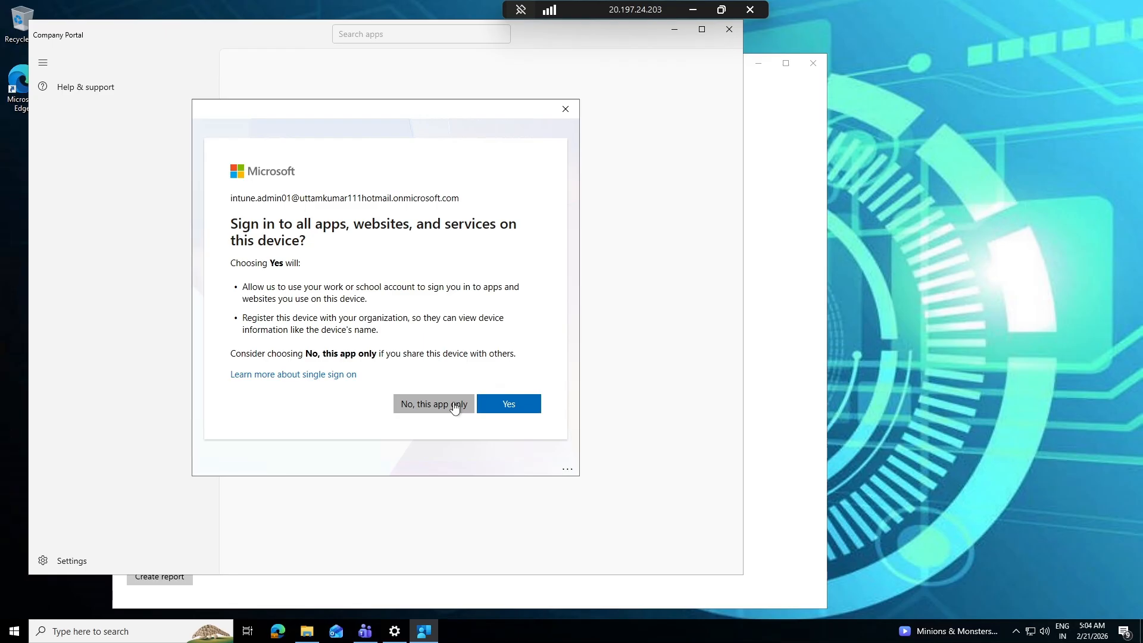
left_click(500, 404)
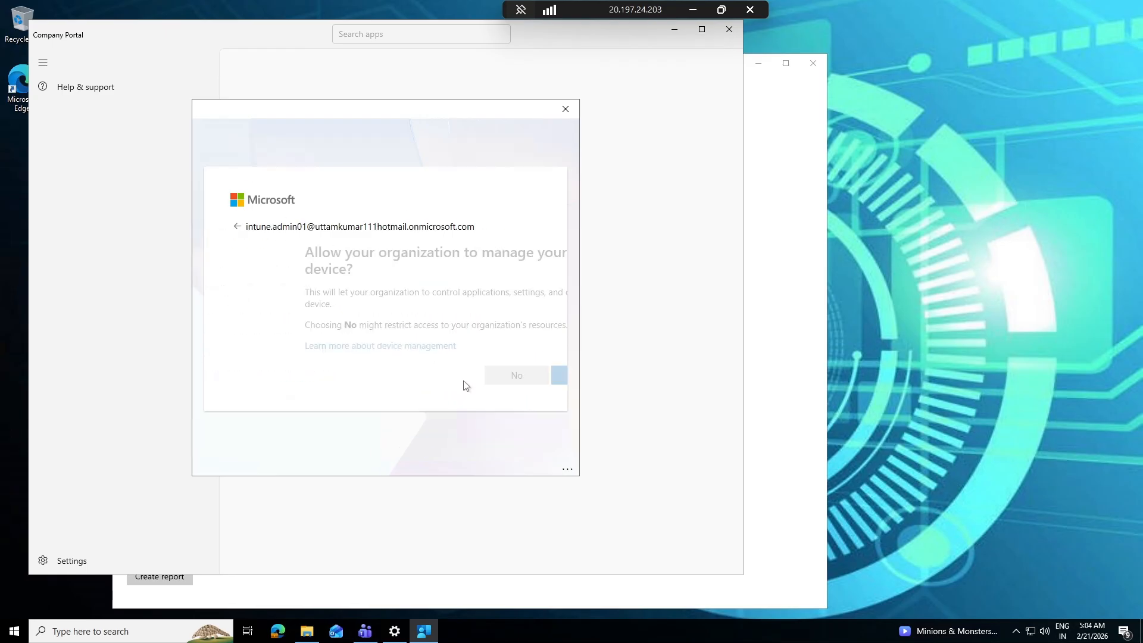
left_click(509, 381)
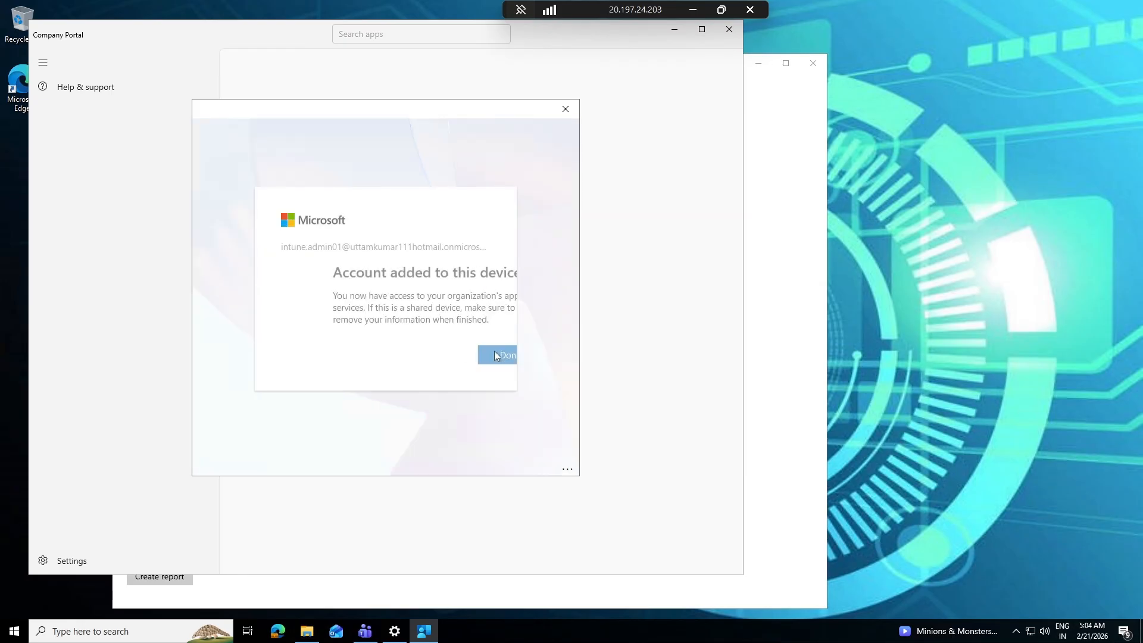
left_click(473, 352)
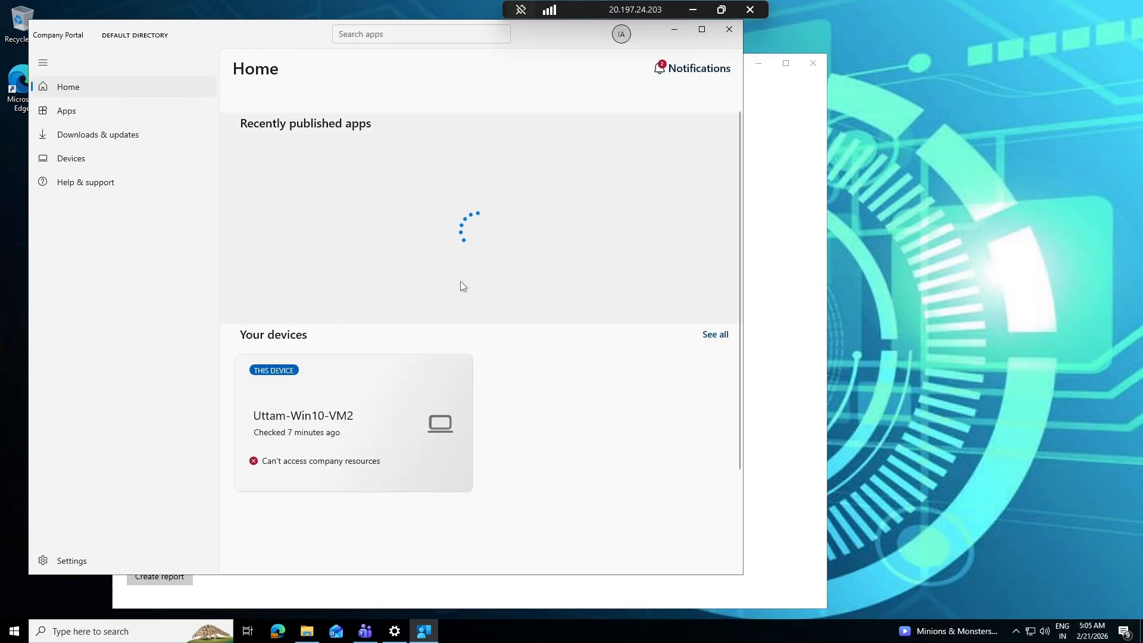
Check the installed apps under Downloads & updates in Company Portal, and minimize it and the remote session.
left_click(107, 136)
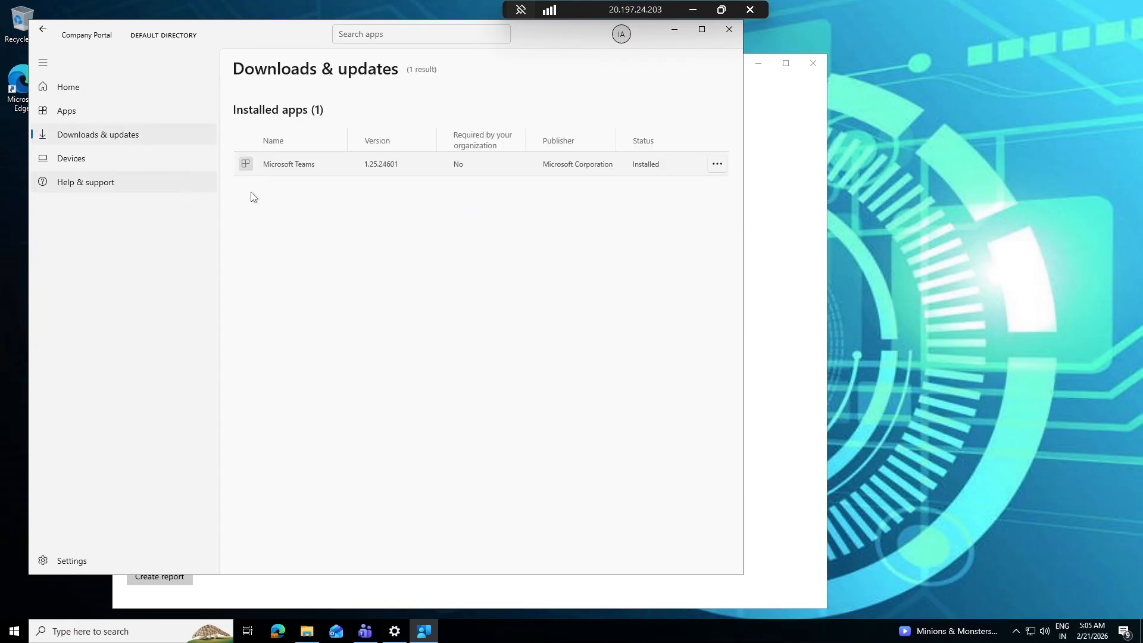
left_click(675, 33)
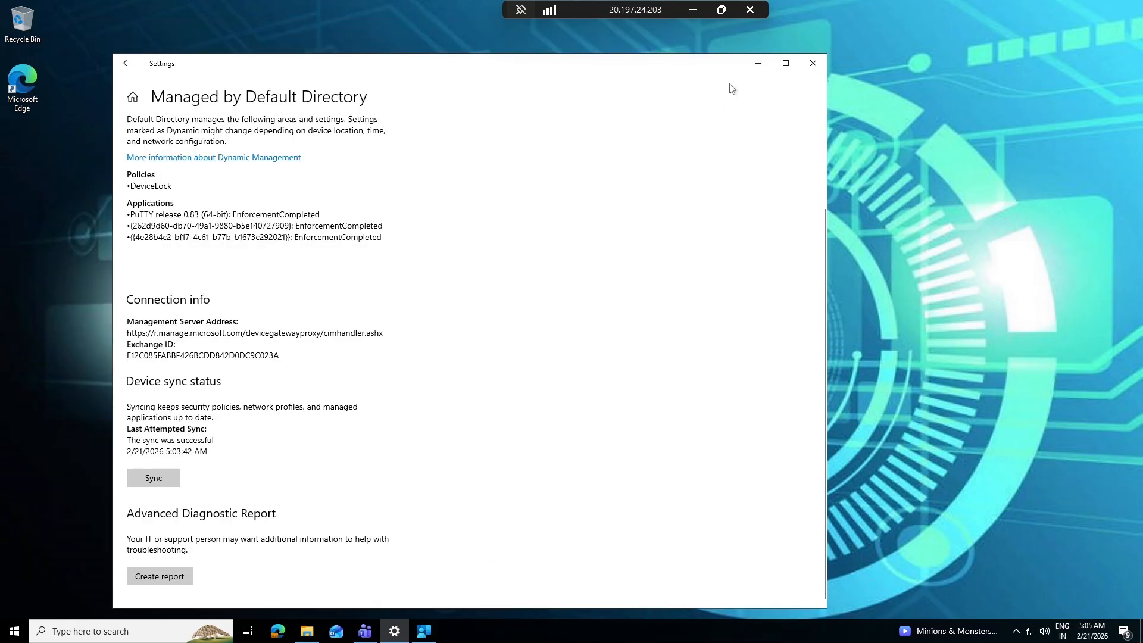
left_click(693, 10)
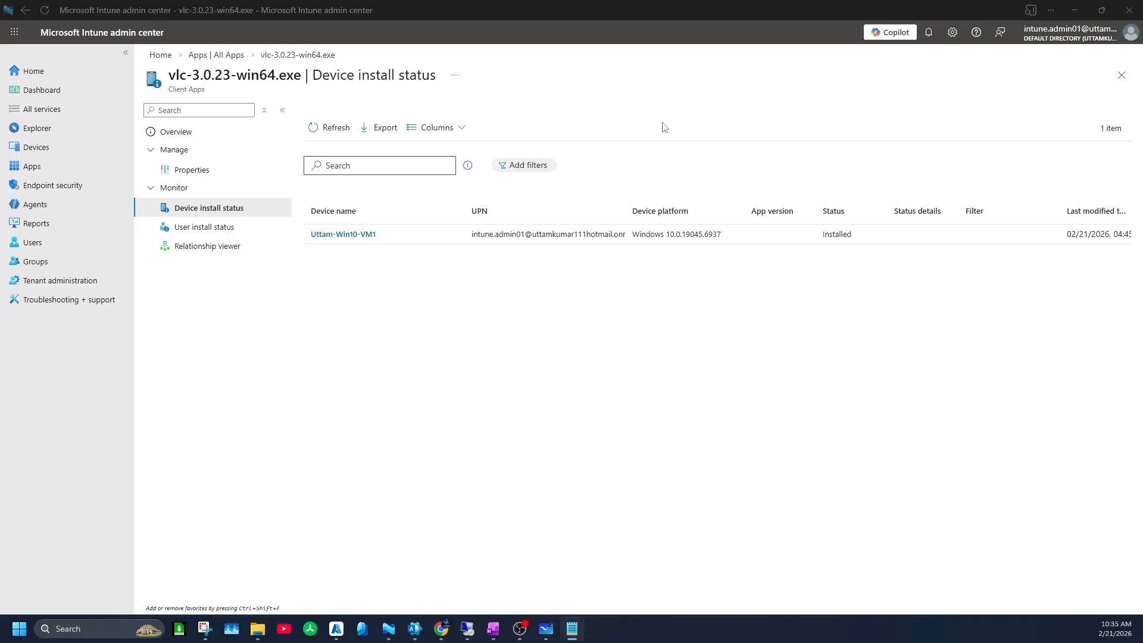
Check the device install status of Microsoft Teams and the overview of vlc-3.0.23-win64.exe in Intune, returning to All Apps.
left_click(237, 56)
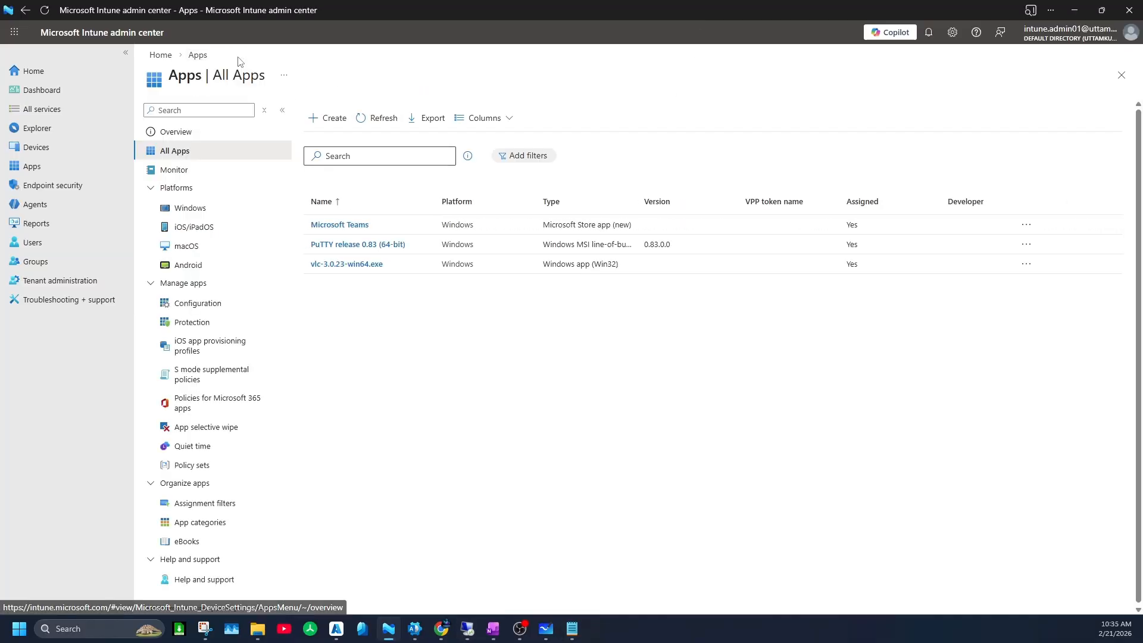
left_click(357, 231)
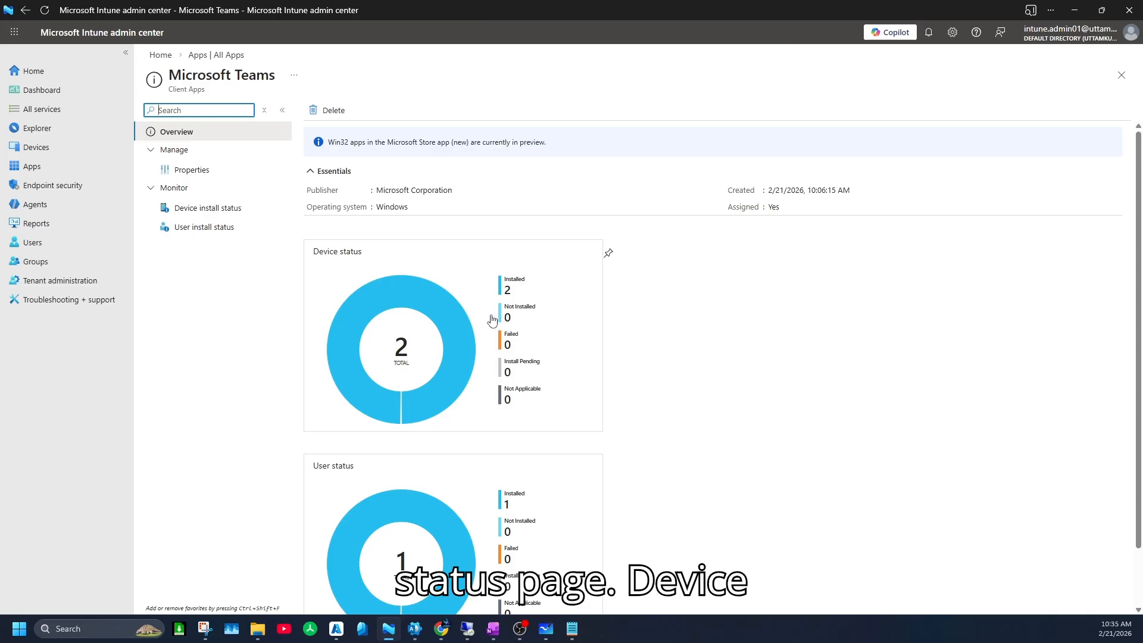
left_click(208, 208)
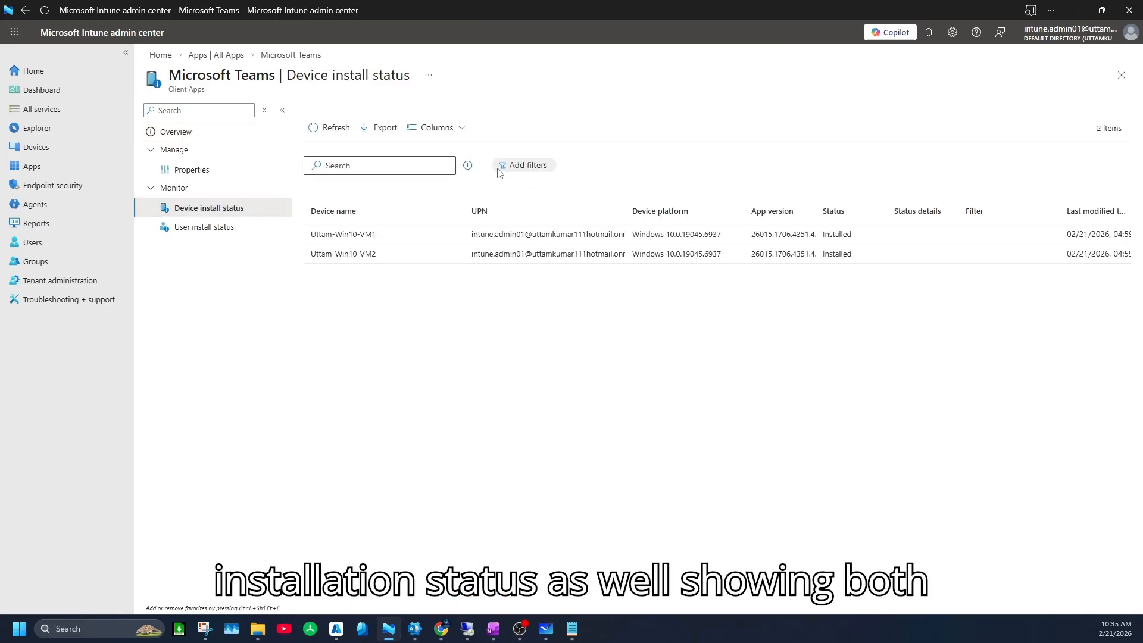
left_click(217, 55)
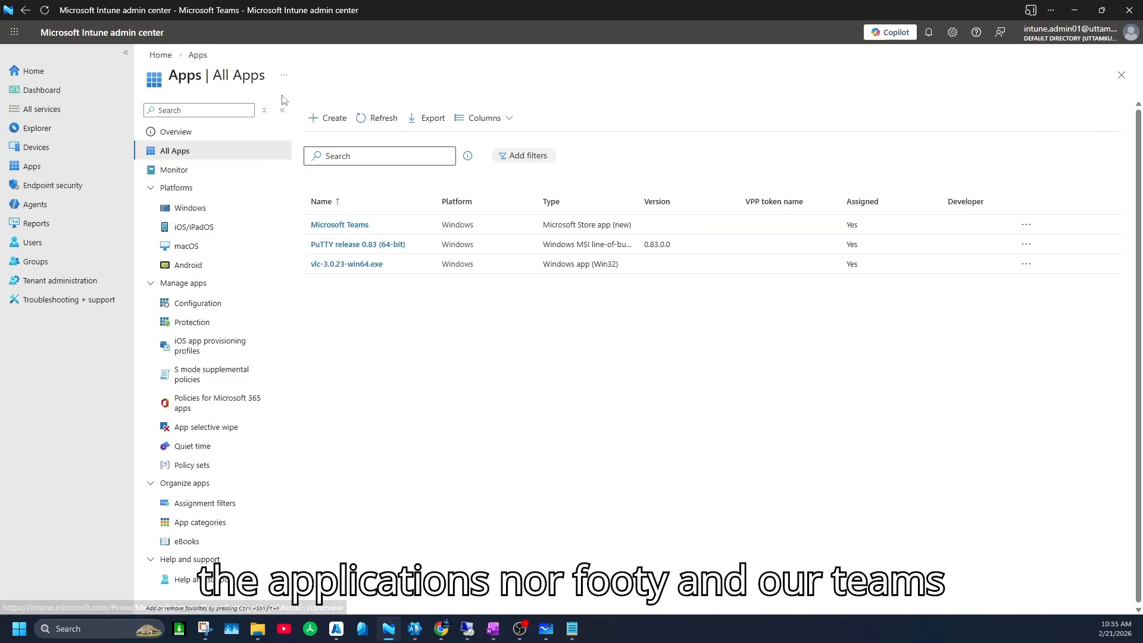
left_click(354, 264)
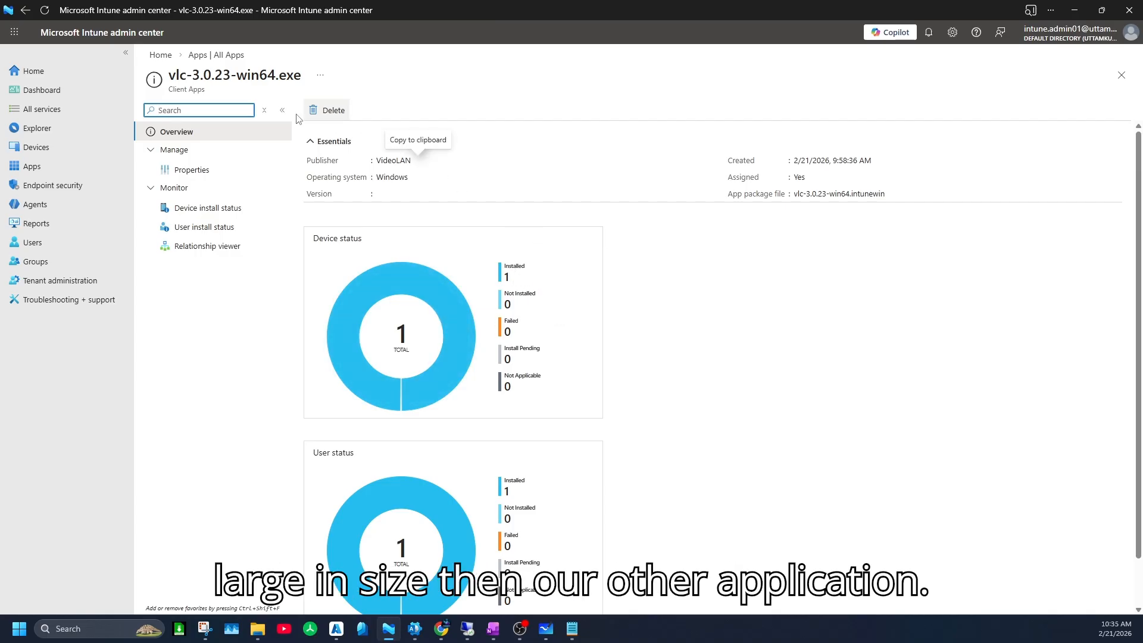
left_click(229, 55)
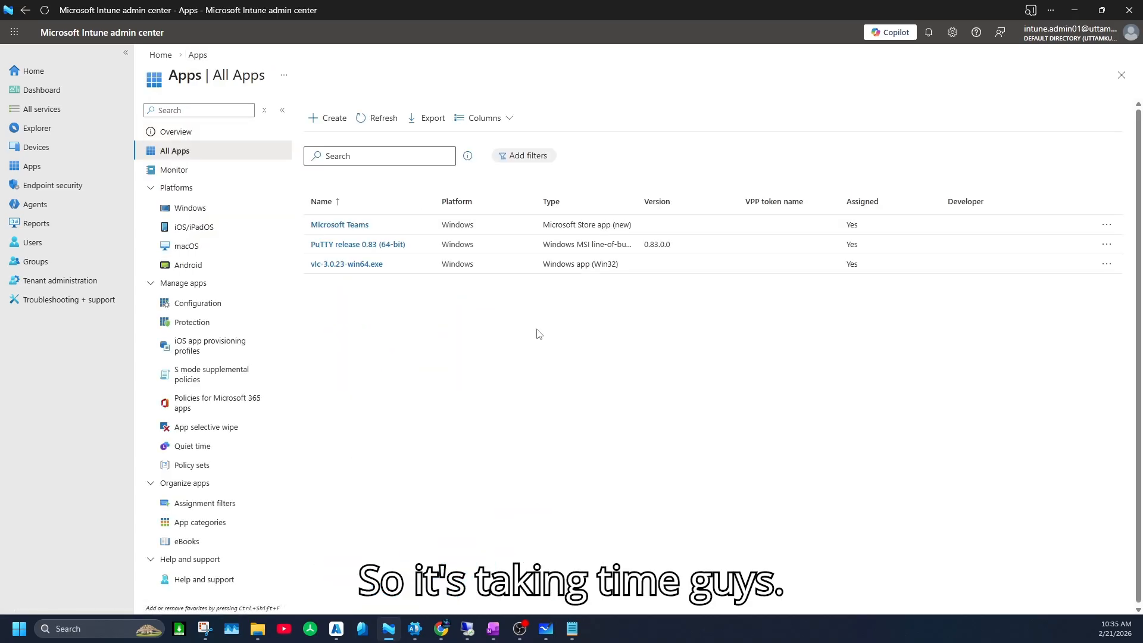
Refresh the All Apps list, and minimize Company Portal in the 20.207.196.35 remote session to check its desktop before minimizing the session.
left_click(383, 117)
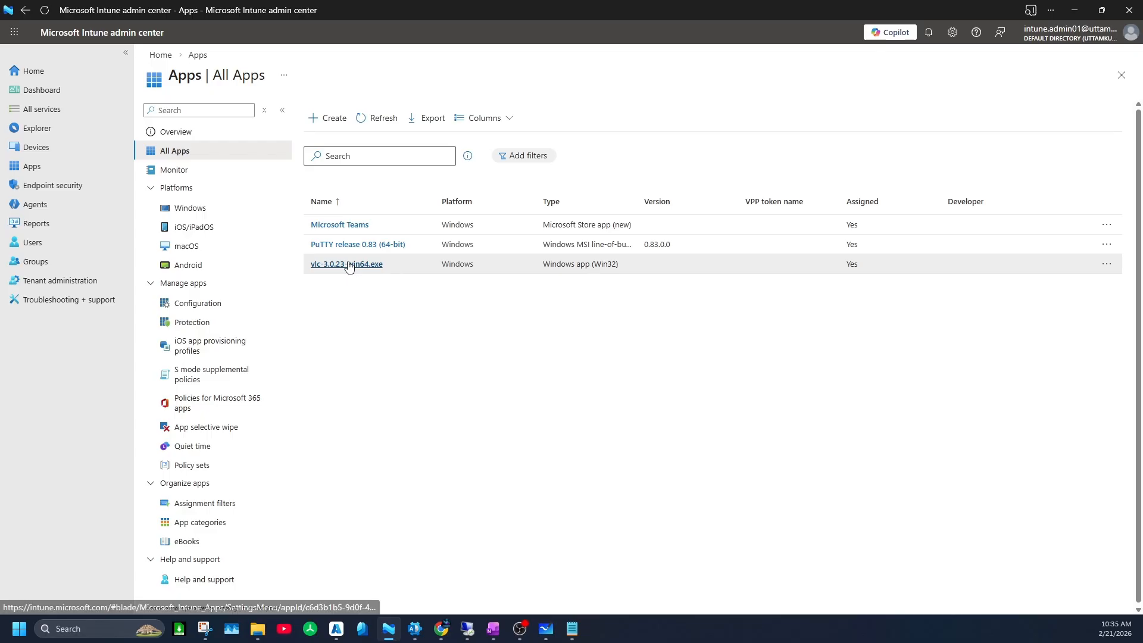
left_click(45, 12)
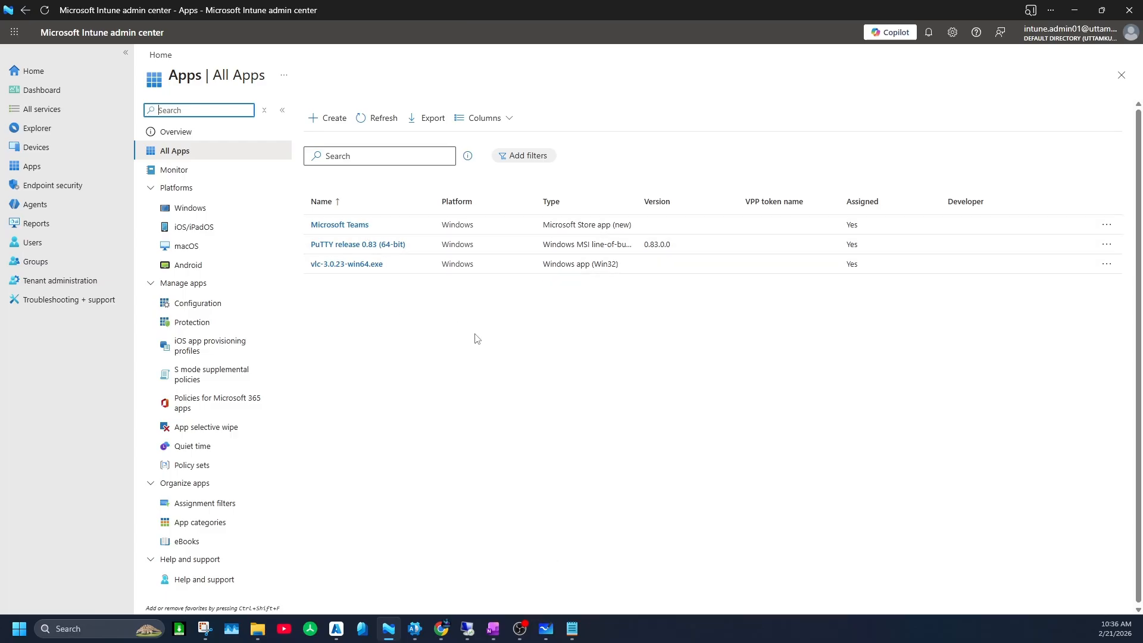
mouse_move(468, 628)
left_click(403, 567)
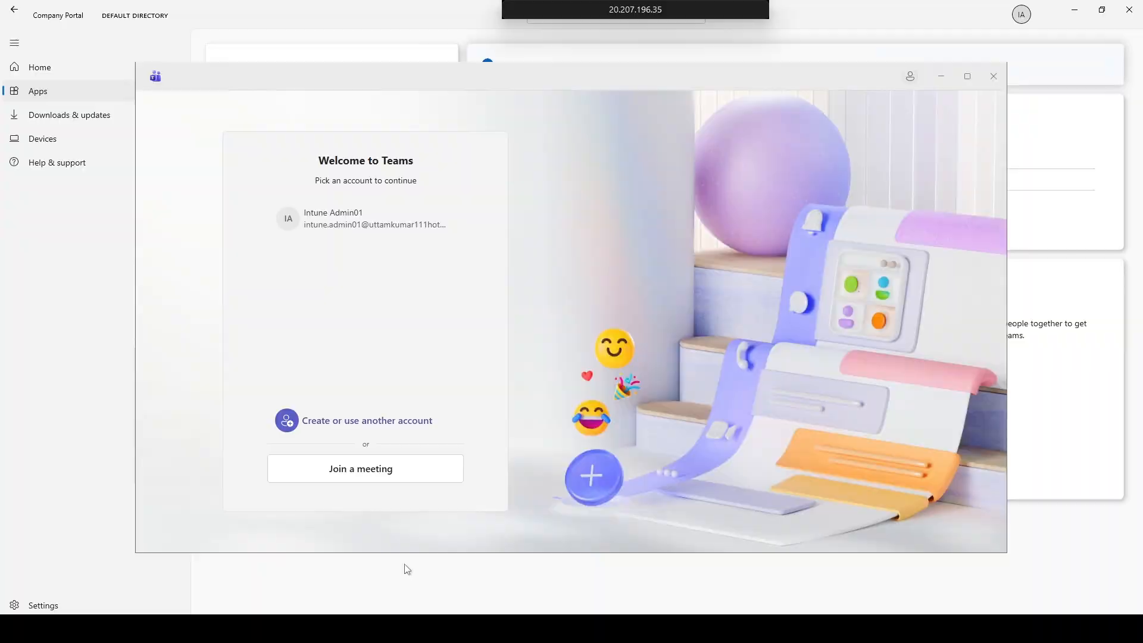
left_click(1075, 10)
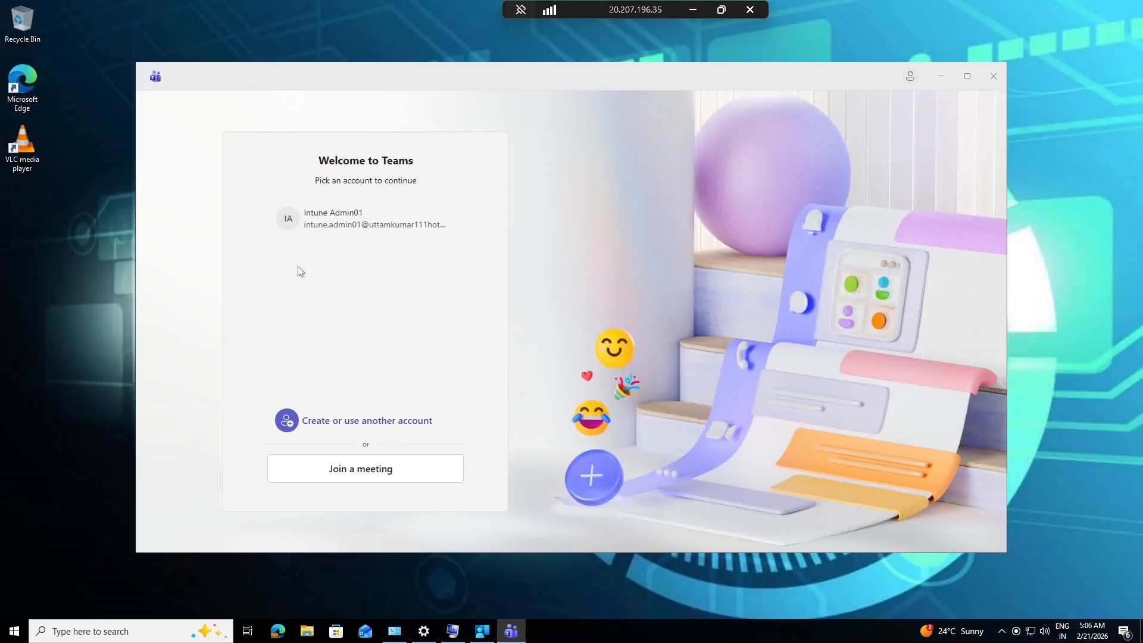
left_click(693, 9)
Check the desktop of the 20.197.24.203 remote session by minimizing Settings, and minimize the session to return to Intune.
mouse_move(467, 628)
left_click(499, 603)
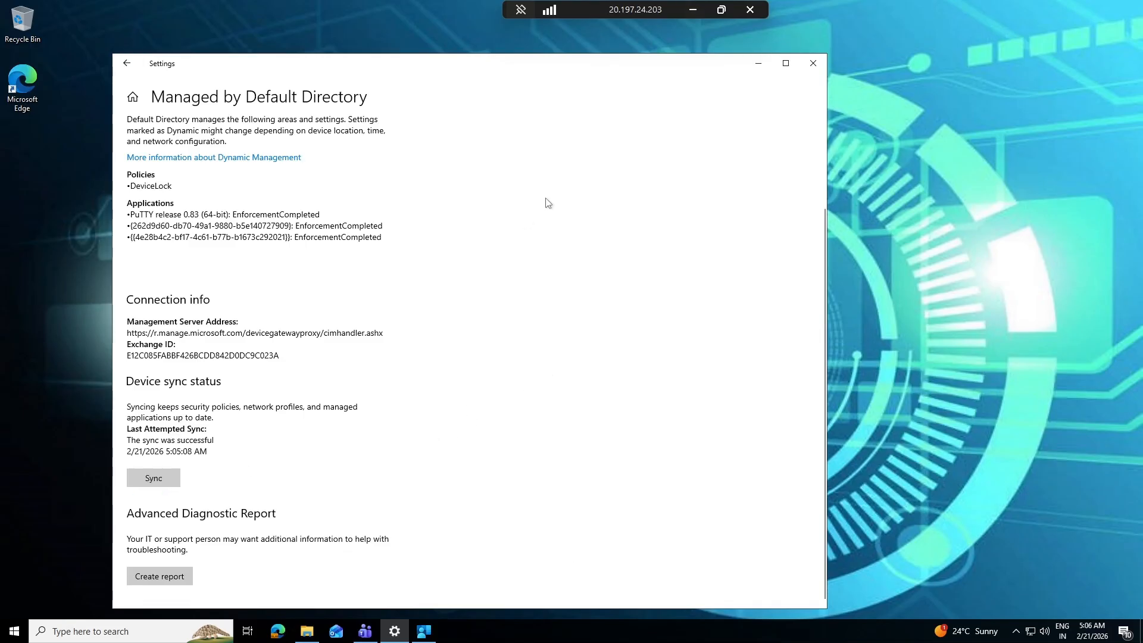
left_click(758, 63)
left_click(692, 9)
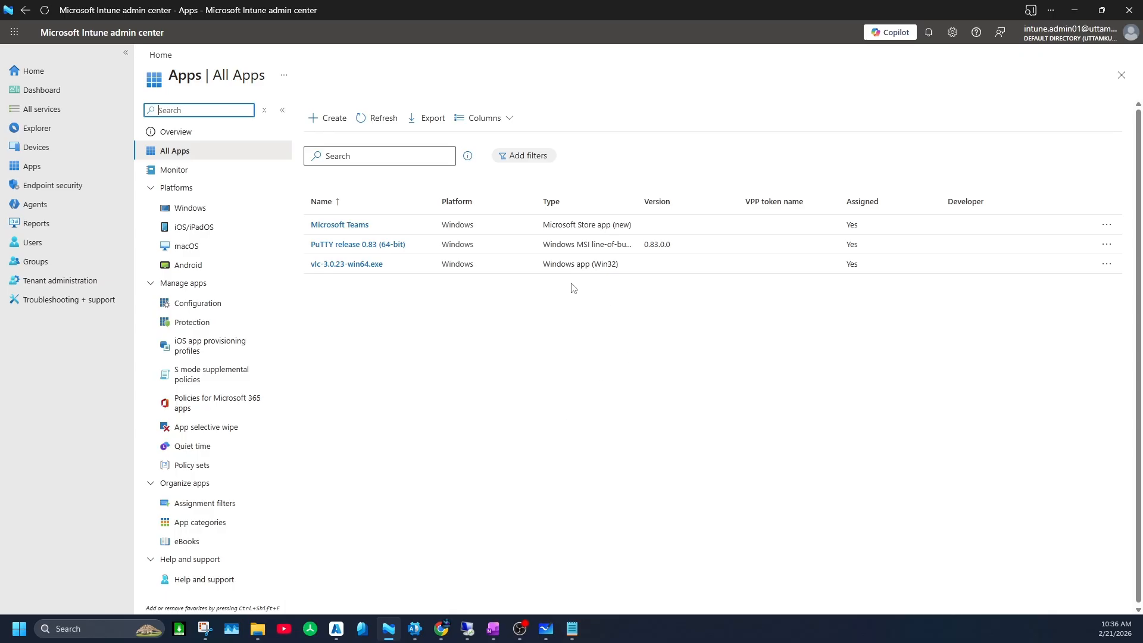
Refresh the All Apps list and examine the user install status and relationship viewer of vlc-3.0.23-win64.exe.
left_click(372, 119)
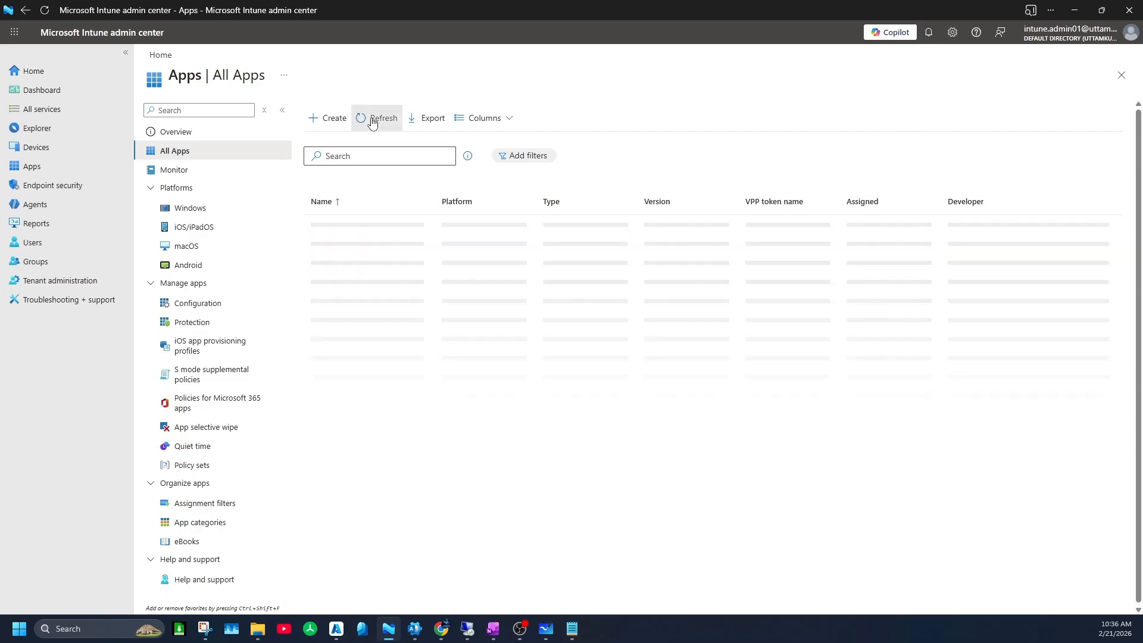
left_click(373, 120)
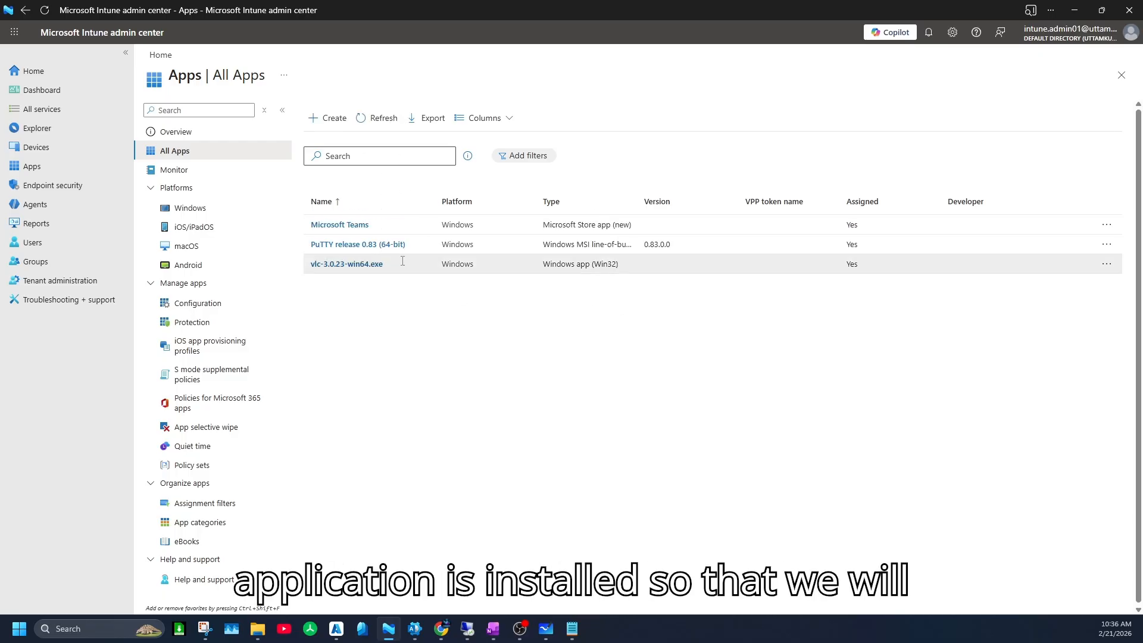
left_click(370, 265)
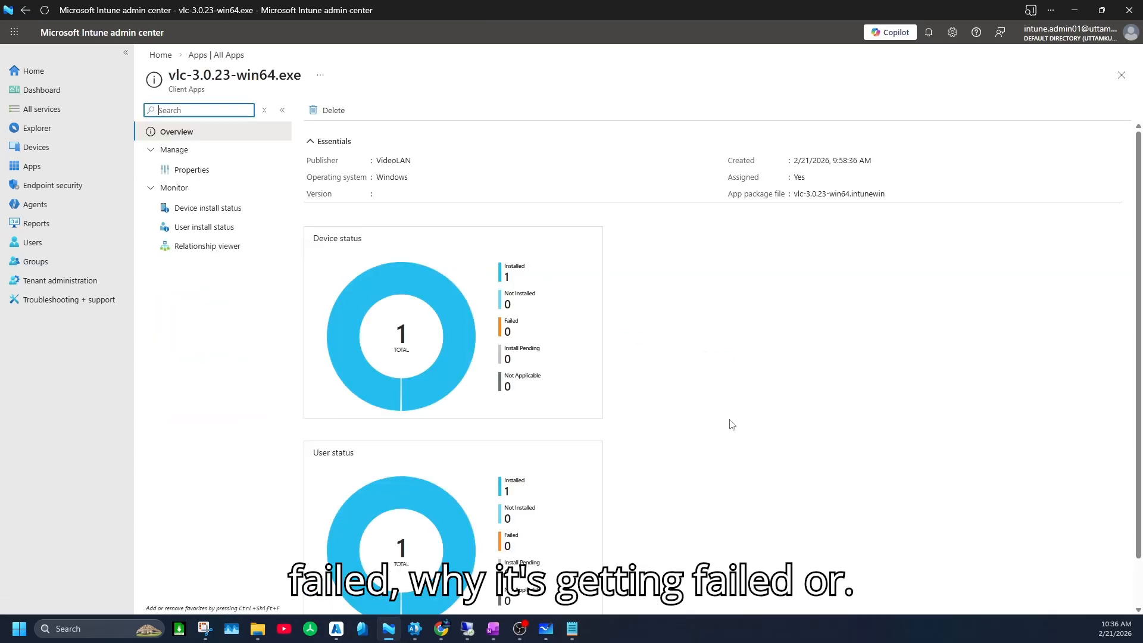
left_click(221, 230)
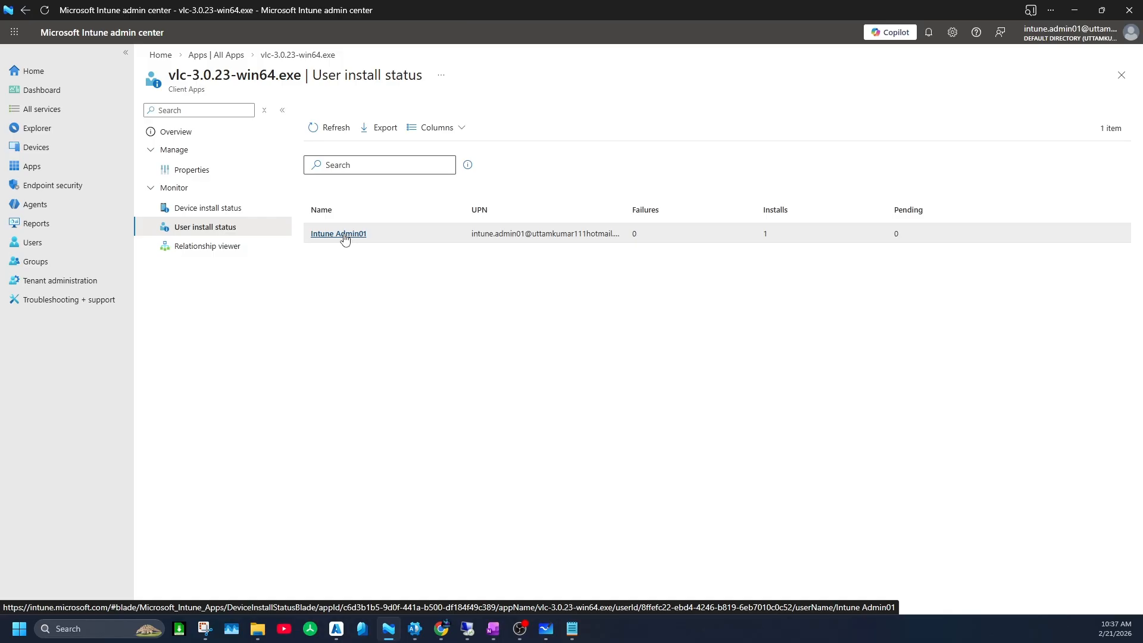
left_click(226, 247)
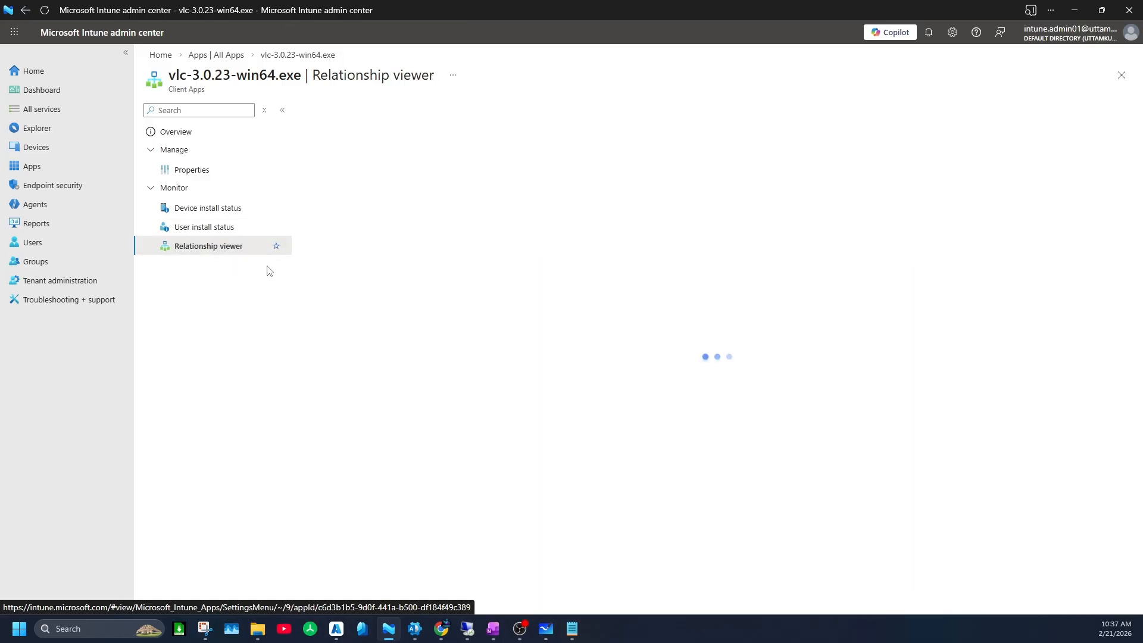
left_click(225, 213)
left_click(230, 247)
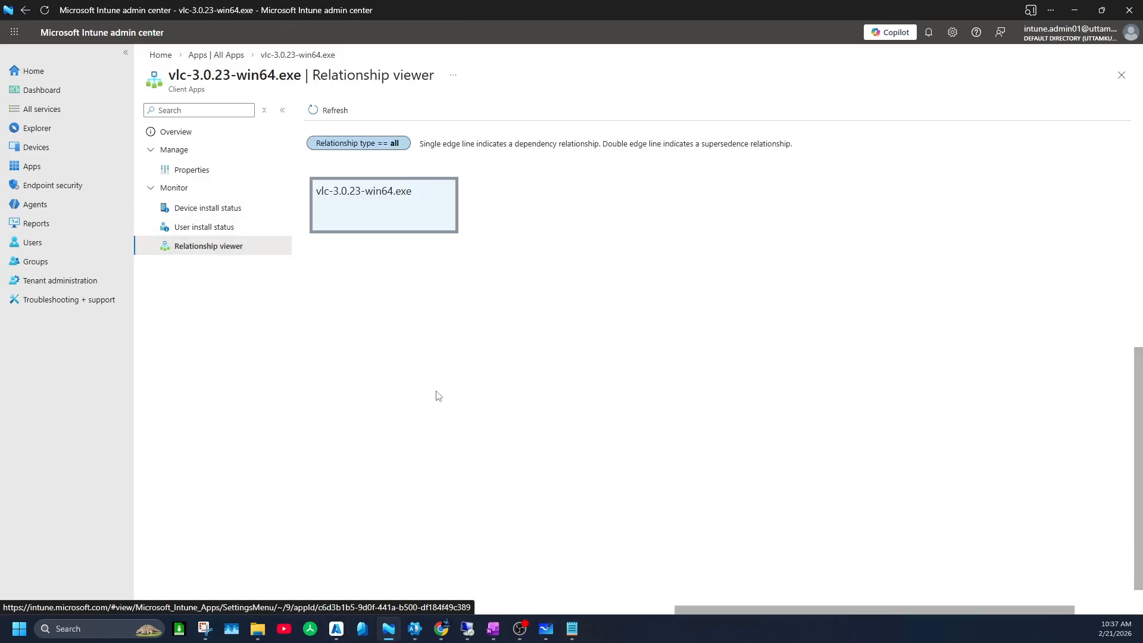
left_click(383, 209)
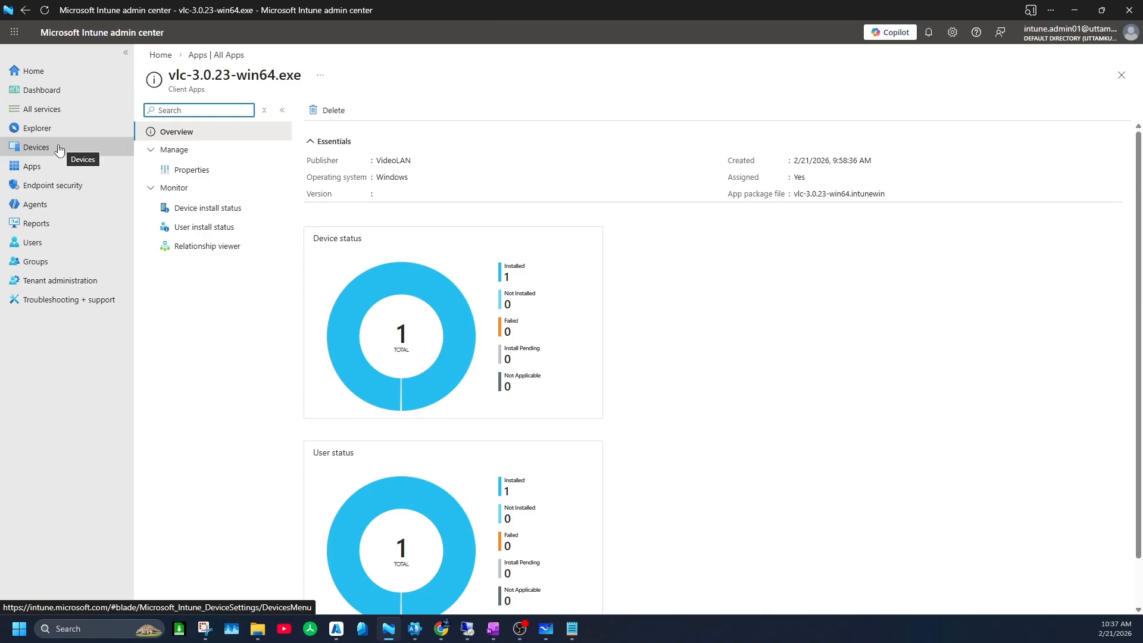
Reload the overview of vlc-3.0.23-win64.exe until its device status updates, and open the list of installed devices.
left_click(45, 11)
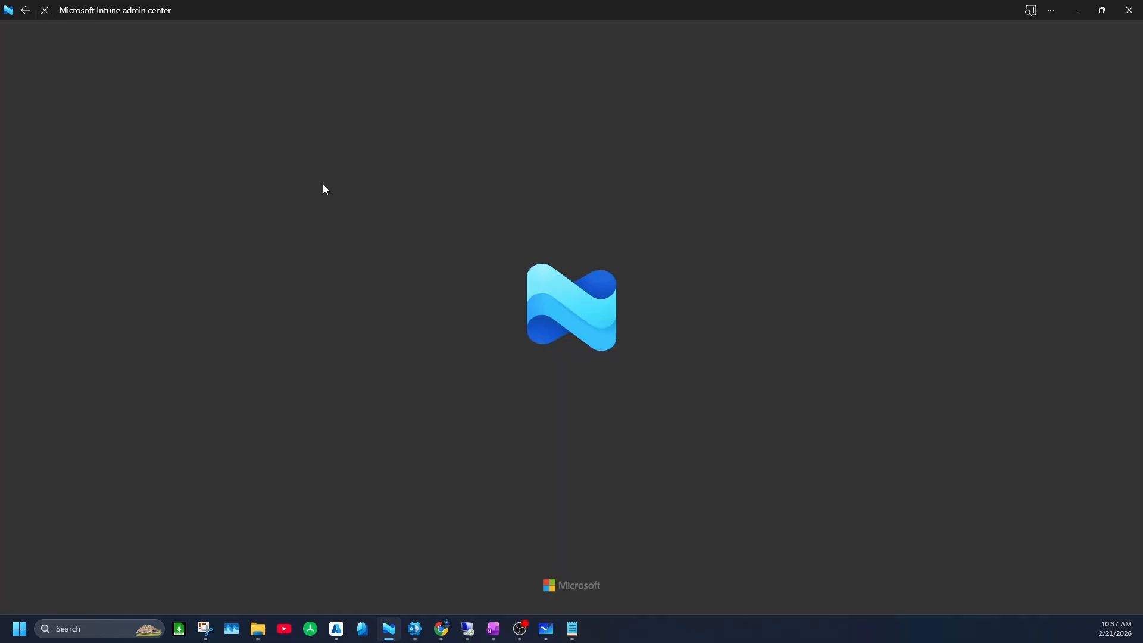
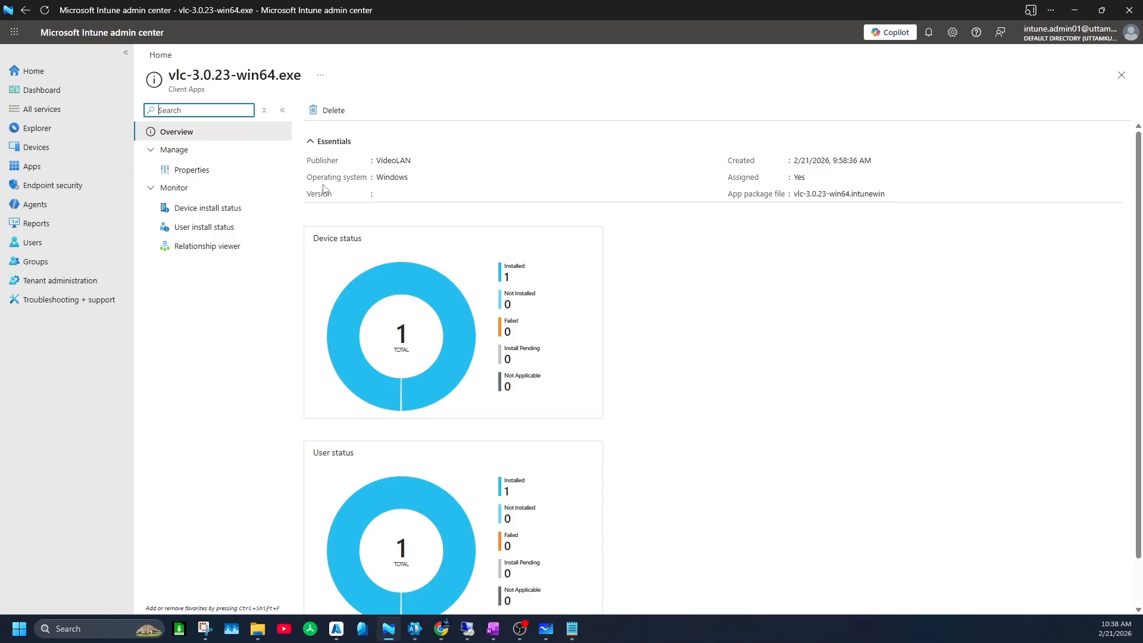
left_click(470, 76)
left_click(47, 10)
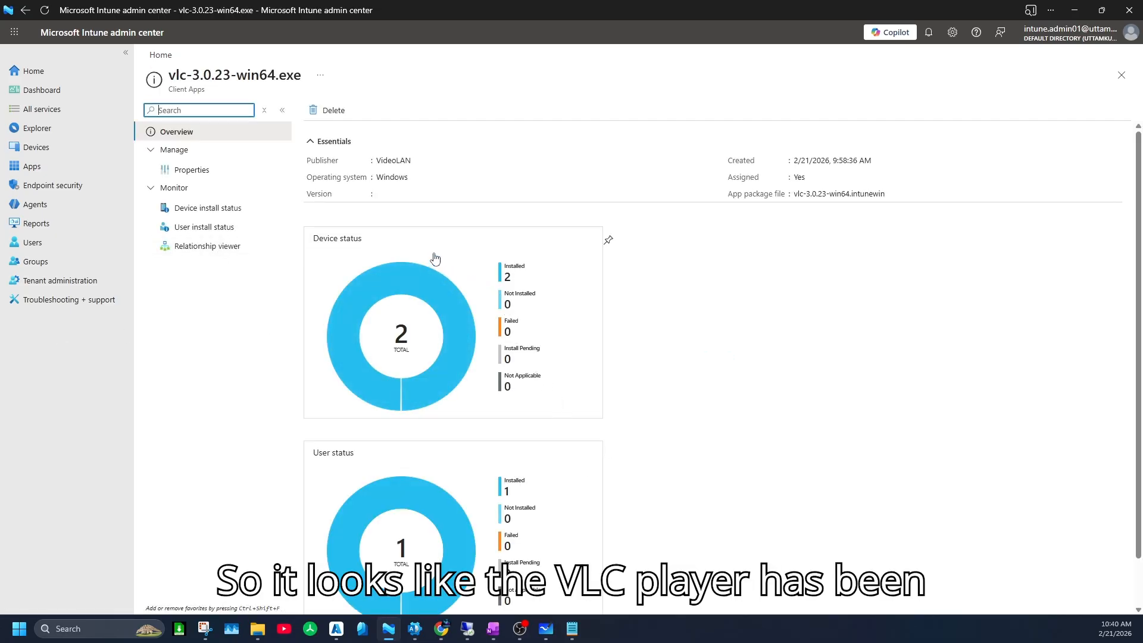
left_click(508, 280)
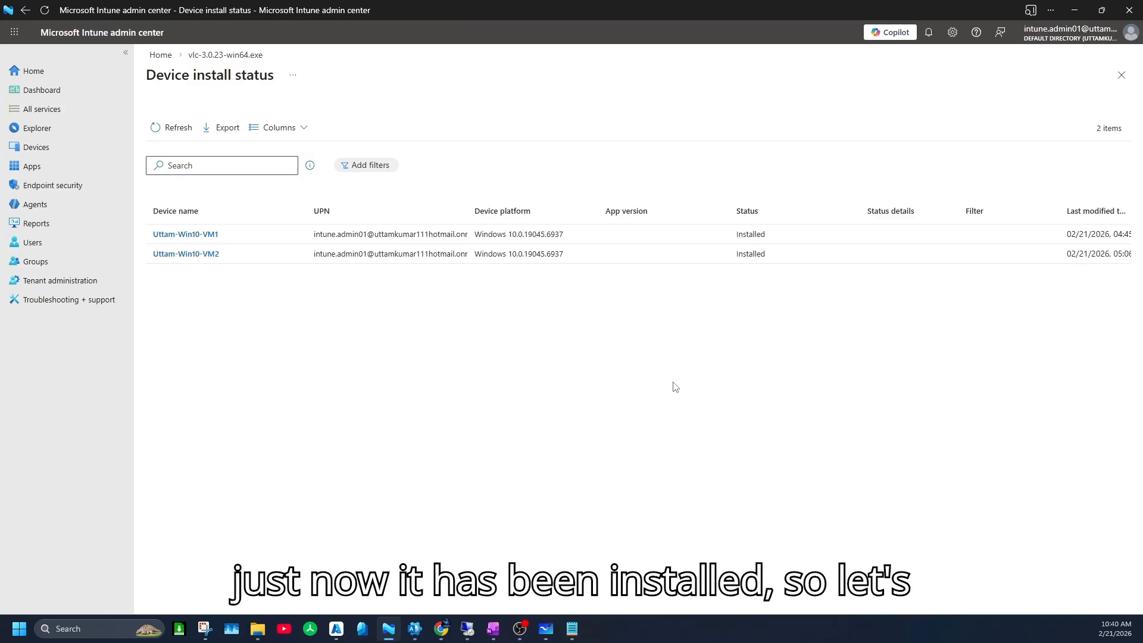
In the 20.197.24.203 remote session, launch VLC media player and bring up Teams, shrinking its window so both apps can be seen.
mouse_move(466, 634)
left_click(513, 550)
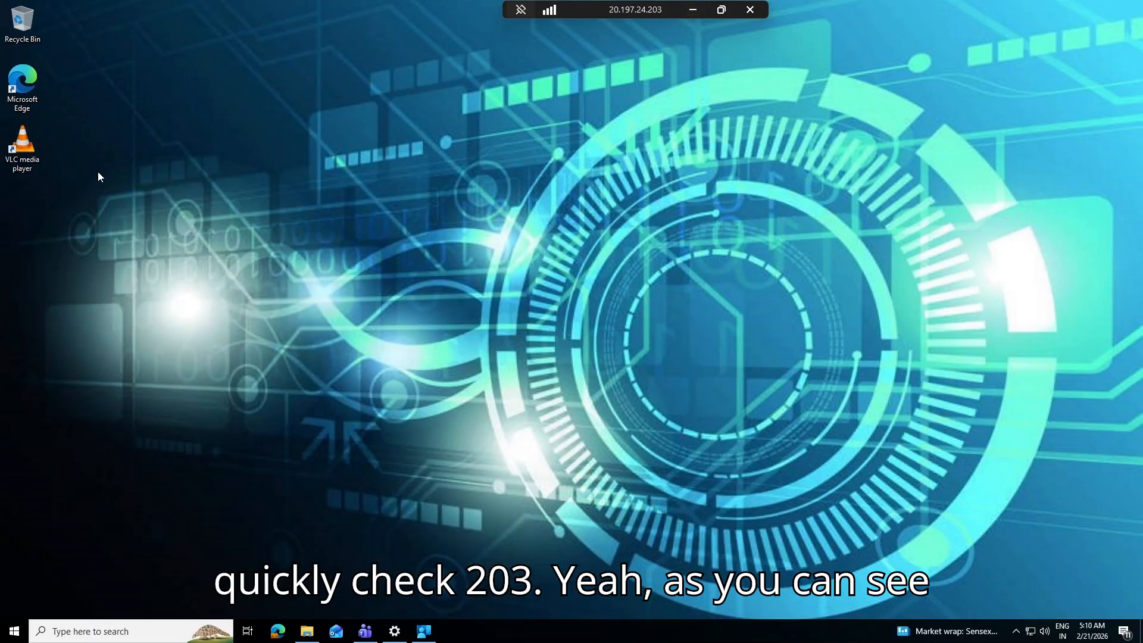
double_click(22, 155)
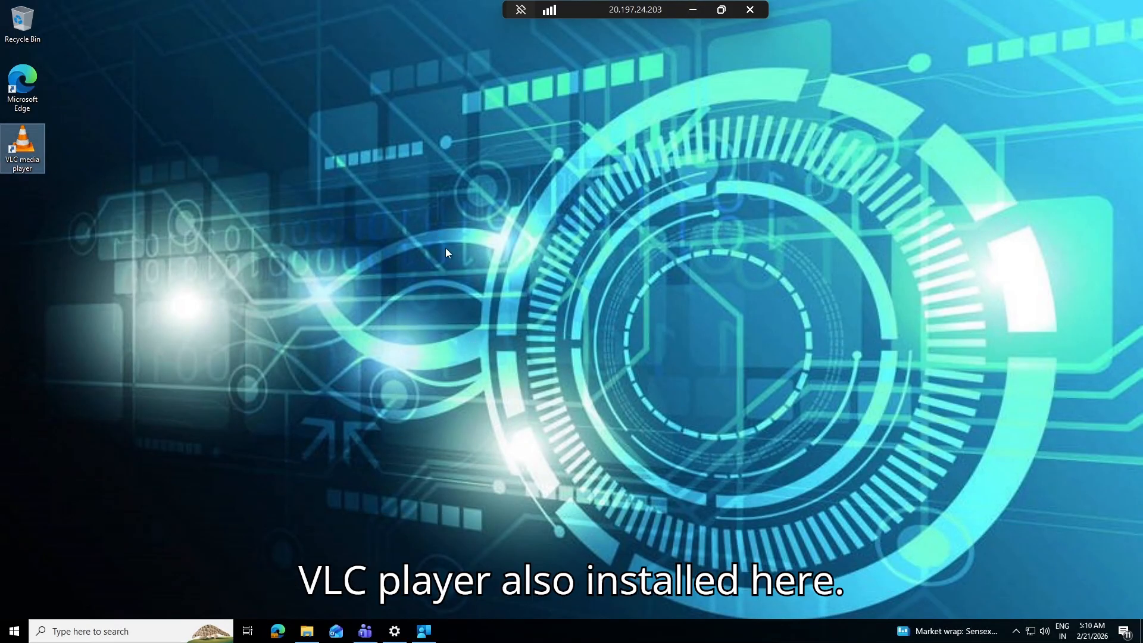
left_click(279, 225)
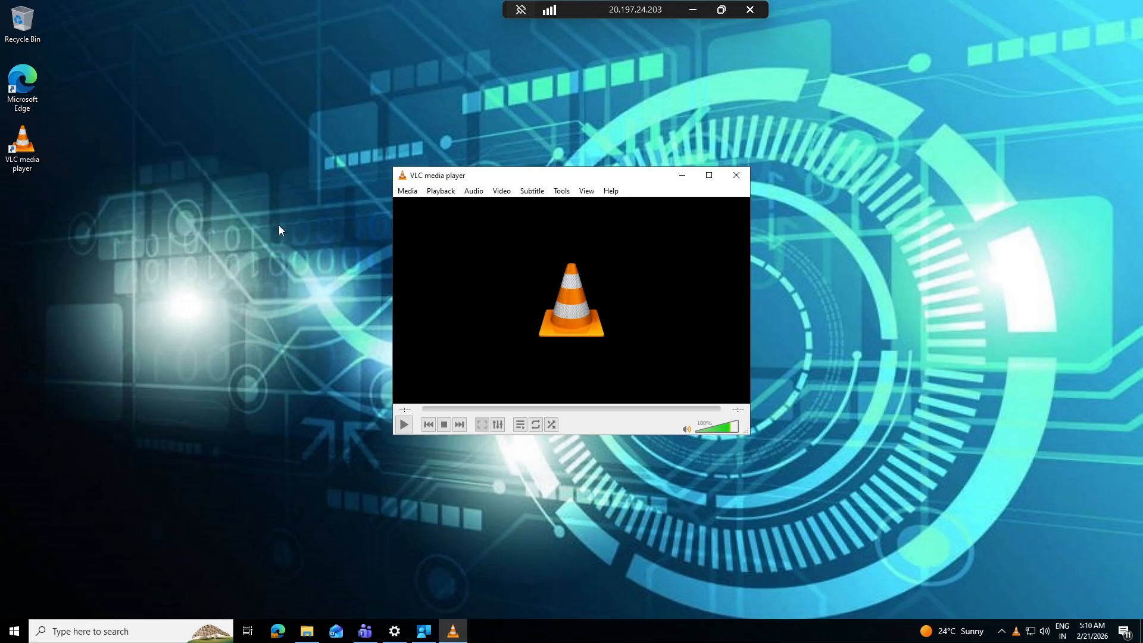
left_click(365, 631)
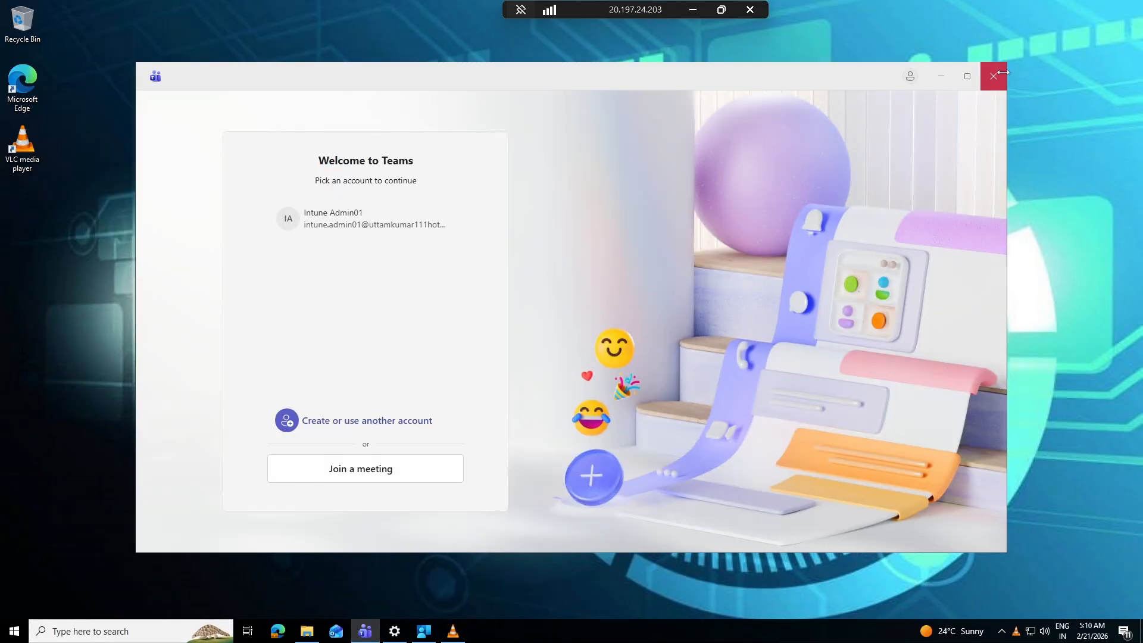
left_click_drag(1002, 65, 503, 304)
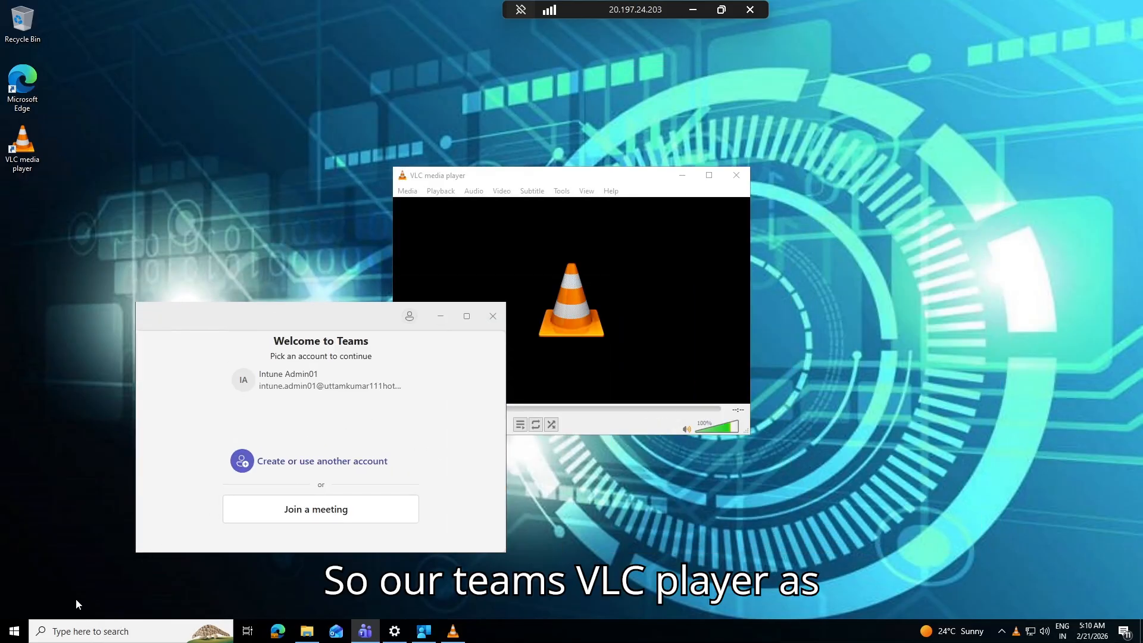
Search for PuTTY in Windows on the 20.197.24.203 device and launch it.
left_click(15, 631)
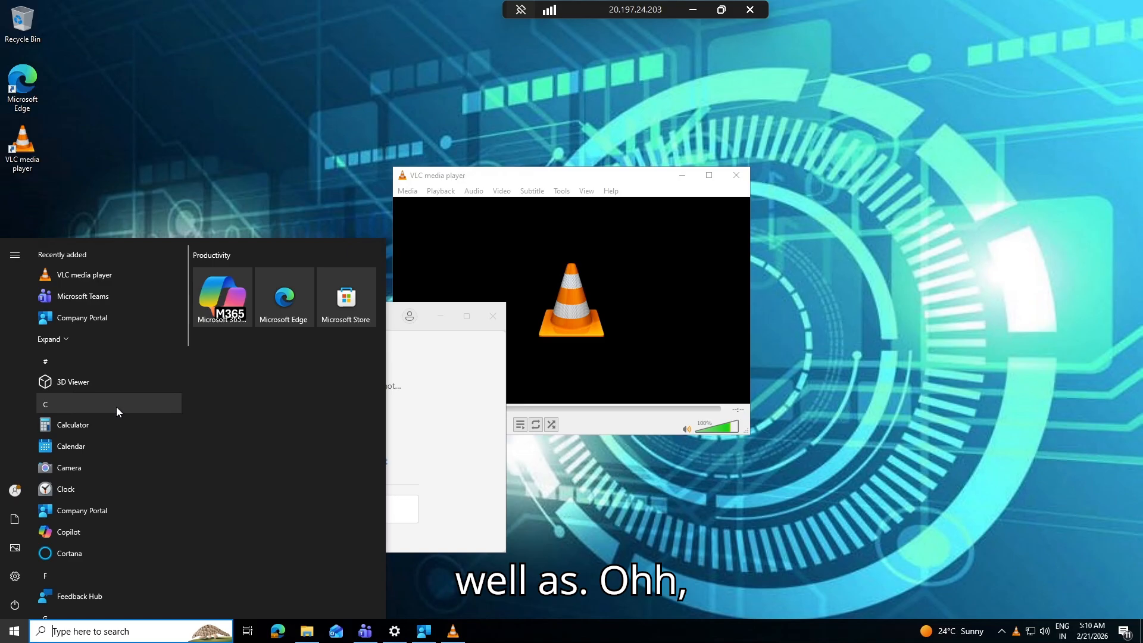
type("p")
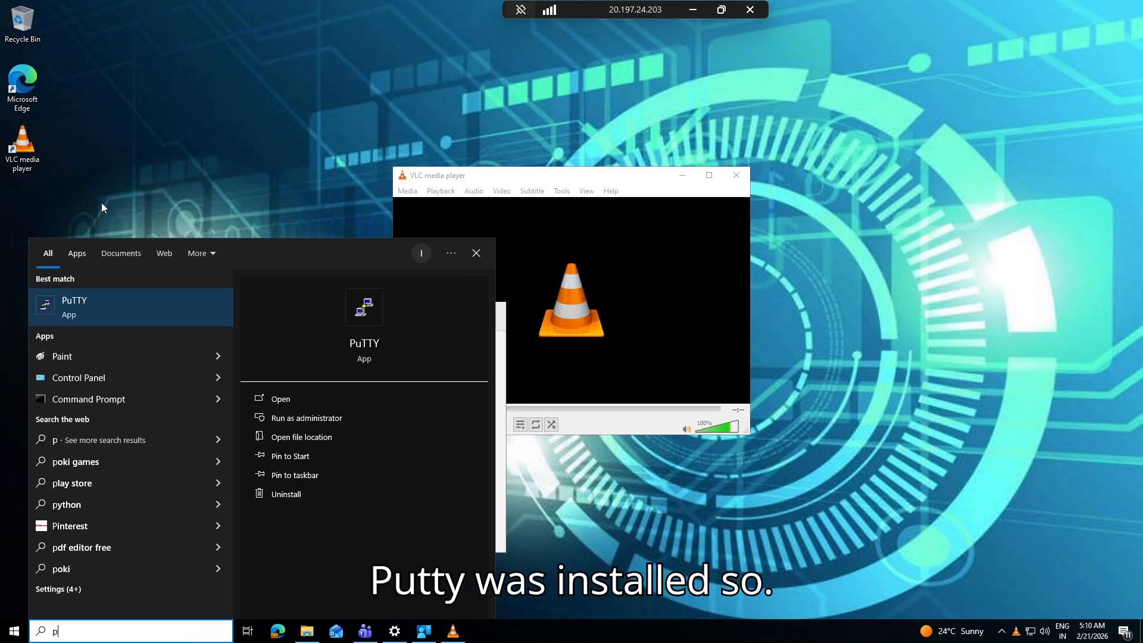
left_click(78, 313)
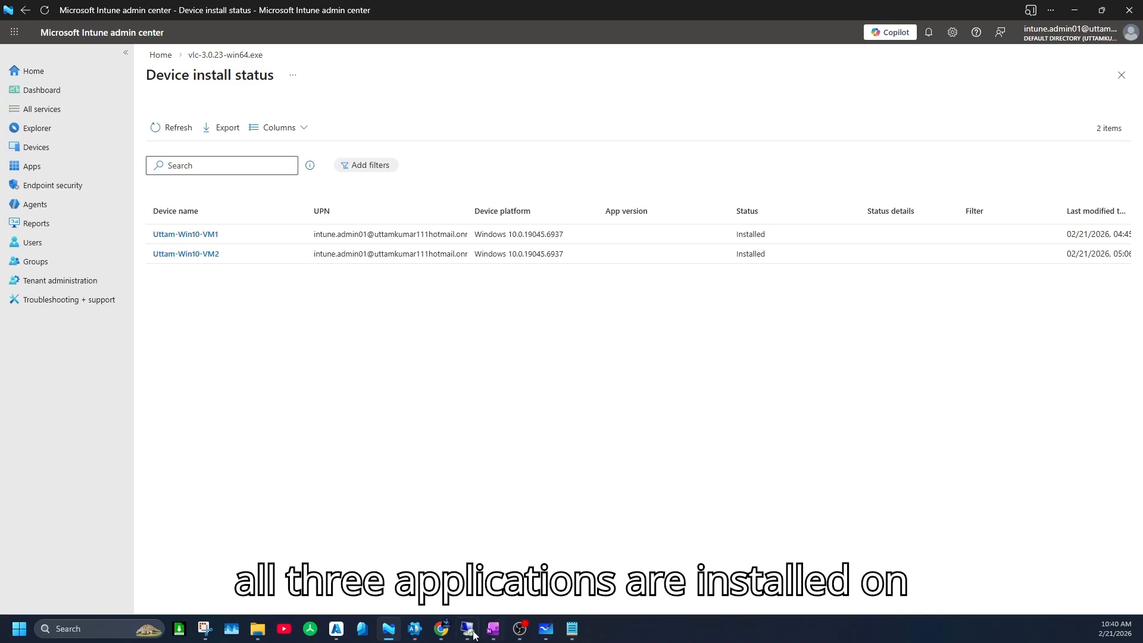
Switch to the 20.207.196.35 remote session and launch VLC media player alongside the Teams window.
mouse_move(467, 629)
left_click(432, 582)
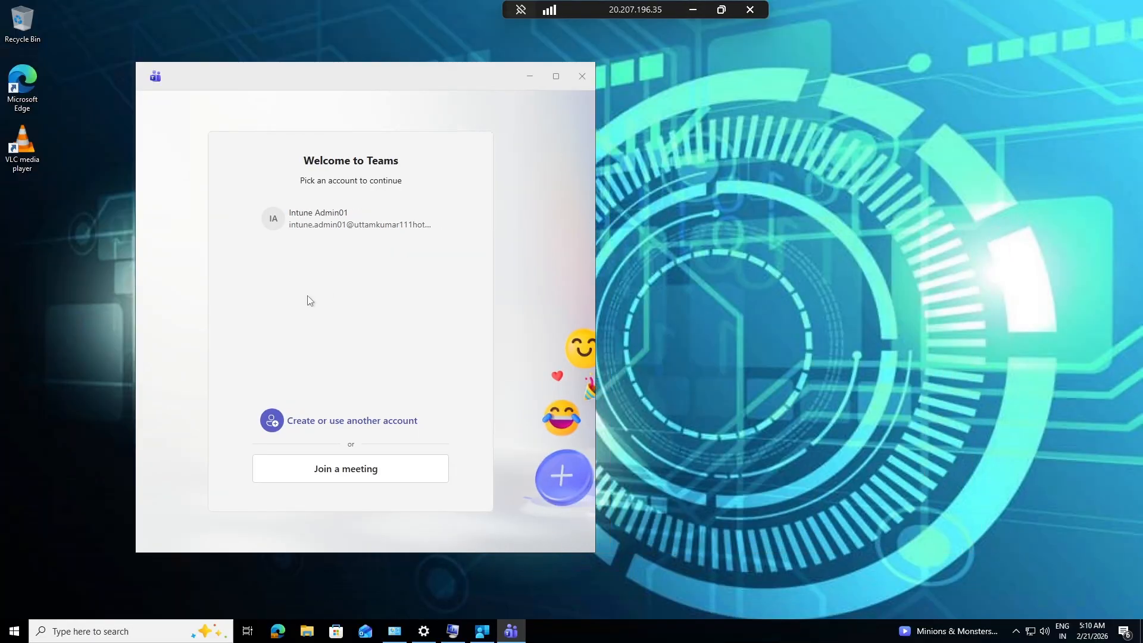
double_click(31, 163)
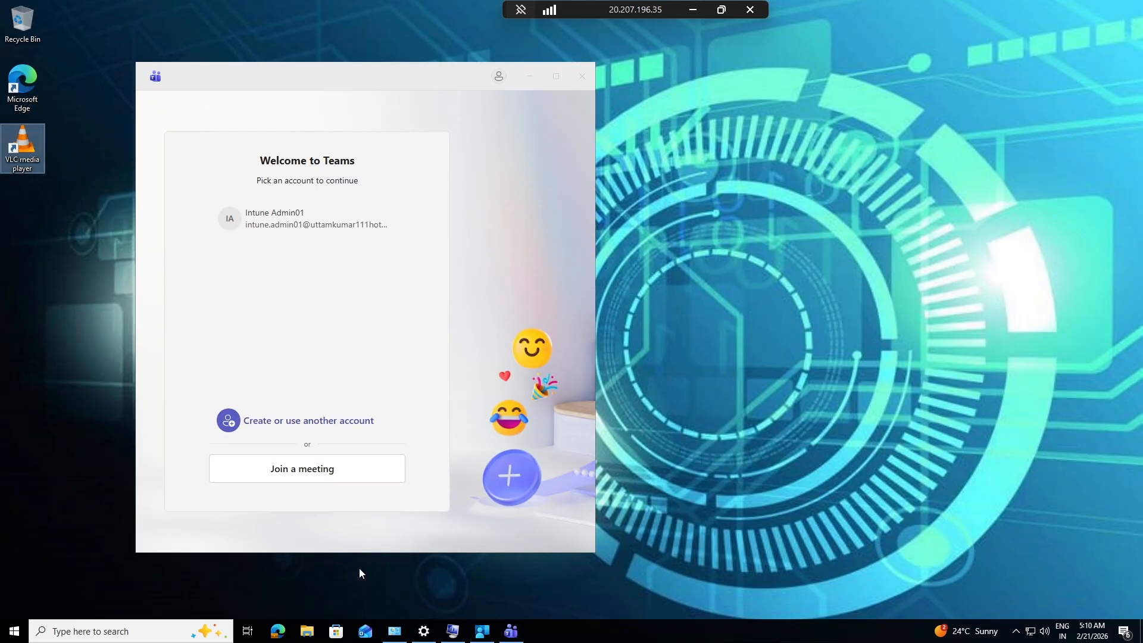
Look through the installed apps on the 20.207.196.35 device, search for "pu" and open PuTTYgen.
left_click(15, 630)
scroll(99, 455, "down", 6)
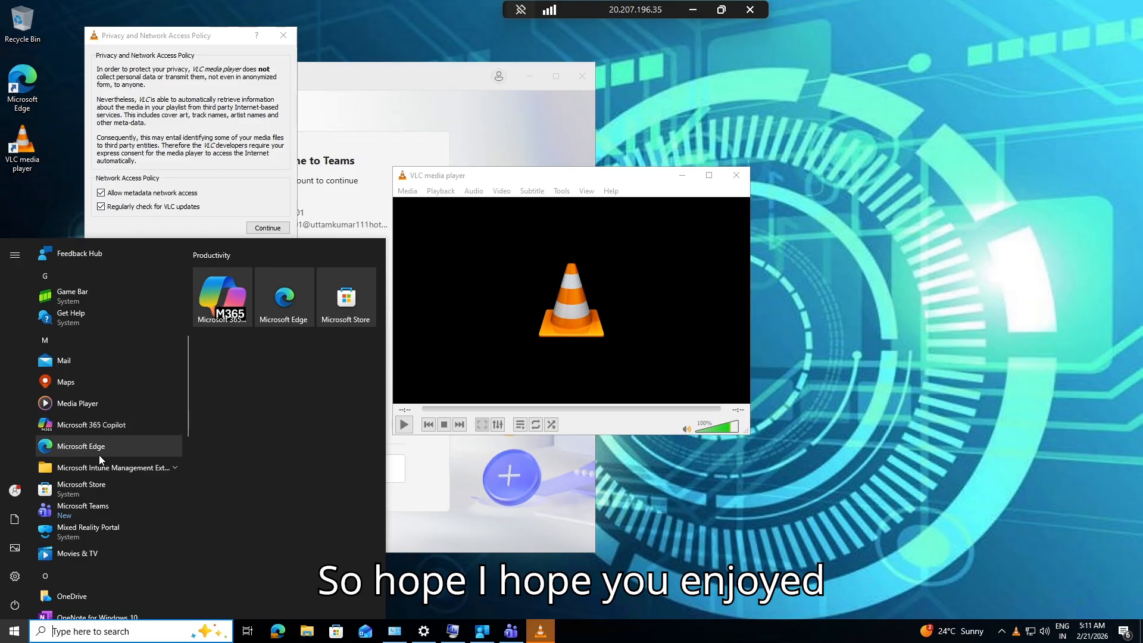
scroll(101, 451, "up", 1)
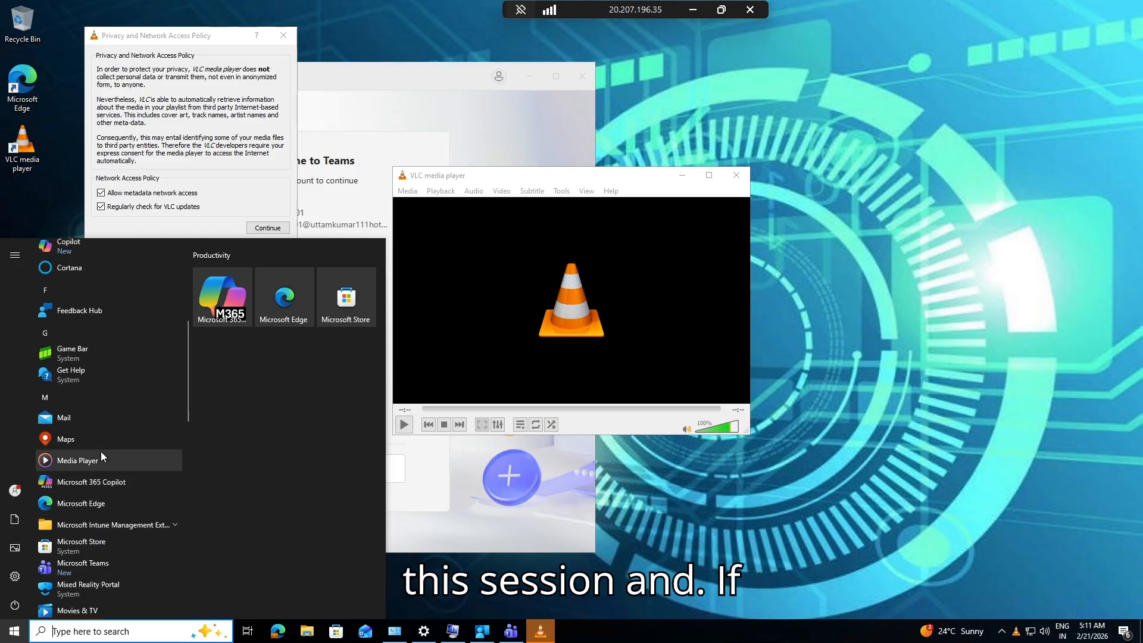
type("pu")
left_click(93, 314)
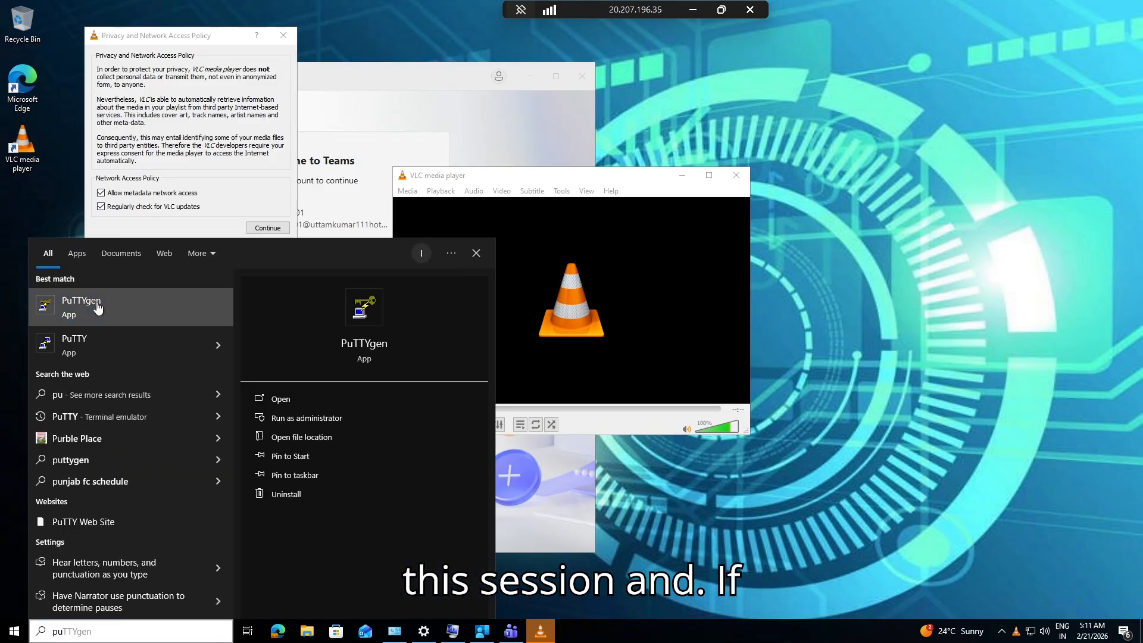